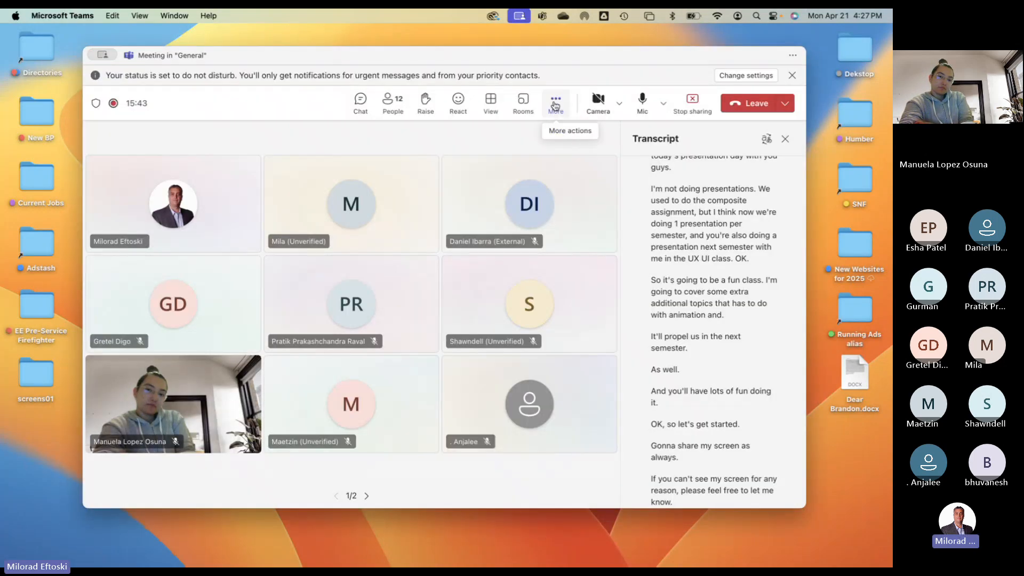
# - Stop the Teams meeting recording under Record and transcribe, then hide the meeting window
pyautogui.click(555, 104)
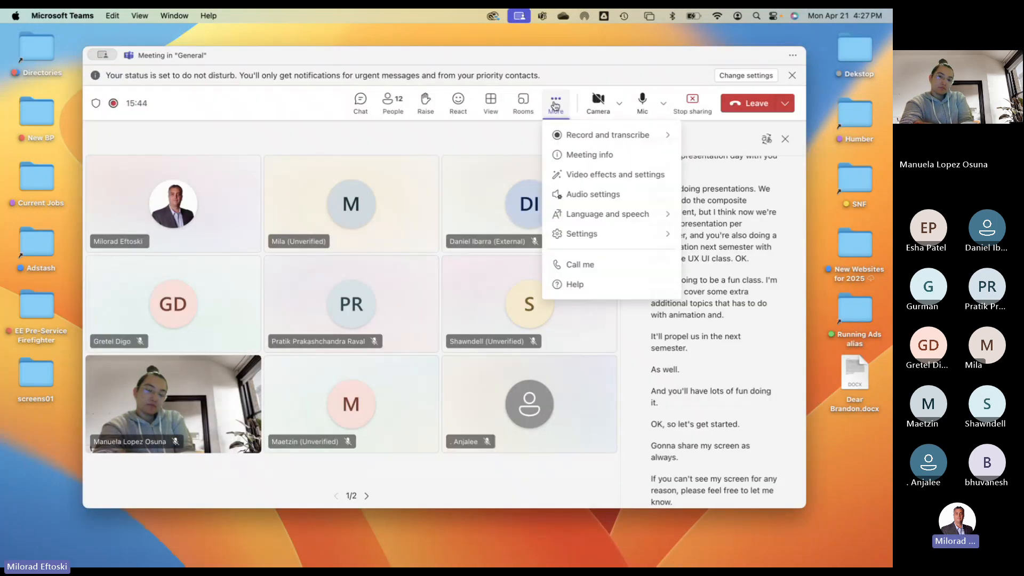
pyautogui.click(571, 135)
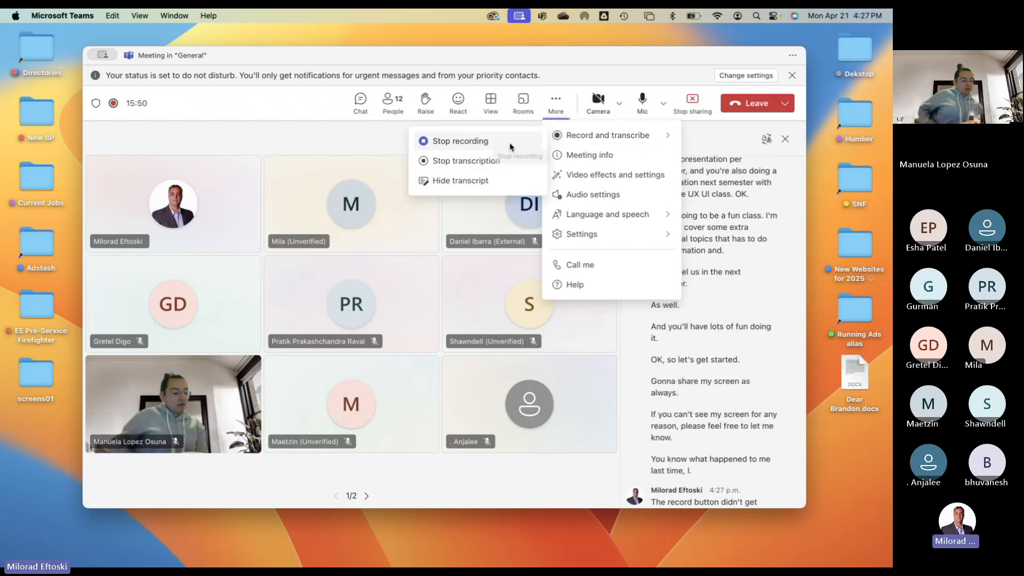
pyautogui.click(512, 142)
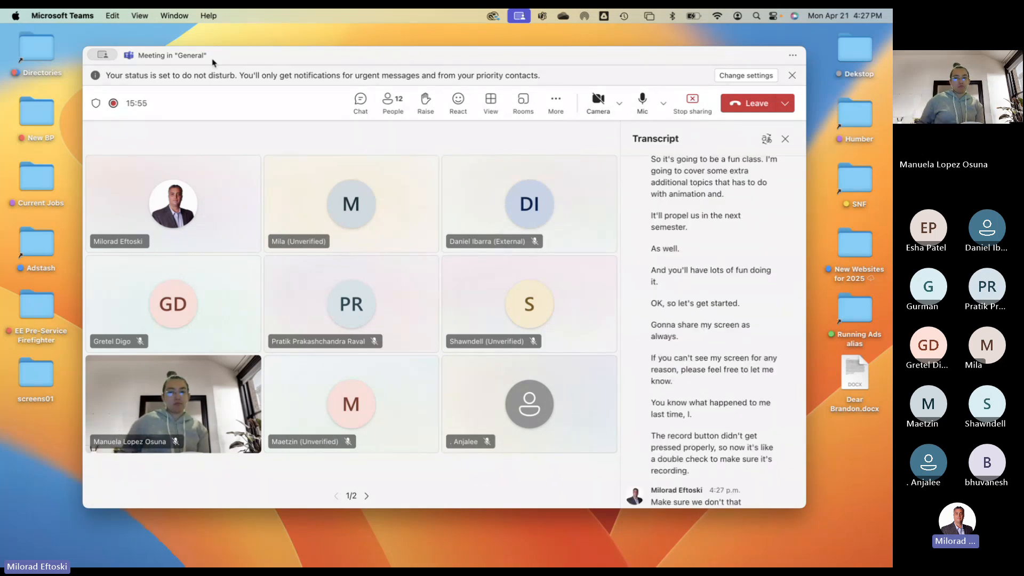
pyautogui.click(819, 246)
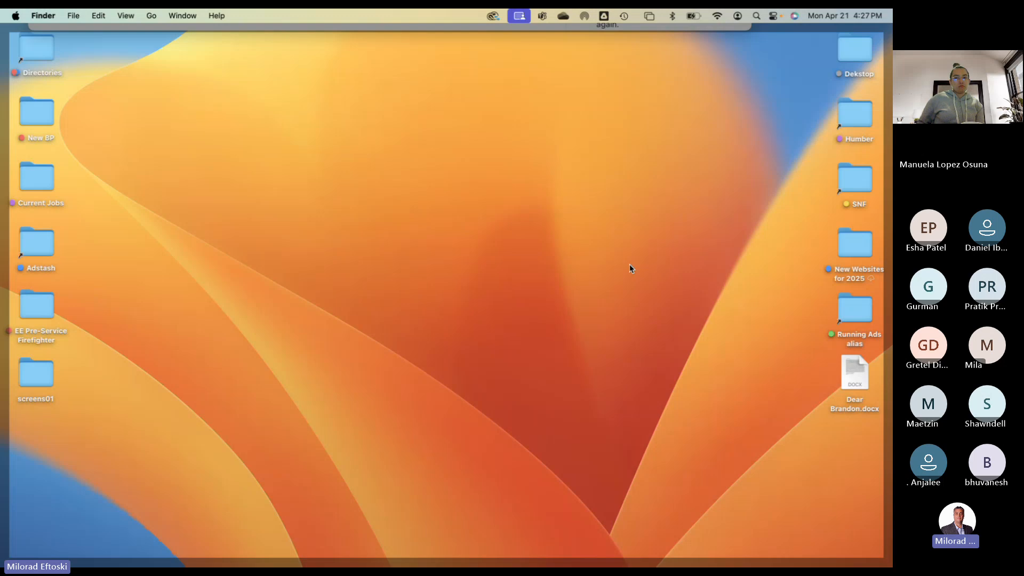
# - Return to the main desktop space and open the Humber folder to show HUMBER MAIN
pyautogui.click(630, 269)
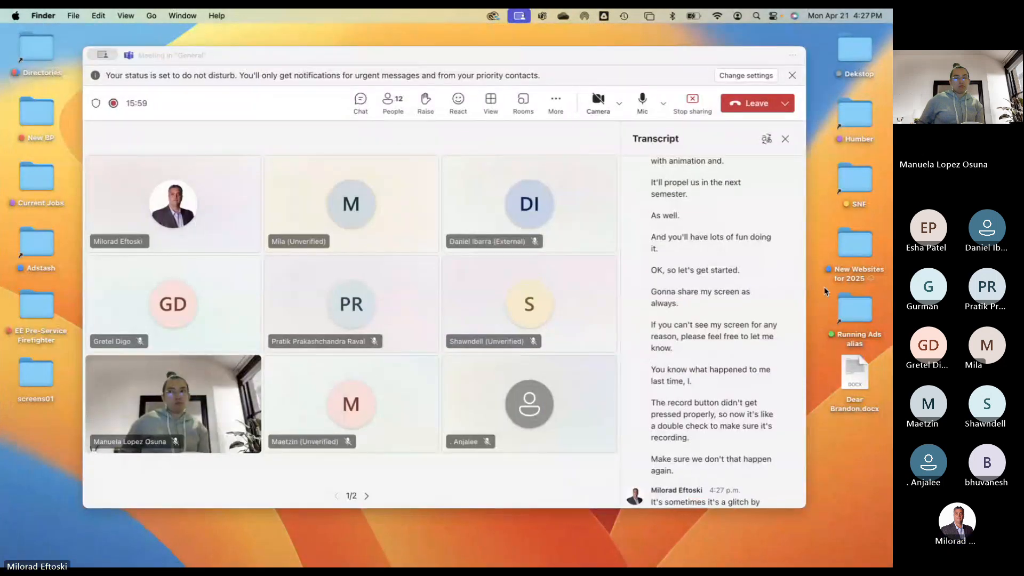
pyautogui.click(825, 291)
pyautogui.click(824, 291)
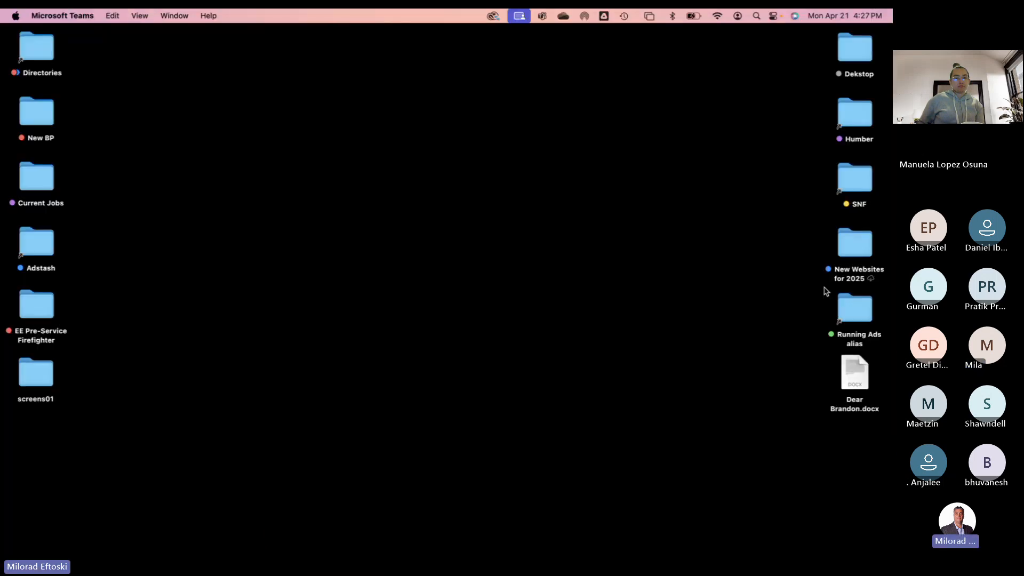
pyautogui.hotkey('ctrl', 'Left')
pyautogui.hotkey('ctrl', 'Right')
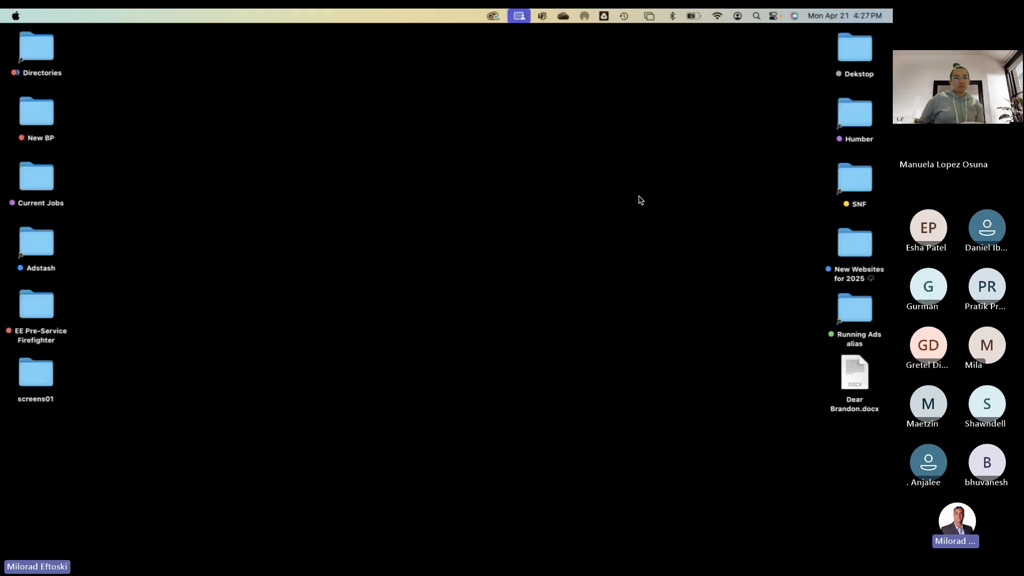
pyautogui.hotkey('ctrl', 'Right')
pyautogui.hotkey('ctrl', 'Left')
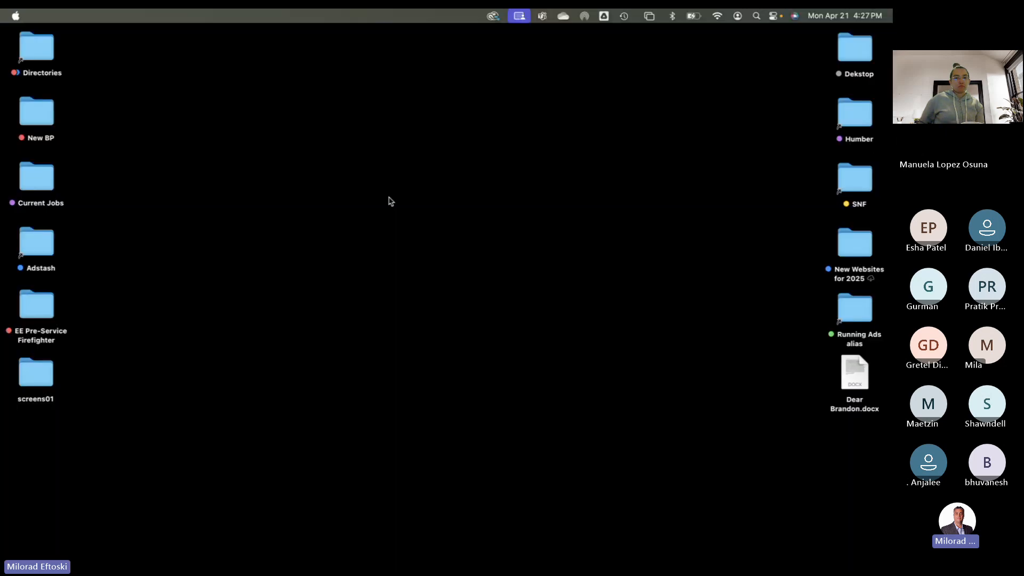
pyautogui.hotkey('ctrl', 'Right')
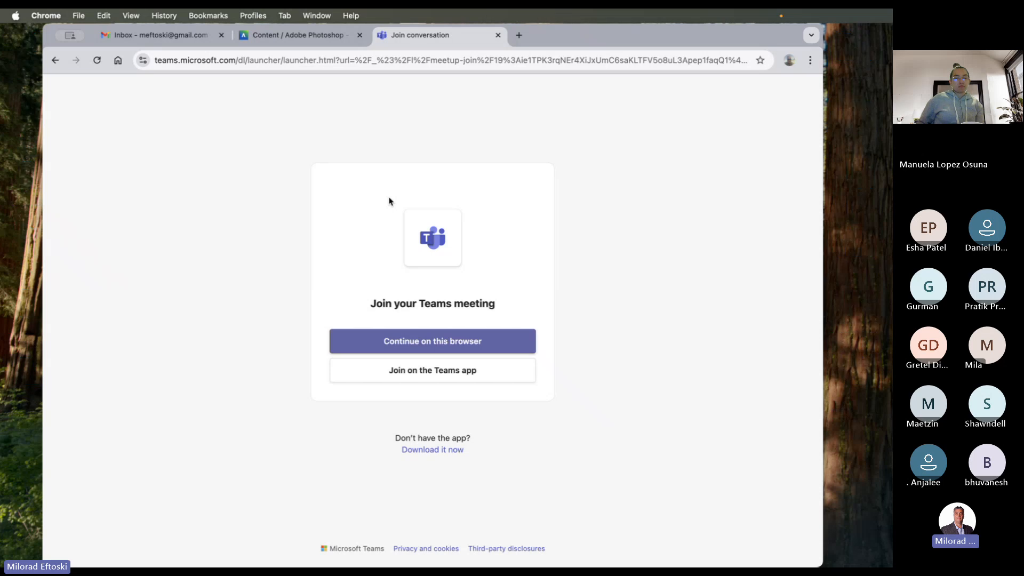
pyautogui.hotkey('ctrl', 'Right')
pyautogui.doubleClick(857, 119)
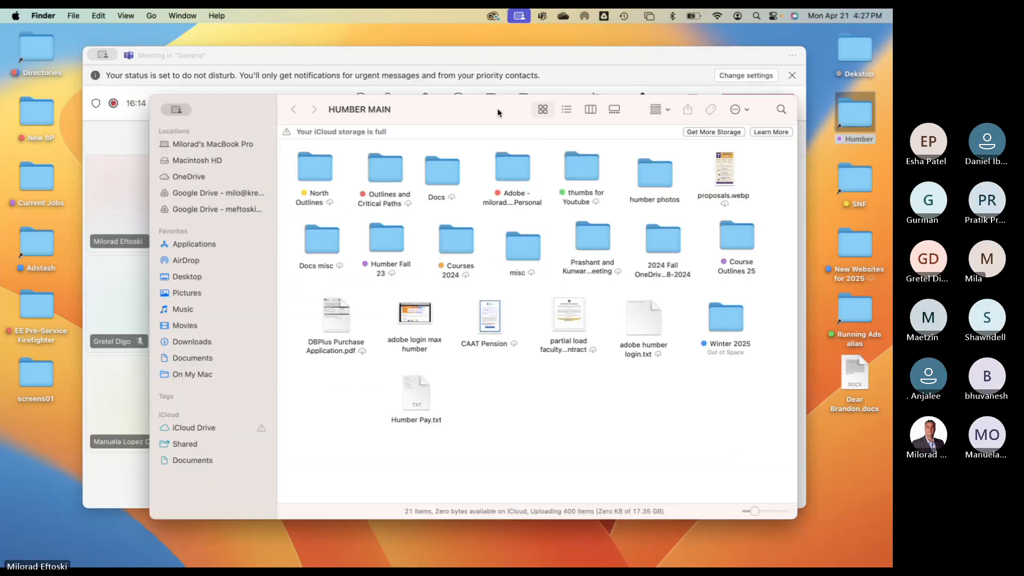
# - Go from HUMBER MAIN through Courses 2024 and Fall 2024 into the GDPW folder
pyautogui.moveTo(497, 112); pyautogui.dragTo(508, 112)
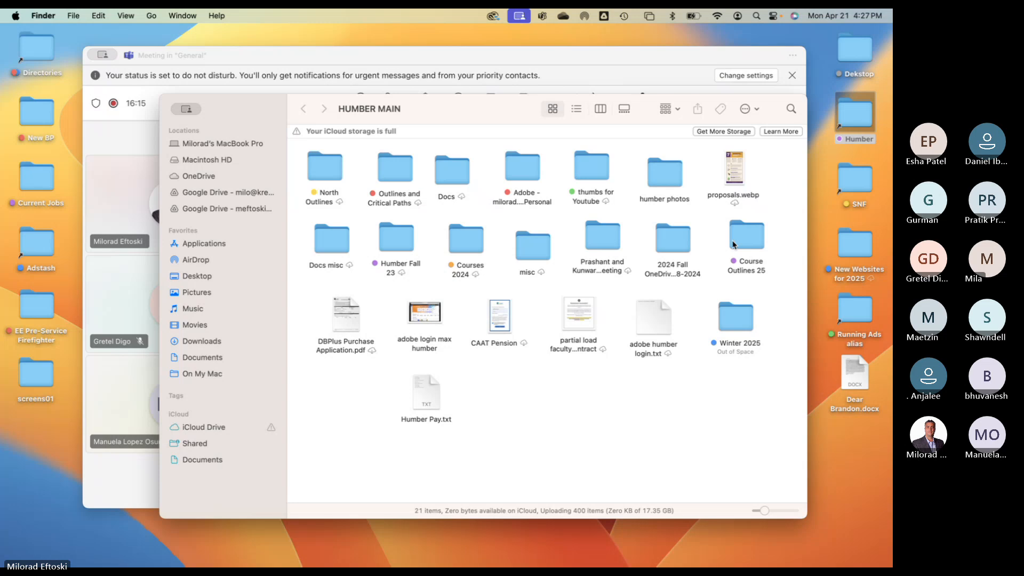
pyautogui.doubleClick(461, 238)
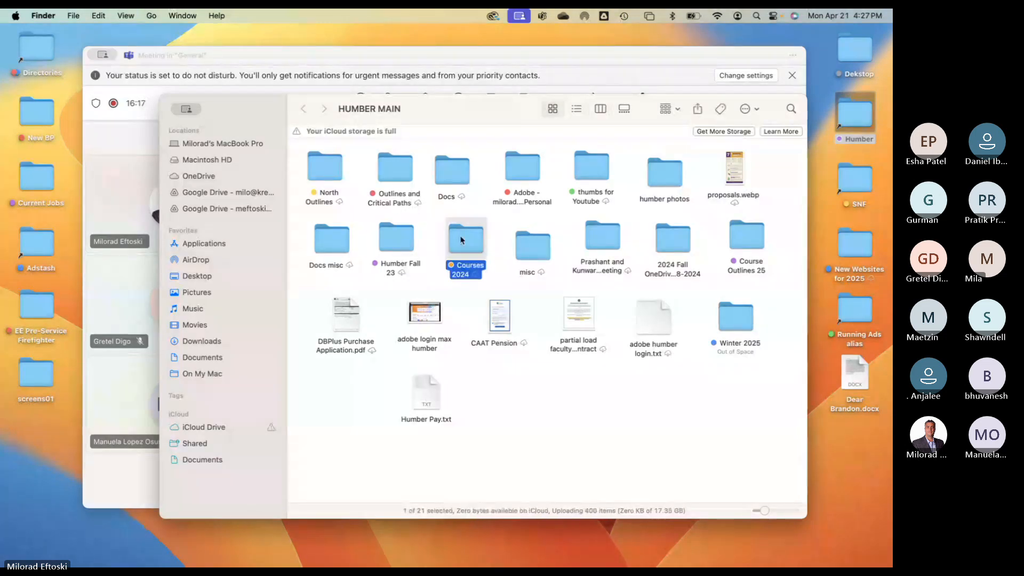
pyautogui.click(396, 172)
pyautogui.doubleClick(396, 173)
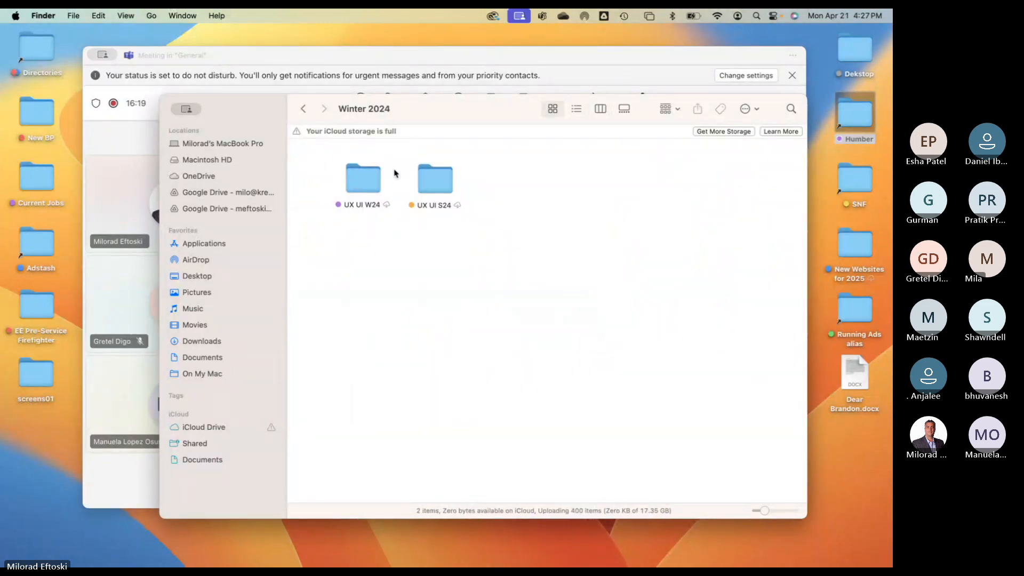
pyautogui.click(303, 108)
pyautogui.doubleClick(327, 169)
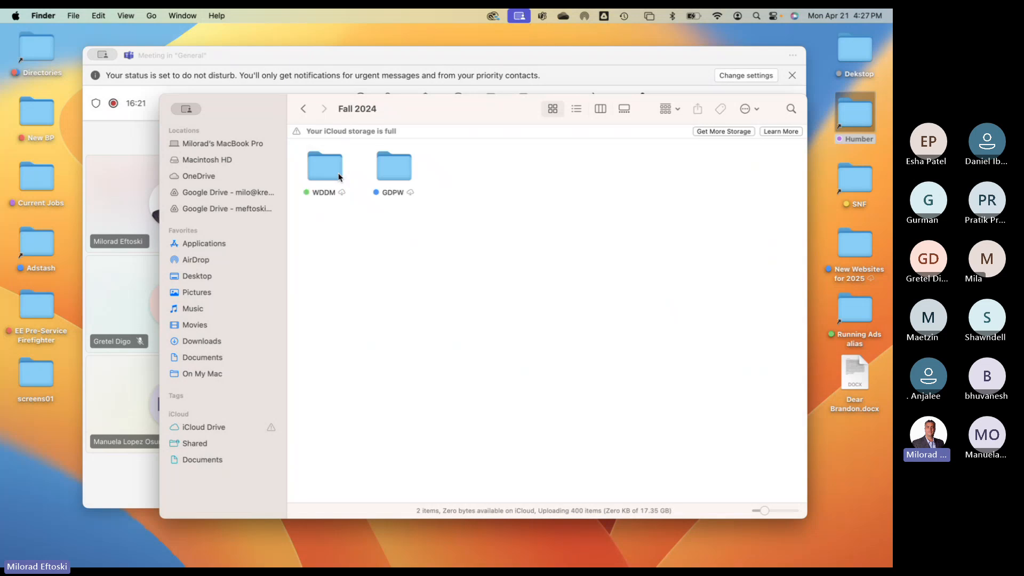
pyautogui.click(388, 169)
pyautogui.doubleClick(388, 169)
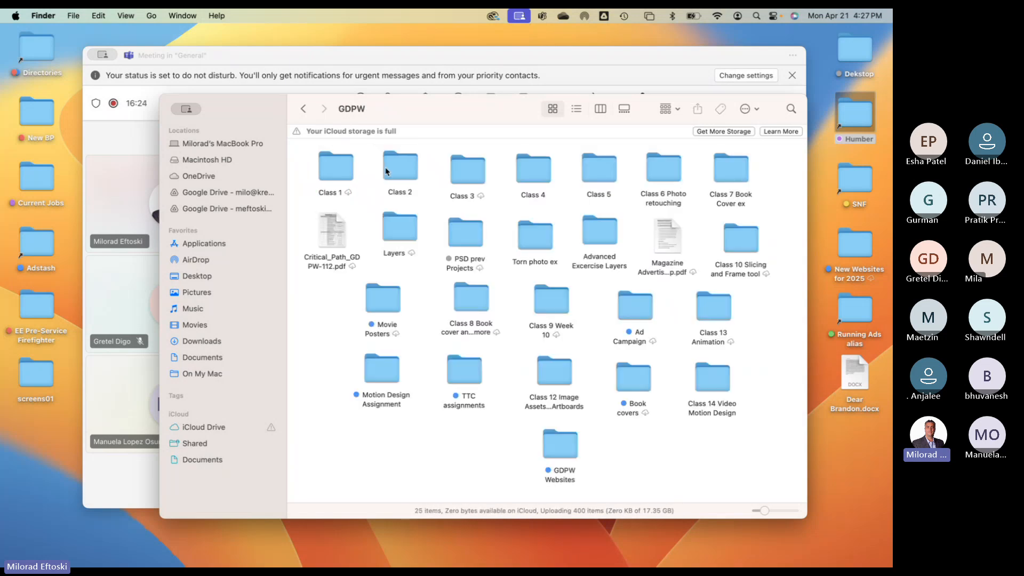
# - Open GDPW Websites and then the Chanchal student folder
pyautogui.click(561, 444)
pyautogui.doubleClick(561, 444)
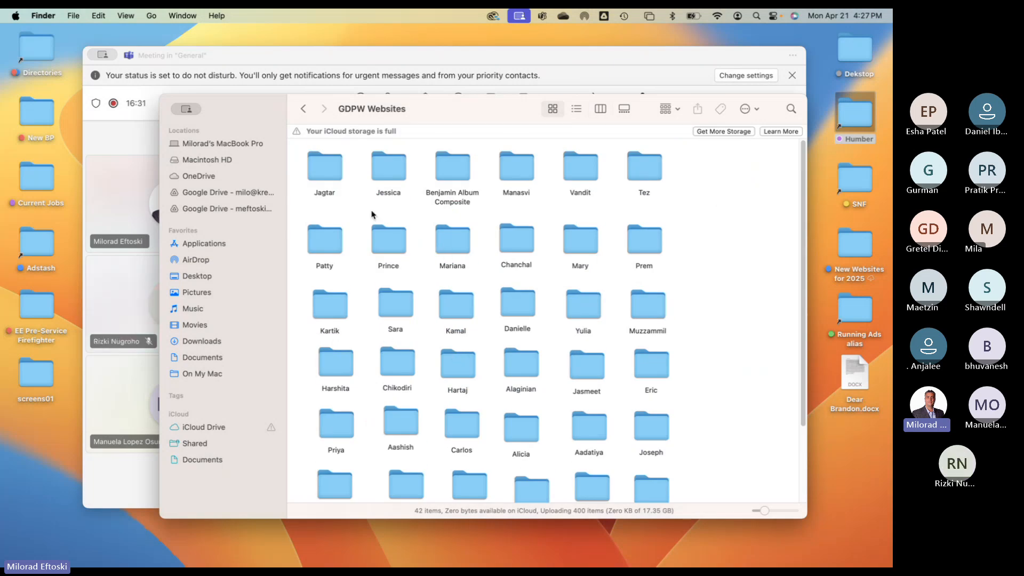
pyautogui.doubleClick(456, 248)
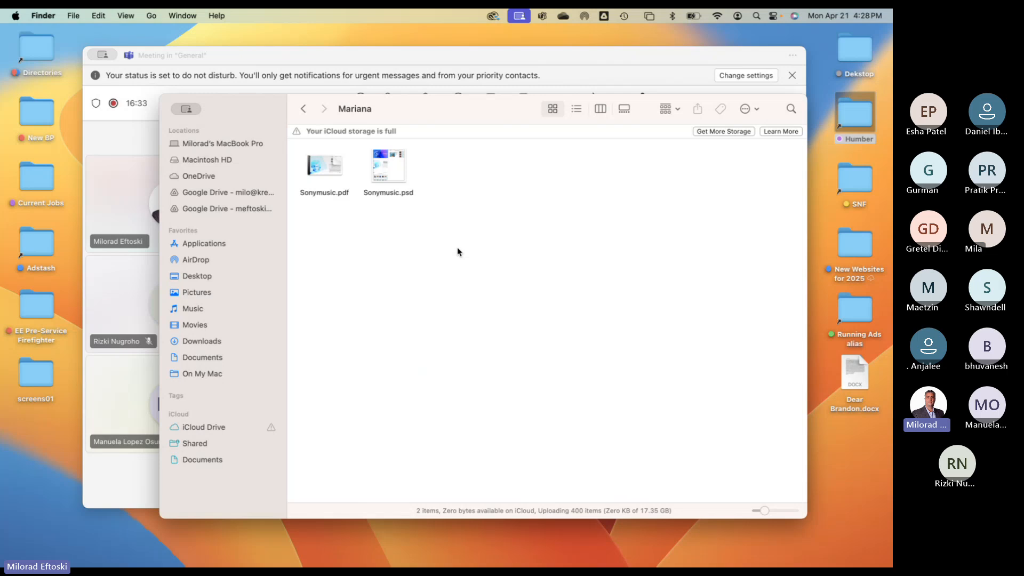
pyautogui.click(310, 109)
pyautogui.doubleClick(515, 244)
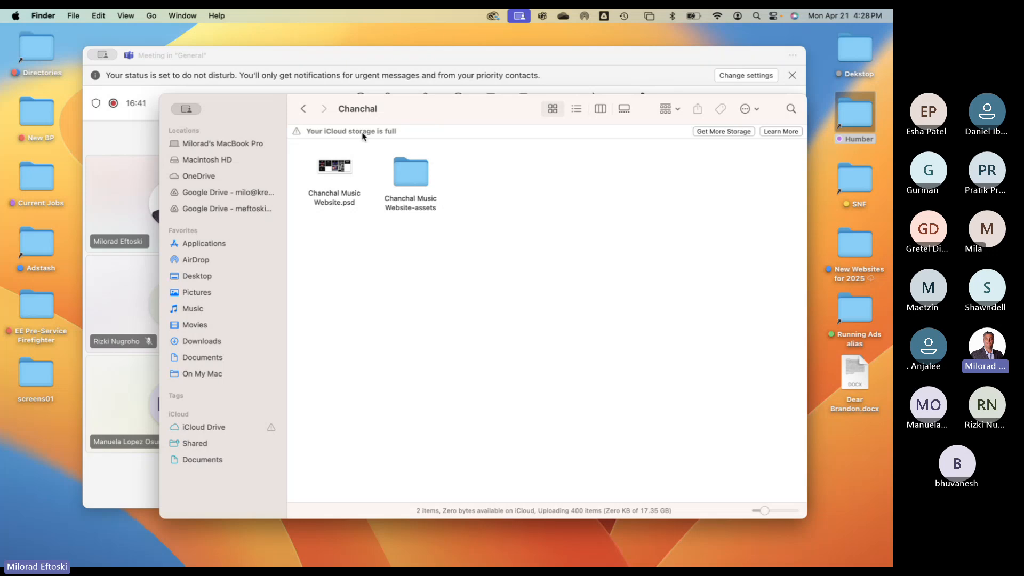
# - Preview Chanchal Music Website.psd in Quick Look, then close the preview
pyautogui.click(362, 176)
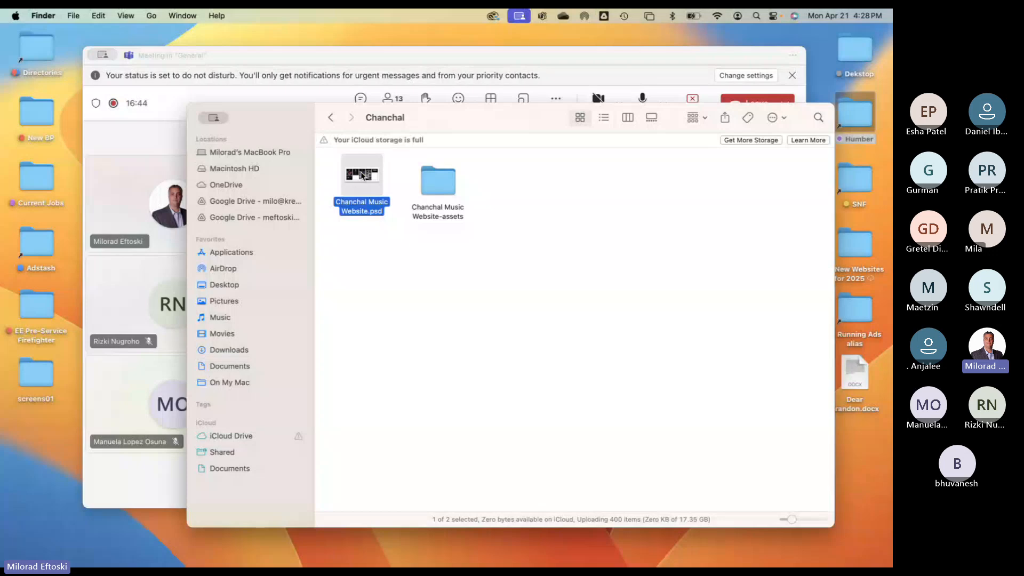
pyautogui.press('space')
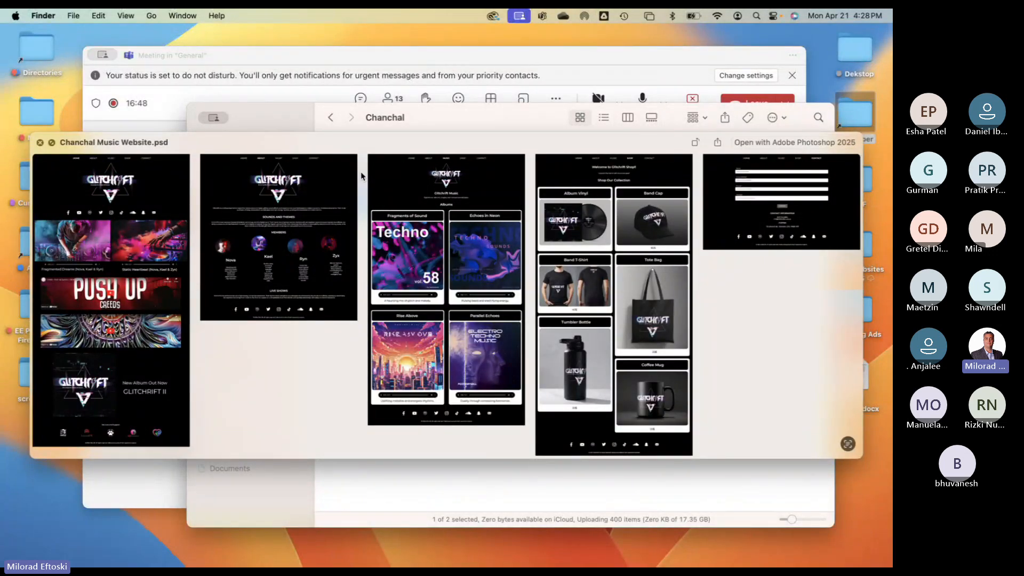
pyautogui.press('space')
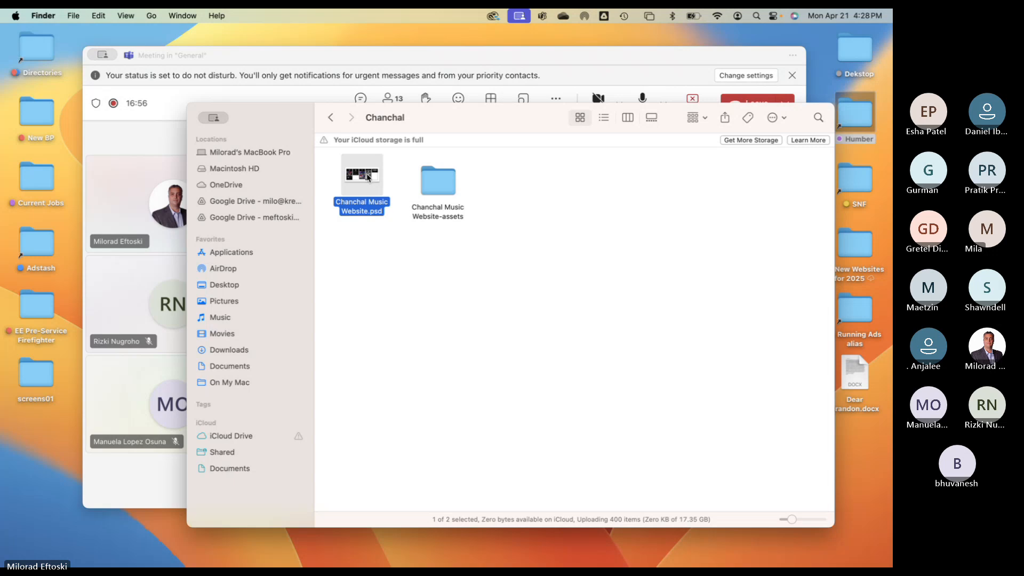
# - Open Chanchal Music Website.psd in Photoshop, pick the Move tool and zoom onto the Home artboard
pyautogui.doubleClick(367, 177)
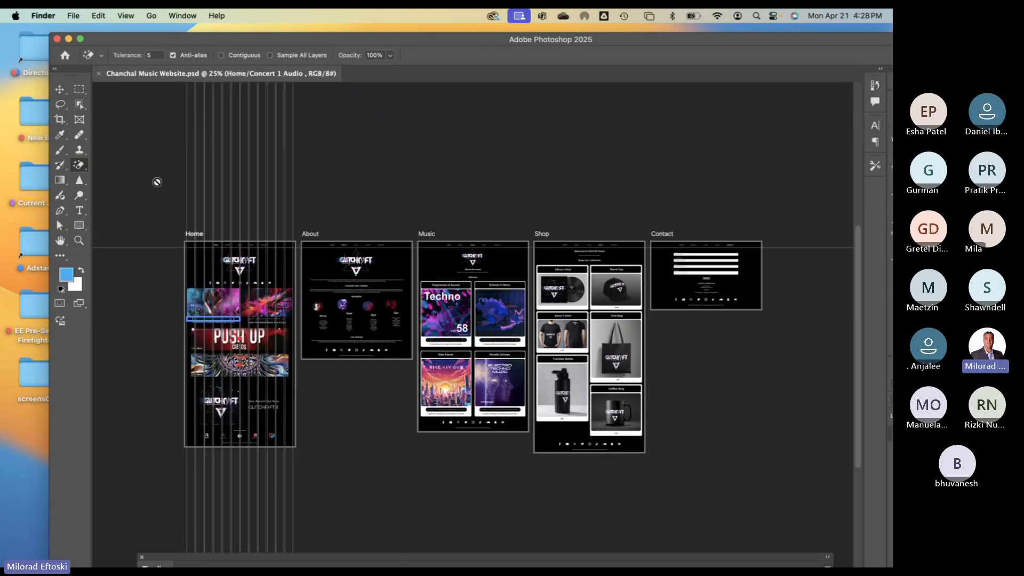
pyautogui.moveTo(202, 40); pyautogui.dragTo(180, 31)
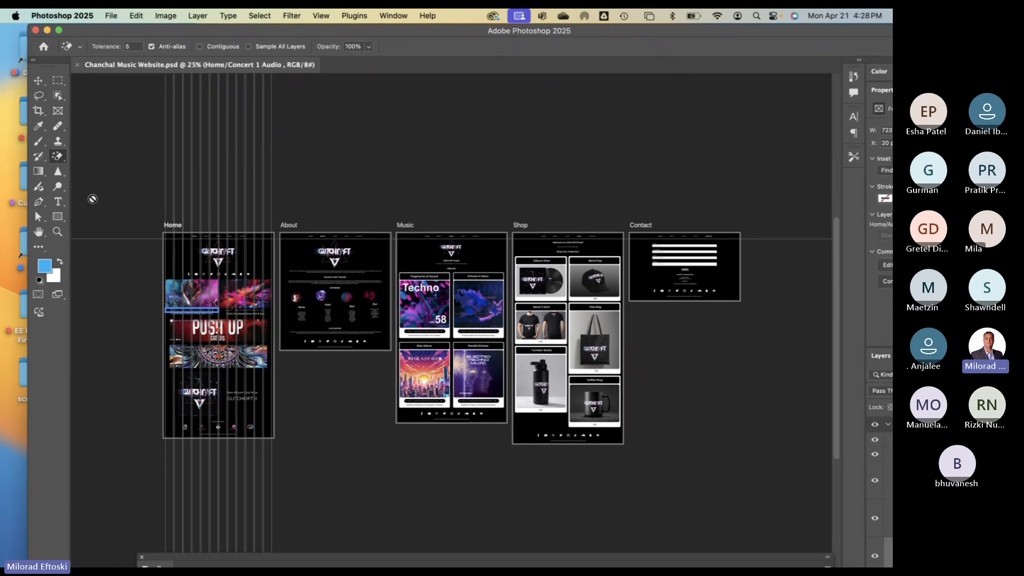
pyautogui.click(39, 81)
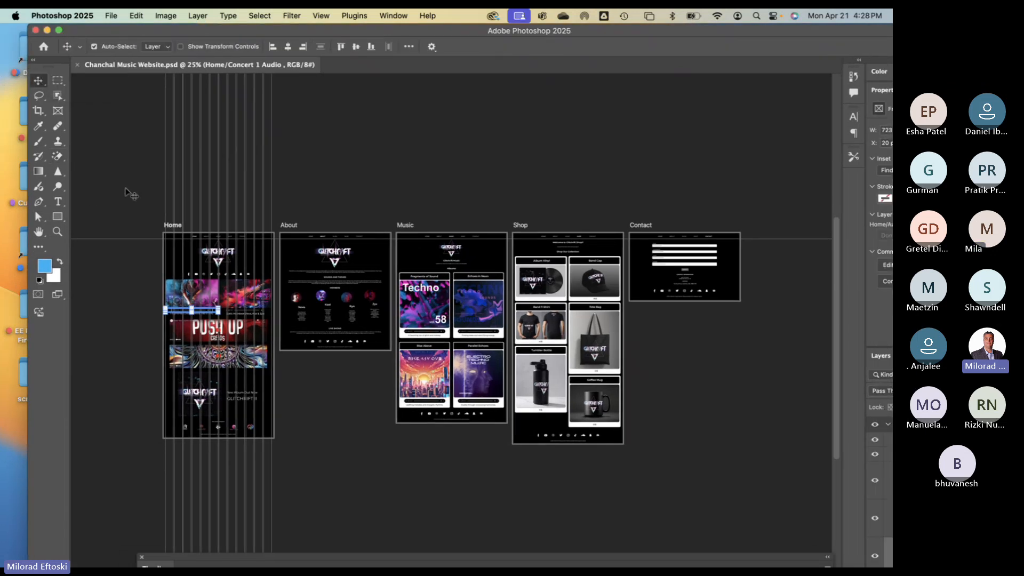
pyautogui.press('super+plus')
pyautogui.press('super+plus')
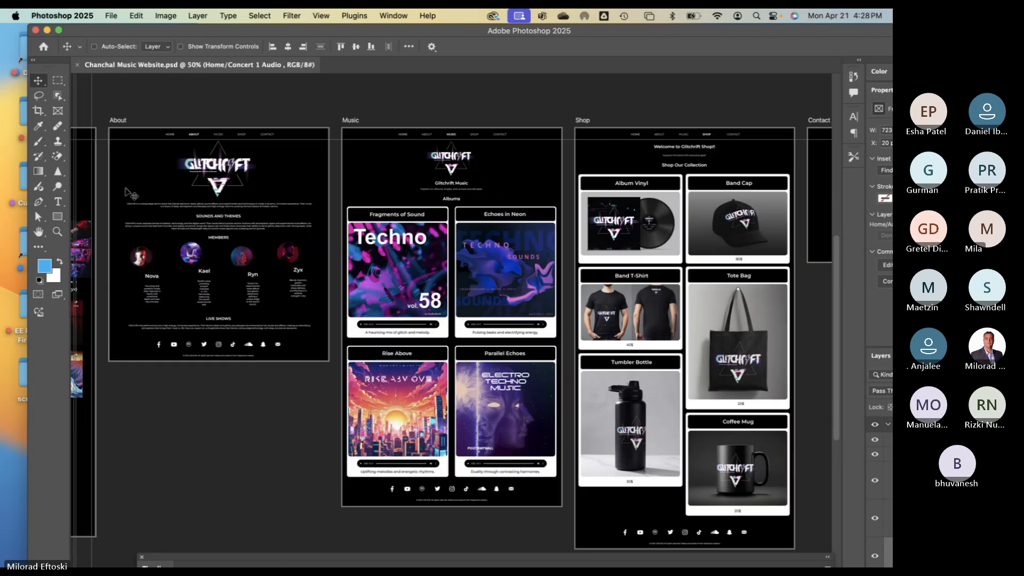
pyautogui.moveTo(212, 273); pyautogui.dragTo(413, 272)
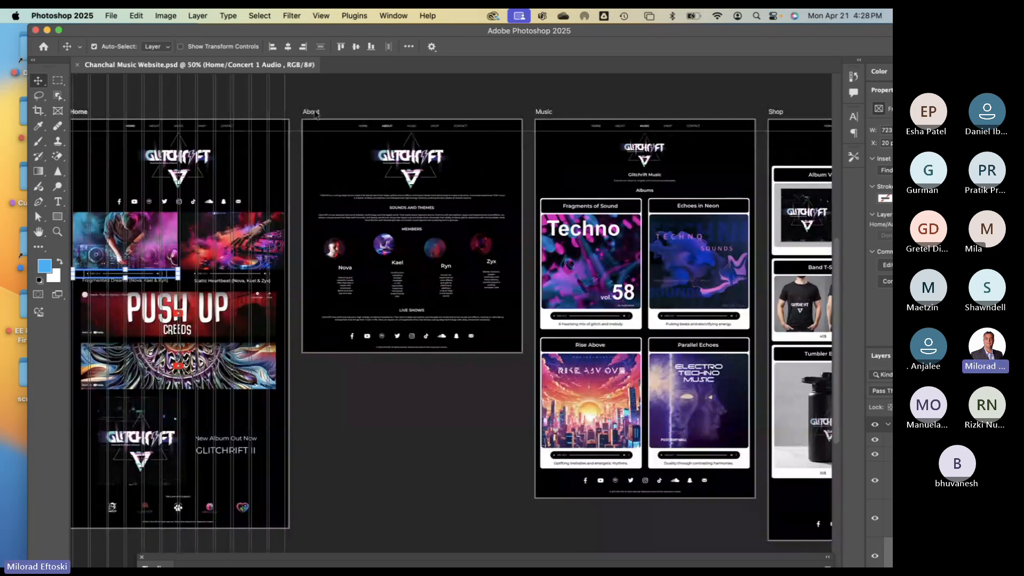
# - Select the About artboard, hide the column guides and zoom closer on Home and About
pyautogui.click(312, 112)
pyautogui.moveTo(295, 109); pyautogui.dragTo(358, 115)
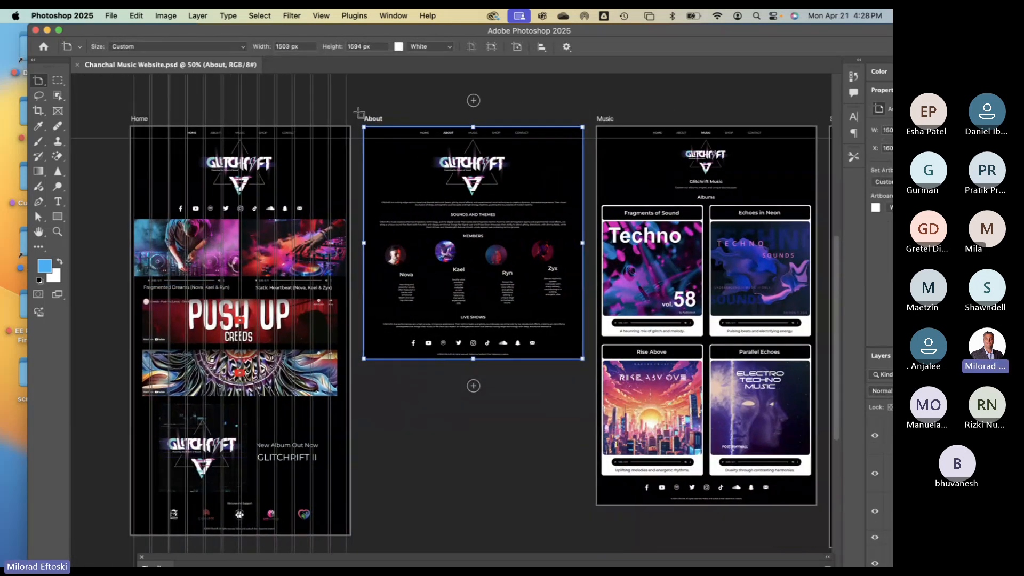
pyautogui.press('super+apostrophe')
pyautogui.press('super+semicolon')
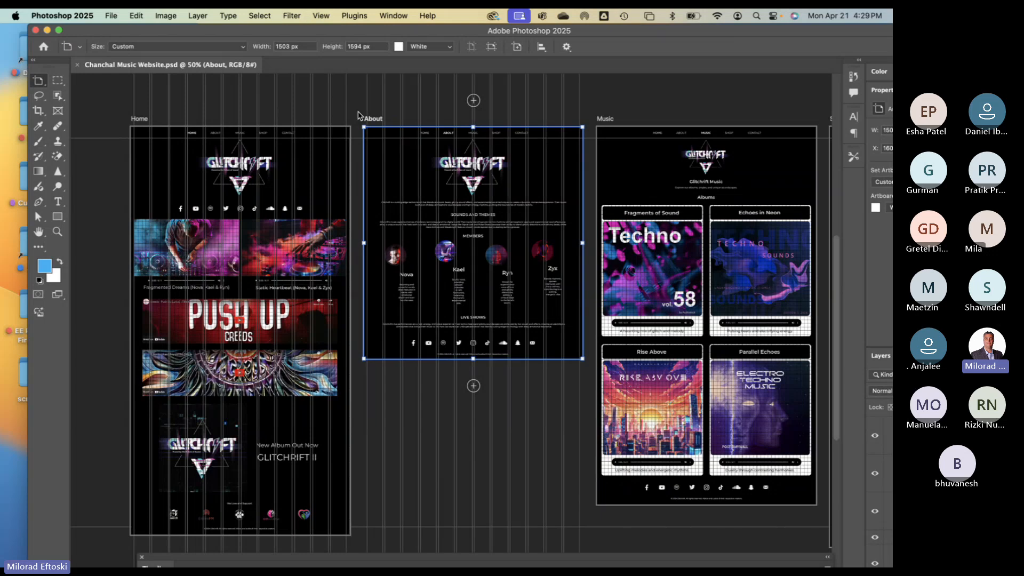
pyautogui.press('super+apostrophe')
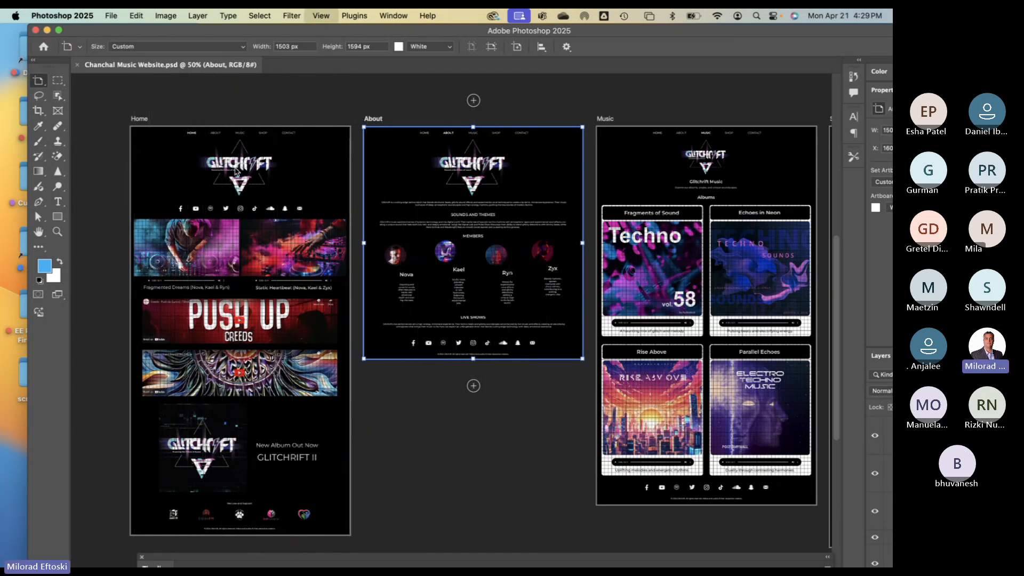
pyautogui.press('super+equal')
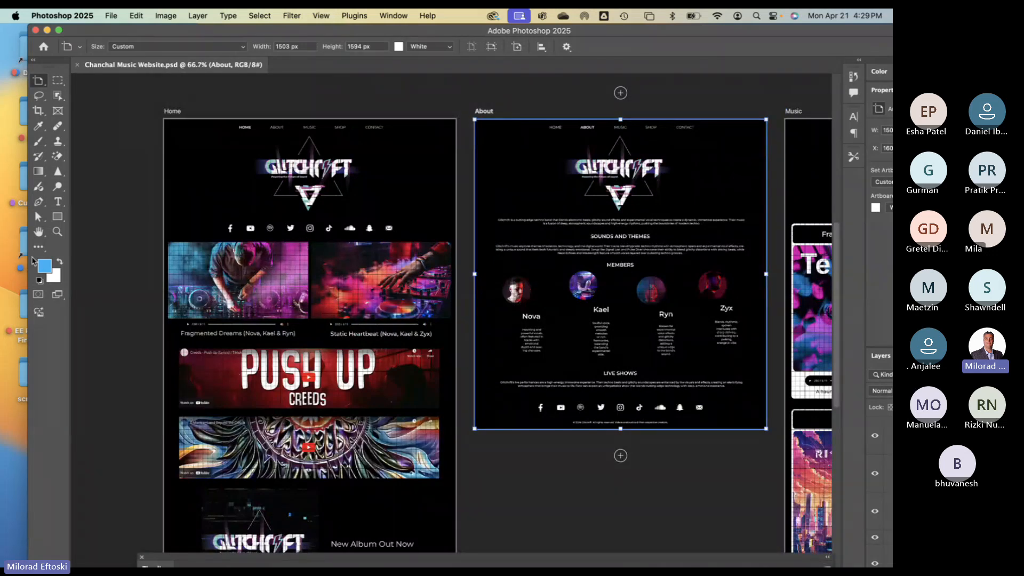
pyautogui.click(38, 232)
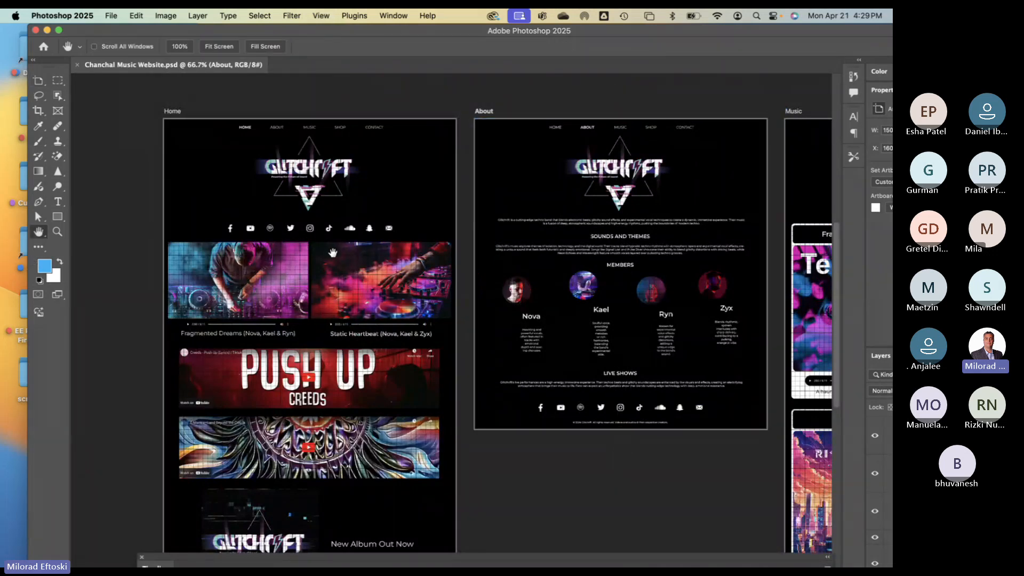
pyautogui.moveTo(335, 248); pyautogui.dragTo(303, 240)
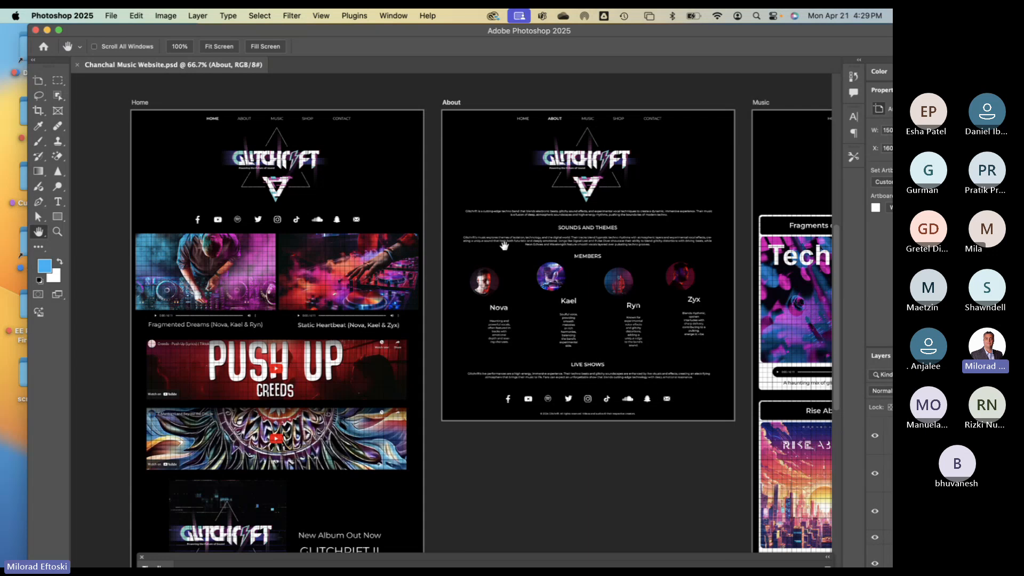
pyautogui.moveTo(407, 222); pyautogui.dragTo(296, 222)
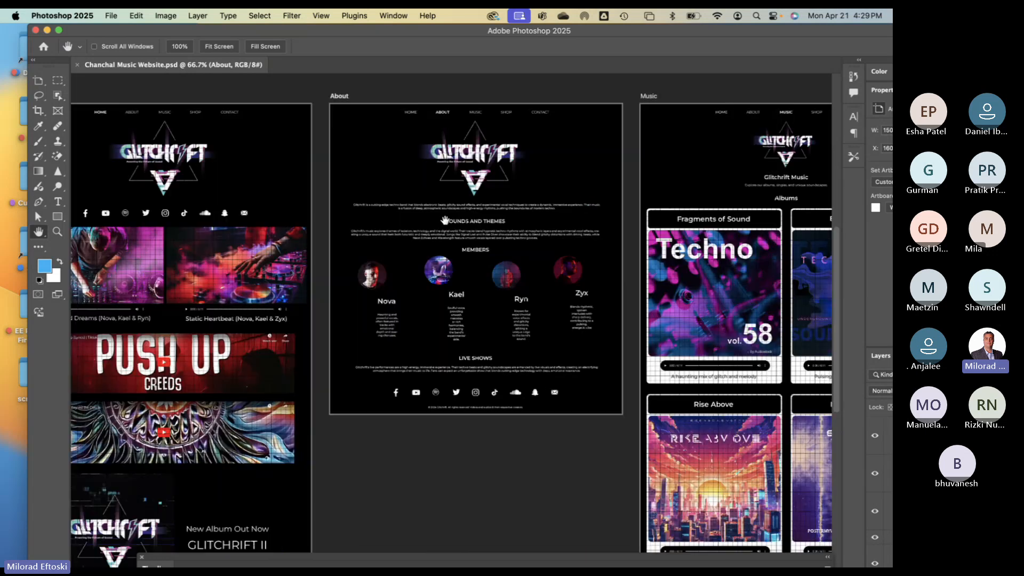
pyautogui.moveTo(234, 188); pyautogui.dragTo(301, 181)
pyautogui.moveTo(296, 323); pyautogui.dragTo(316, 363)
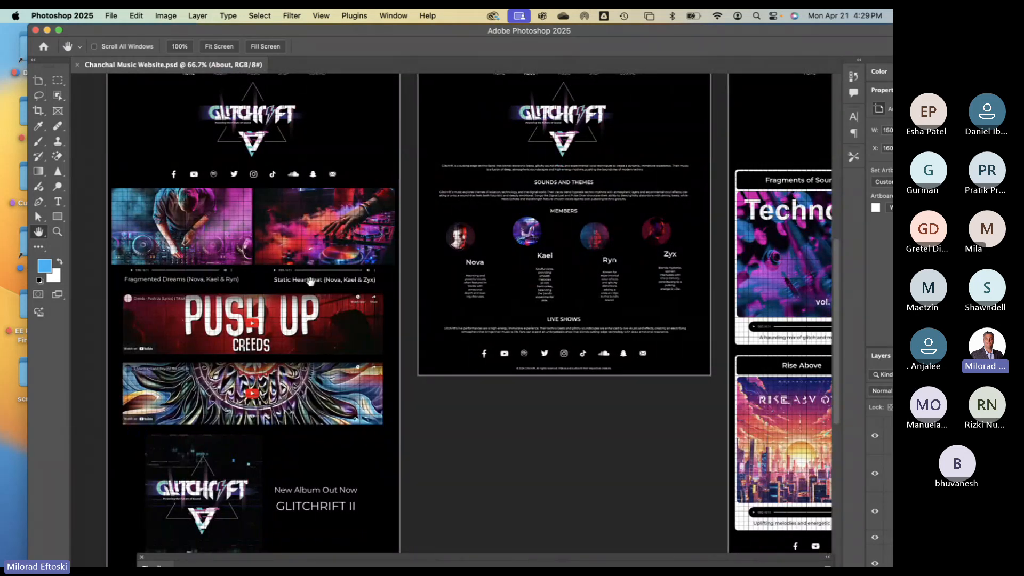
pyautogui.moveTo(336, 281); pyautogui.dragTo(210, 313)
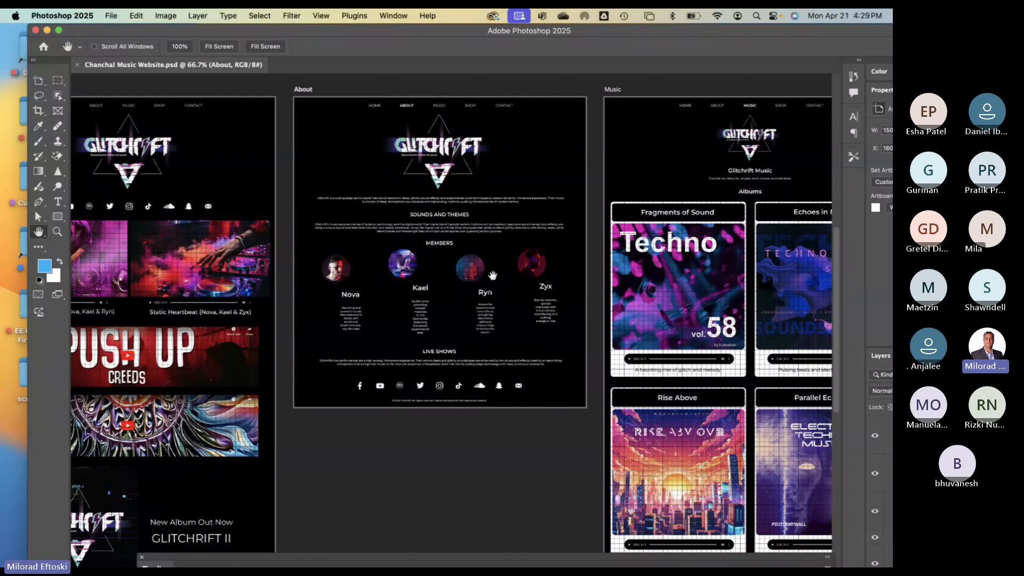
pyautogui.moveTo(407, 394); pyautogui.dragTo(470, 340)
pyautogui.moveTo(435, 80); pyautogui.dragTo(451, 187)
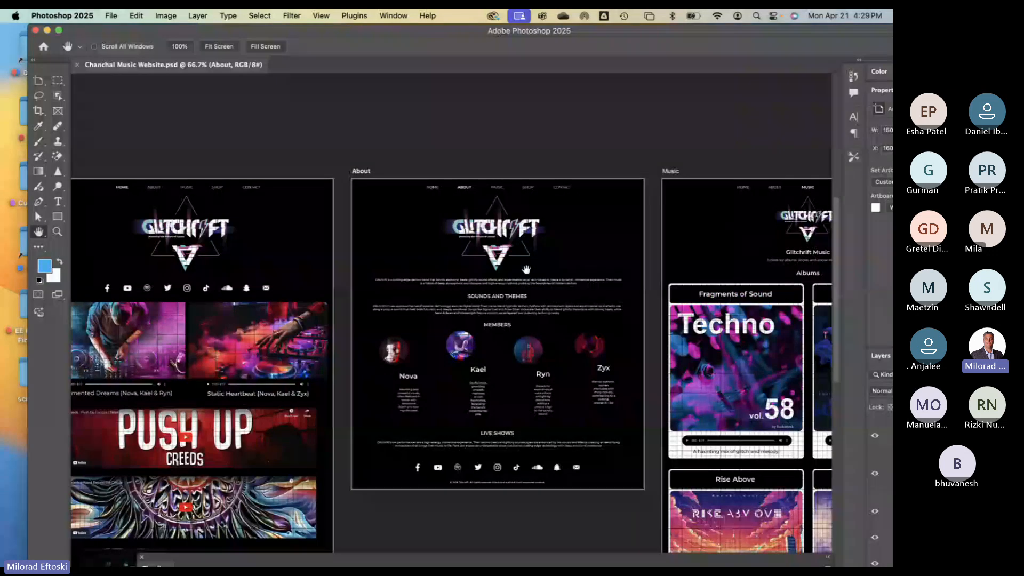
pyautogui.hscroll(6, 475, 277)
pyautogui.scroll(-1, 475, 277)
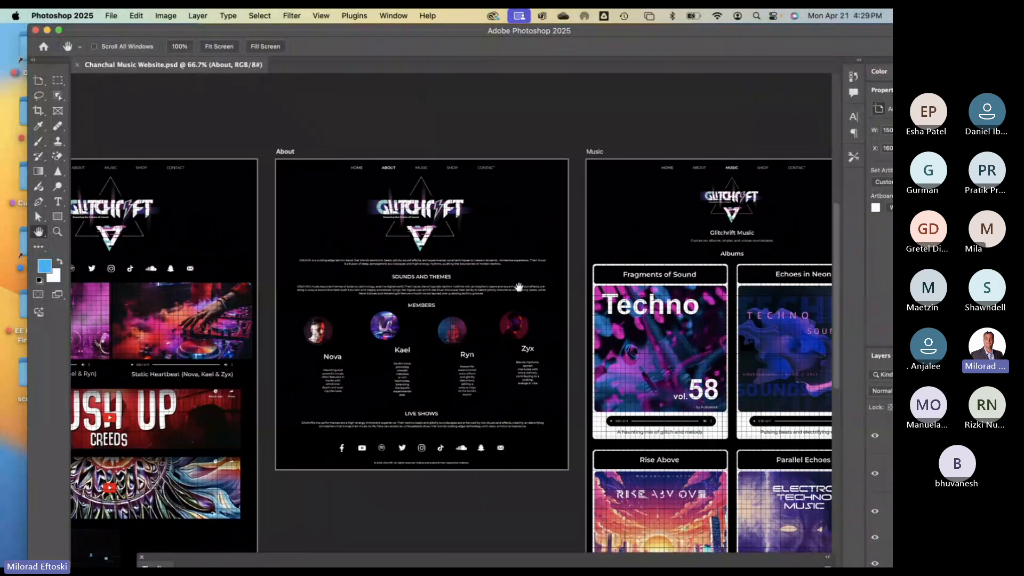
pyautogui.hscroll(5, 476, 273)
pyautogui.scroll(-3, 476, 273)
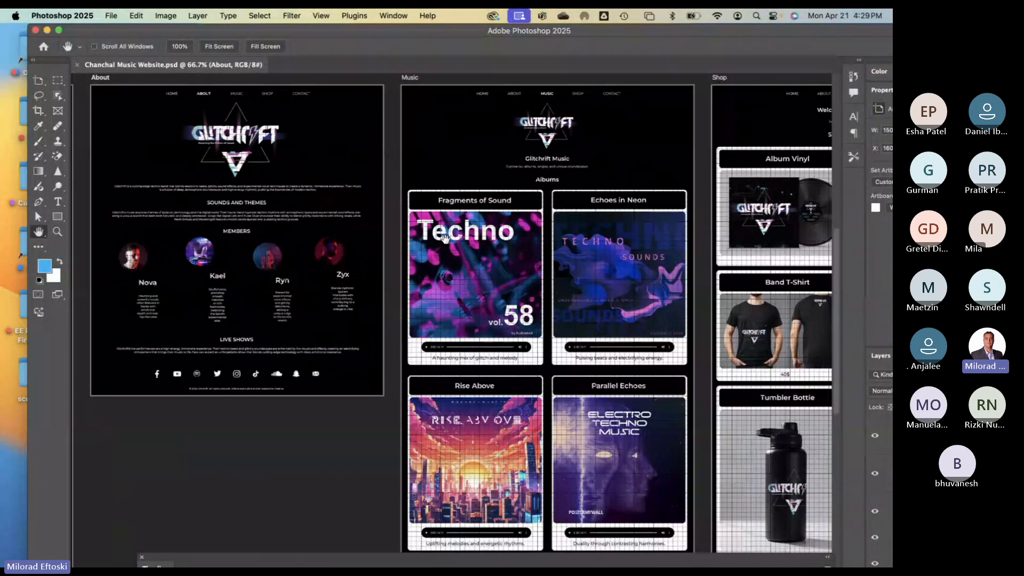
pyautogui.moveTo(499, 249); pyautogui.dragTo(450, 249)
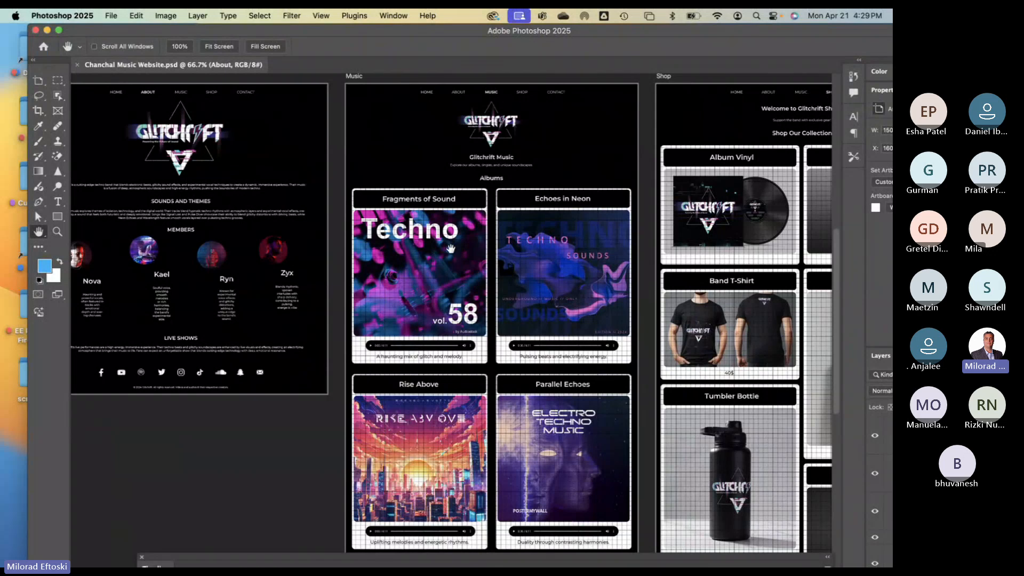
pyautogui.hscroll(2, 480, 261)
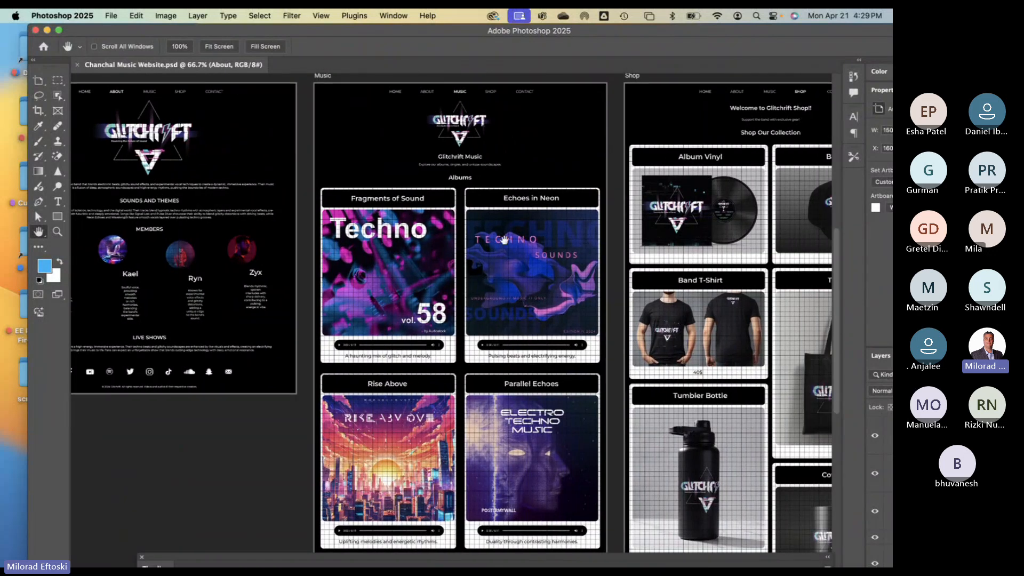
pyautogui.moveTo(504, 345); pyautogui.dragTo(504, 240)
pyautogui.moveTo(454, 315); pyautogui.dragTo(442, 358)
pyautogui.hscroll(2, 442, 358)
pyautogui.scroll(-1, 441, 359)
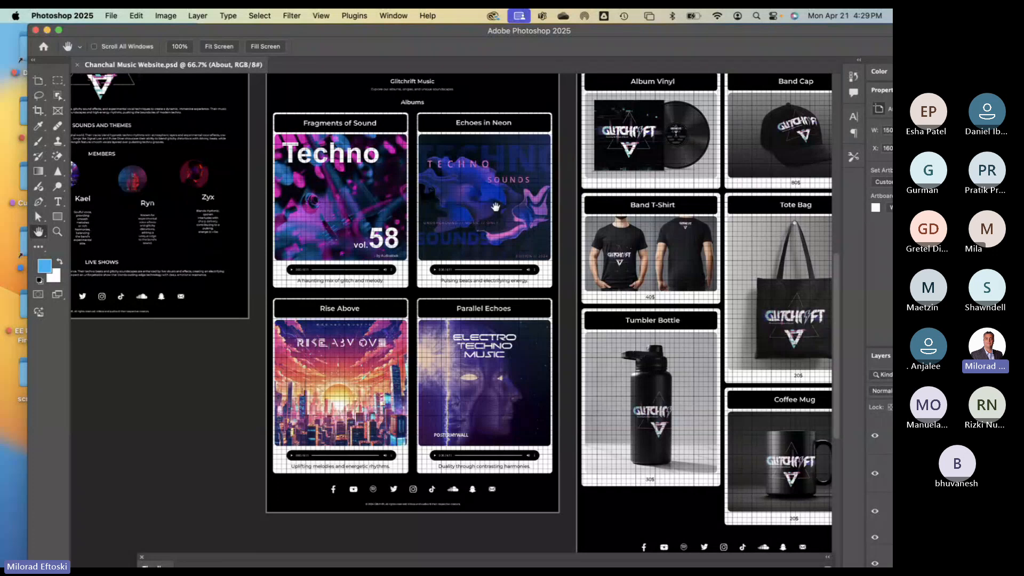
pyautogui.scroll(2, 495, 206)
pyautogui.hscroll(1, 495, 207)
pyautogui.hscroll(5, 436, 224)
pyautogui.scroll(2, 435, 225)
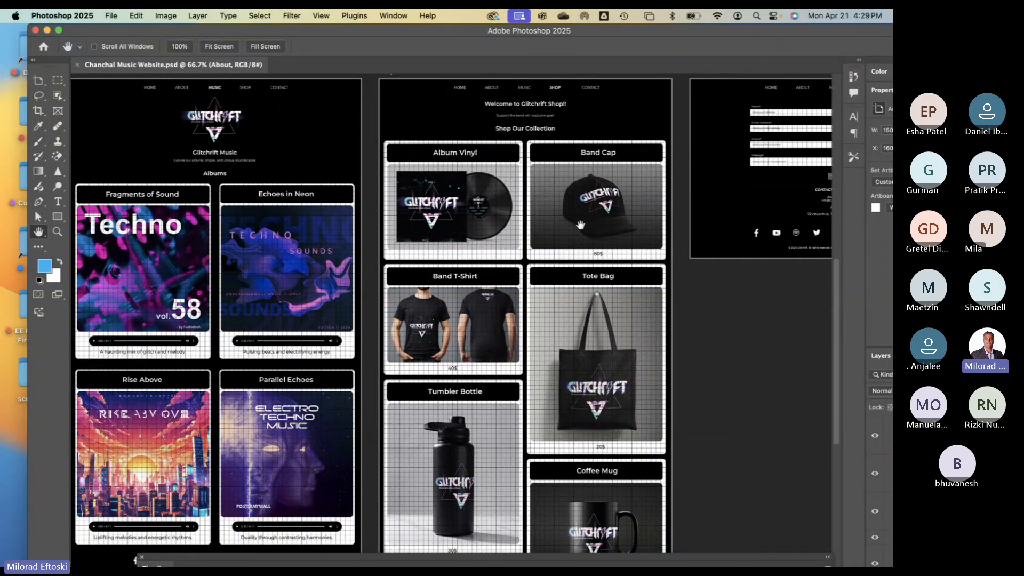
pyautogui.scroll(-2, 585, 314)
pyautogui.hscroll(1, 585, 315)
pyautogui.moveTo(585, 315); pyautogui.dragTo(585, 329)
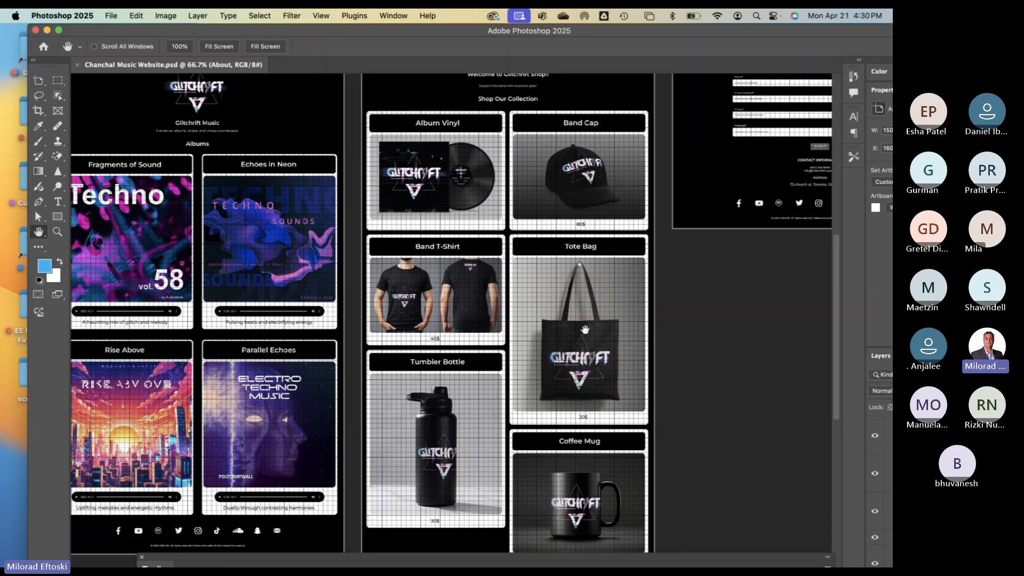
pyautogui.scroll(2, 585, 329)
pyautogui.hscroll(2, 544, 217)
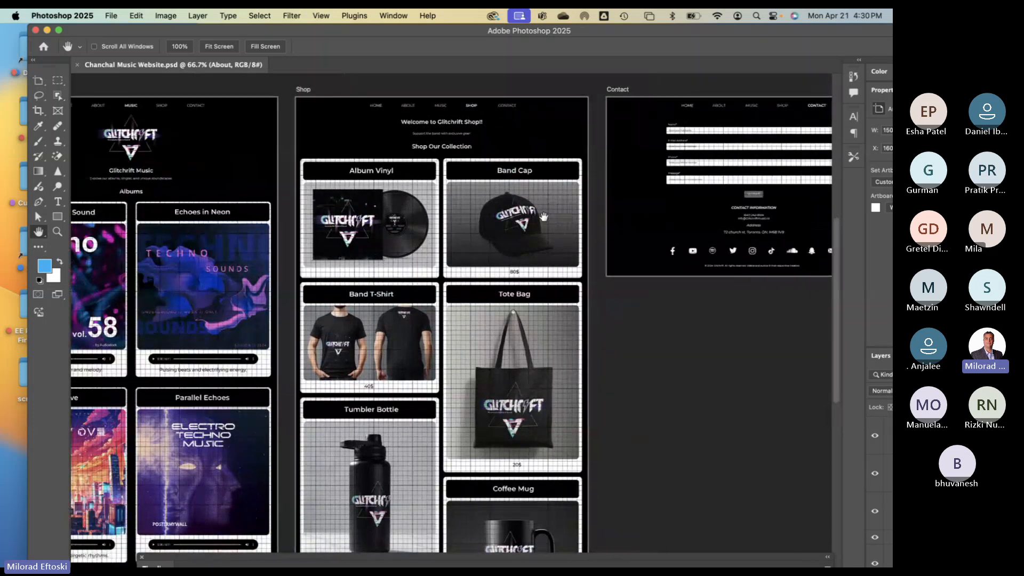
pyautogui.hscroll(3, 543, 216)
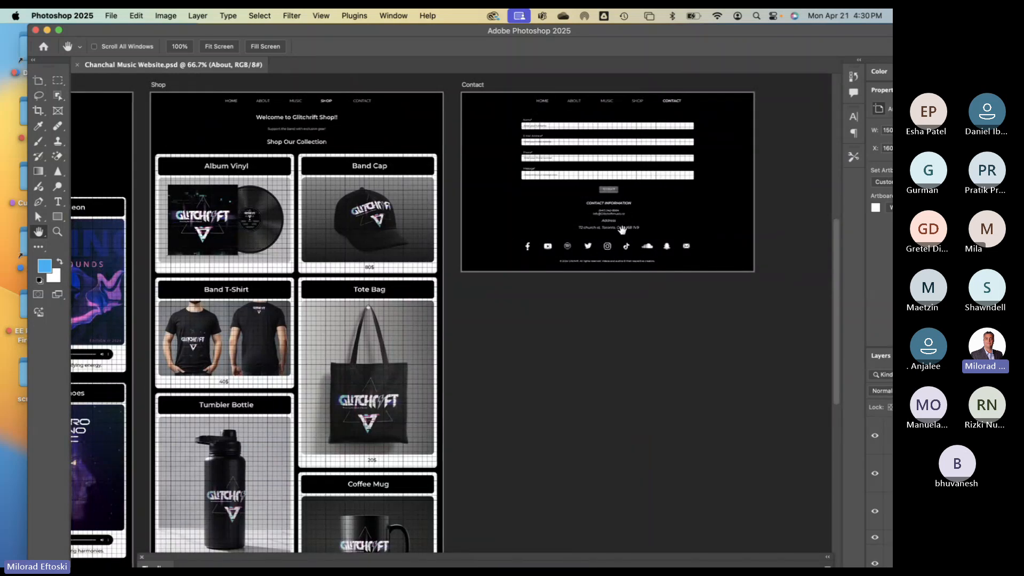
pyautogui.hscroll(-2, 681, 235)
pyautogui.hscroll(-2, 682, 235)
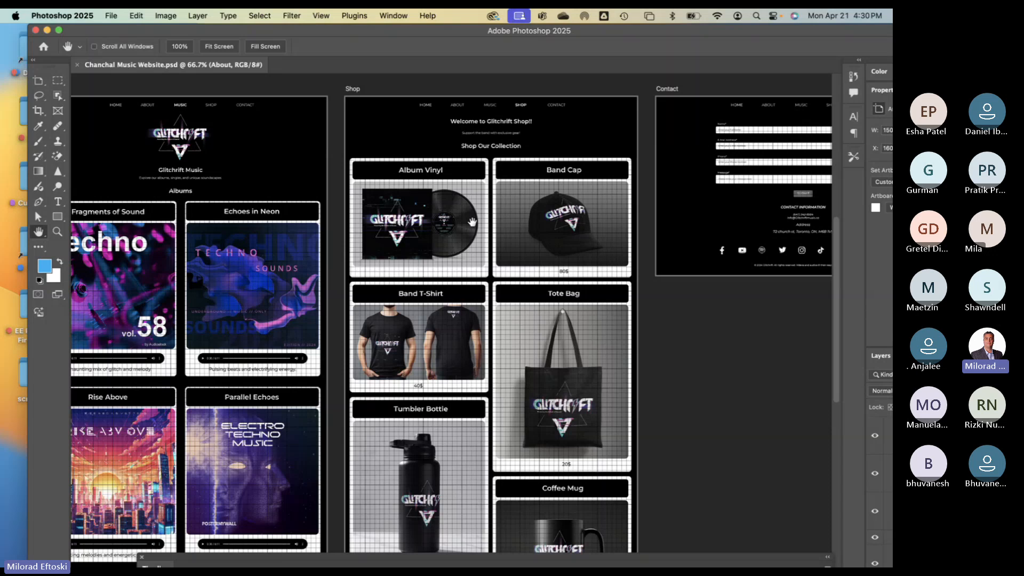
pyautogui.hscroll(-4, 448, 213)
pyautogui.hscroll(-5, 480, 208)
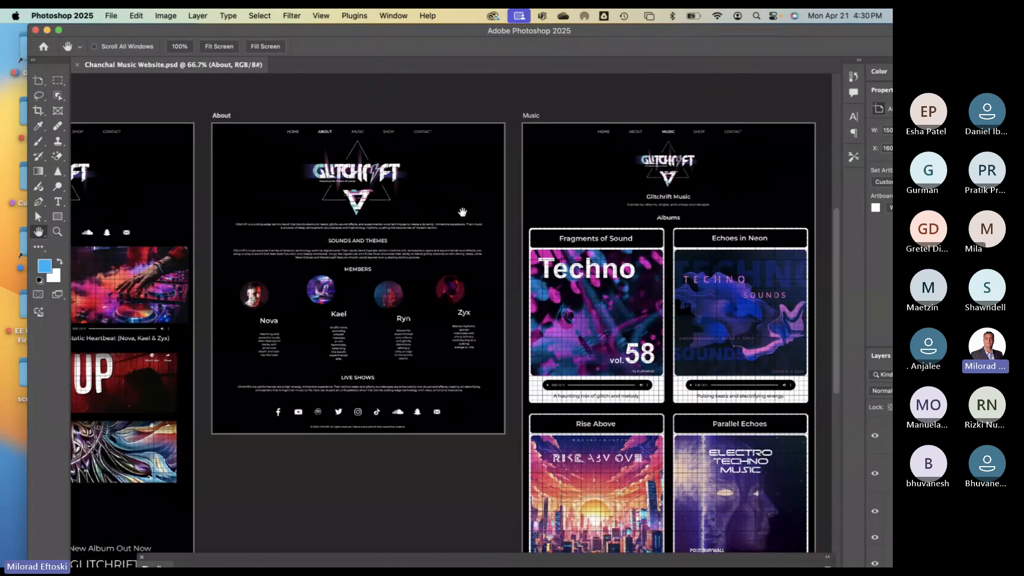
pyautogui.hscroll(-6, 463, 212)
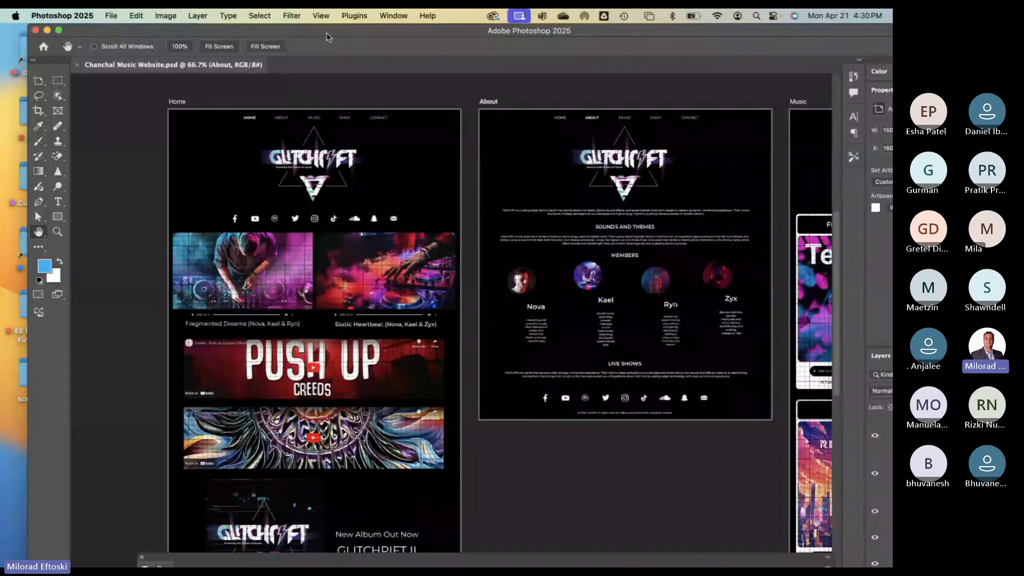
pyautogui.moveTo(327, 34); pyautogui.dragTo(299, 32)
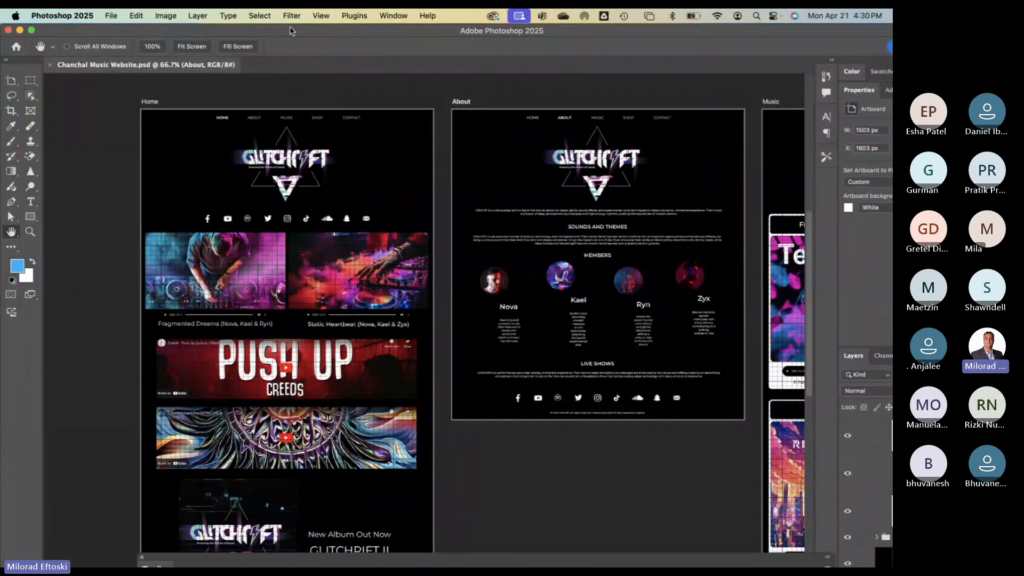
# - Switch to the Move tool and select the Home artboard
pyautogui.click(11, 81)
pyautogui.rightClick(13, 83)
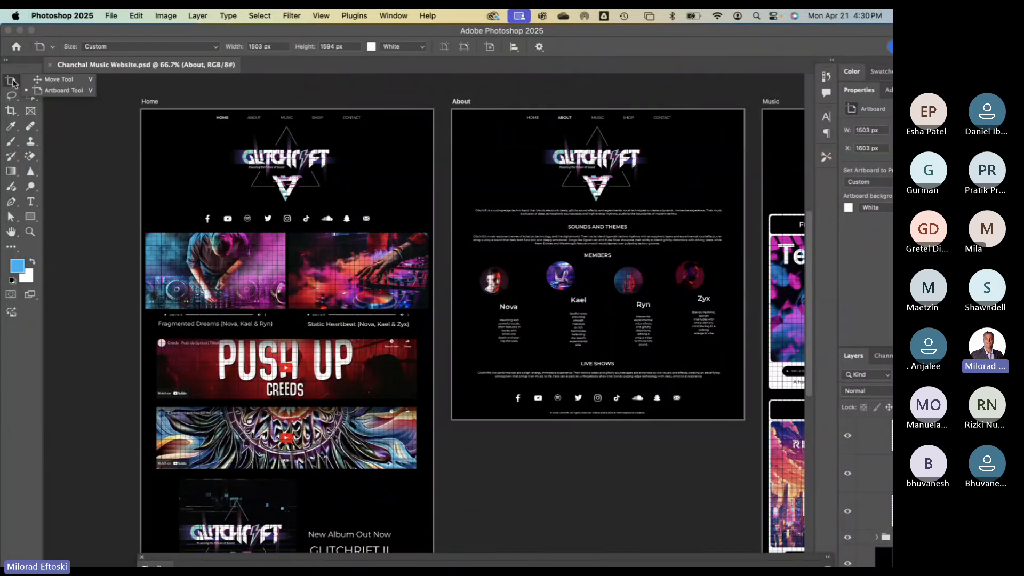
pyautogui.click(38, 81)
pyautogui.click(153, 102)
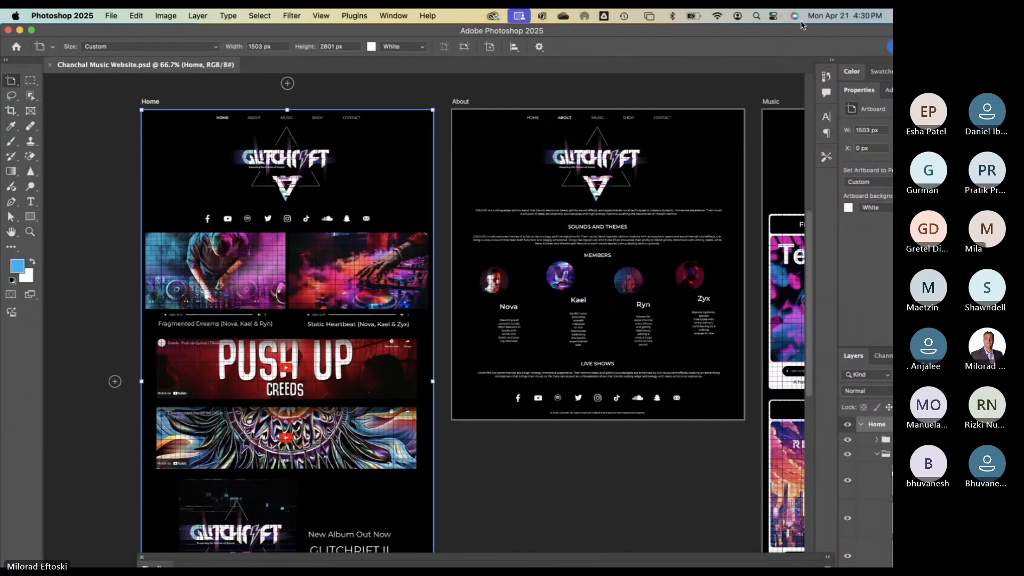
# - Widen the Photoshop window, collapse the Properties panel and collapse the Body group in Layers
pyautogui.moveTo(795, 30); pyautogui.dragTo(667, 31)
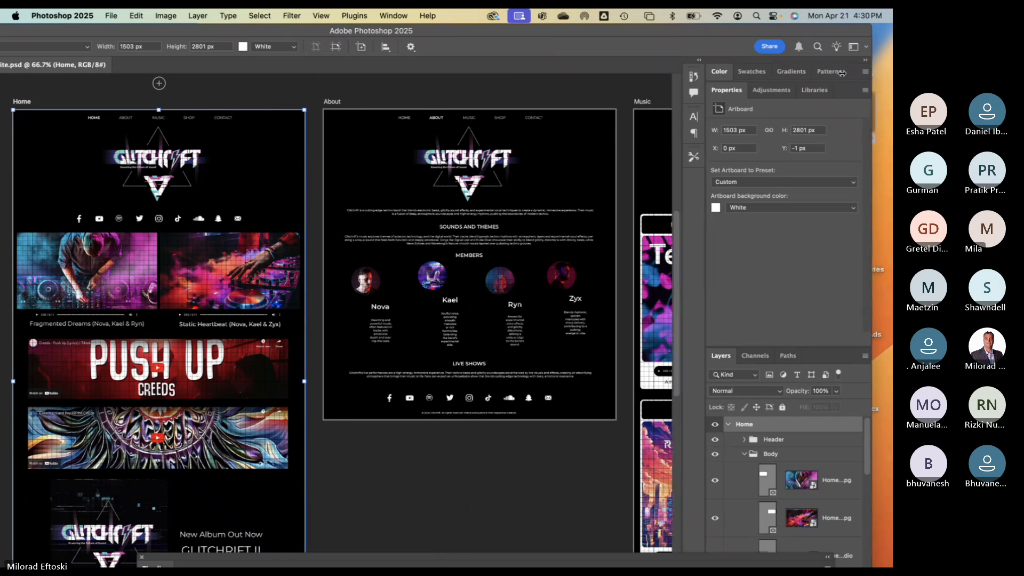
pyautogui.moveTo(842, 73); pyautogui.dragTo(637, 71)
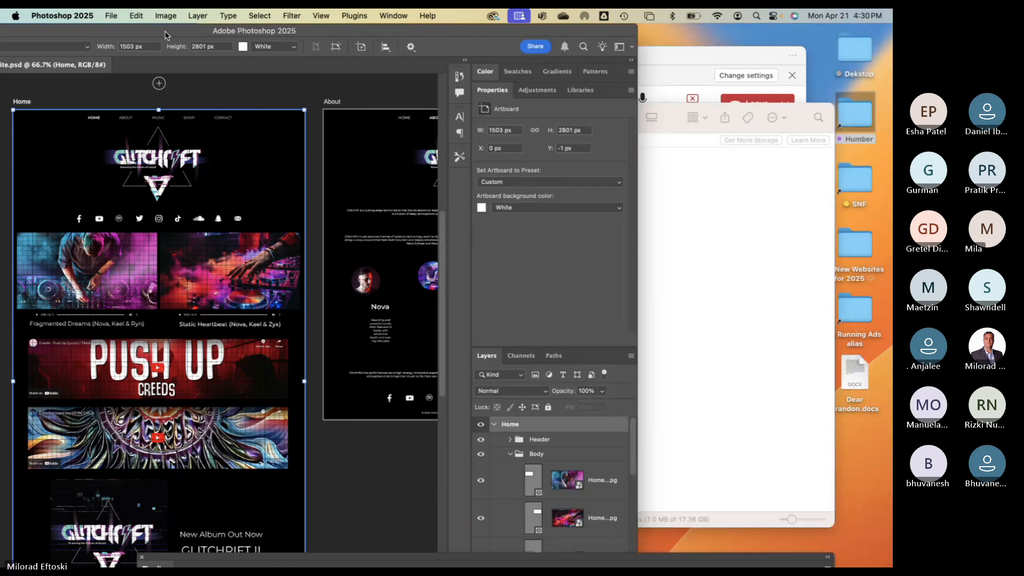
pyautogui.moveTo(165, 35); pyautogui.dragTo(299, 18)
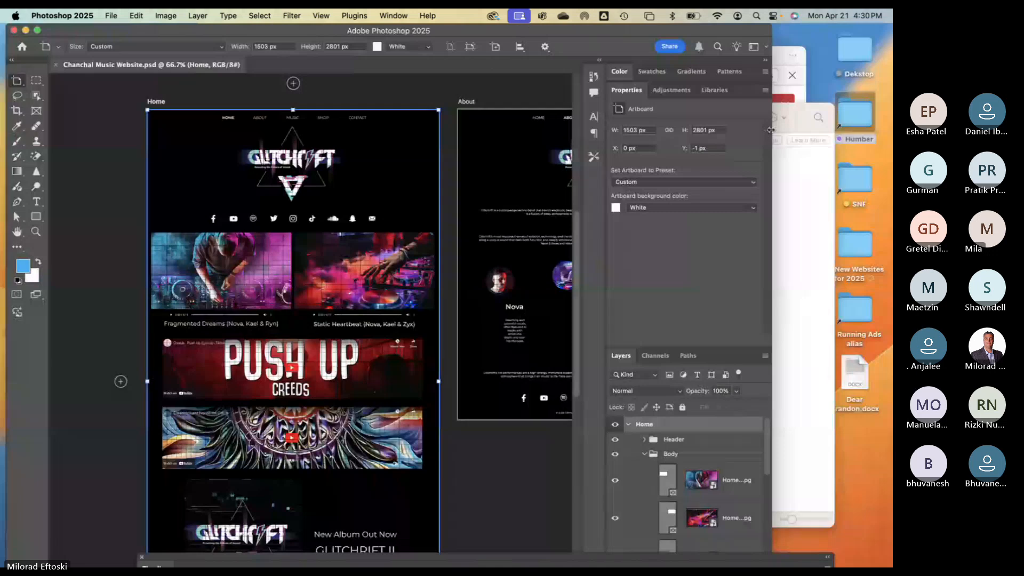
pyautogui.moveTo(770, 130); pyautogui.dragTo(871, 131)
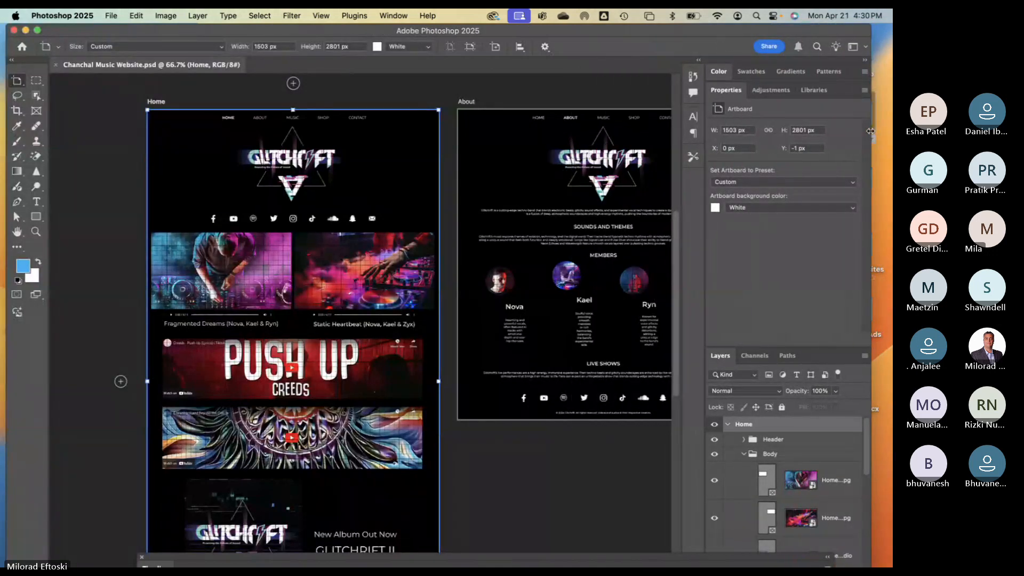
pyautogui.doubleClick(728, 90)
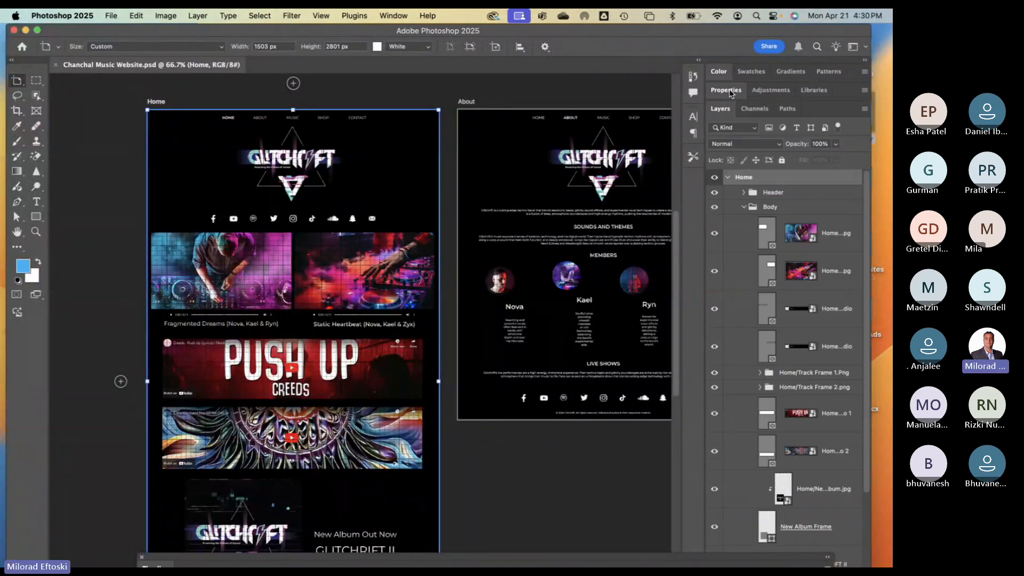
pyautogui.click(744, 207)
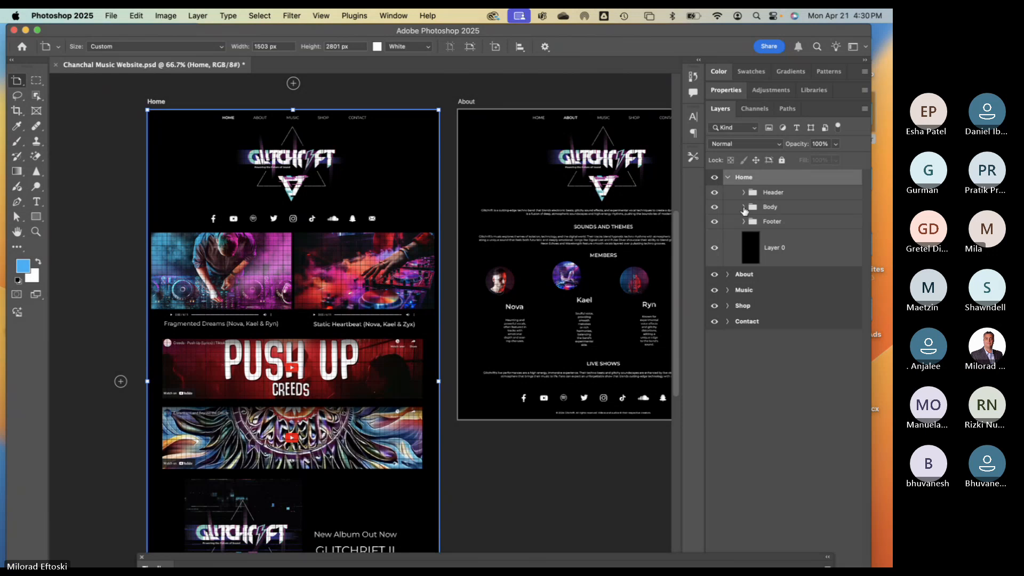
pyautogui.click(715, 193)
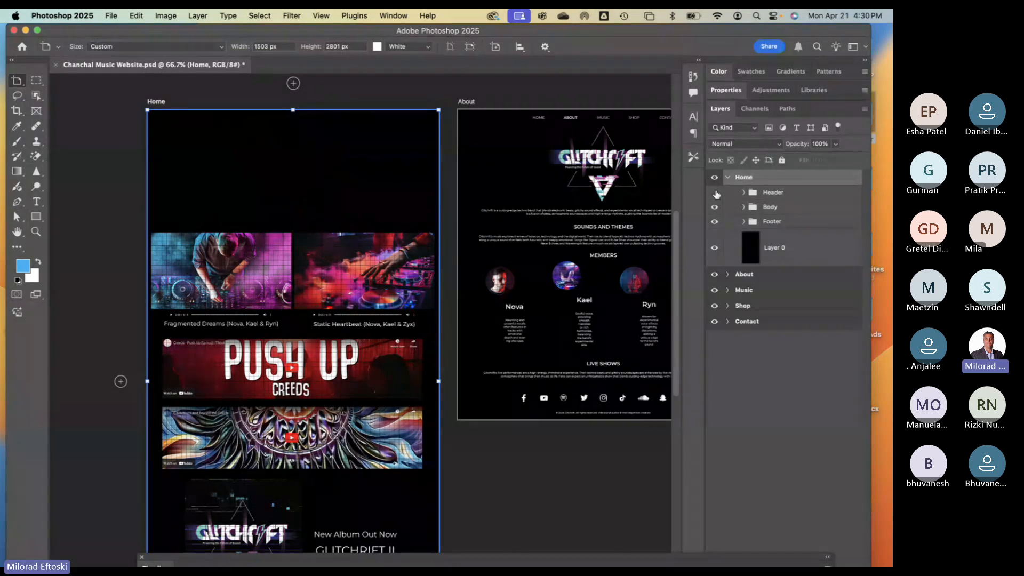
pyautogui.click(714, 192)
pyautogui.click(715, 206)
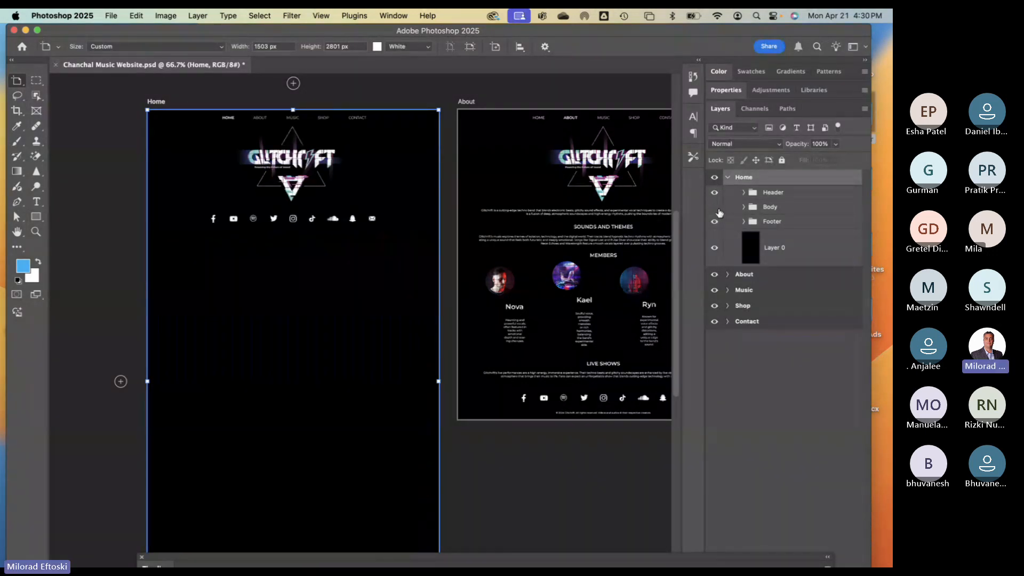
pyautogui.click(718, 211)
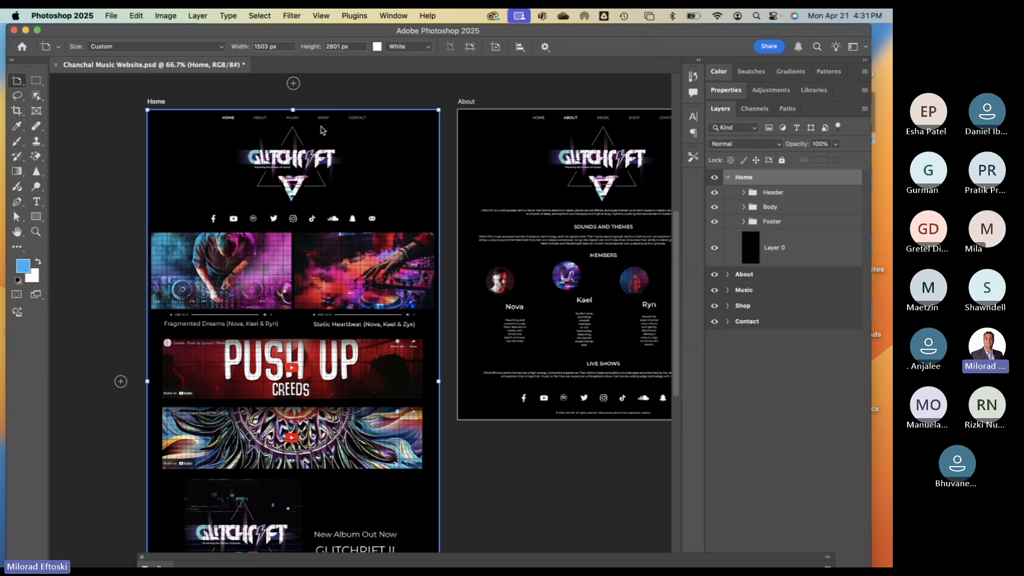
# - Cancel closing the website document and scroll until Home sits fully beside About
pyautogui.click(56, 65)
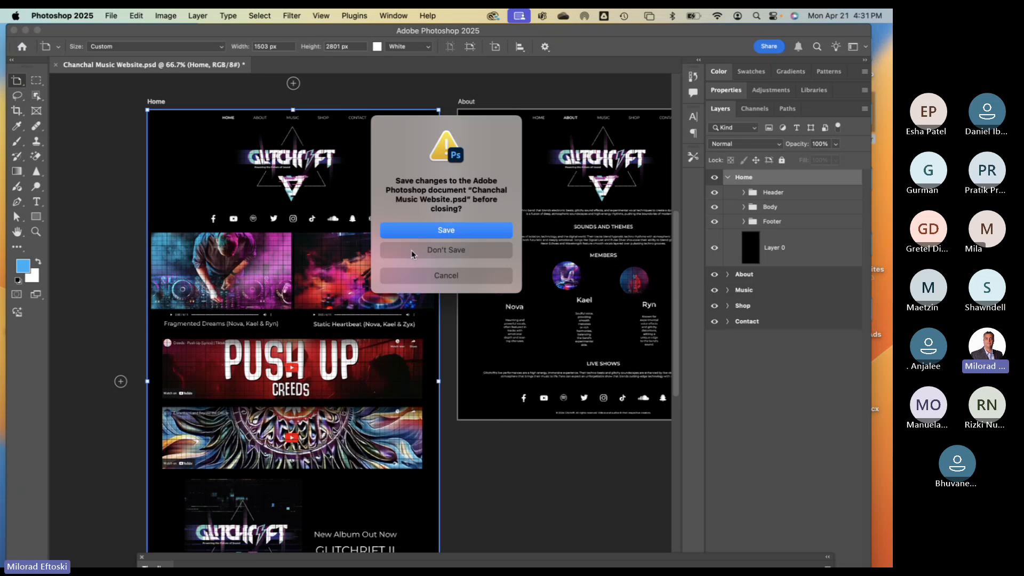
pyautogui.click(446, 274)
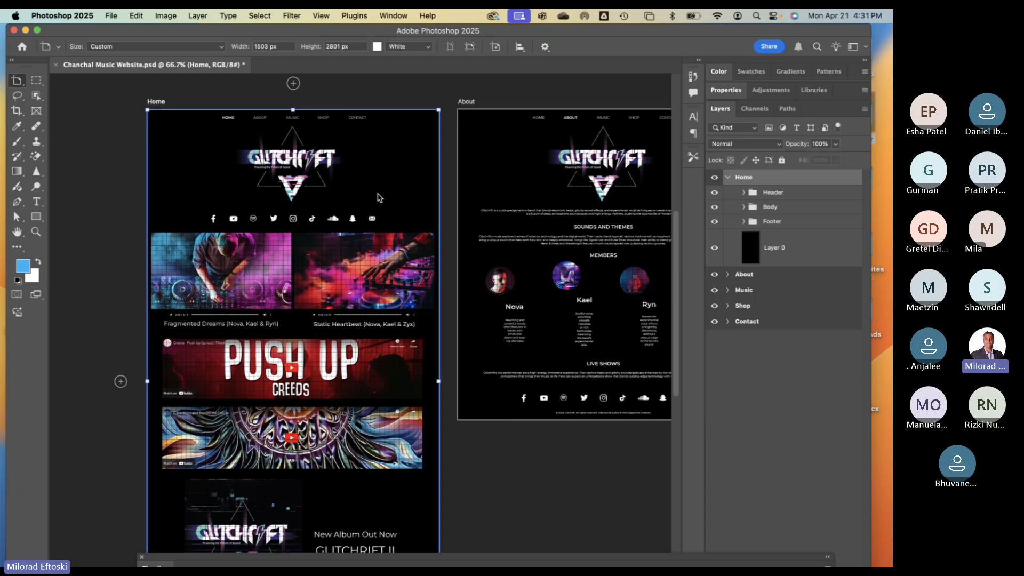
pyautogui.hscroll(5, 422, 202)
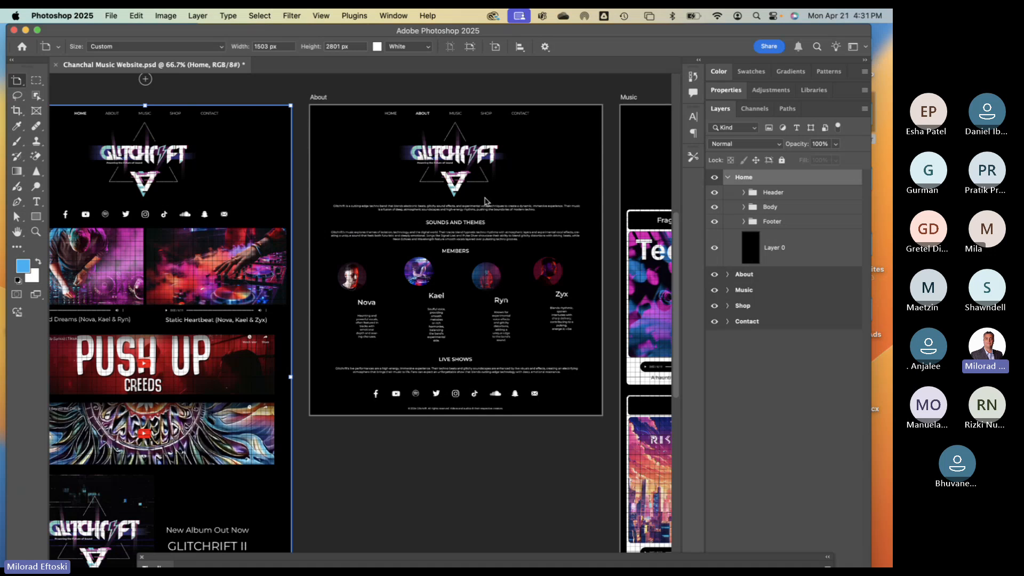
pyautogui.hscroll(10, 488, 199)
pyautogui.hscroll(-10, 443, 212)
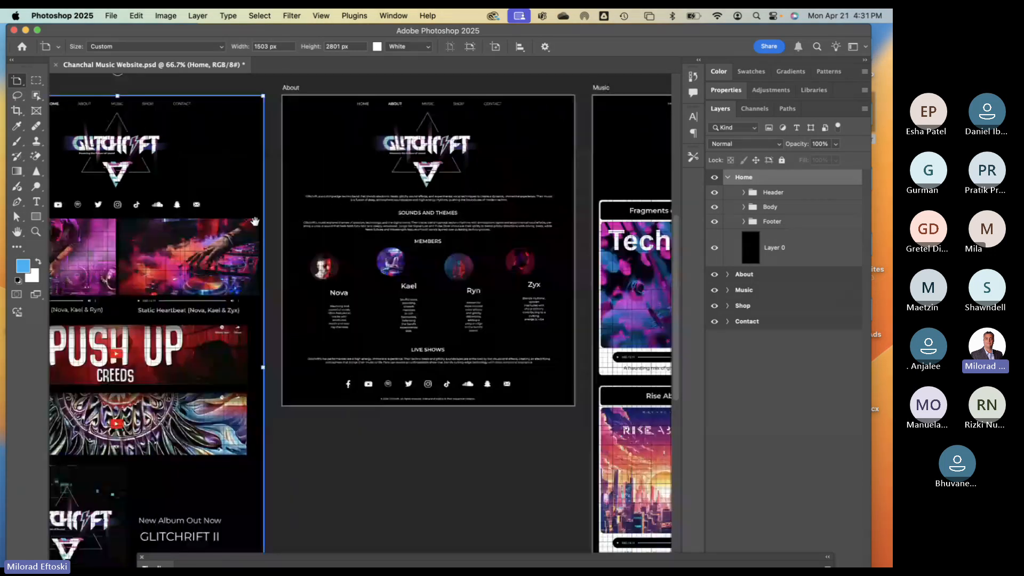
pyautogui.hscroll(-8, 444, 213)
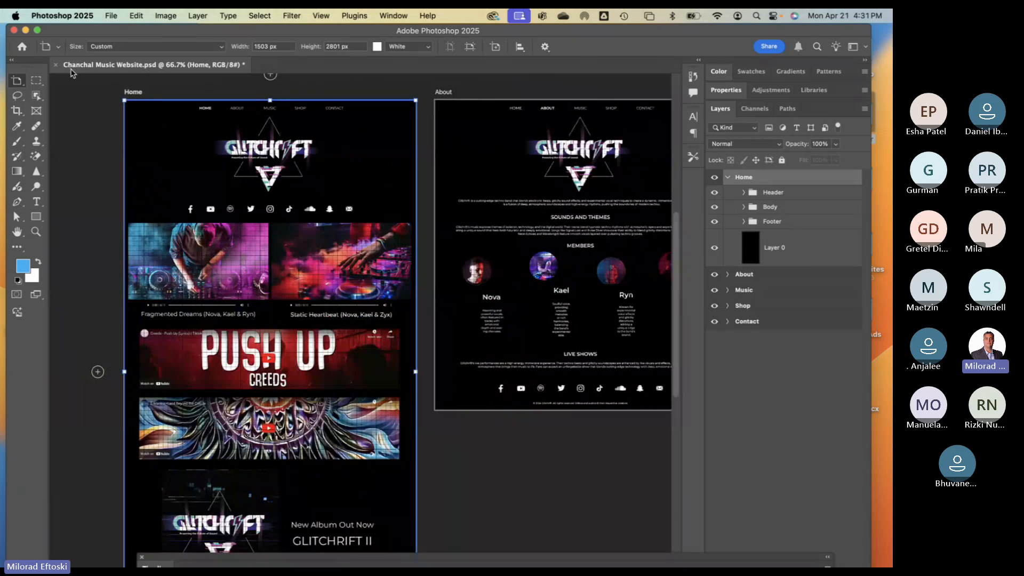
pyautogui.click(111, 15)
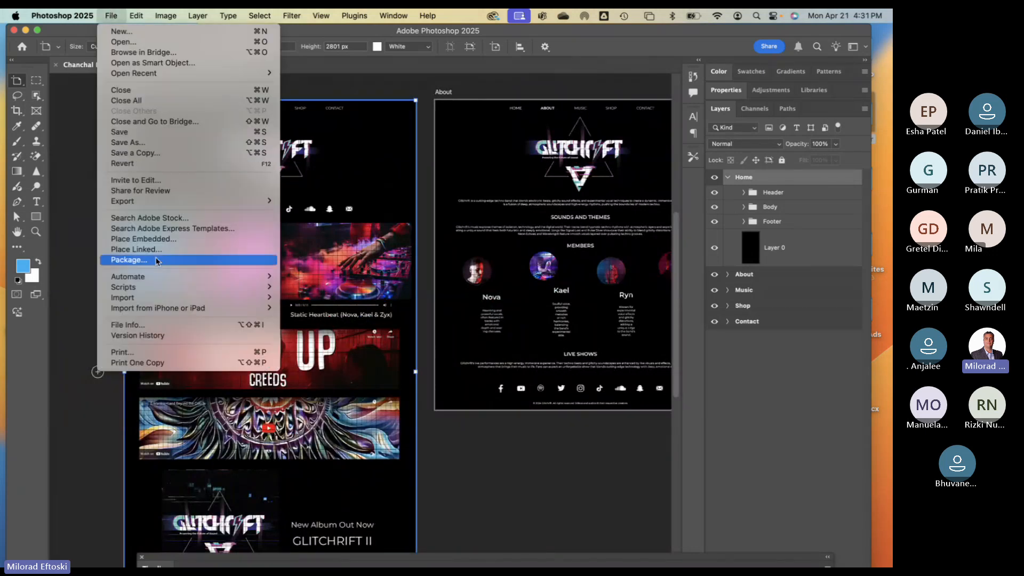
pyautogui.moveTo(164, 283)
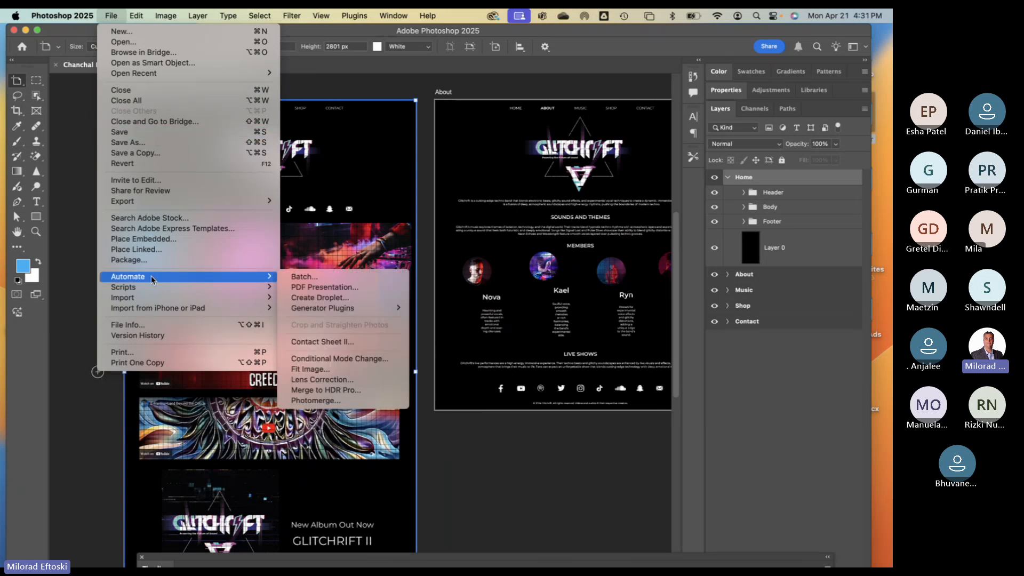
pyautogui.moveTo(372, 309)
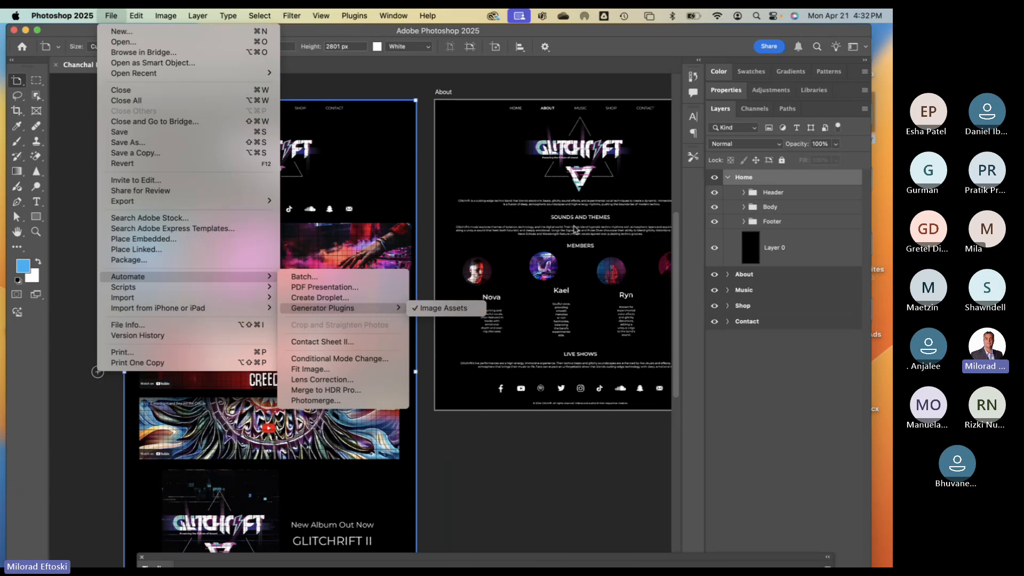
pyautogui.click(704, 325)
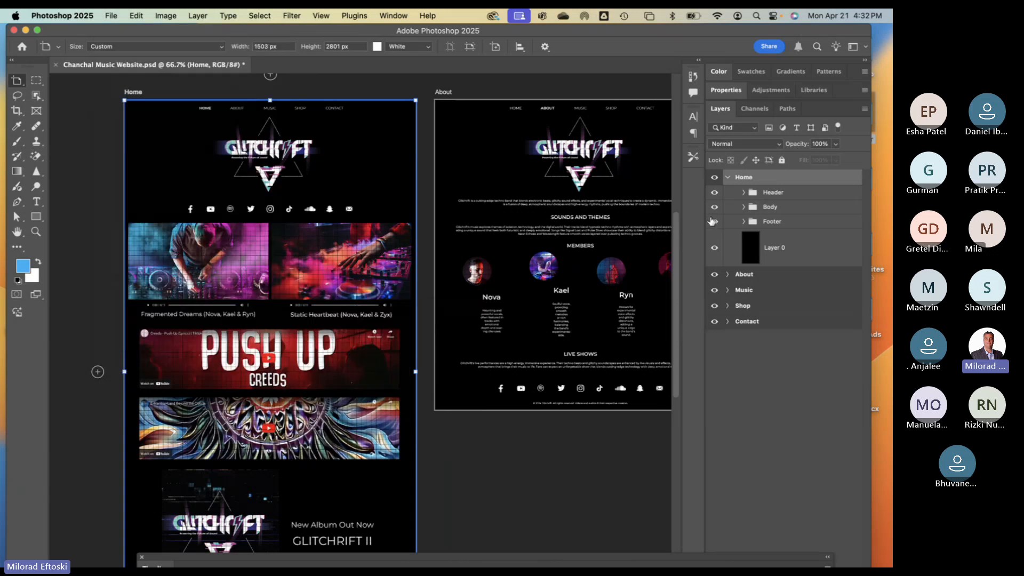
# - Expand Header, toggle the logo banner layer off and on, then collapse Header and expand Body
pyautogui.click(744, 194)
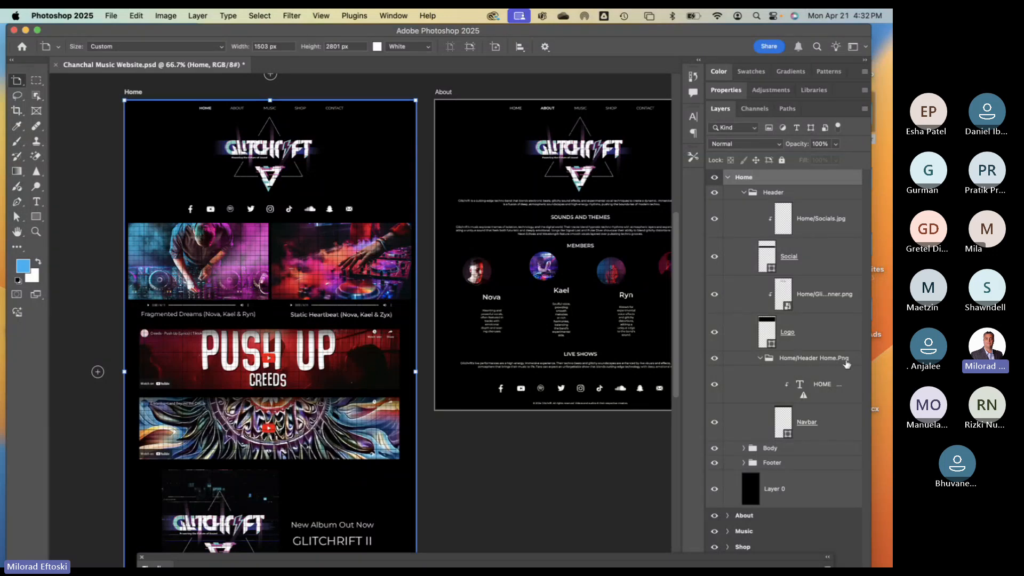
pyautogui.click(714, 296)
pyautogui.click(714, 297)
pyautogui.click(713, 297)
pyautogui.click(713, 297)
pyautogui.click(745, 193)
pyautogui.click(744, 208)
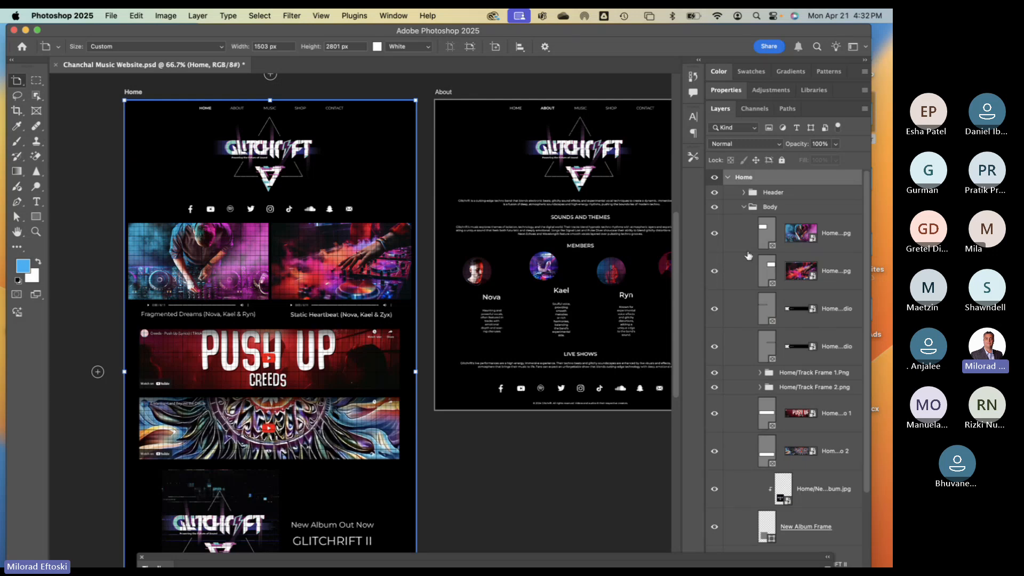
# - Widen the Layers panel to show full names and select Home/Tecno Concert 2.jpg
pyautogui.moveTo(682, 249); pyautogui.dragTo(556, 237)
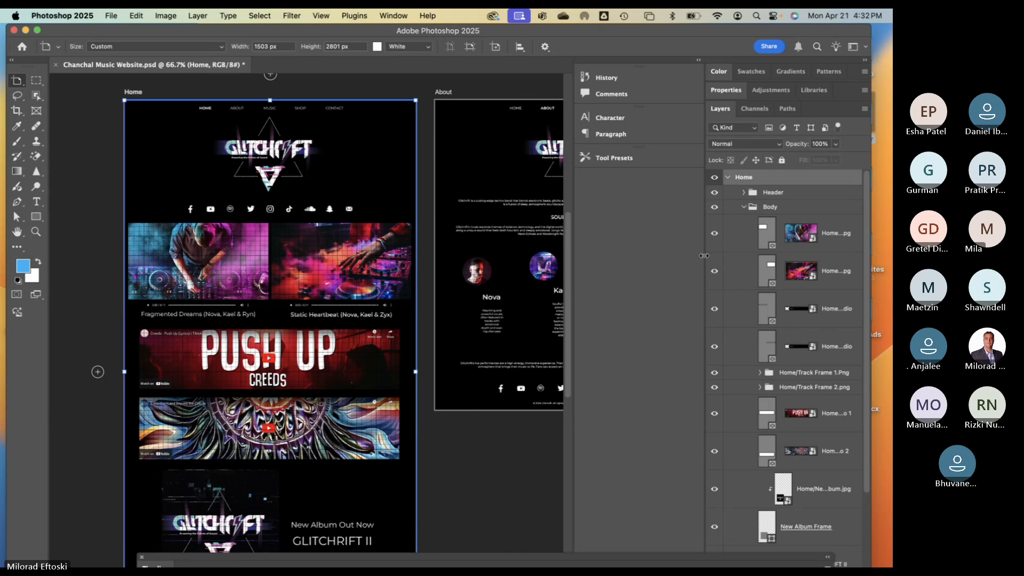
pyautogui.moveTo(701, 255); pyautogui.dragTo(584, 280)
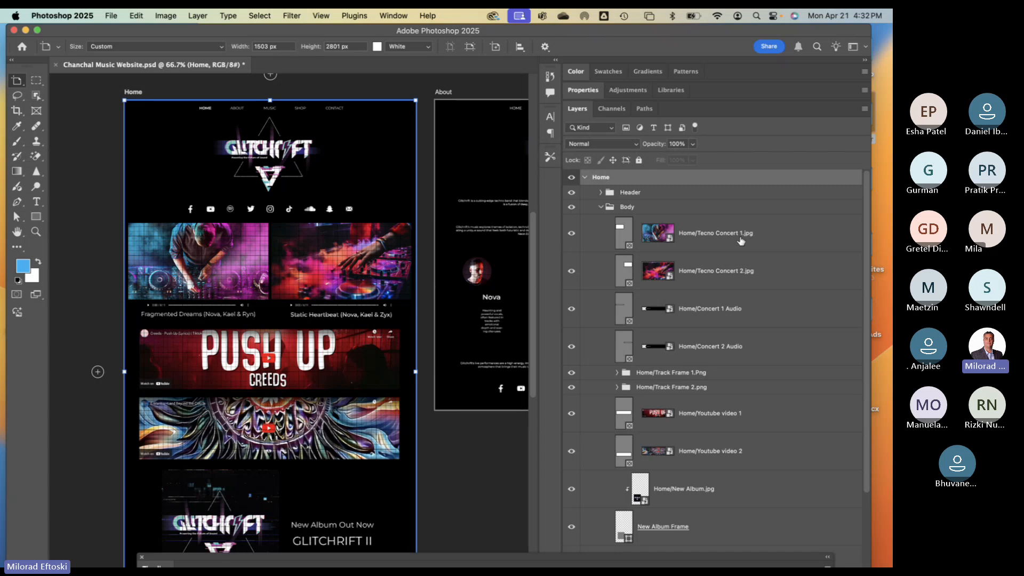
pyautogui.click(697, 279)
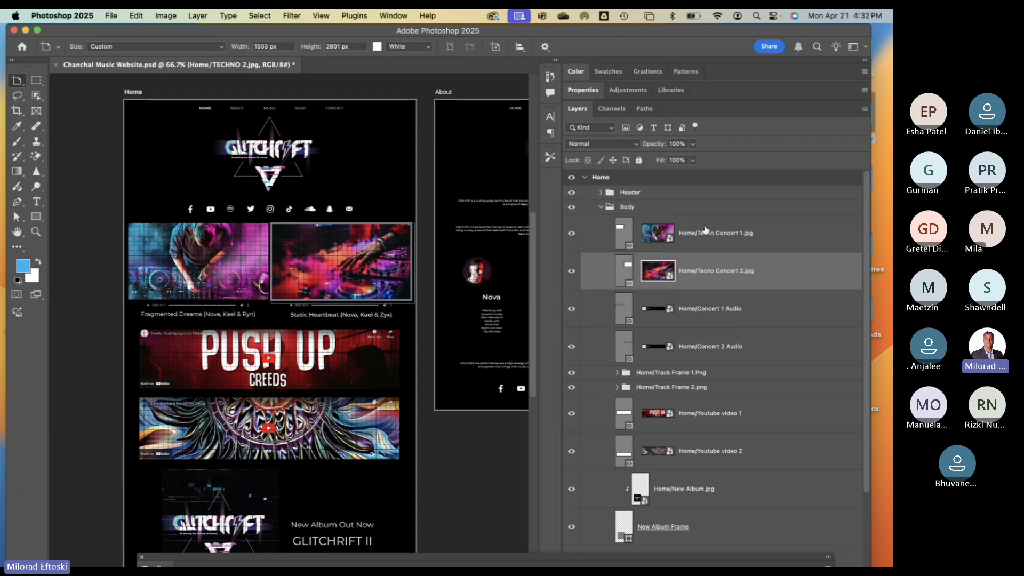
# - Collapse the Body group, switch to the Move tool and select Footer, then Layer 0
pyautogui.click(601, 208)
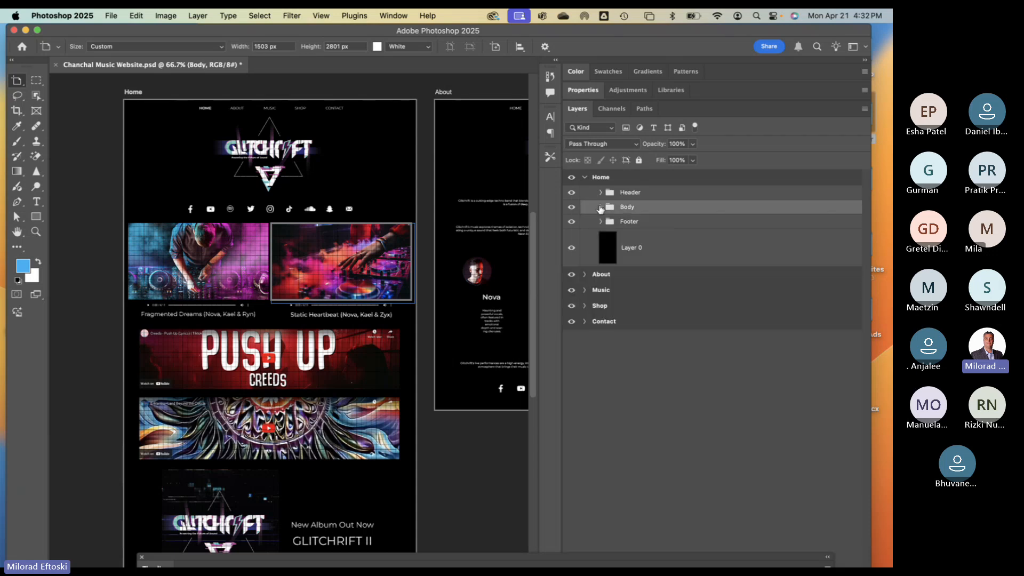
pyautogui.press('v')
pyautogui.click(638, 223)
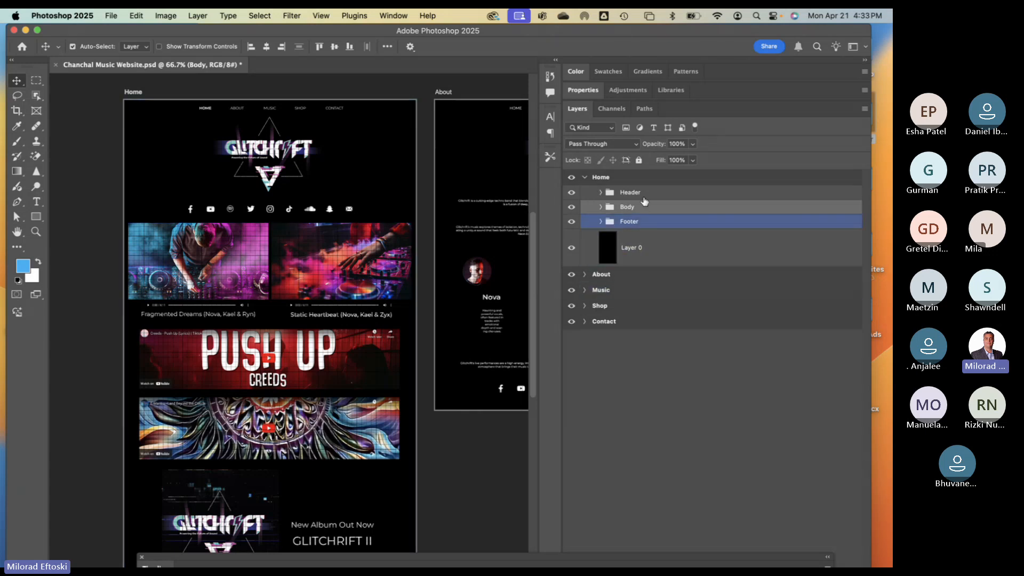
pyautogui.click(657, 264)
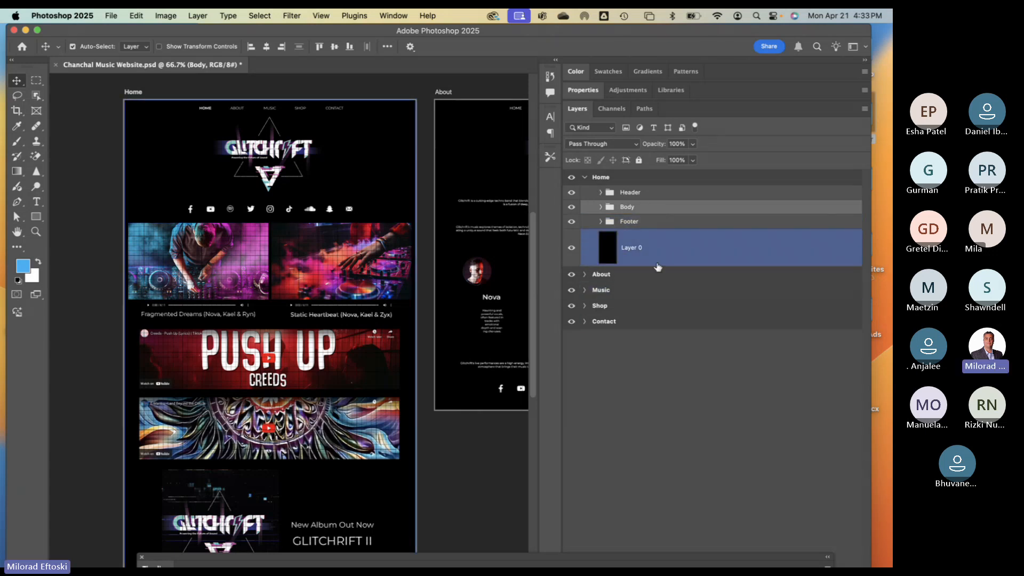
# - Toggle File > Automate > Generator Plugins > Image Assets
pyautogui.click(111, 16)
pyautogui.moveTo(161, 285)
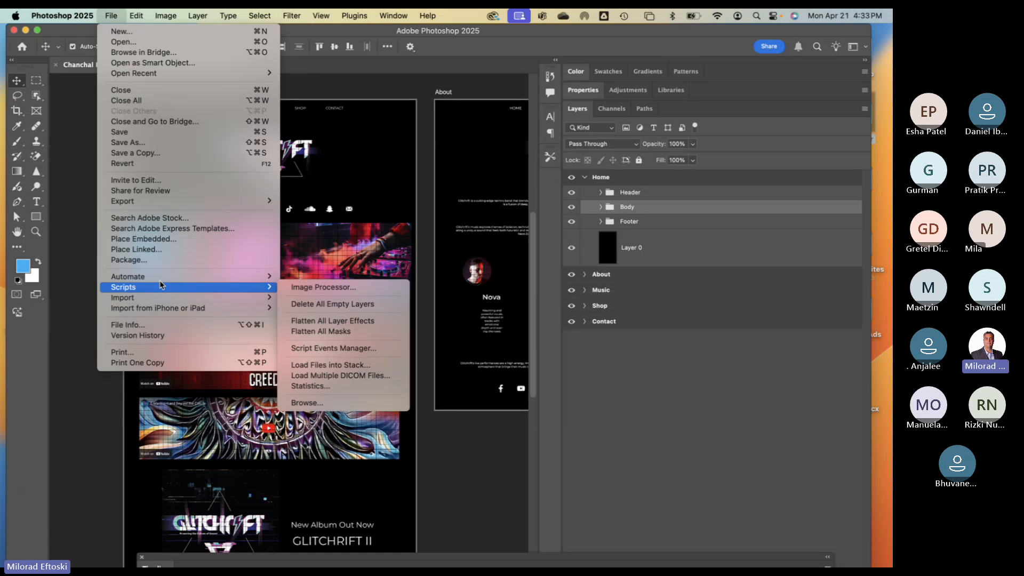
pyautogui.moveTo(318, 309)
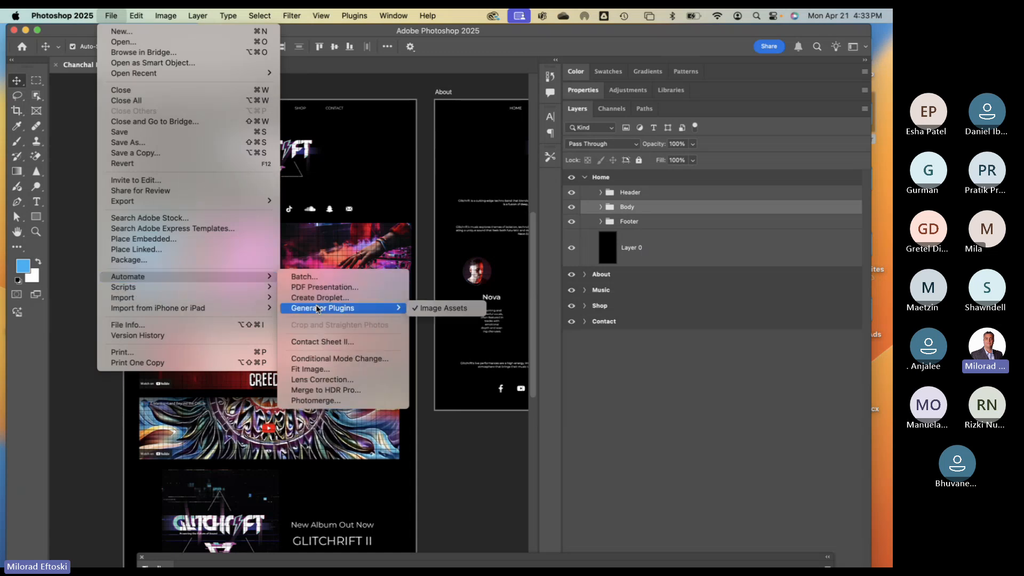
pyautogui.click(442, 314)
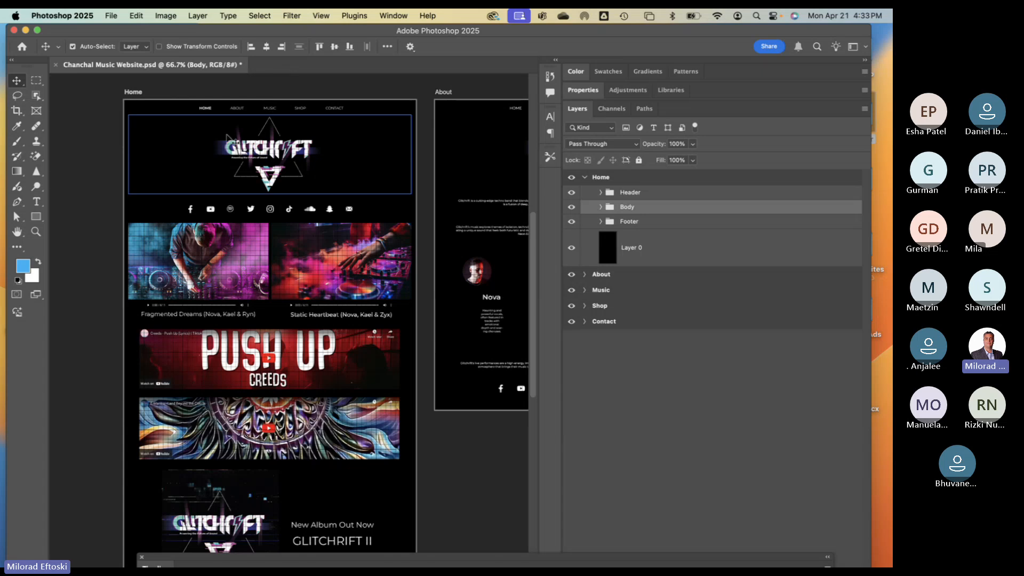
pyautogui.click(111, 15)
# - Save the PSD via Save As into a new Desktop folder named 'Chanchal Website'
pyautogui.click(161, 143)
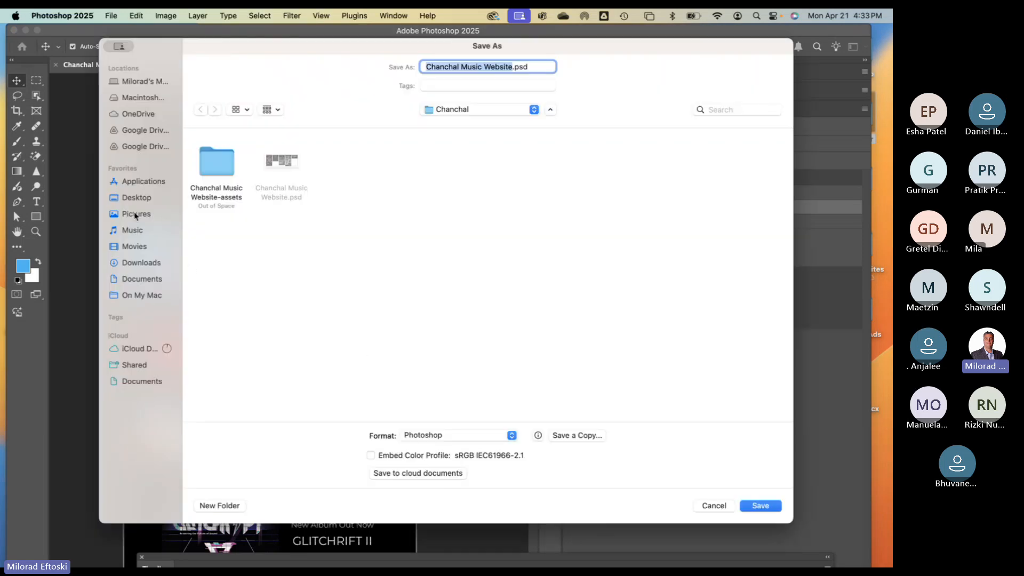
pyautogui.click(133, 198)
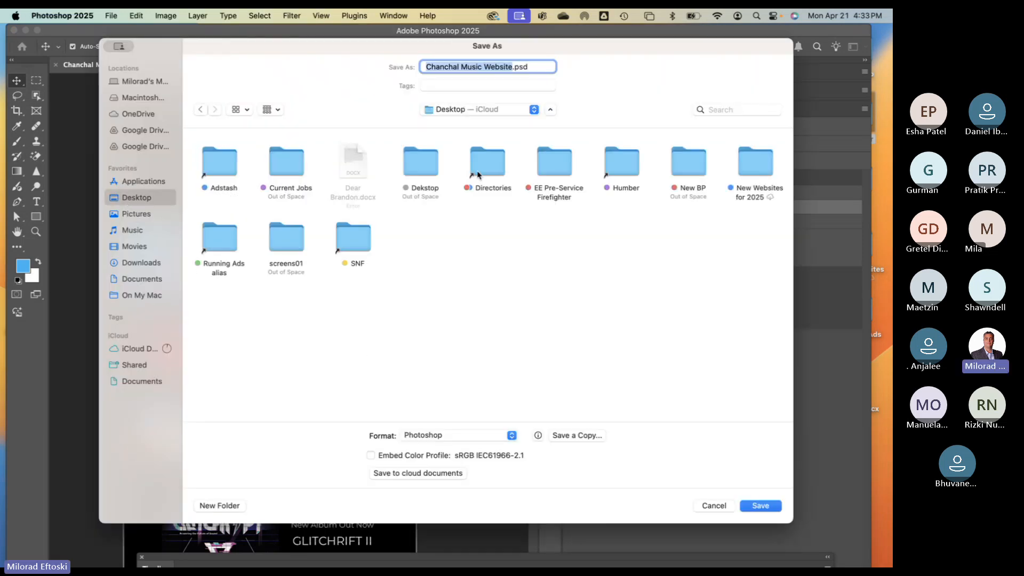
pyautogui.click(209, 506)
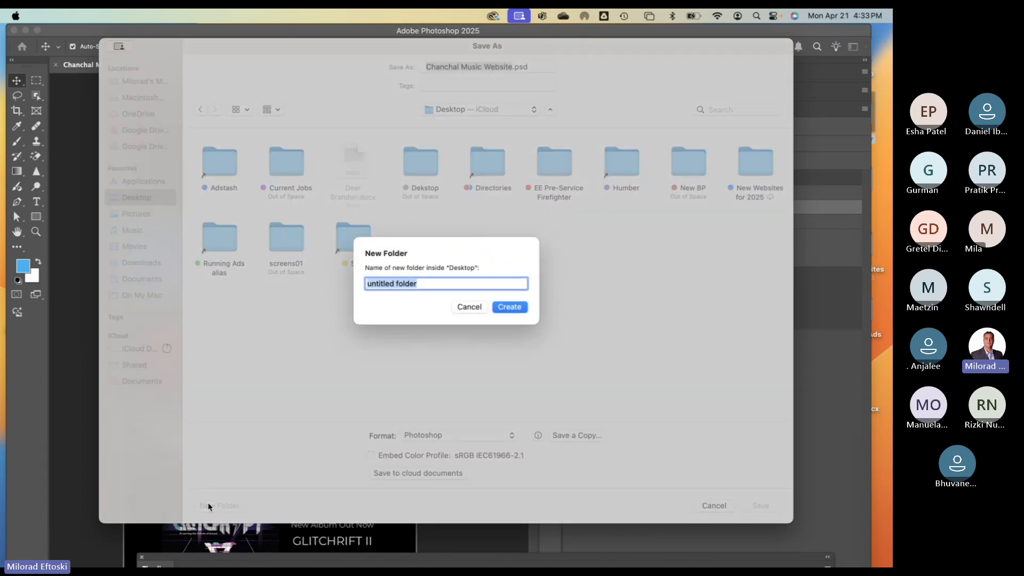
pyautogui.write('Chanchal Website')
pyautogui.press('Return')
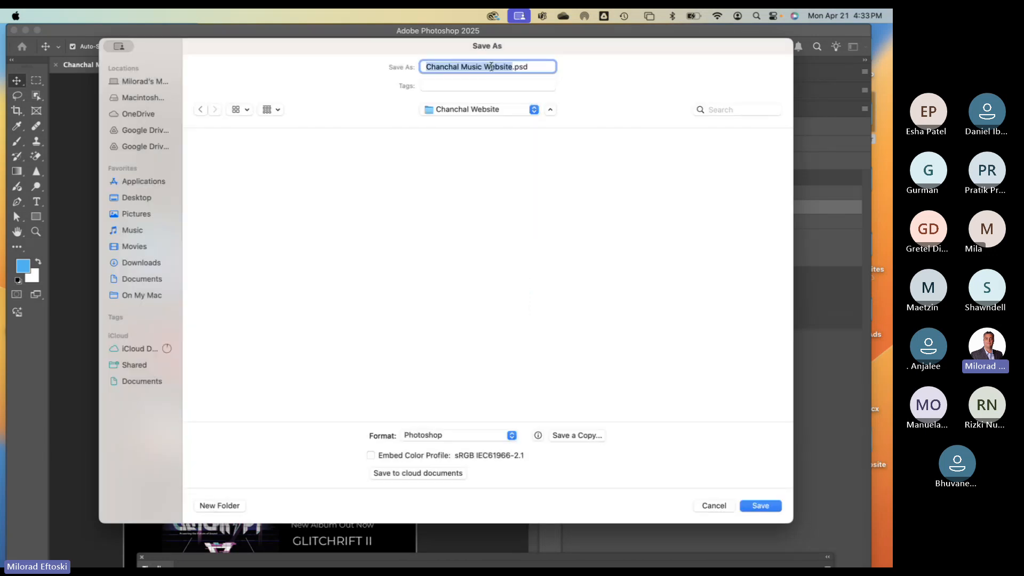
pyautogui.click(760, 507)
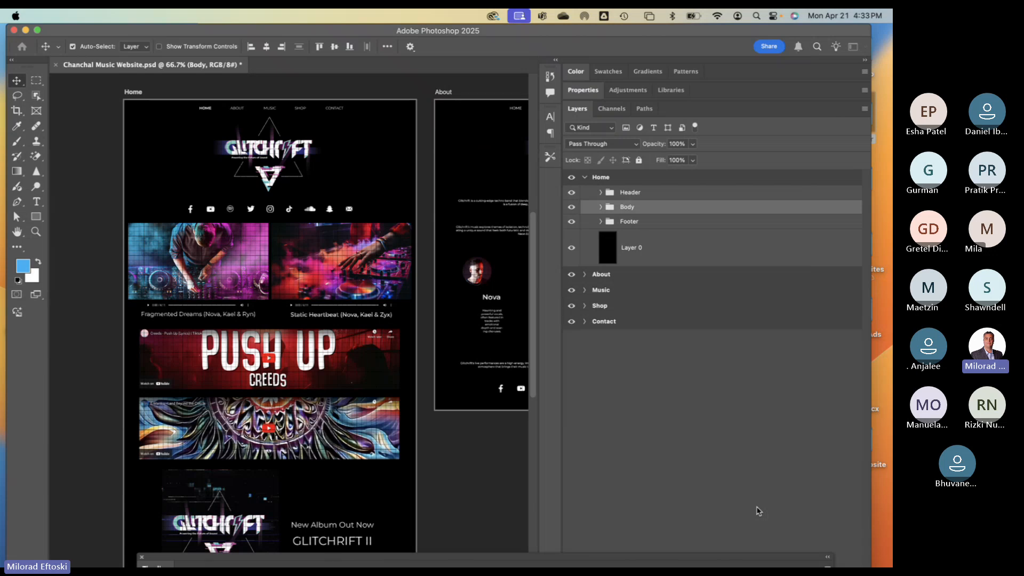
pyautogui.click(111, 15)
# - Toggle Image Assets generation again under Generator Plugins
pyautogui.moveTo(158, 279)
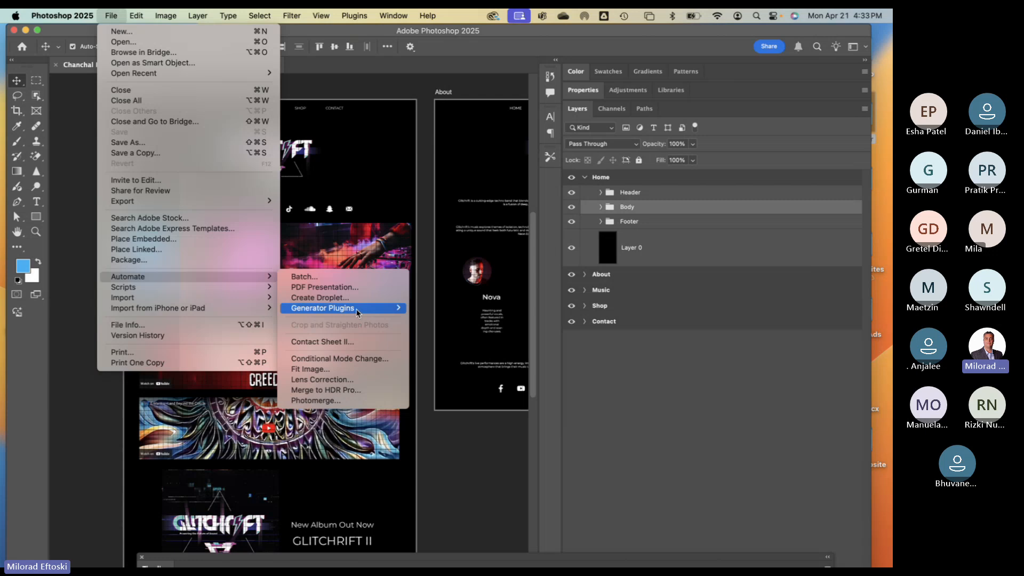
pyautogui.moveTo(358, 313)
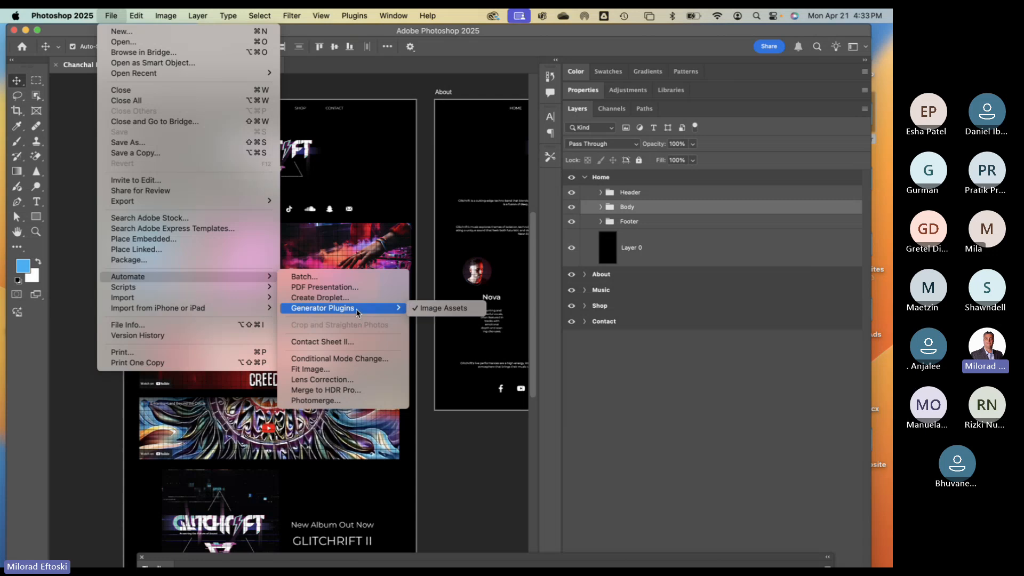
pyautogui.click(443, 309)
# - Reveal the Desktop behind Photoshop and select the Chanchal Website folder
pyautogui.click(889, 381)
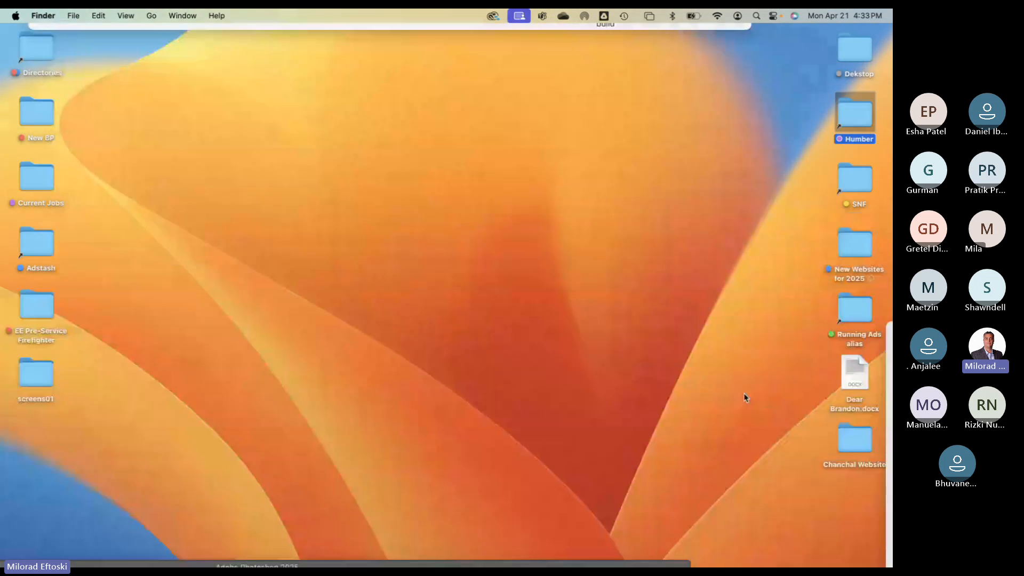
pyautogui.click(743, 398)
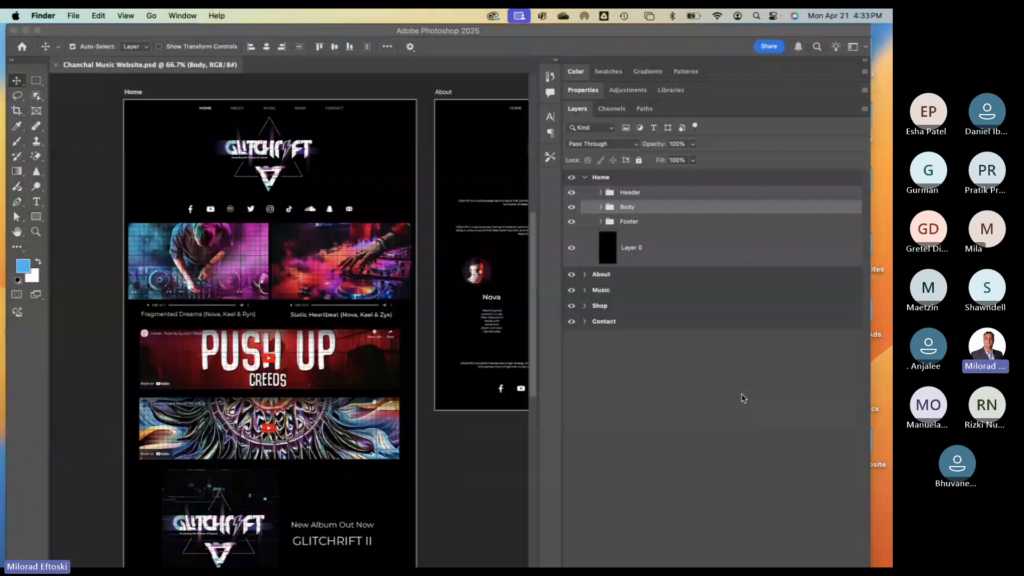
pyautogui.click(883, 410)
pyautogui.click(854, 437)
# - Open the Chanchal Music Website-assets folder and look inside its About folder
pyautogui.doubleClick(853, 436)
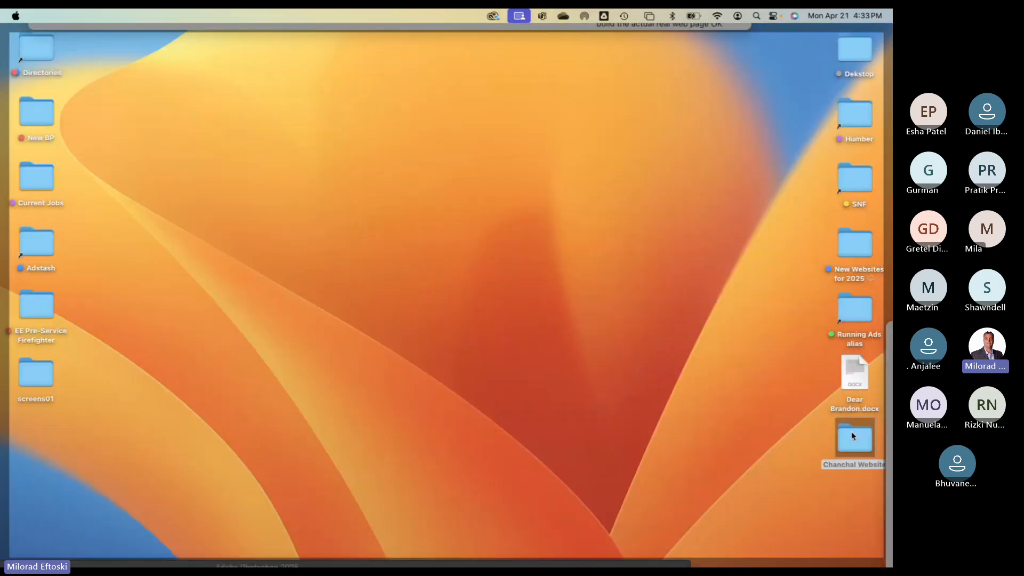
pyautogui.click(424, 187)
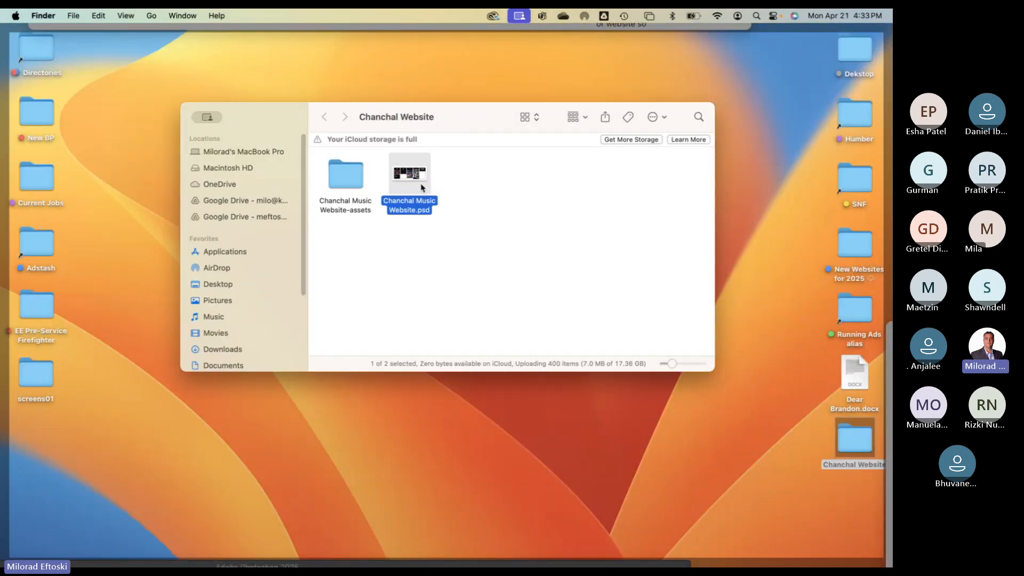
pyautogui.click(346, 178)
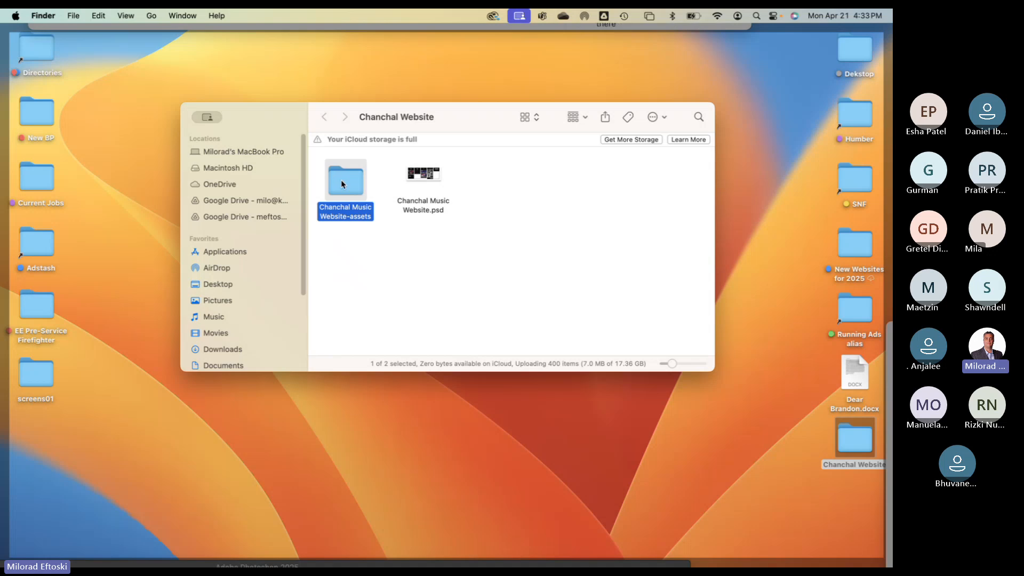
pyautogui.doubleClick(346, 179)
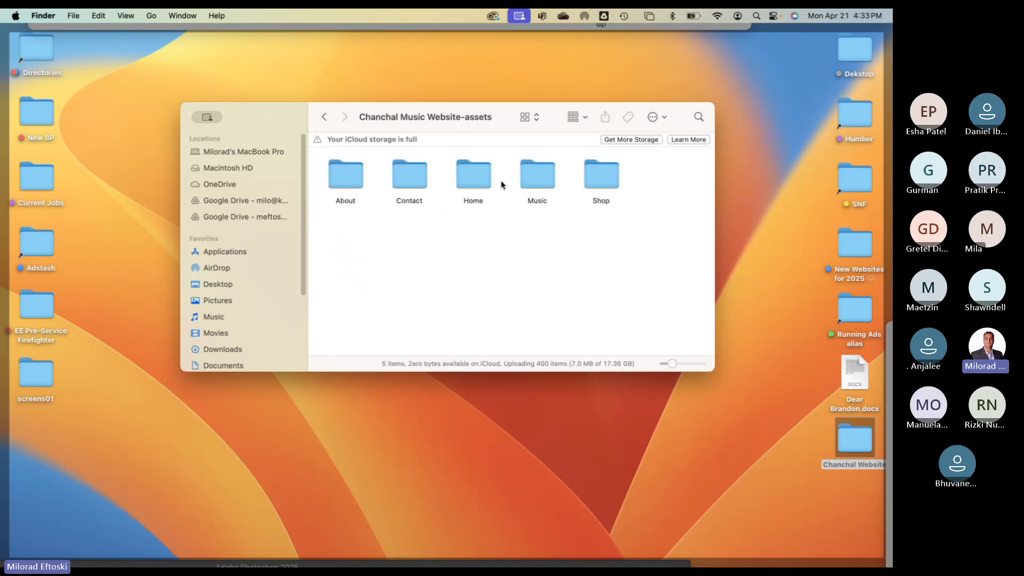
pyautogui.click(351, 178)
pyautogui.doubleClick(351, 179)
pyautogui.press('super+bracketleft')
# - Quick Look the Contact folder's images, including Form.png and Phone Number.png, then return to assets
pyautogui.click(408, 182)
pyautogui.doubleClick(408, 181)
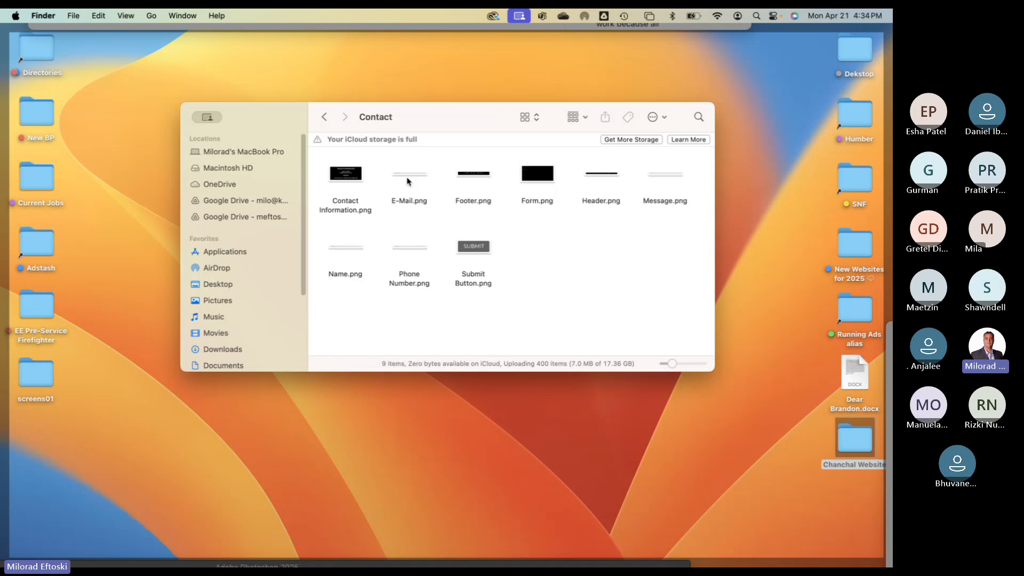
pyautogui.click(344, 172)
pyautogui.press('space')
pyautogui.press('Right')
pyautogui.press('Right')
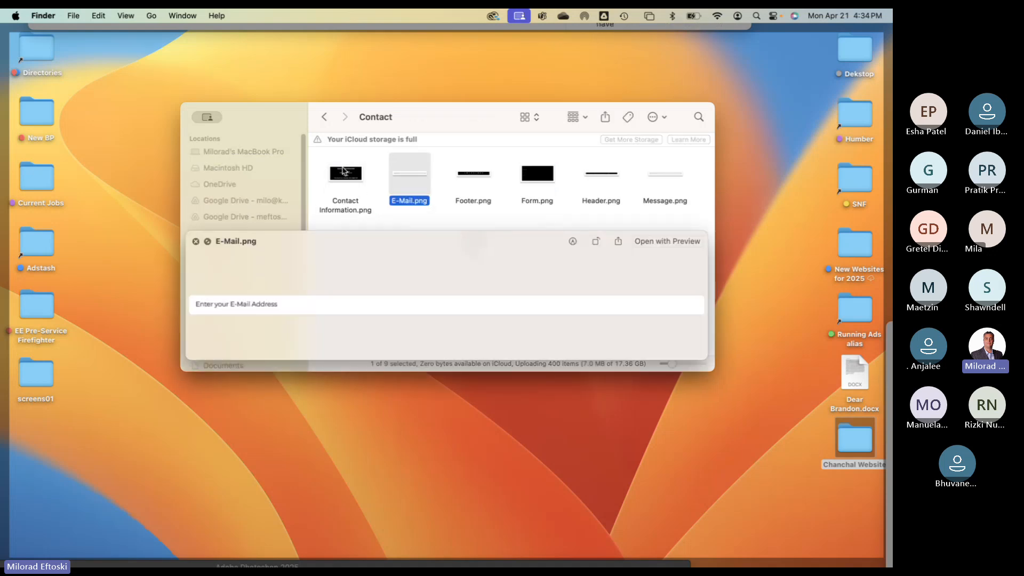
pyautogui.press('Right')
pyautogui.press('Right')
pyautogui.press('Left')
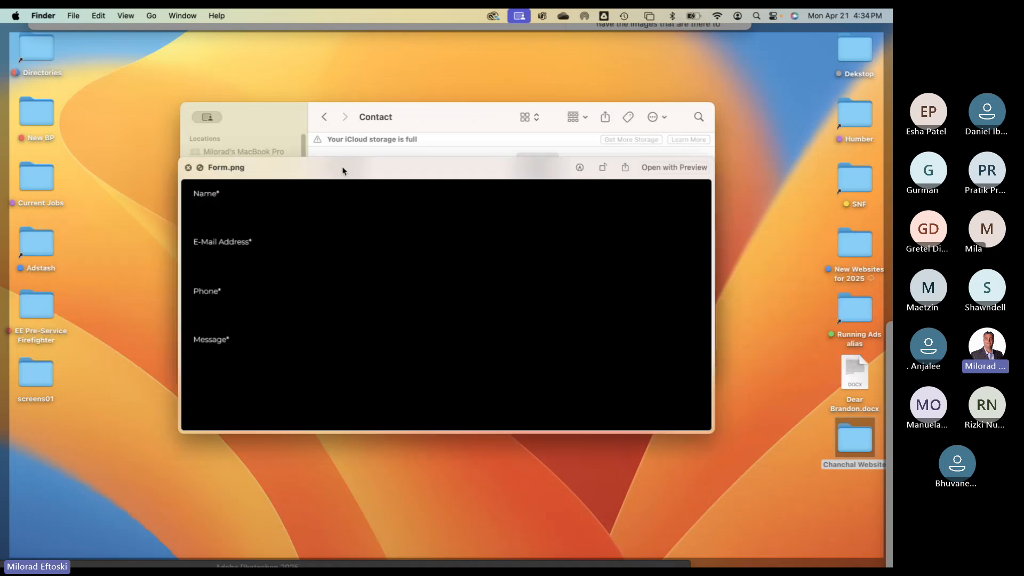
pyautogui.press('Down')
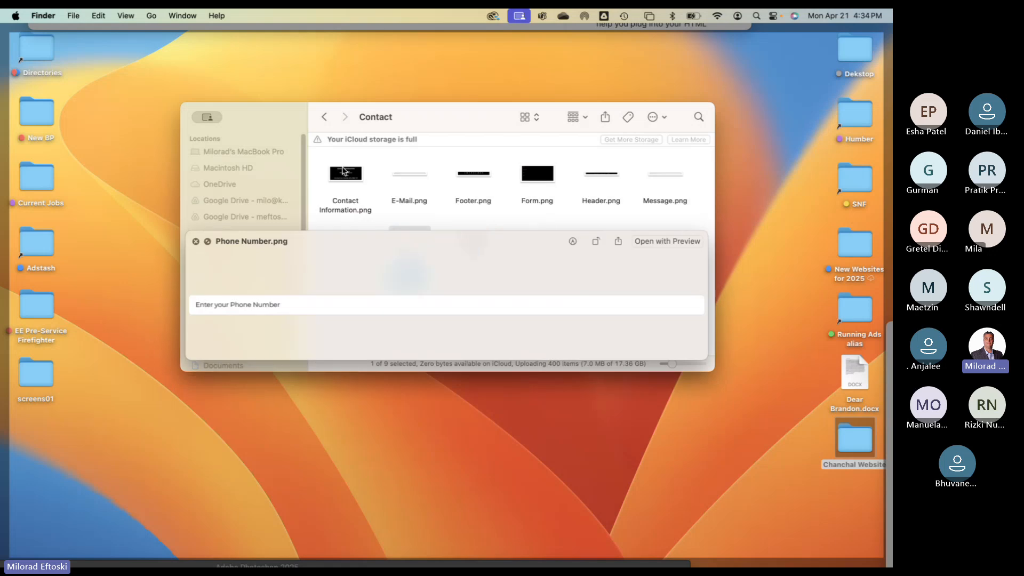
pyautogui.press('Left')
pyautogui.press('space')
pyautogui.press('super+[')
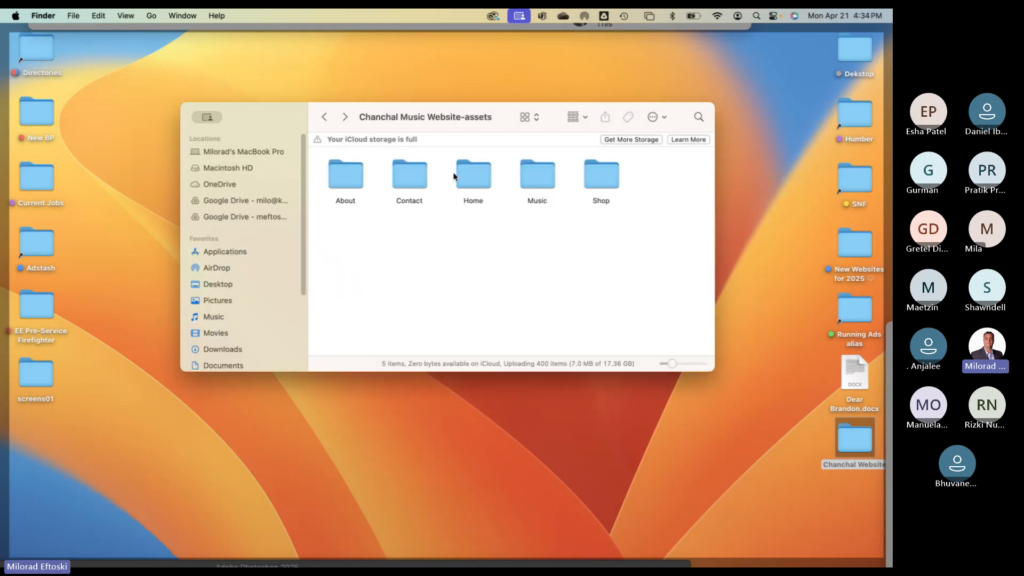
pyautogui.click(465, 174)
pyautogui.doubleClick(465, 174)
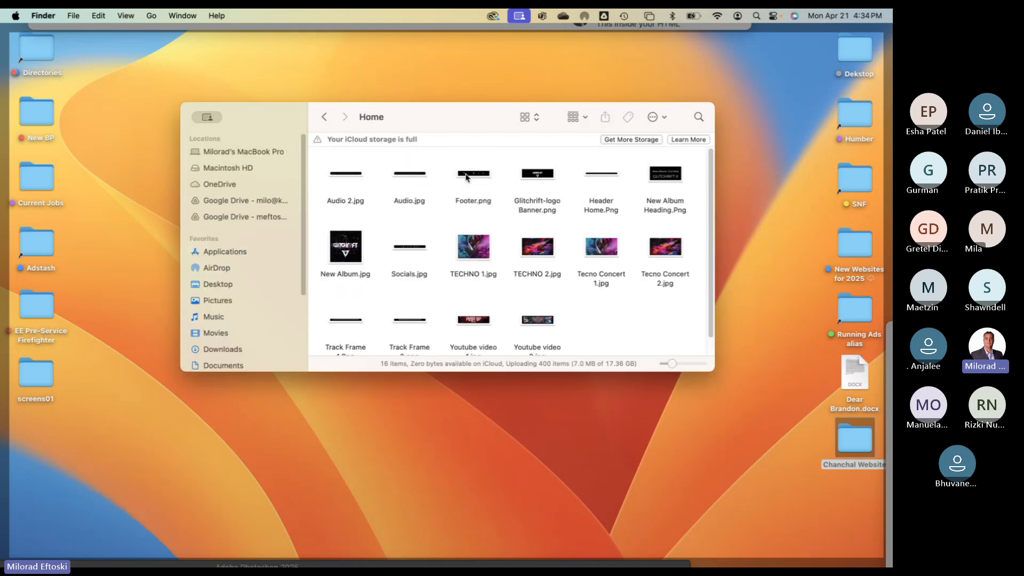
pyautogui.click(472, 246)
pyautogui.press('space')
pyautogui.press('Right')
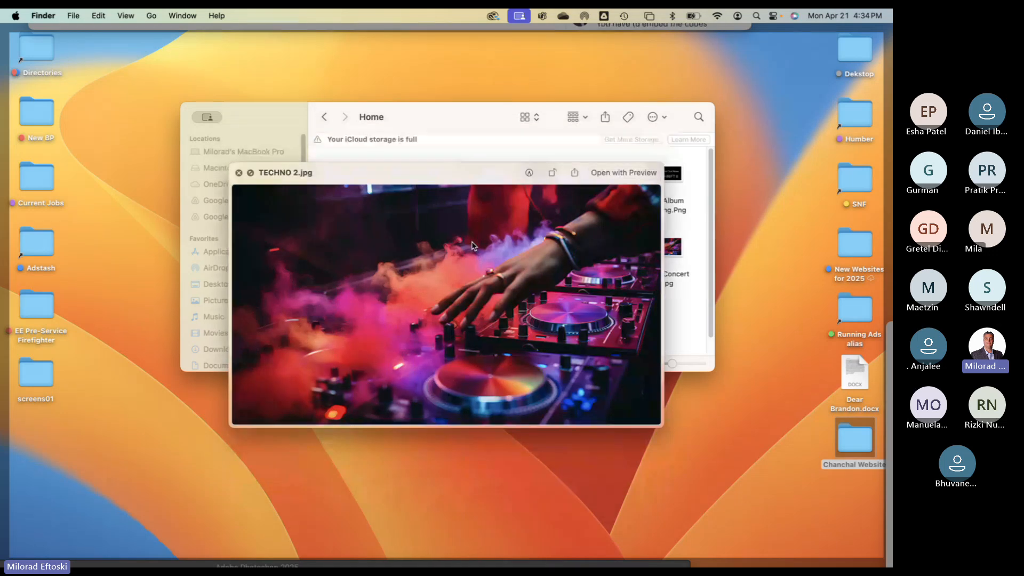
pyautogui.press('Right')
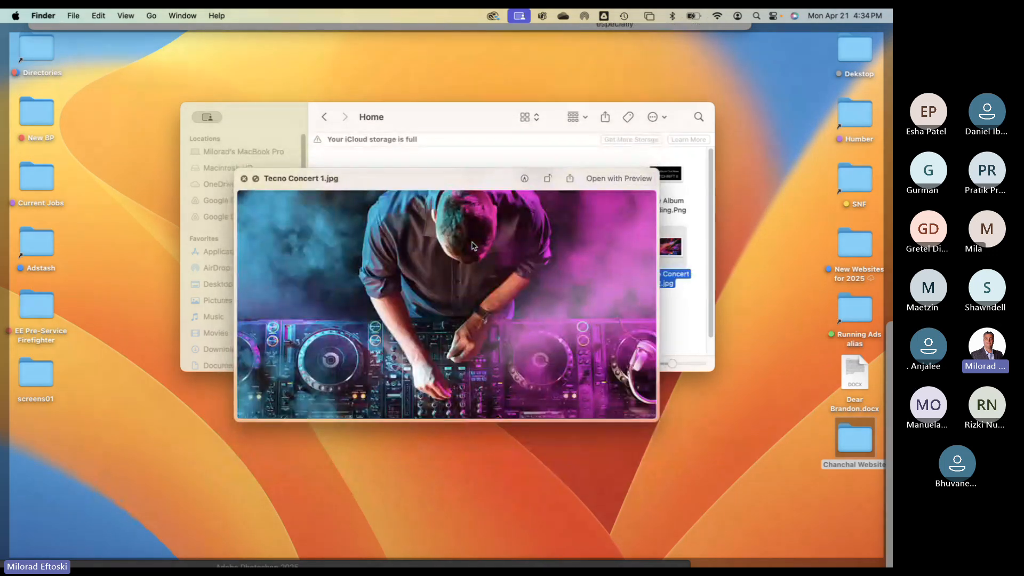
pyautogui.press('Left')
pyautogui.press('Left')
pyautogui.press('Left')
pyautogui.press('Left')
pyautogui.press('Left')
pyautogui.press('Left')
pyautogui.press('Left')
pyautogui.press('Left')
pyautogui.press('Left')
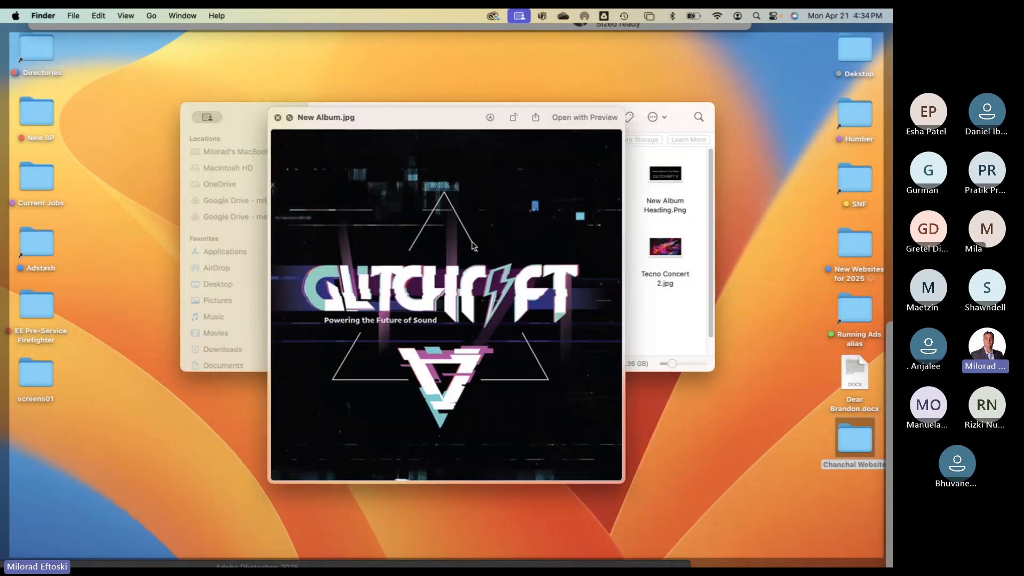
pyautogui.press('Right')
pyautogui.press('Right')
pyautogui.press('Right')
pyautogui.press('Right')
pyautogui.press('Right')
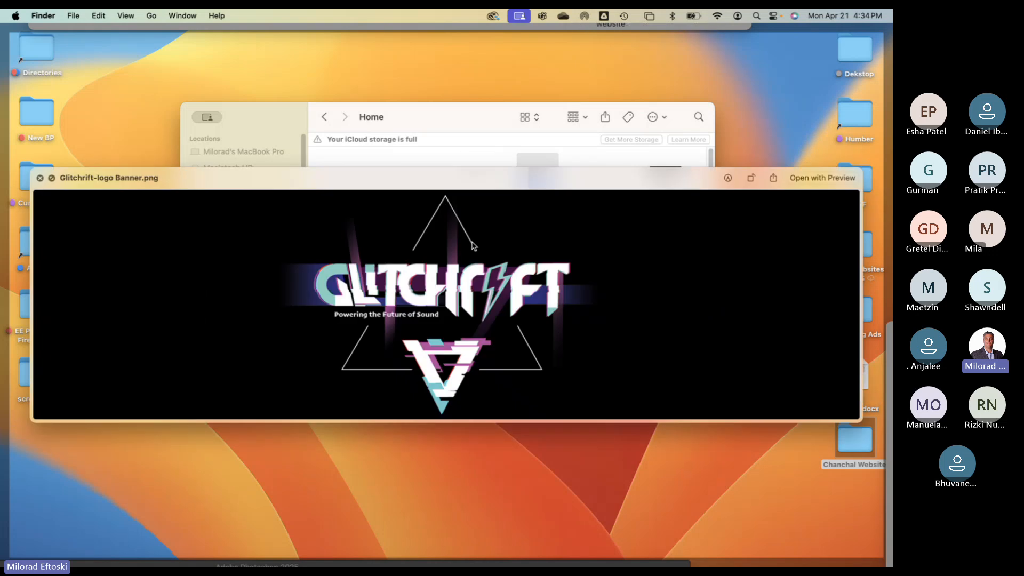
pyautogui.press('space')
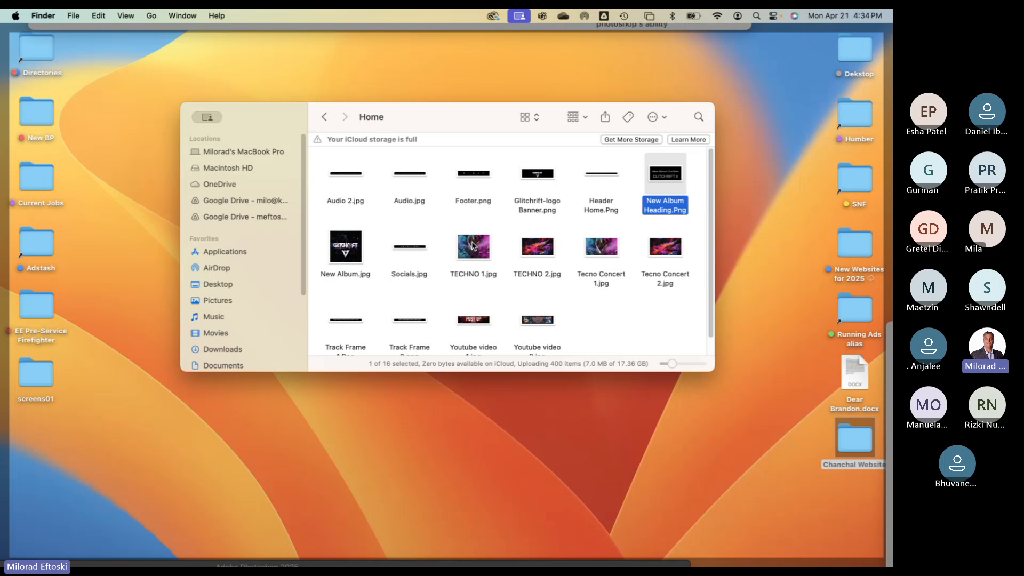
pyautogui.click(325, 117)
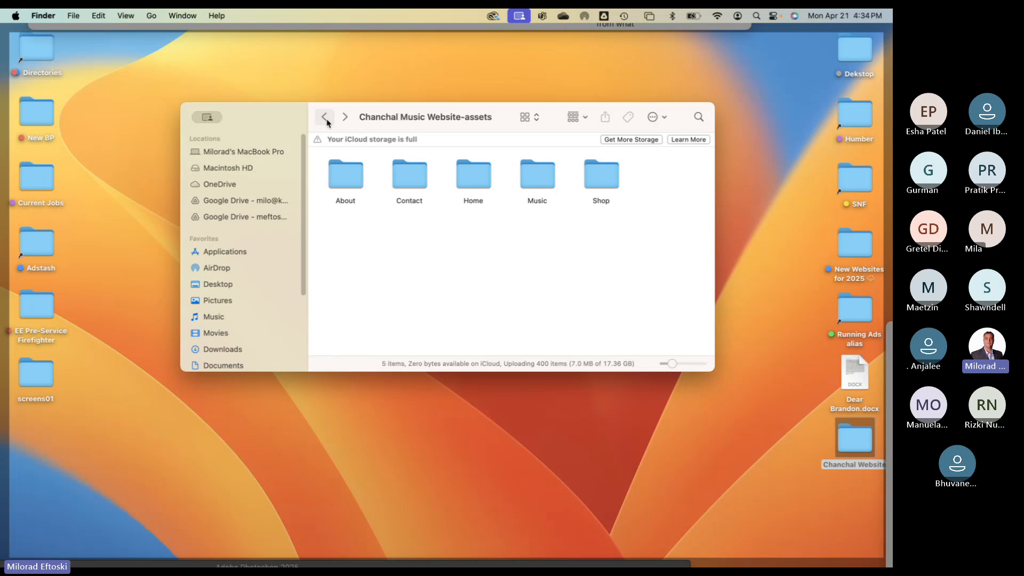
pyautogui.moveTo(381, 130); pyautogui.dragTo(363, 139)
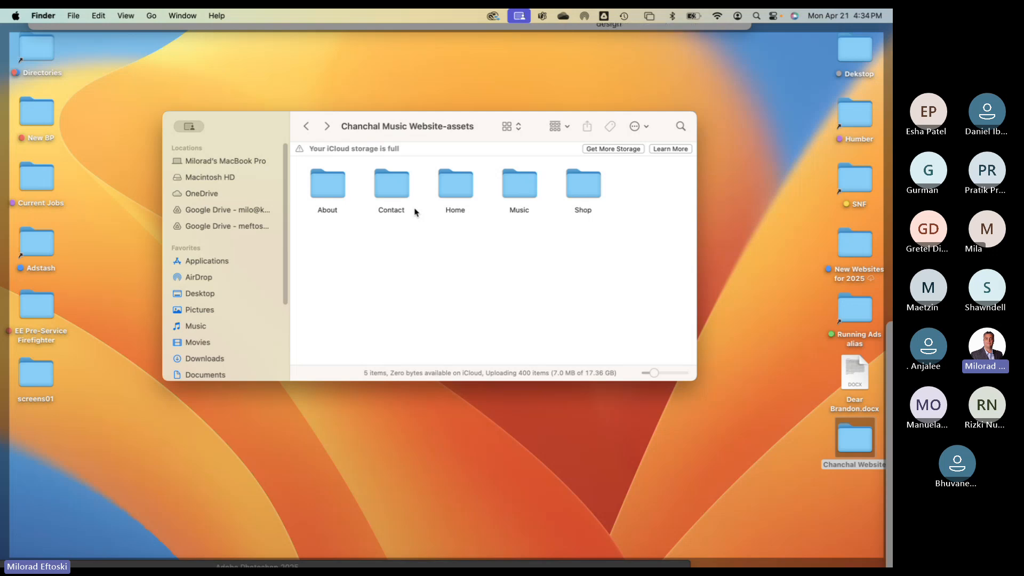
# - Quick Look the Shop folder's Album Vinyl, Band Cap and Tumbler Bottle images
pyautogui.doubleClick(584, 185)
pyautogui.click(327, 195)
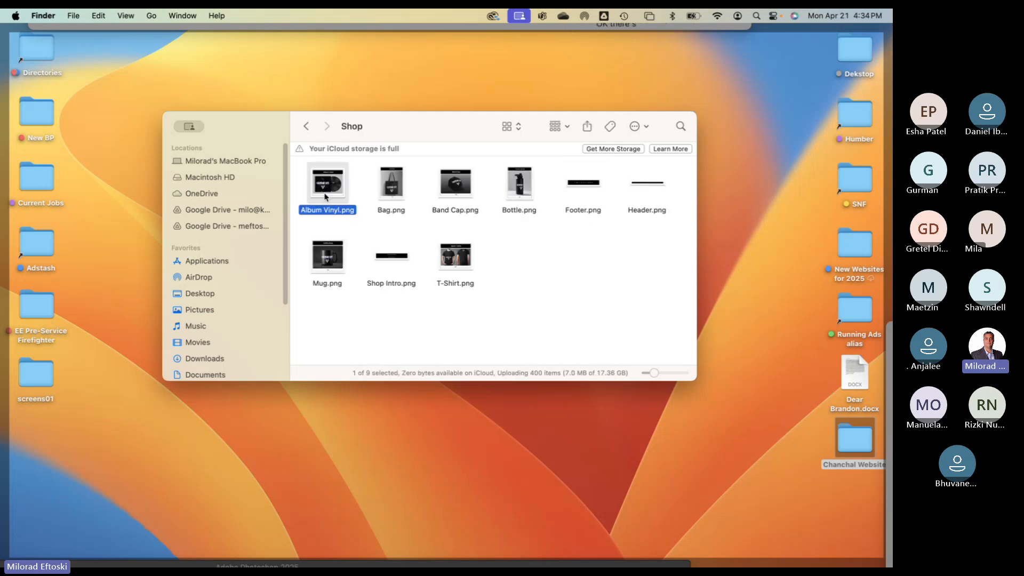
pyautogui.press('space')
pyautogui.press('Right')
pyautogui.press('Right')
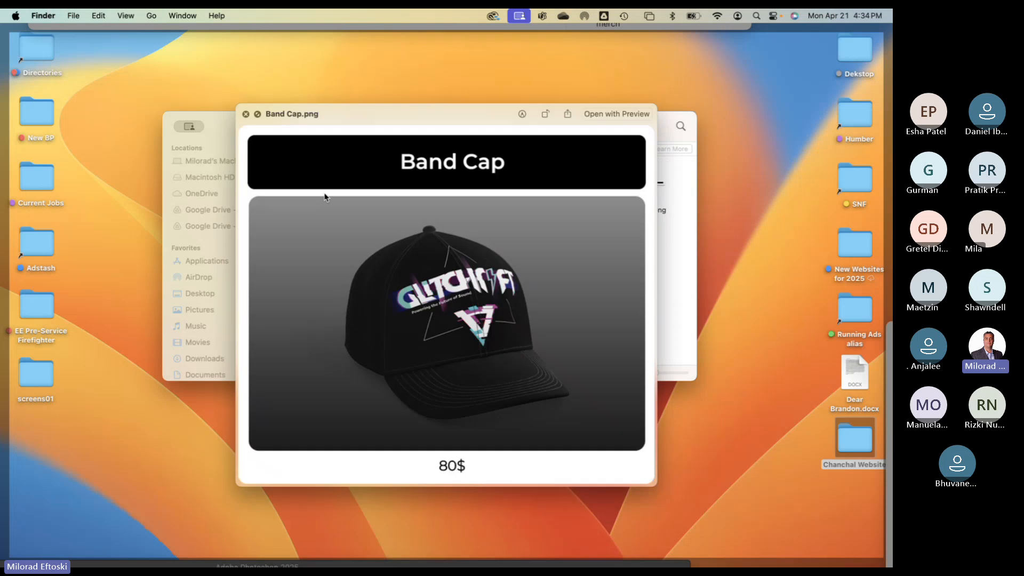
pyautogui.press('Right')
pyautogui.press('space')
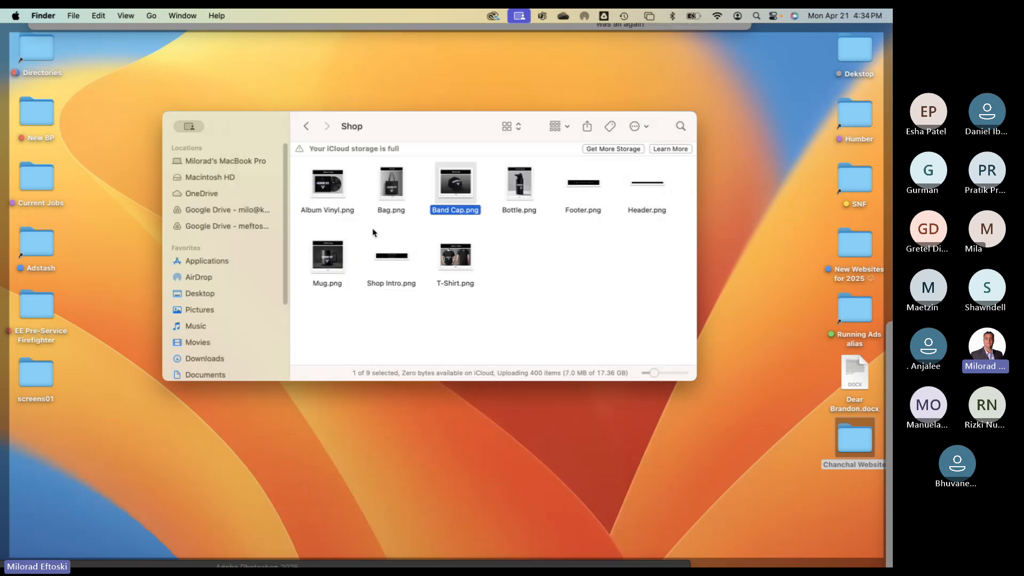
# - Close the assets and Chanchal Finder windows and switch to the Photoshop document
pyautogui.click(500, 279)
pyautogui.click(306, 127)
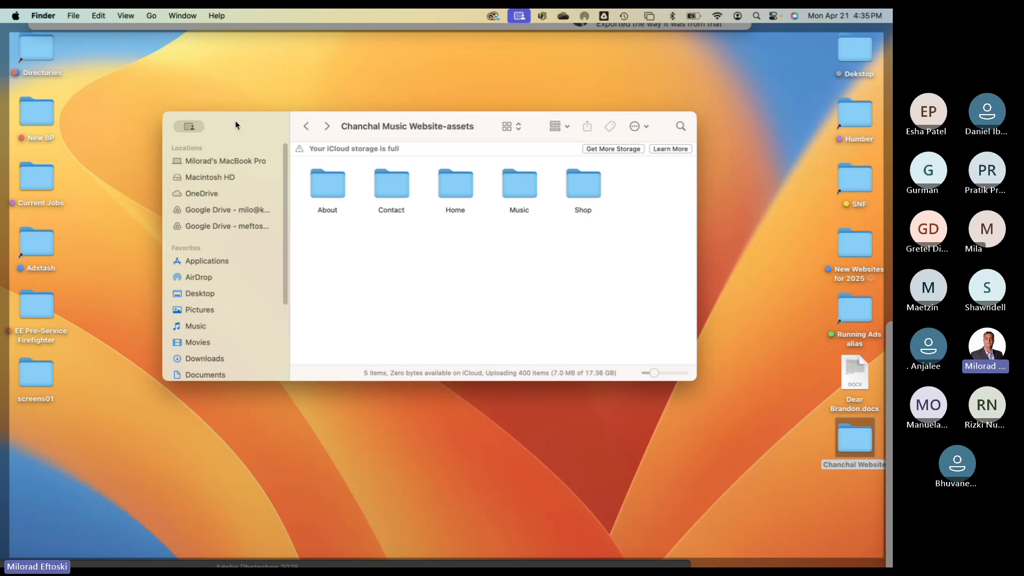
pyautogui.press('super+w')
pyautogui.click(473, 297)
pyautogui.moveTo(456, 250); pyautogui.dragTo(377, 196)
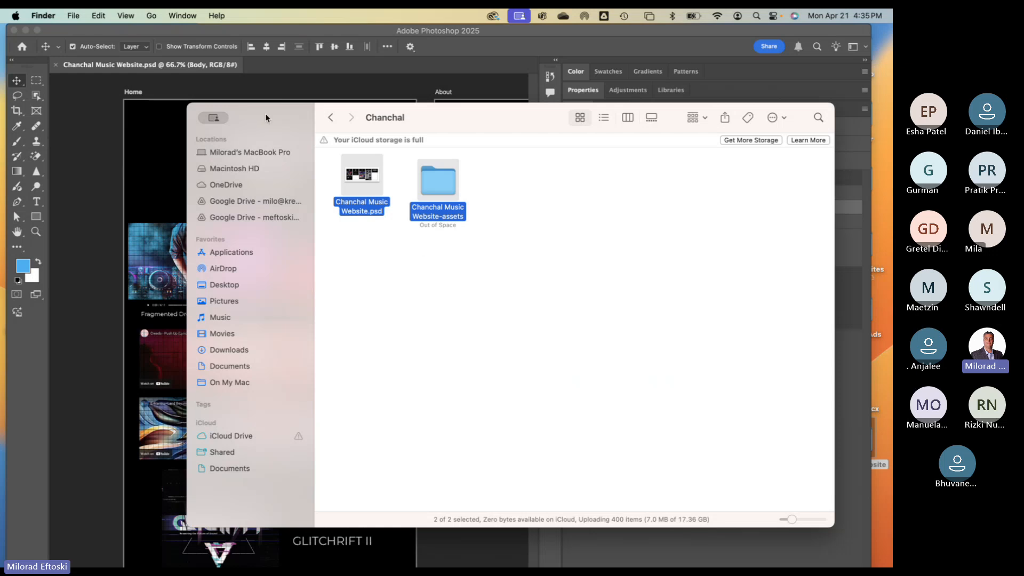
pyautogui.press('super+w')
pyautogui.click(621, 427)
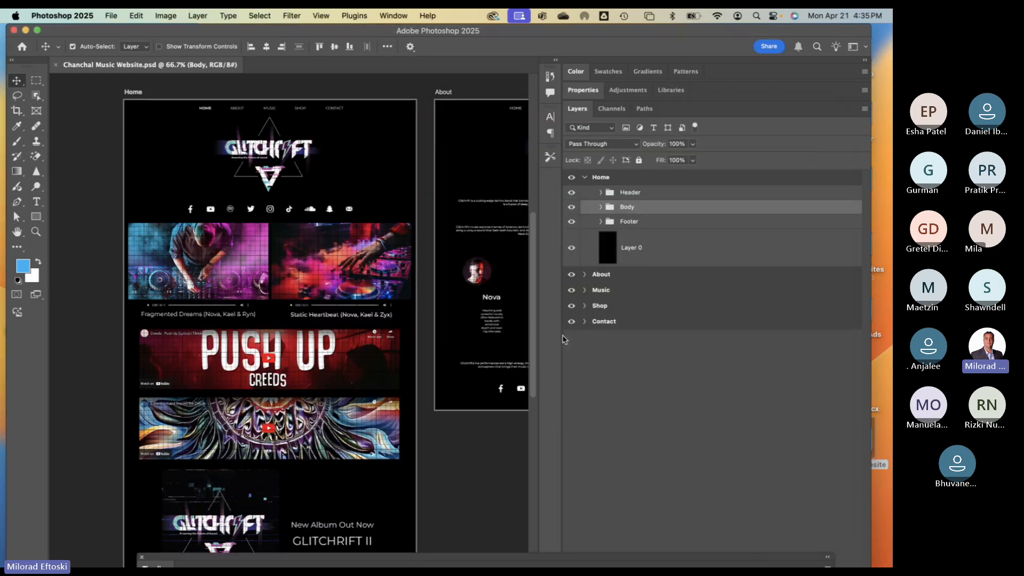
# - Narrow the side panels, pan to the Music artboard, and select its Techno album art
pyautogui.moveTo(562, 337); pyautogui.dragTo(795, 340)
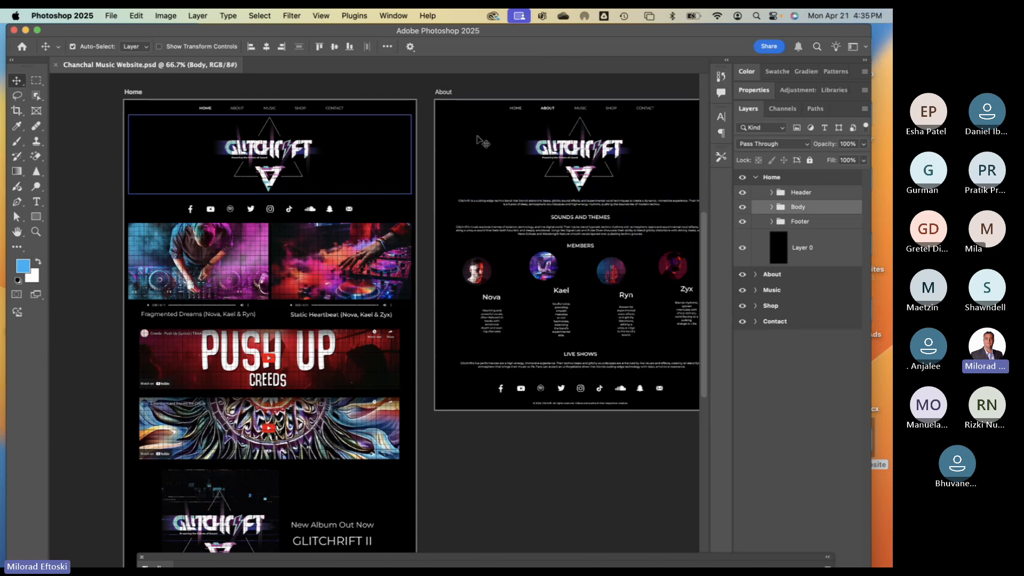
pyautogui.moveTo(603, 272); pyautogui.dragTo(323, 235)
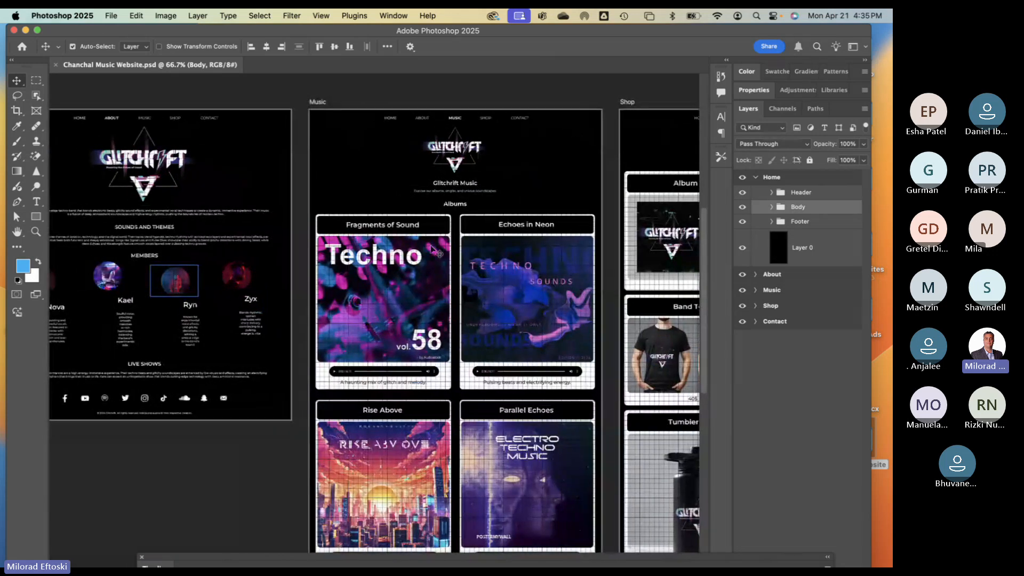
pyautogui.click(385, 244)
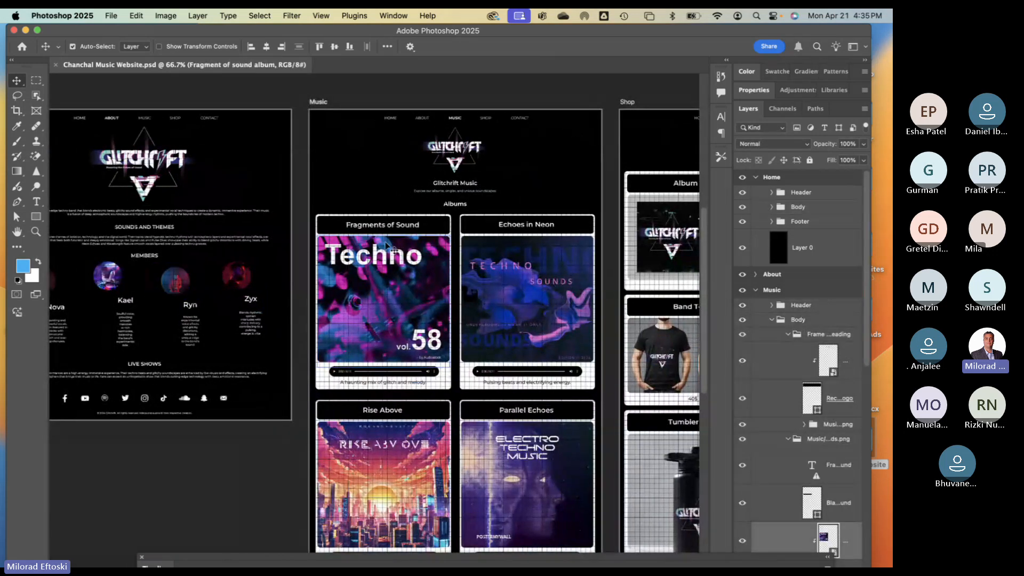
pyautogui.click(317, 102)
# - Widen the Layers list and check the Echoes in Neon and Rise Above album cards
pyautogui.scroll(-5, 806, 357)
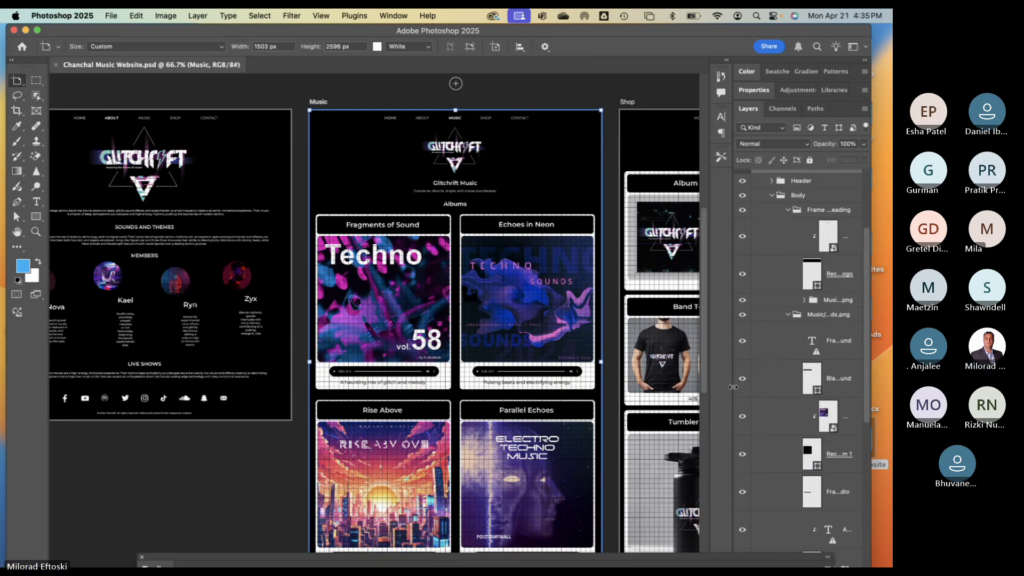
pyautogui.moveTo(733, 387); pyautogui.dragTo(544, 373)
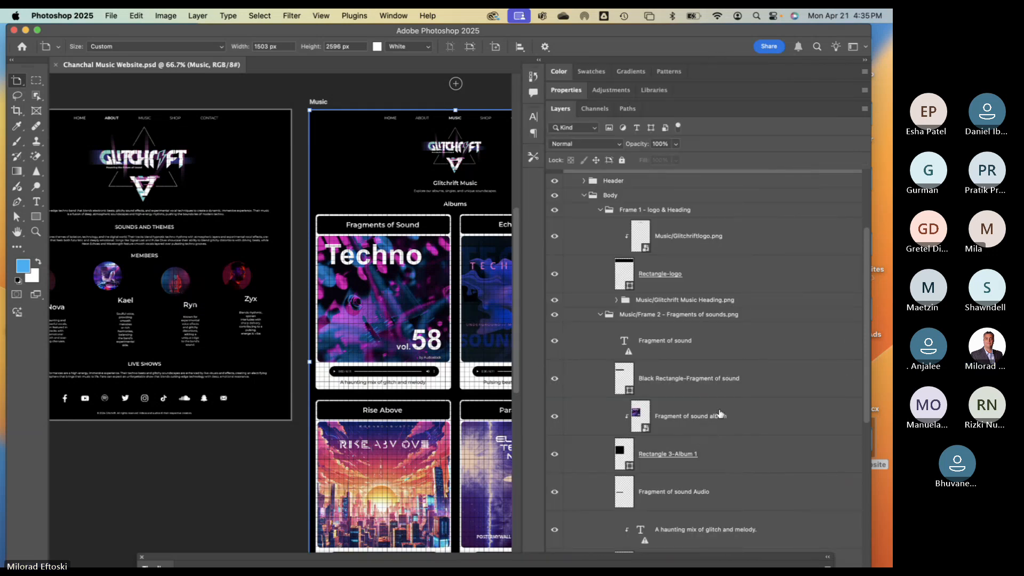
pyautogui.scroll(-5, 690, 413)
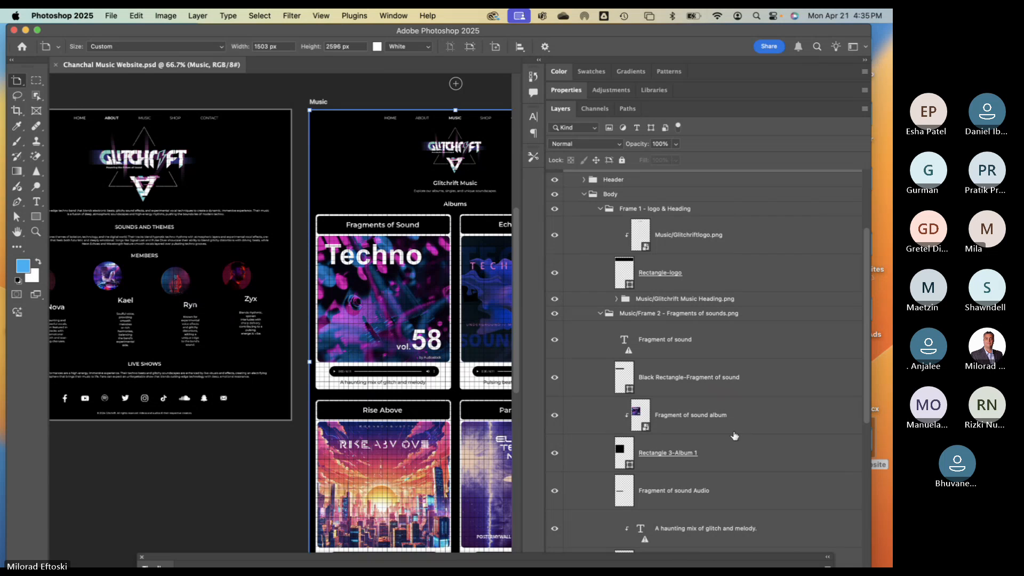
pyautogui.scroll(4, 733, 436)
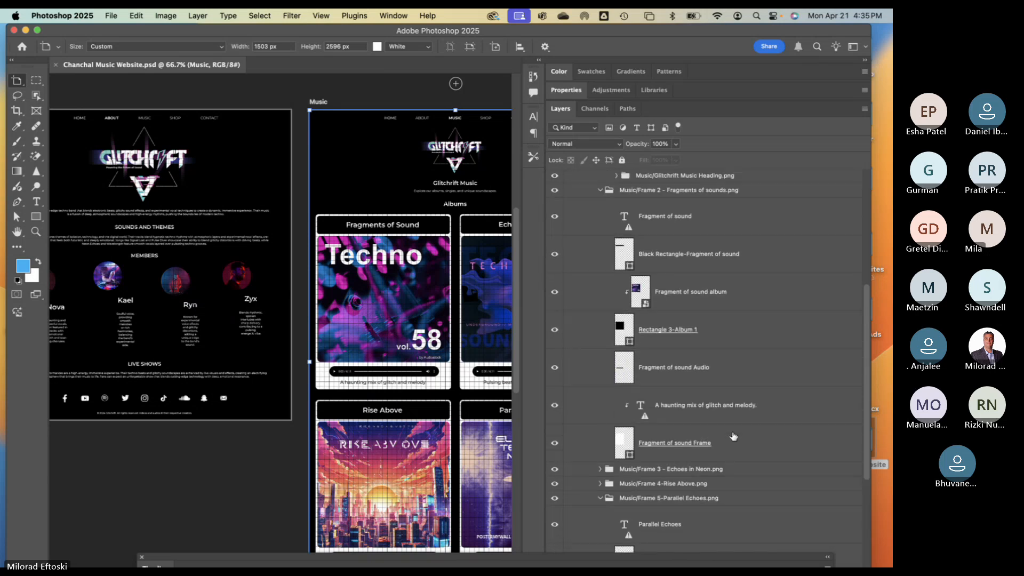
pyautogui.scroll(-10, 713, 335)
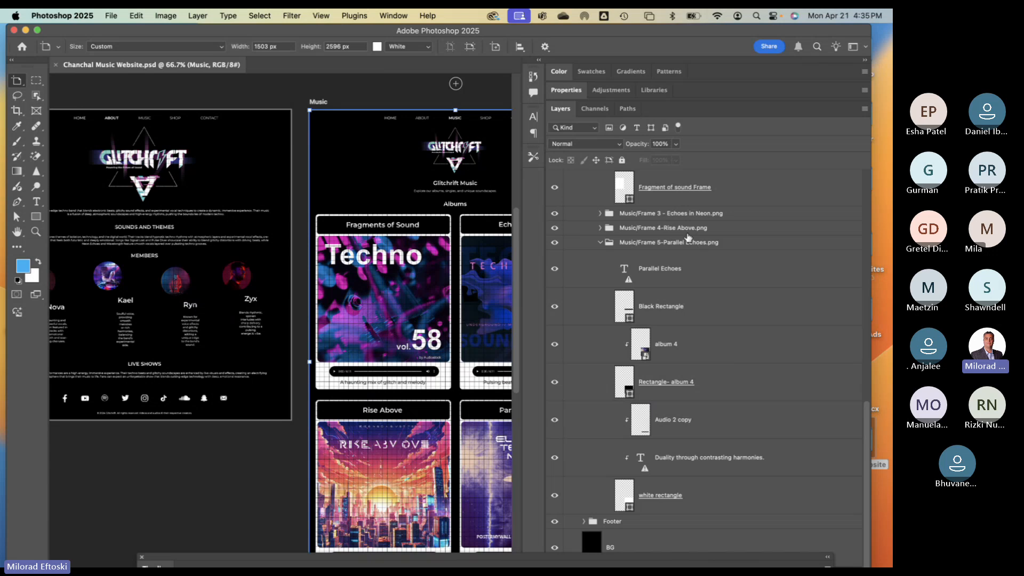
pyautogui.click(555, 214)
pyautogui.click(555, 213)
pyautogui.click(555, 229)
pyautogui.click(556, 230)
pyautogui.click(598, 229)
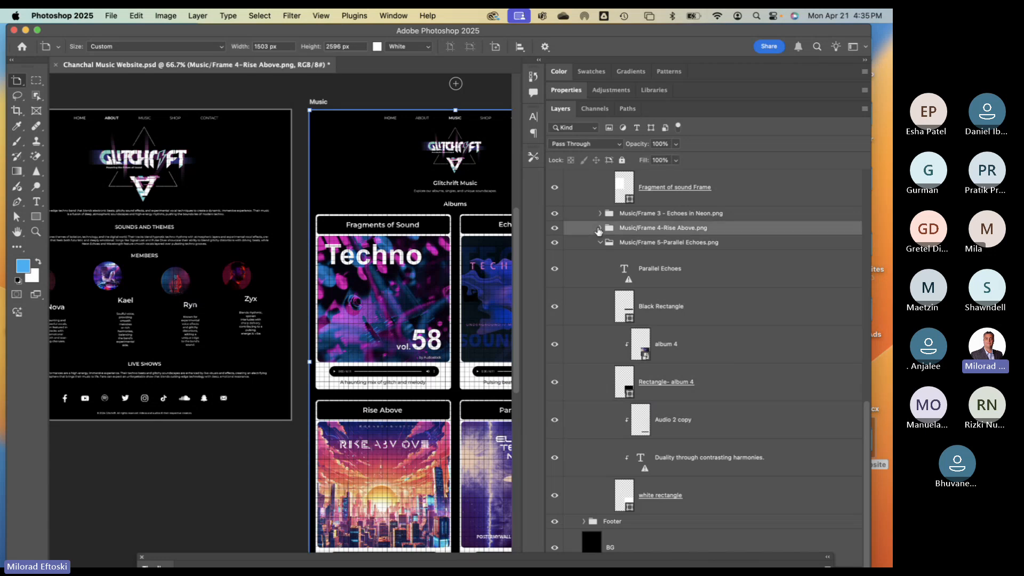
pyautogui.click(598, 228)
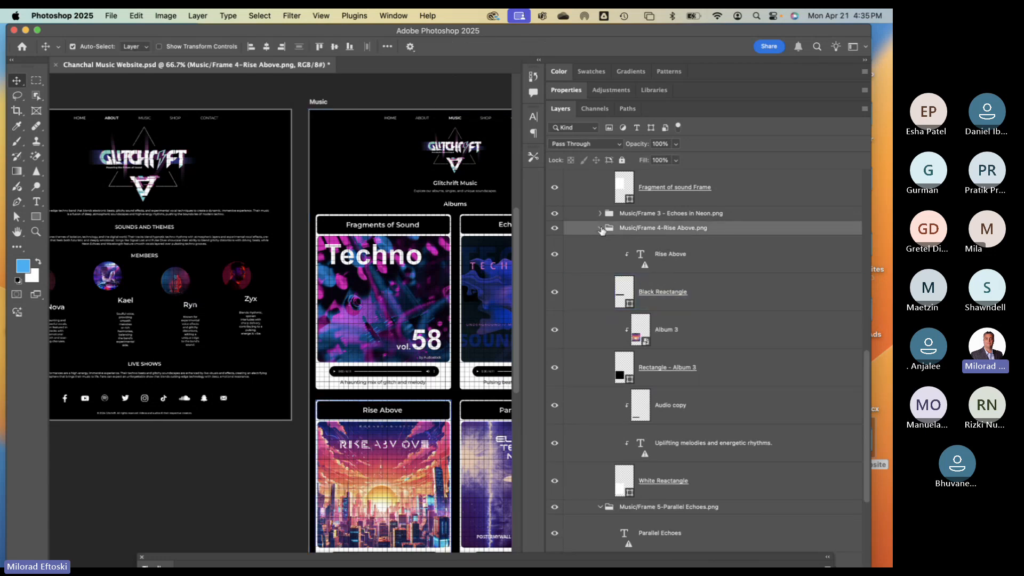
pyautogui.click(598, 229)
pyautogui.click(556, 230)
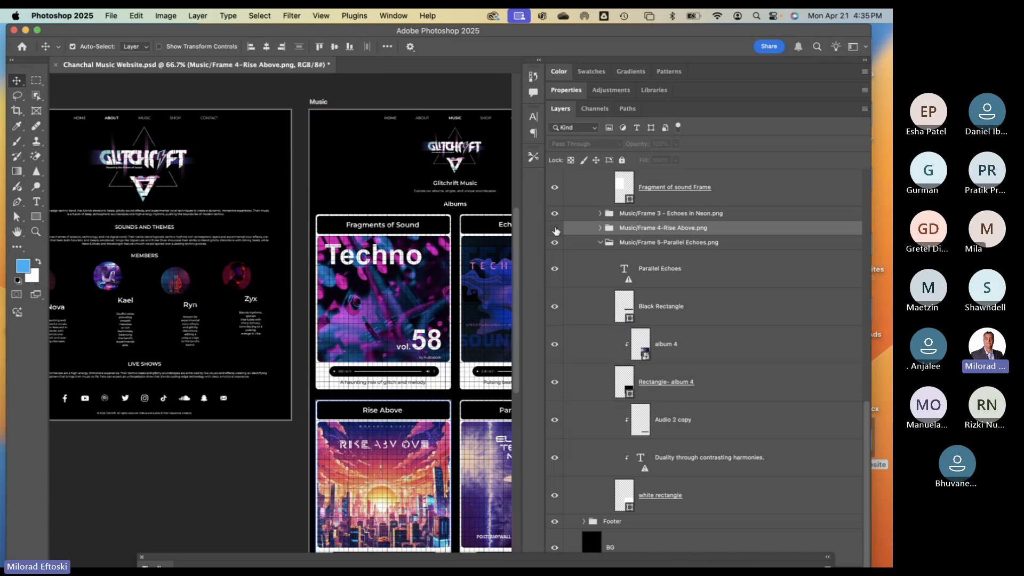
pyautogui.click(556, 229)
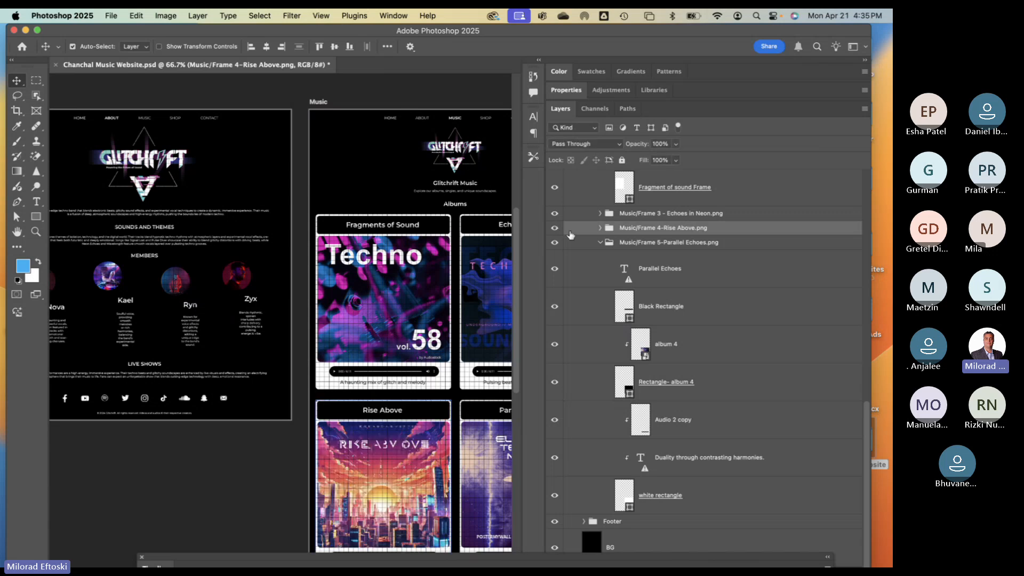
# - Collapse the album groups and toggle the Parallel Echoes, Echoes in Neon and Fragments of Sound cards
pyautogui.click(600, 242)
pyautogui.click(599, 200)
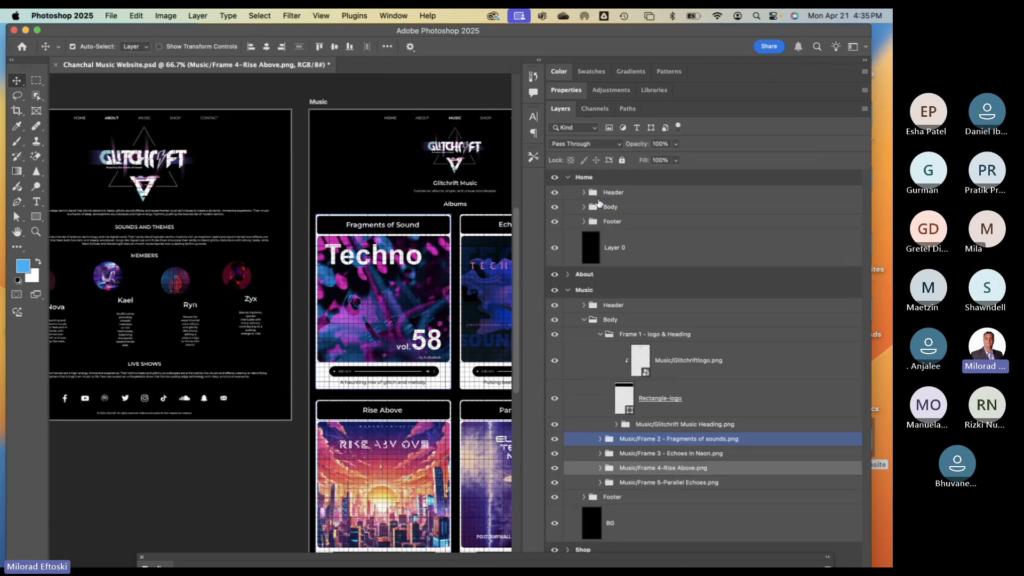
pyautogui.click(556, 482)
pyautogui.click(555, 482)
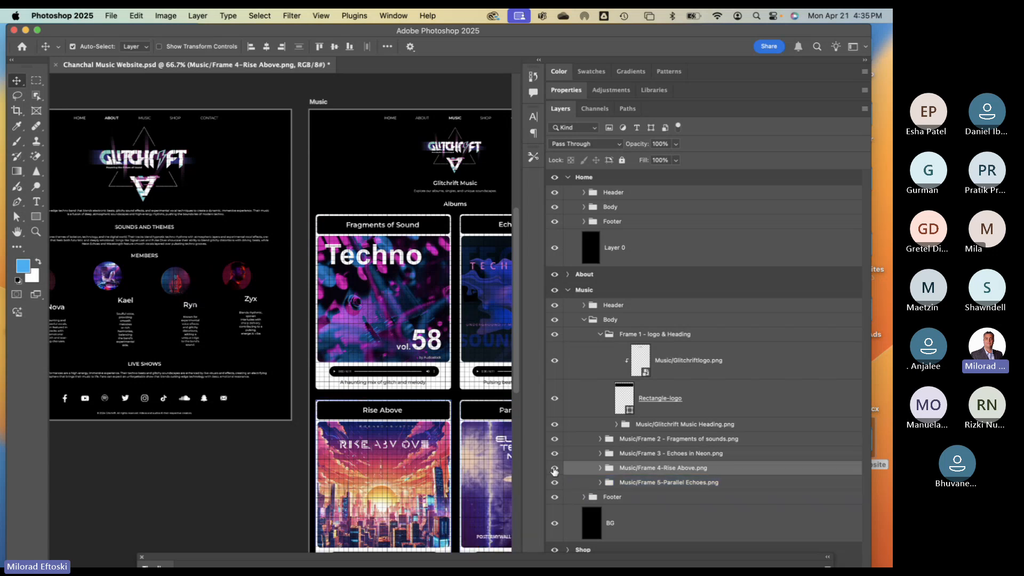
pyautogui.click(412, 391)
pyautogui.moveTo(412, 391); pyautogui.dragTo(330, 381)
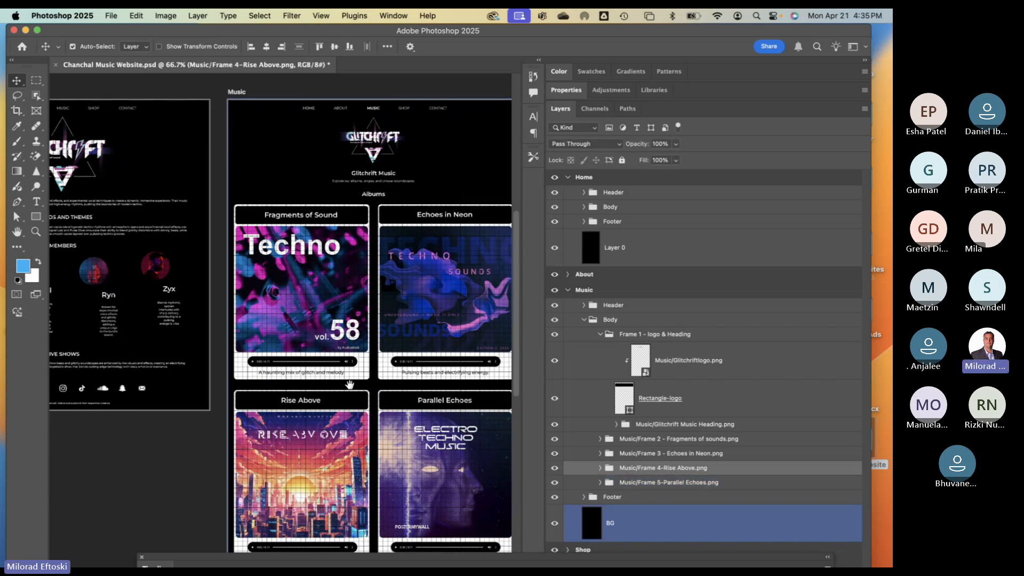
pyautogui.click(555, 454)
pyautogui.click(556, 454)
pyautogui.click(554, 439)
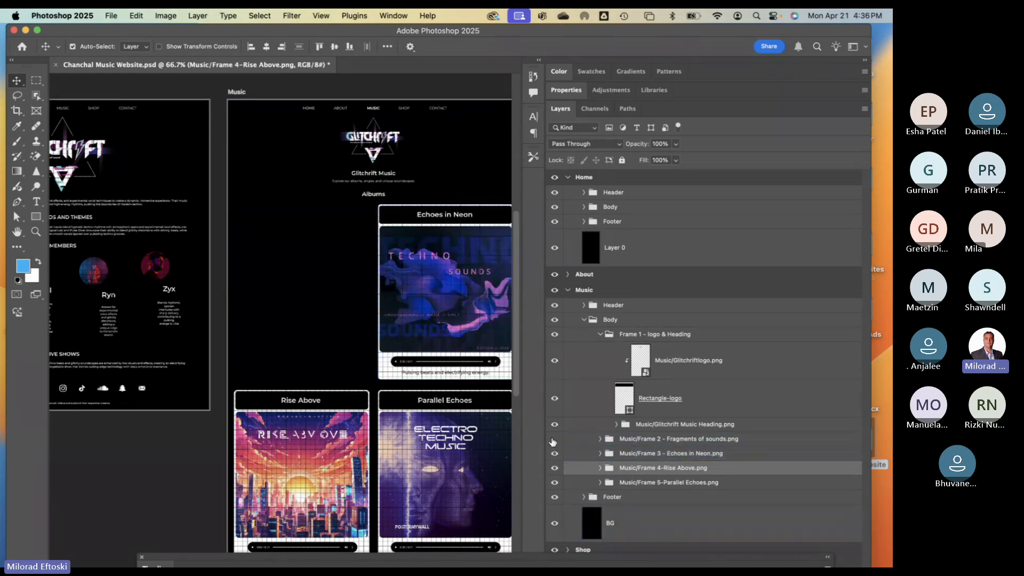
pyautogui.click(555, 439)
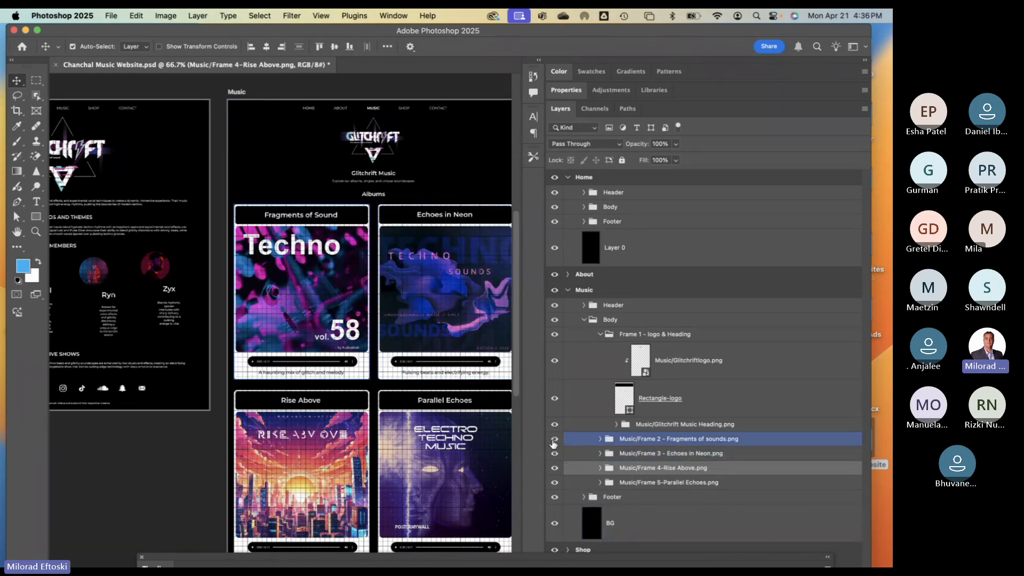
pyautogui.click(555, 439)
pyautogui.click(555, 439)
# - Inspect the Frame 2 group's album, rectangle and Fragment of sound layers, keeping its name unchanged
pyautogui.doubleClick(696, 440)
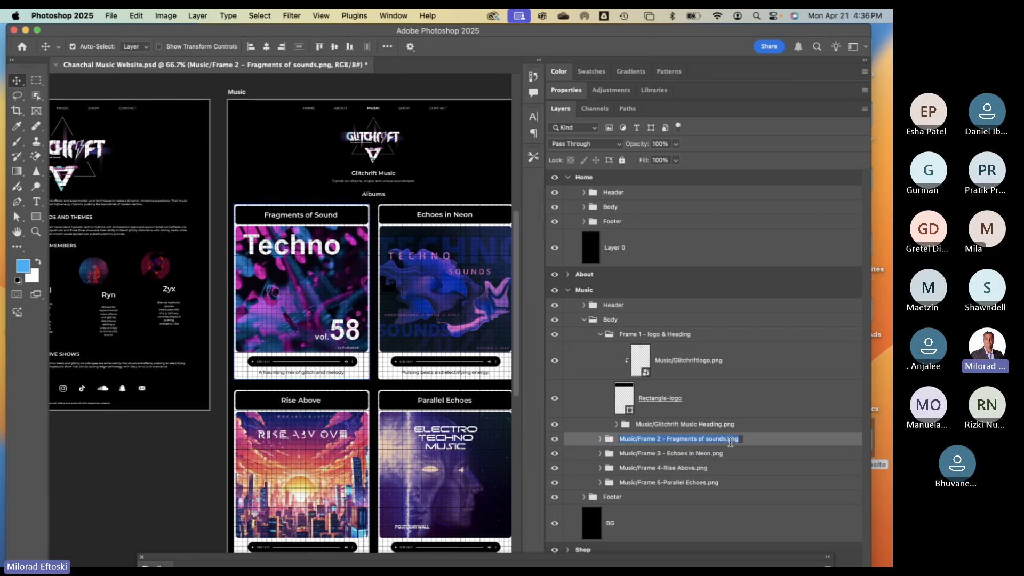
pyautogui.moveTo(735, 439); pyautogui.dragTo(727, 439)
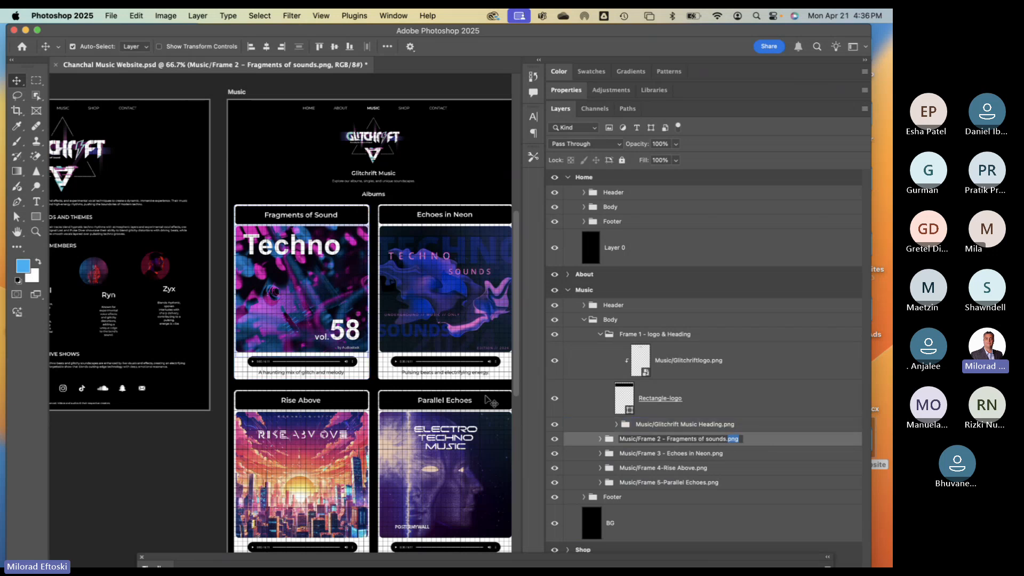
pyautogui.click(607, 438)
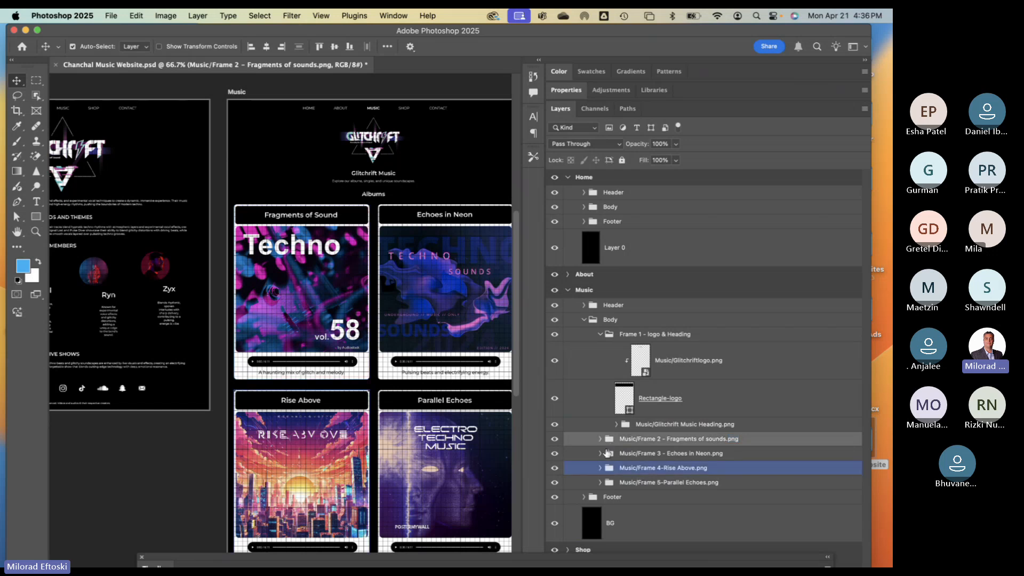
pyautogui.click(600, 440)
pyautogui.click(662, 506)
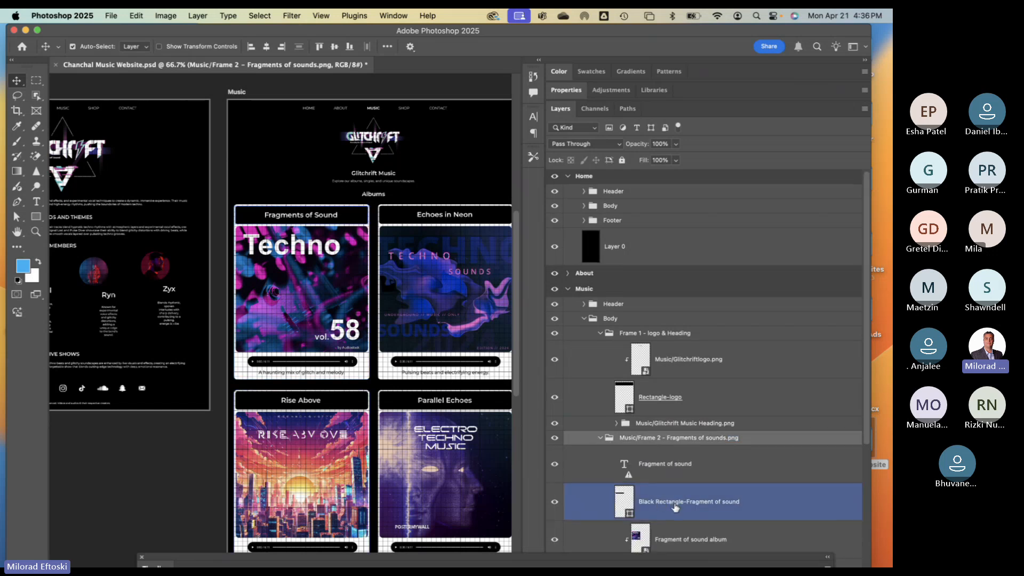
pyautogui.scroll(-1, 675, 507)
pyautogui.scroll(-2, 675, 507)
pyautogui.click(661, 446)
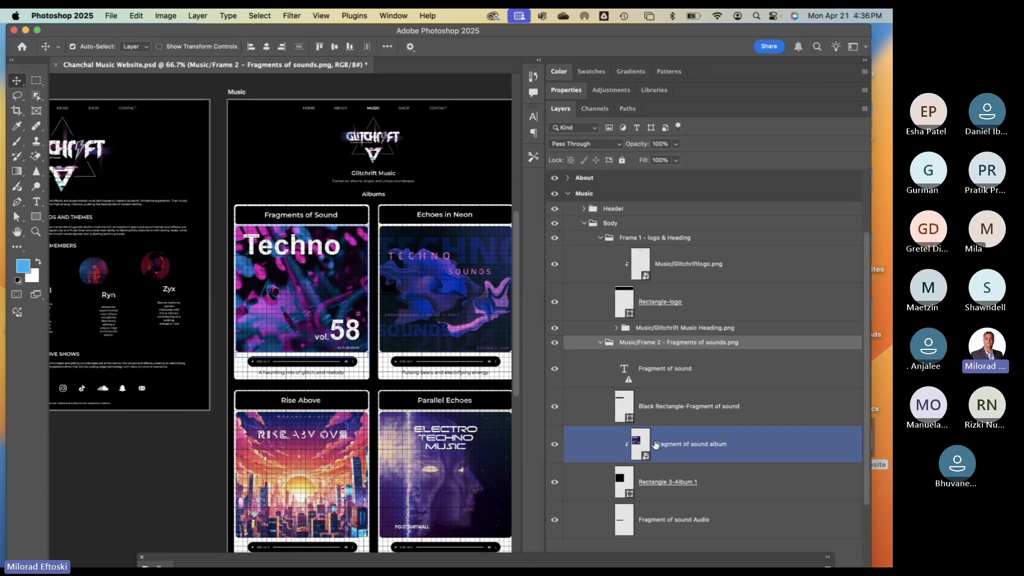
pyautogui.click(687, 469)
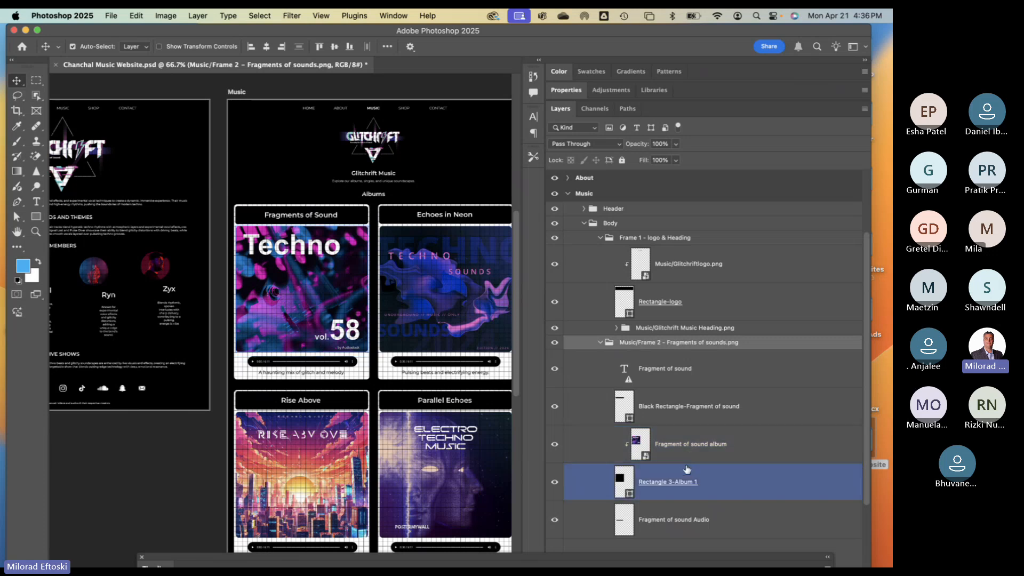
pyautogui.click(601, 344)
pyautogui.click(625, 451)
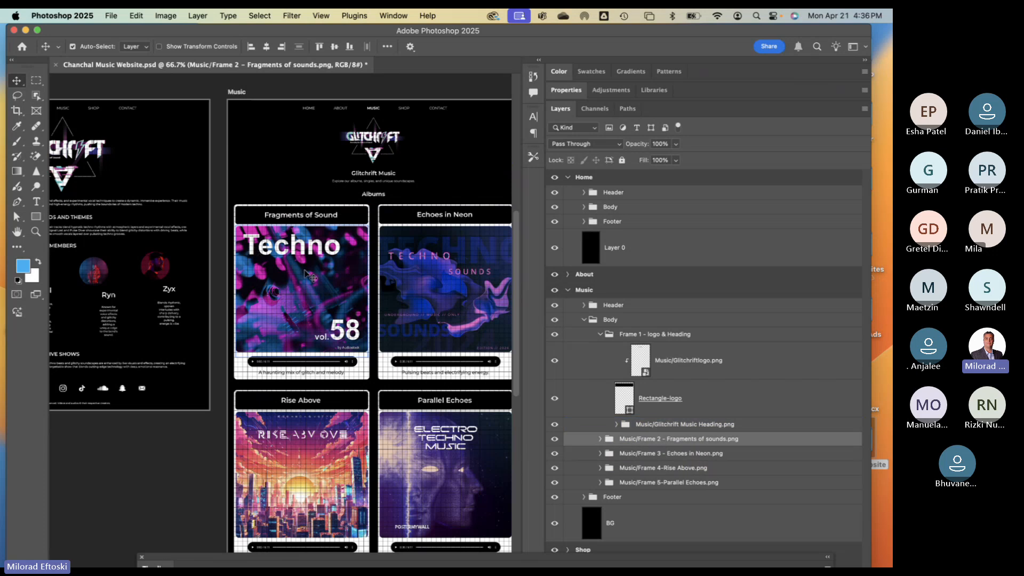
# - Pan the canvas right to the About artboard
pyautogui.hscroll(-12, 315, 278)
pyautogui.hscroll(1, 326, 288)
pyautogui.hscroll(1, 326, 289)
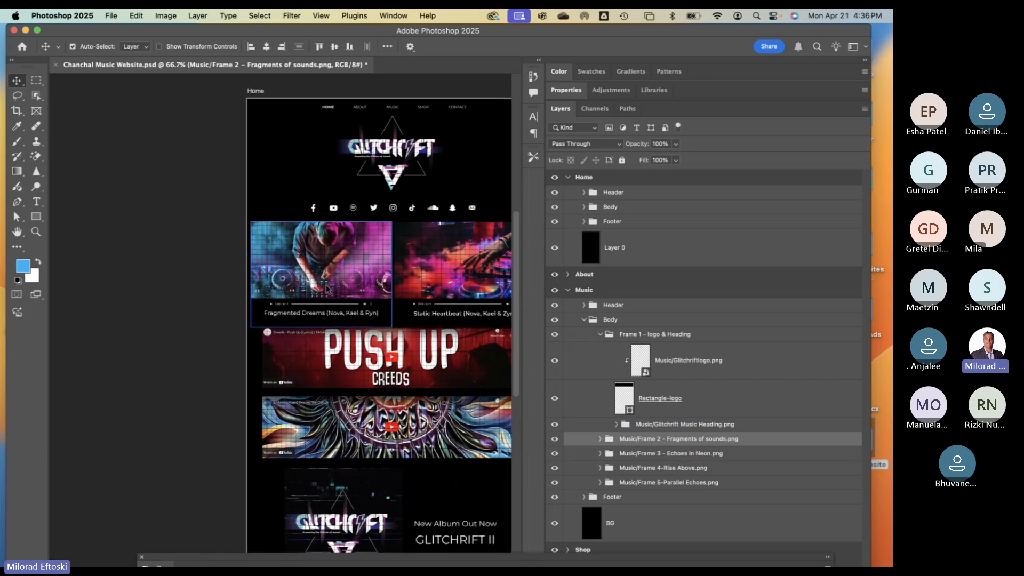
pyautogui.hscroll(5, 323, 285)
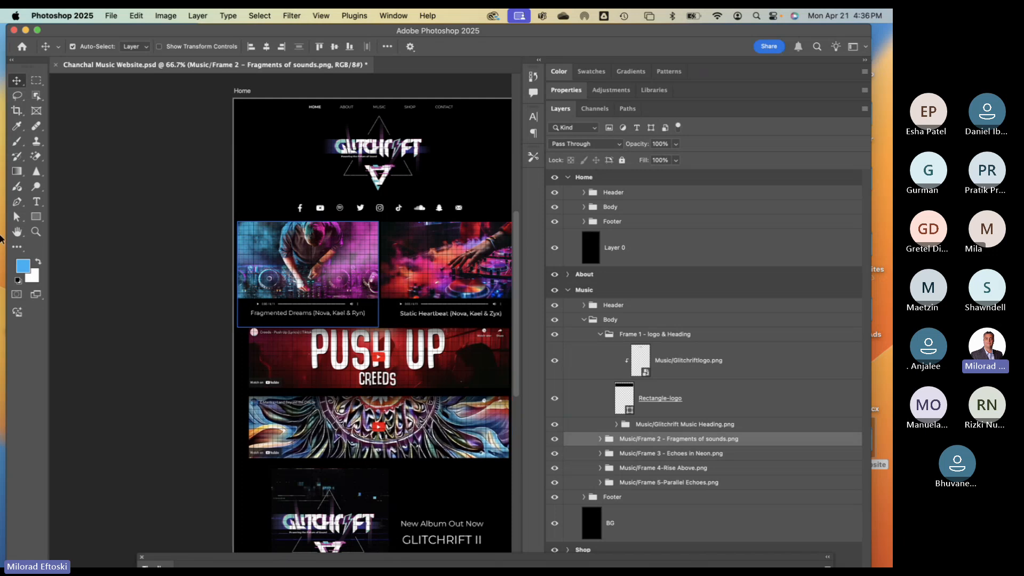
pyautogui.click(17, 232)
pyautogui.hscroll(6, 280, 330)
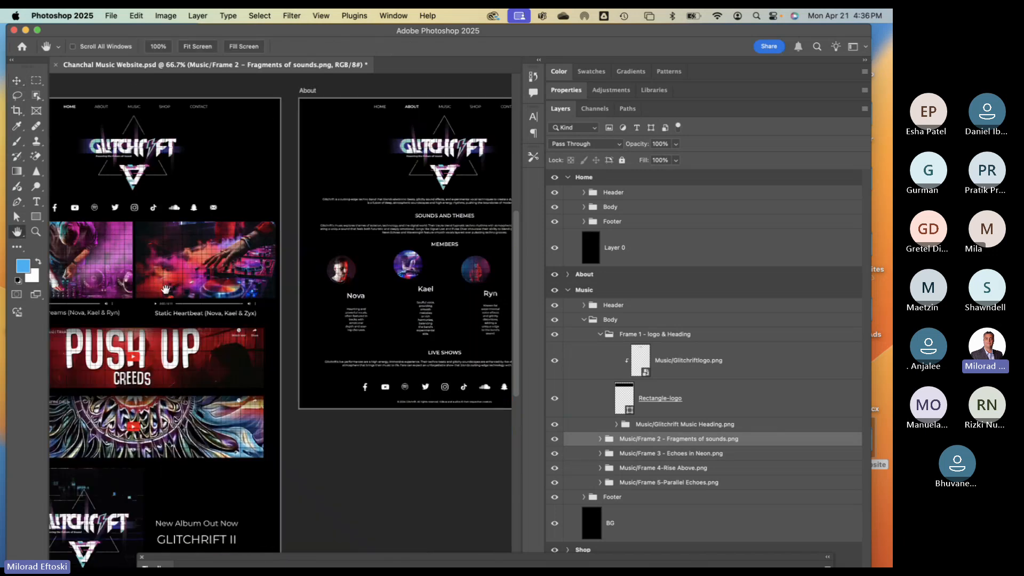
pyautogui.click(17, 80)
# - Select Nova's and Ryn's member photos, then narrow the side panels to widen the canvas
pyautogui.click(341, 277)
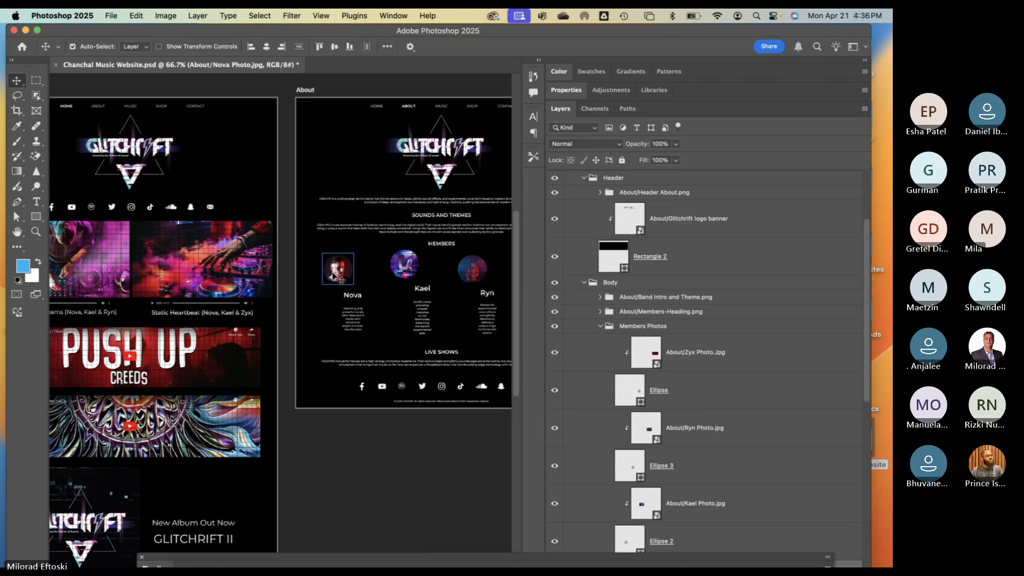
pyautogui.click(669, 425)
pyautogui.scroll(-1, 670, 425)
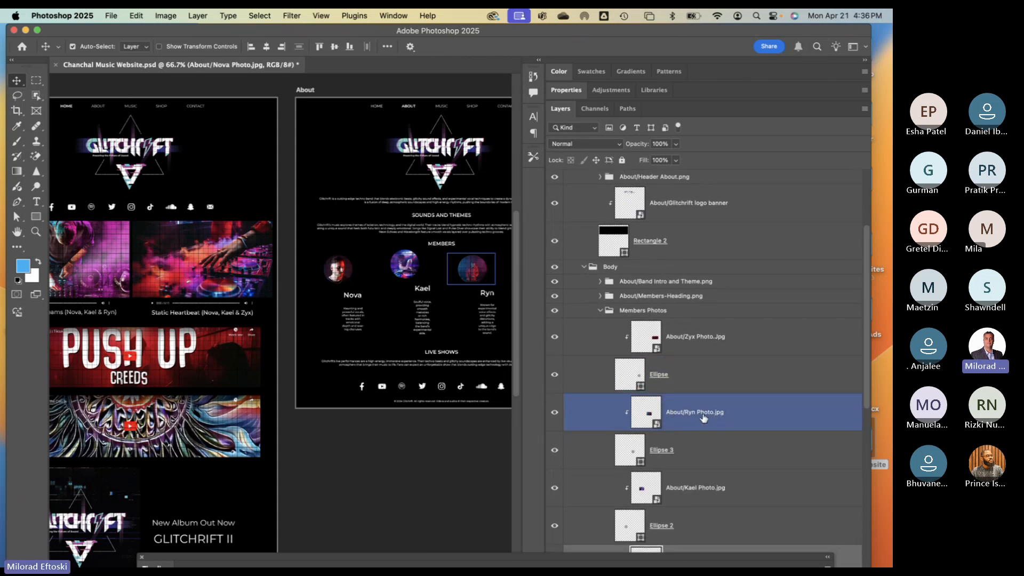
pyautogui.click(322, 268)
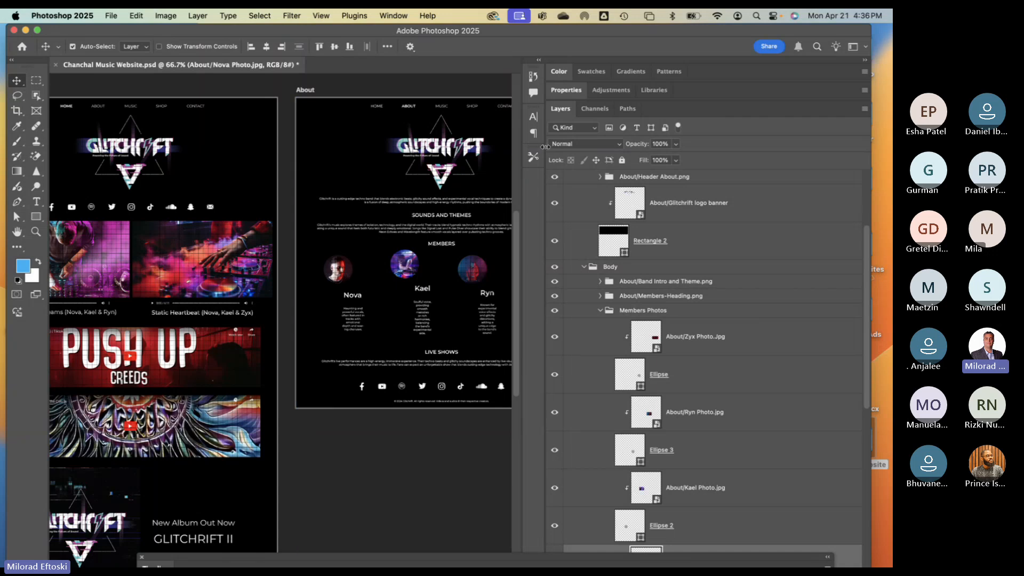
pyautogui.moveTo(545, 147); pyautogui.dragTo(729, 172)
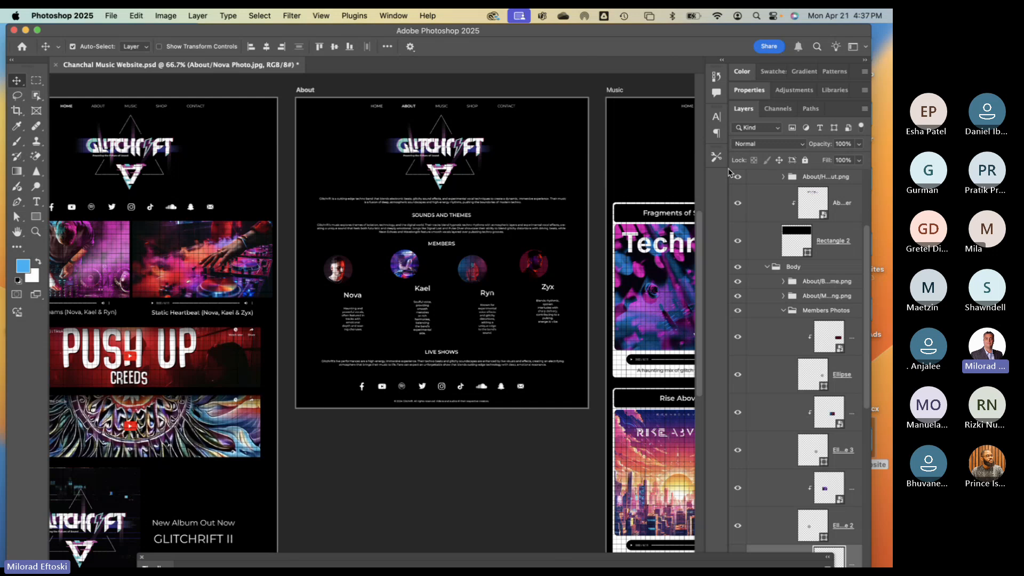
pyautogui.hscroll(-3, 168, 262)
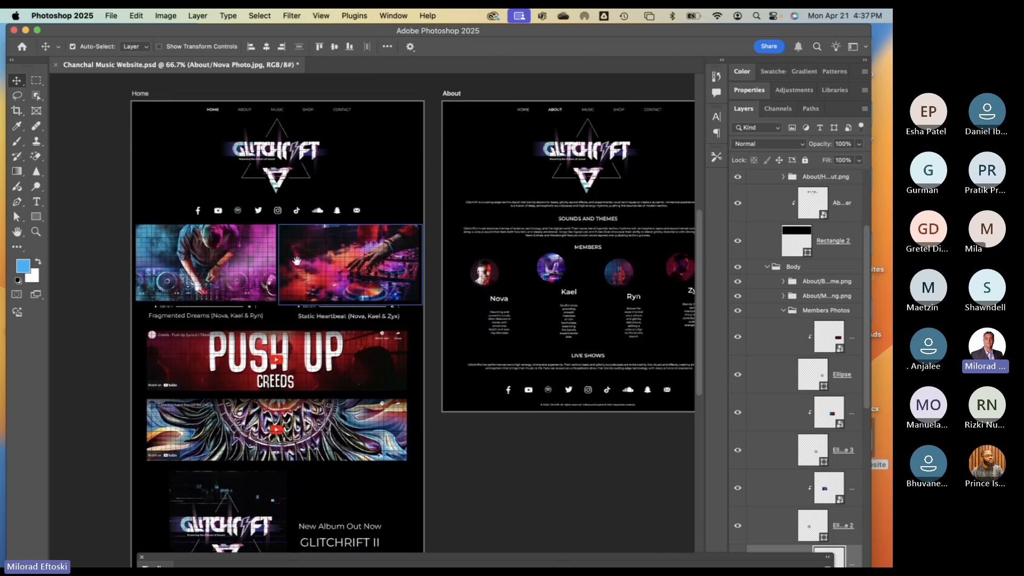
# - Draw a slice over the Home header with the Slice Tool, then undo it
pyautogui.click(18, 112)
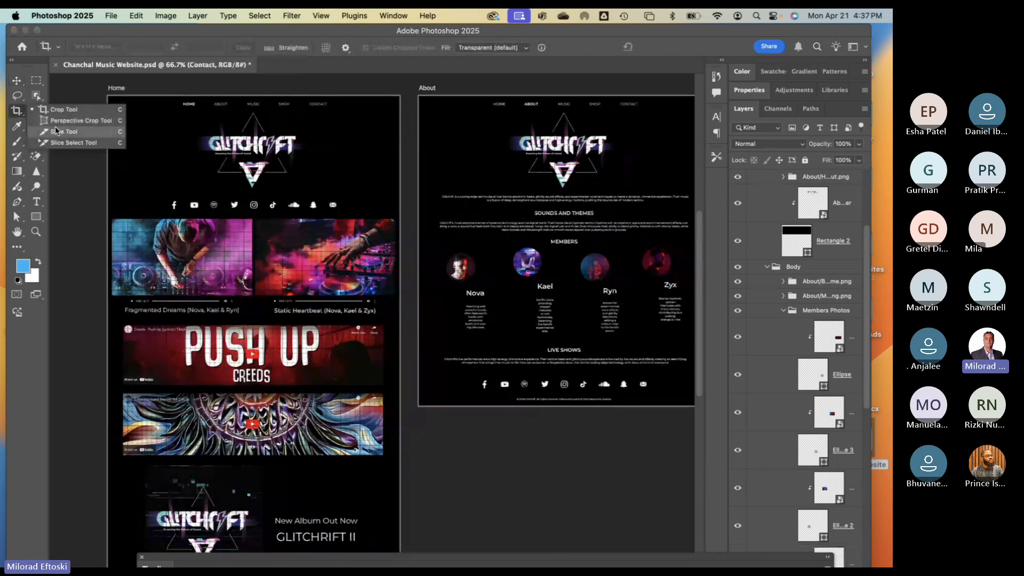
pyautogui.click(58, 130)
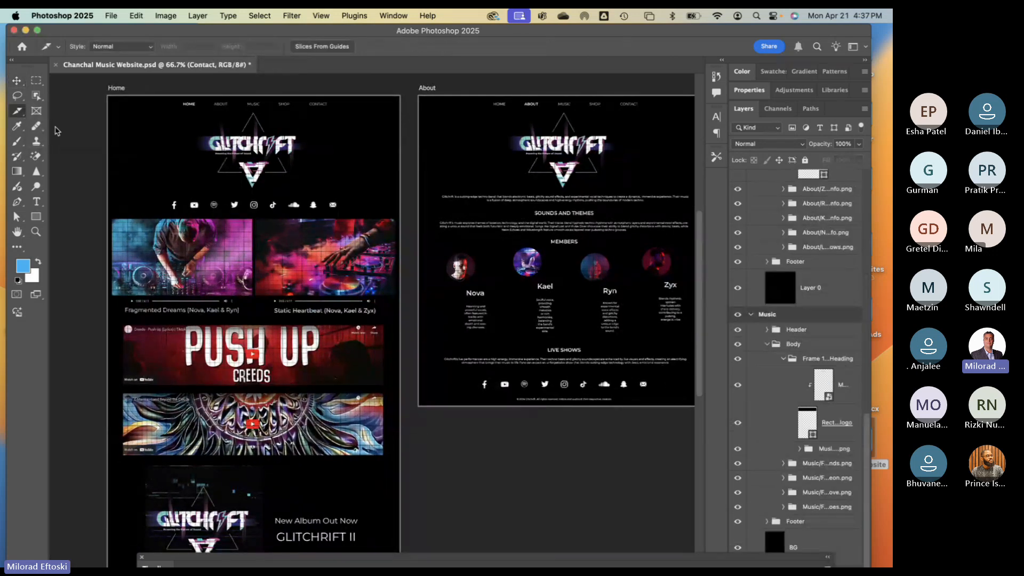
pyautogui.click(21, 114)
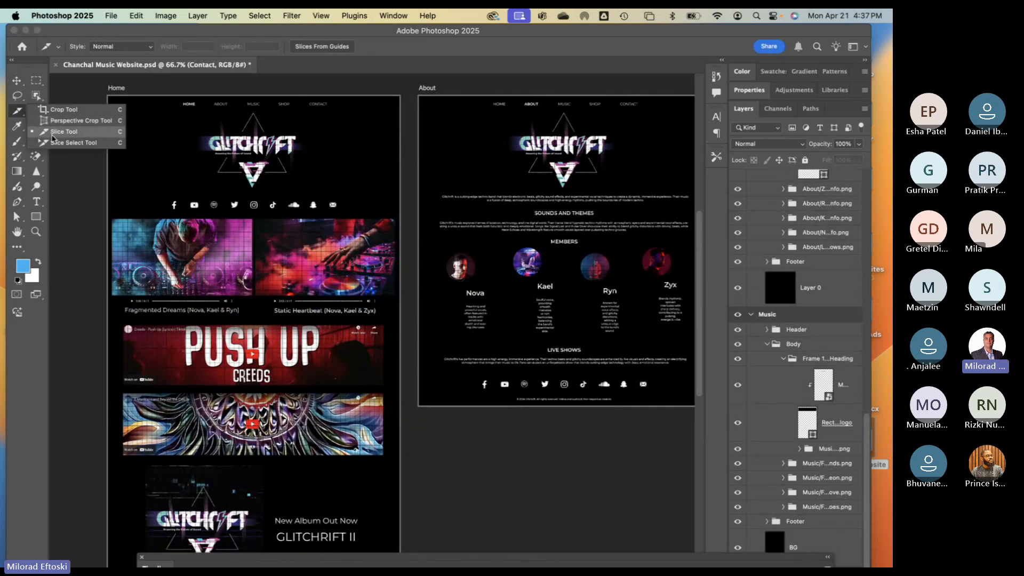
pyautogui.click(18, 112)
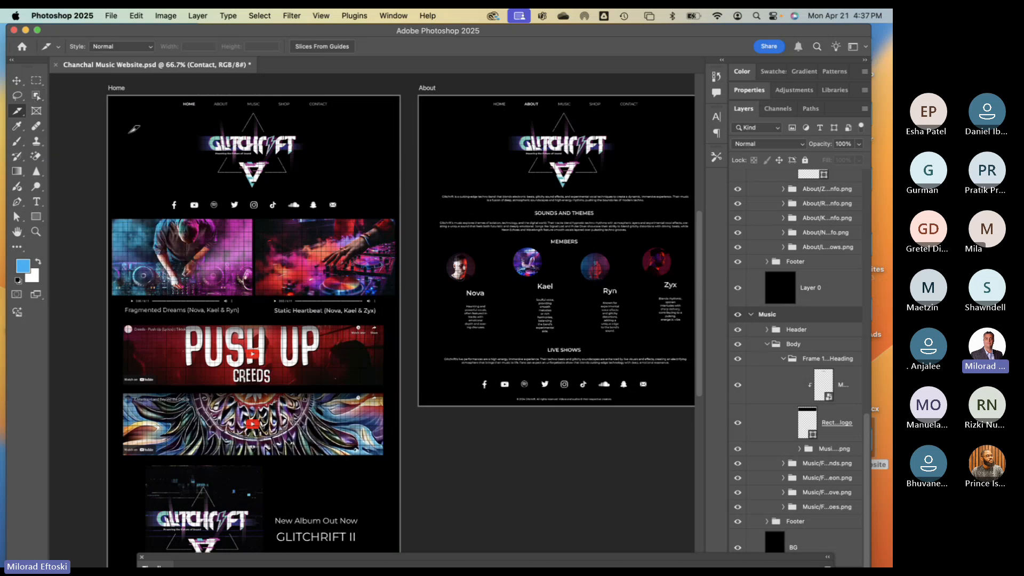
pyautogui.moveTo(113, 100); pyautogui.dragTo(228, 163)
pyautogui.moveTo(304, 182); pyautogui.dragTo(392, 211)
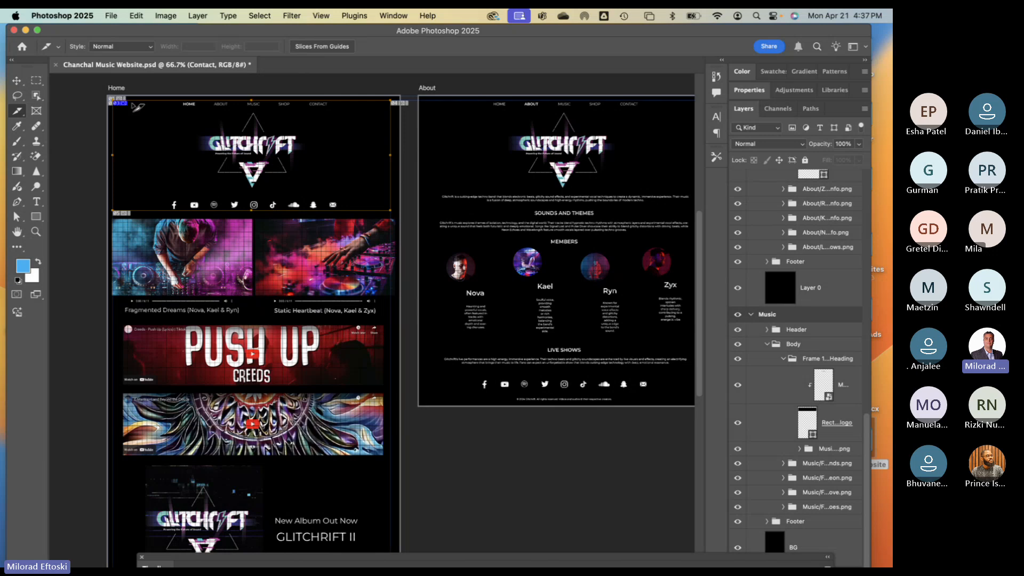
pyautogui.press('cmd+z')
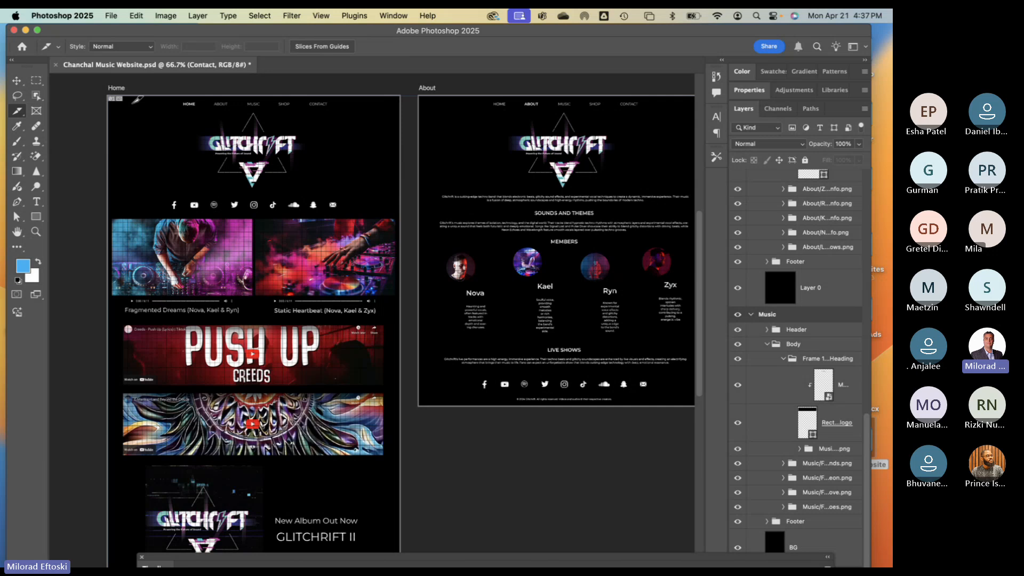
# - Close the music website document without saving and minimise Photoshop
pyautogui.press('cmd+w')
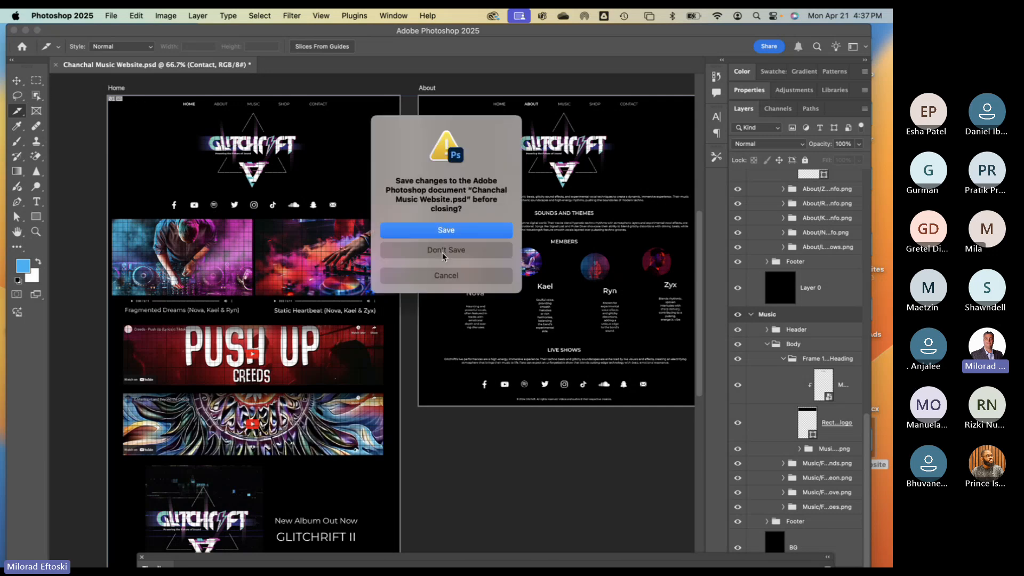
pyautogui.click(442, 250)
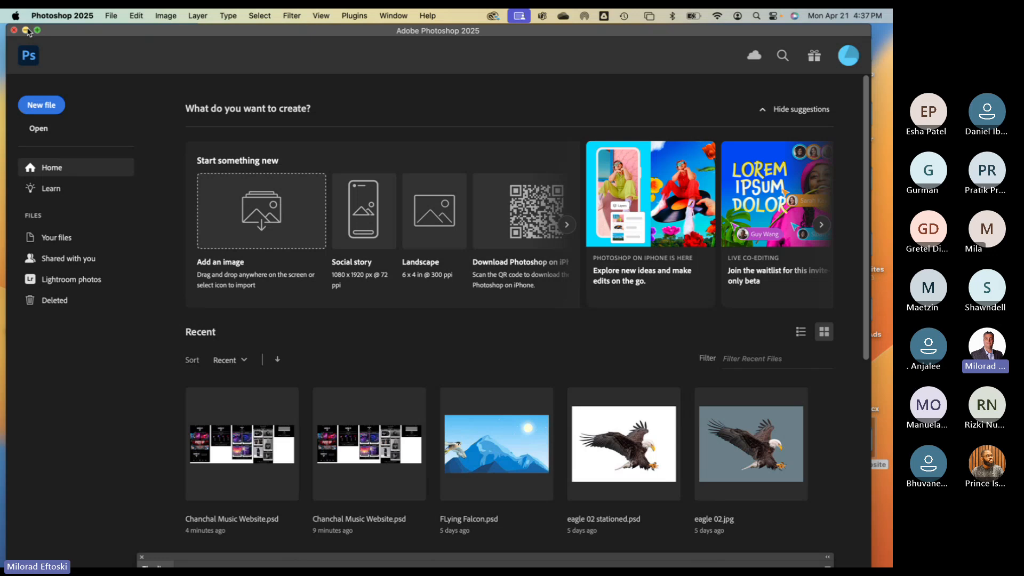
pyautogui.click(26, 31)
pyautogui.moveTo(260, 63); pyautogui.dragTo(251, 61)
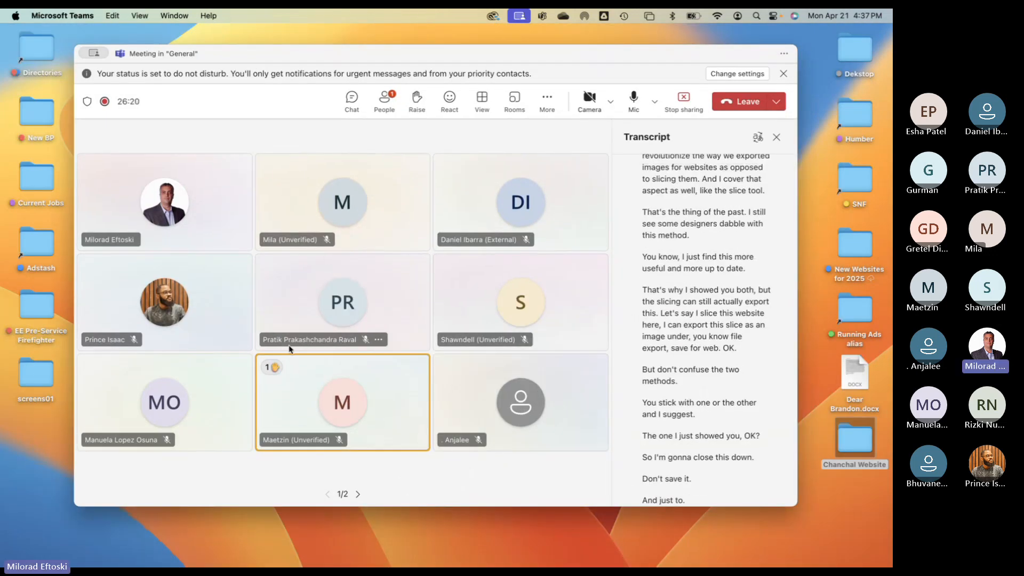
pyautogui.moveTo(272, 65); pyautogui.dragTo(281, 70)
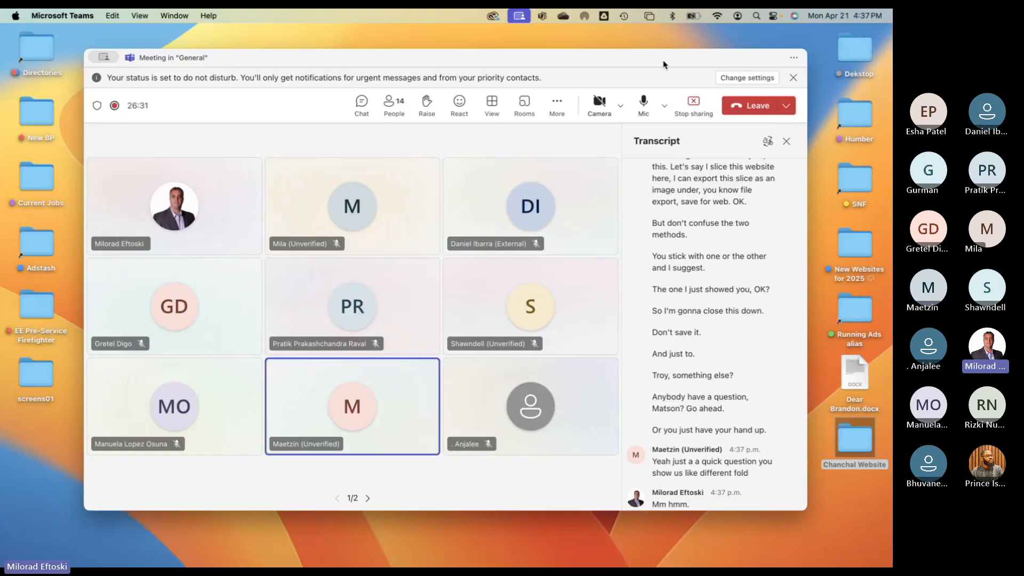
pyautogui.moveTo(664, 65); pyautogui.dragTo(663, 71)
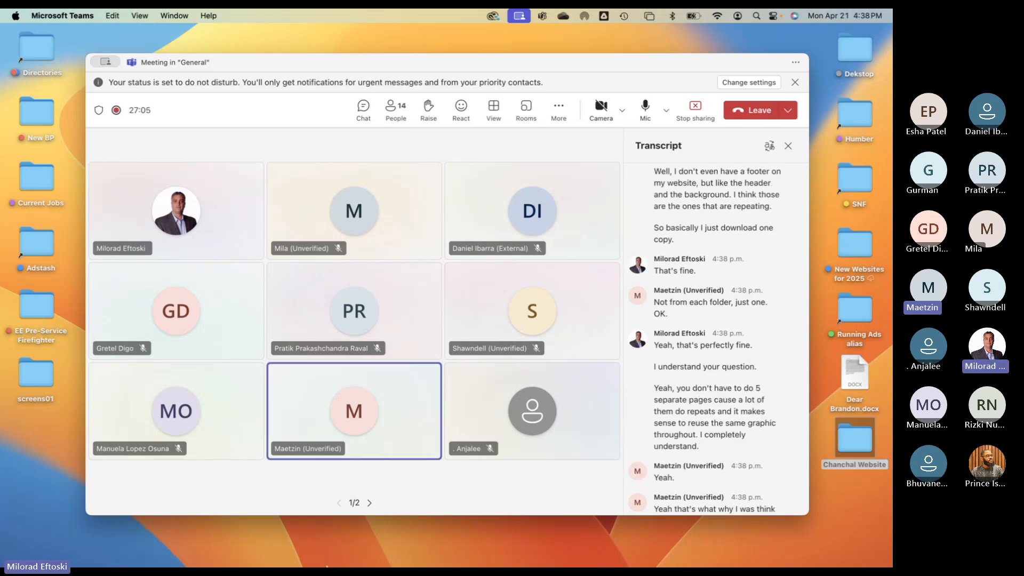
# - Navigate a new Finder window through Humber, Courses 2024 and Fall 2024 to GDPW
pyautogui.click(32, 549)
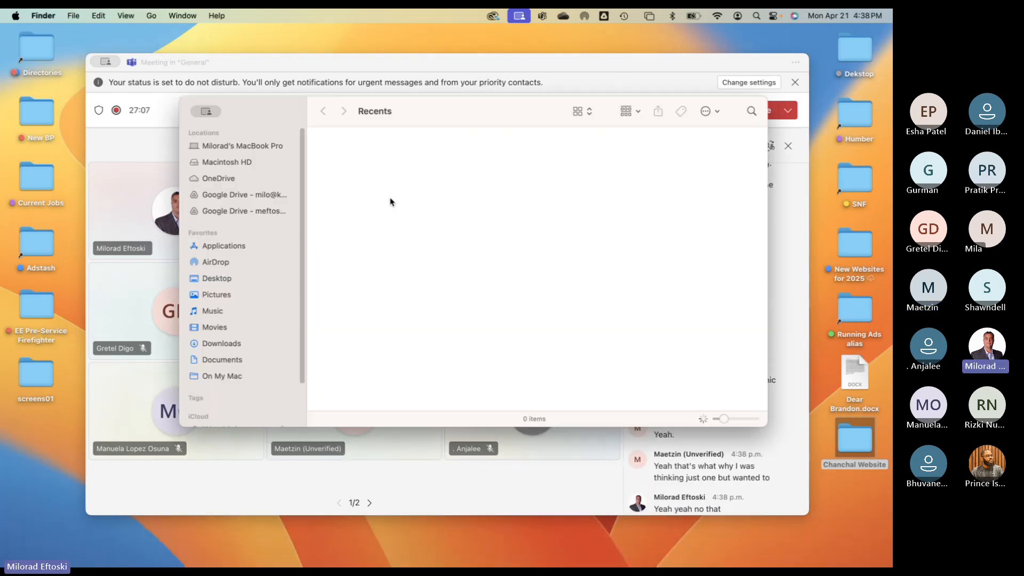
pyautogui.press('super+w')
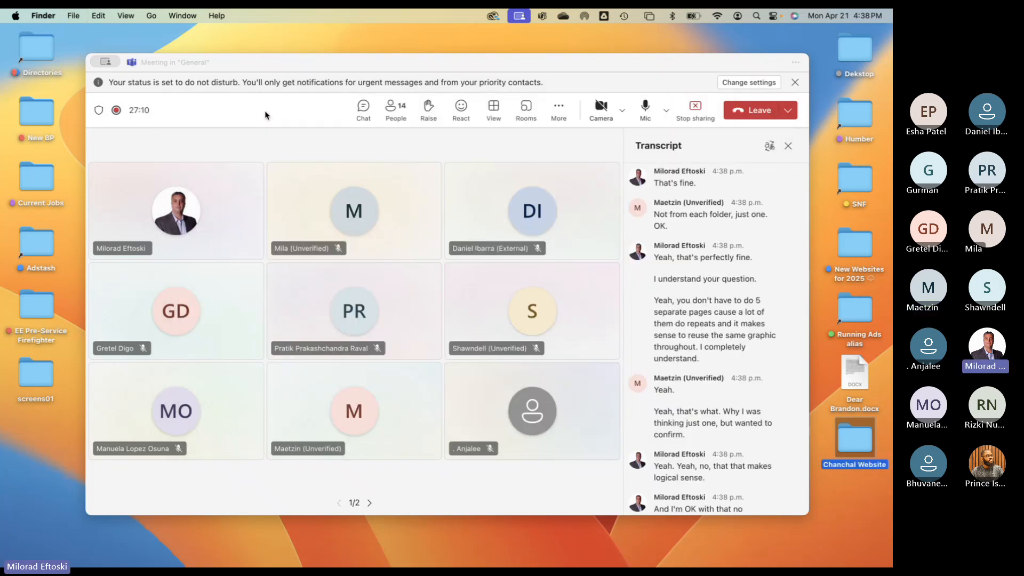
pyautogui.click(265, 115)
pyautogui.doubleClick(856, 118)
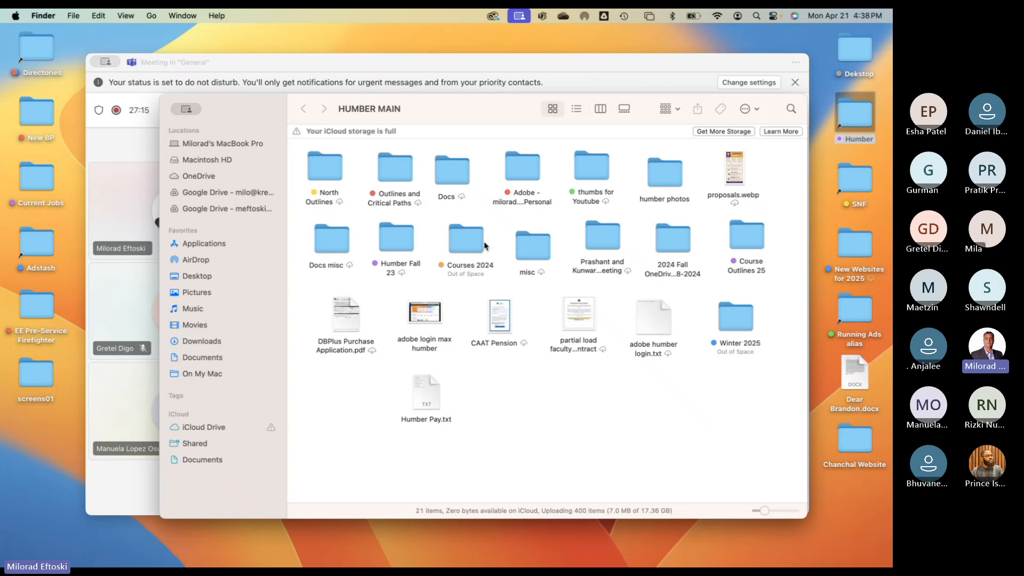
pyautogui.click(476, 242)
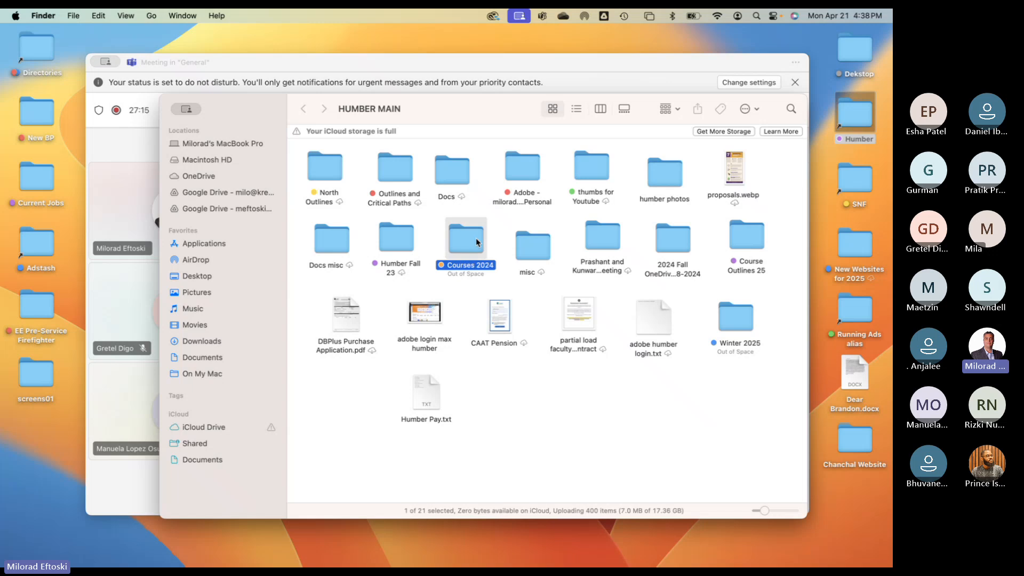
pyautogui.doubleClick(477, 242)
pyautogui.doubleClick(323, 167)
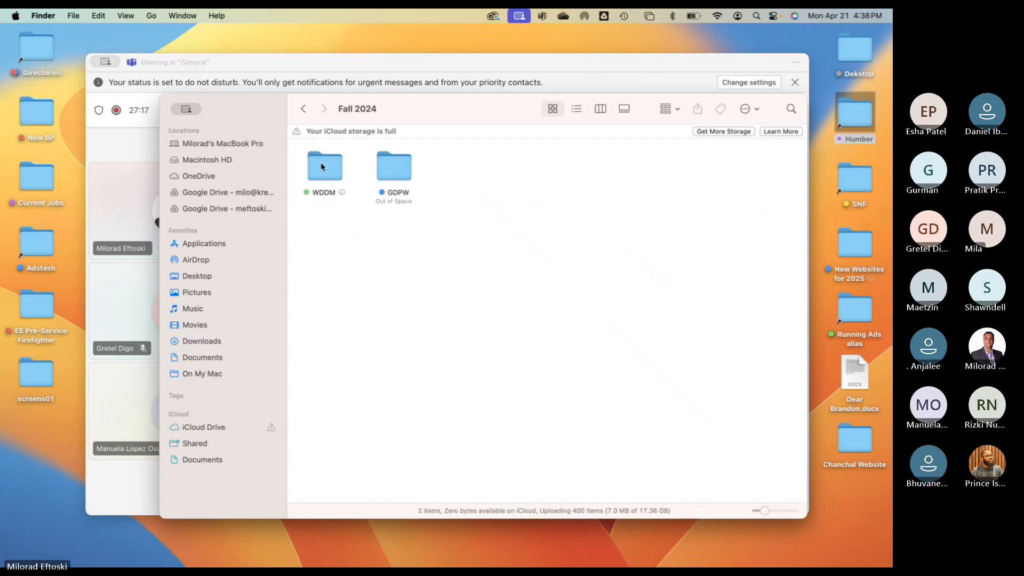
pyautogui.doubleClick(382, 158)
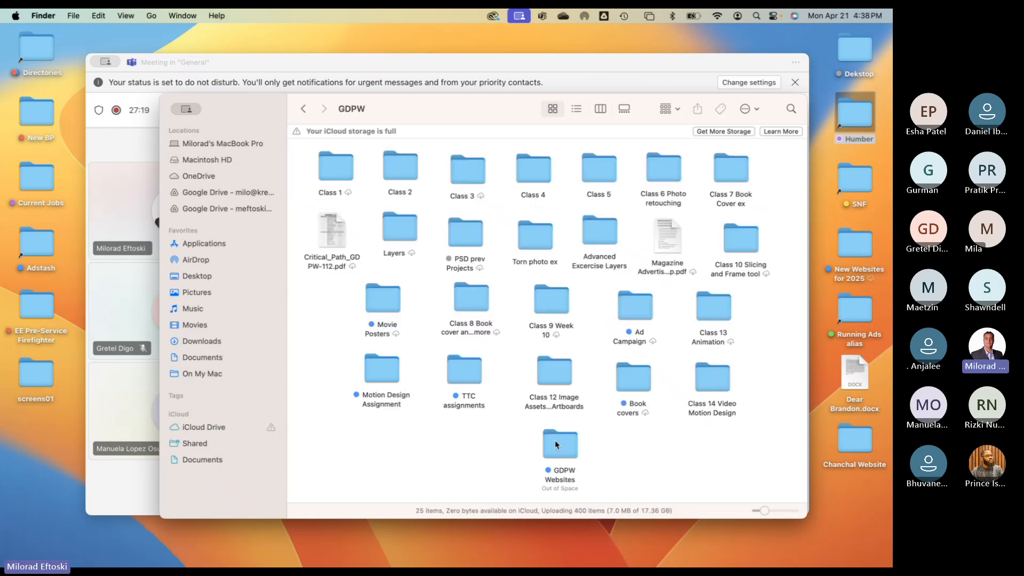
# - Open GDPW Websites and browse into two students' submission folders
pyautogui.doubleClick(555, 443)
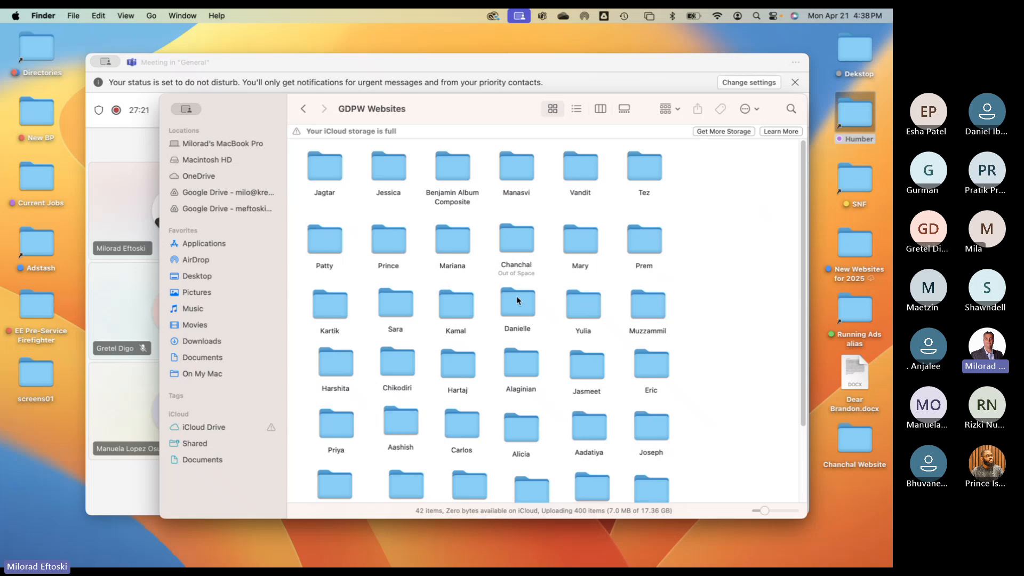
pyautogui.doubleClick(517, 300)
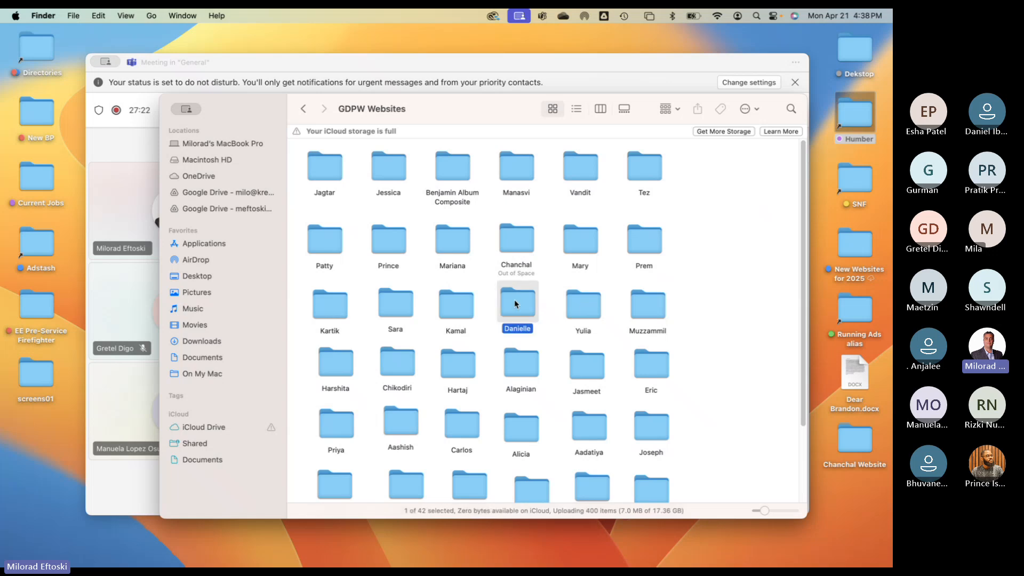
pyautogui.click(307, 111)
pyautogui.doubleClick(584, 315)
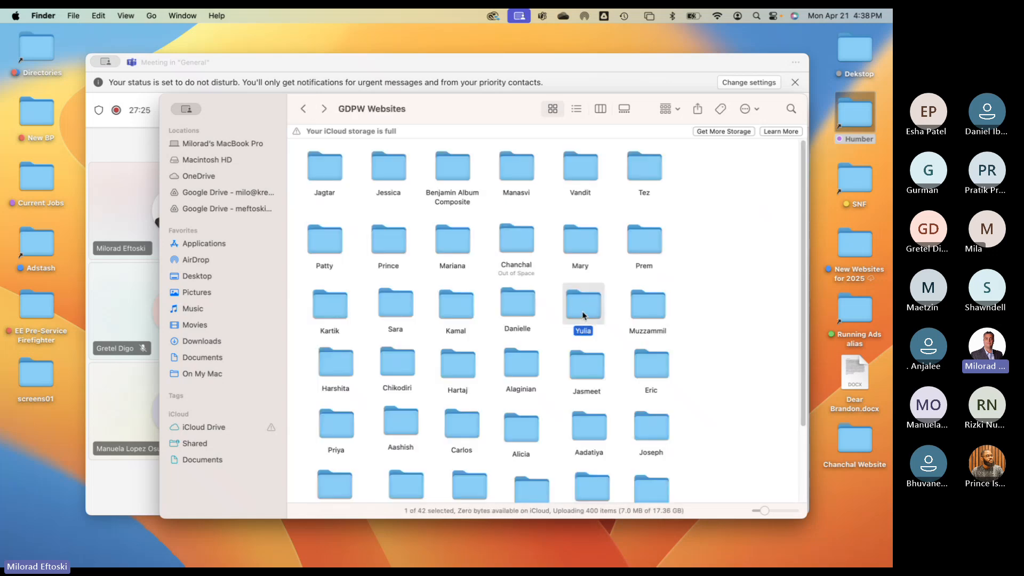
# - Quick Look the student's Composite Assignment 2 PSD and PDF
pyautogui.click(391, 168)
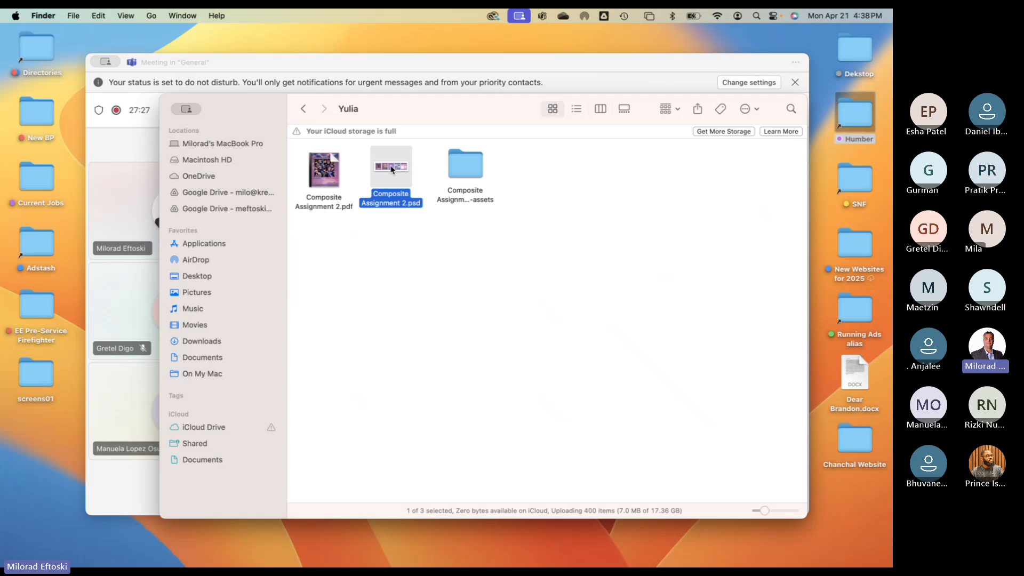
pyautogui.press('space')
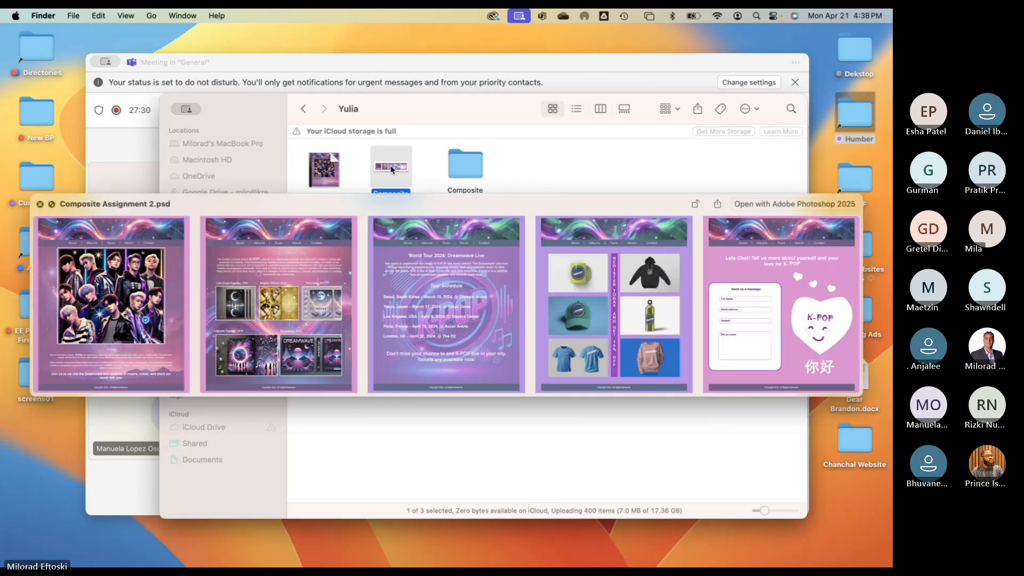
pyautogui.press('space')
pyautogui.click(326, 169)
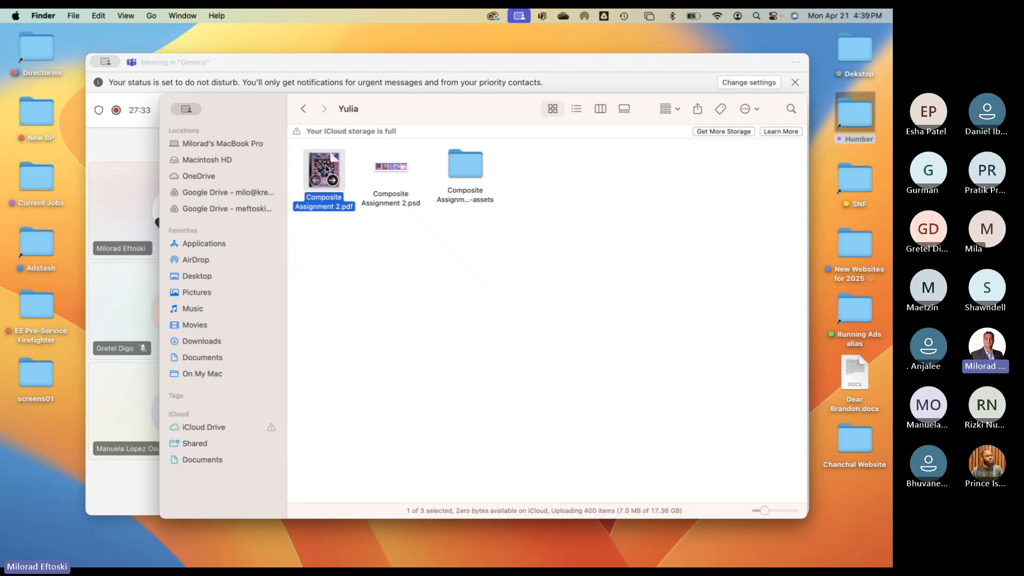
pyautogui.press('space')
pyautogui.scroll(-10, 435, 263)
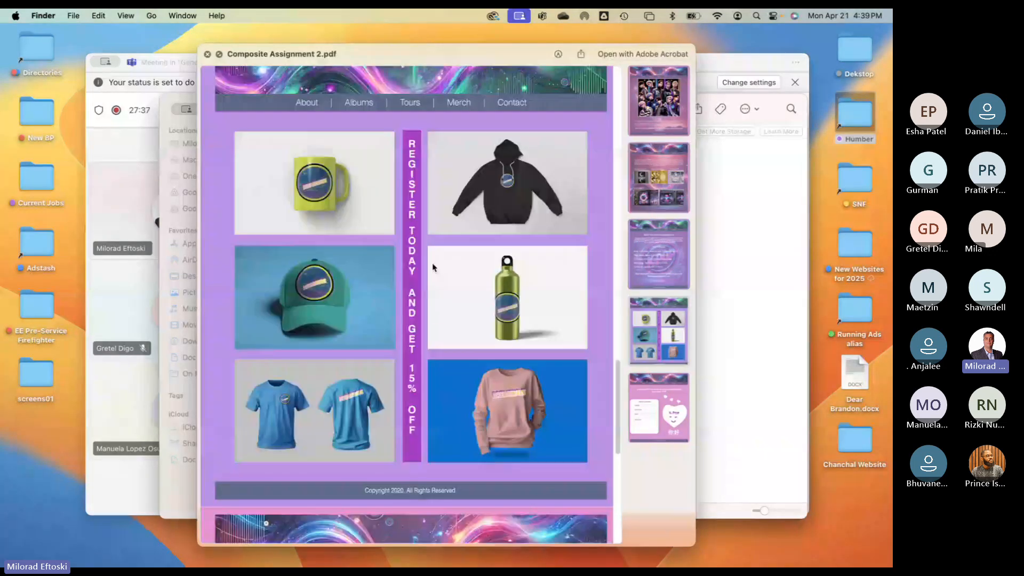
pyautogui.press('space')
pyautogui.press('Right')
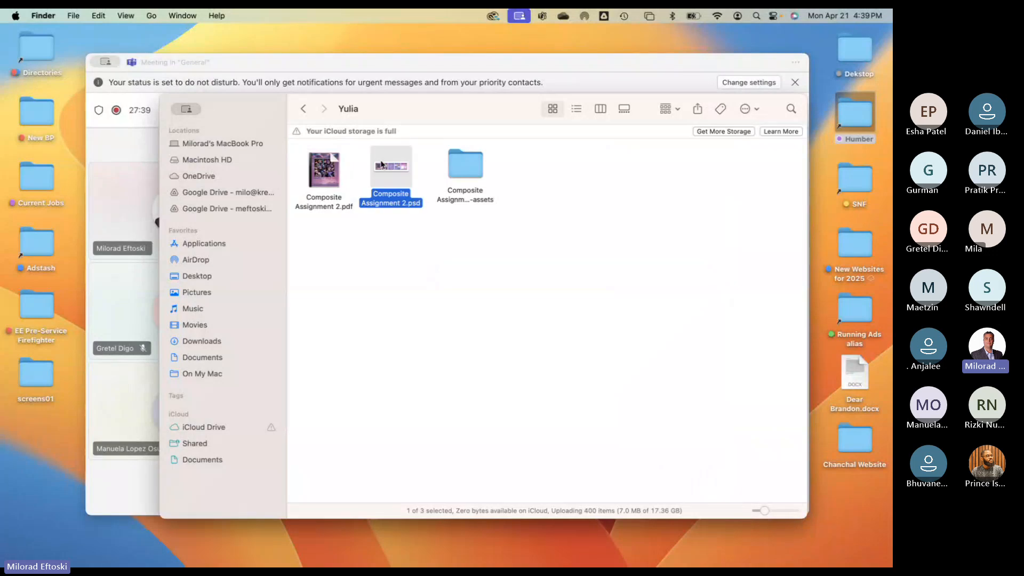
# - Open the Composite Assignment 2-assets folder and preview album1.jpg onward
pyautogui.click(465, 163)
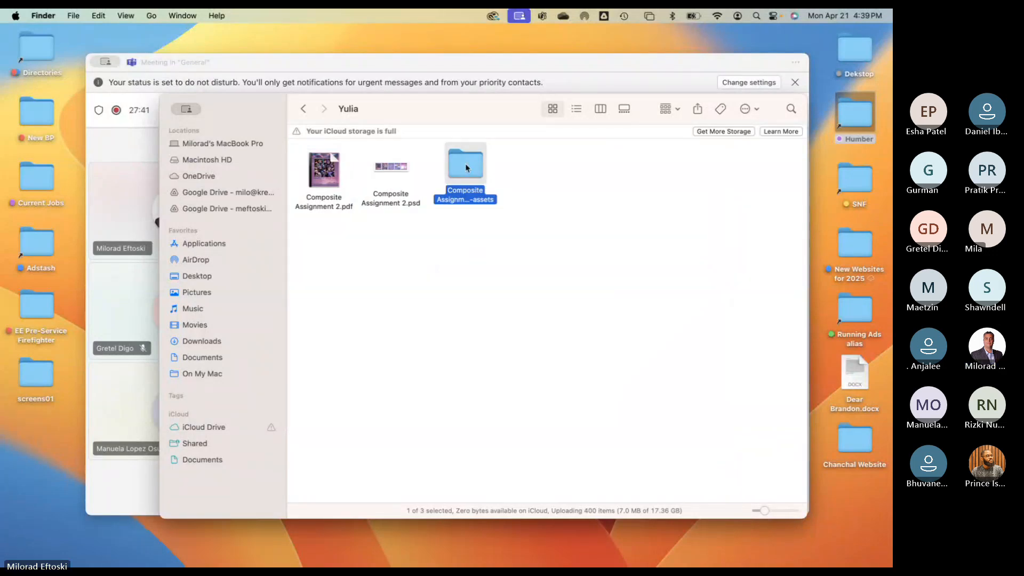
pyautogui.doubleClick(465, 163)
pyautogui.moveTo(710, 433); pyautogui.dragTo(287, 130)
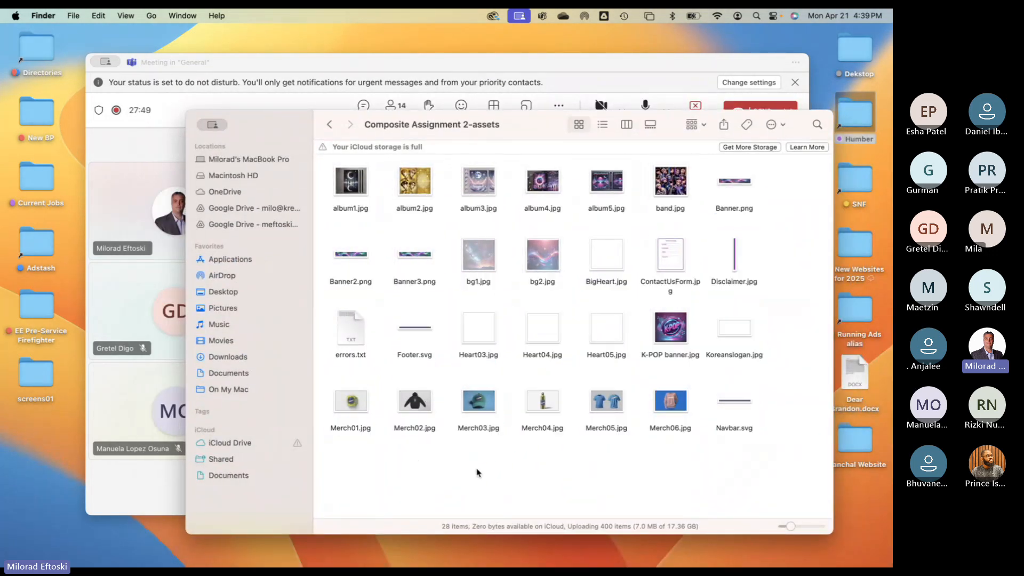
pyautogui.click(350, 184)
pyautogui.press('space')
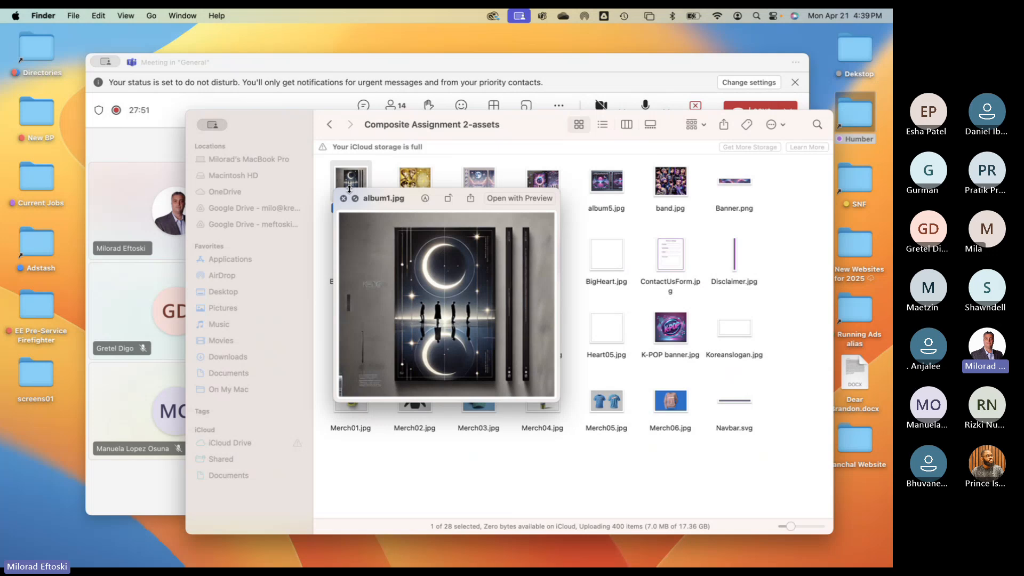
pyautogui.press('Right')
pyautogui.press('Right')
pyautogui.press('Right')
pyautogui.press('Right')
pyautogui.press('Right')
pyautogui.press('Right')
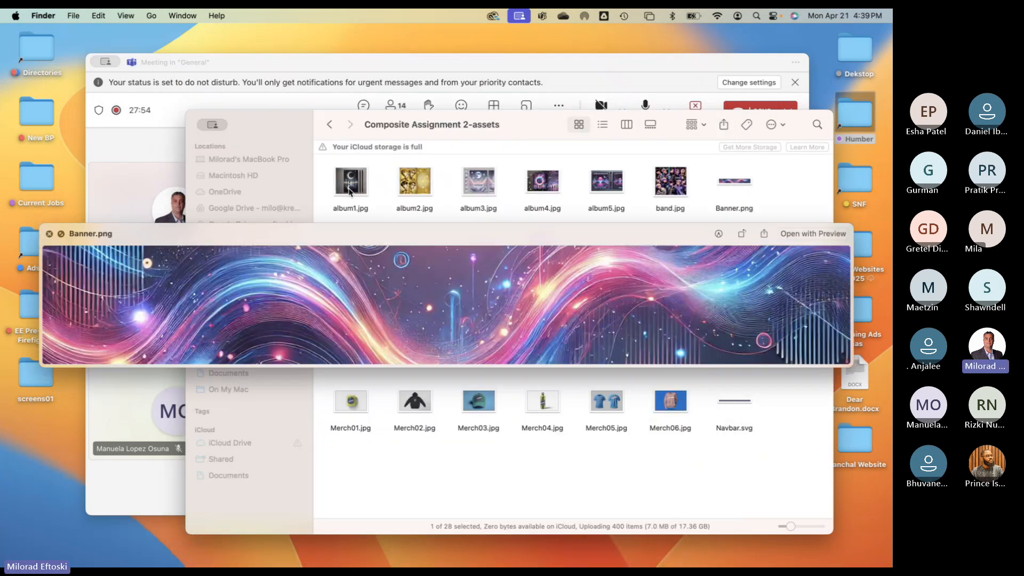
pyautogui.press('space')
# - Return to GDPW Websites, open the album composite submission, then come back
pyautogui.click(330, 124)
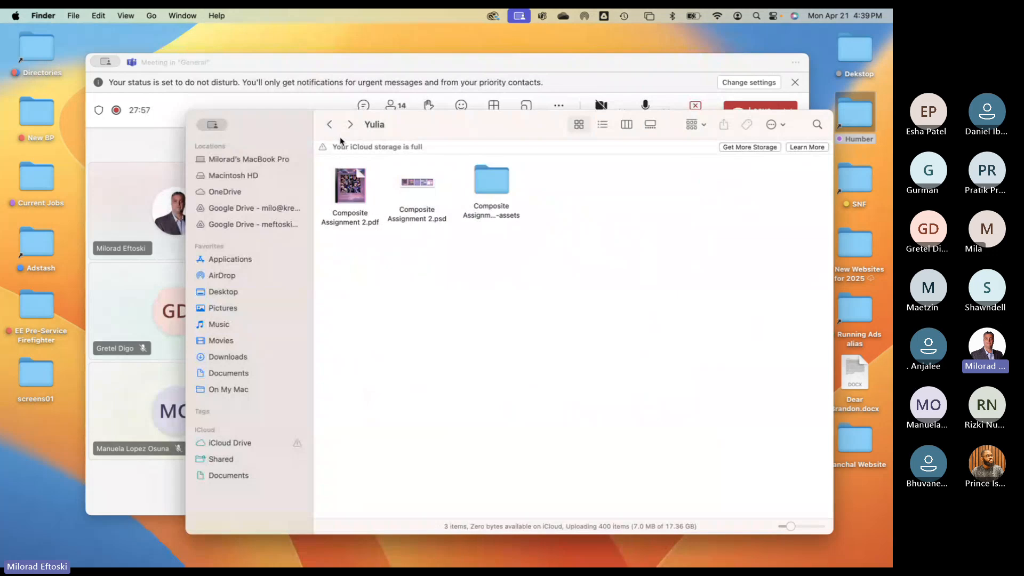
pyautogui.click(331, 127)
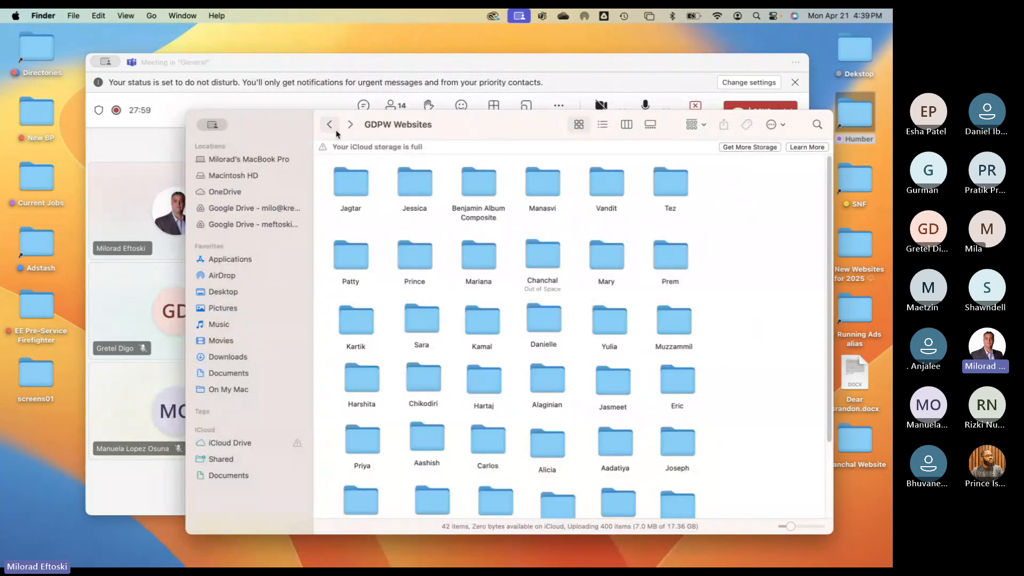
pyautogui.doubleClick(469, 185)
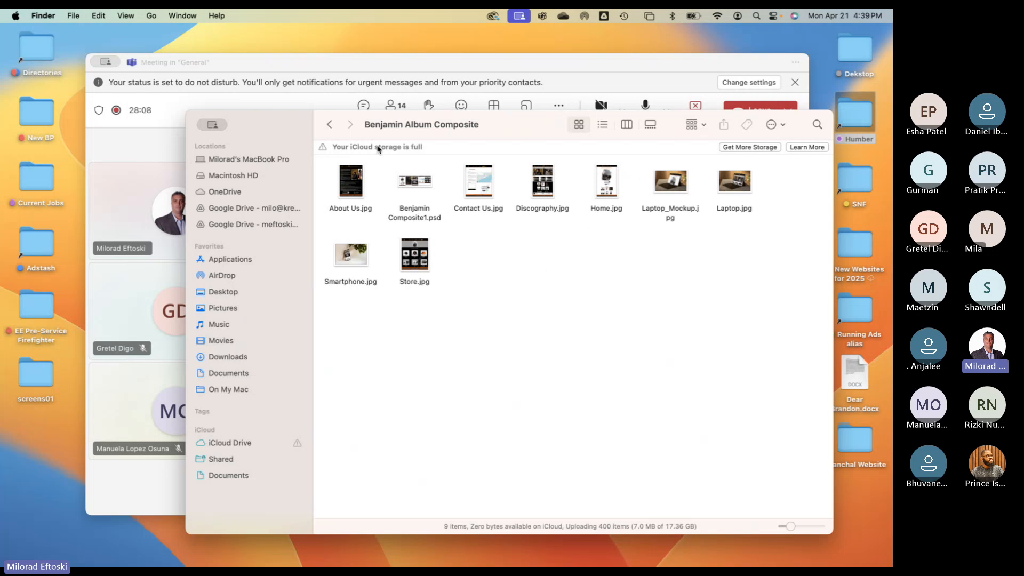
pyautogui.click(330, 125)
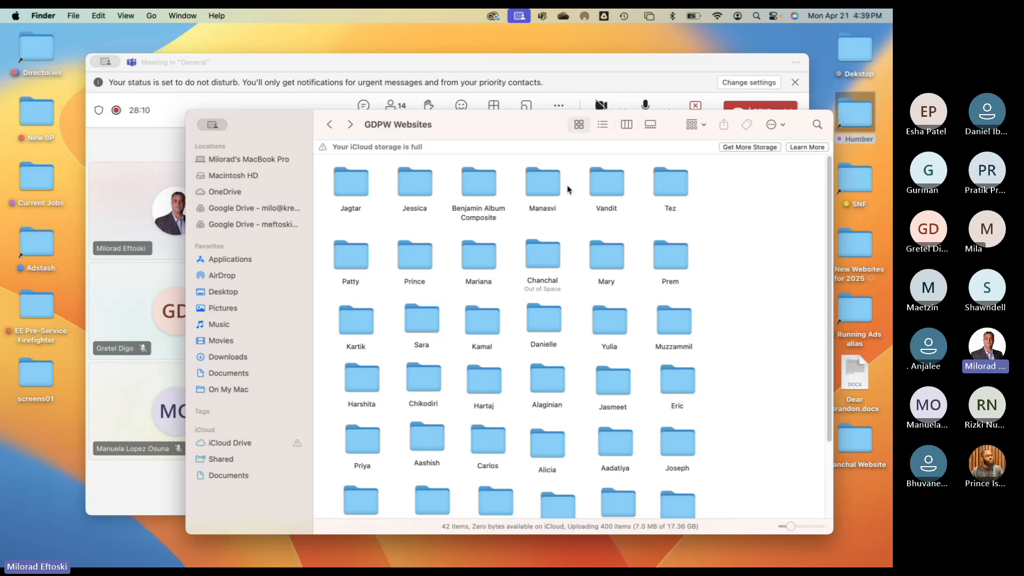
# - Browse into the humanoid website student's folder and its humanoid-assets subfolder
pyautogui.doubleClick(539, 185)
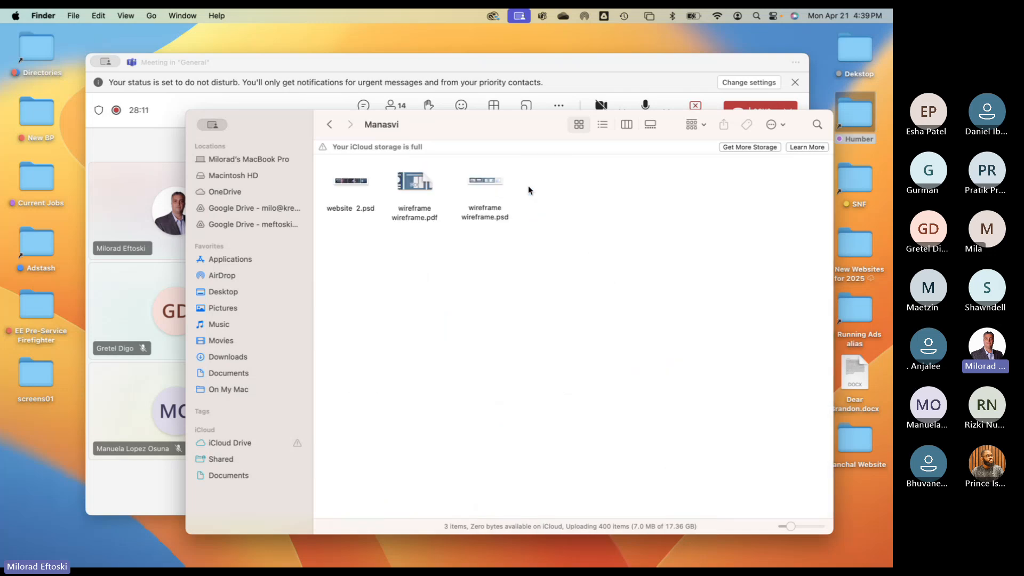
pyautogui.press('super+bracketleft')
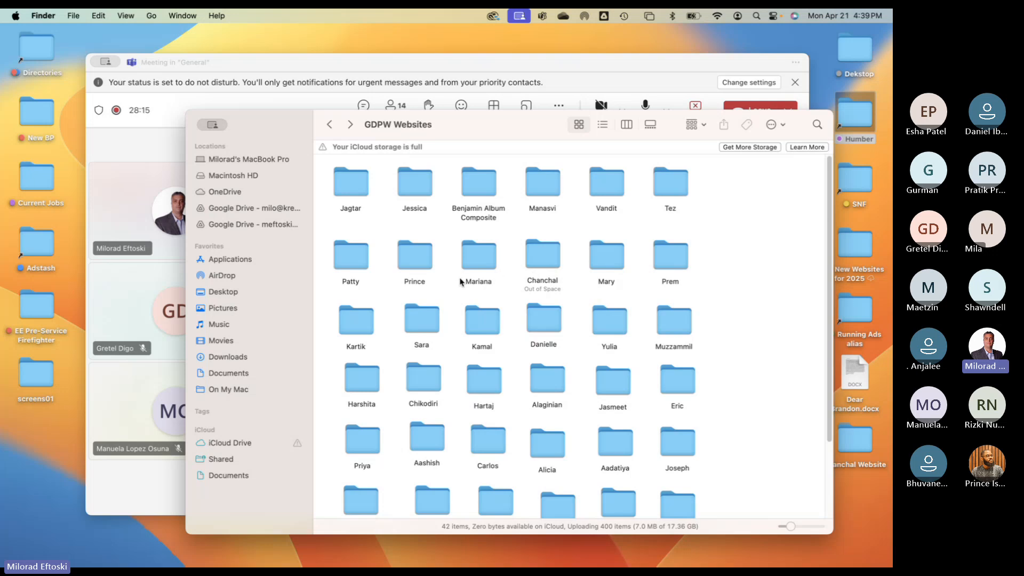
pyautogui.doubleClick(359, 325)
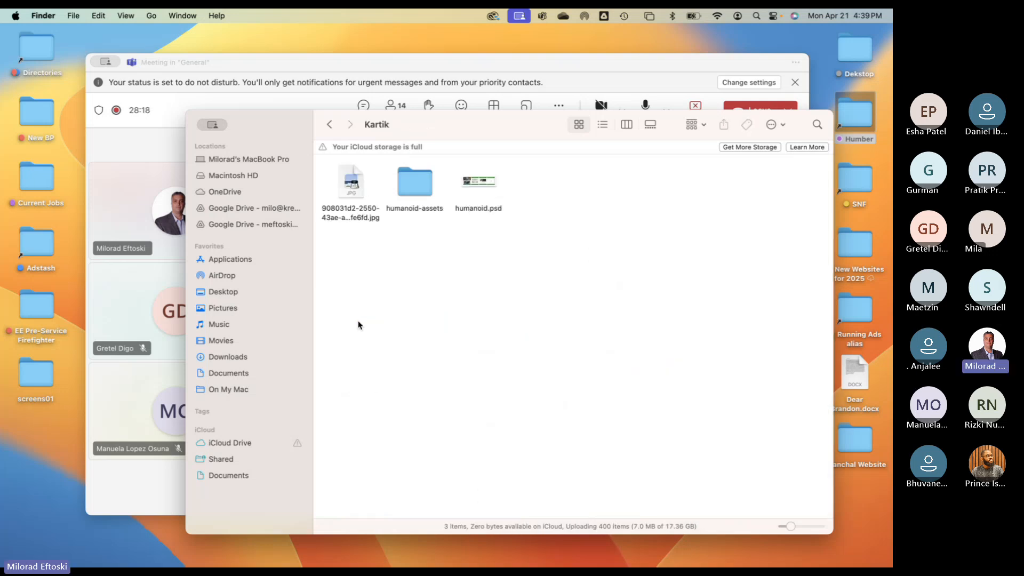
pyautogui.doubleClick(417, 182)
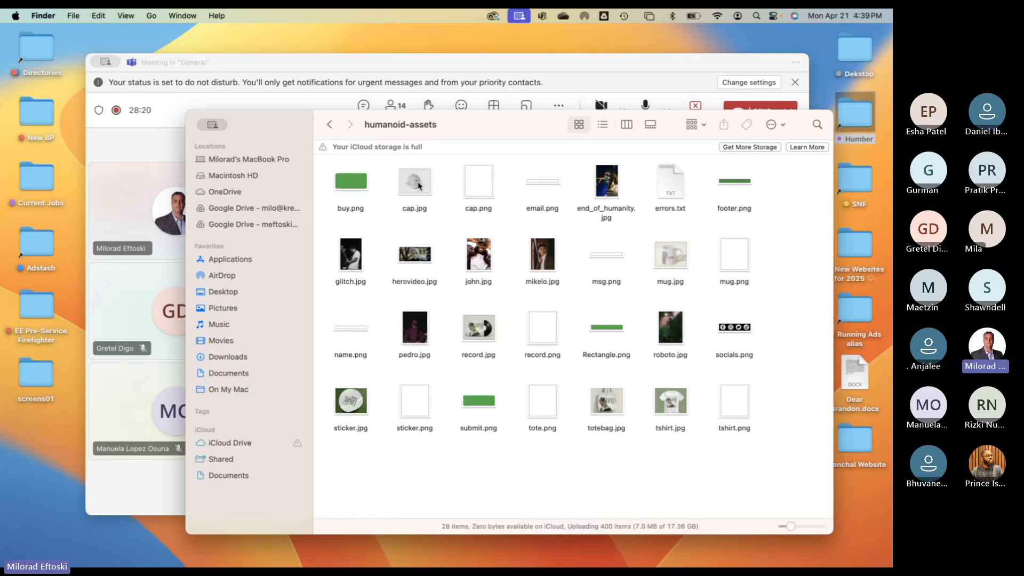
# - Quick Look humanoid.psd's web page mockups and the laptop mockup jpg
pyautogui.click(329, 125)
pyautogui.click(479, 180)
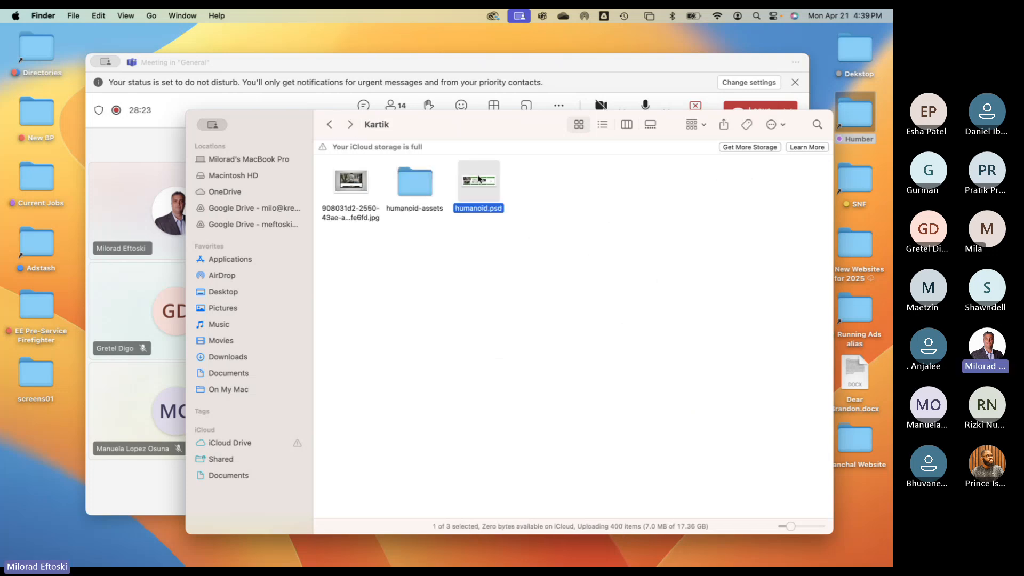
pyautogui.press('space')
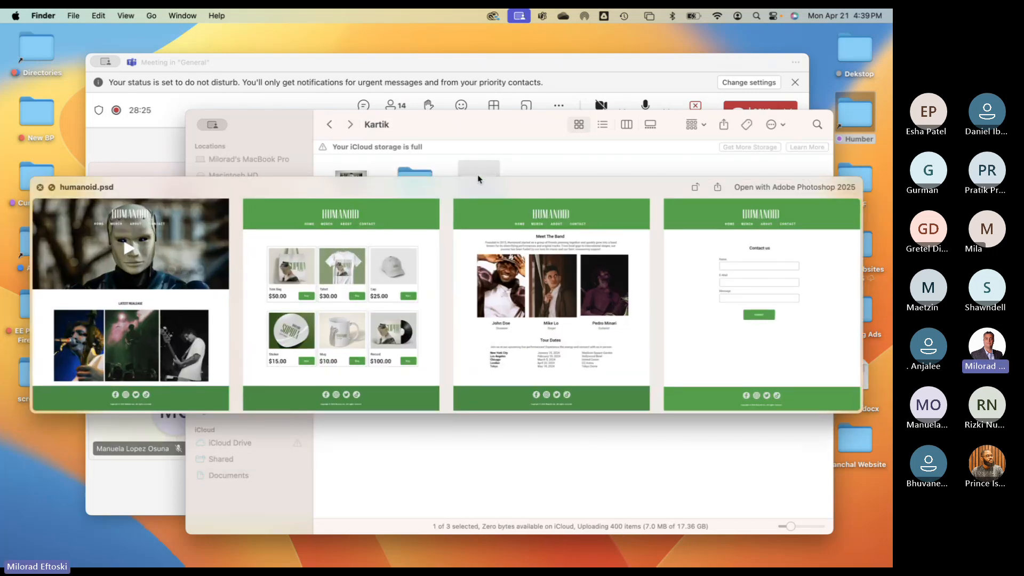
pyautogui.press('space')
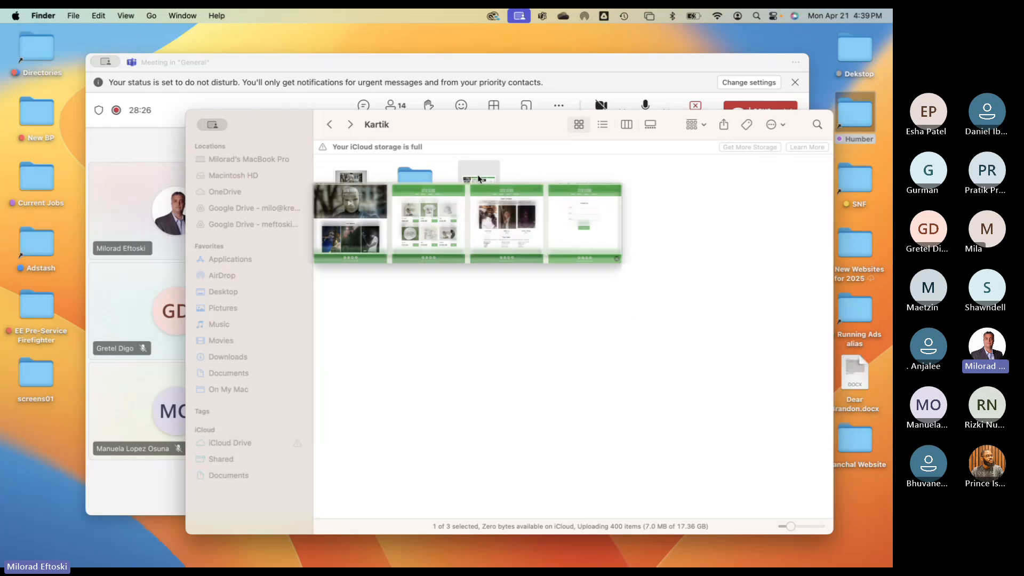
pyautogui.click(361, 182)
pyautogui.press('space')
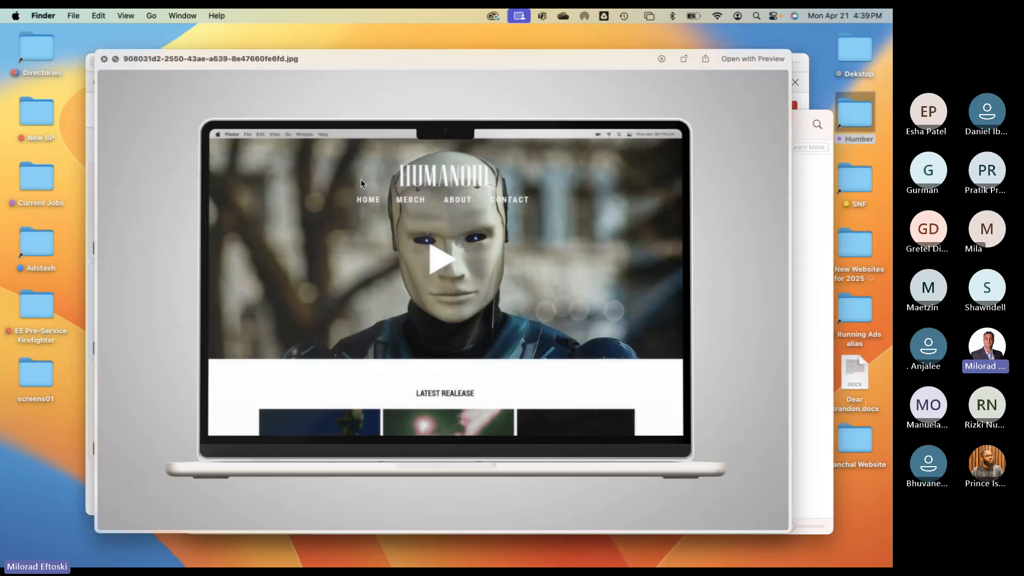
pyautogui.press('space')
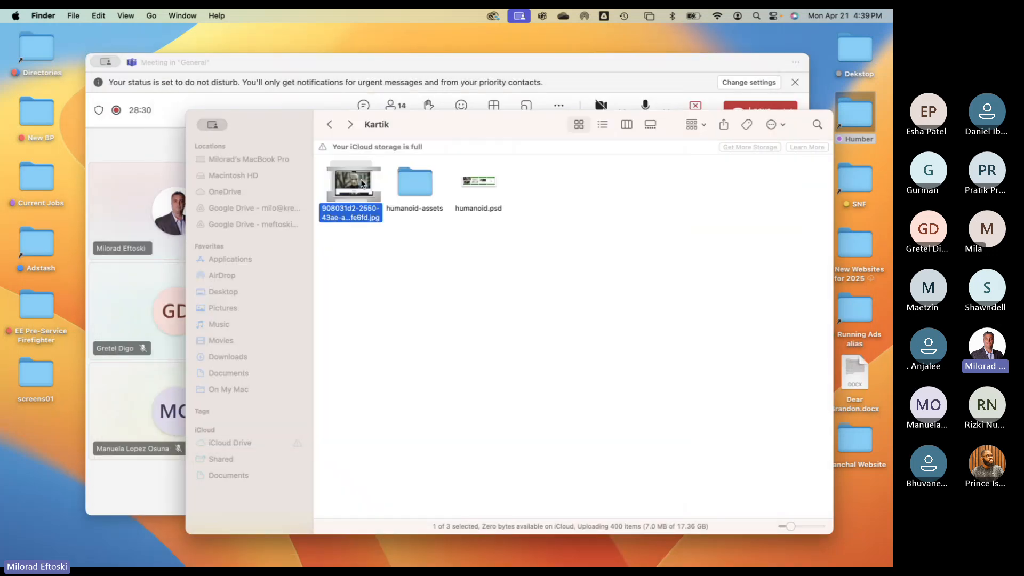
# - Return to the GDPW Websites list, close Finder, and nudge the Teams meeting window
pyautogui.click(462, 274)
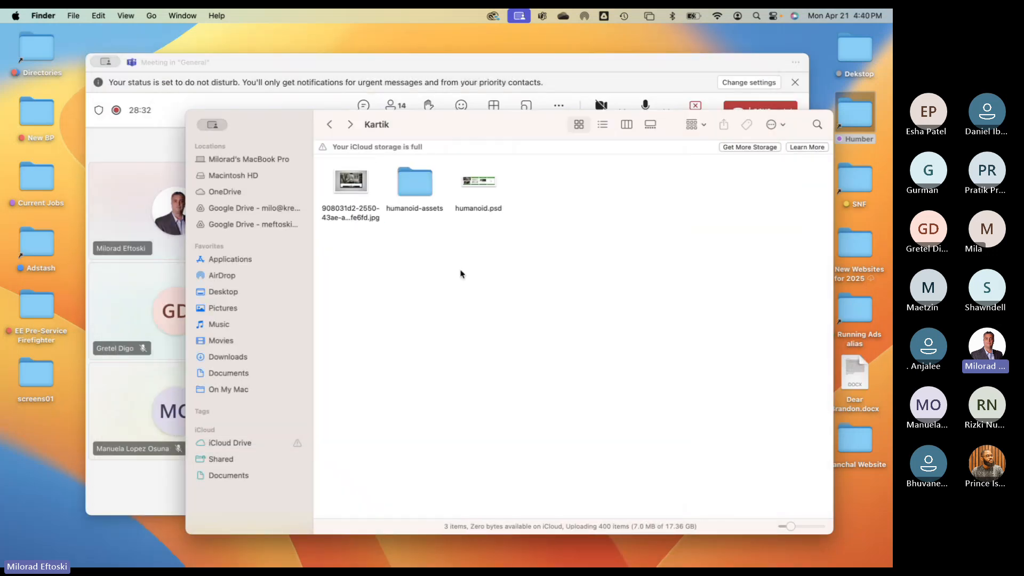
pyautogui.click(330, 124)
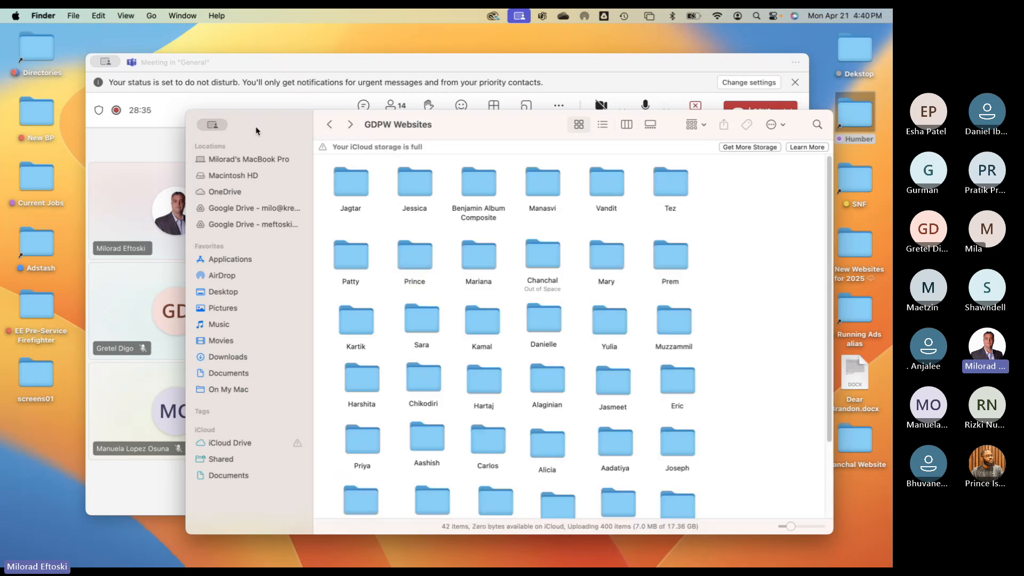
pyautogui.press('super+w')
pyautogui.moveTo(281, 66); pyautogui.dragTo(271, 64)
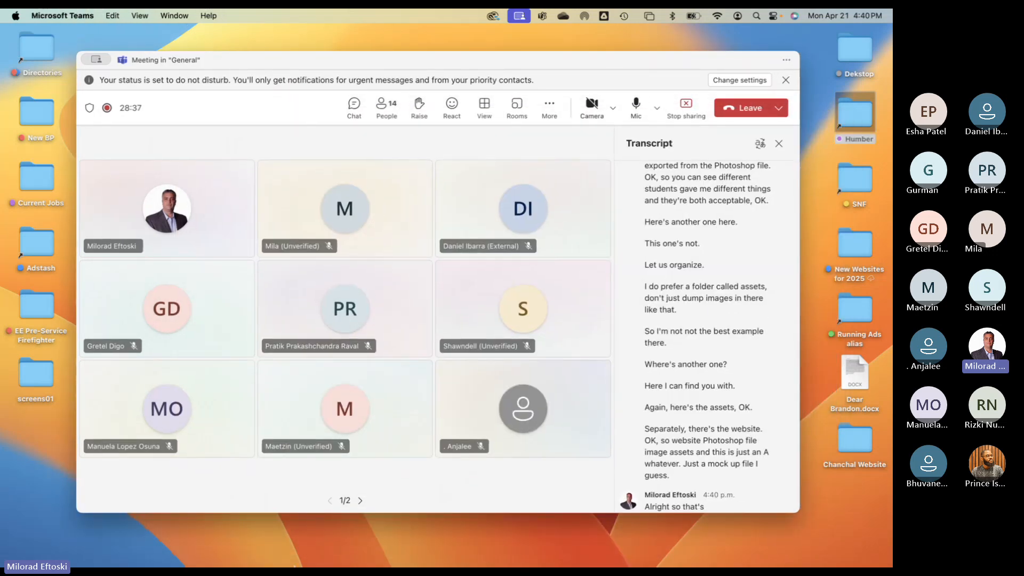
# - In Chrome's Adobe Photoshop course tab, follow the Youtube Channel for the Video Lectures link
pyautogui.moveTo(158, 561)
pyautogui.click(130, 552)
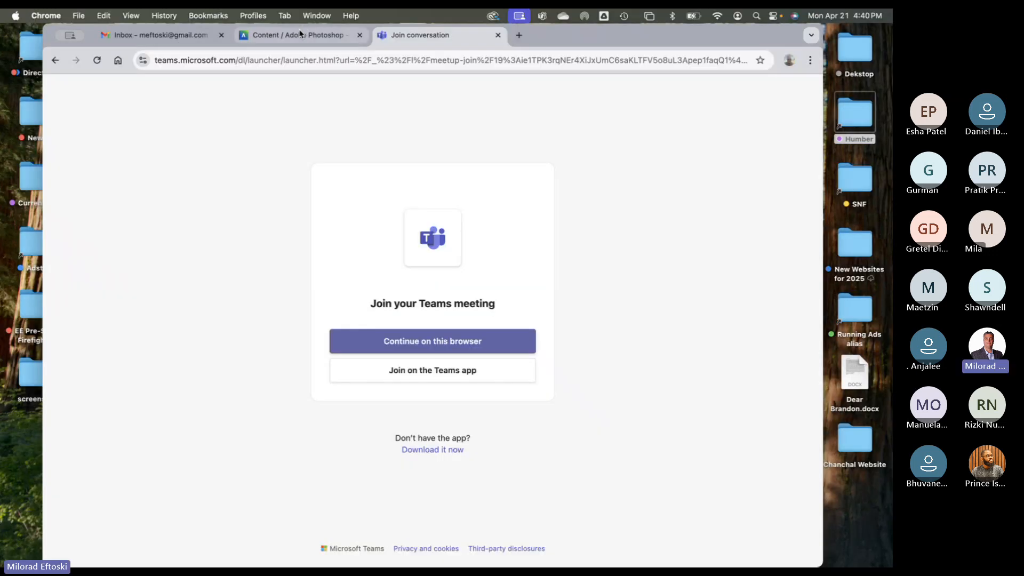
pyautogui.click(300, 34)
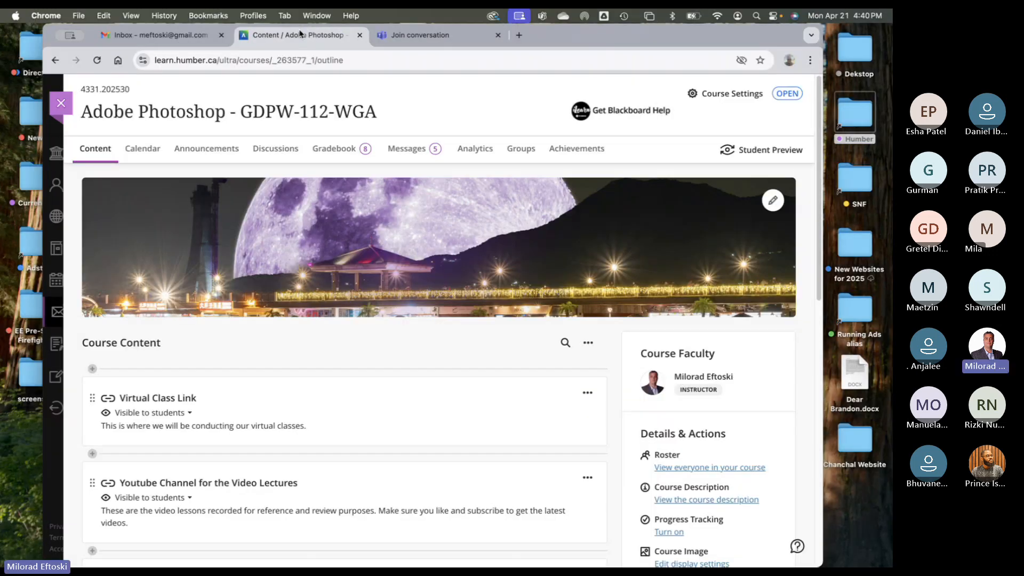
pyautogui.click(363, 490)
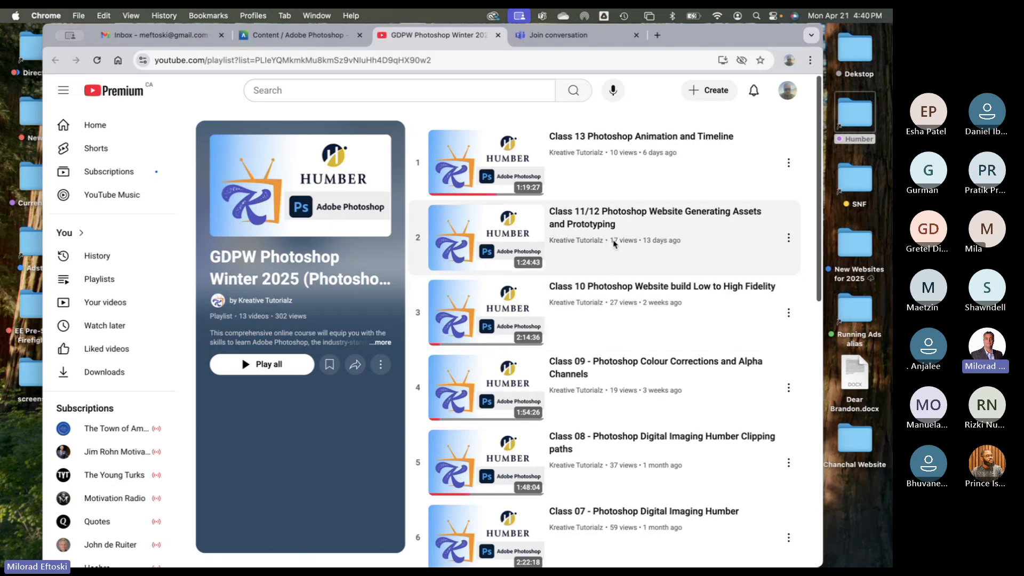
# - Visit the Kreative Tutorialz channel, go back to the playlist, then return to the Blackboard tab
pyautogui.click(576, 241)
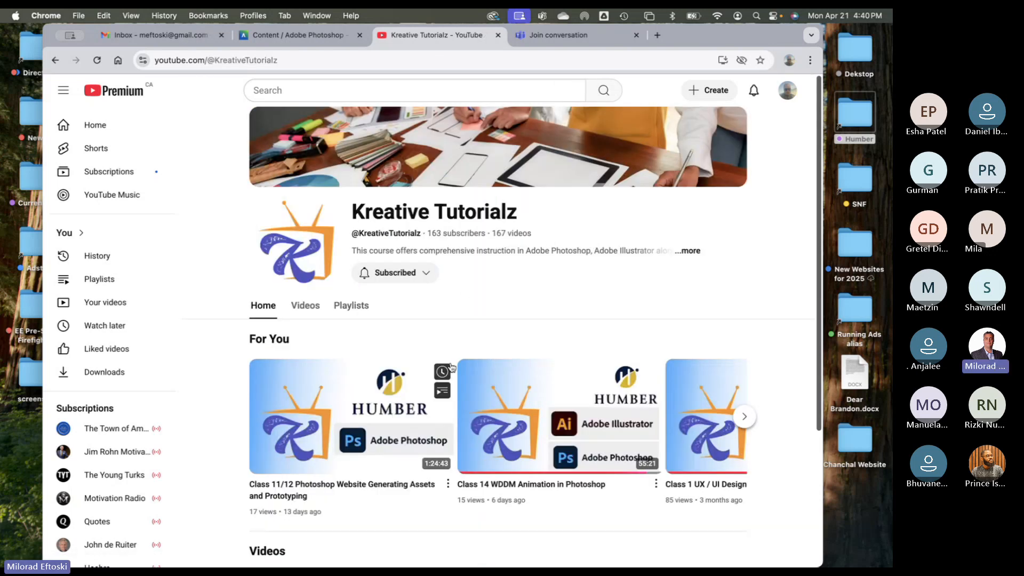
pyautogui.click(55, 61)
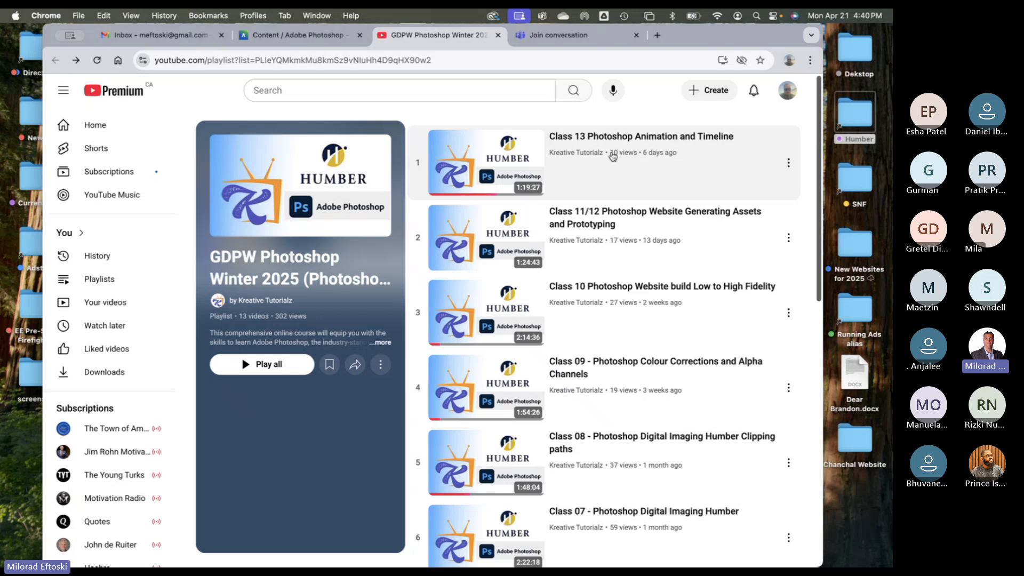
pyautogui.press('super+Tab')
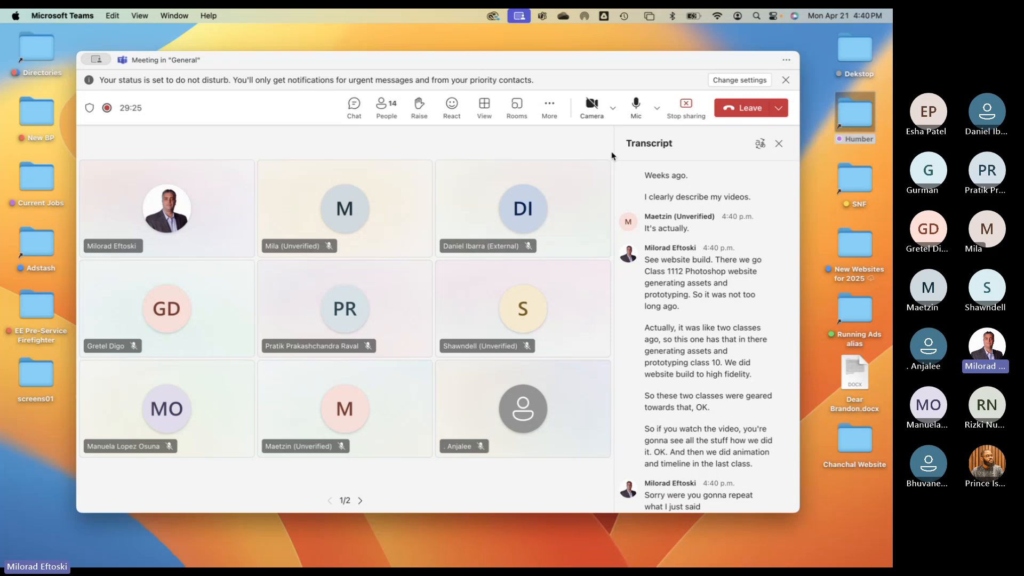
pyautogui.press('super+Tab')
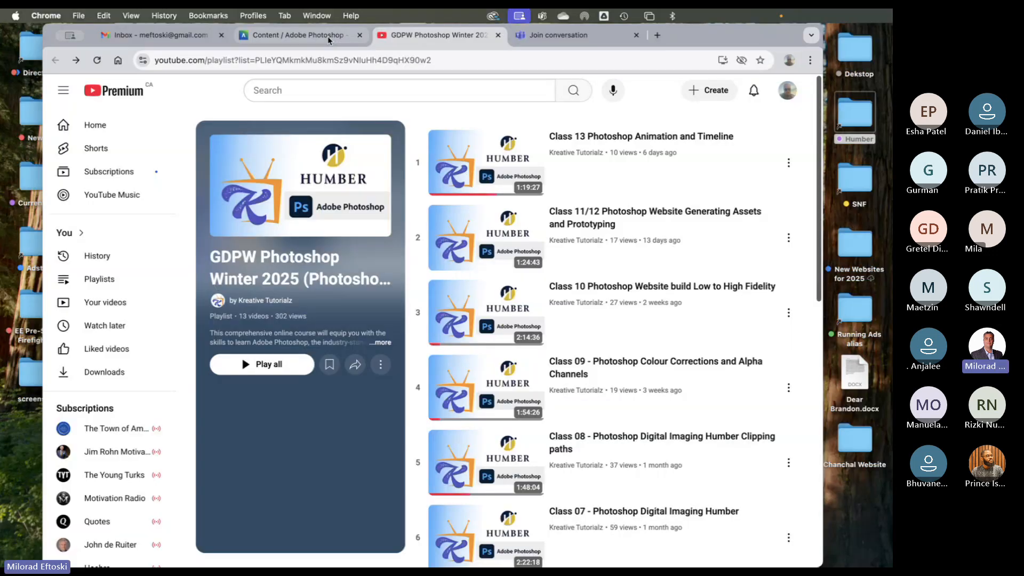
pyautogui.hotkey('ctrl', 'shift', 'Tab')
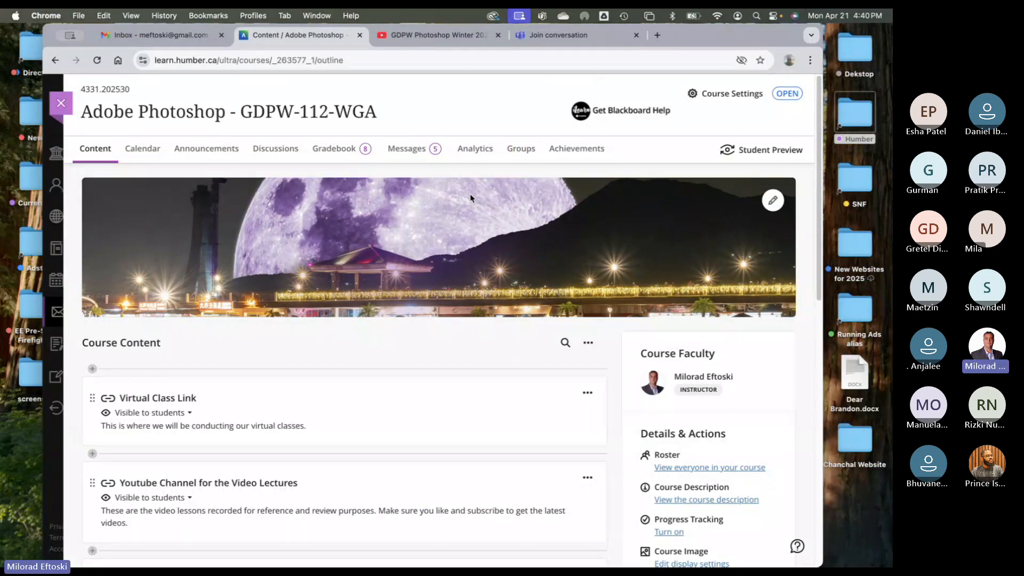
# - Expand Composite Assignments to reveal Assignment 01 (due 3/10/25) and Assignment 2 (due 4/21/25)
pyautogui.scroll(-10, 366, 302)
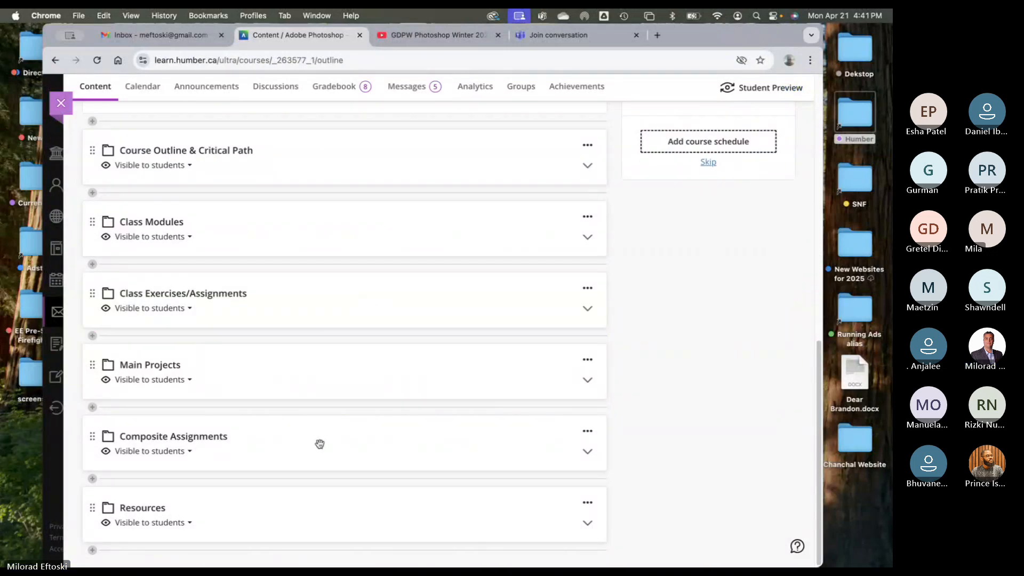
pyautogui.click(356, 426)
pyautogui.scroll(-3, 355, 426)
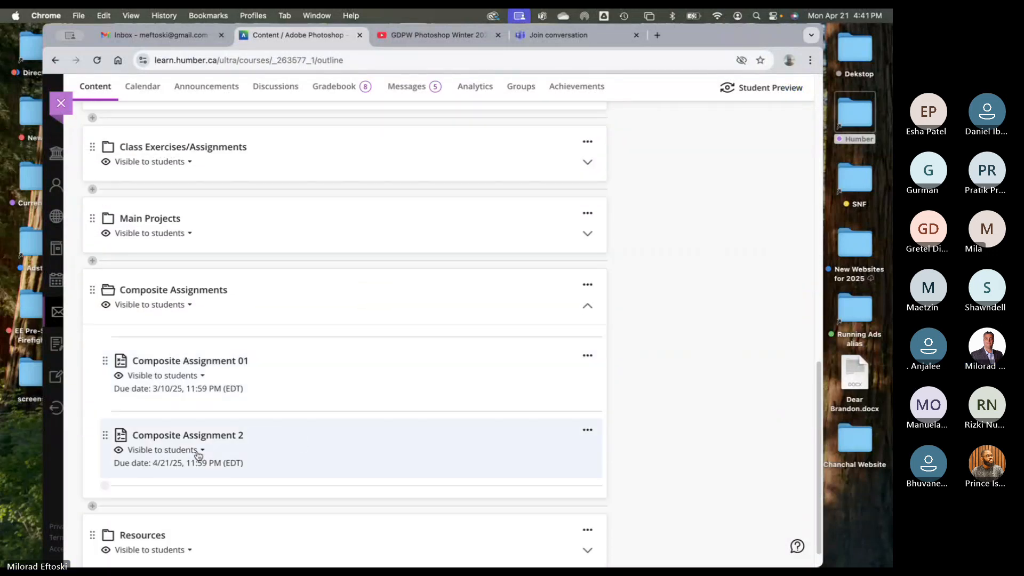
pyautogui.scroll(-1, 198, 452)
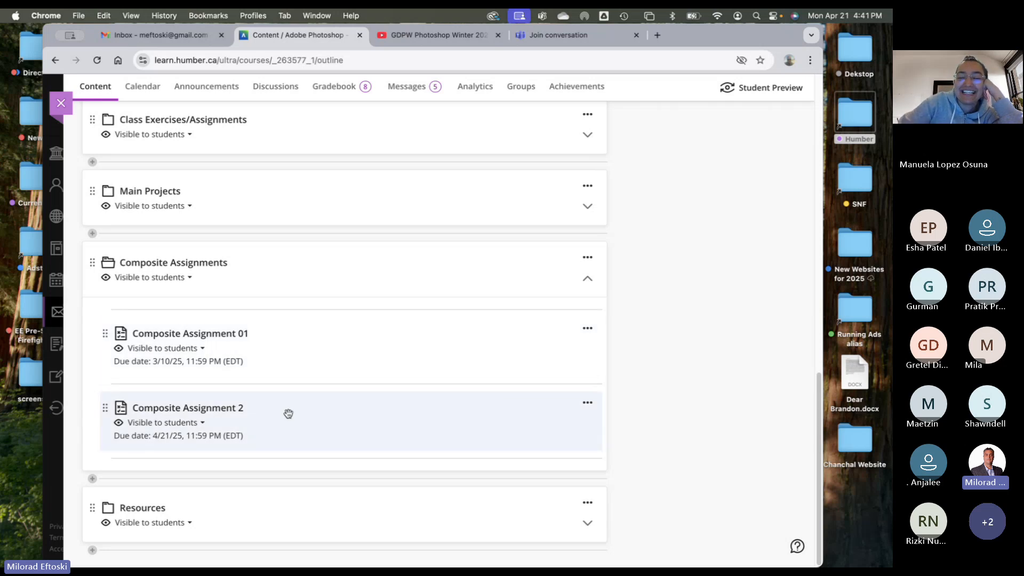
# - Collapse Composite Assignments and briefly expand then collapse Main Projects
pyautogui.click(322, 272)
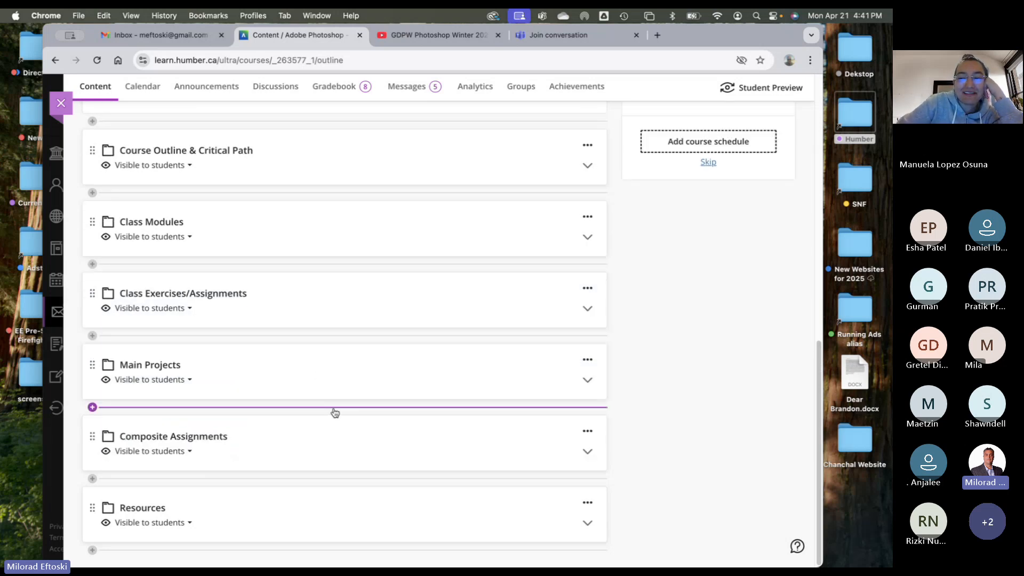
pyautogui.click(347, 376)
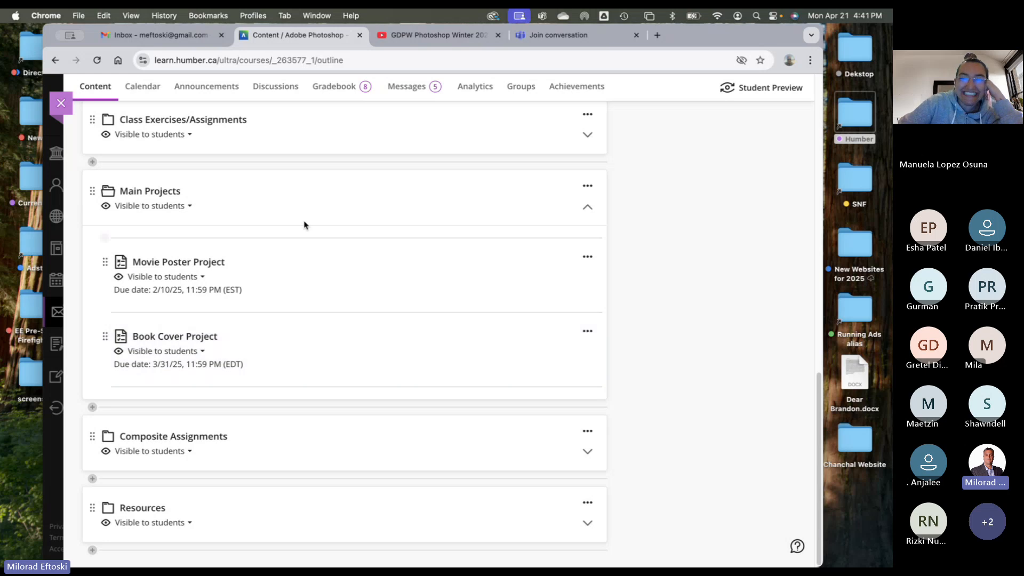
pyautogui.click(310, 211)
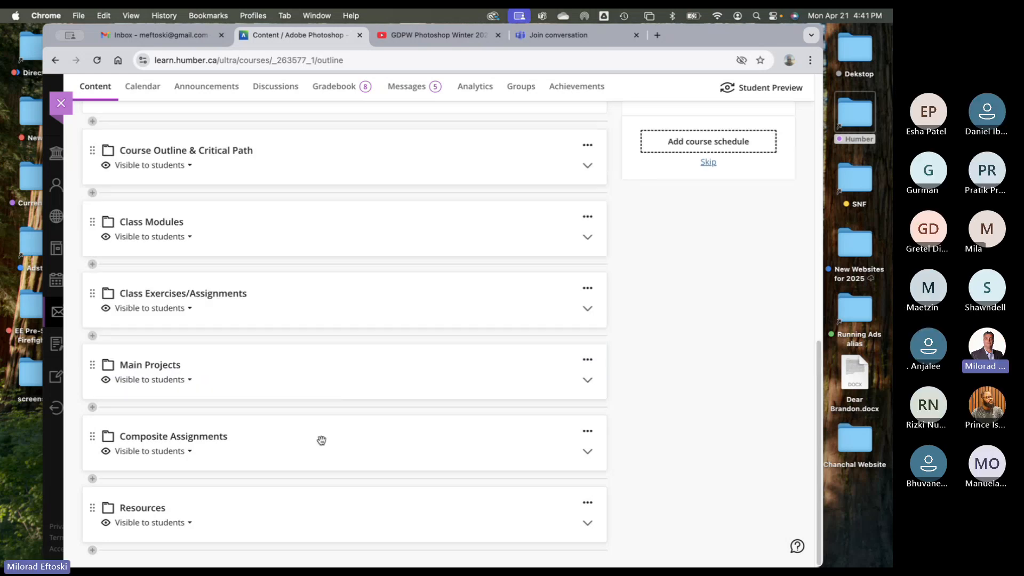
# - Look through Class Exercises/Assignments, collapse it, and widen the Chrome window slightly
pyautogui.click(331, 304)
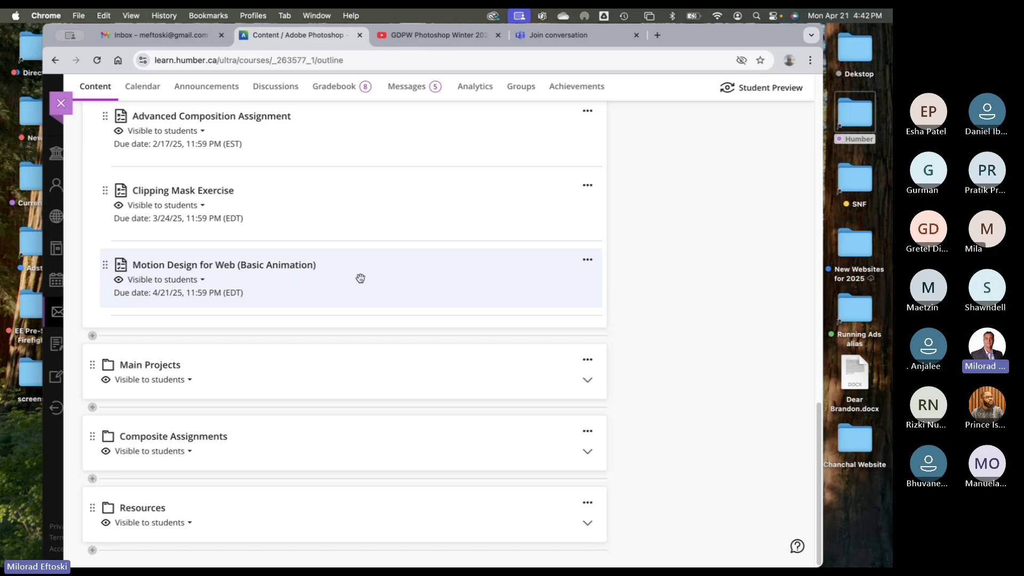
pyautogui.scroll(5, 384, 275)
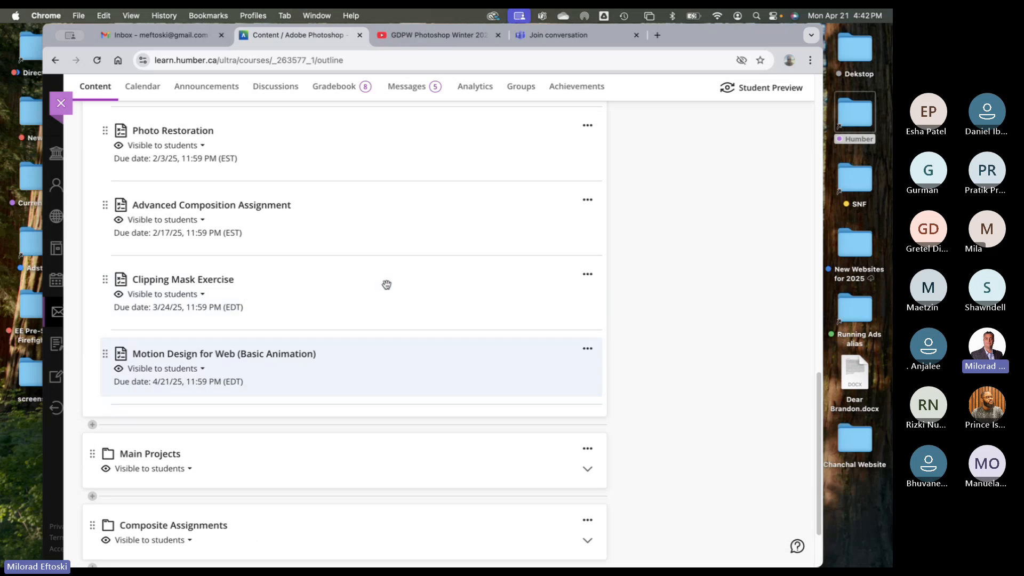
pyautogui.scroll(3, 384, 245)
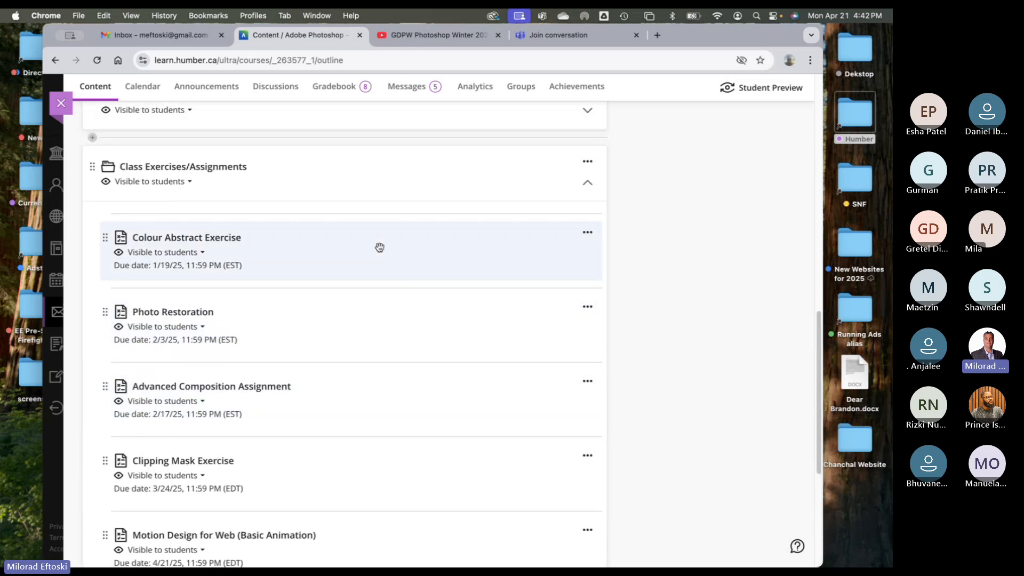
pyautogui.click(359, 223)
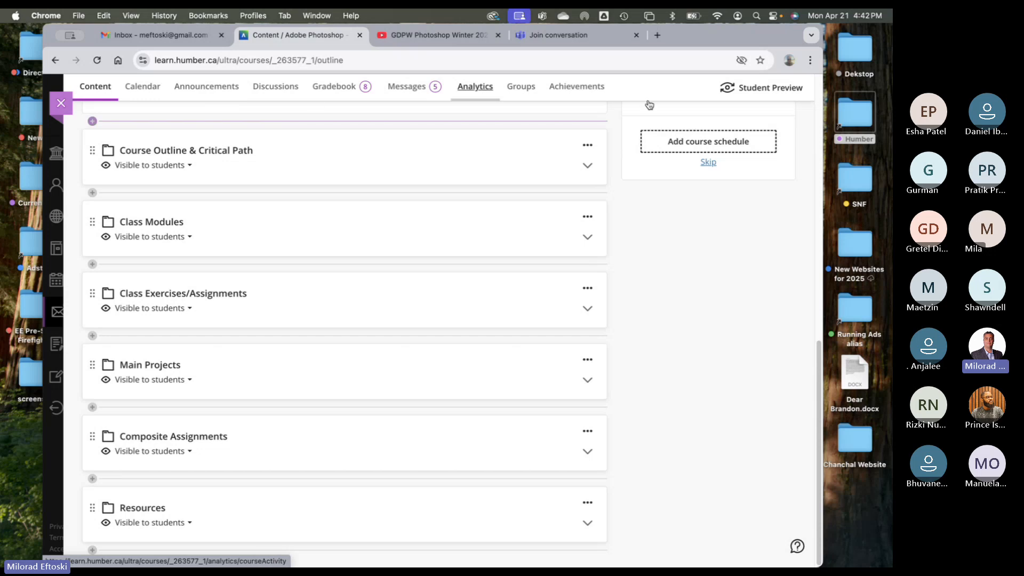
pyautogui.moveTo(823, 155); pyautogui.dragTo(842, 156)
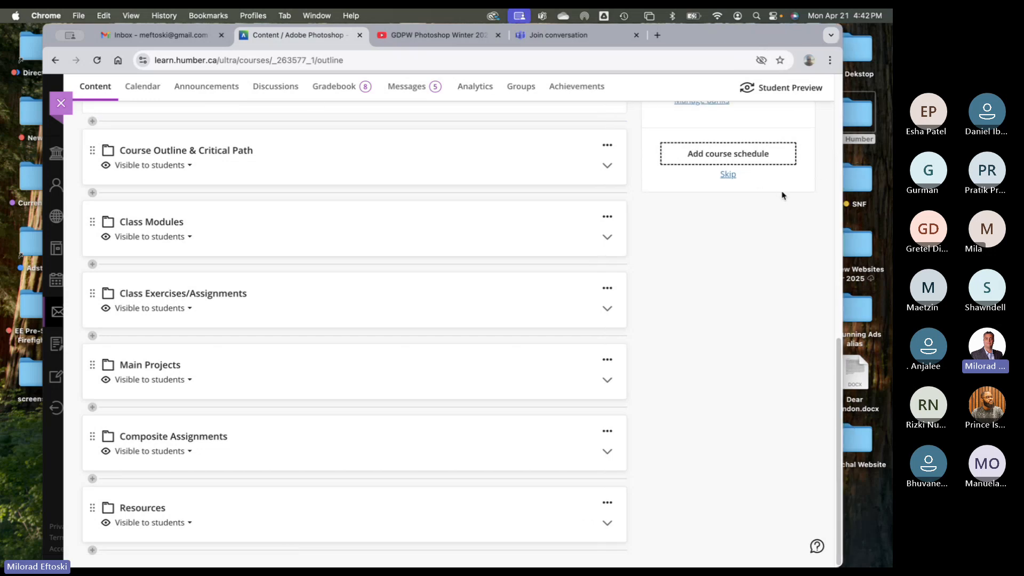
# - Navigate Humber > Courses 2024 > Fall 2024 > GDPW and select the GDPW Websites folder
pyautogui.doubleClick(853, 115)
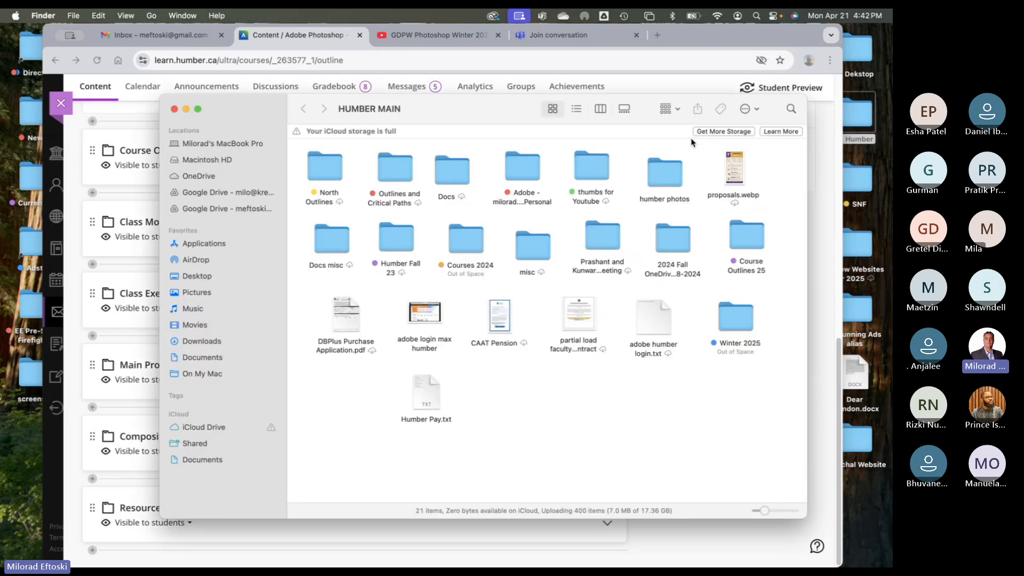
pyautogui.moveTo(466, 113); pyautogui.dragTo(458, 112)
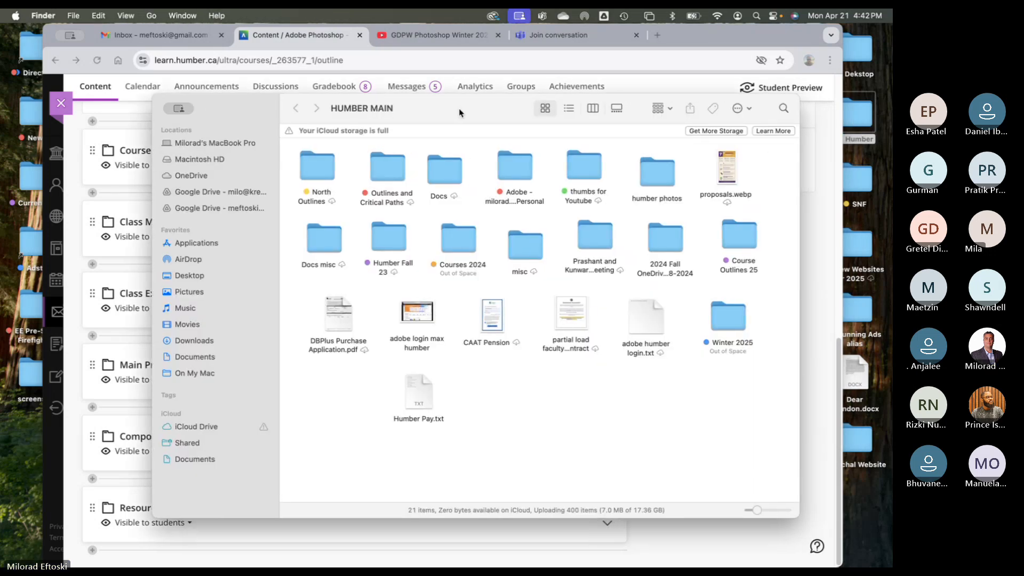
pyautogui.hotkey('ctrl', 'Right')
pyautogui.hotkey('ctrl', 'Left')
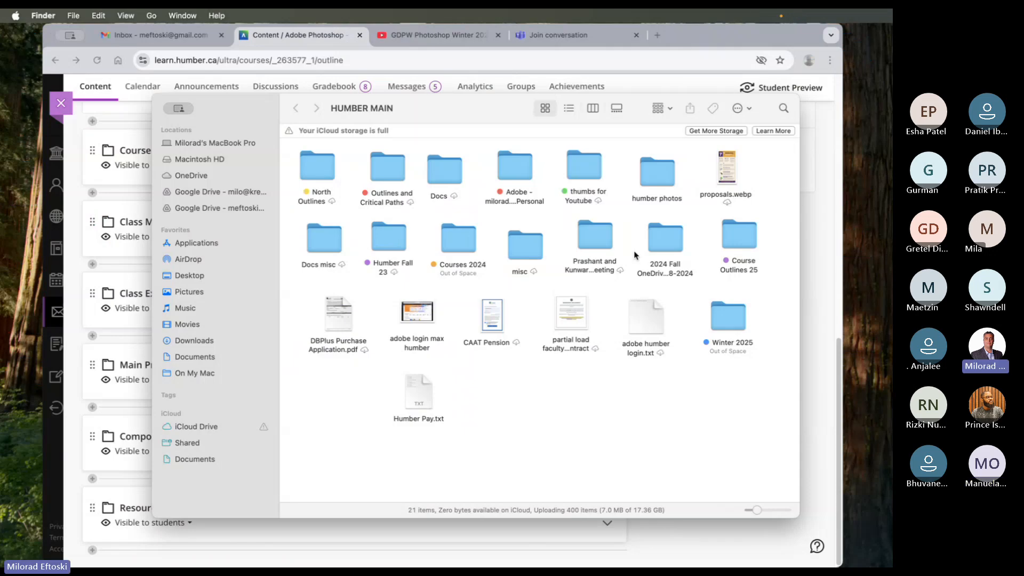
pyautogui.doubleClick(454, 239)
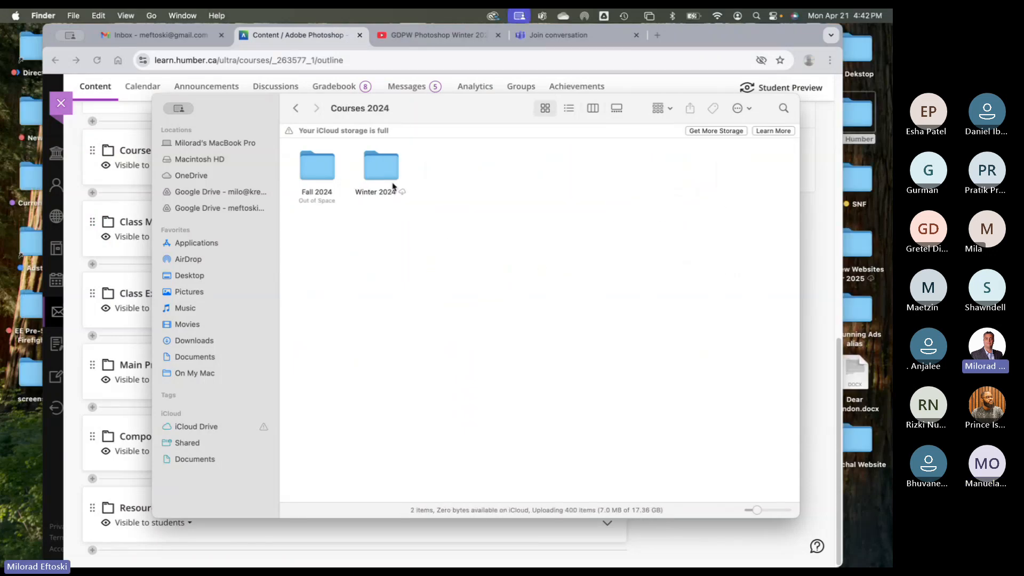
pyautogui.doubleClick(332, 169)
pyautogui.doubleClick(380, 185)
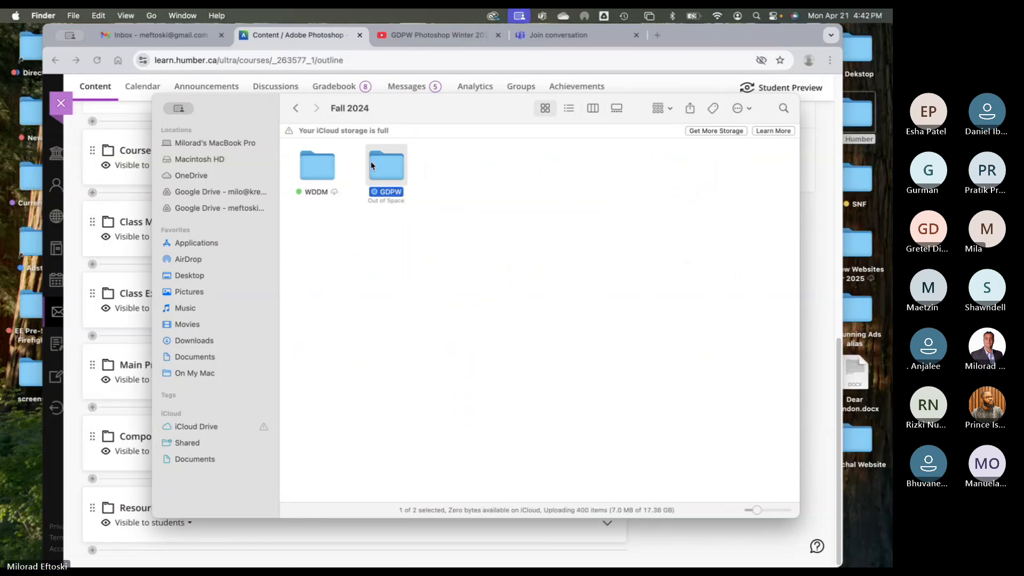
pyautogui.moveTo(450, 114); pyautogui.dragTo(374, 101)
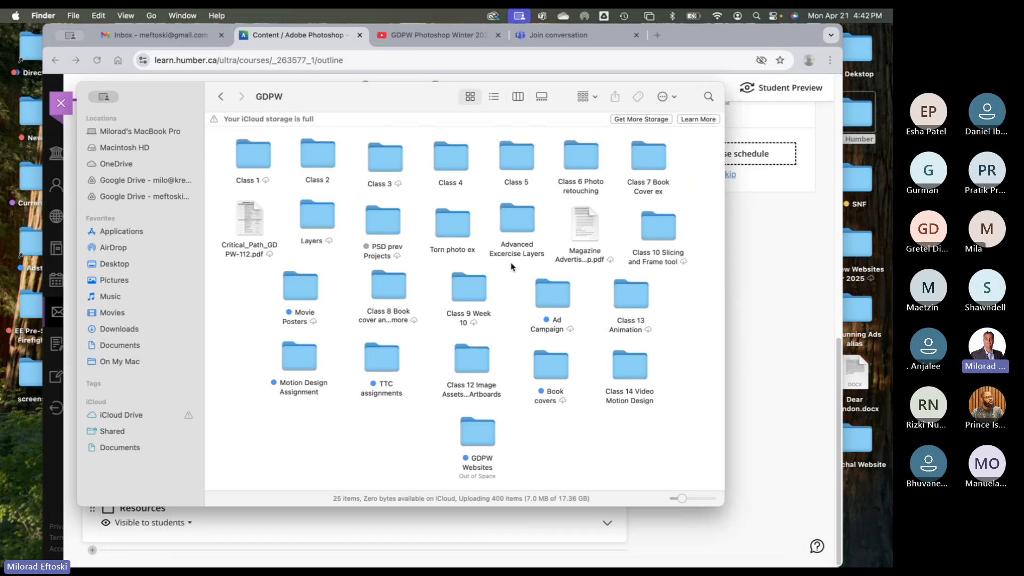
pyautogui.click(483, 432)
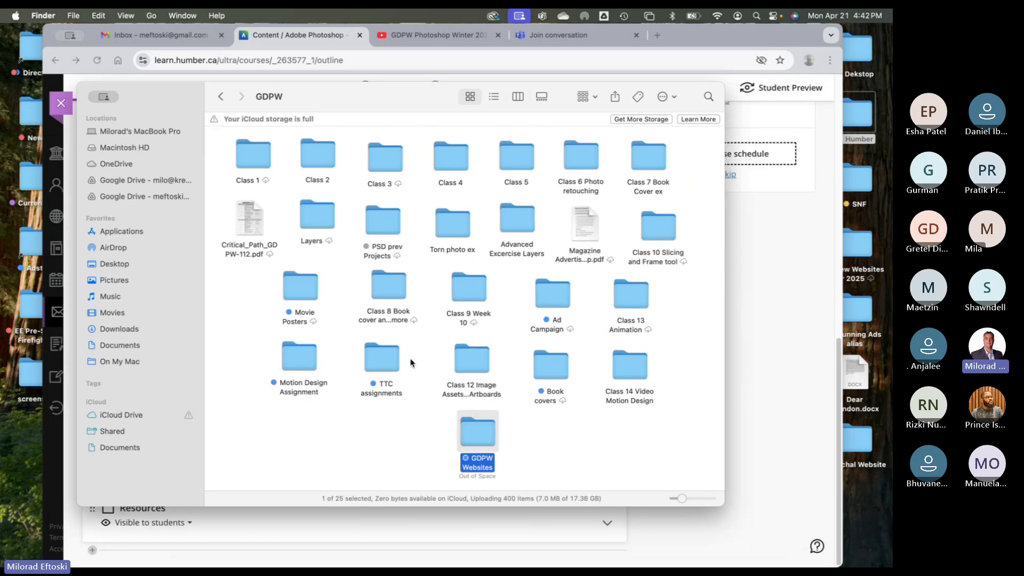
# - Open Motion Design Assignment and Quick Look the first two students' GIF animations
pyautogui.click(313, 355)
pyautogui.doubleClick(313, 355)
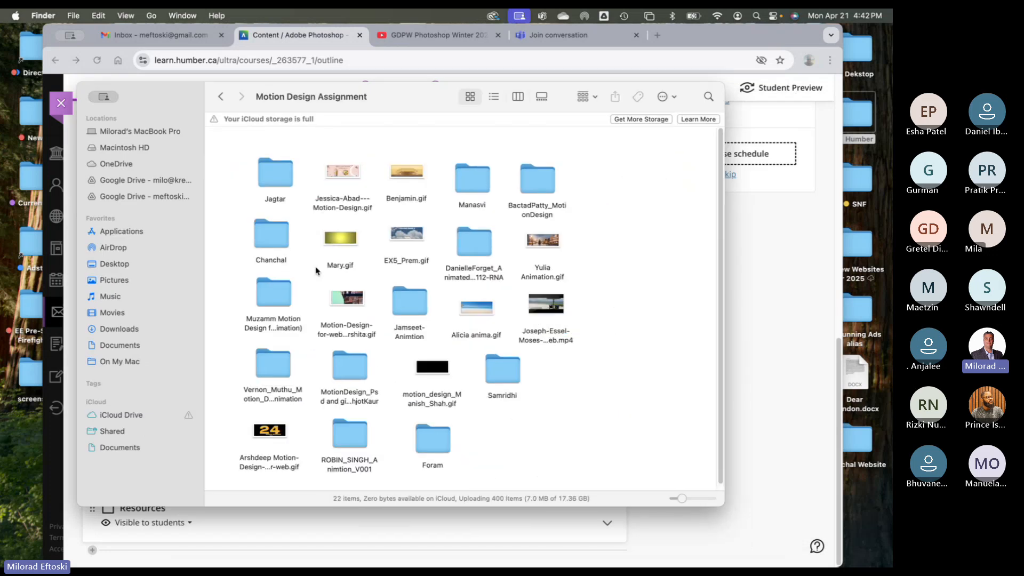
pyautogui.click(339, 169)
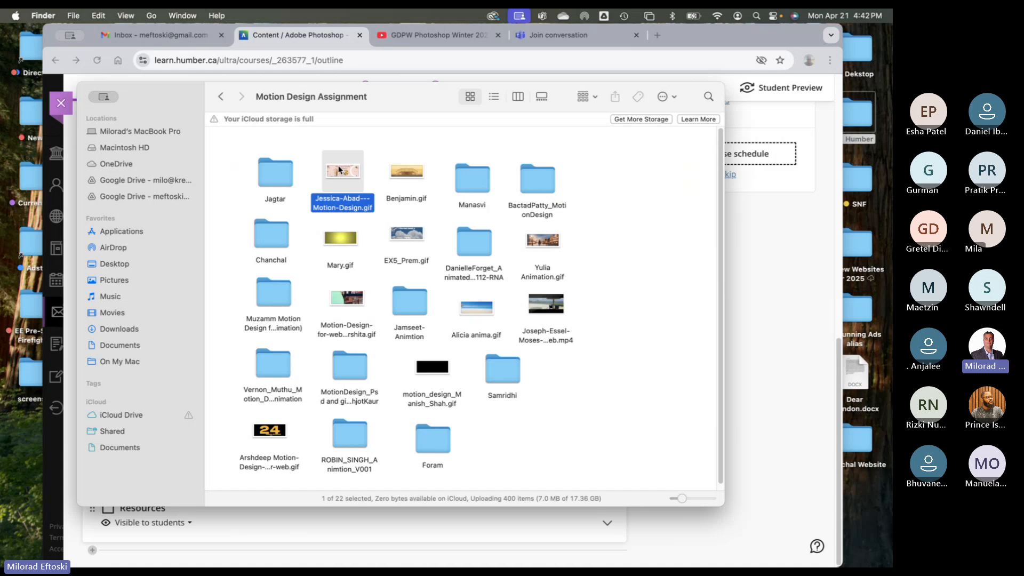
pyautogui.press('space')
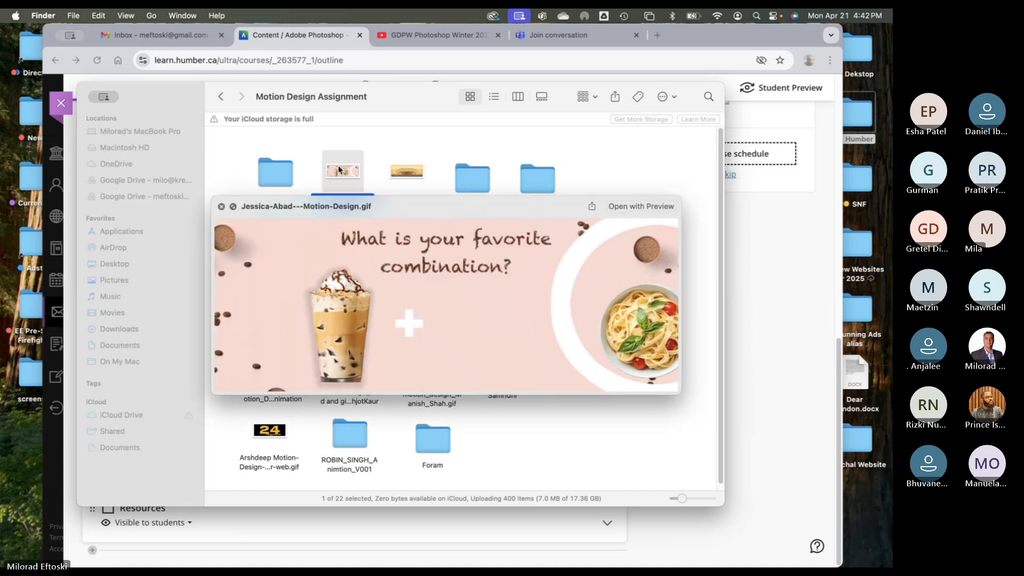
pyautogui.moveTo(372, 202); pyautogui.dragTo(318, 155)
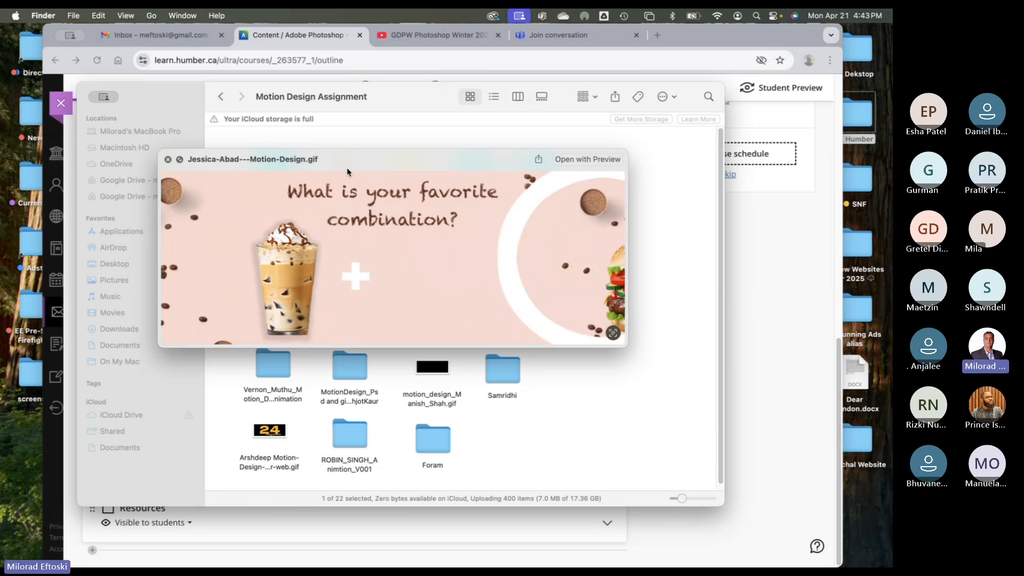
pyautogui.press('space')
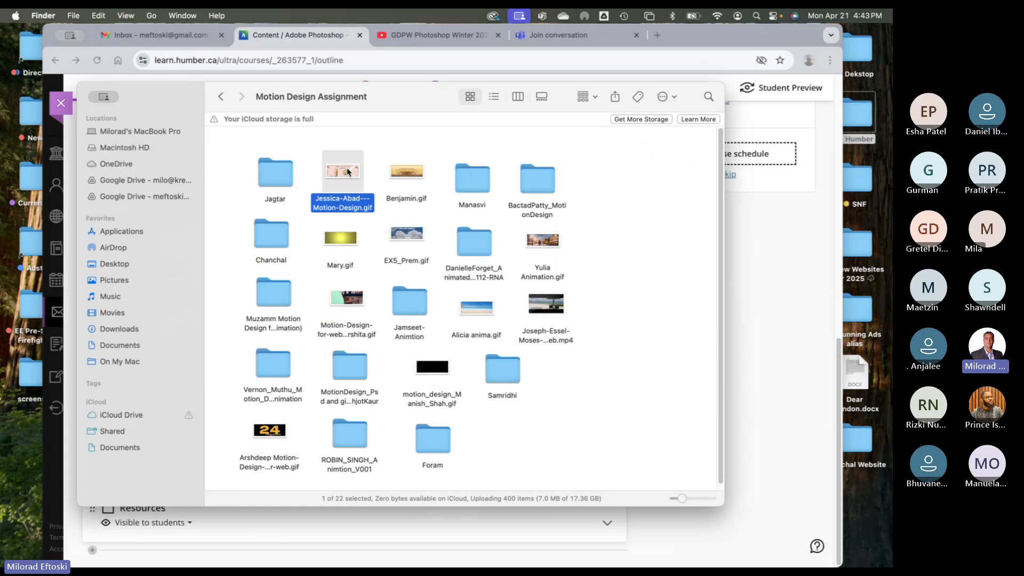
pyautogui.click(408, 180)
pyautogui.press('space')
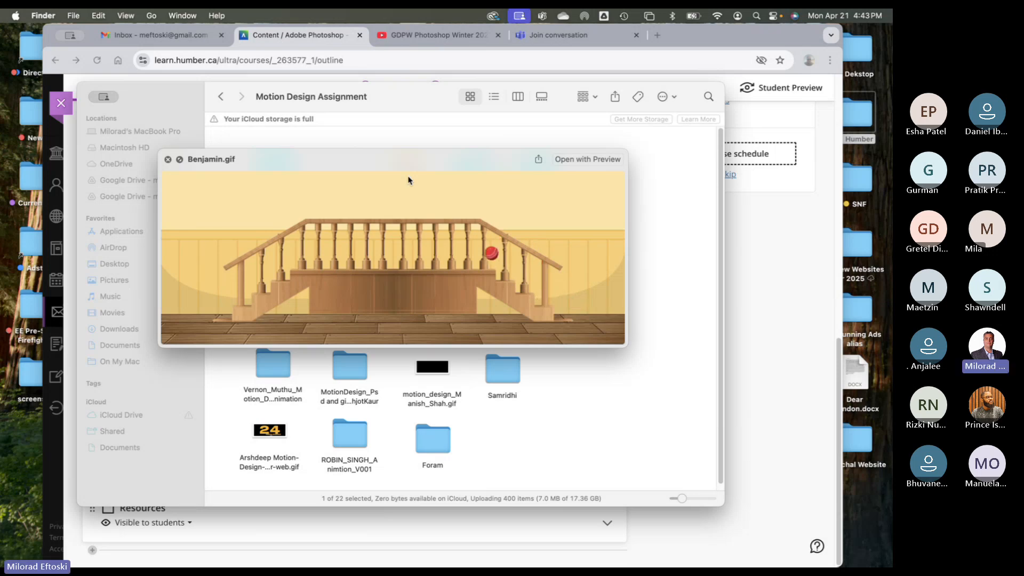
pyautogui.press('space')
# - Preview the city-skyline GIF in the first student's submission folder
pyautogui.doubleClick(275, 173)
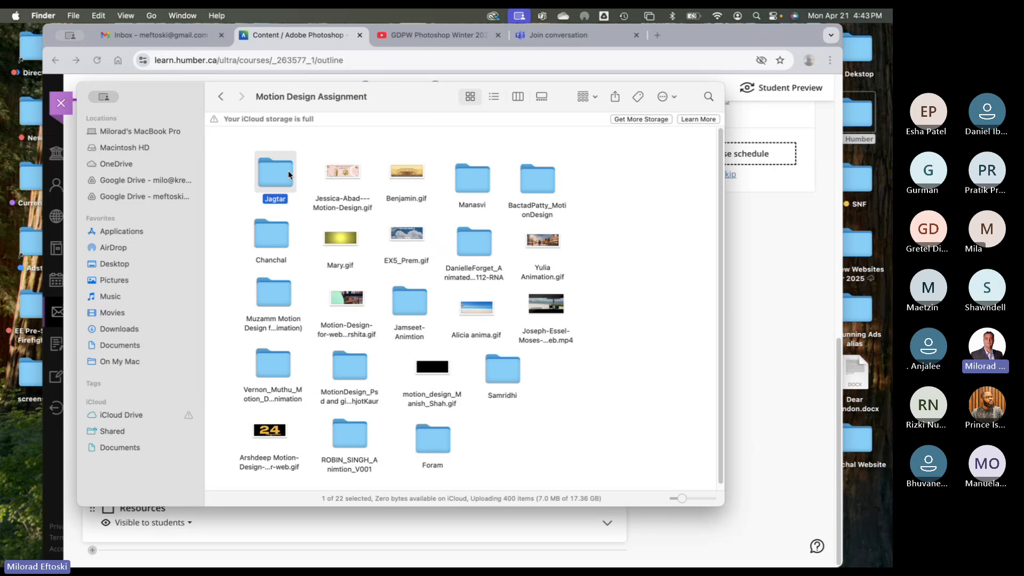
pyautogui.click(253, 159)
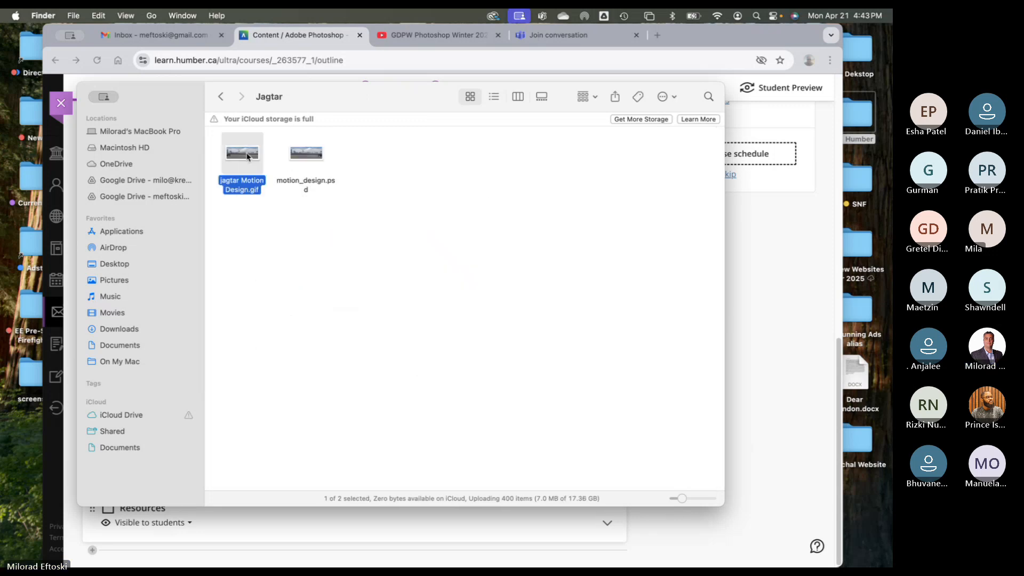
pyautogui.press('space')
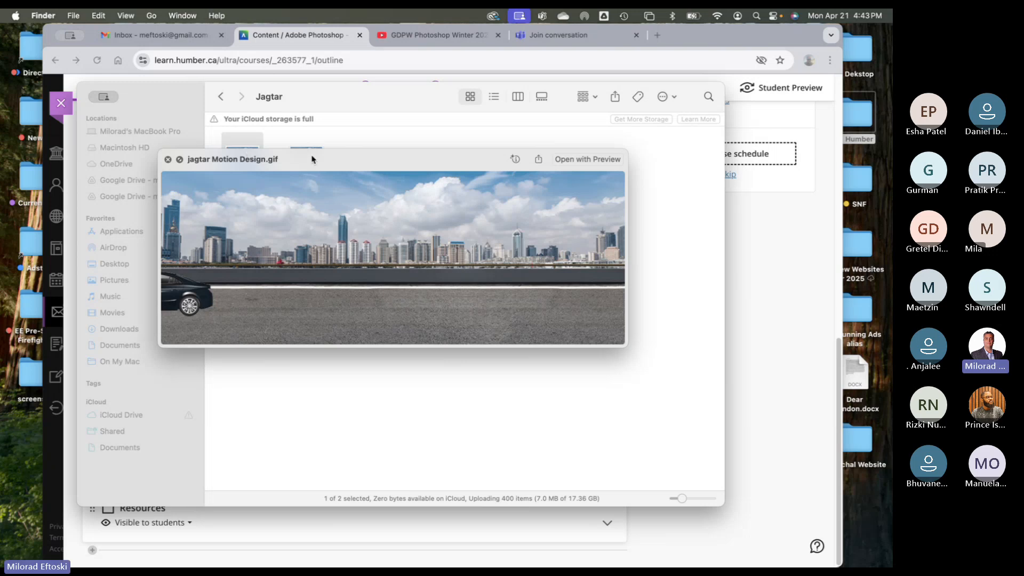
pyautogui.press('space')
# - Check the motion.psd and shoe-photo folder, then preview the Motion-Design-for-Web.gif ice-cream animation
pyautogui.click(220, 96)
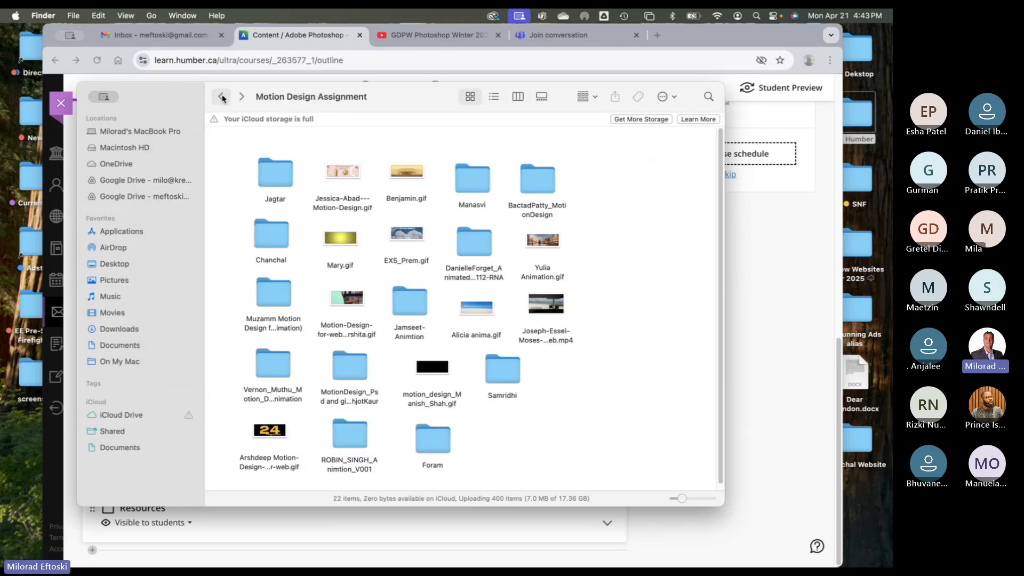
pyautogui.doubleClick(462, 180)
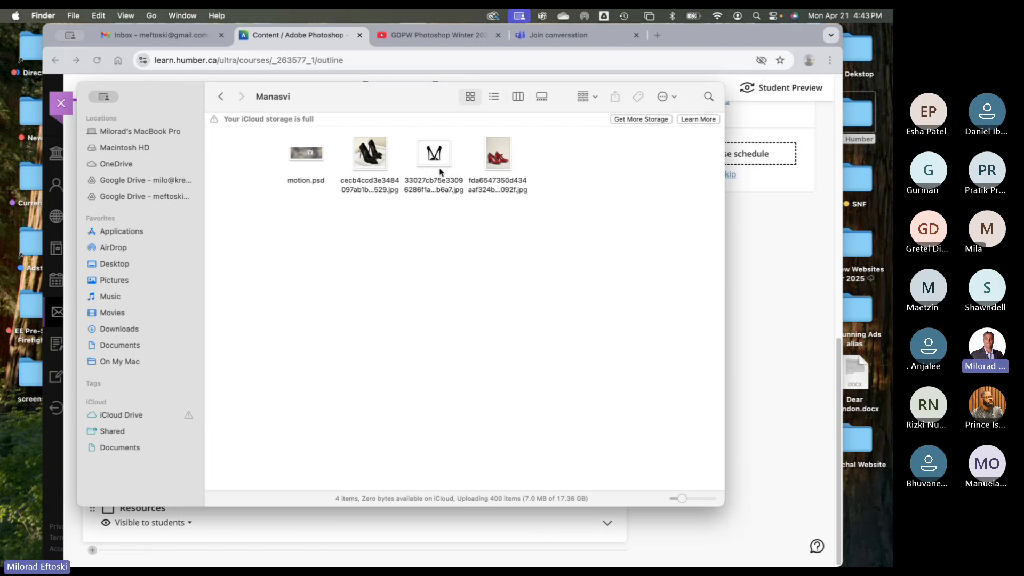
pyautogui.click(220, 96)
pyautogui.click(539, 179)
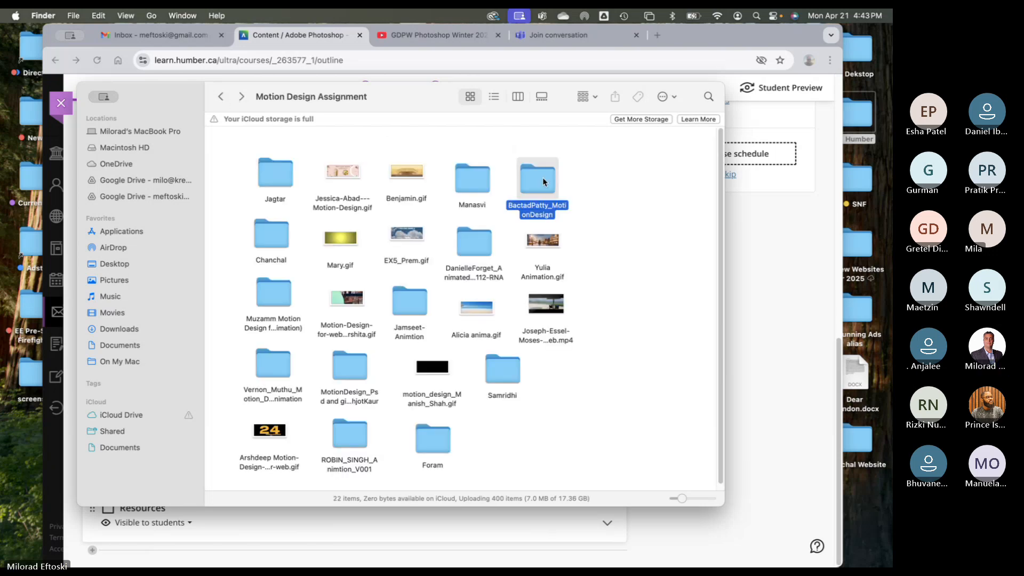
pyautogui.doubleClick(542, 177)
pyautogui.click(307, 160)
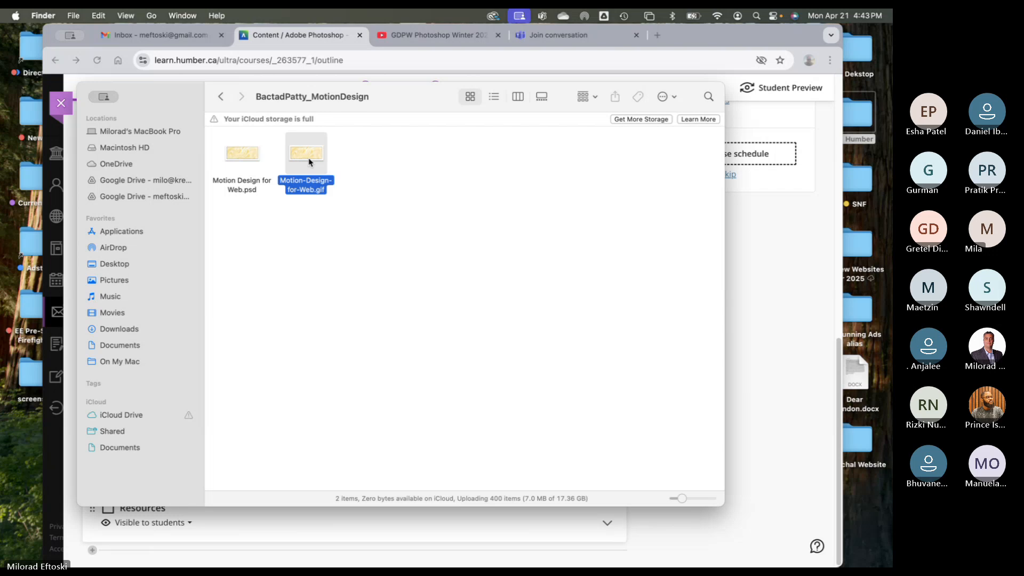
pyautogui.press('space')
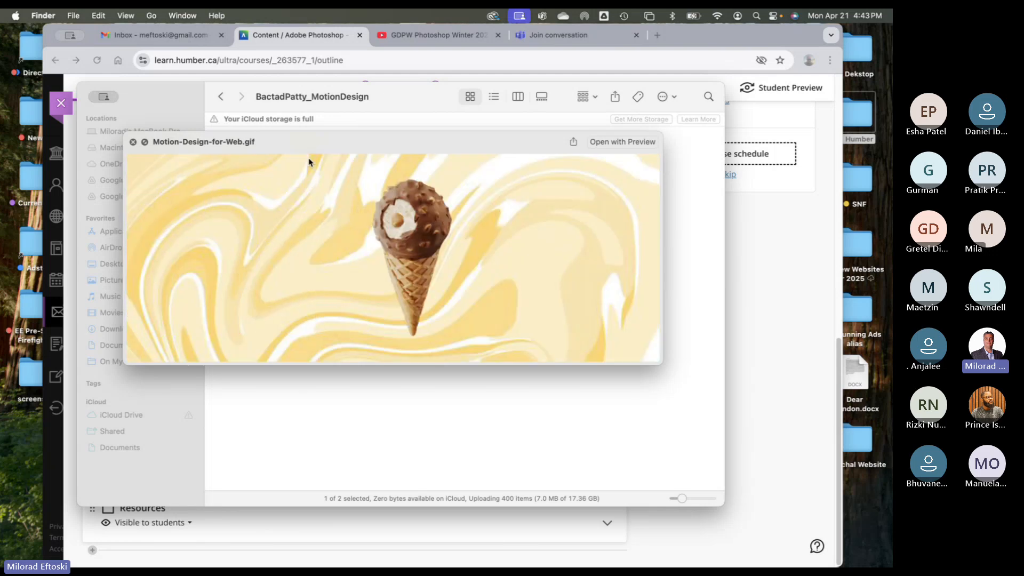
pyautogui.press('space')
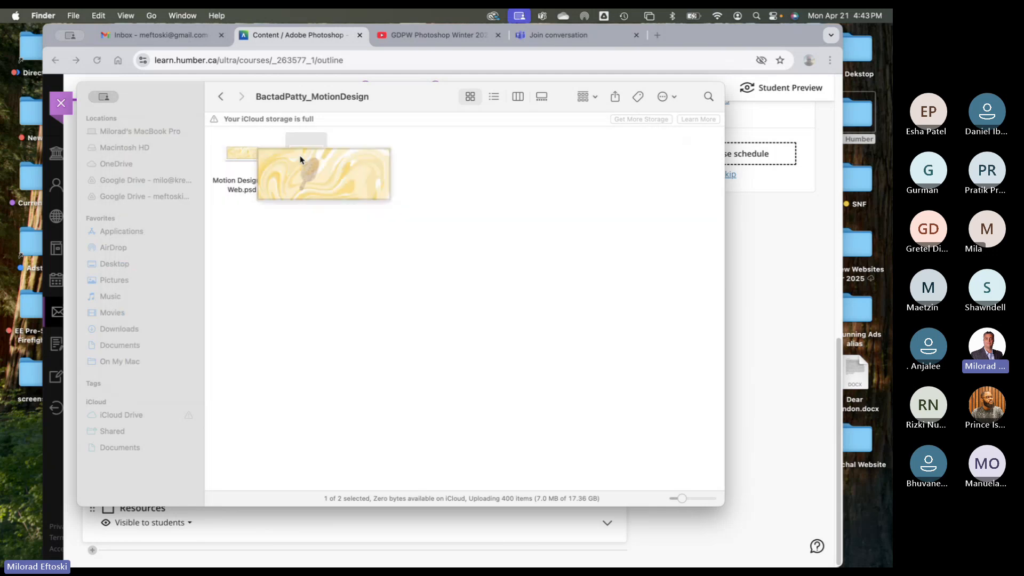
# - Back in Motion Design Assignment, preview the winter town-square GIF
pyautogui.click(221, 97)
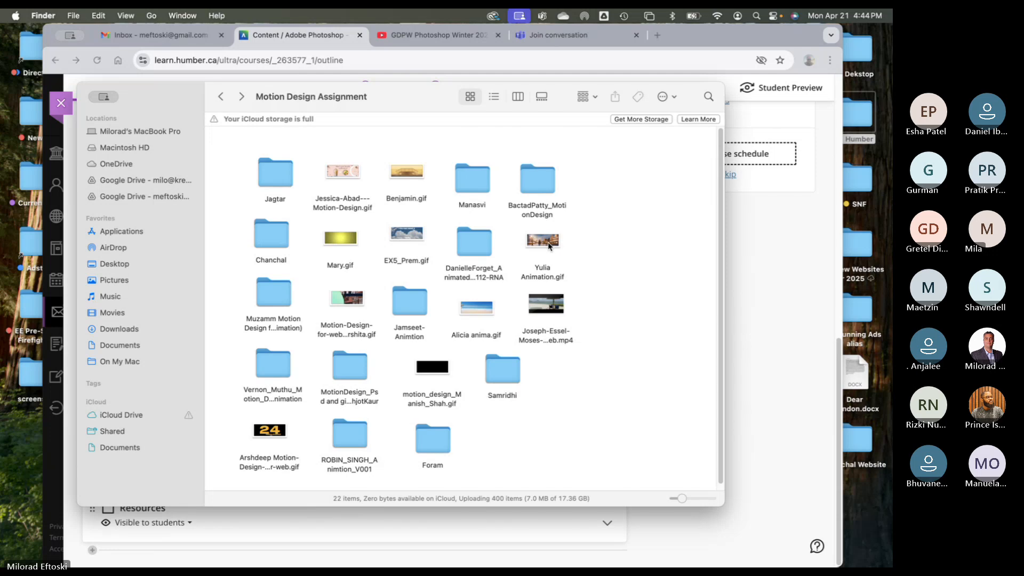
pyautogui.click(549, 246)
pyautogui.press('space')
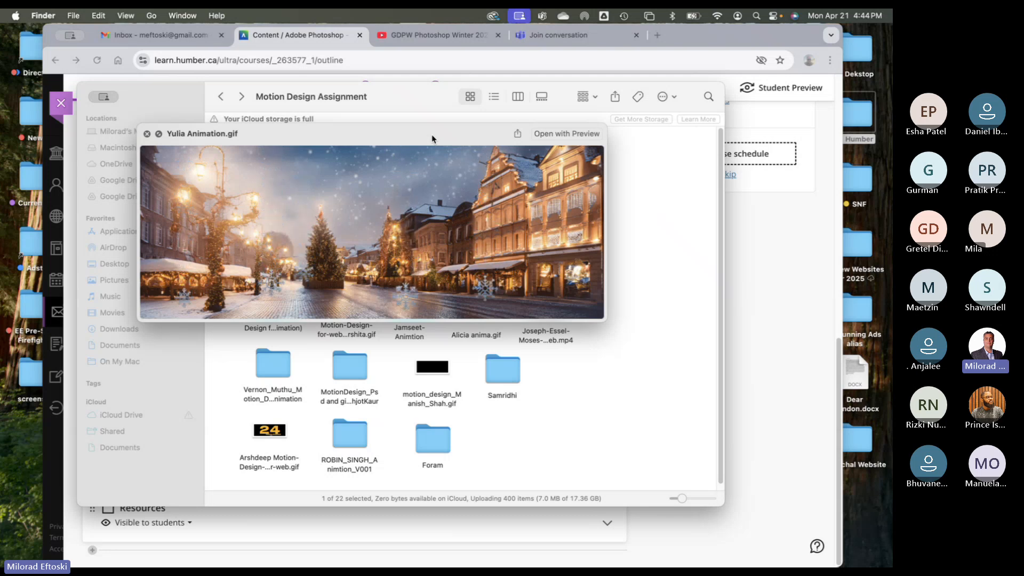
pyautogui.press('space')
# - Preview the red car among pine trees GIF in another student's folder
pyautogui.doubleClick(477, 251)
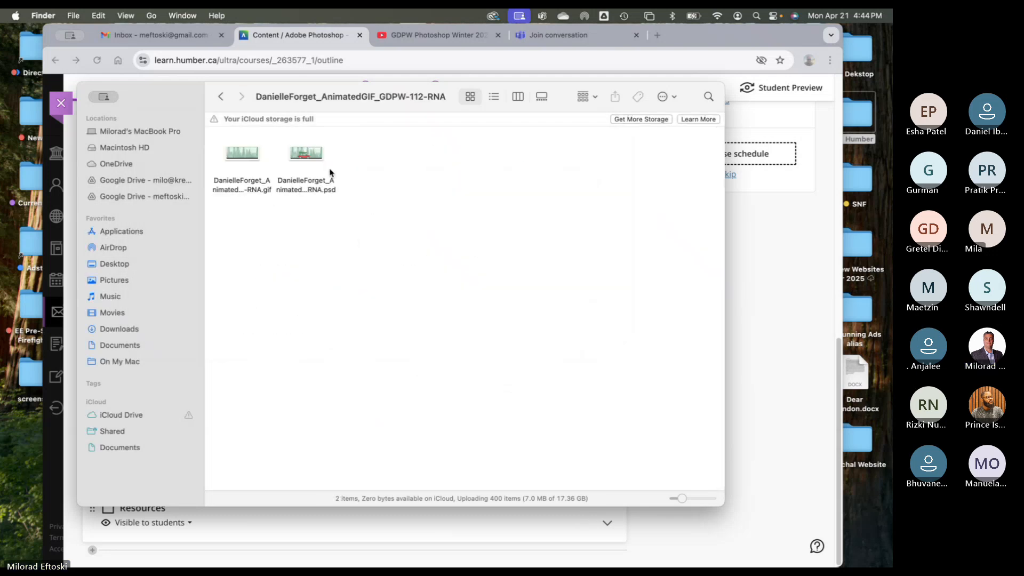
pyautogui.click(244, 156)
pyautogui.press('space')
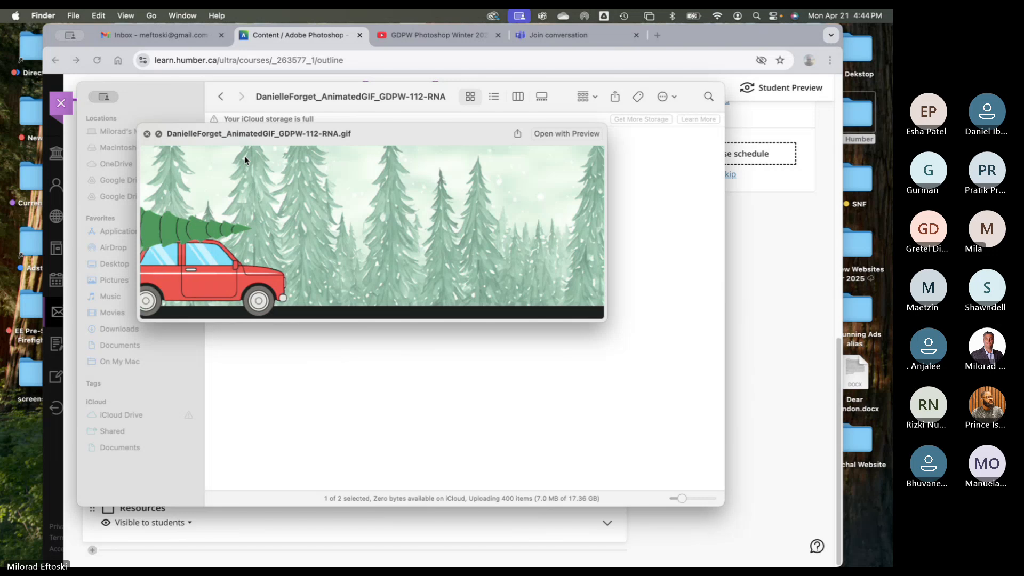
pyautogui.press('space')
pyautogui.click(221, 97)
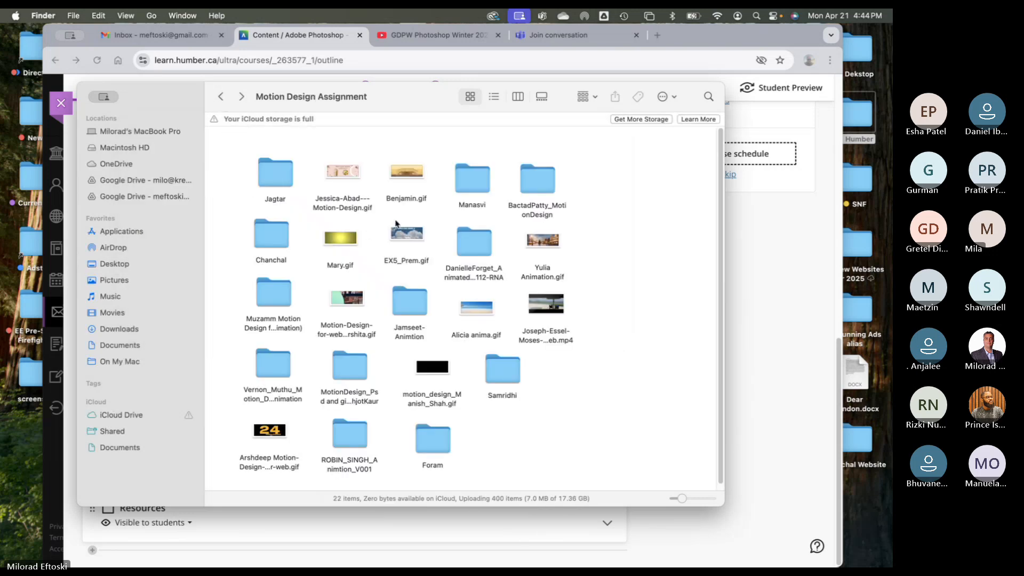
# - Preview the hummingbird-and-clouds GIF and the Merry Christmas and Happy Holidays GIF
pyautogui.click(407, 241)
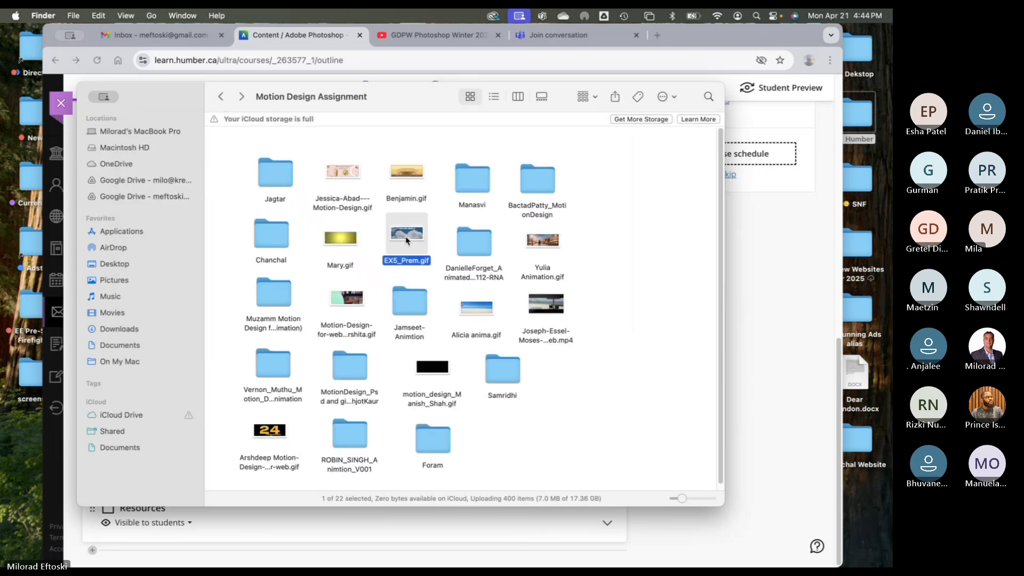
pyautogui.press('space')
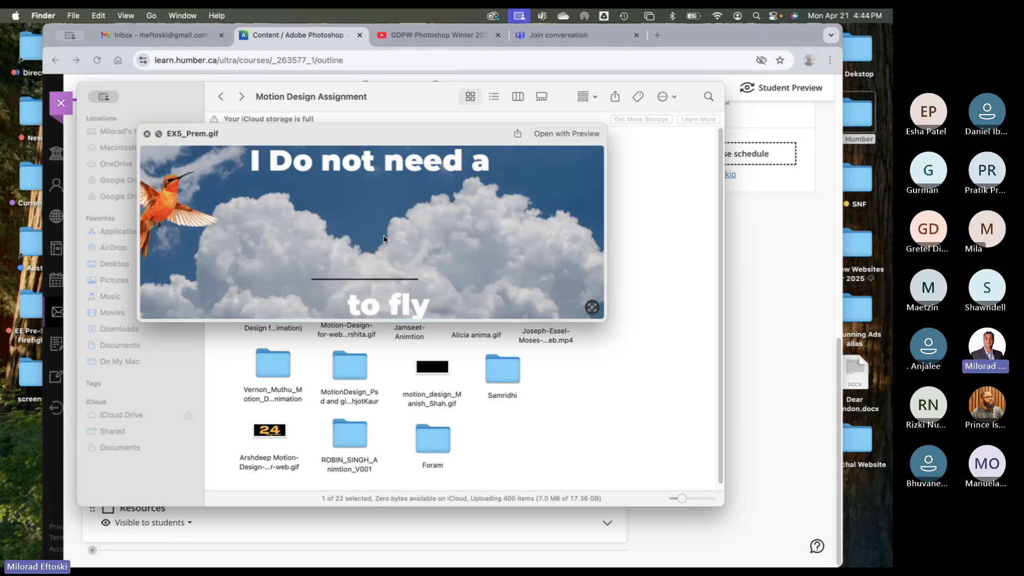
pyautogui.press('space')
pyautogui.click(341, 238)
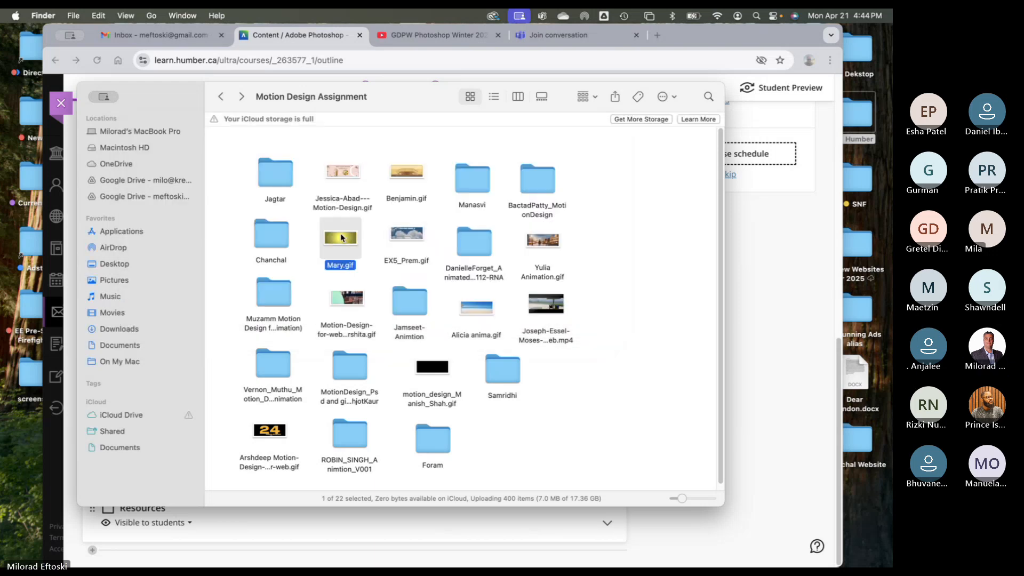
pyautogui.press('space')
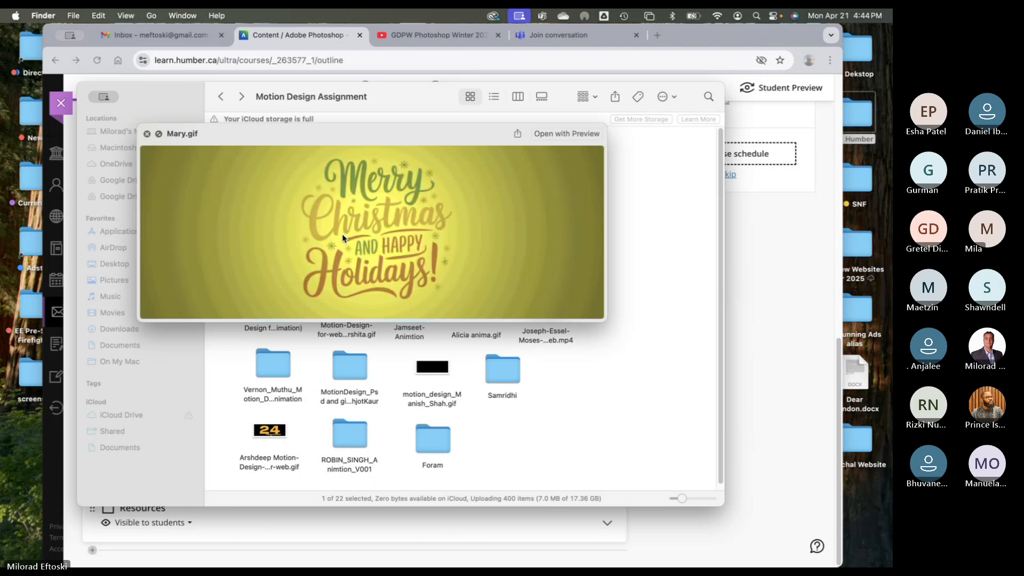
pyautogui.press('space')
pyautogui.doubleClick(278, 230)
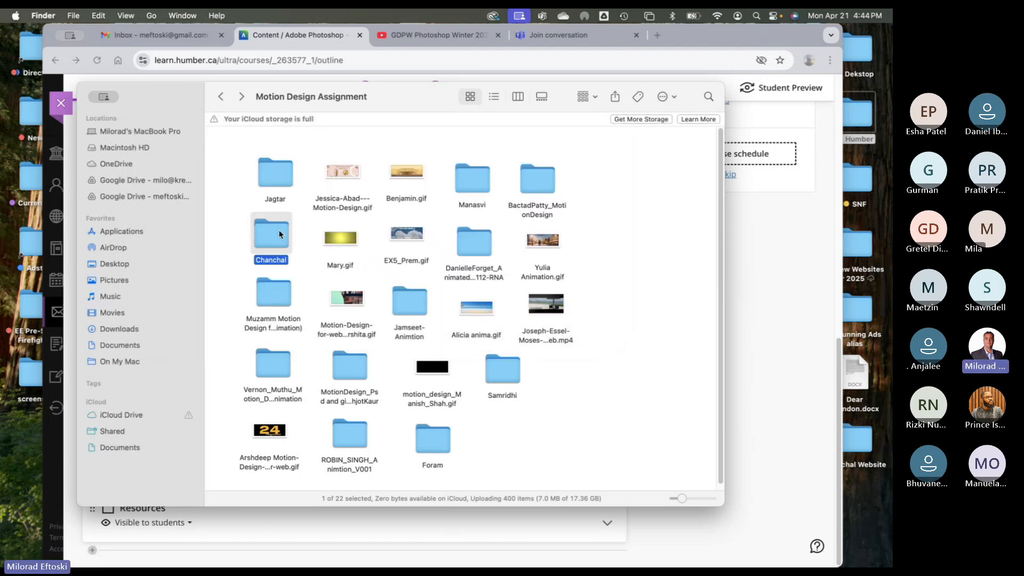
pyautogui.click(249, 165)
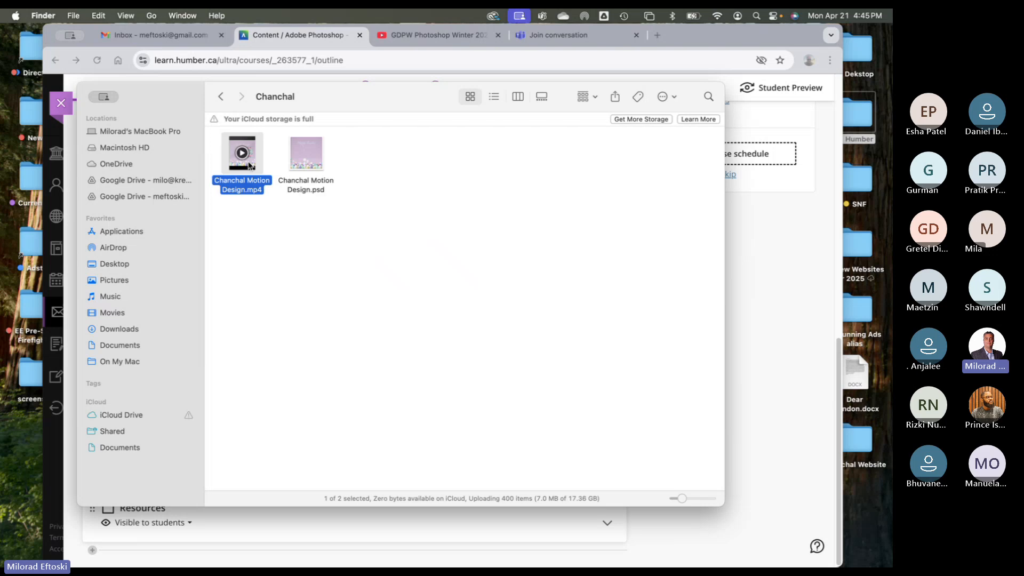
pyautogui.press('space')
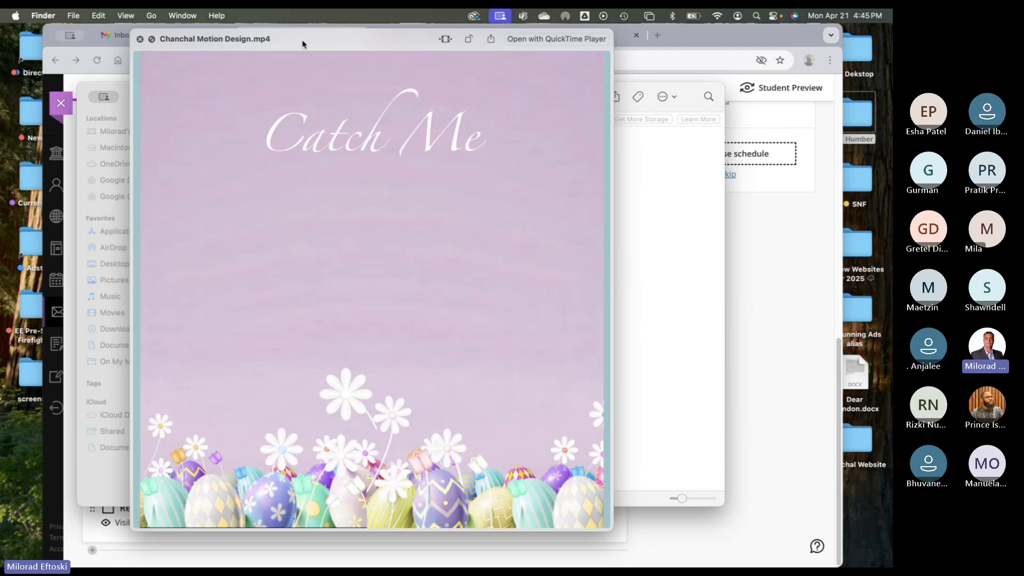
pyautogui.moveTo(306, 43); pyautogui.dragTo(283, 46)
pyautogui.press('space')
pyautogui.click(221, 97)
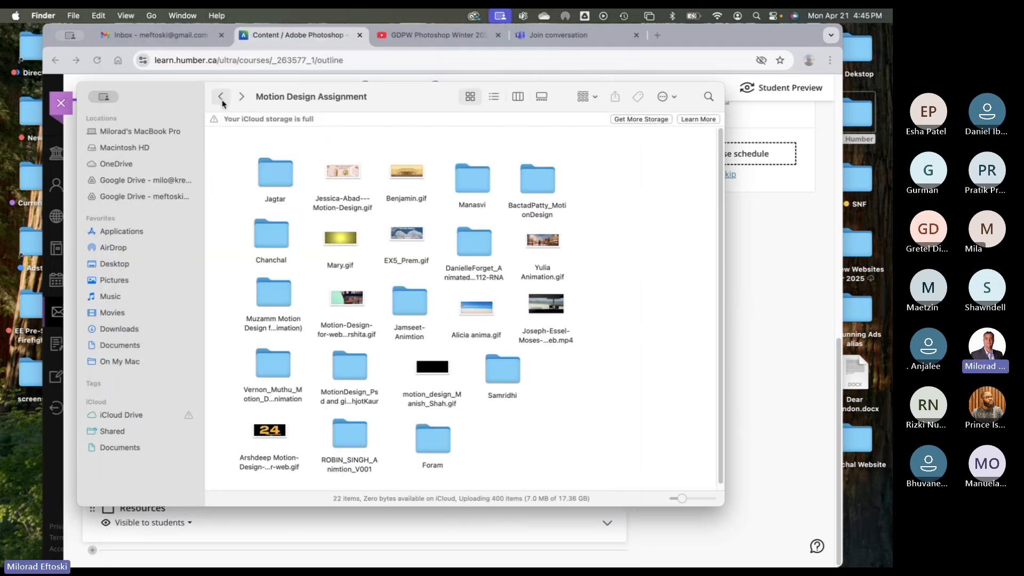
pyautogui.doubleClick(266, 293)
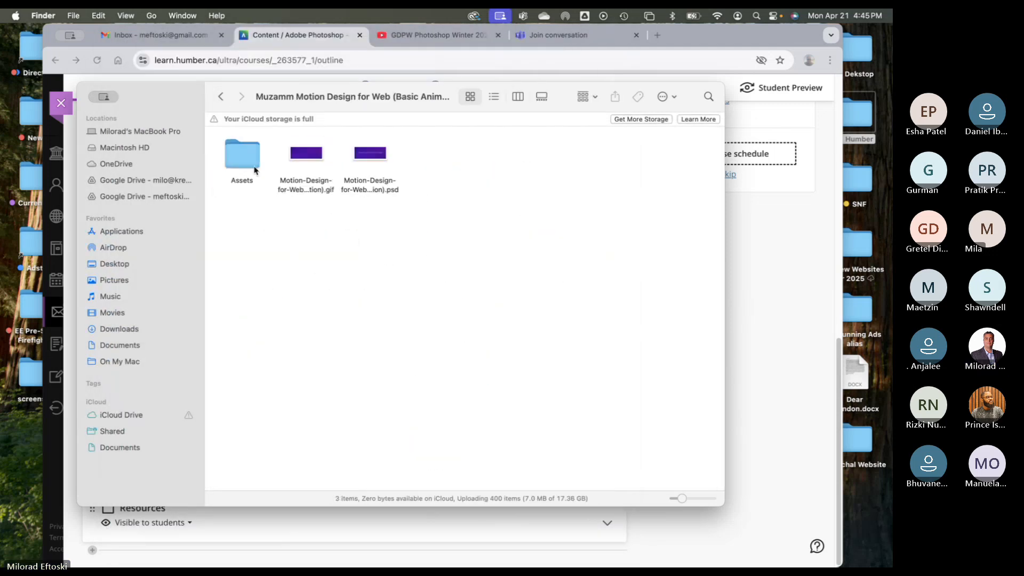
pyautogui.click(303, 156)
pyautogui.press('space')
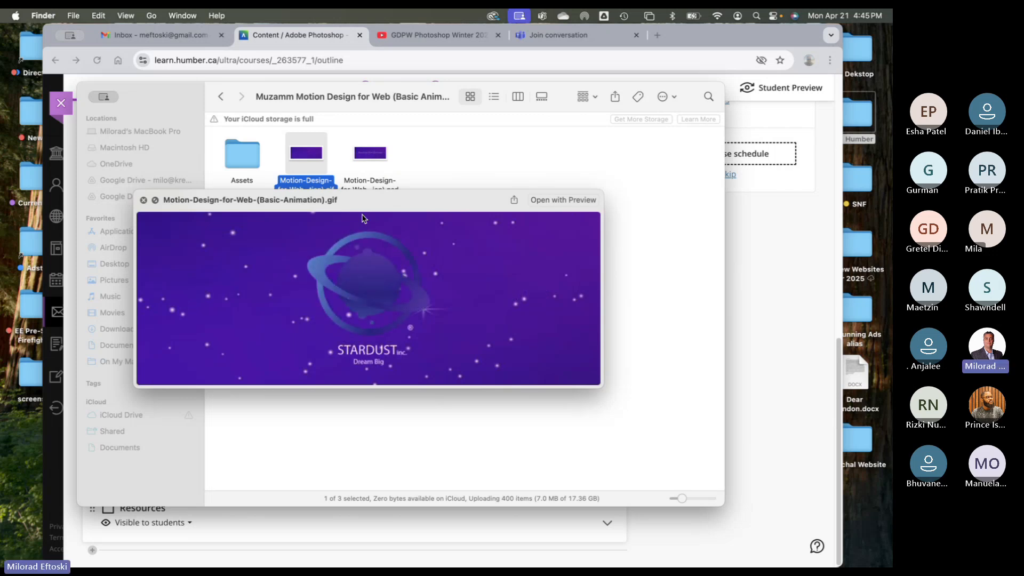
pyautogui.press('space')
pyautogui.click(221, 97)
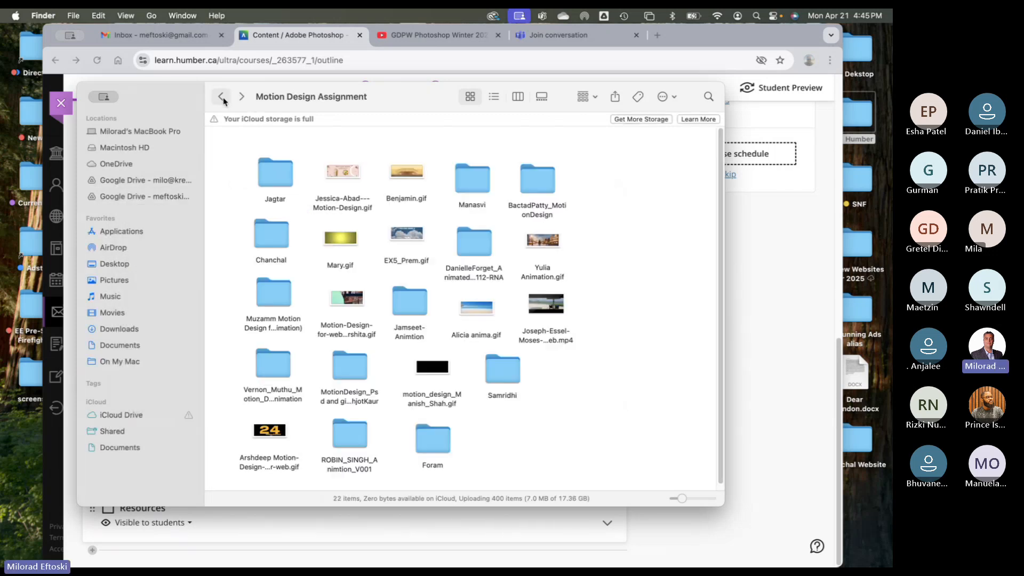
# - Preview the Princess Cruises beach advertisement GIF
pyautogui.click(473, 309)
pyautogui.press('space')
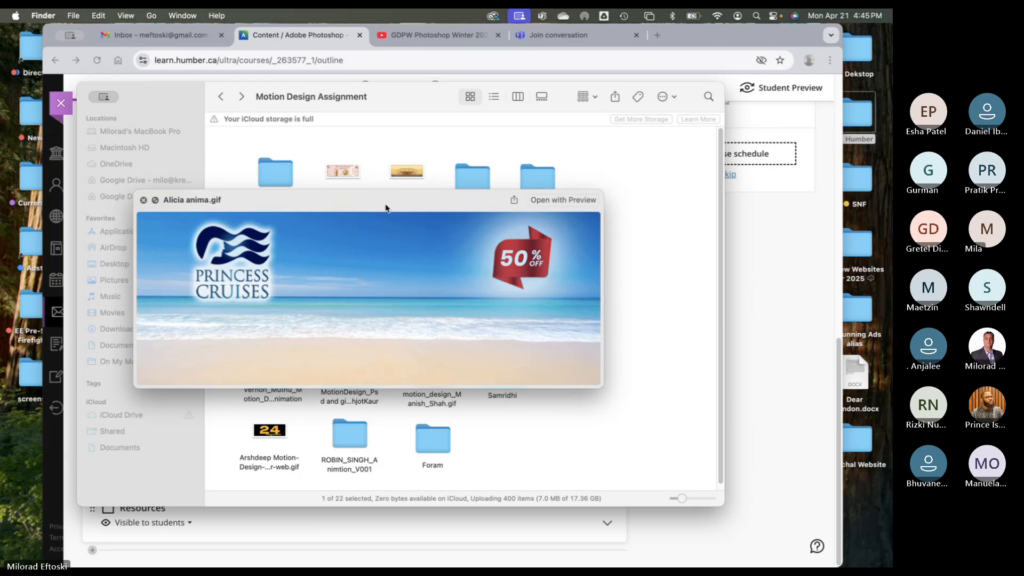
pyautogui.moveTo(373, 205); pyautogui.dragTo(365, 201)
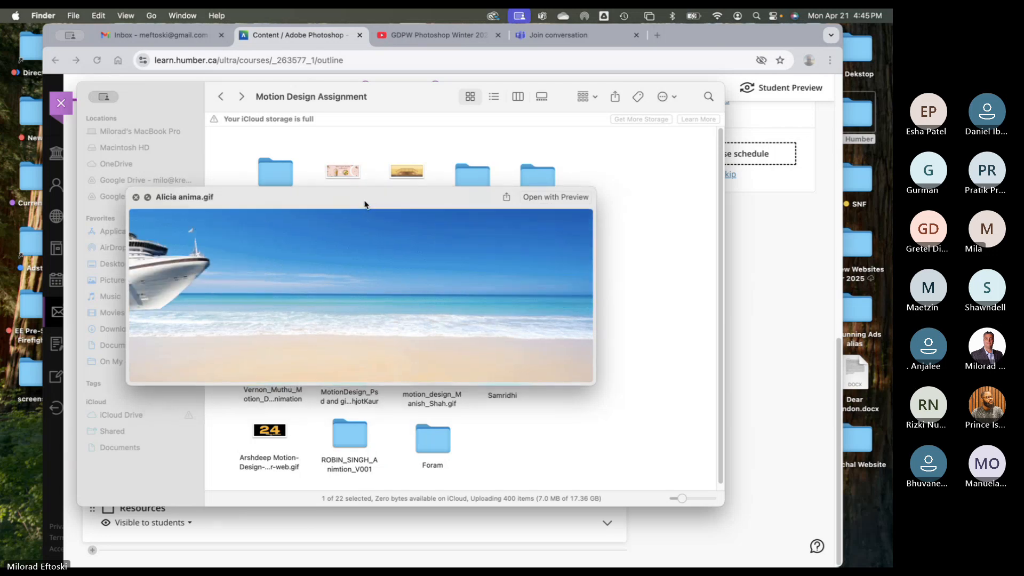
pyautogui.press('space')
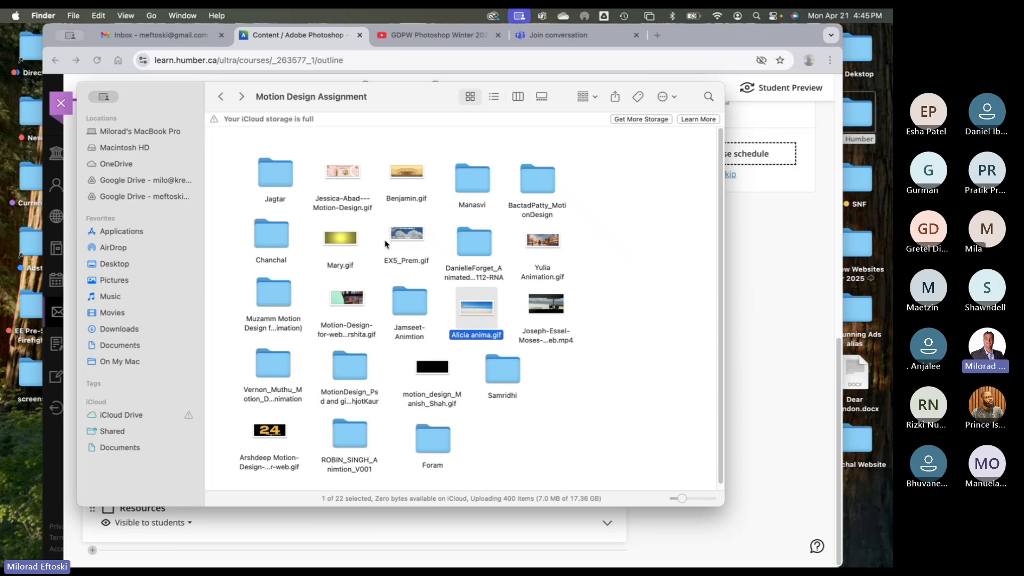
# - Preview the lit-up house at night GIF in another student's folder
pyautogui.doubleClick(425, 307)
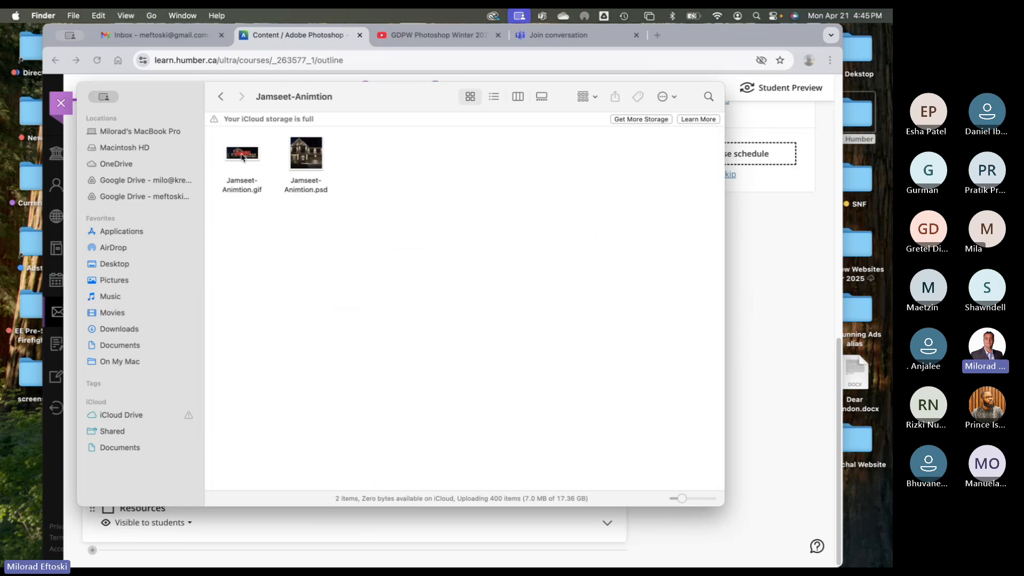
pyautogui.click(242, 157)
pyautogui.press('space')
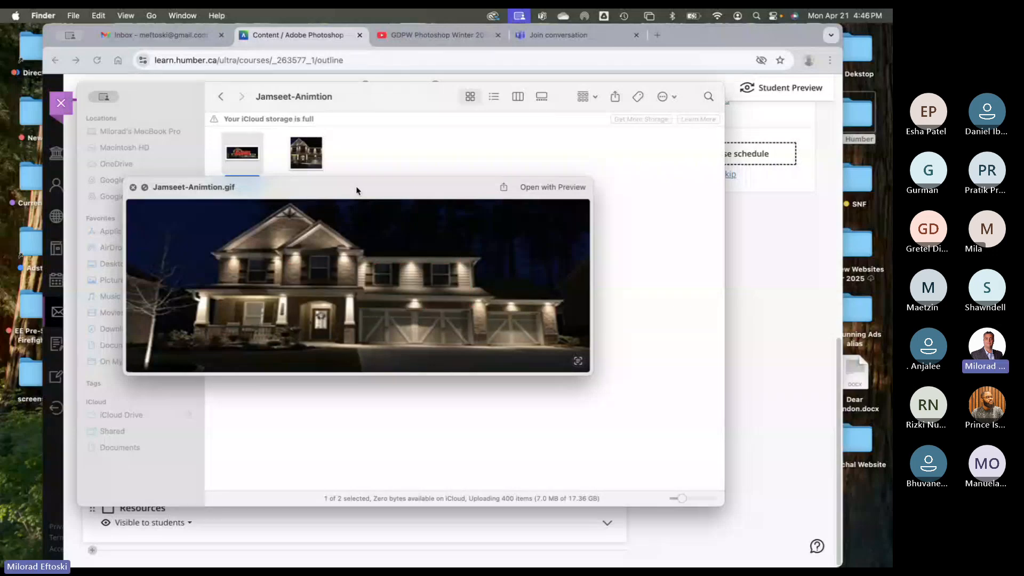
pyautogui.press('space')
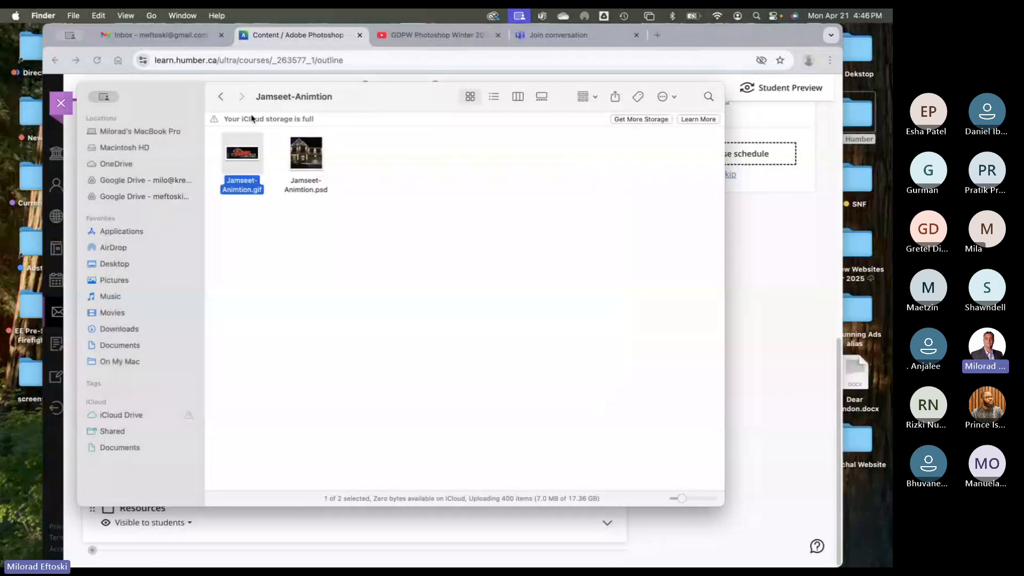
pyautogui.click(220, 96)
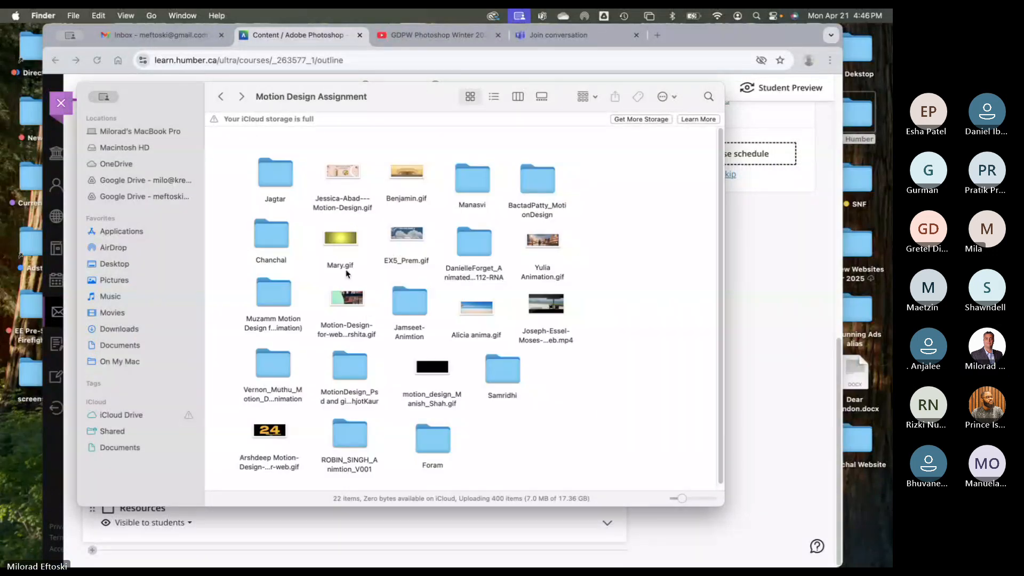
# - Open a student's Photoshopfile and GIF folder and Quick Look the red snowflake GIF
pyautogui.doubleClick(271, 364)
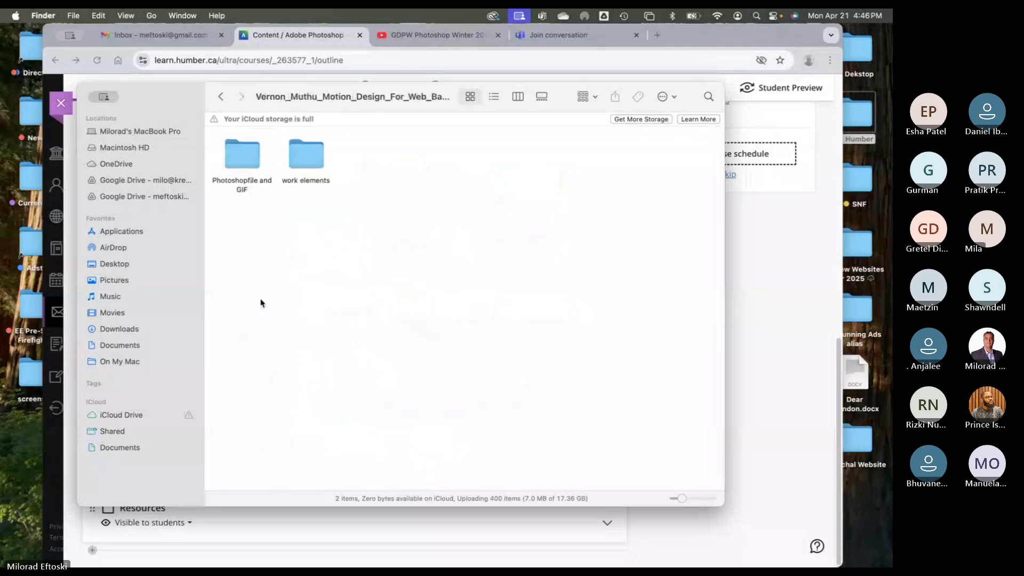
pyautogui.doubleClick(244, 154)
pyautogui.click(251, 154)
pyautogui.press('space')
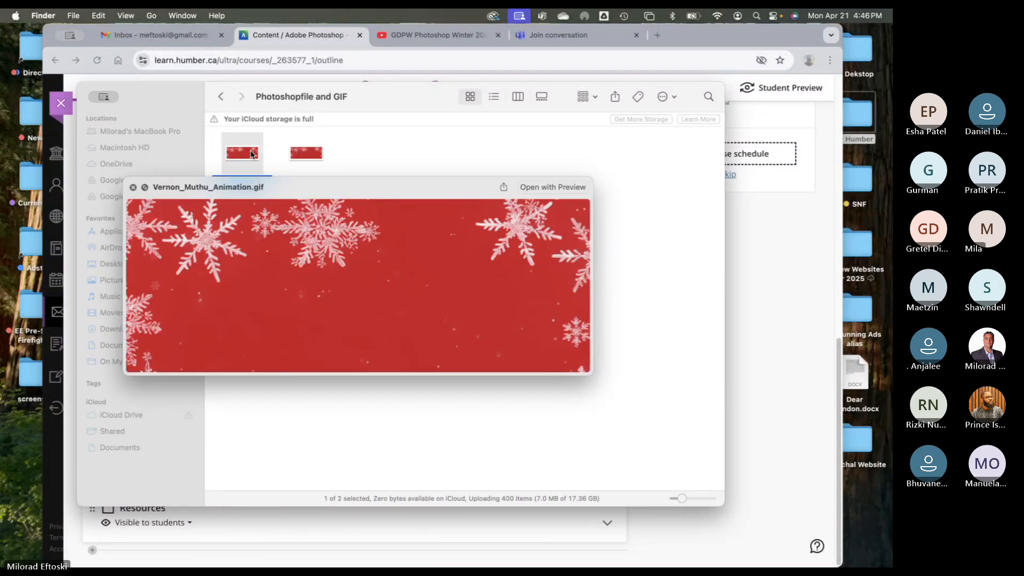
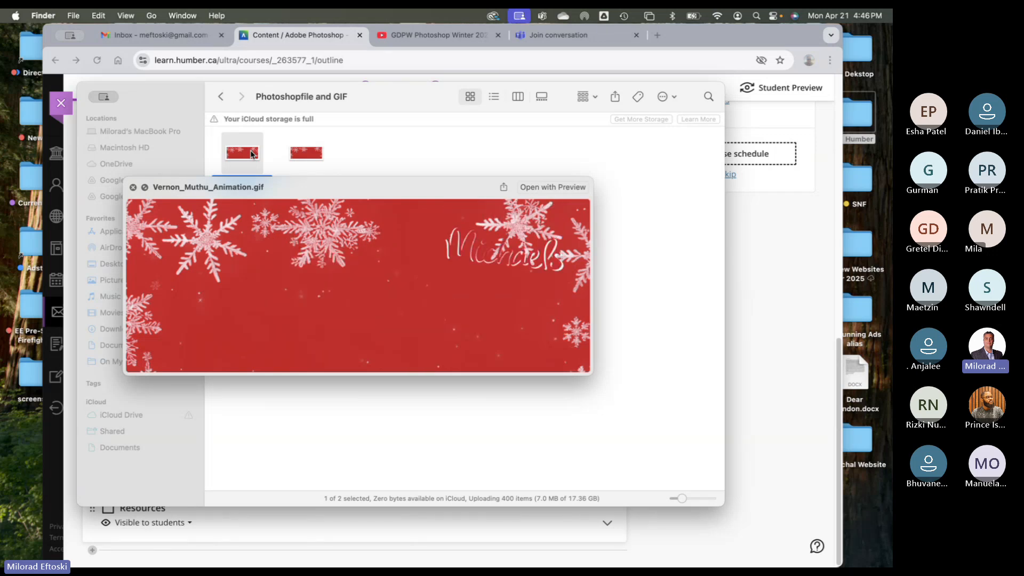
pyautogui.moveTo(290, 189); pyautogui.dragTo(286, 199)
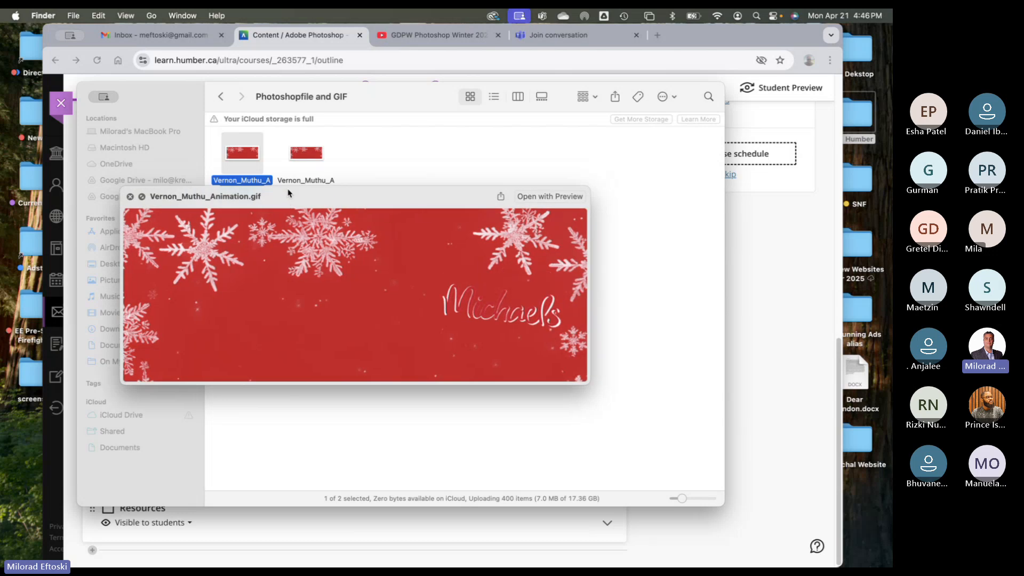
pyautogui.press('space')
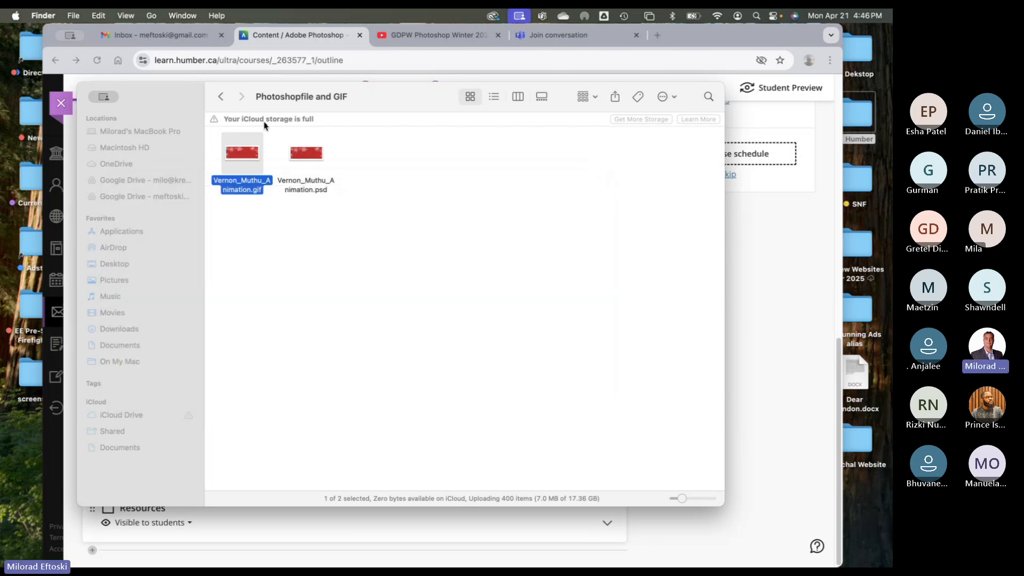
pyautogui.click(220, 97)
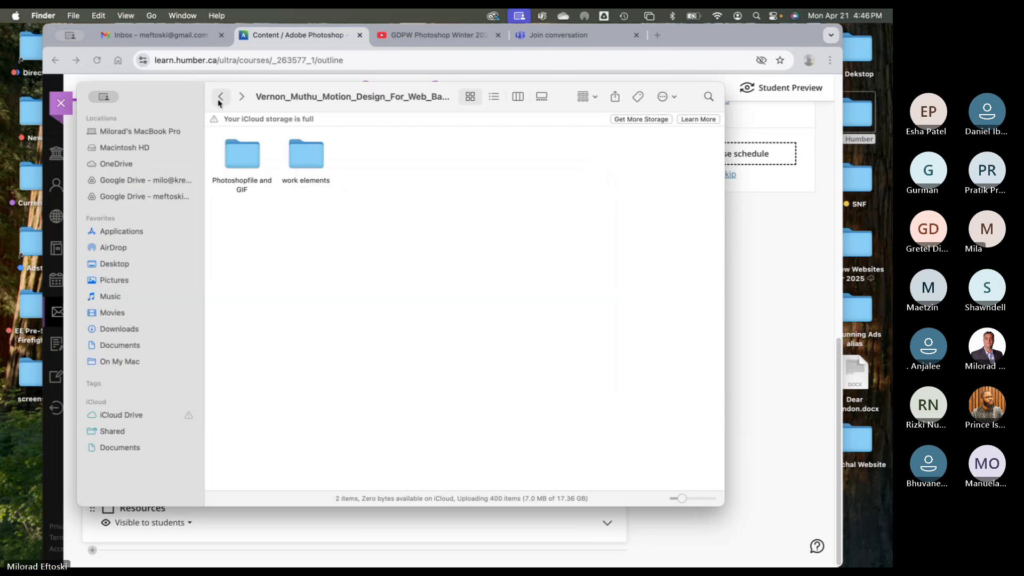
# - Back in Motion Design Assignment, Quick Look the beach video submission
pyautogui.click(220, 98)
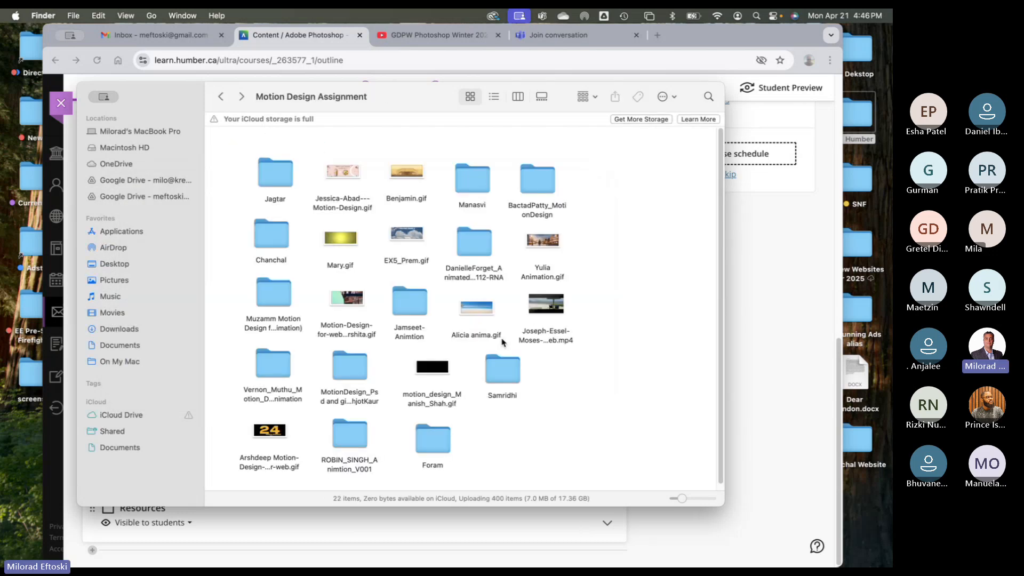
pyautogui.click(533, 312)
pyautogui.press('space')
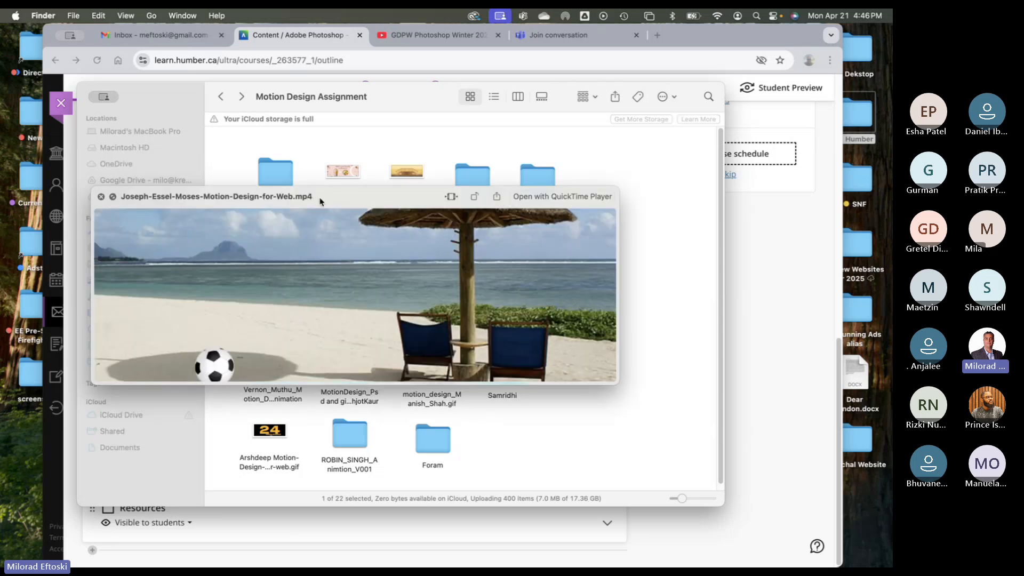
pyautogui.moveTo(320, 201); pyautogui.dragTo(336, 192)
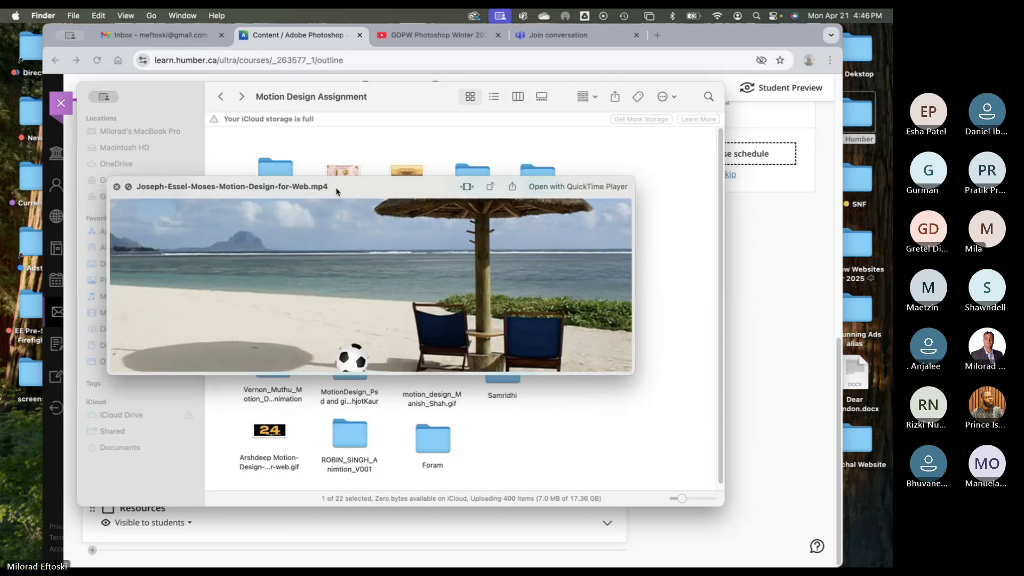
pyautogui.press('space')
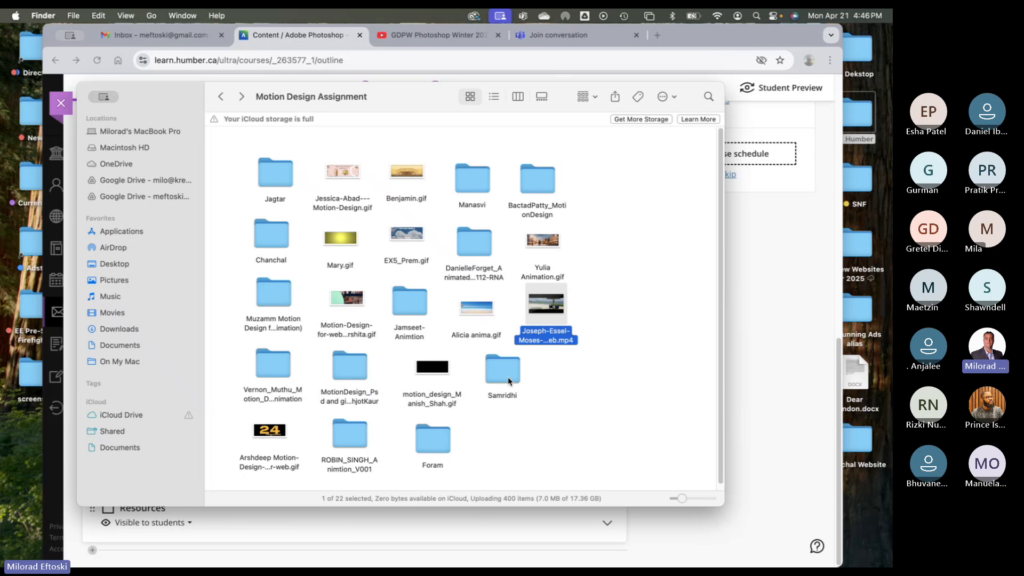
# - Preview the NBA Legend GIF submission, then return to the course outline in Chrome
pyautogui.click(270, 429)
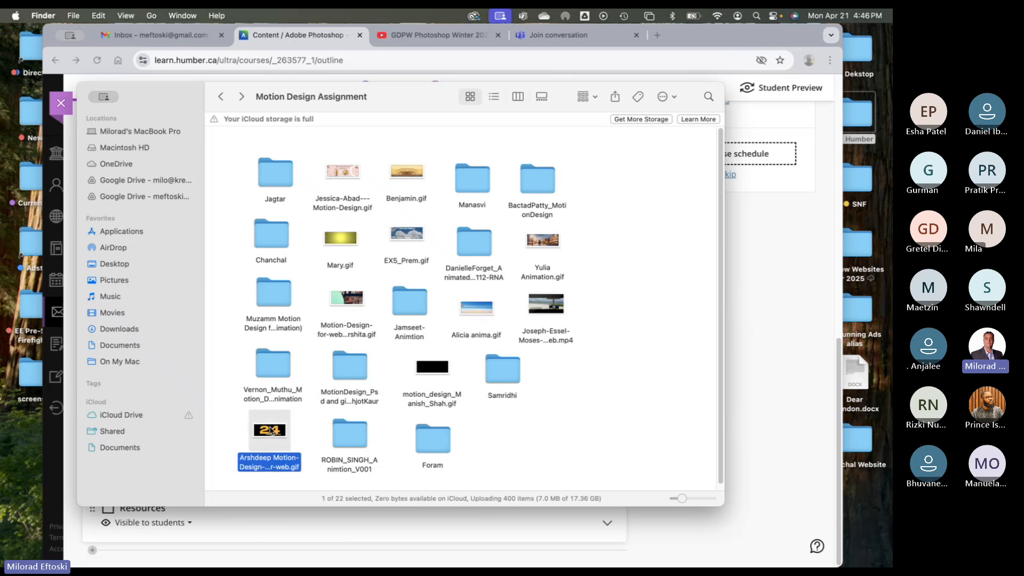
pyautogui.press('space')
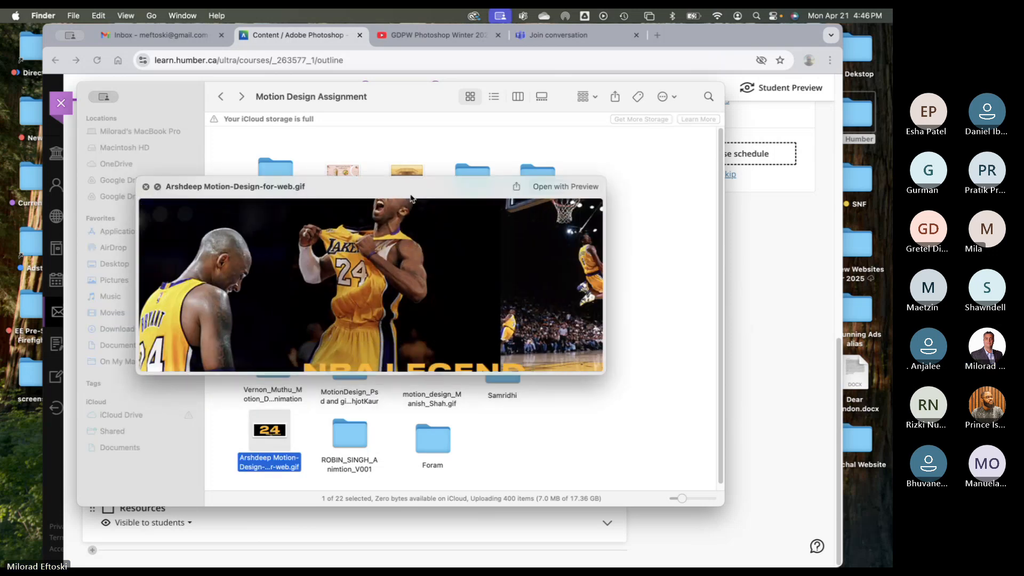
pyautogui.moveTo(410, 191); pyautogui.dragTo(406, 179)
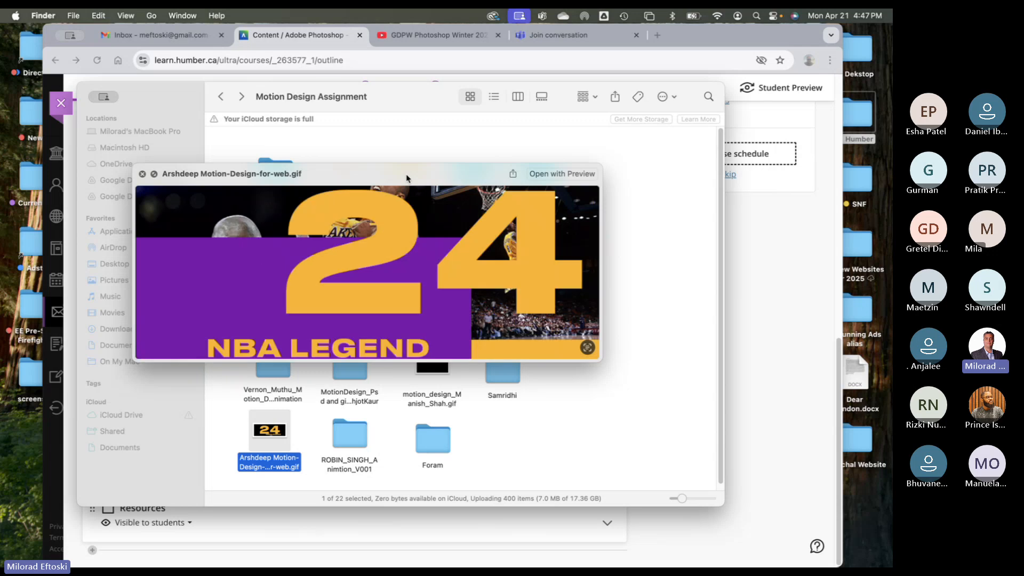
pyautogui.press('space')
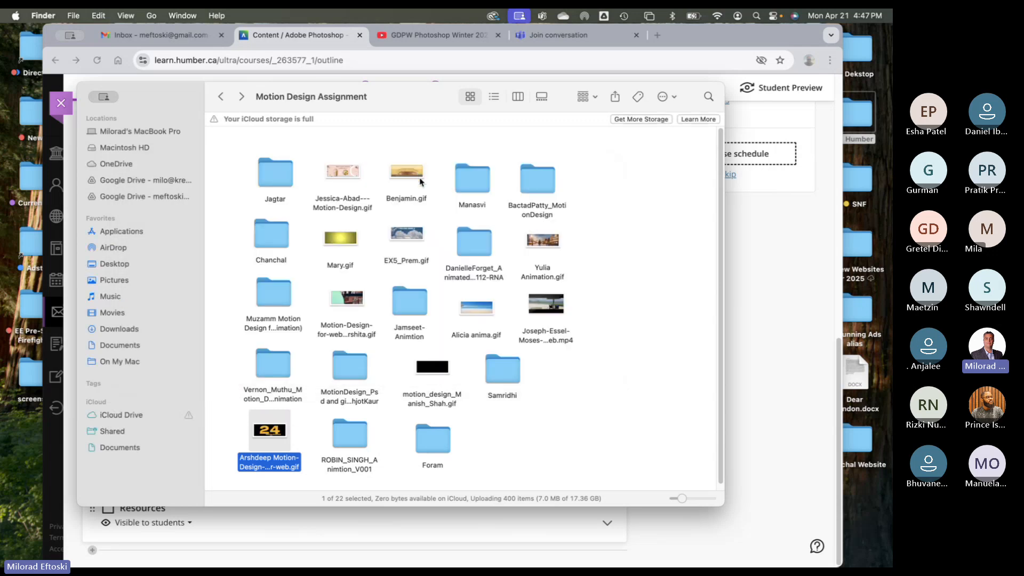
pyautogui.moveTo(388, 97); pyautogui.dragTo(365, 89)
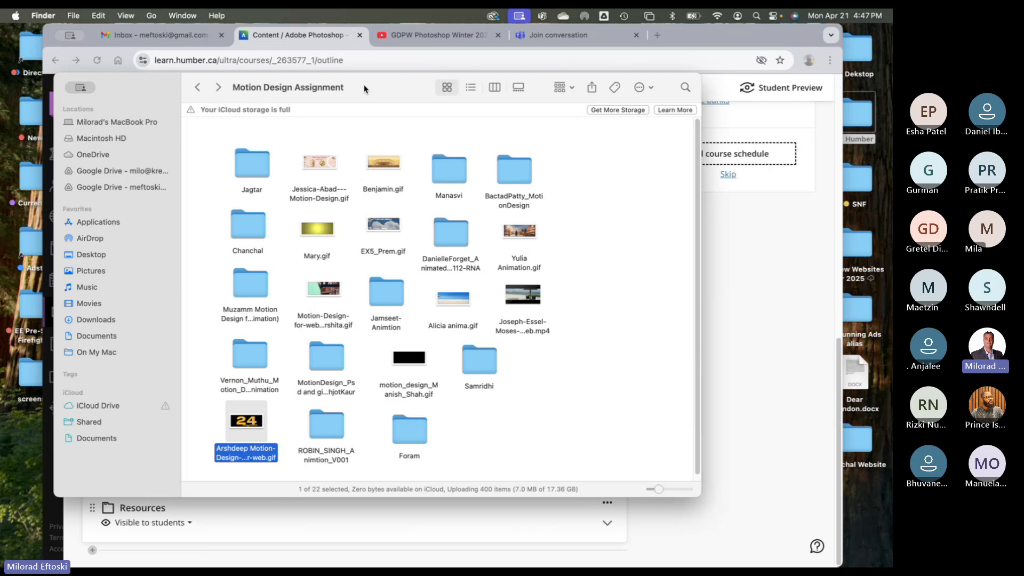
pyautogui.moveTo(144, 87); pyautogui.dragTo(114, 84)
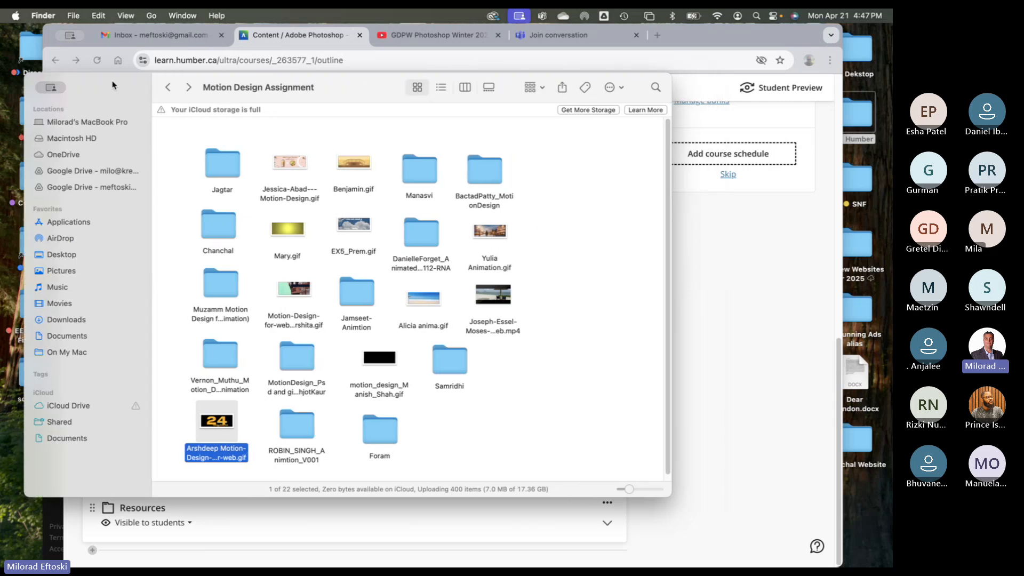
pyautogui.press('super+h')
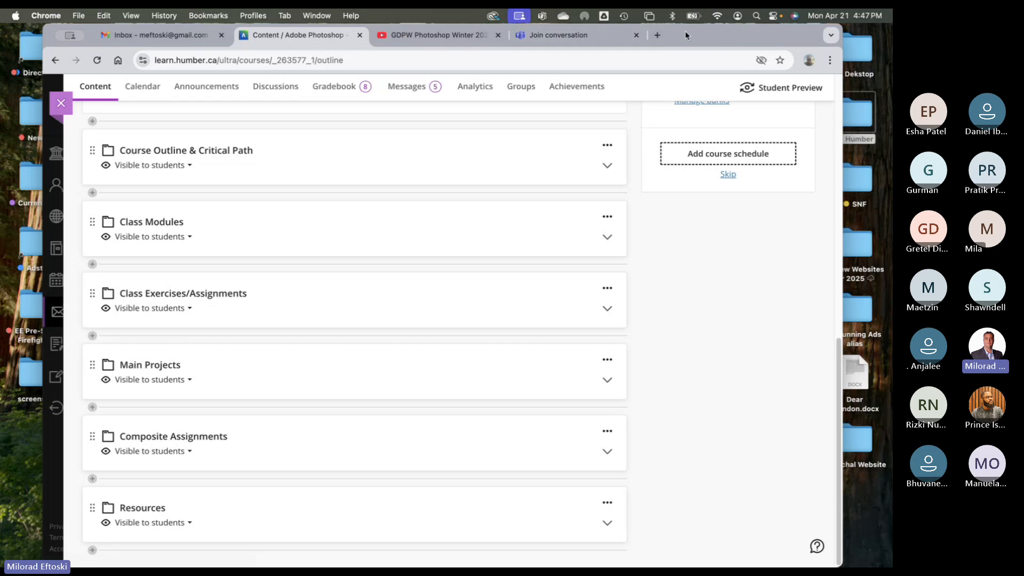
# - Expand Class Modules and make Class 14 visible to students
pyautogui.moveTo(678, 33); pyautogui.dragTo(666, 34)
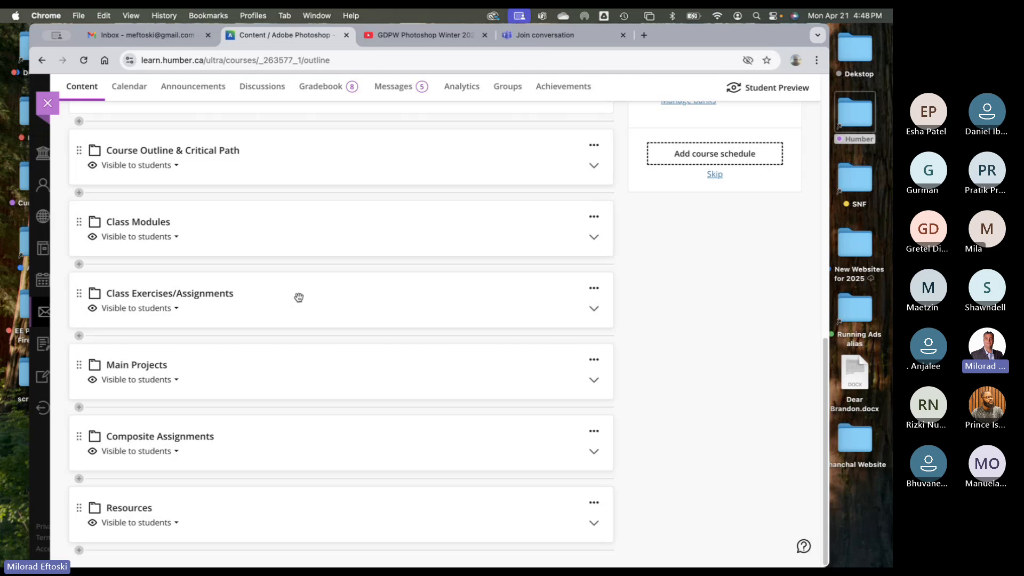
pyautogui.scroll(3, 304, 288)
pyautogui.scroll(-3, 308, 292)
pyautogui.click(286, 234)
pyautogui.scroll(-10, 364, 337)
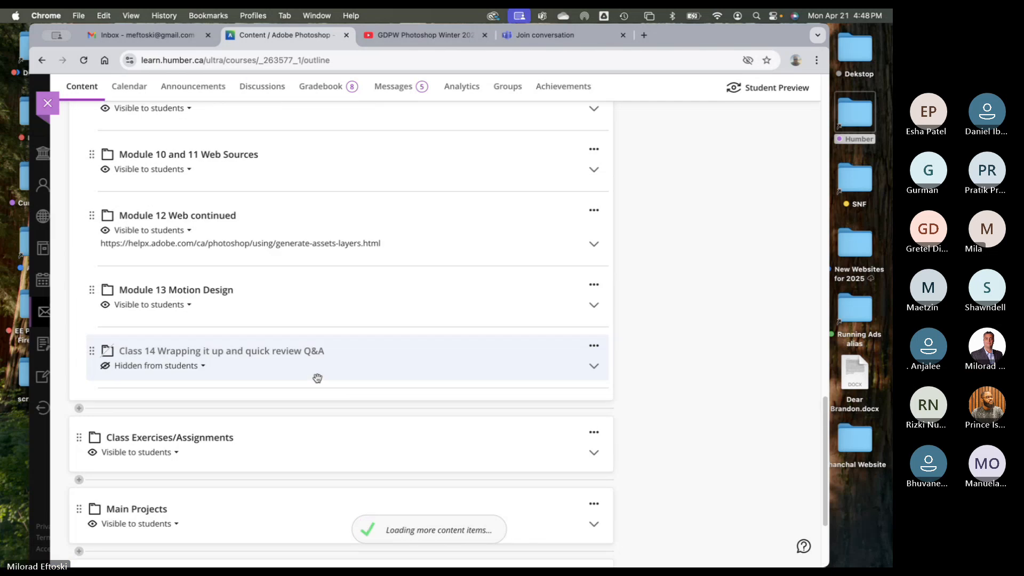
pyautogui.click(184, 366)
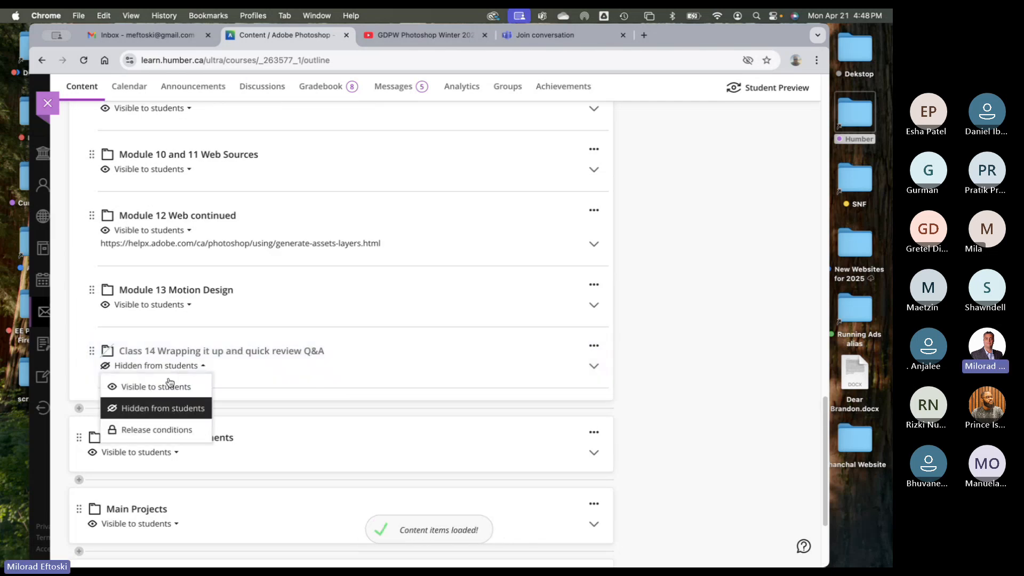
pyautogui.click(168, 385)
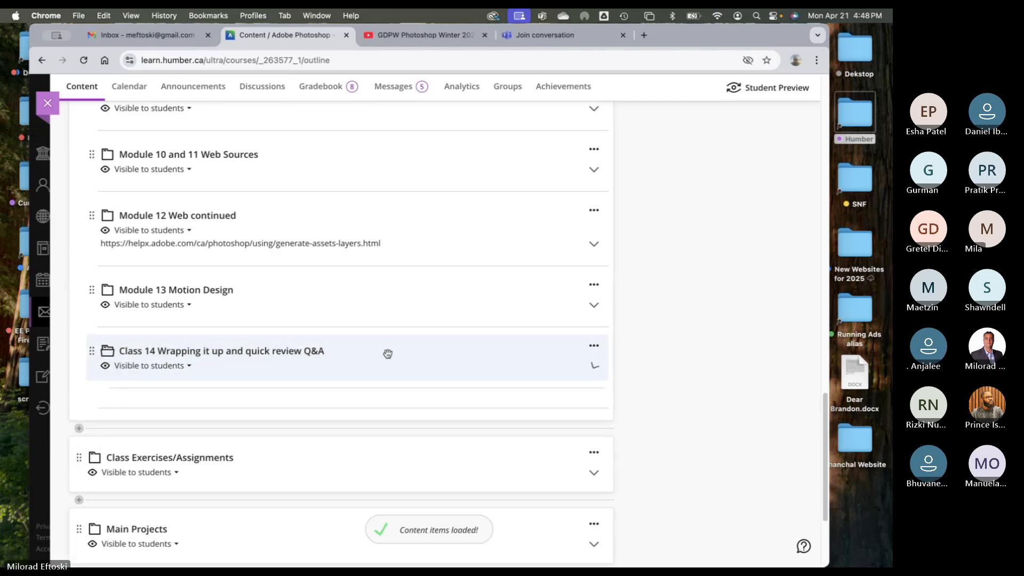
# - Make Video Motion Design.zip visible to students and start downloading it
pyautogui.scroll(-1, 372, 356)
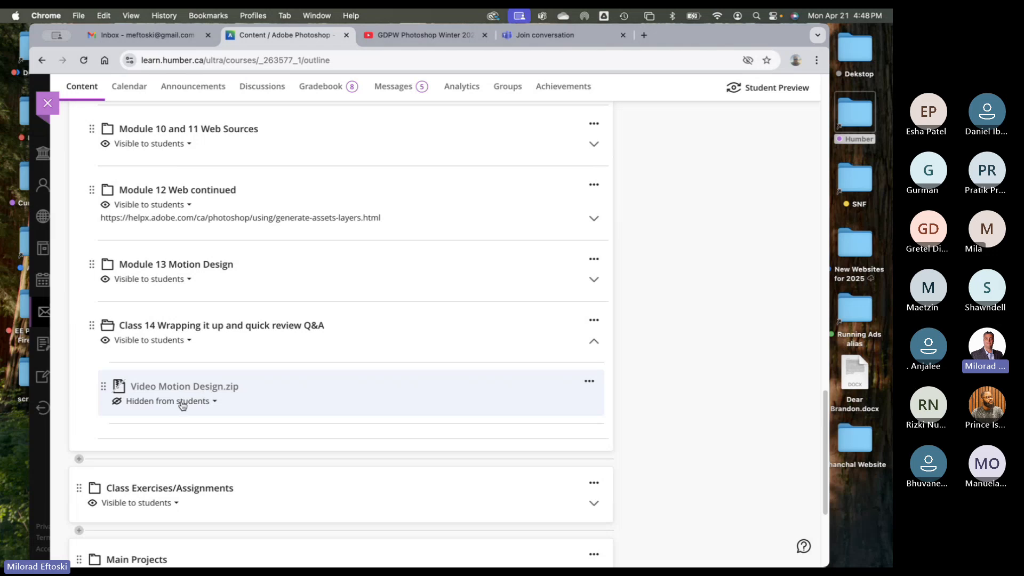
pyautogui.click(182, 405)
pyautogui.click(172, 421)
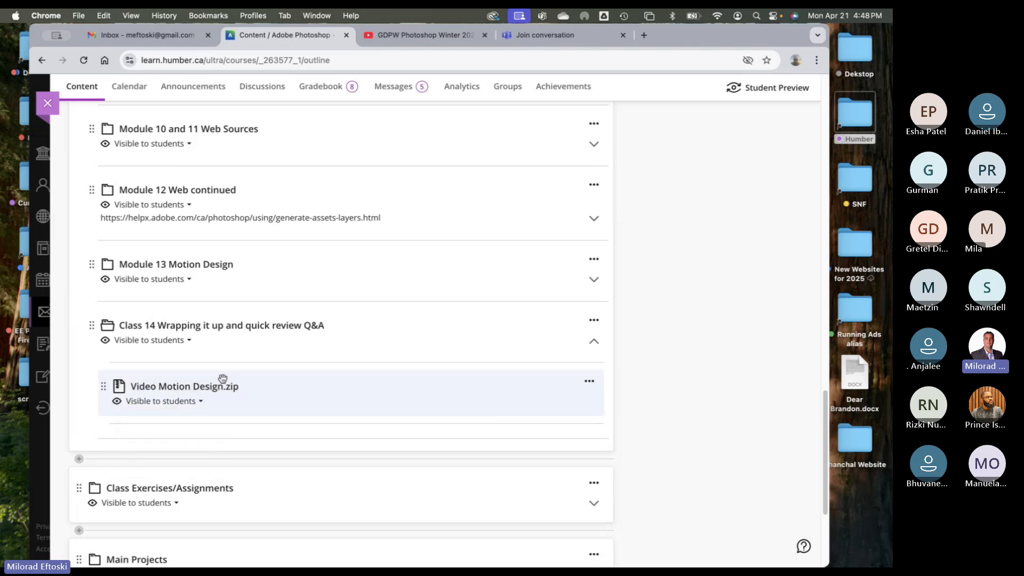
pyautogui.click(332, 278)
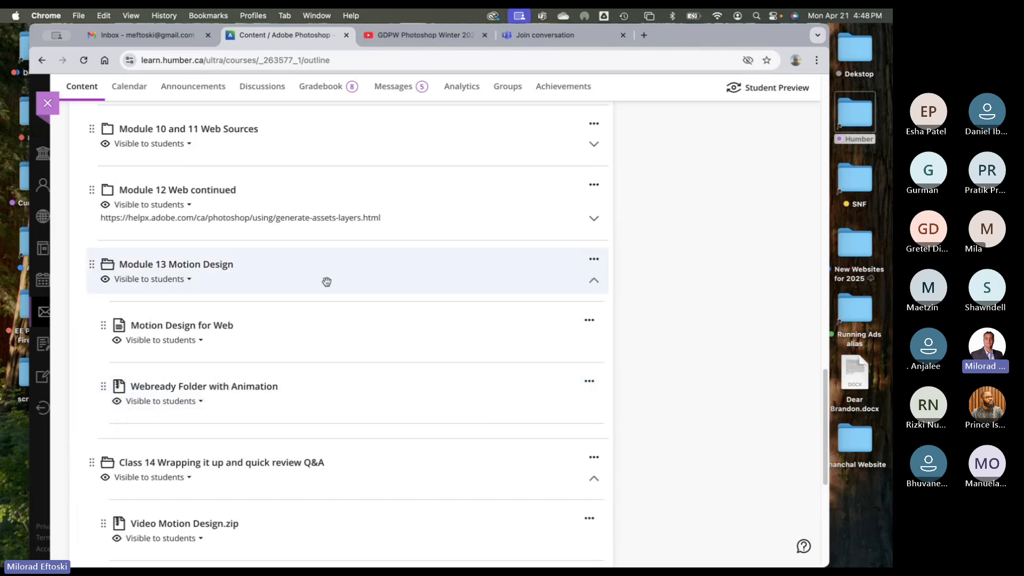
pyautogui.click(324, 272)
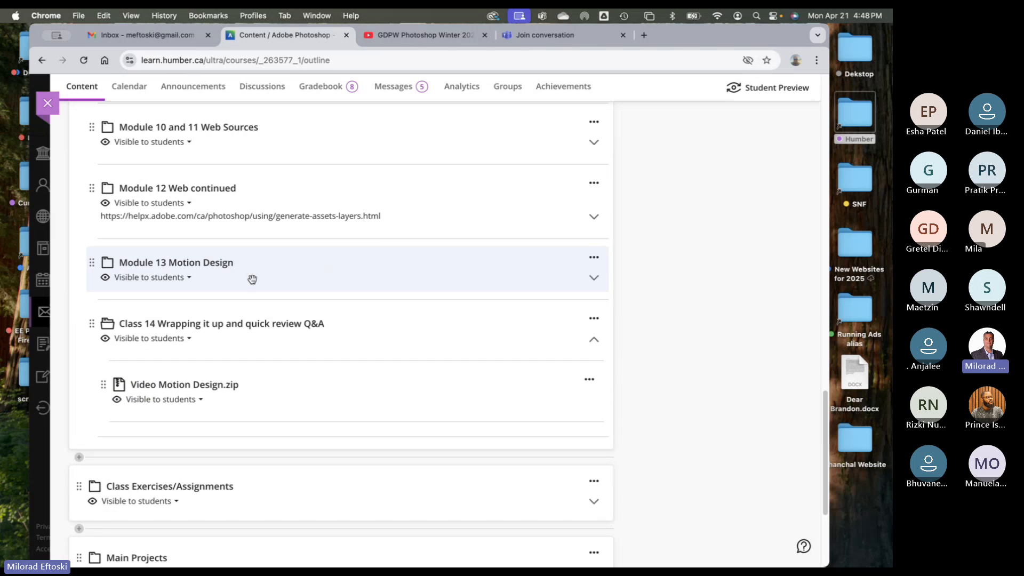
pyautogui.click(212, 389)
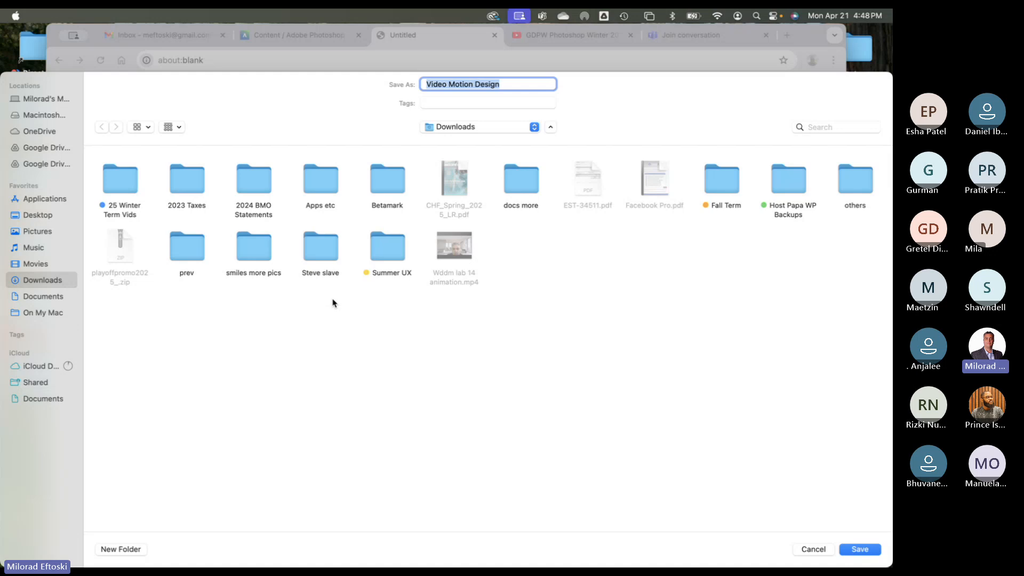
# - Save Video Motion Design.zip to the Desktop
pyautogui.press('super+d')
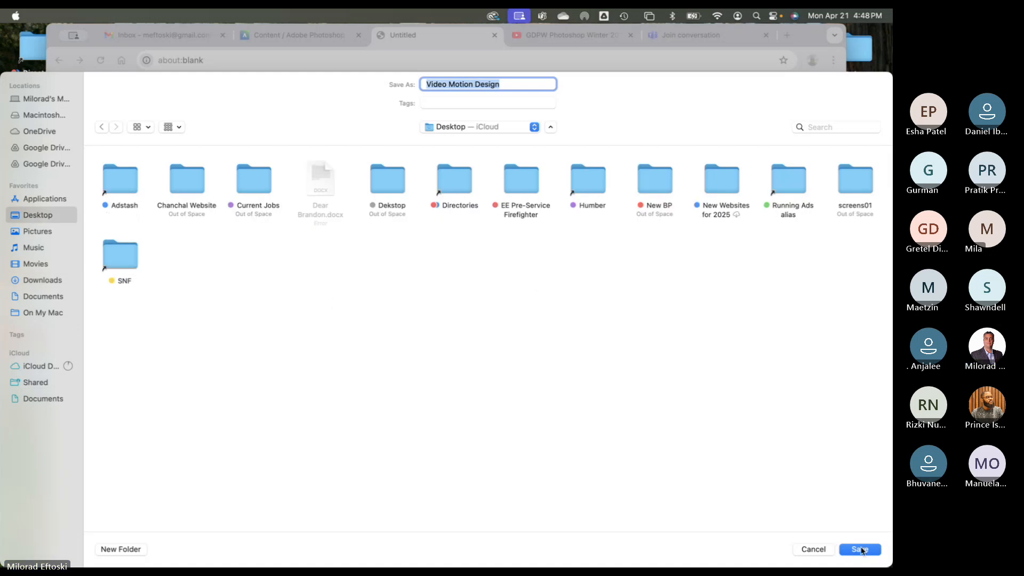
pyautogui.click(861, 550)
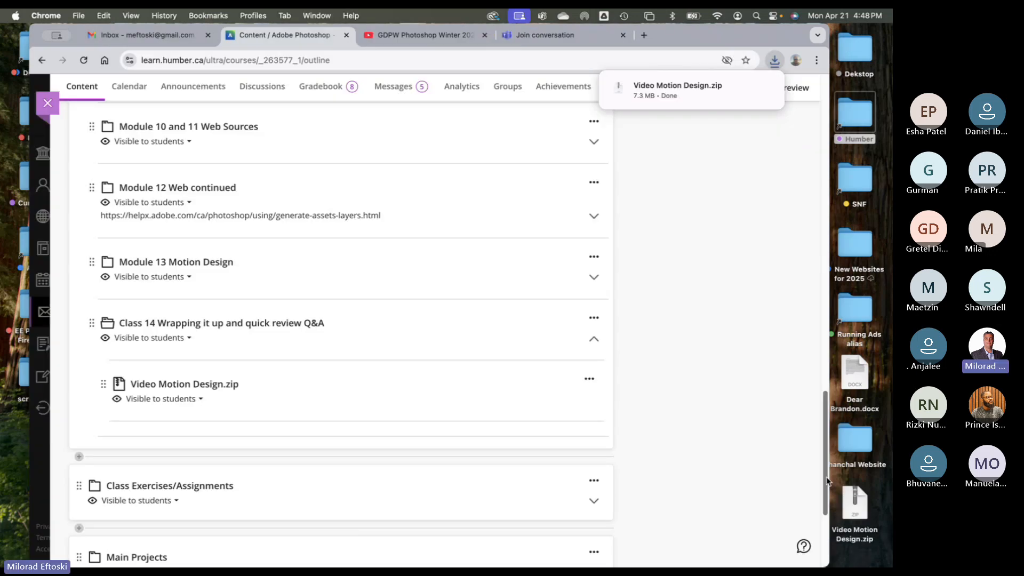
pyautogui.moveTo(829, 249); pyautogui.dragTo(804, 249)
pyautogui.hotkey('ctrl', 'Right')
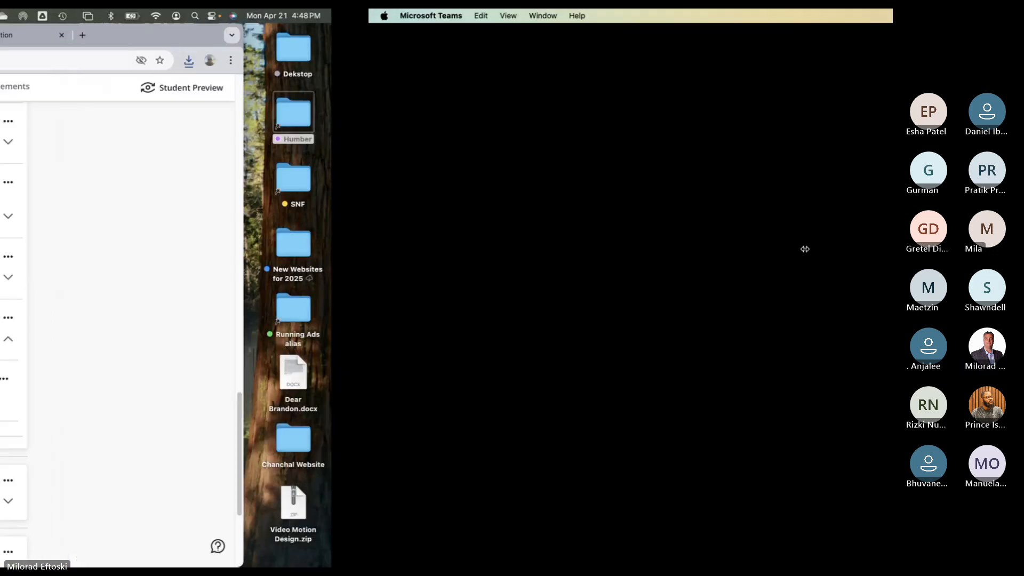
# - Unzip Video Motion Design.zip on the desktop and open the extracted folder
pyautogui.click(641, 312)
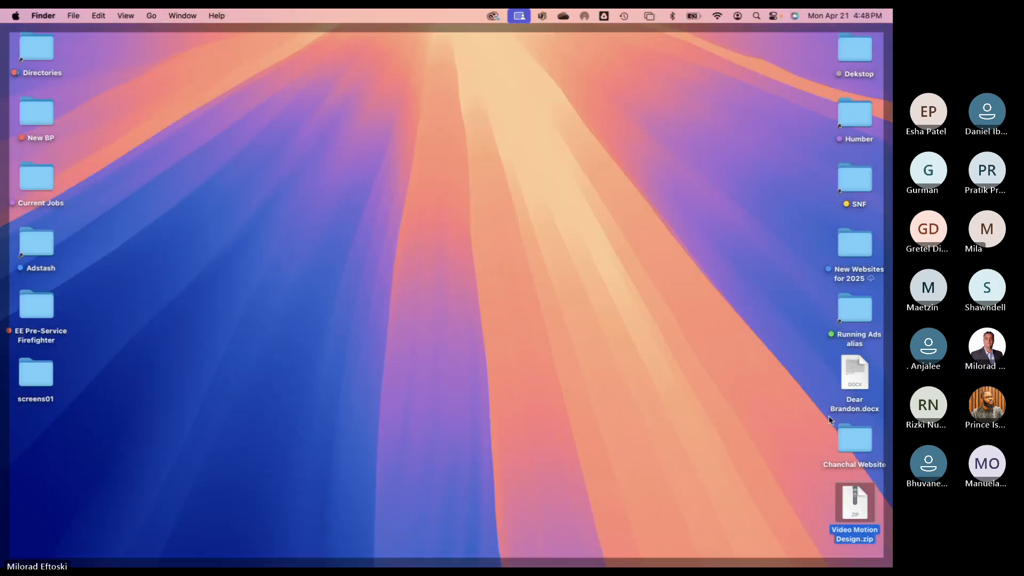
pyautogui.moveTo(855, 501); pyautogui.dragTo(779, 80)
pyautogui.doubleClick(779, 80)
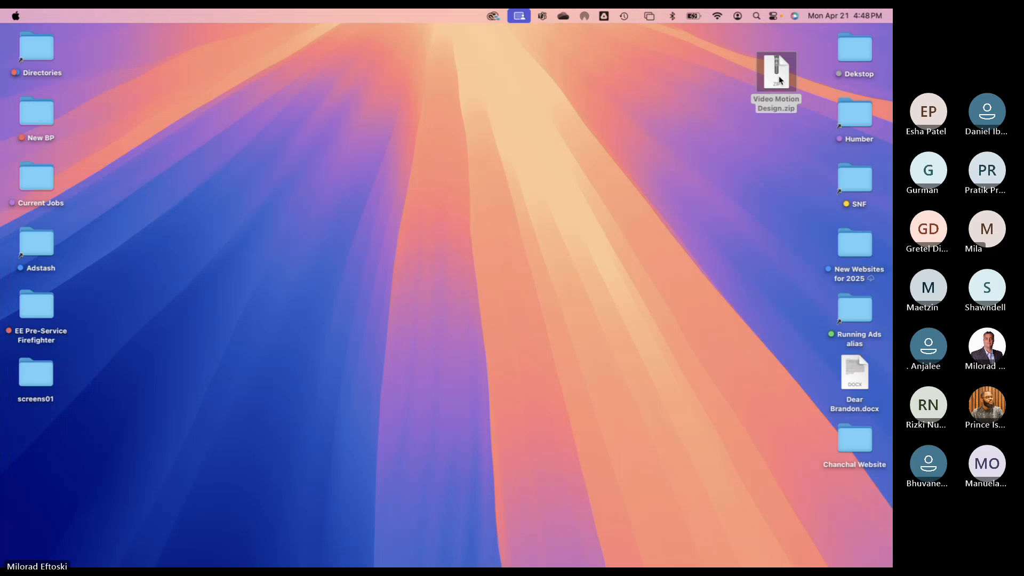
pyautogui.moveTo(780, 80); pyautogui.dragTo(693, 71)
pyautogui.doubleClick(693, 71)
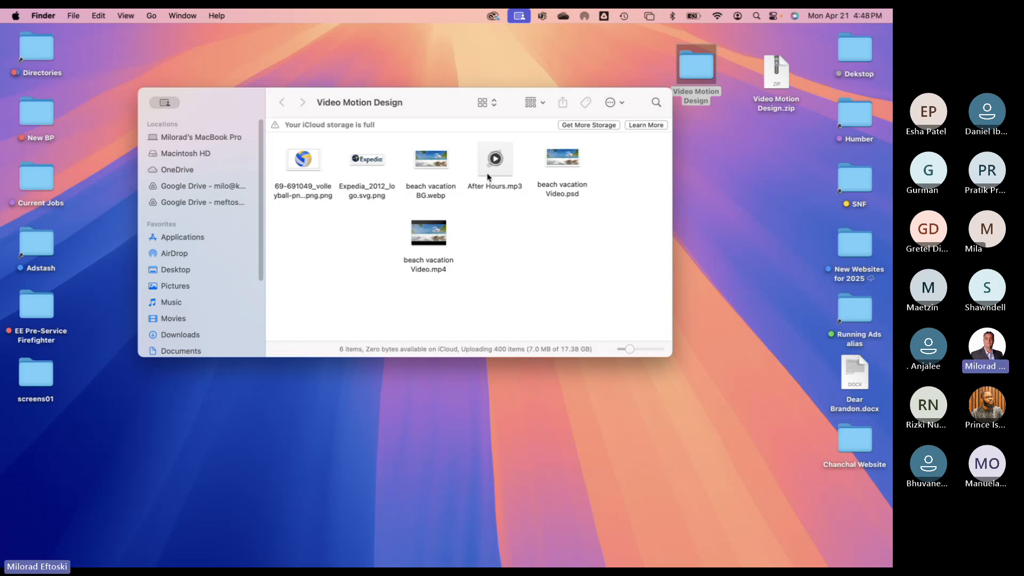
# - Play and then stop the After Hours.mp3 preview
pyautogui.click(493, 158)
pyautogui.moveTo(493, 157)
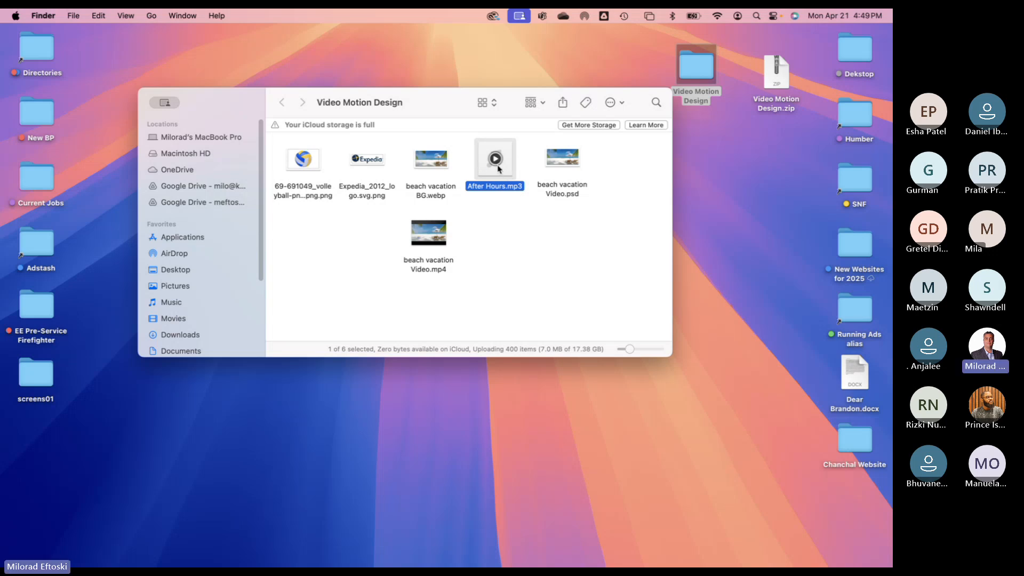
pyautogui.click(496, 161)
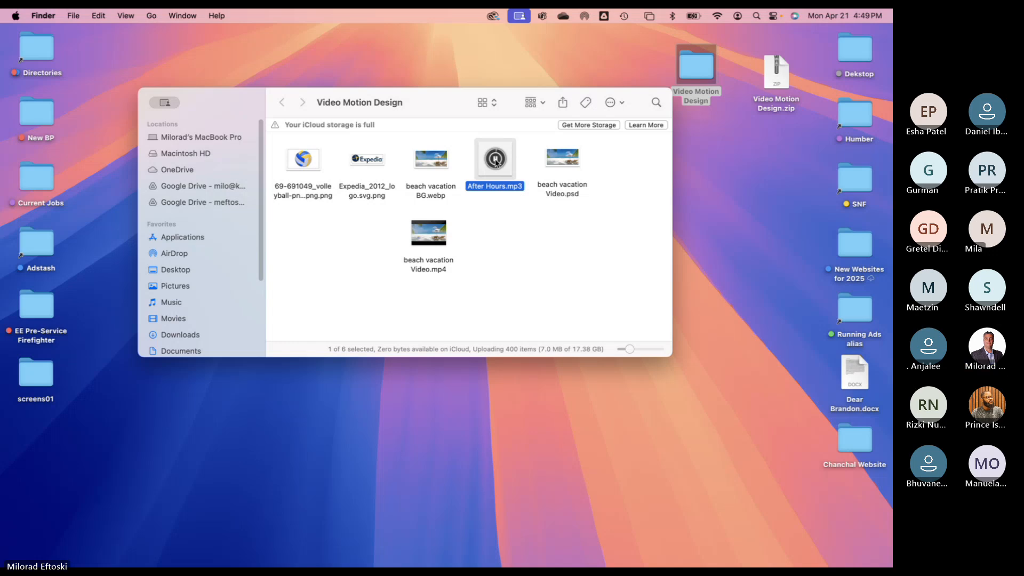
pyautogui.click(496, 162)
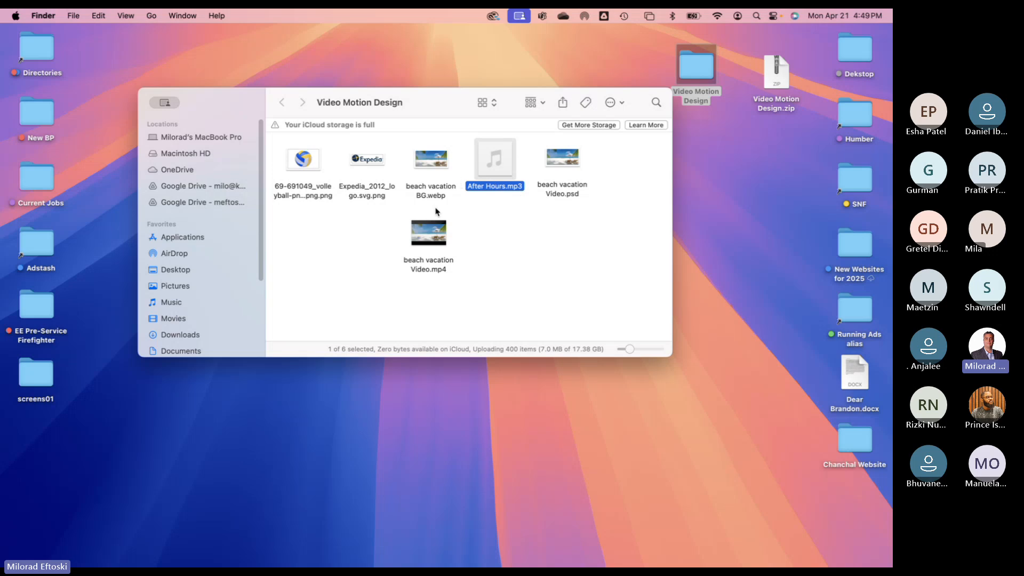
# - Quick Look the volleyball PNG and the Expedia logo
pyautogui.click(300, 162)
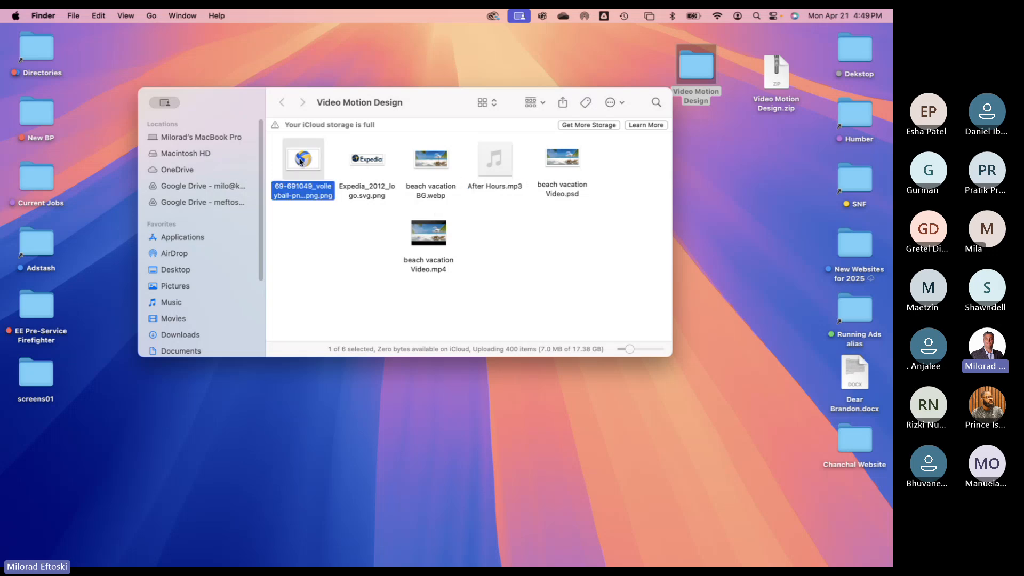
pyautogui.press('space')
pyautogui.press('space')
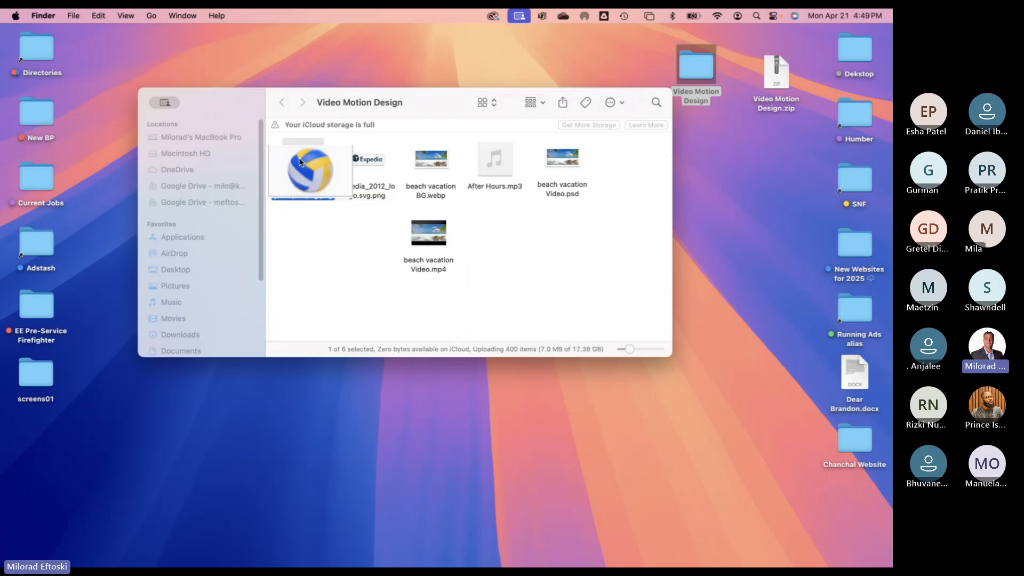
pyautogui.press('Right')
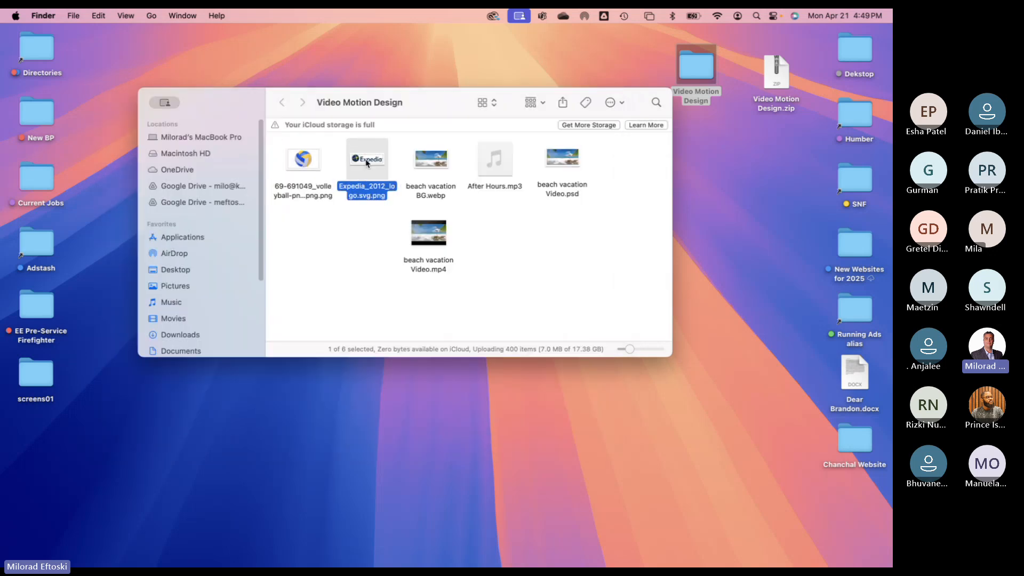
pyautogui.press('space')
pyautogui.press('space')
pyautogui.click(422, 166)
# - Quick Look beach vacation BG.webp and beach vacation Video.psd, then select beach vacation Video.mp4
pyautogui.press('space')
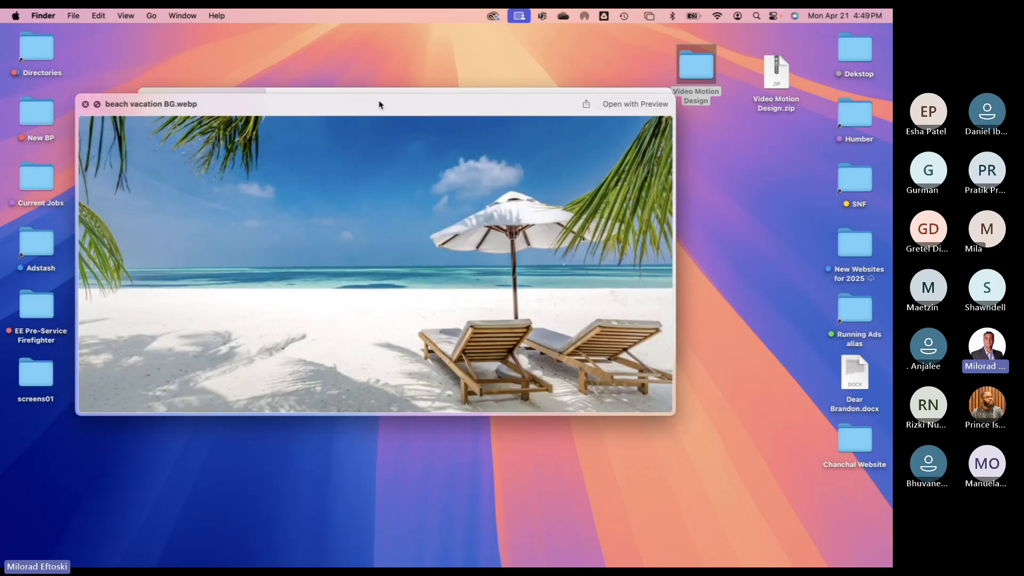
pyautogui.moveTo(379, 103); pyautogui.dragTo(414, 101)
pyautogui.press('space')
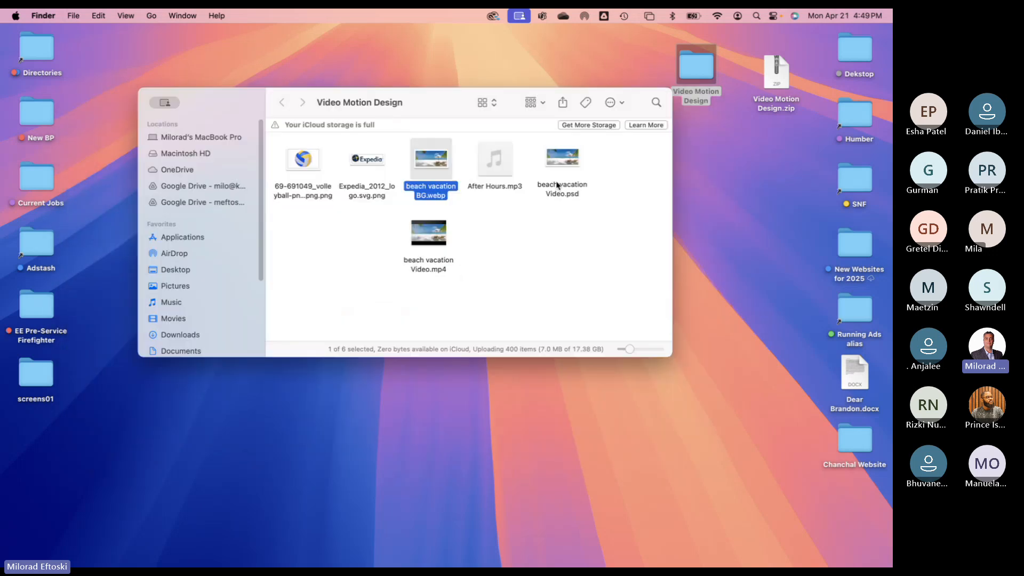
pyautogui.click(554, 162)
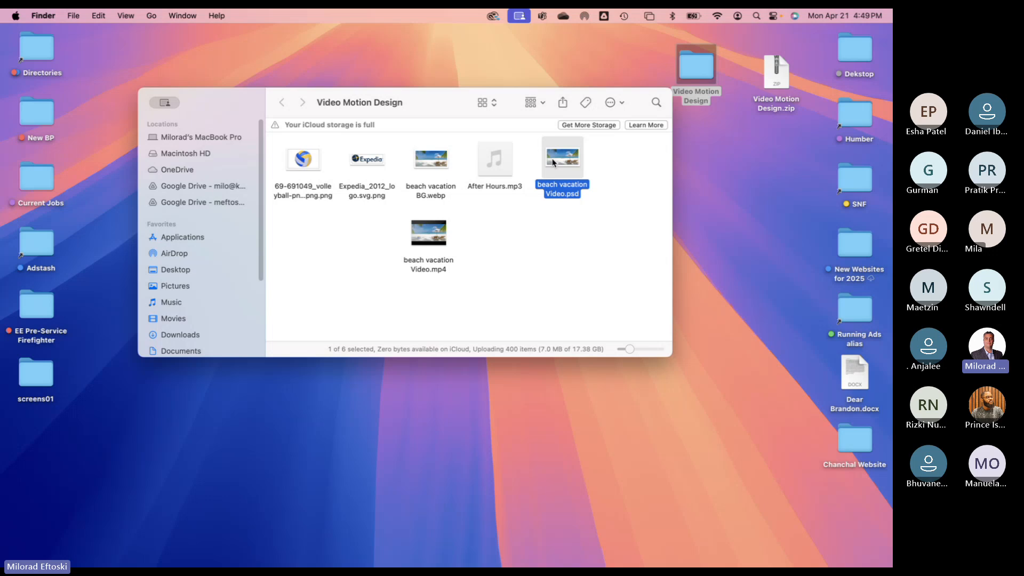
pyautogui.press('space')
pyautogui.moveTo(451, 110); pyautogui.dragTo(436, 130)
pyautogui.press('space')
pyautogui.click(426, 230)
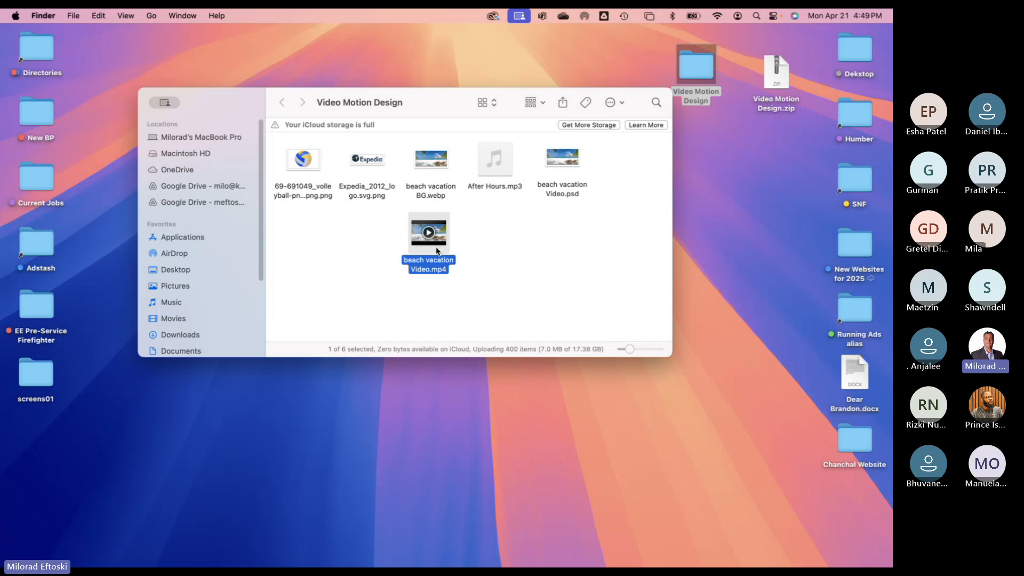
pyautogui.press('space')
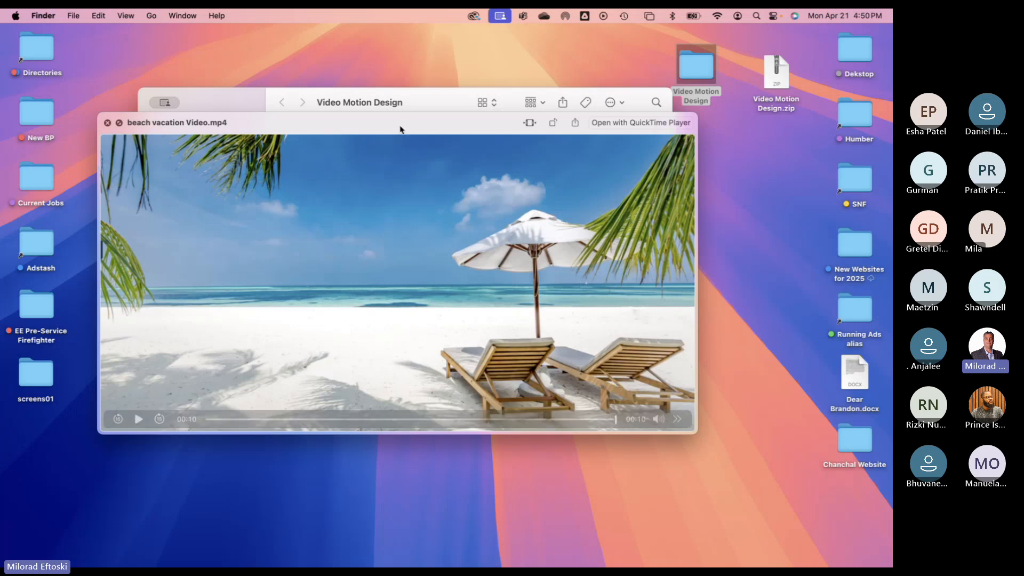
pyautogui.moveTo(341, 123); pyautogui.dragTo(370, 140)
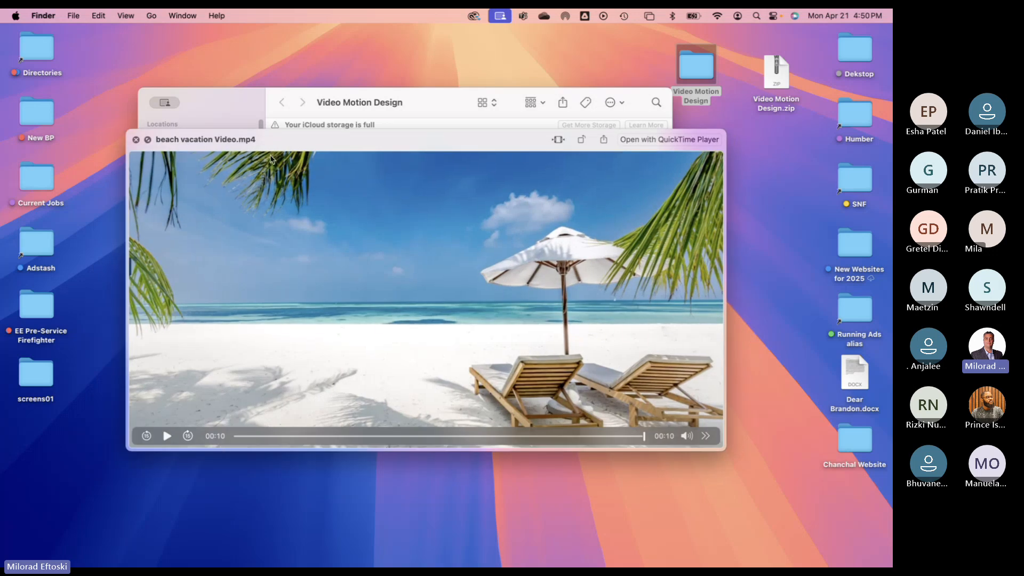
pyautogui.click(166, 436)
pyautogui.click(166, 436)
pyautogui.moveTo(439, 143); pyautogui.dragTo(407, 151)
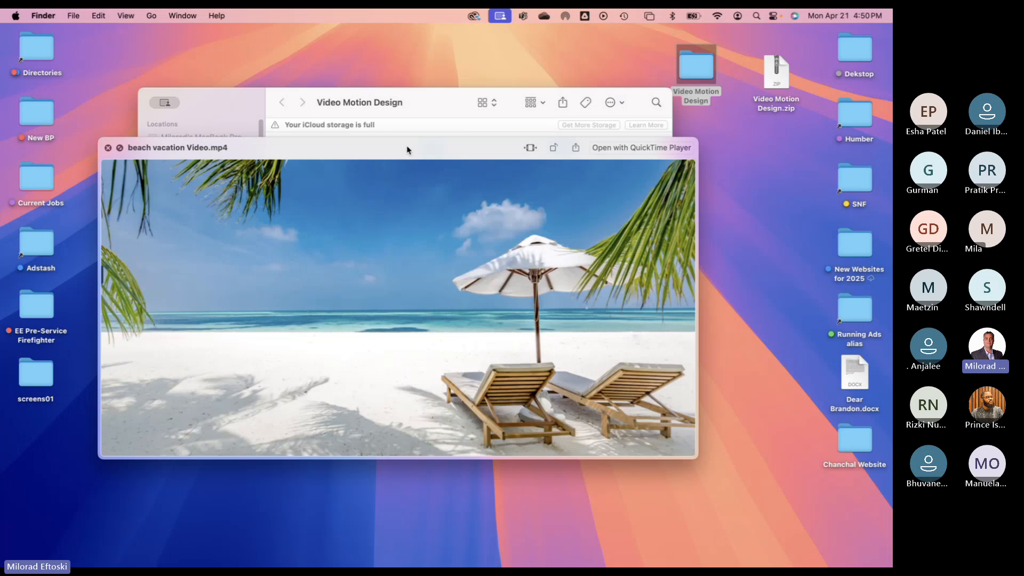
pyautogui.press('space')
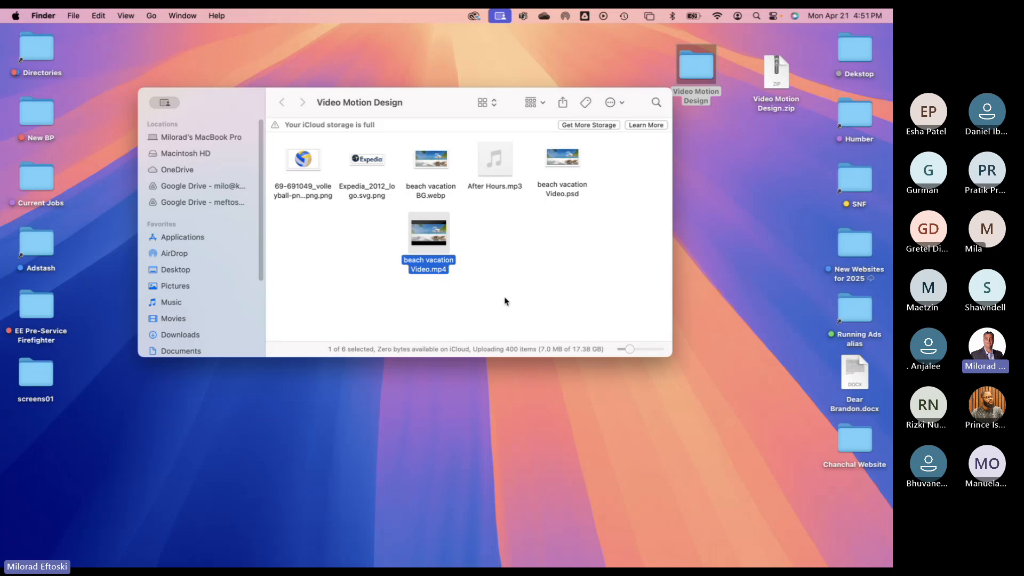
# - Close the Video Motion Design folder window, bring Chrome forward and open a blank tab
pyautogui.click(505, 298)
pyautogui.moveTo(229, 105); pyautogui.dragTo(208, 114)
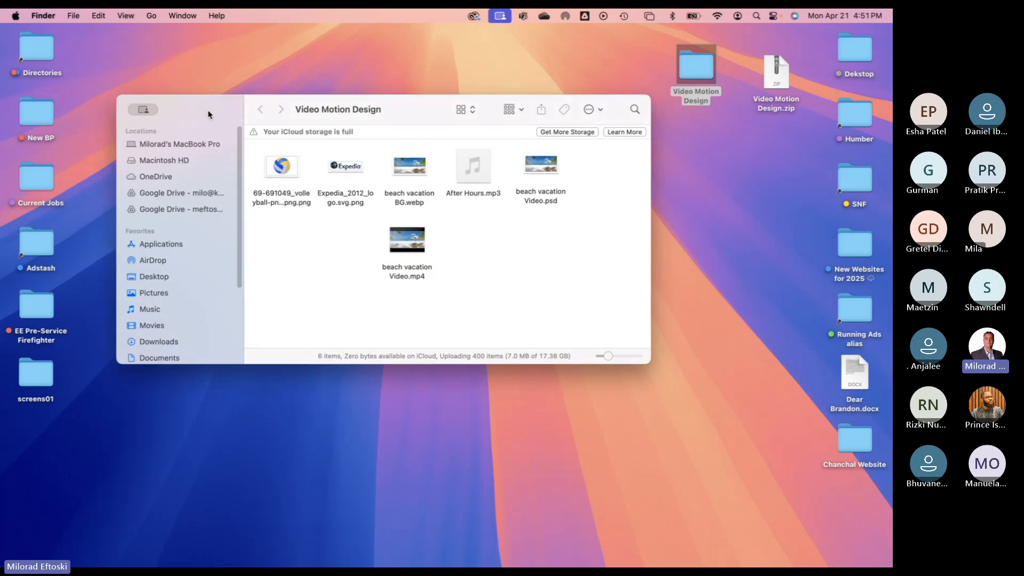
pyautogui.press('super+w')
pyautogui.click(399, 246)
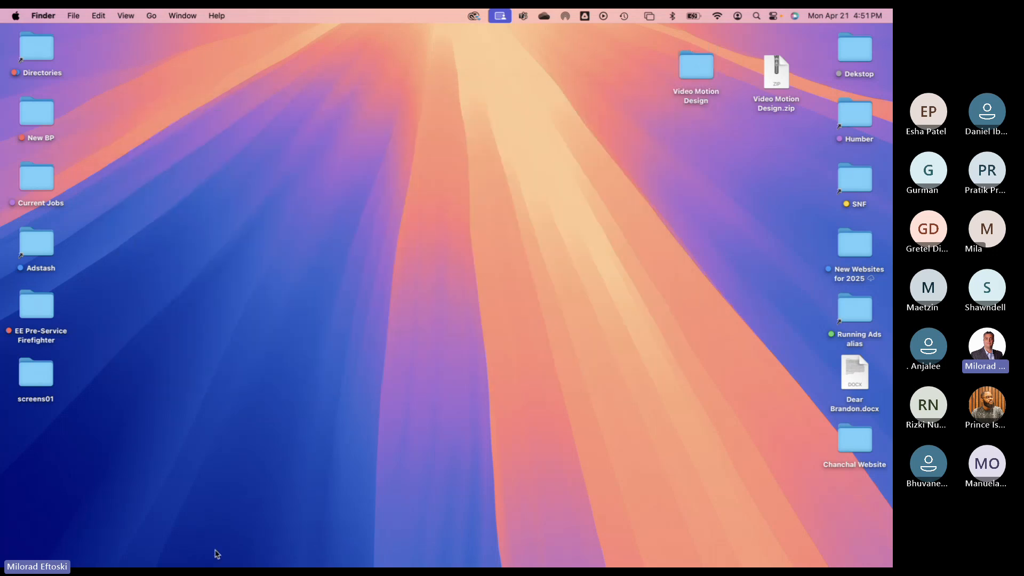
pyautogui.click(124, 558)
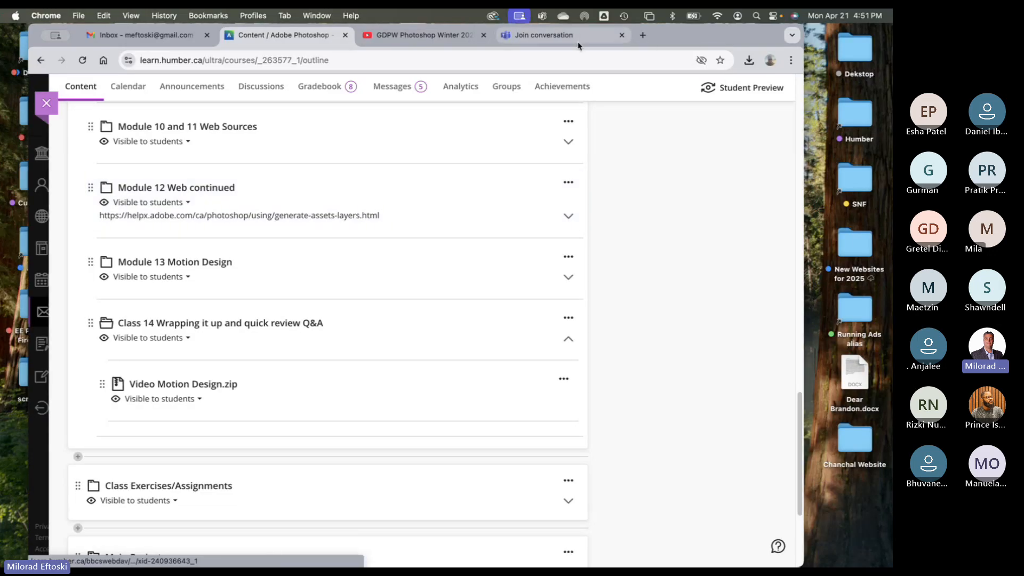
pyautogui.click(578, 42)
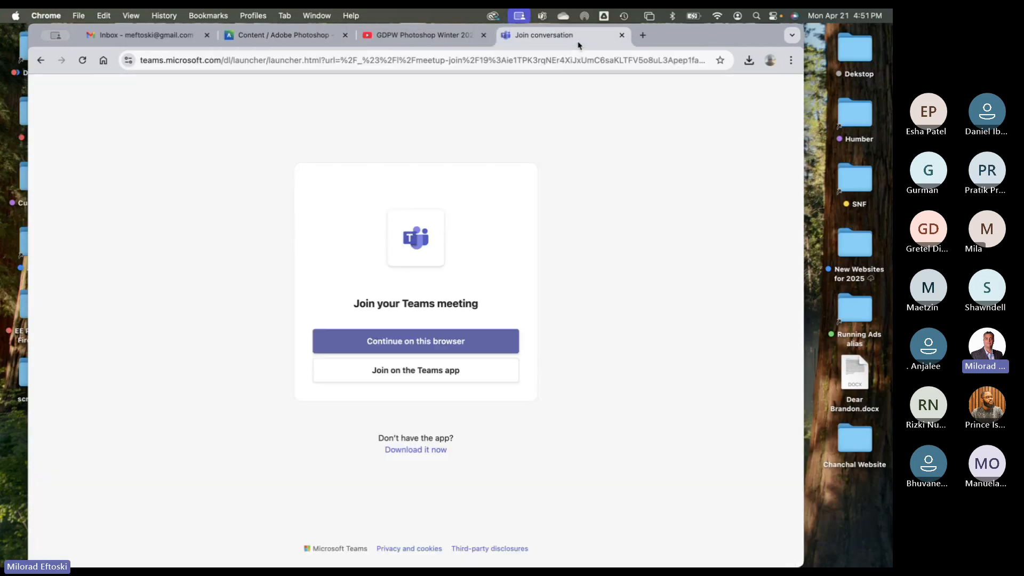
pyautogui.click(640, 40)
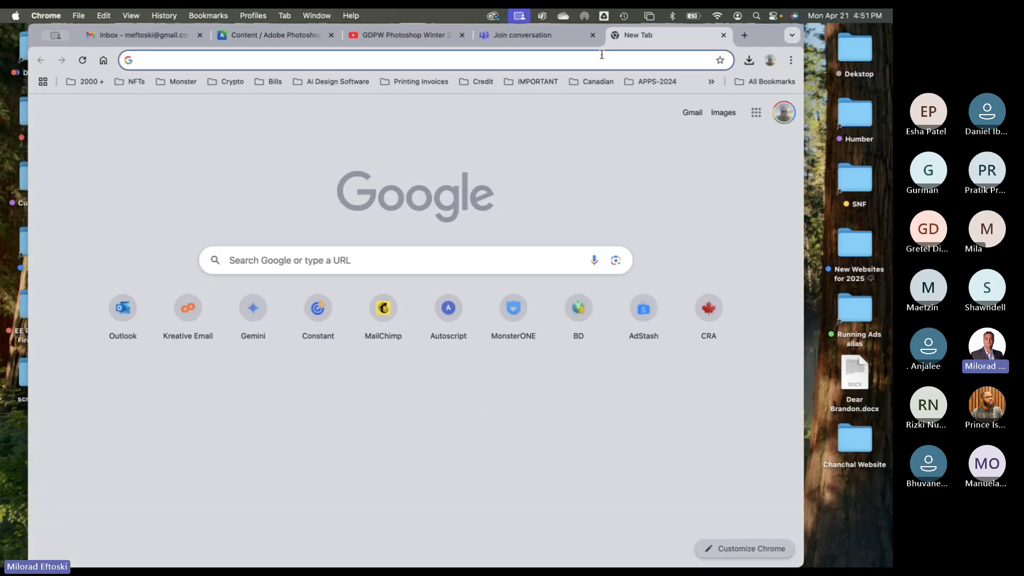
# - Search 'tik tok size guide' and highlight the 720 x 1280 and 1080 x 1920 resolutions
pyautogui.write('tik tok si')
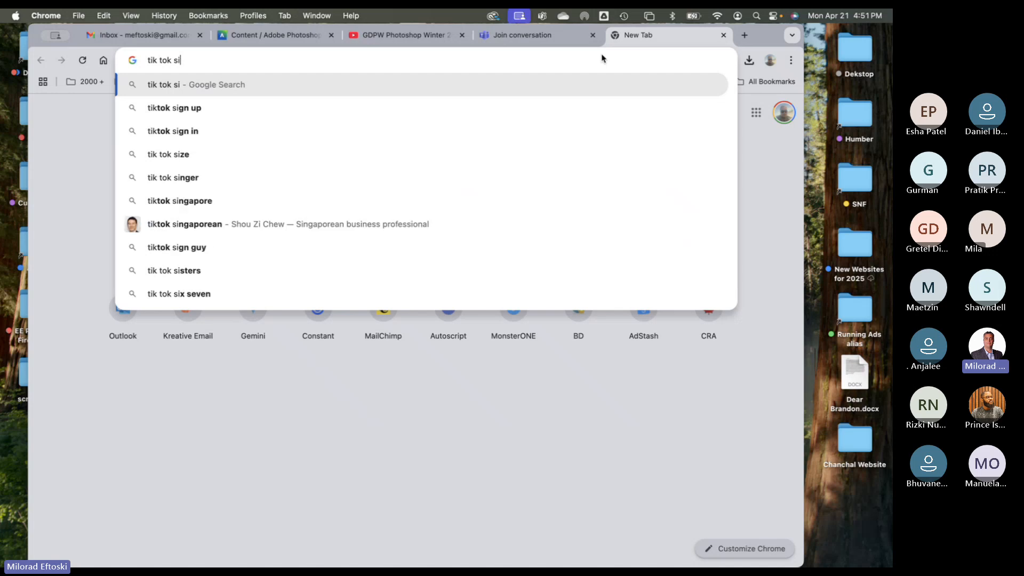
pyautogui.write('ze')
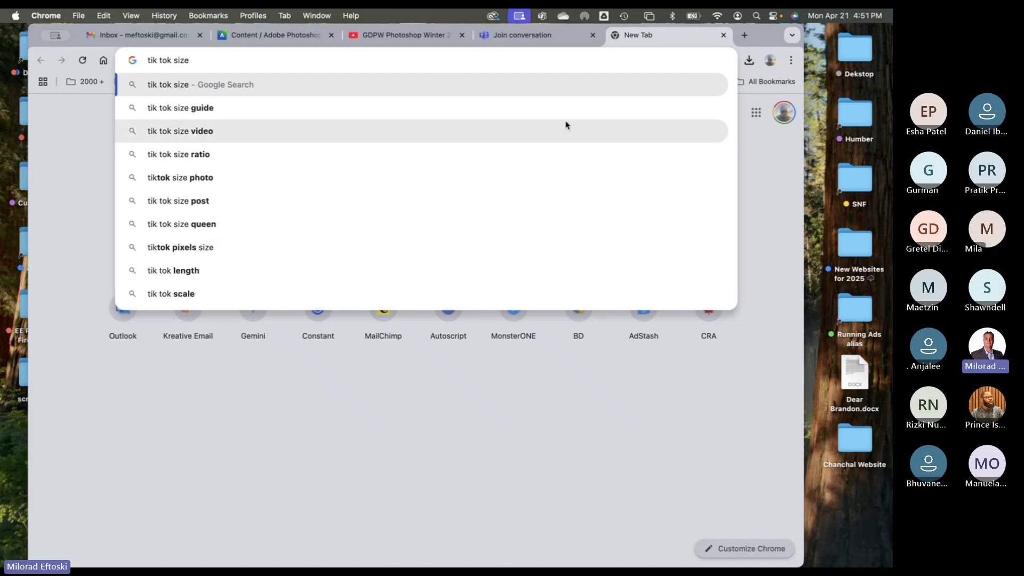
pyautogui.click(430, 108)
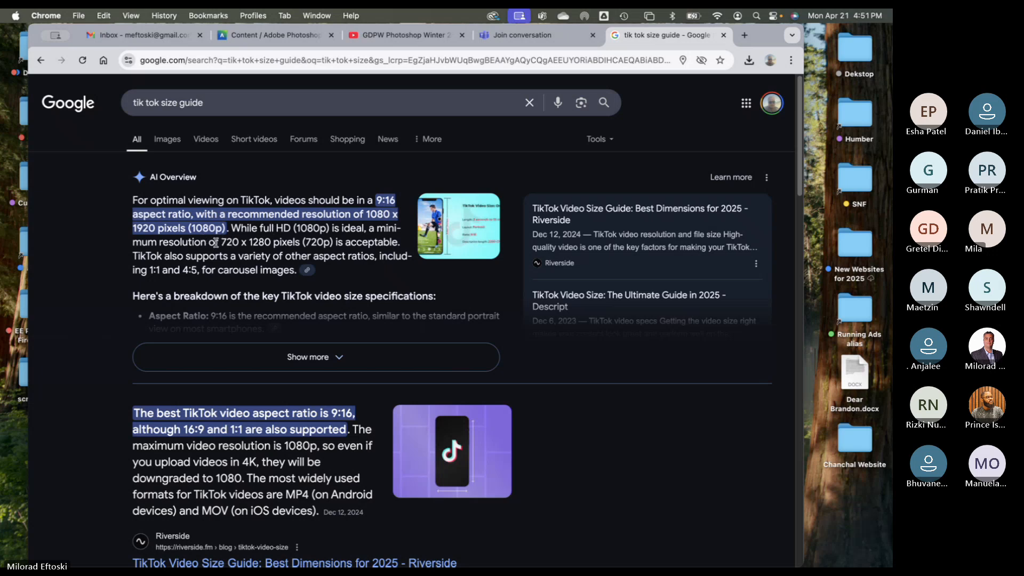
pyautogui.moveTo(220, 243); pyautogui.dragTo(271, 243)
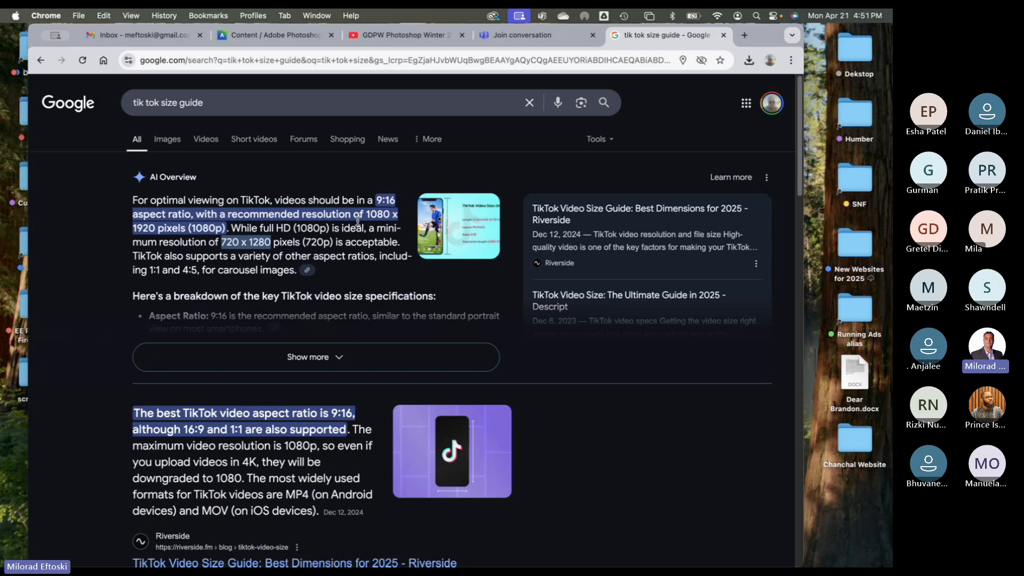
pyautogui.moveTo(358, 219); pyautogui.dragTo(357, 226)
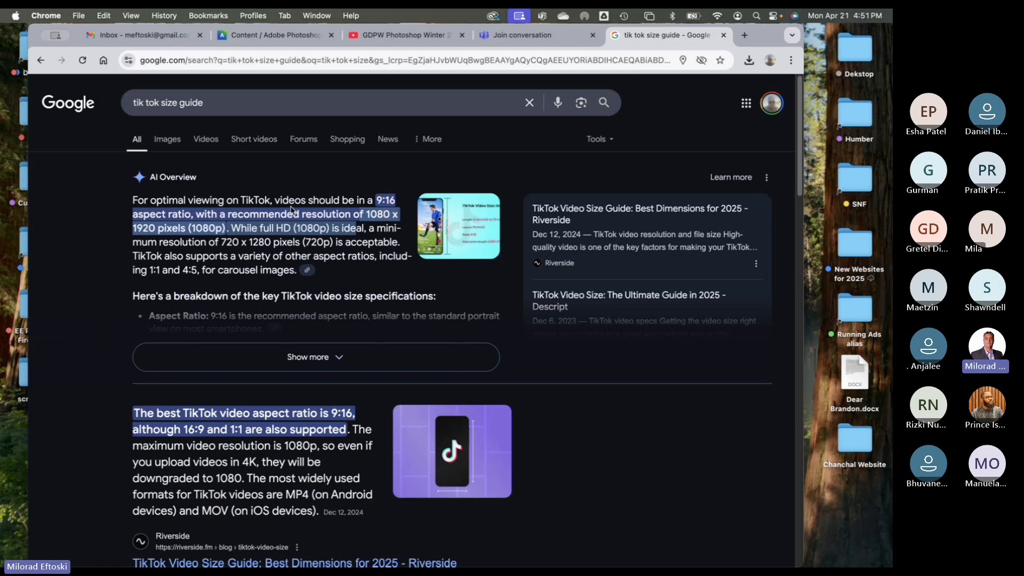
pyautogui.click(559, 47)
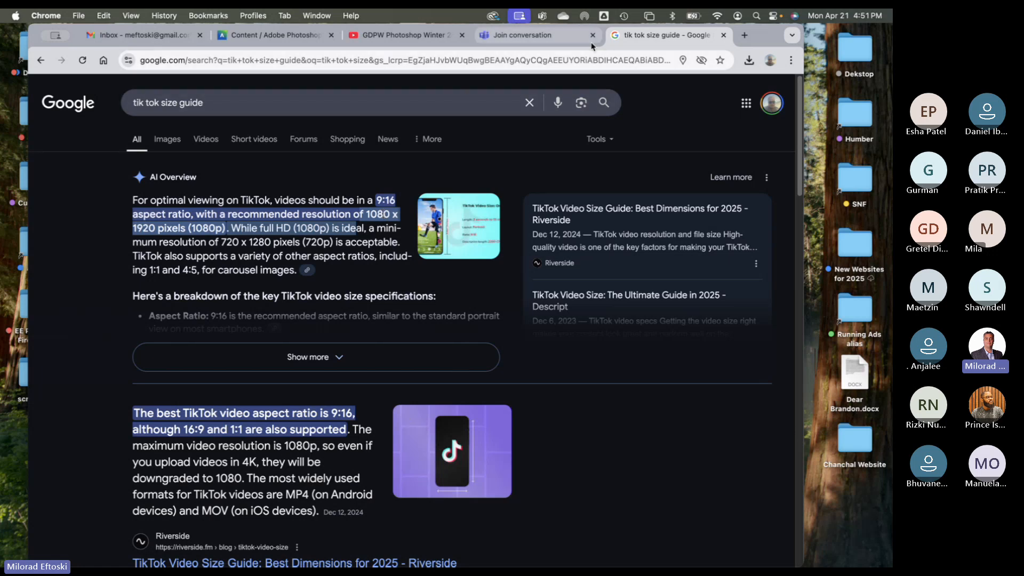
# - Collapse Class 14, expand Class Exercises/Assignments and open Motion Design for Web (Basic Animation)
pyautogui.click(293, 35)
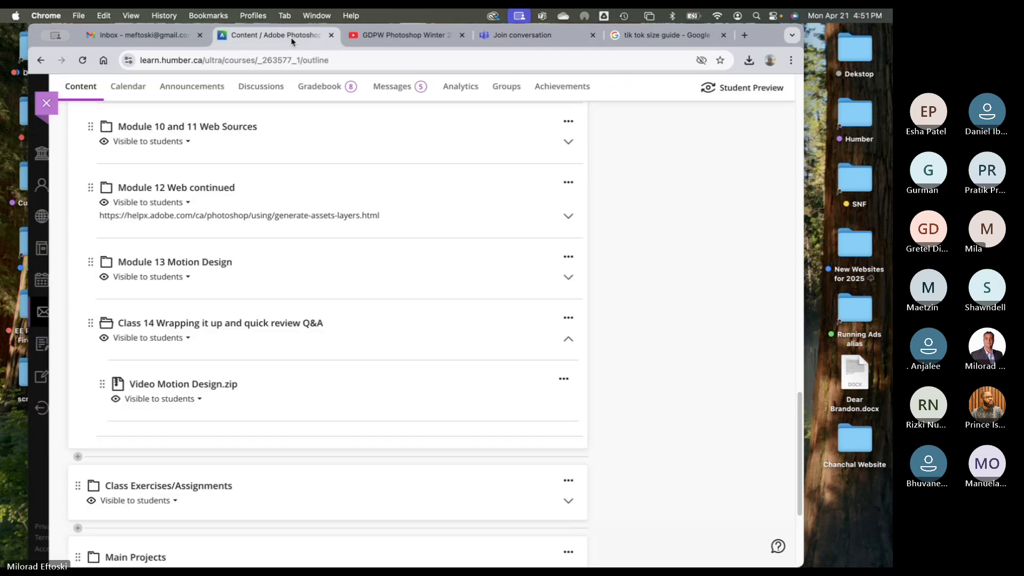
pyautogui.click(413, 328)
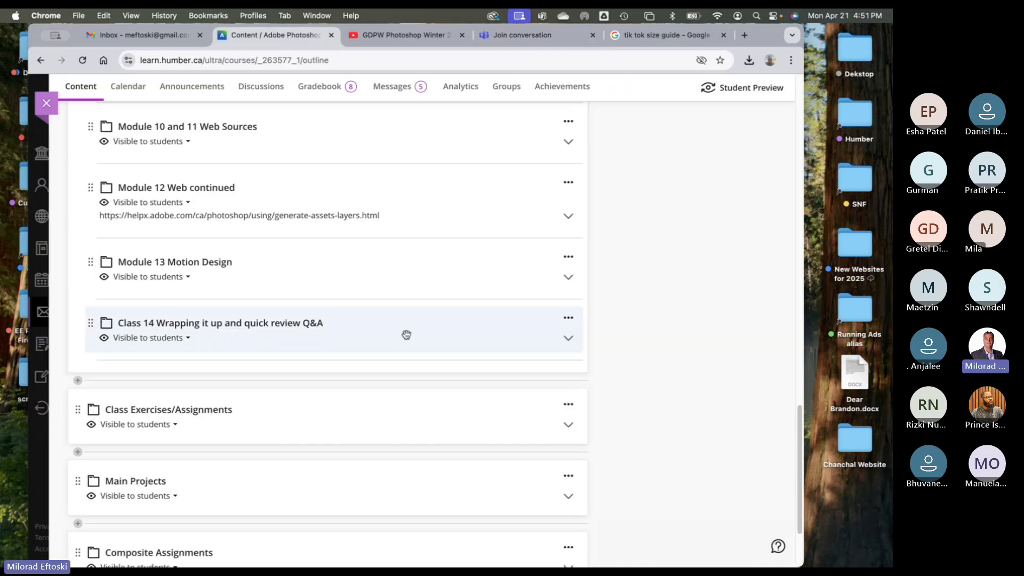
pyautogui.scroll(2, 410, 334)
pyautogui.scroll(10, 407, 337)
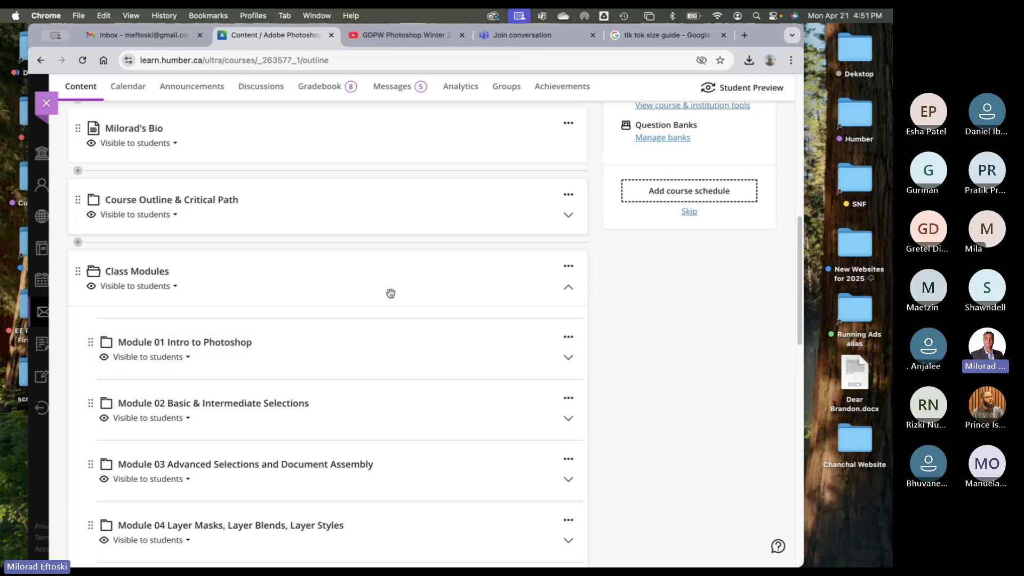
pyautogui.scroll(-3, 393, 298)
pyautogui.scroll(7, 394, 298)
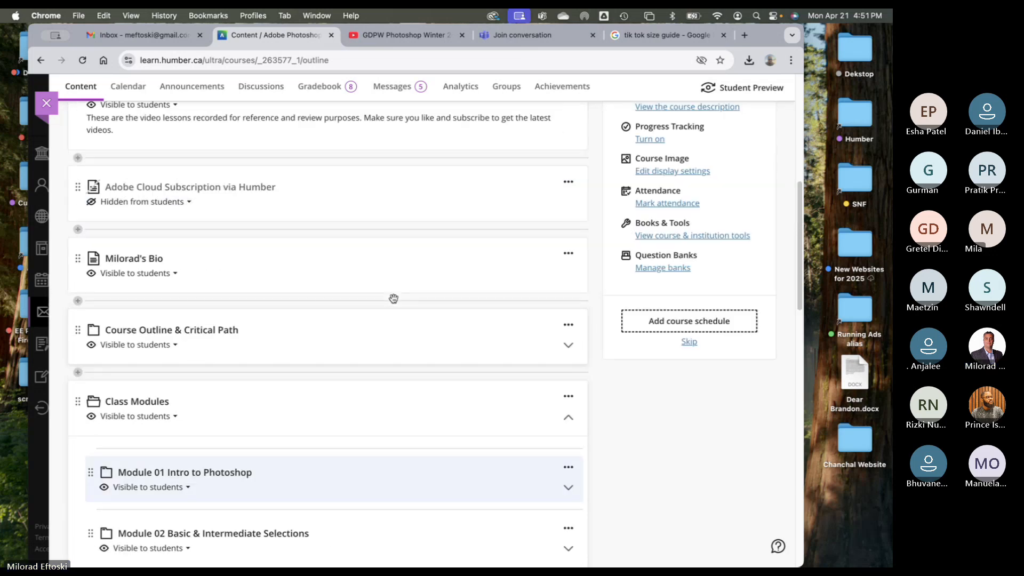
pyautogui.scroll(-2, 394, 303)
pyautogui.scroll(-12, 395, 302)
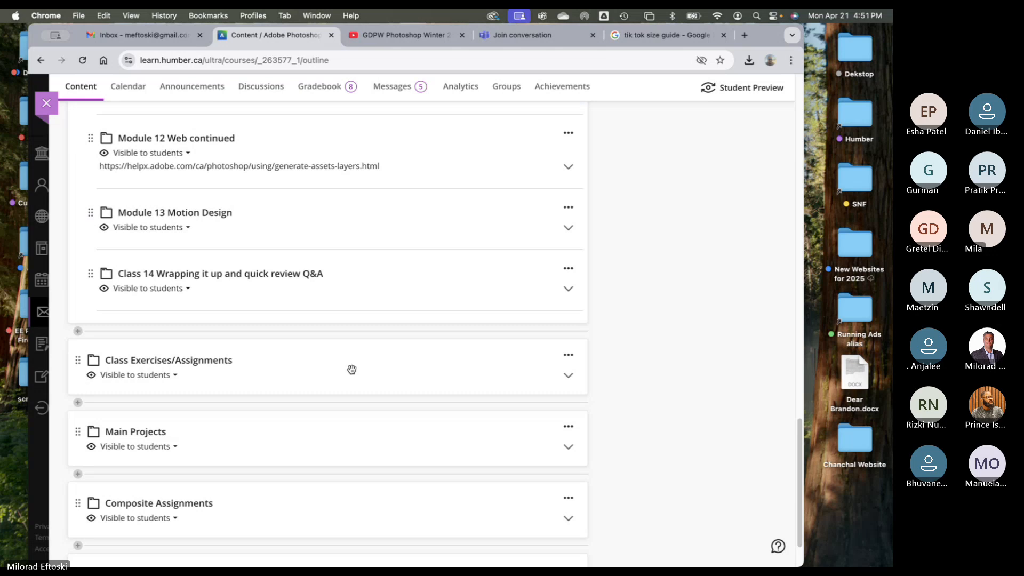
pyautogui.click(350, 368)
pyautogui.scroll(-3, 351, 370)
pyautogui.scroll(-5, 352, 370)
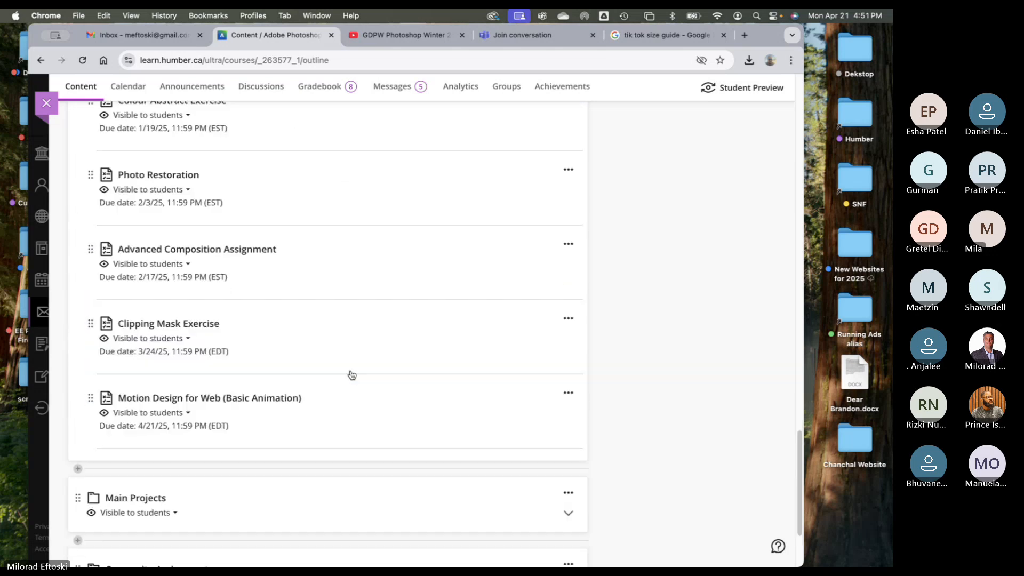
pyautogui.click(329, 343)
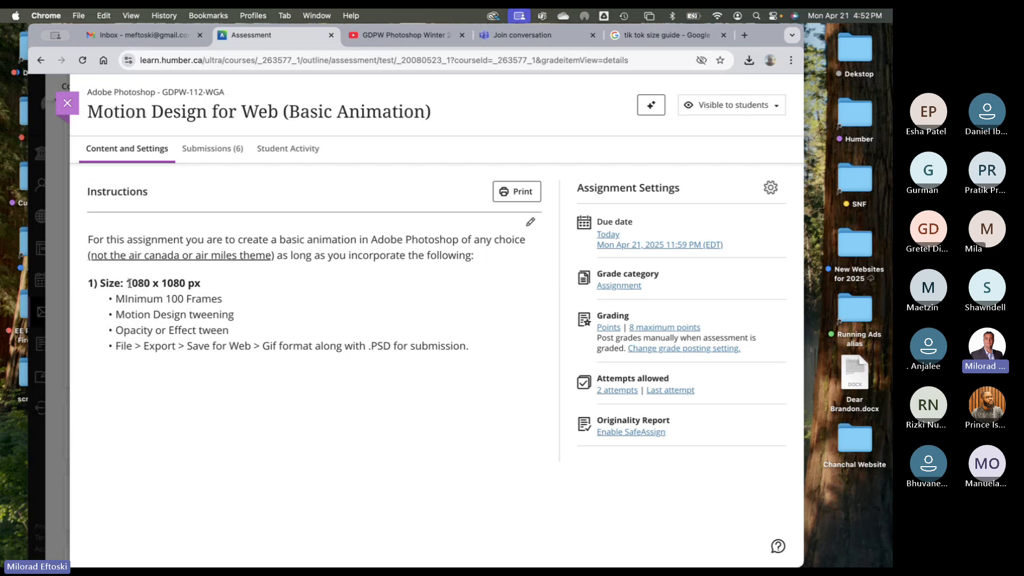
# - Open the assignment instructions in the editor with the cursor after '1080 px'
pyautogui.moveTo(127, 283); pyautogui.dragTo(185, 284)
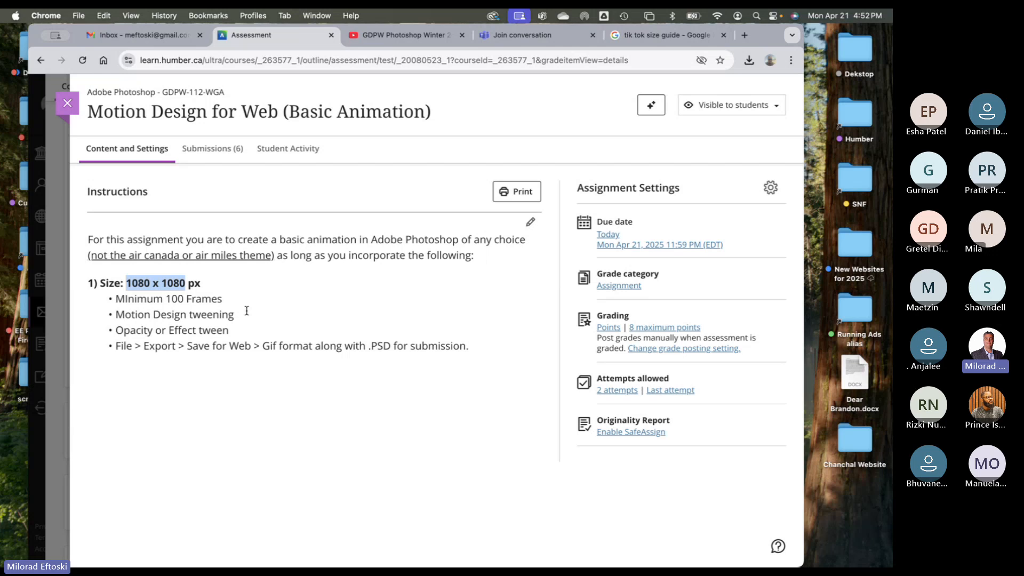
pyautogui.click(160, 300)
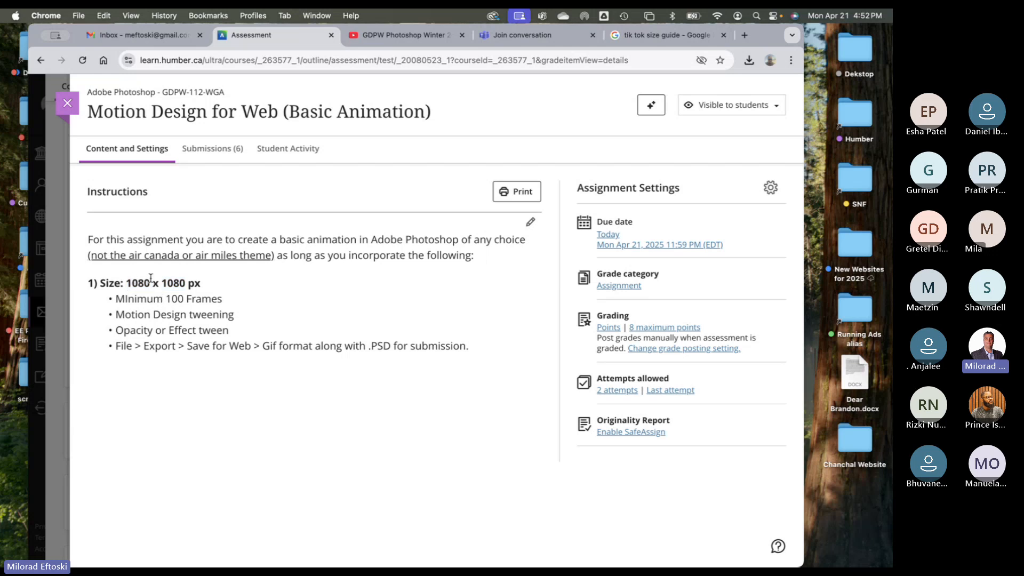
pyautogui.click(530, 224)
pyautogui.click(233, 294)
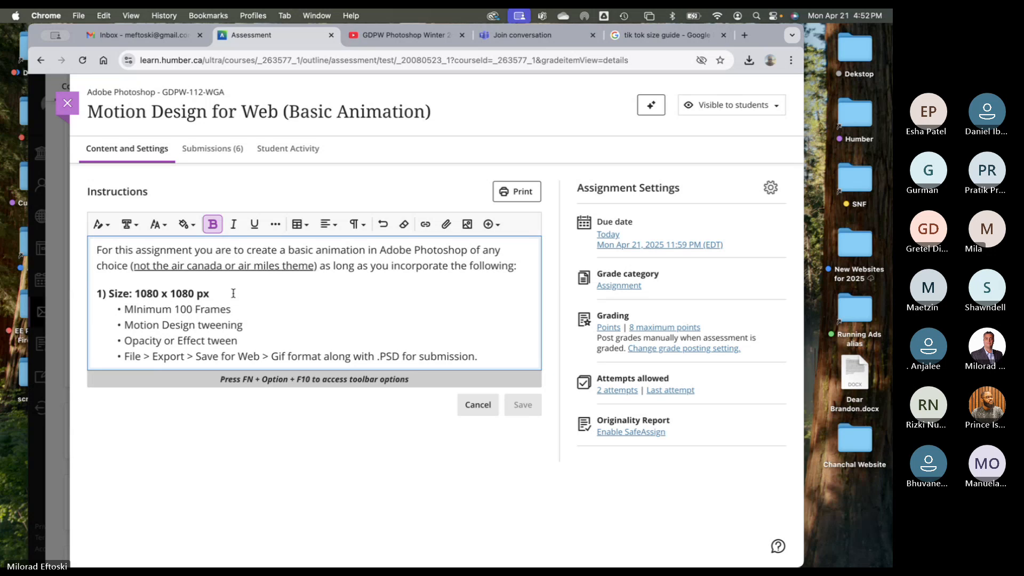
# - Add 'or Video (Tik Tok) 1920 x 1080 px - Vertical' after the 1080 px size
pyautogui.write('or Video')
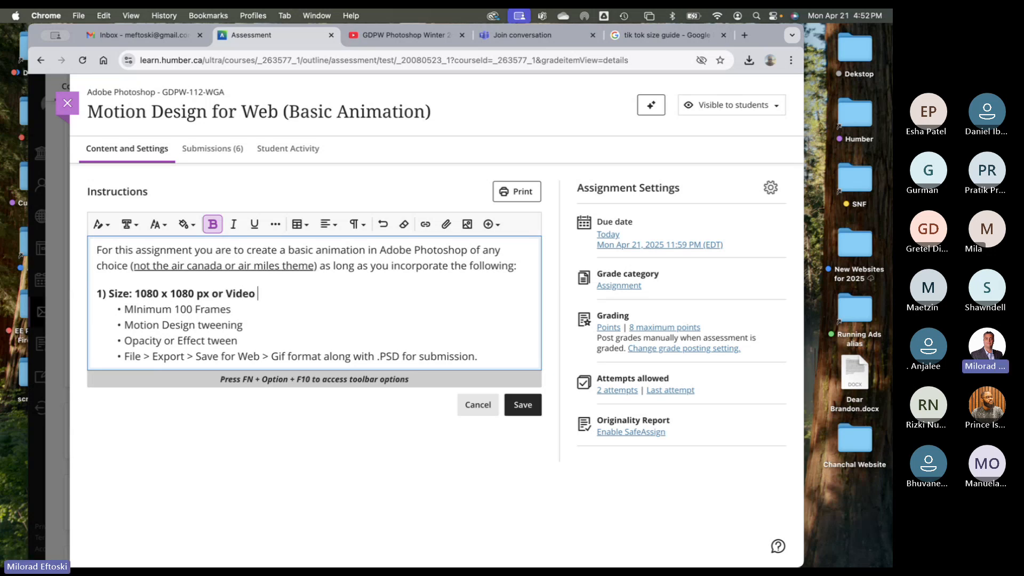
pyautogui.write(' (Tik ')
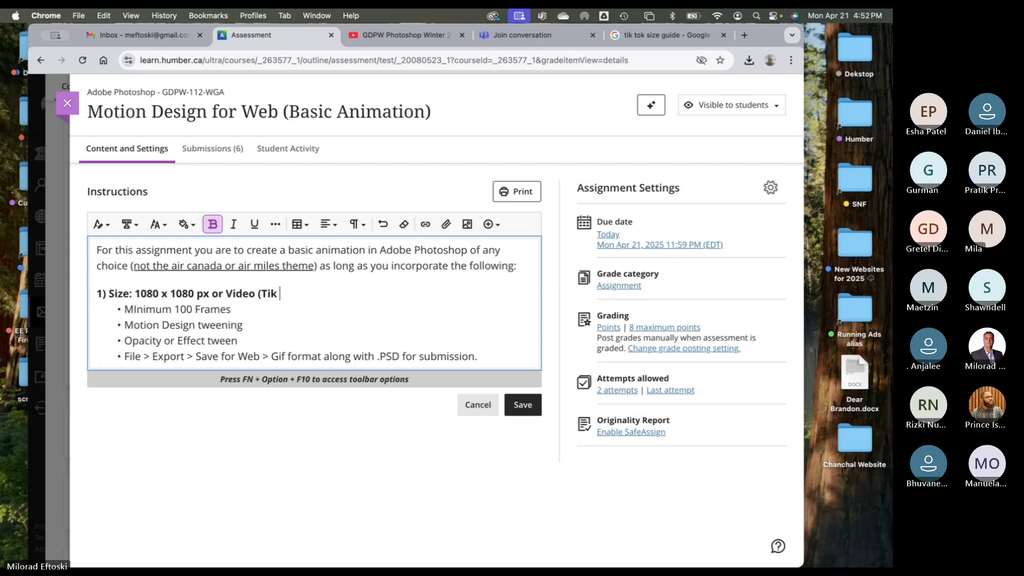
pyautogui.write('Tok_')
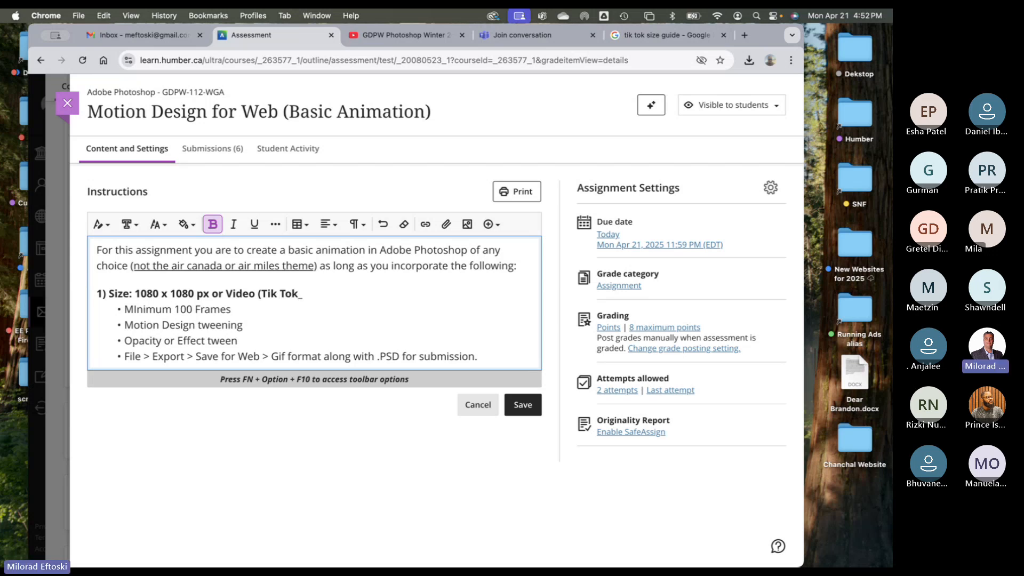
pyautogui.press('BackSpace')
pyautogui.write(') 1920 x 1080 px')
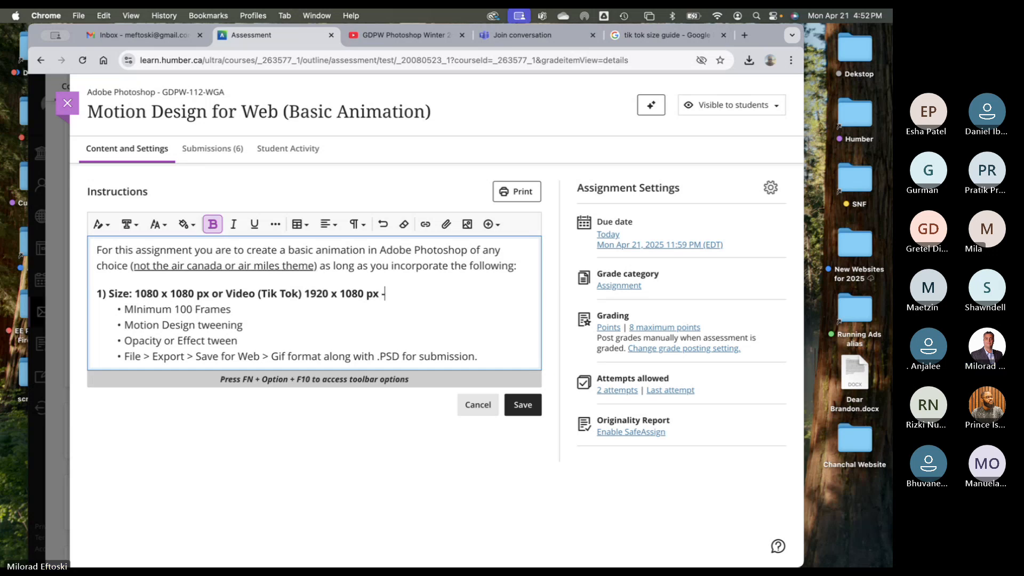
pyautogui.write(' - Vertical')
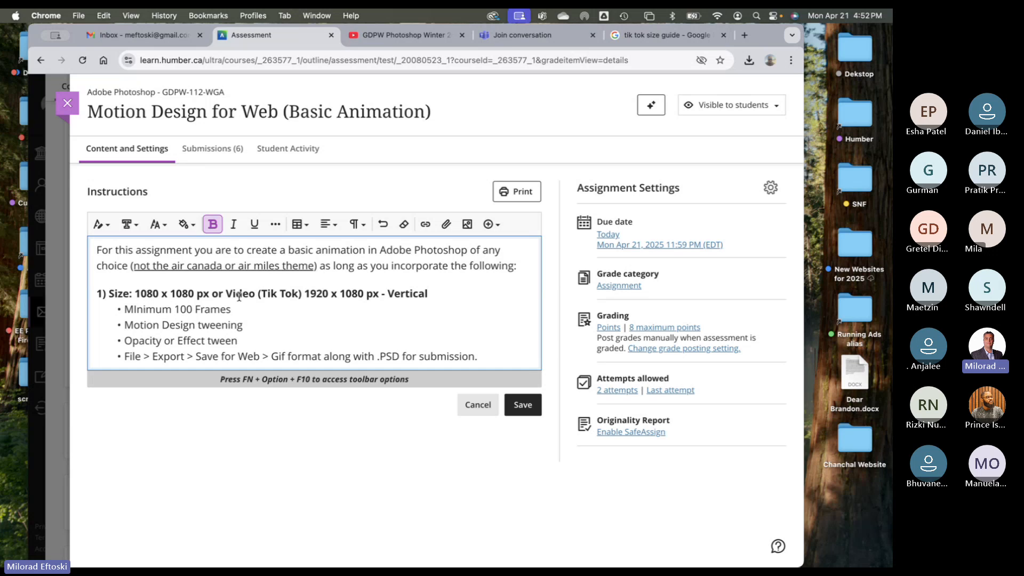
pyautogui.moveTo(225, 294); pyautogui.dragTo(324, 293)
pyautogui.click(436, 293)
# - Underline 'or', insert 'Instagram' before it, and save the instructions
pyautogui.doubleClick(217, 293)
pyautogui.press('super+u')
pyautogui.click(243, 303)
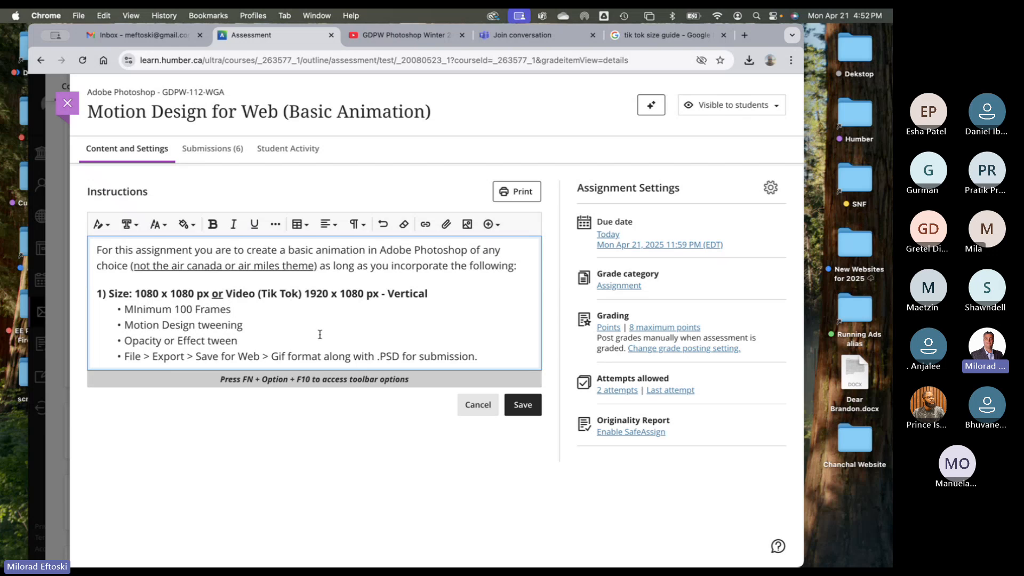
pyautogui.click(212, 294)
pyautogui.write('Inst')
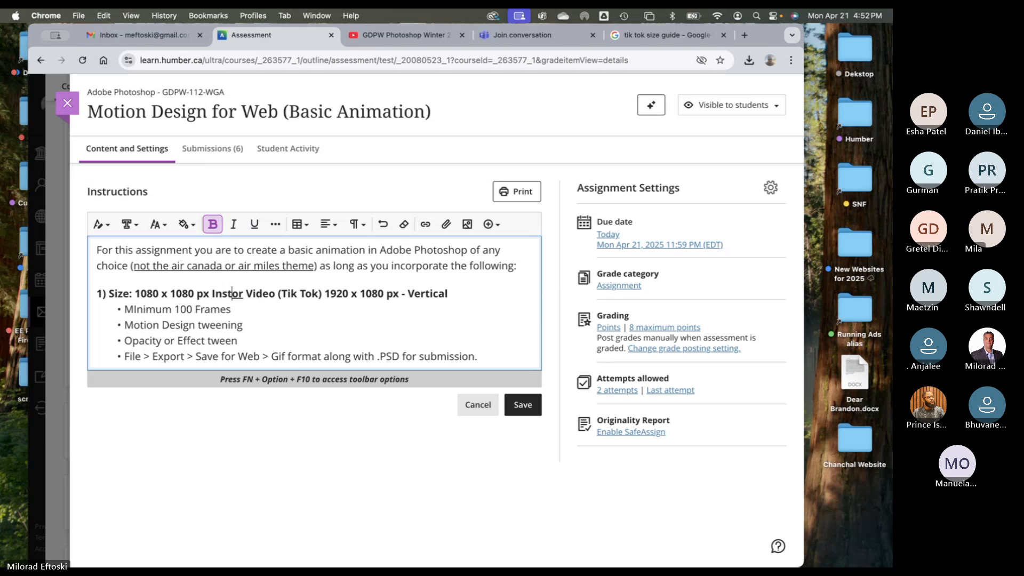
pyautogui.write('agram')
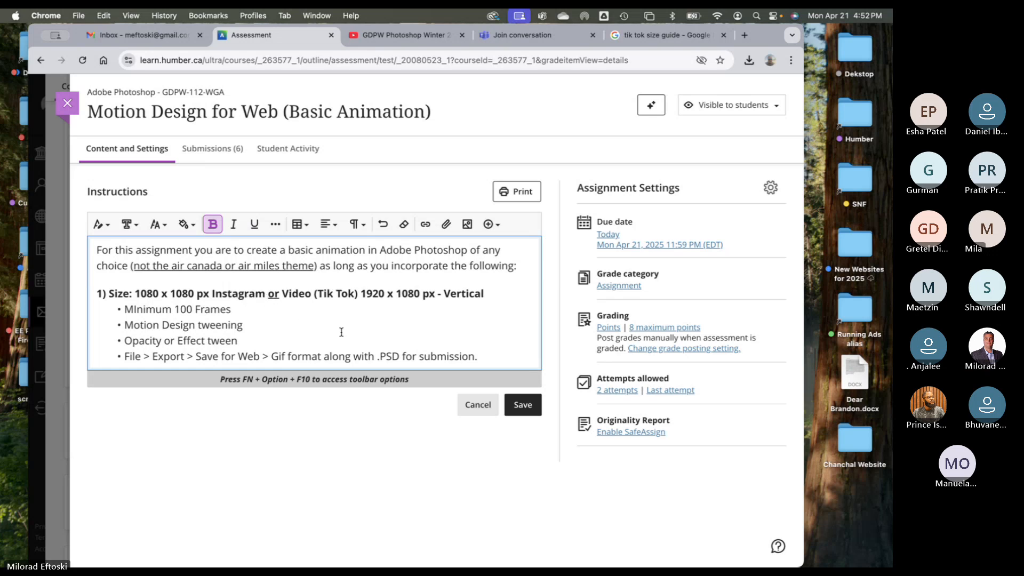
pyautogui.click(509, 405)
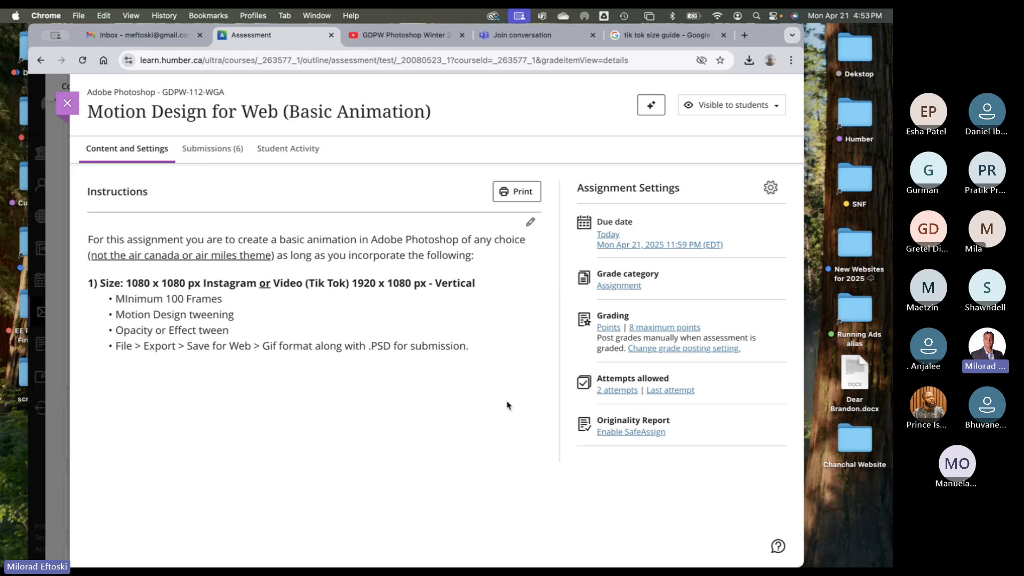
# - Highlight the vertical TikTok video size wording in the assignment text
pyautogui.moveTo(352, 282); pyautogui.dragTo(437, 288)
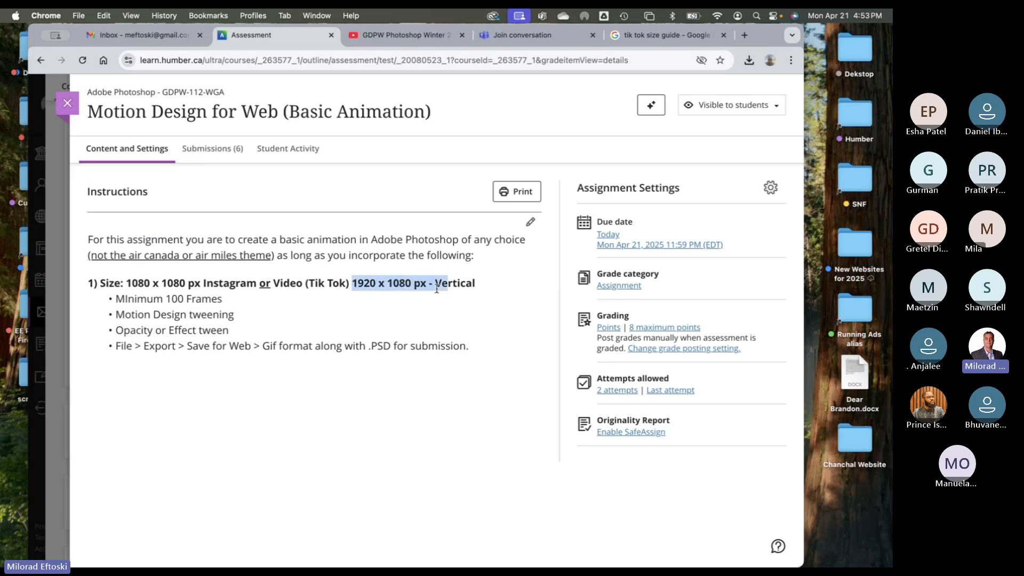
pyautogui.click(413, 285)
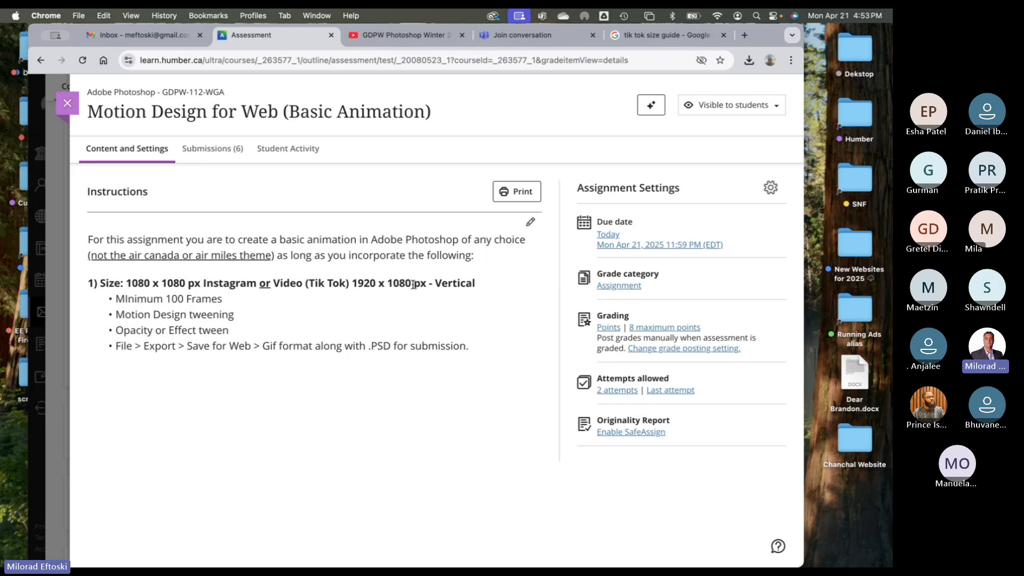
pyautogui.moveTo(457, 283); pyautogui.dragTo(312, 283)
pyautogui.click(327, 283)
# - Close the assignment and course outline and switch to the desktop space with the project folders
pyautogui.click(68, 105)
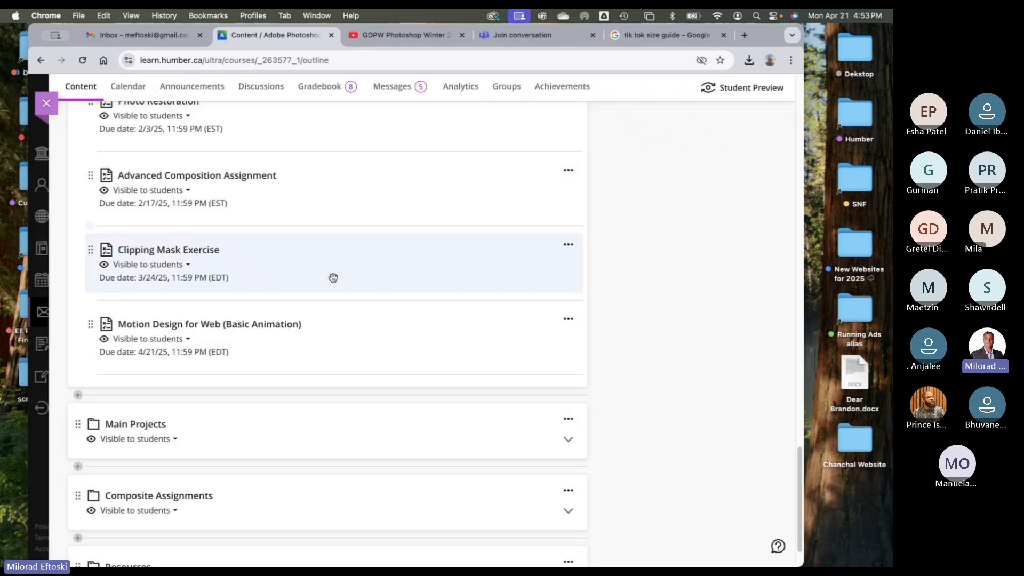
pyautogui.click(47, 106)
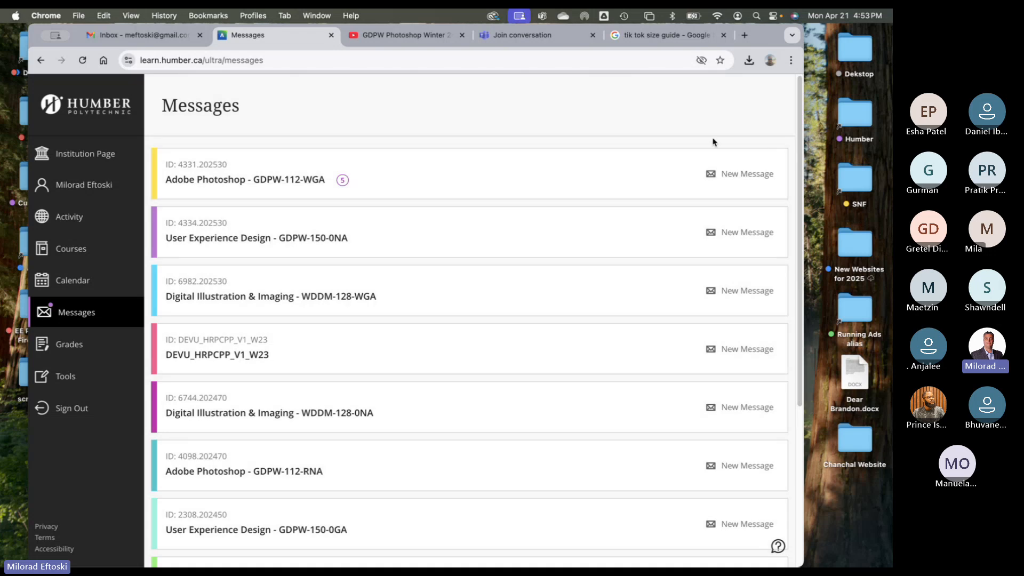
pyautogui.hotkey('ctrl', 'Right')
pyautogui.hotkey('ctrl', 'Left')
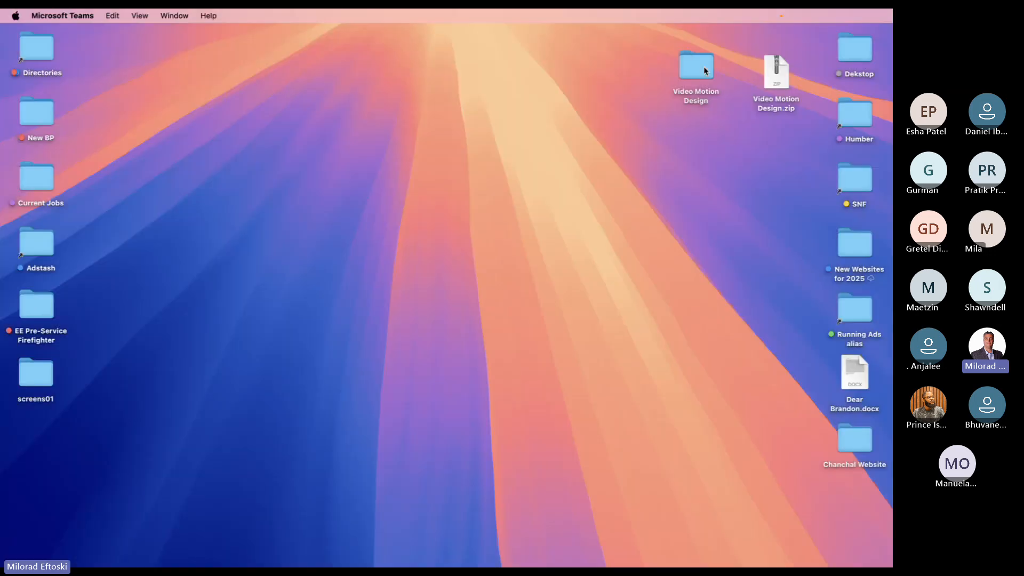
# - Open the Video Motion Design folder and load beach vacation Video.psd into Photoshop
pyautogui.click(701, 69)
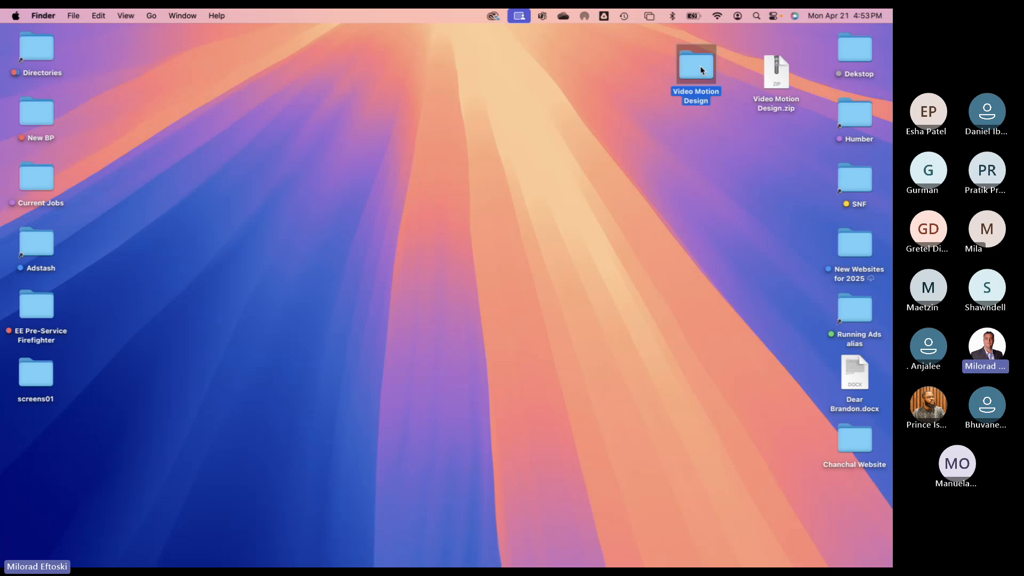
pyautogui.doubleClick(701, 69)
pyautogui.click(538, 165)
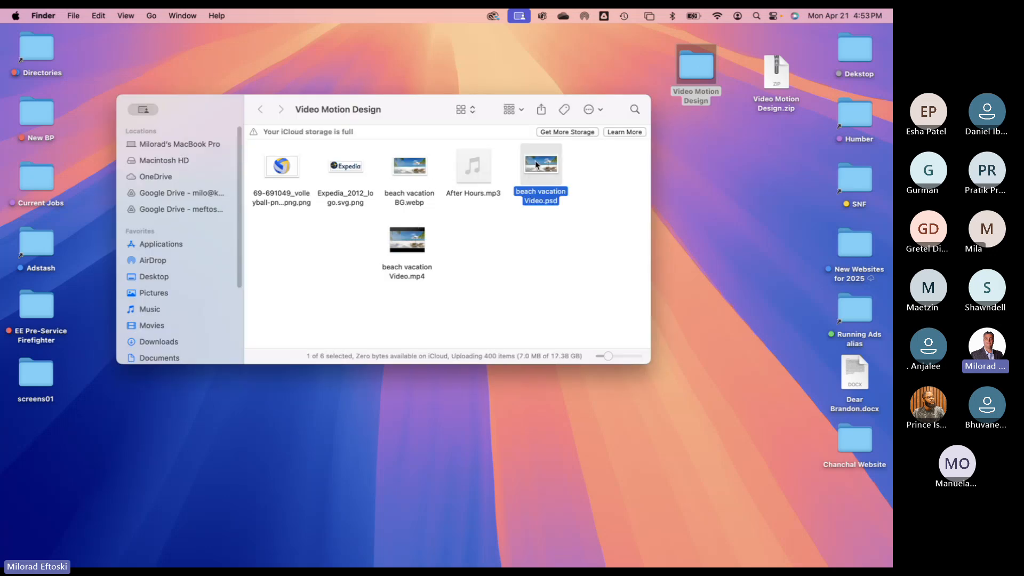
pyautogui.doubleClick(536, 165)
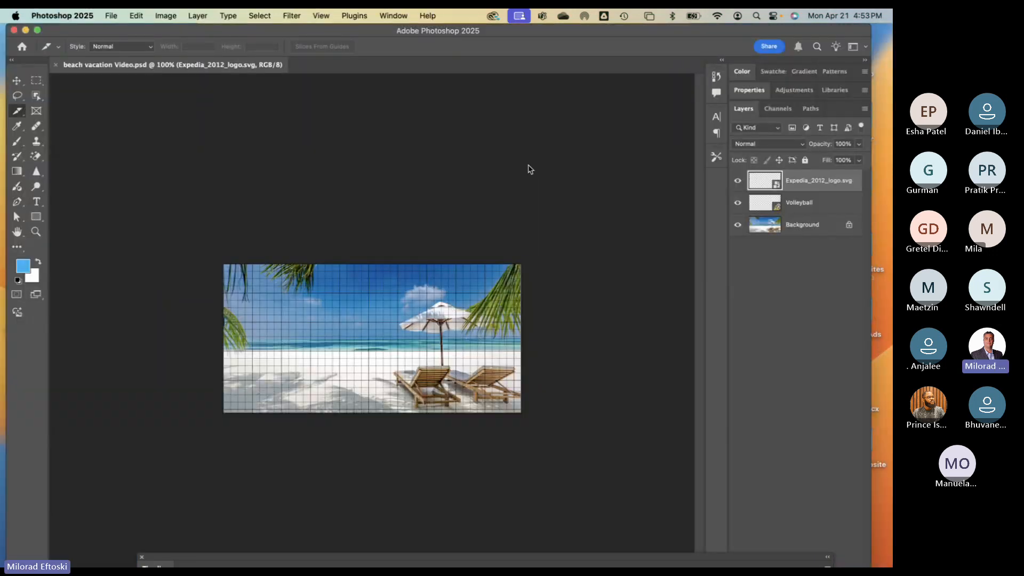
# - Zoom the canvas to 200% and hide the grid over the beach image
pyautogui.press('super+equal')
pyautogui.press('super+apostrophe')
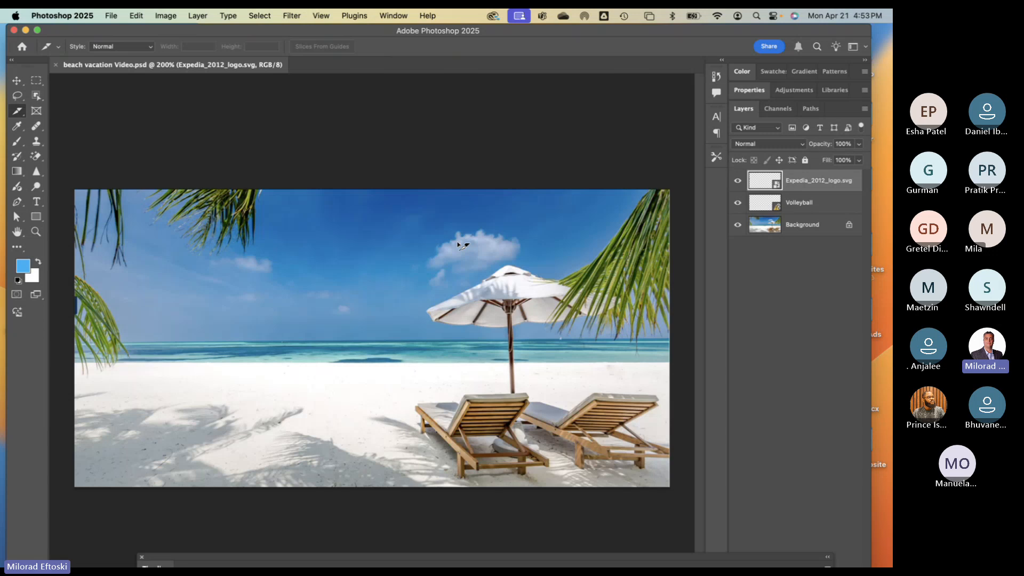
pyautogui.press('super+apostrophe')
pyautogui.click(321, 15)
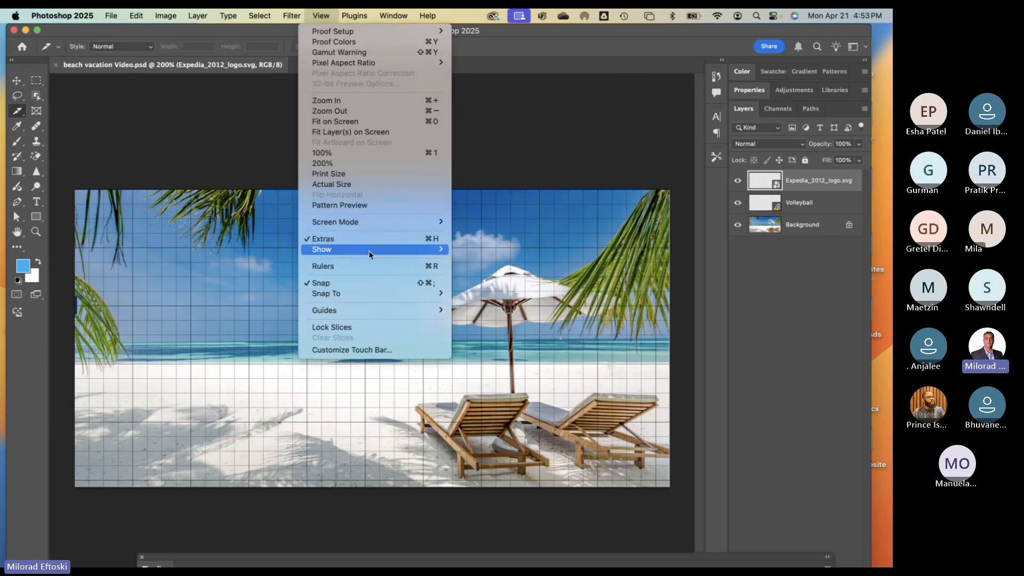
pyautogui.moveTo(369, 251)
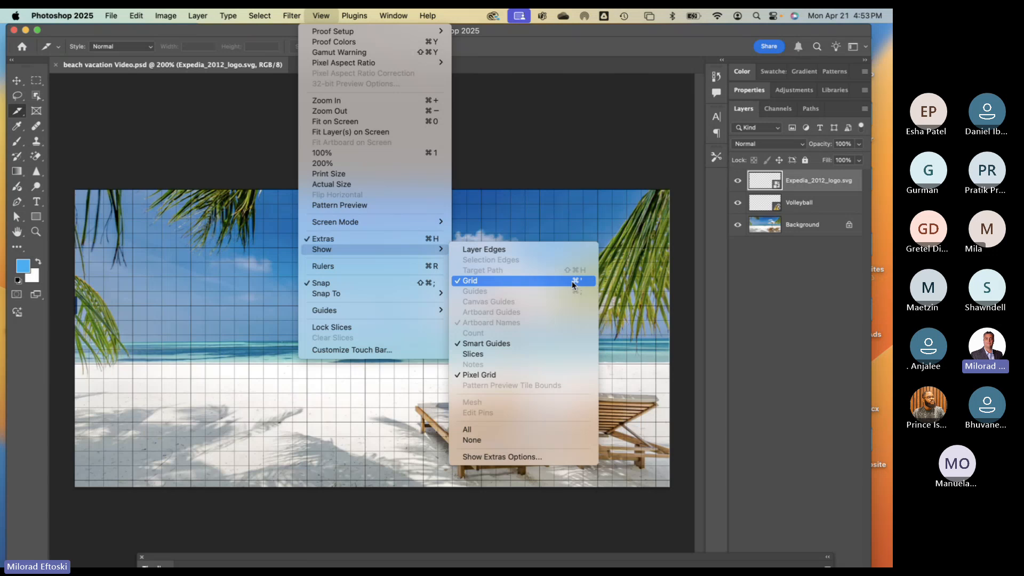
pyautogui.click(553, 284)
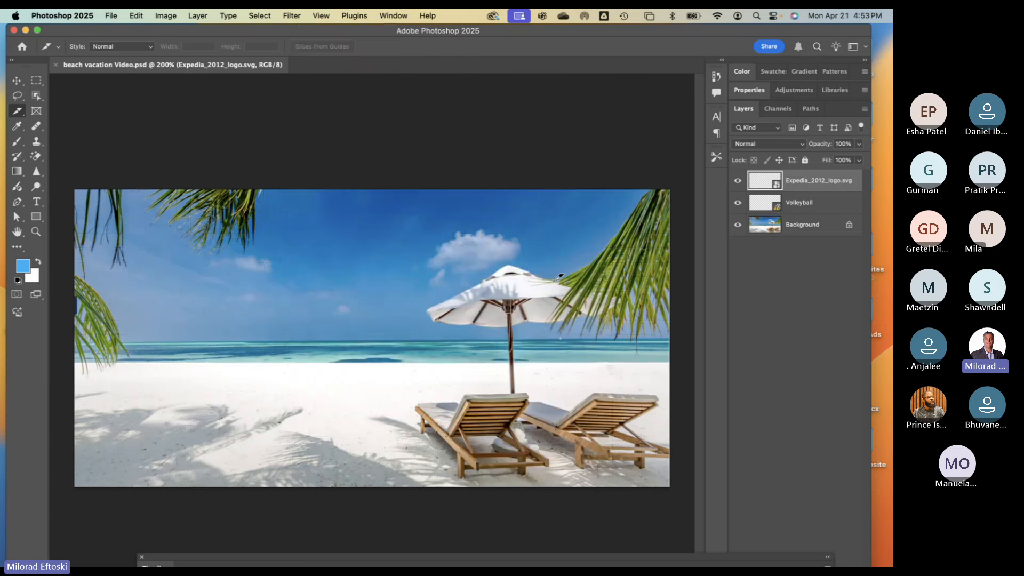
pyautogui.press('super+apostrophe')
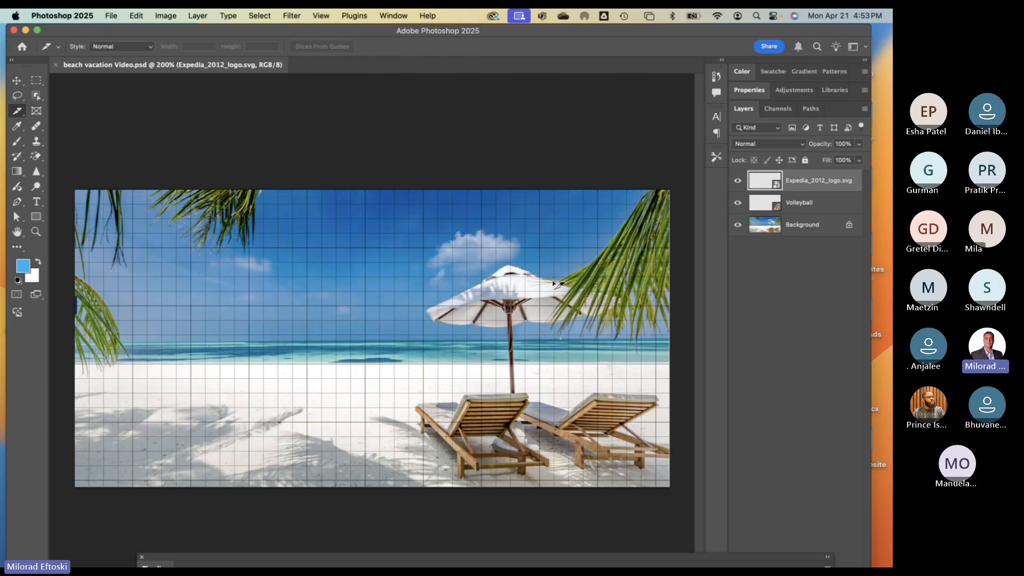
pyautogui.press('super+apostrophe')
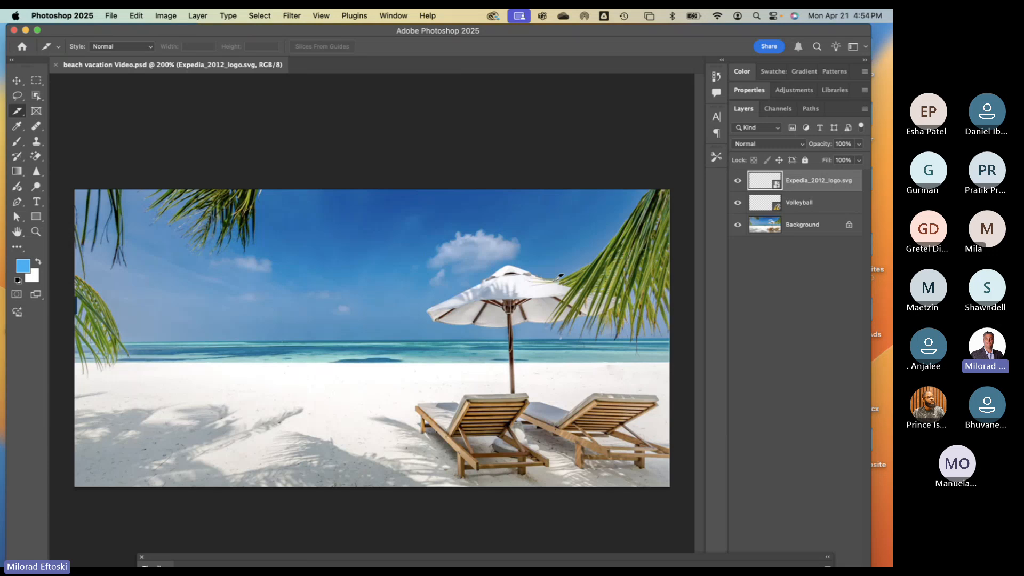
# - Show the Timeline panel and pull it up over the canvas
pyautogui.click(394, 16)
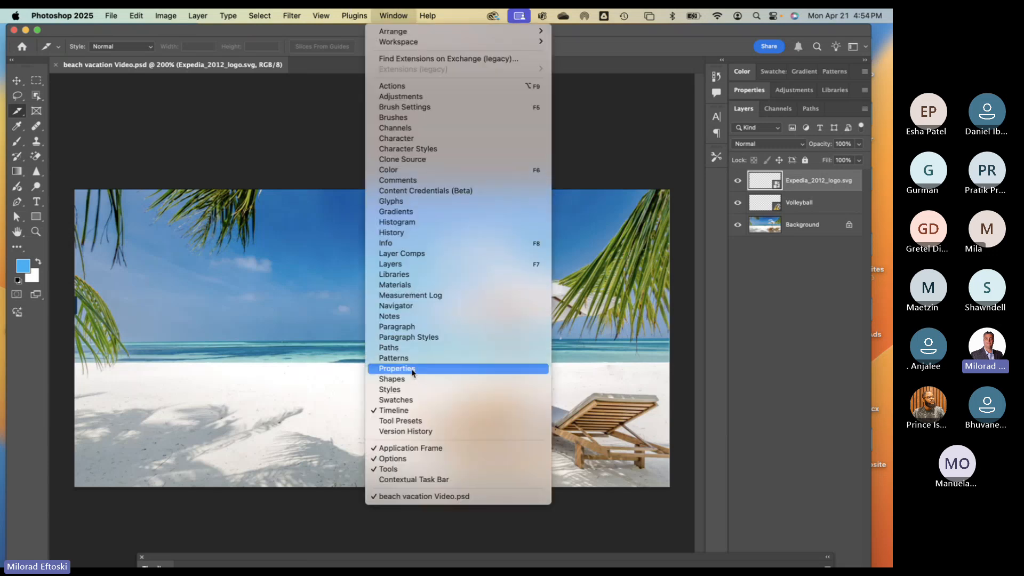
pyautogui.click(393, 410)
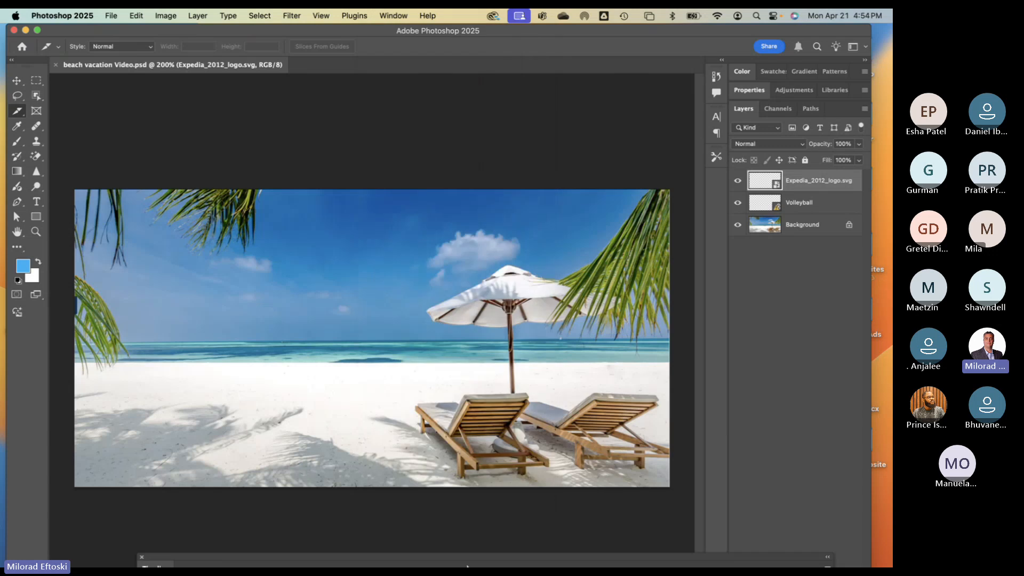
pyautogui.moveTo(457, 561); pyautogui.dragTo(389, 414)
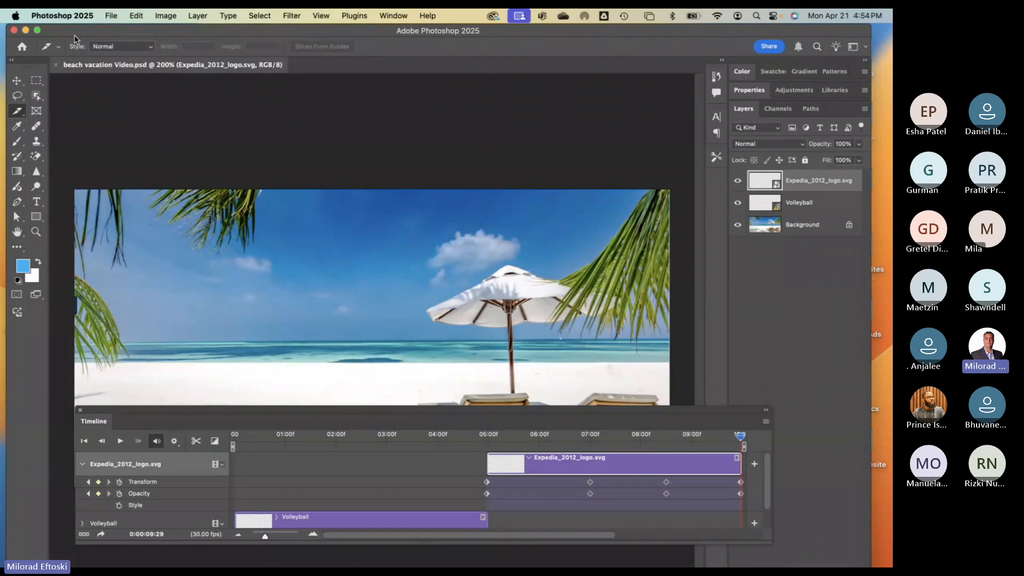
# - Maximize the window and dock the timeline below the canvas, tall enough to show the audio track
pyautogui.doubleClick(95, 34)
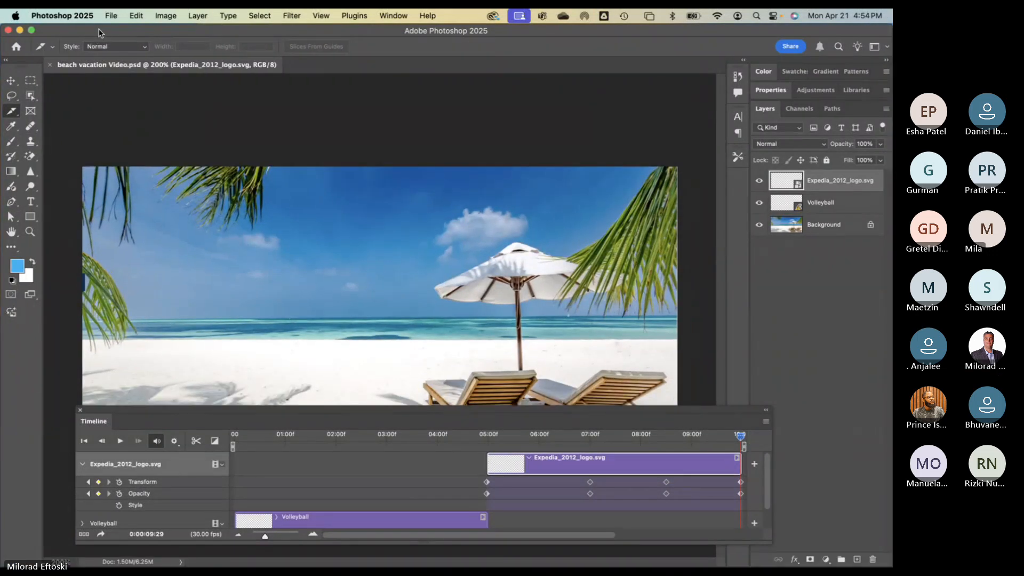
pyautogui.moveTo(415, 414); pyautogui.dragTo(347, 567)
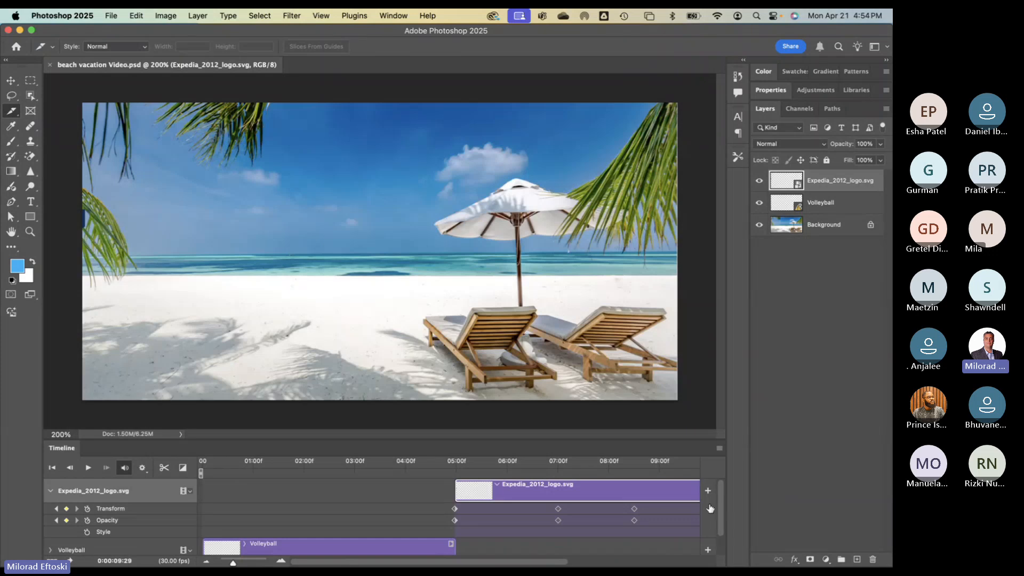
pyautogui.scroll(-2, 718, 520)
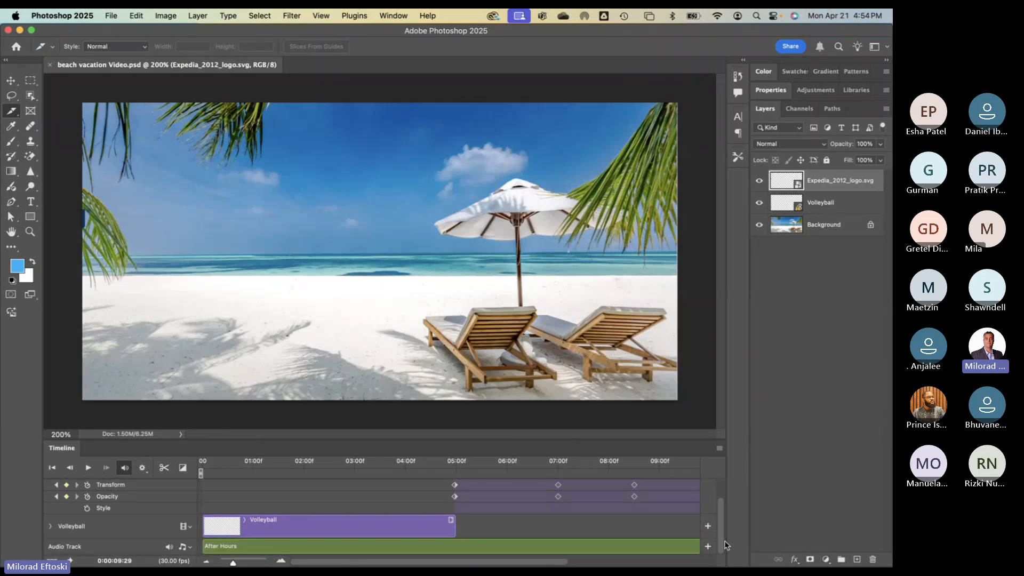
pyautogui.scroll(2, 721, 549)
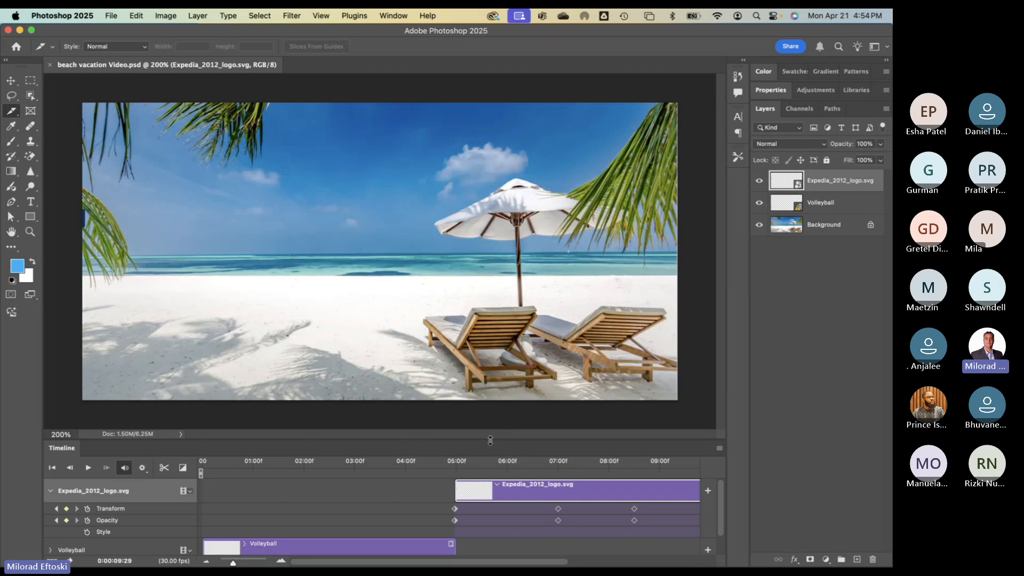
pyautogui.moveTo(490, 440); pyautogui.dragTo(487, 394)
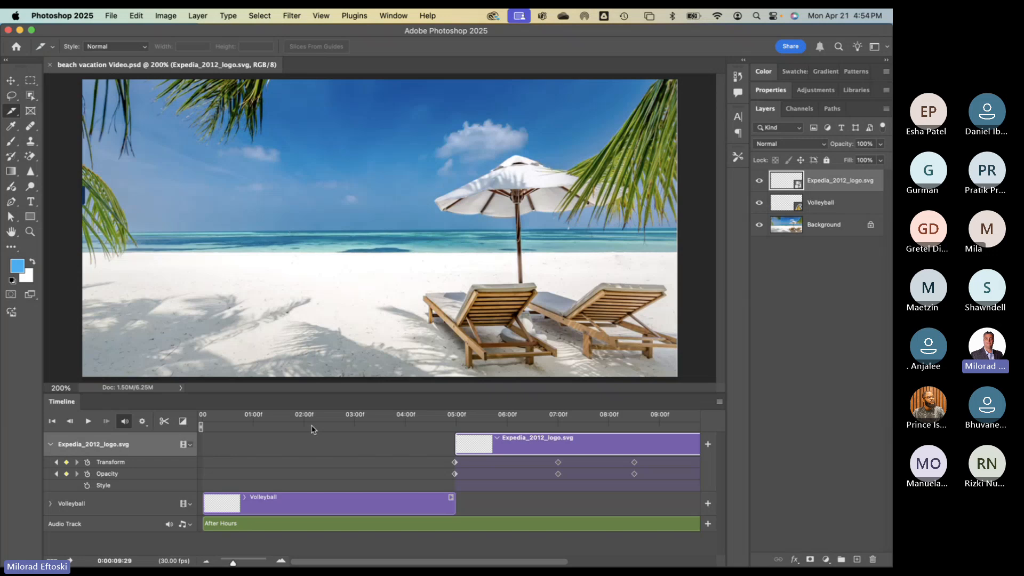
pyautogui.hscroll(5, 325, 478)
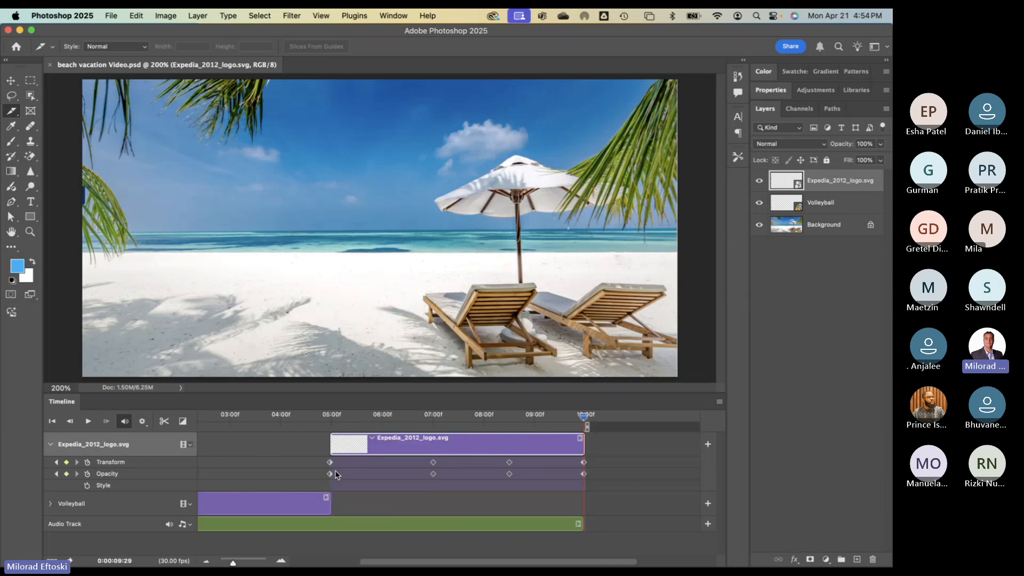
pyautogui.hscroll(5, 336, 474)
pyautogui.hscroll(-10, 339, 475)
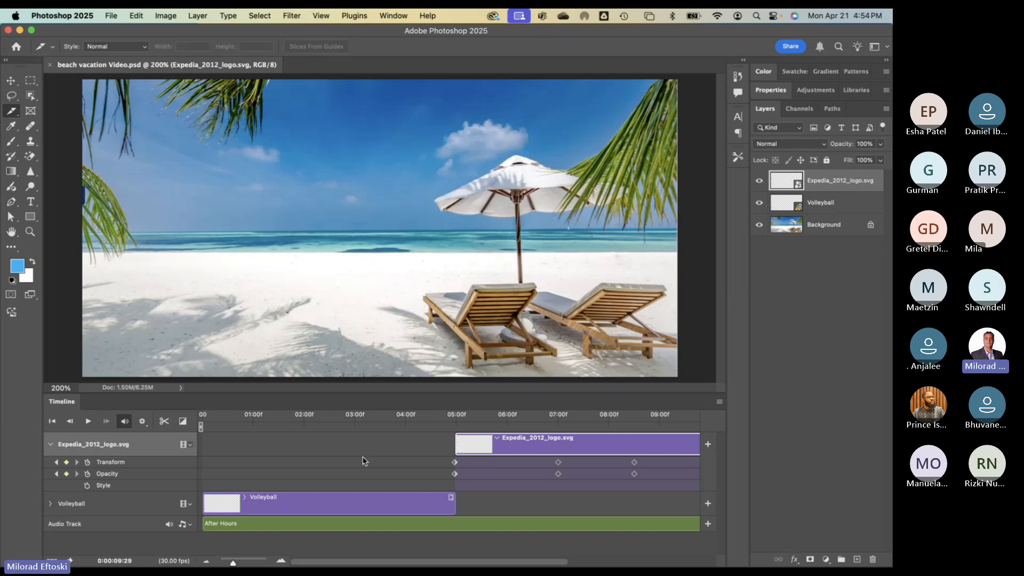
# - Collapse the Expedia logo track's property rows and make the Volleyball layer active
pyautogui.click(50, 445)
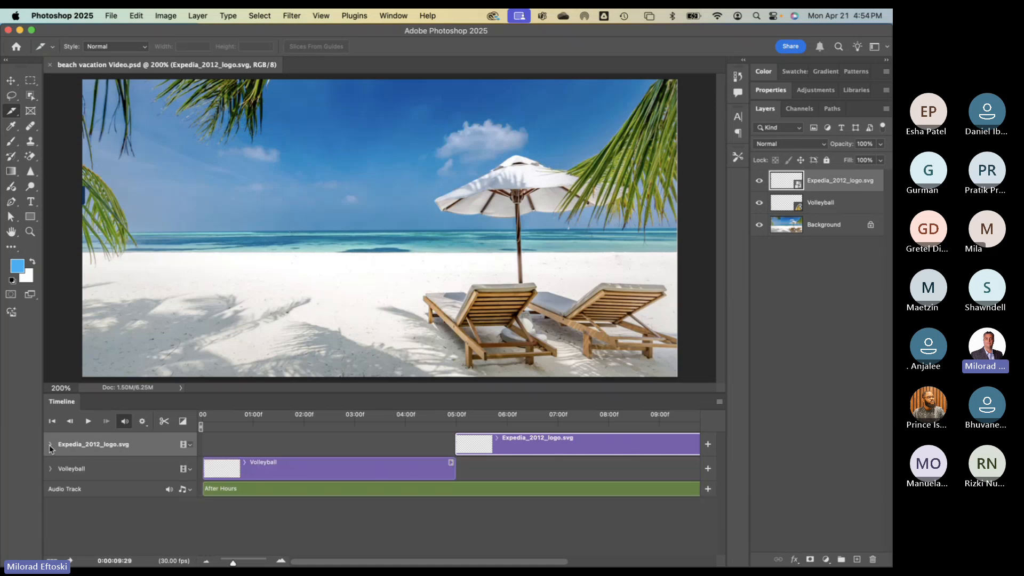
pyautogui.click(50, 445)
pyautogui.click(50, 445)
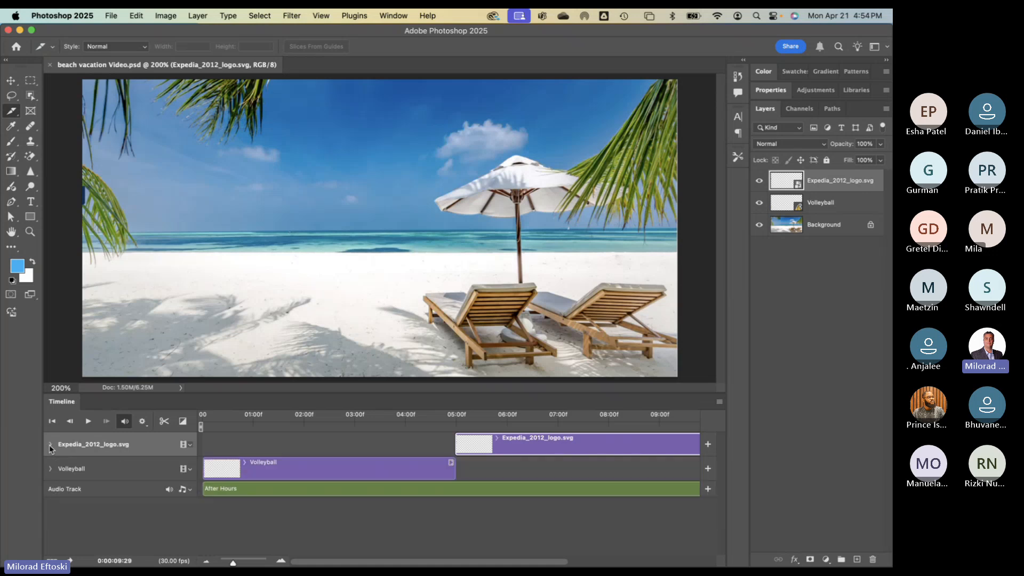
pyautogui.click(67, 471)
pyautogui.click(75, 453)
pyautogui.click(73, 467)
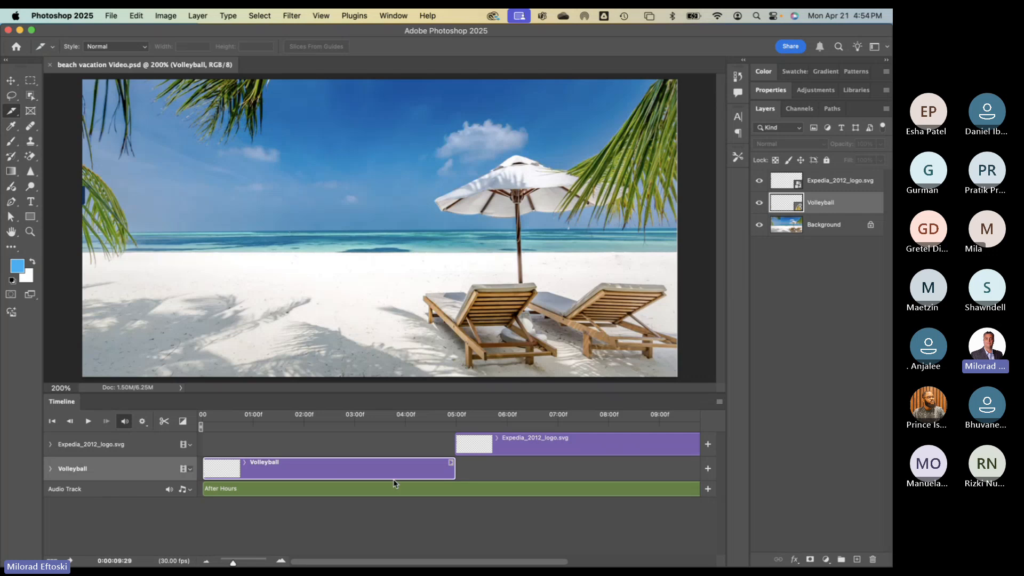
# - Check the After Hours audio track options without adding audio, then move the playhead to frame 18
pyautogui.click(190, 491)
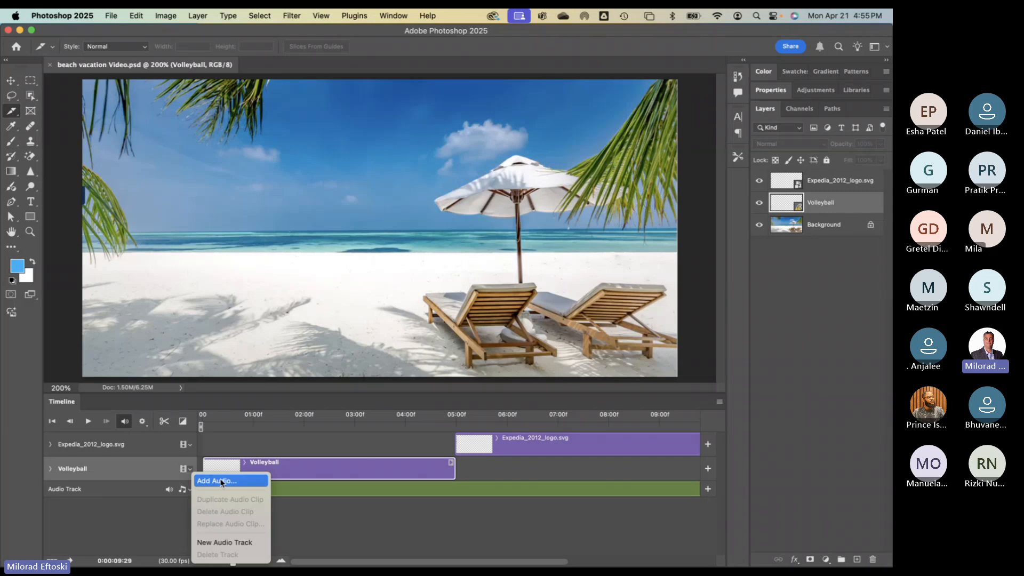
pyautogui.click(164, 489)
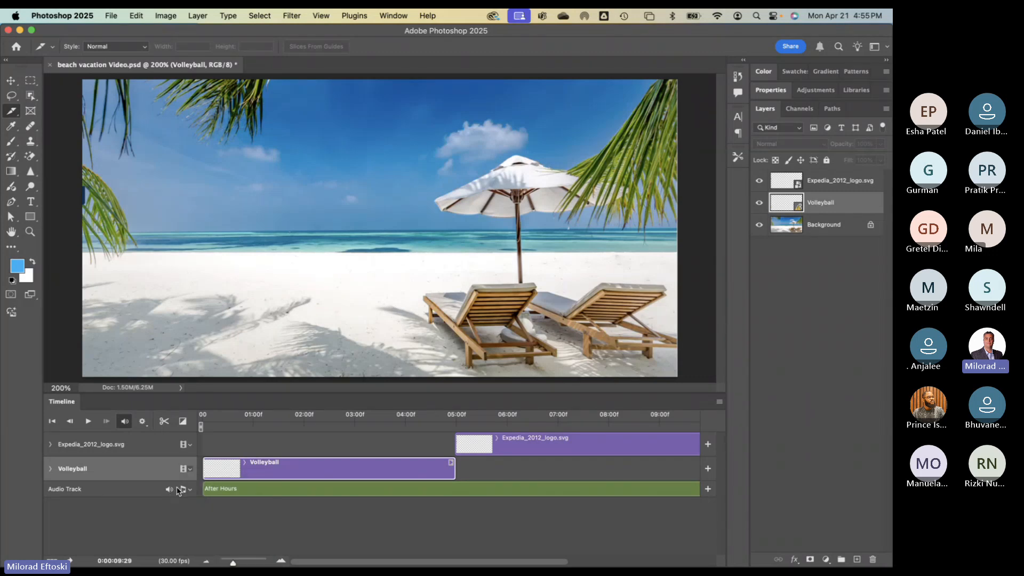
pyautogui.click(217, 488)
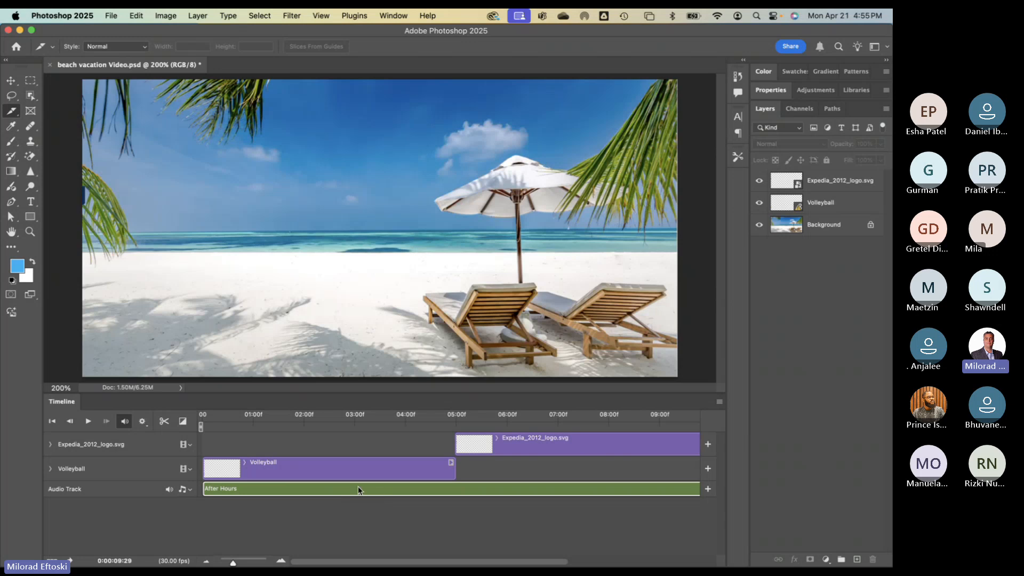
pyautogui.click(708, 491)
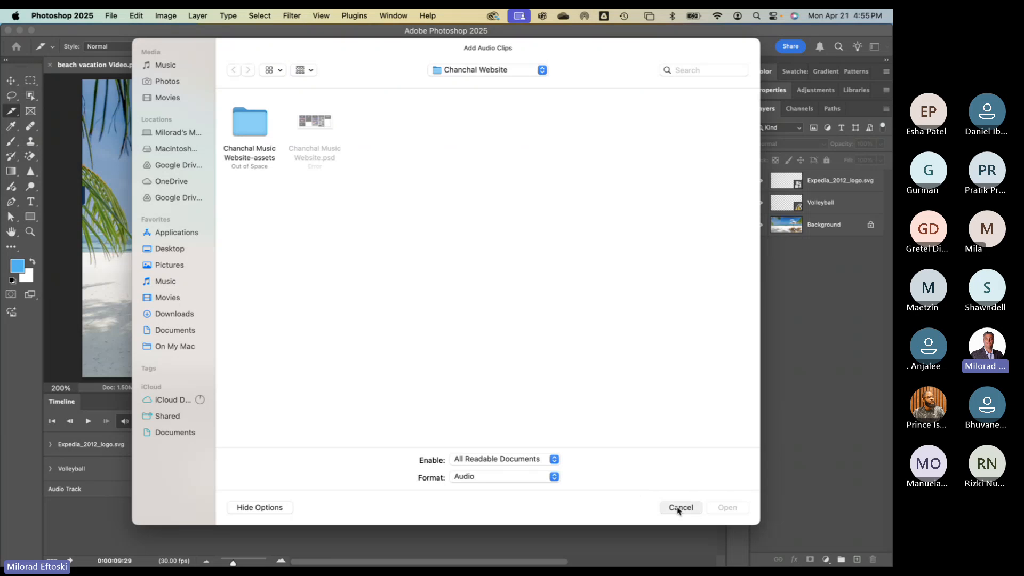
pyautogui.click(680, 508)
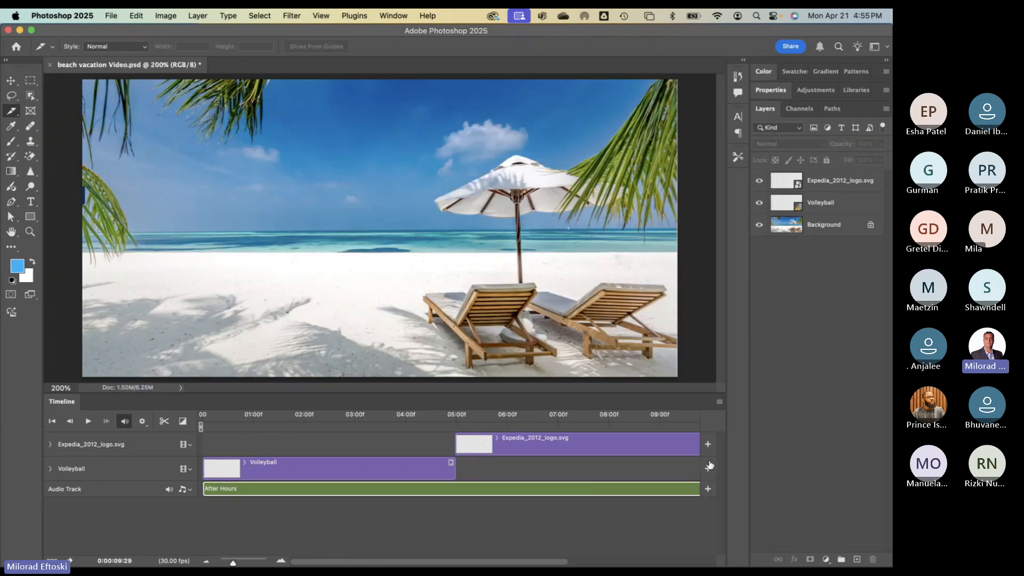
pyautogui.click(233, 419)
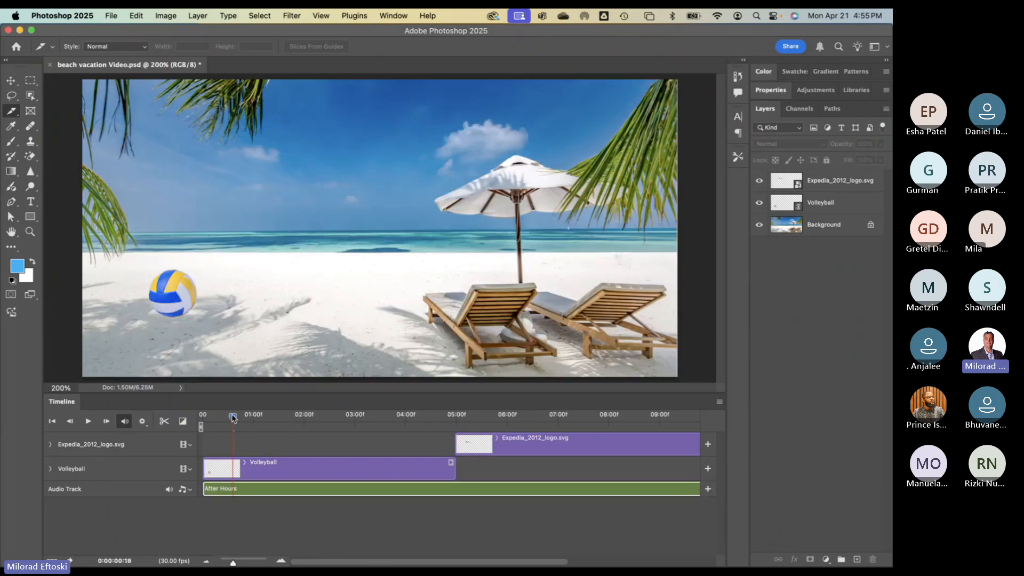
pyautogui.moveTo(242, 419); pyautogui.dragTo(379, 419)
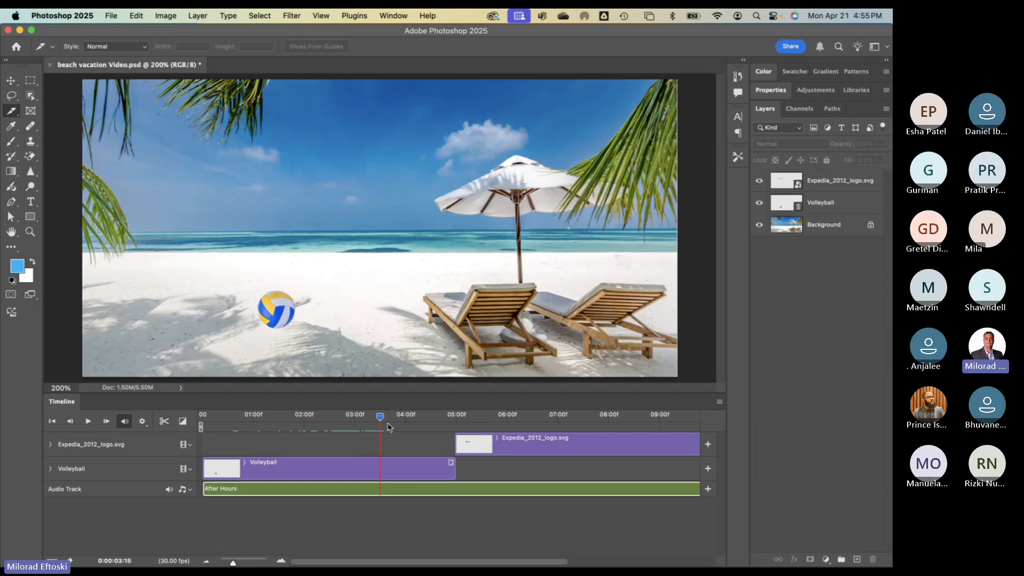
pyautogui.moveTo(381, 417); pyautogui.dragTo(573, 439)
pyautogui.click(553, 434)
pyautogui.hscroll(5, 523, 448)
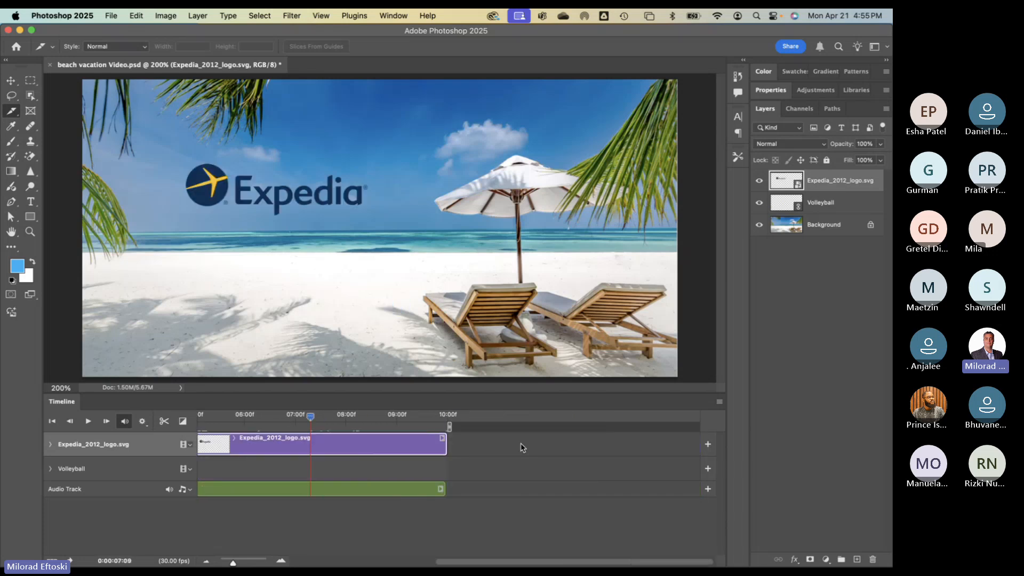
pyautogui.hscroll(-2, 523, 448)
pyautogui.click(373, 419)
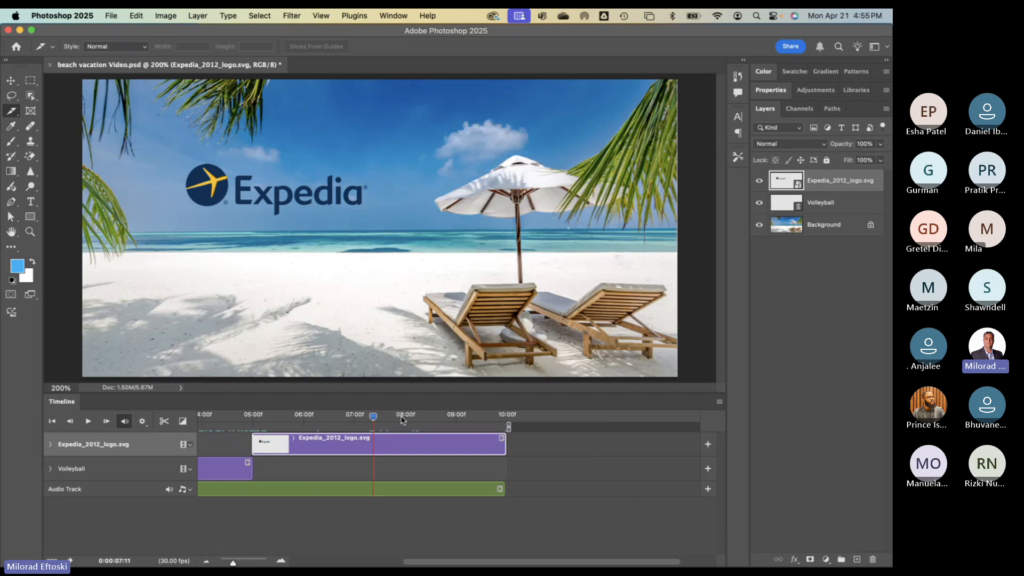
pyautogui.moveTo(402, 421); pyautogui.dragTo(503, 421)
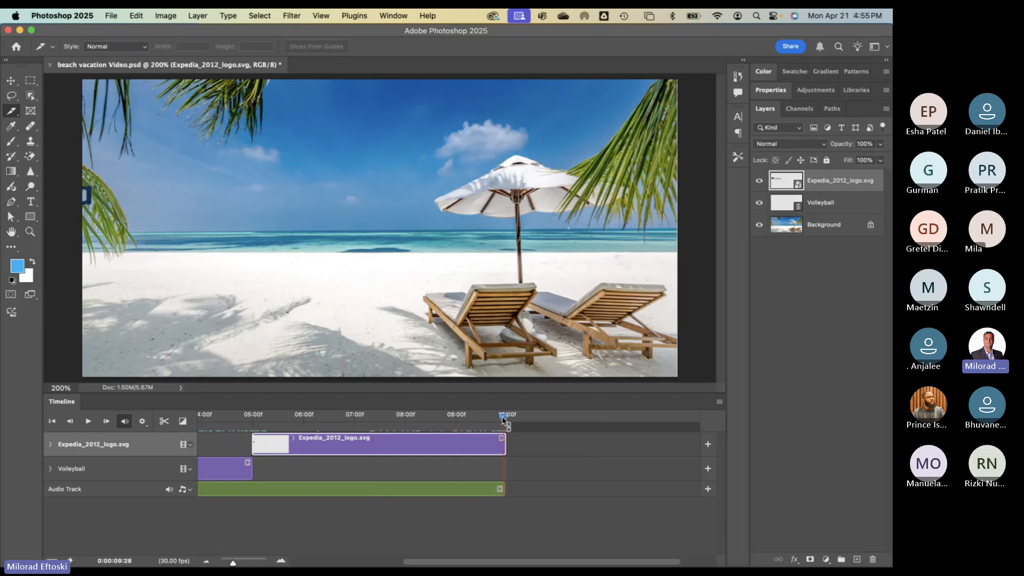
pyautogui.hscroll(-4, 463, 431)
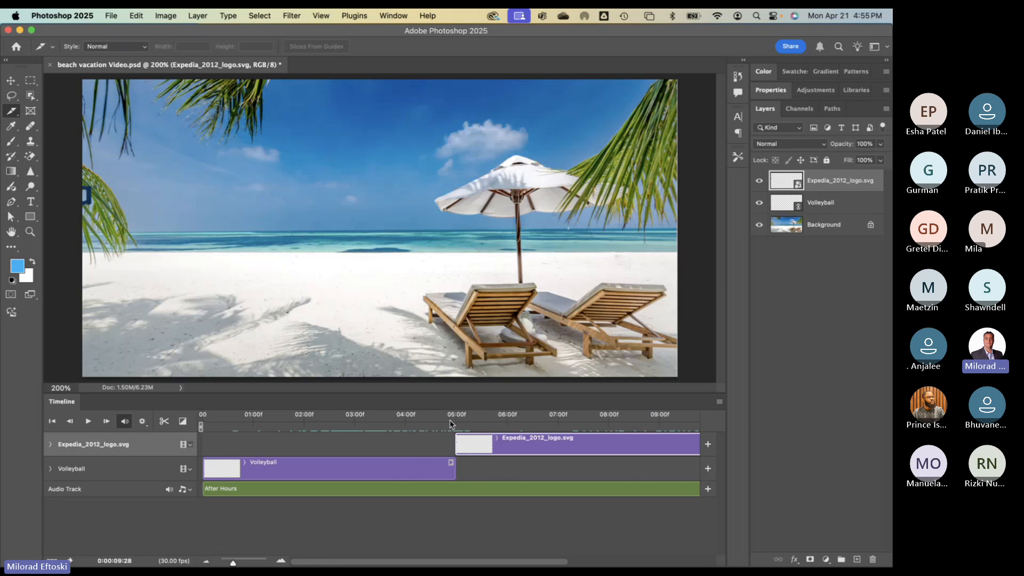
pyautogui.moveTo(587, 421); pyautogui.dragTo(267, 417)
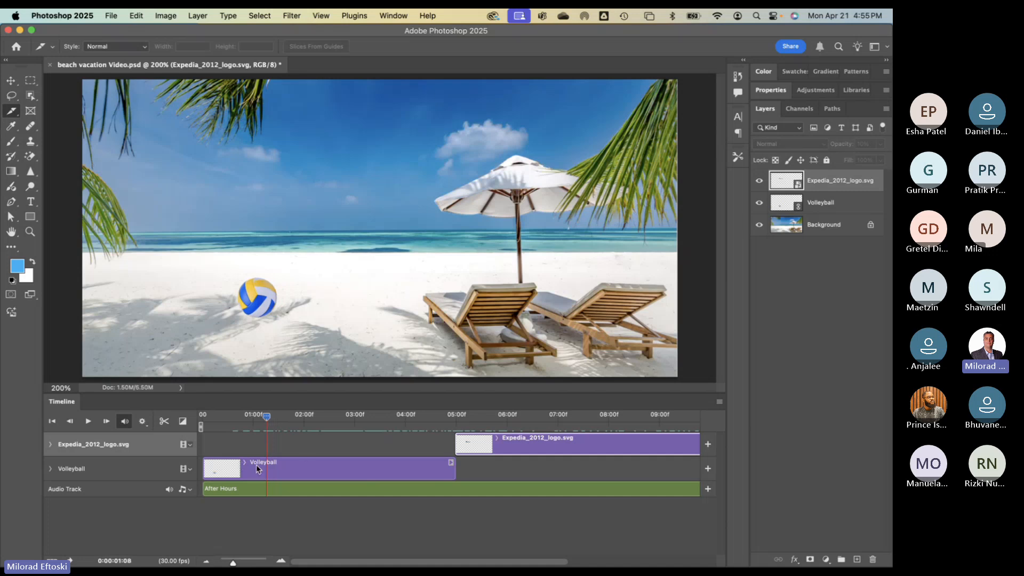
# - Expand the Volleyball track, select its three Transform keyframes, and scrub to about 02:17
pyautogui.click(51, 469)
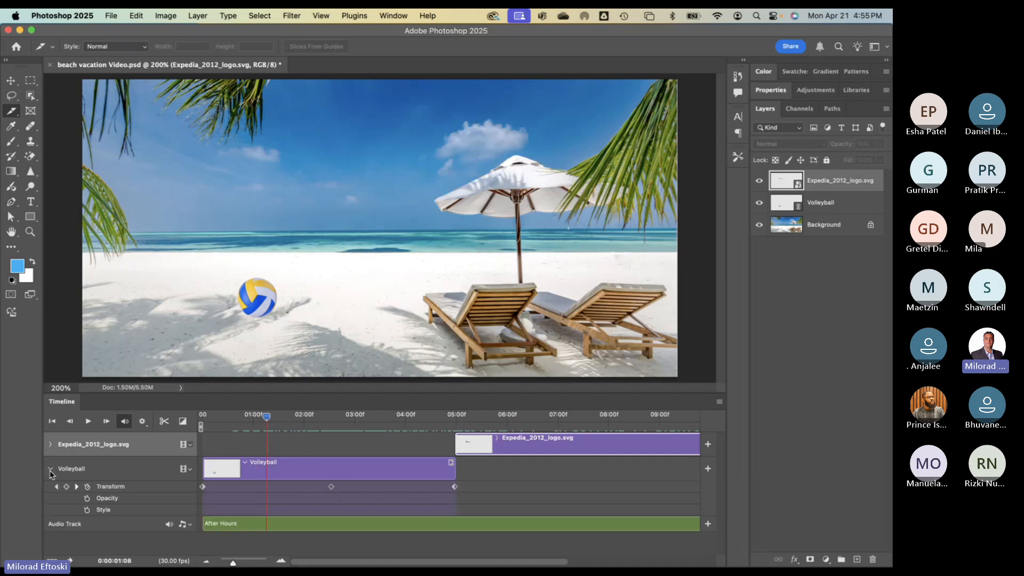
pyautogui.click(51, 469)
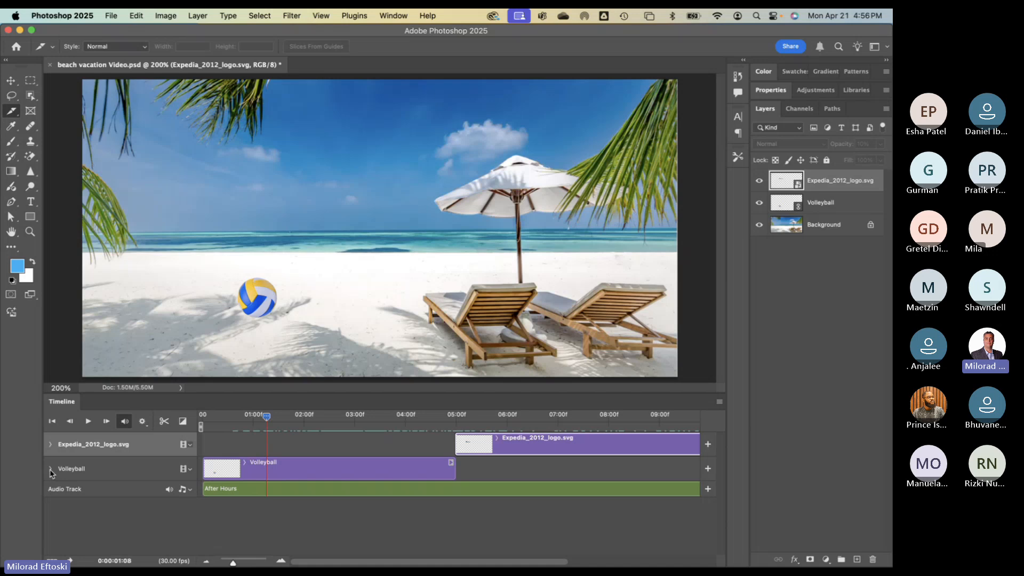
pyautogui.click(51, 469)
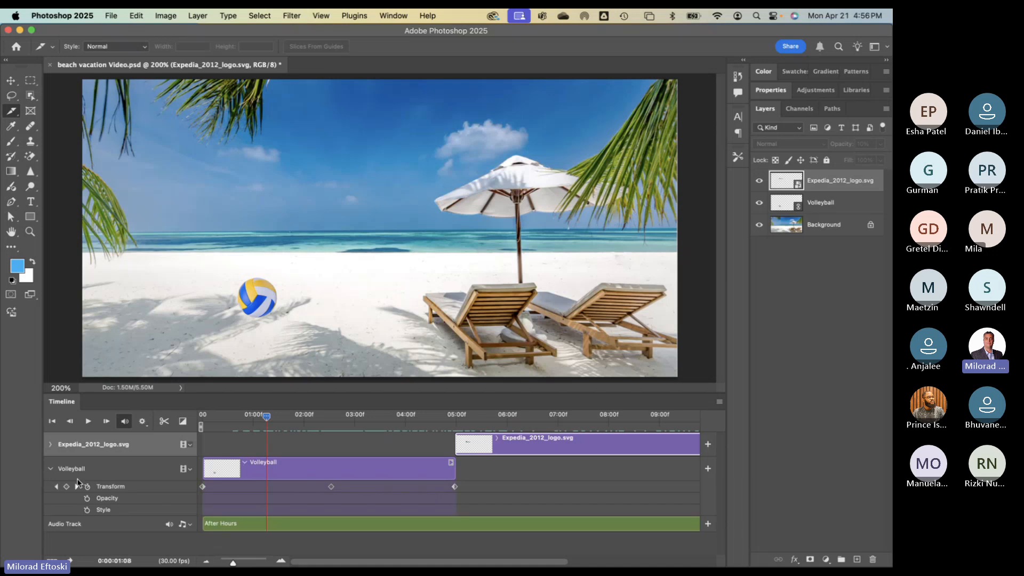
pyautogui.click(114, 487)
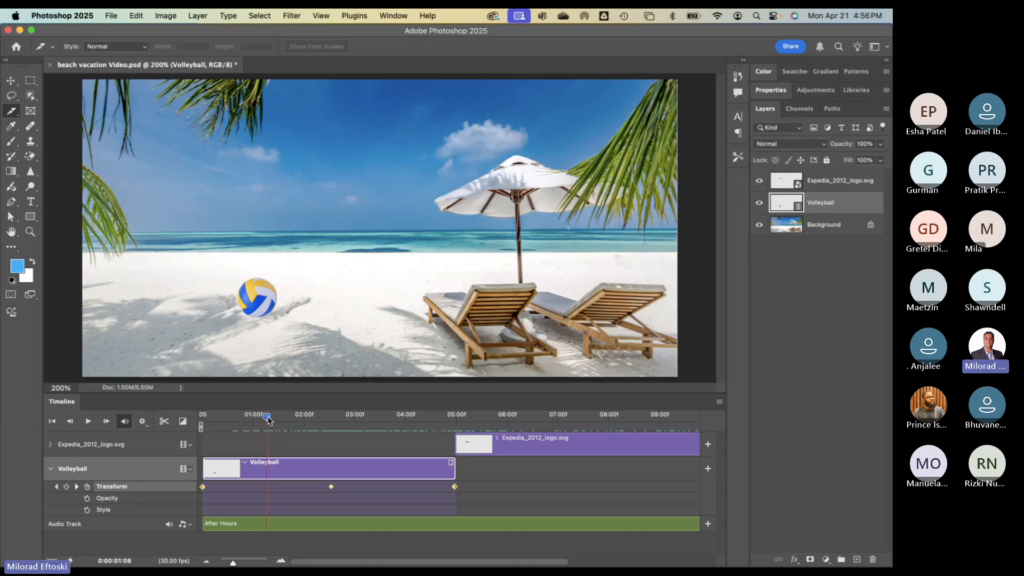
pyautogui.moveTo(267, 416); pyautogui.dragTo(333, 442)
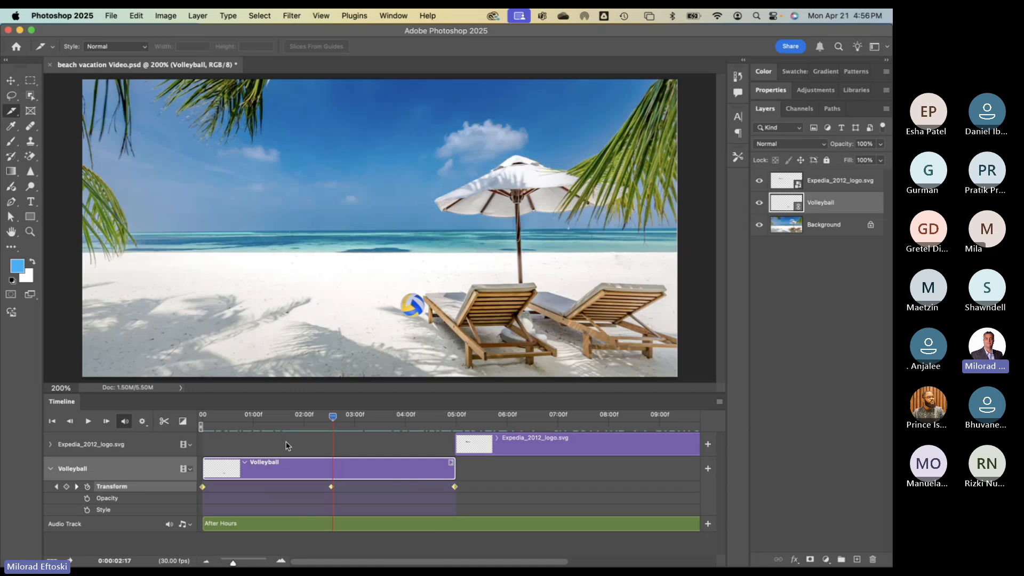
# - Give the Expedia logo Opacity keyframes of 10% at 05:00 and 100% at 07:00, then preview the fade
pyautogui.click(520, 443)
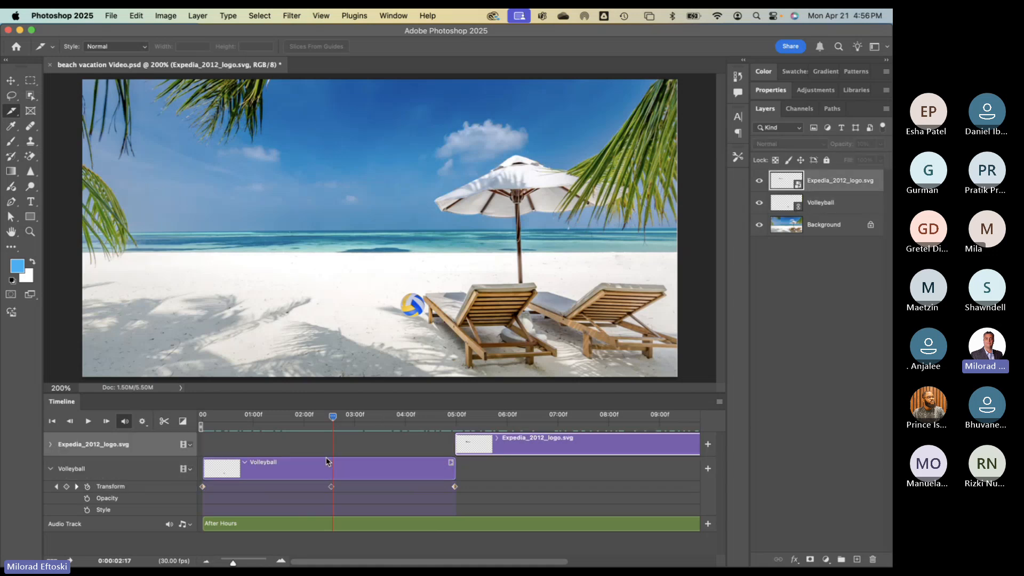
pyautogui.click(51, 444)
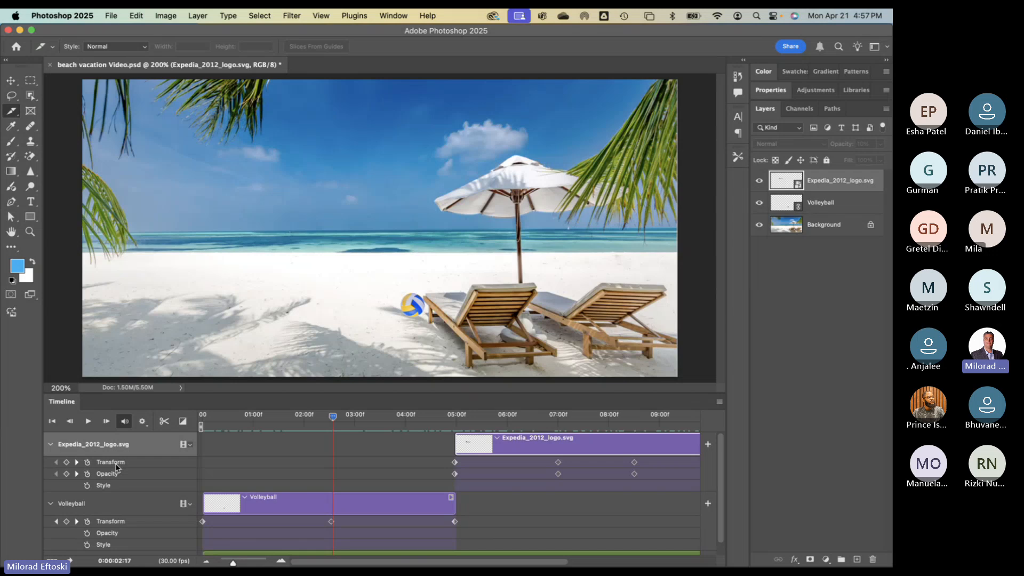
pyautogui.moveTo(334, 417); pyautogui.dragTo(457, 432)
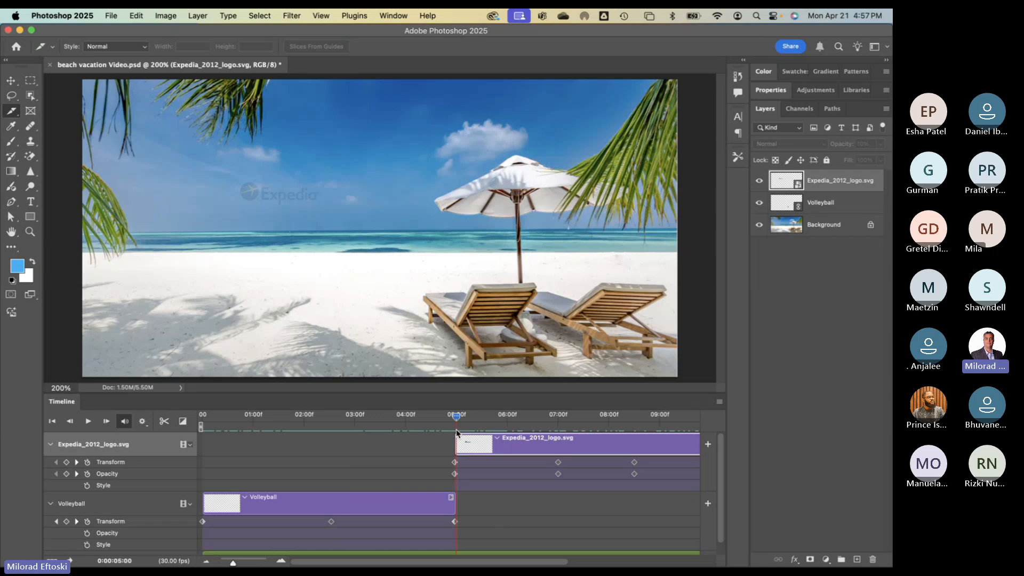
pyautogui.click(455, 462)
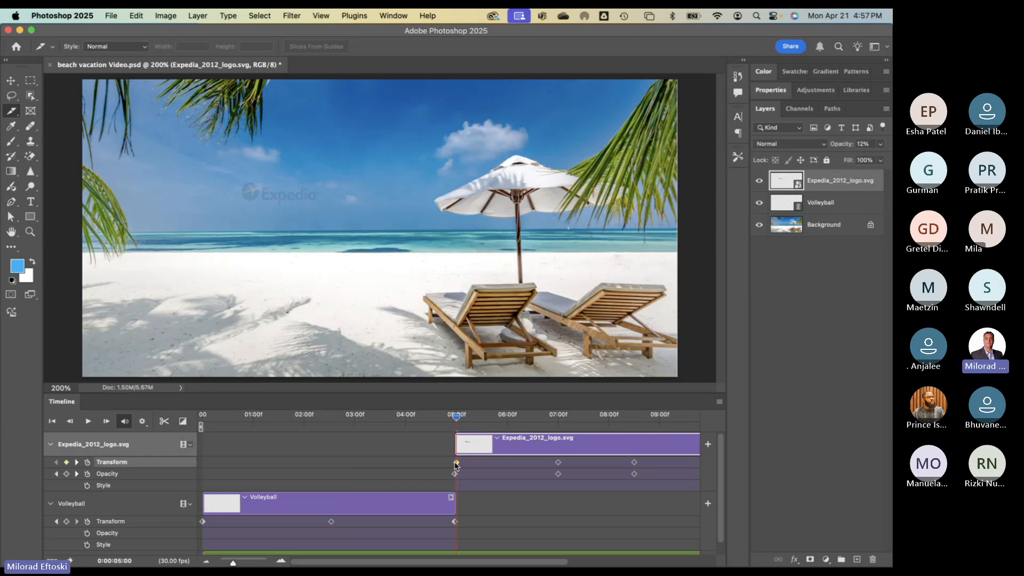
pyautogui.click(455, 474)
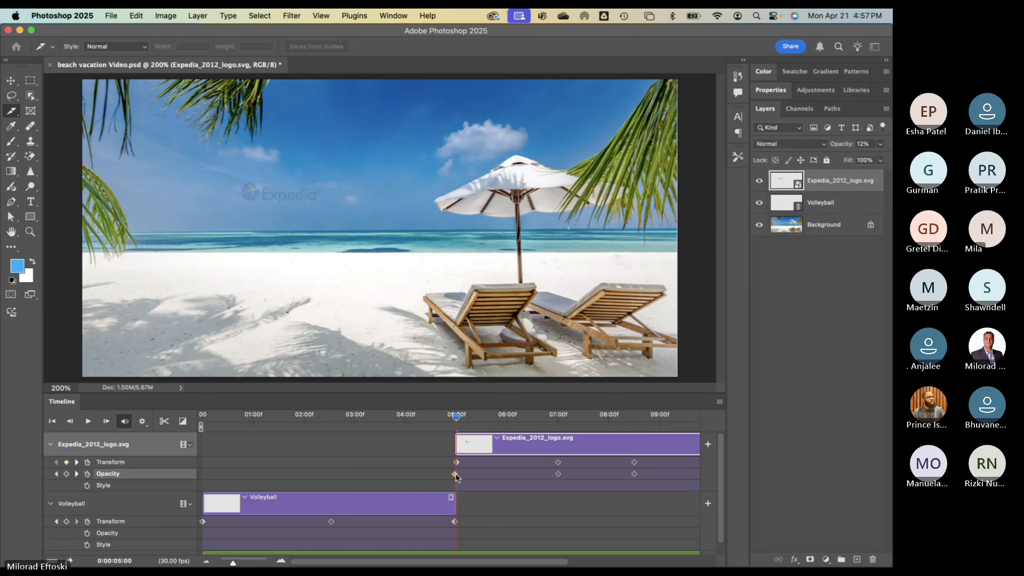
pyautogui.keyDown('shift'); pyautogui.click(456, 463); pyautogui.keyUp('shift')
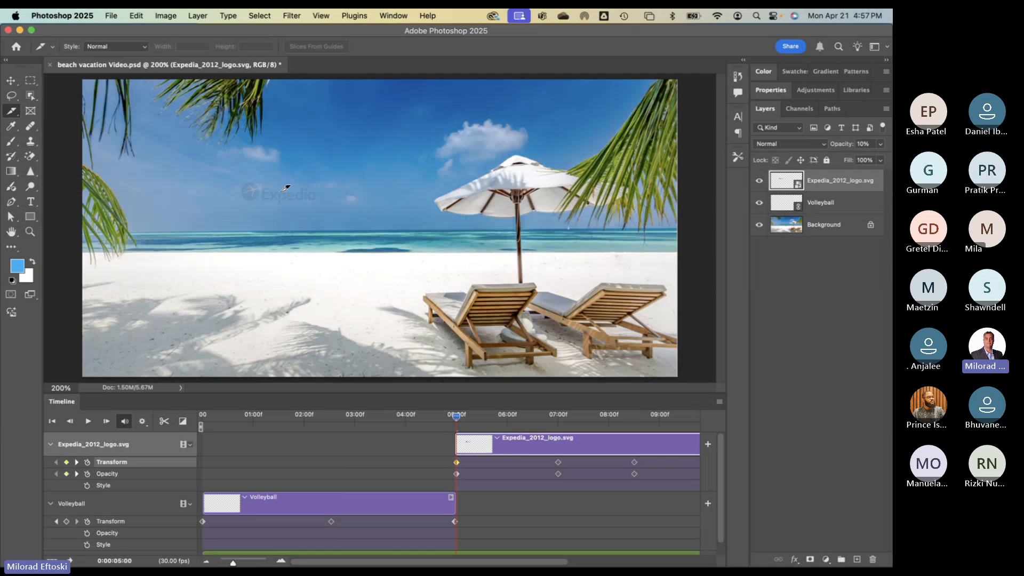
pyautogui.click(456, 474)
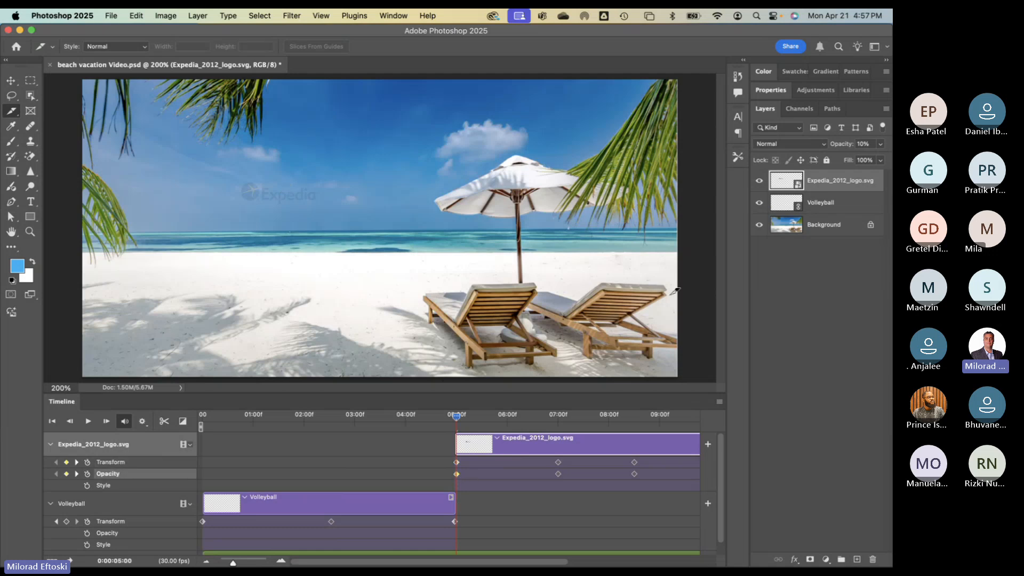
pyautogui.click(863, 144)
pyautogui.click(456, 462)
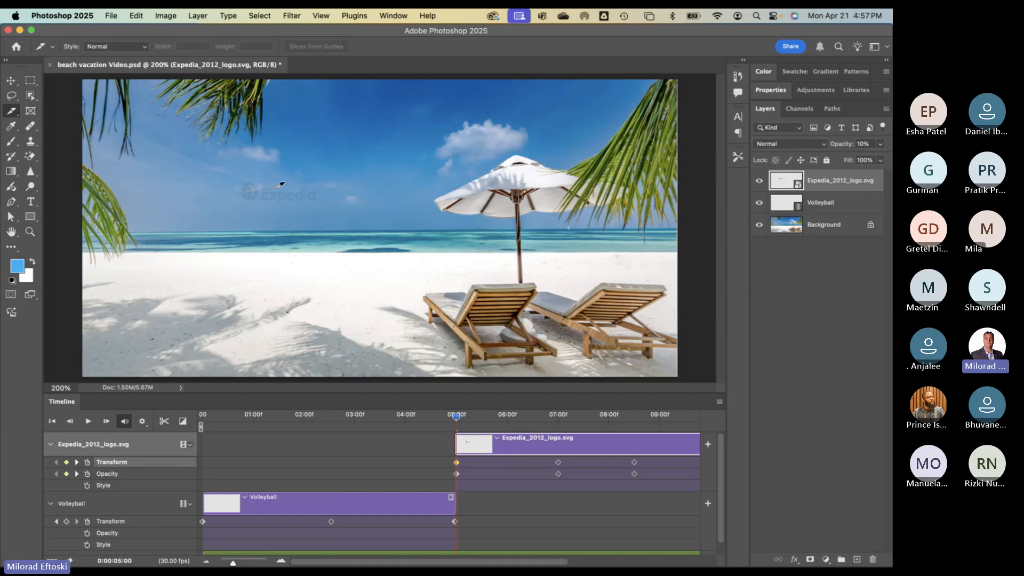
pyautogui.moveTo(456, 419); pyautogui.dragTo(558, 424)
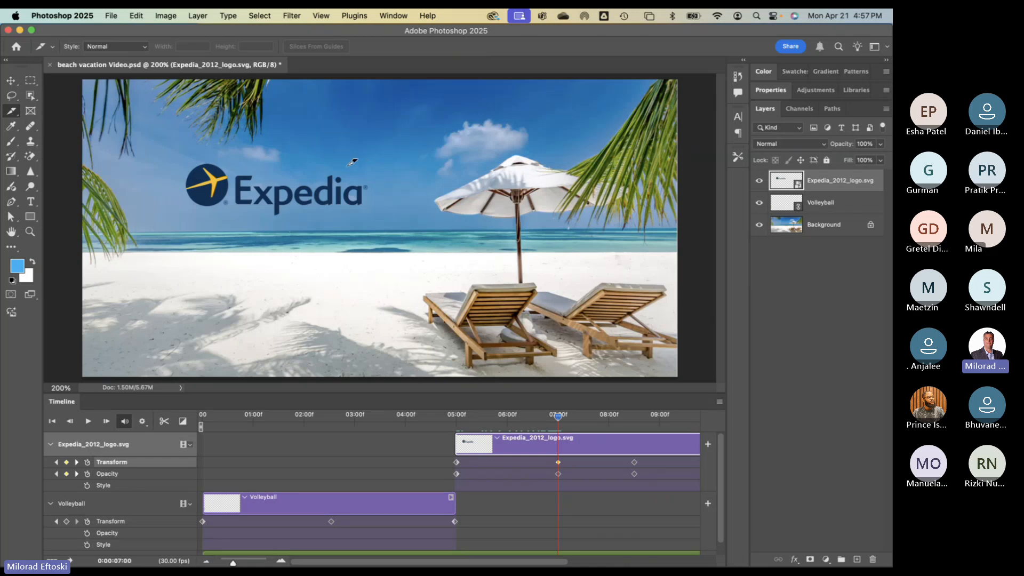
# - Select the logo's 07:00 opacity keyframe and scroll the timeline toward the clip end
pyautogui.click(558, 474)
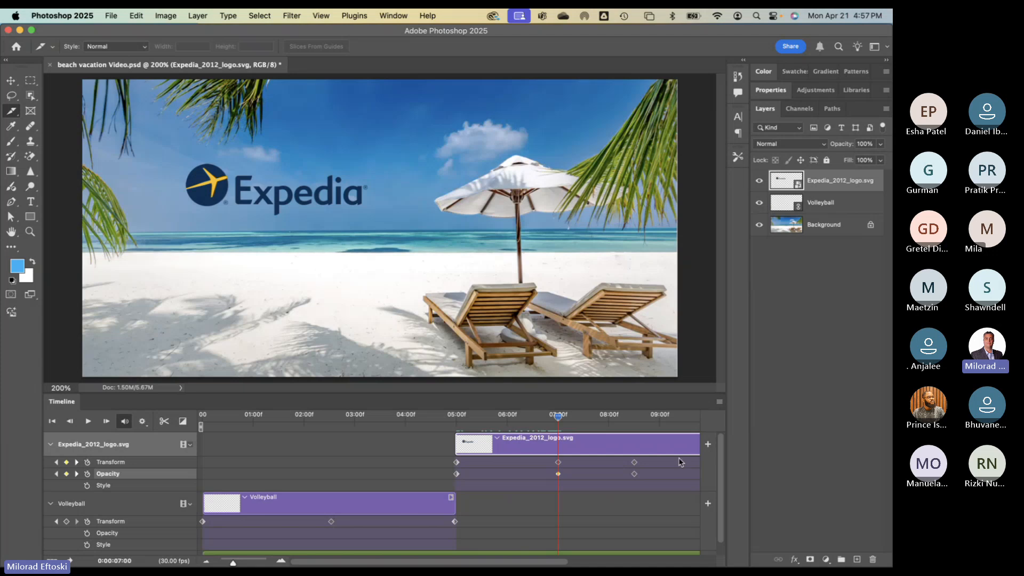
pyautogui.moveTo(561, 420); pyautogui.dragTo(630, 420)
pyautogui.scroll(-1, 601, 449)
pyautogui.hscroll(1, 601, 448)
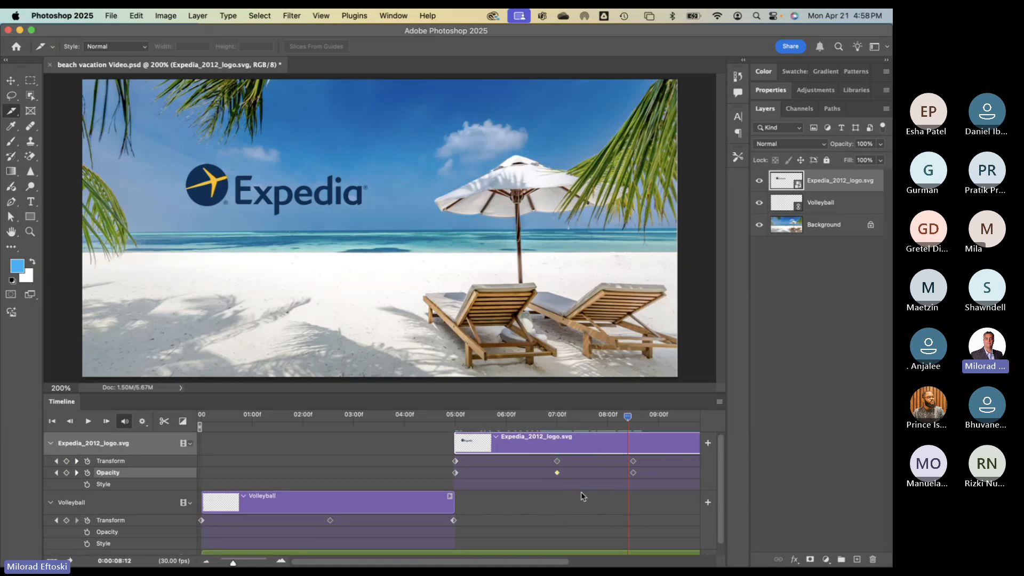
pyautogui.hscroll(1, 571, 465)
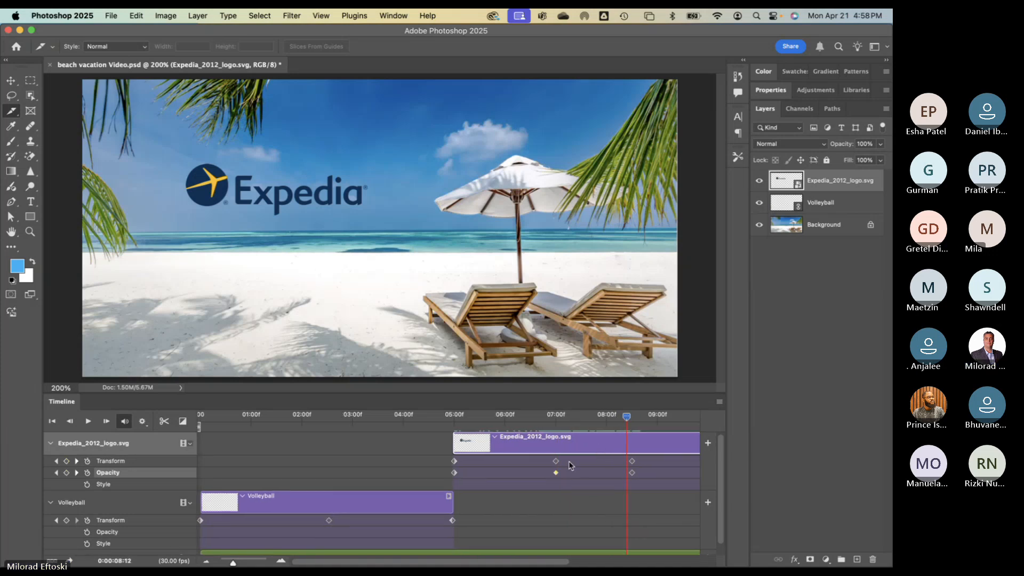
pyautogui.hscroll(10, 571, 465)
pyautogui.moveTo(367, 419); pyautogui.dragTo(404, 421)
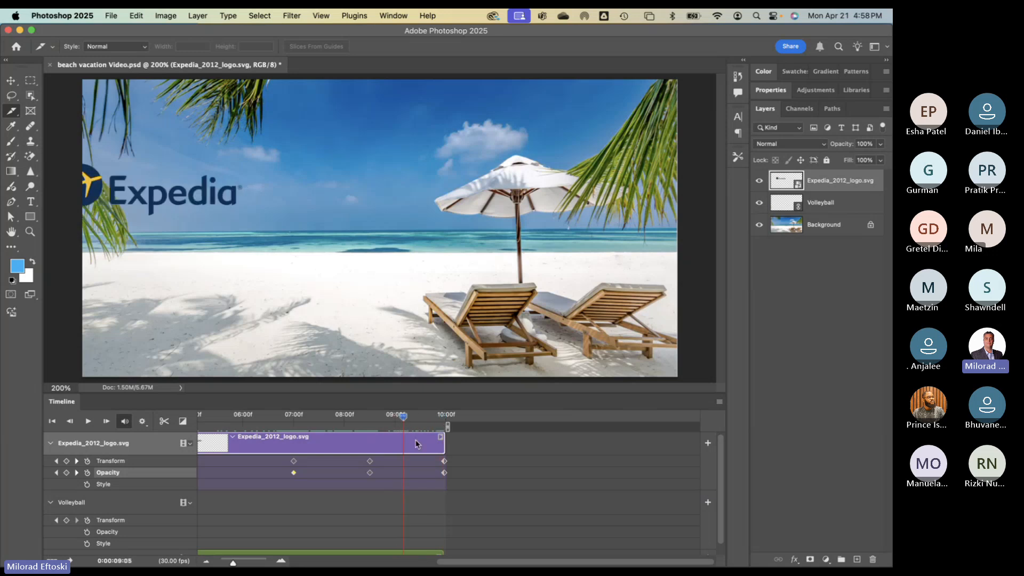
# - Move the logo's final Transform and Opacity keyframes to 10:00 and scrub to preview the animation
pyautogui.moveTo(445, 461); pyautogui.dragTo(448, 473)
pyautogui.moveTo(406, 418); pyautogui.dragTo(433, 427)
pyautogui.click(446, 461)
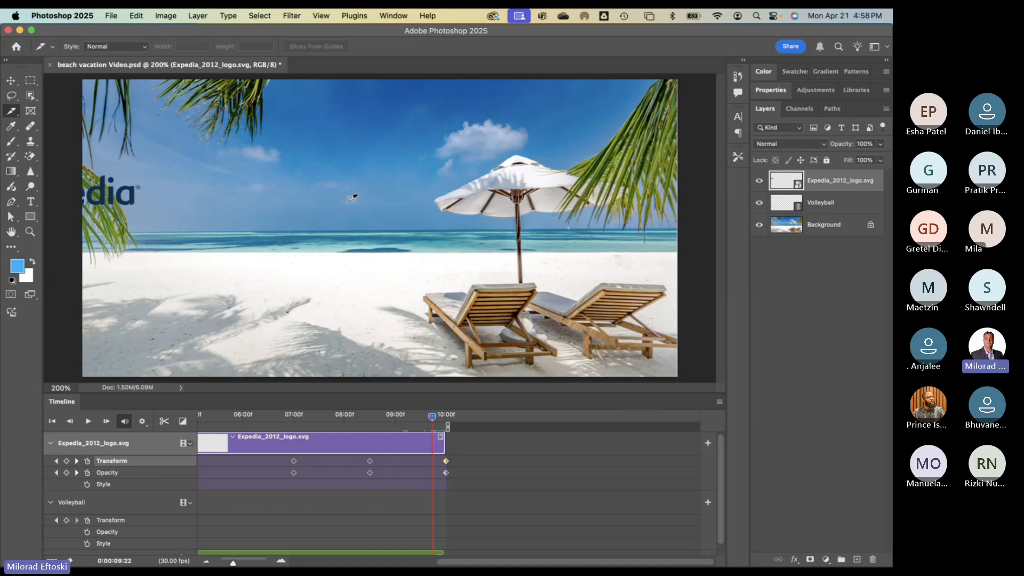
pyautogui.click(446, 473)
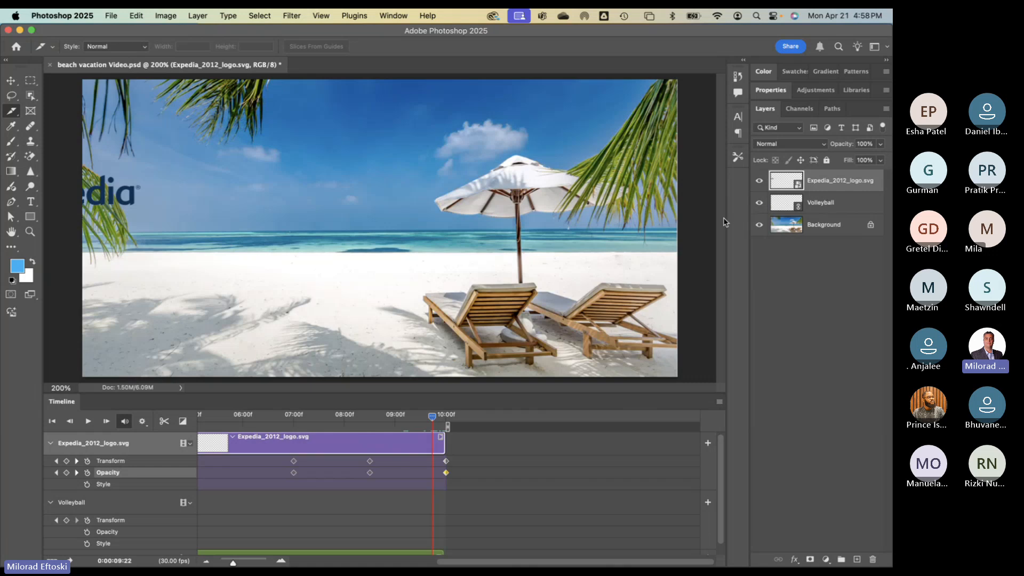
pyautogui.moveTo(431, 421); pyautogui.dragTo(274, 419)
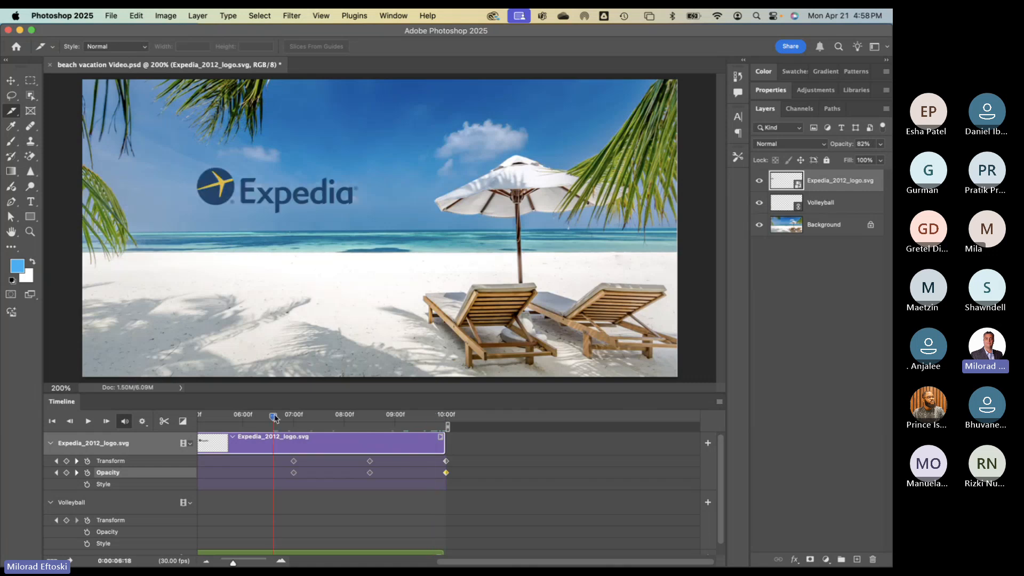
pyautogui.hscroll(-5, 316, 430)
pyautogui.hscroll(4, 401, 430)
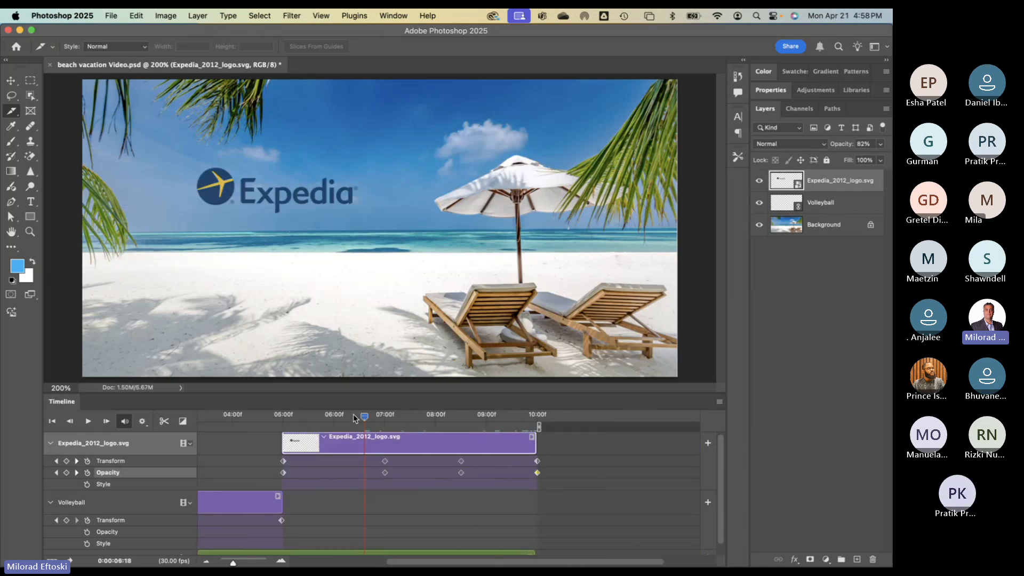
pyautogui.moveTo(365, 417)
pyautogui.mouseDown()
pyautogui.moveTo(287, 416)
pyautogui.moveTo(373, 424)
pyautogui.mouseUp()
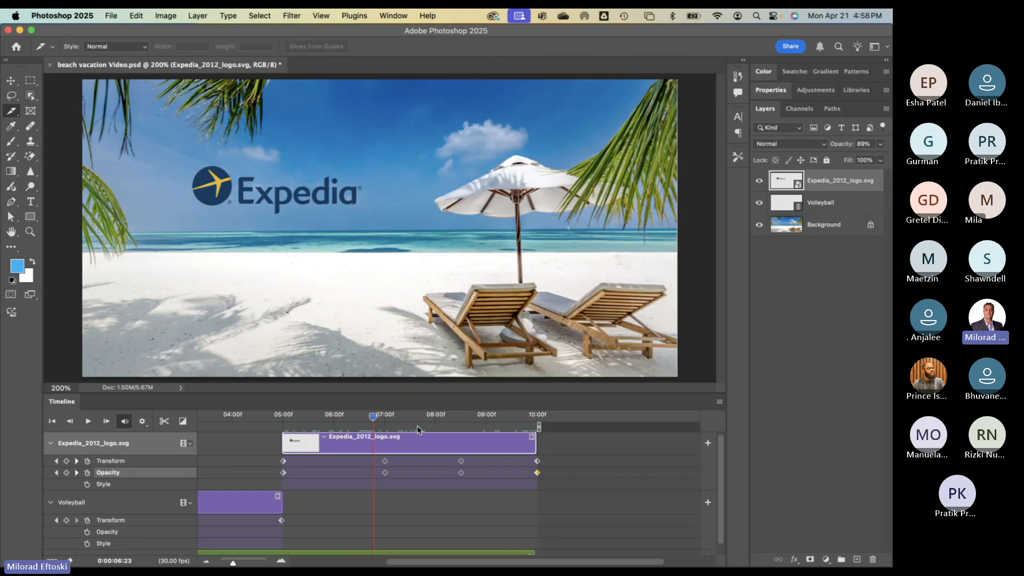
pyautogui.moveTo(375, 418); pyautogui.dragTo(449, 422)
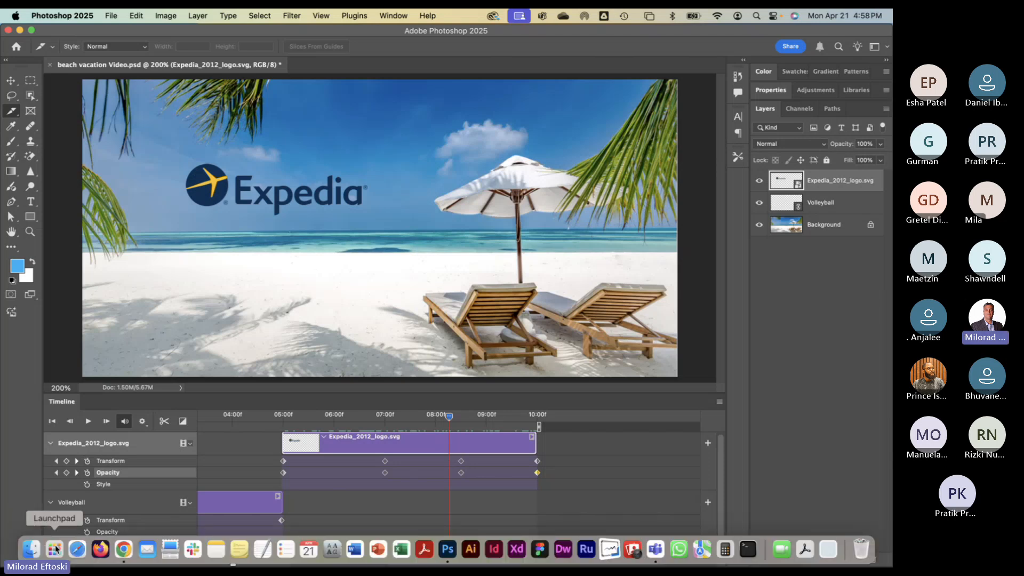
# - Launch Adobe Animate 2024 from the third page of Launchpad
pyautogui.click(54, 549)
pyautogui.hscroll(3, 393, 334)
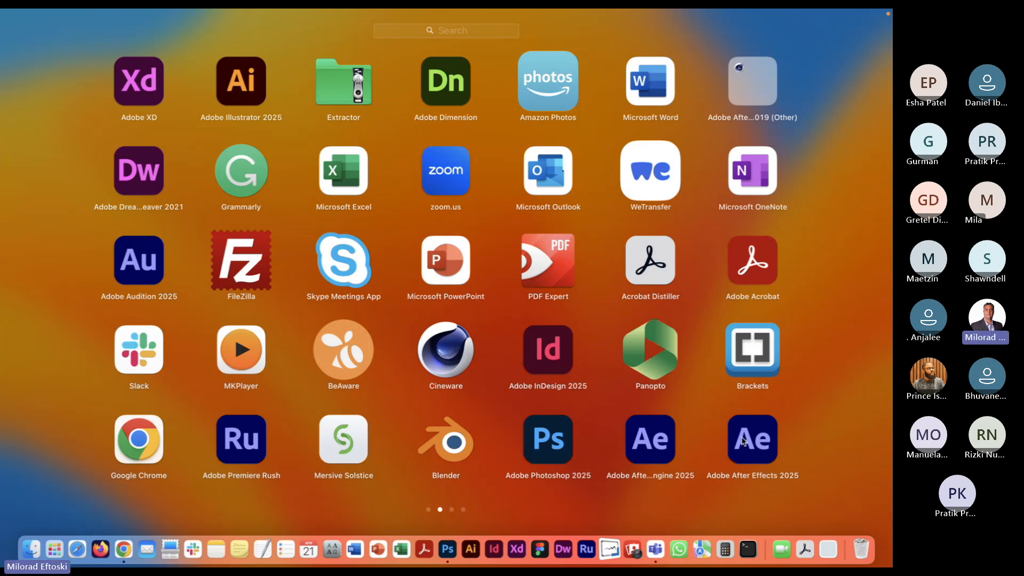
pyautogui.click(747, 441)
pyautogui.hscroll(3, 525, 363)
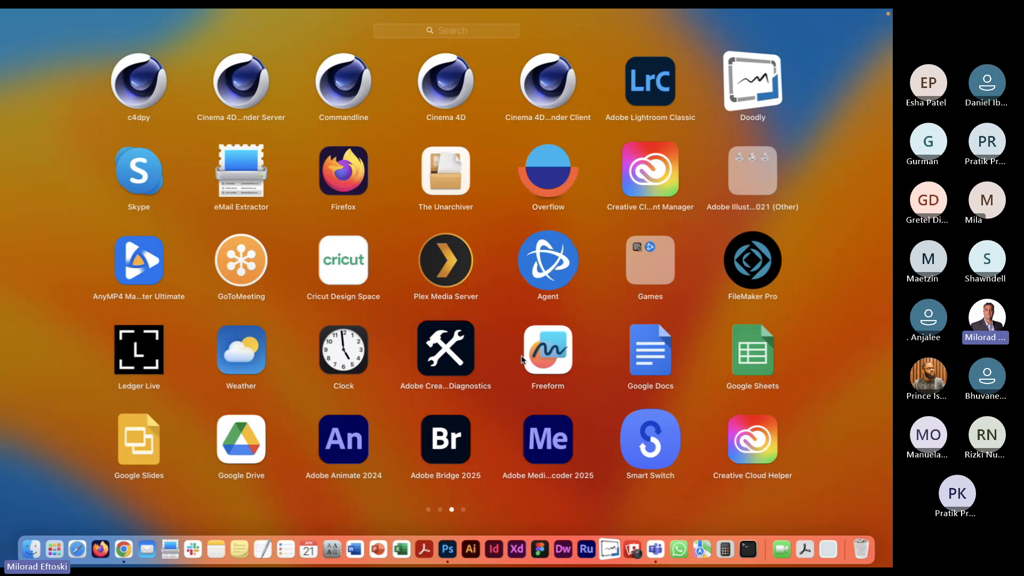
pyautogui.moveTo(333, 443); pyautogui.dragTo(336, 447)
pyautogui.click(346, 440)
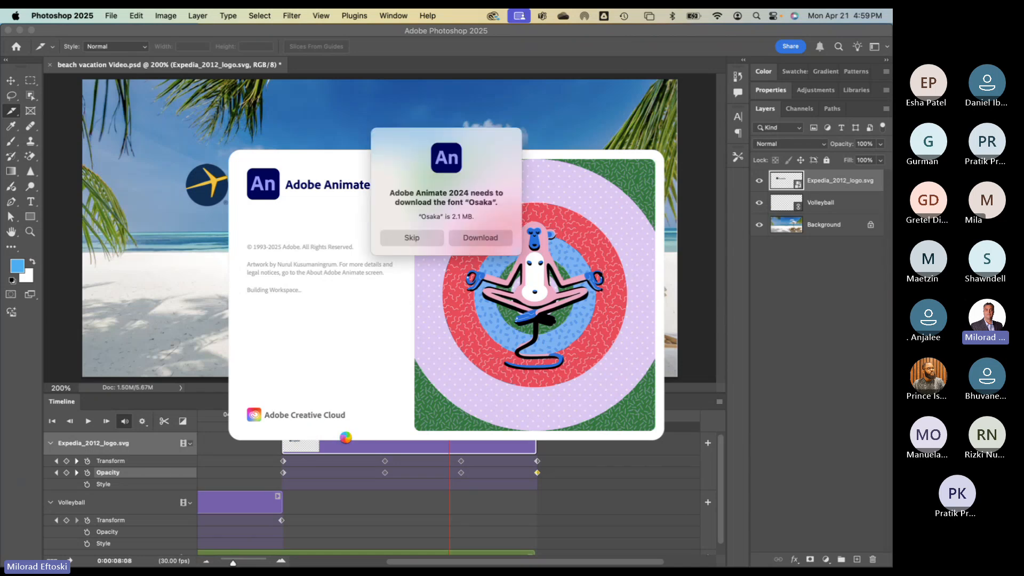
# - Skip the 2.1 MB Osaka font download prompt in Adobe Animate
pyautogui.click(417, 235)
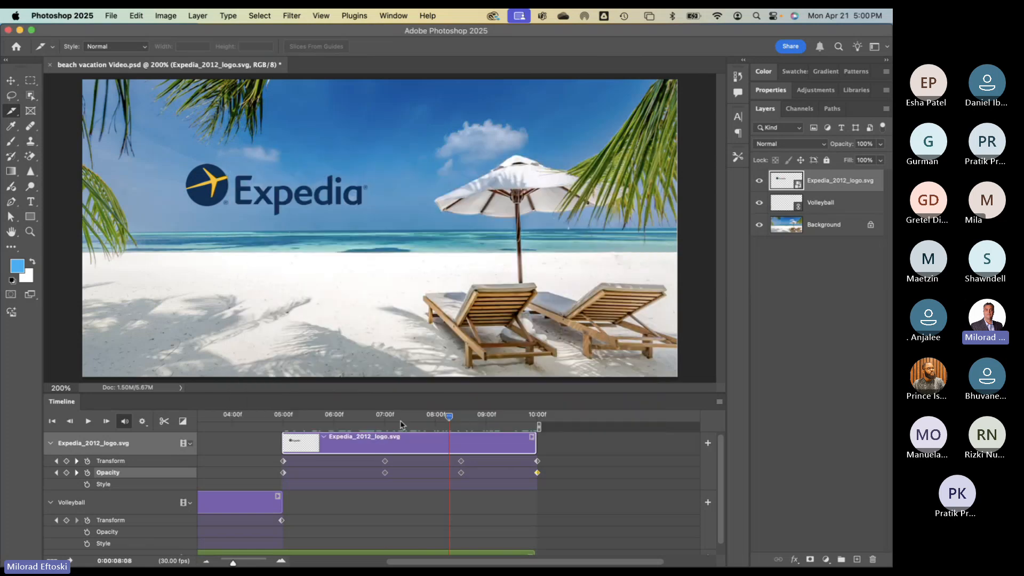
# - Rewind the beach video's playhead to 0:00:00:00, then start a new document via File > New
pyautogui.hscroll(-5, 352, 408)
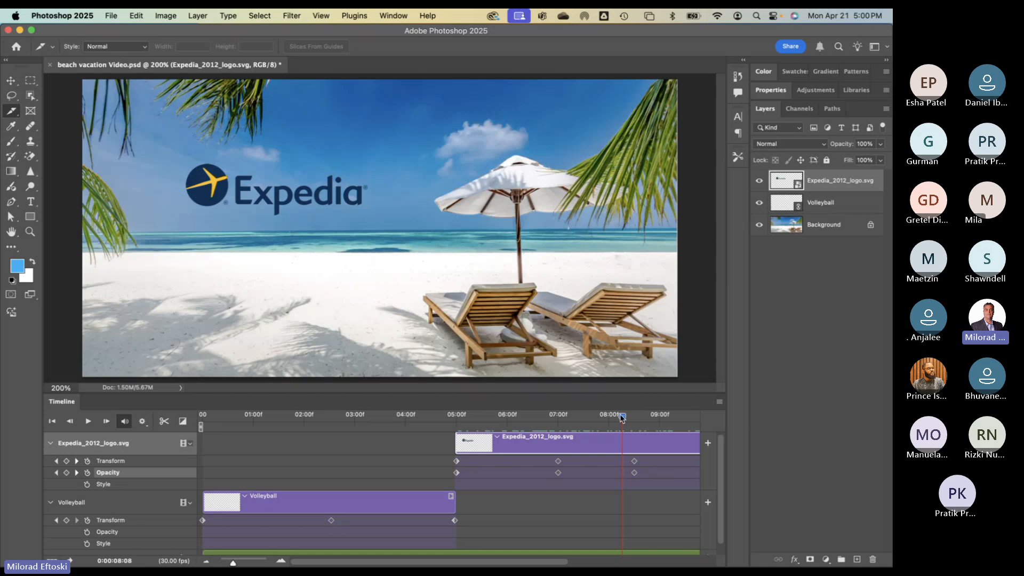
pyautogui.click(413, 415)
pyautogui.moveTo(508, 445); pyautogui.dragTo(158, 447)
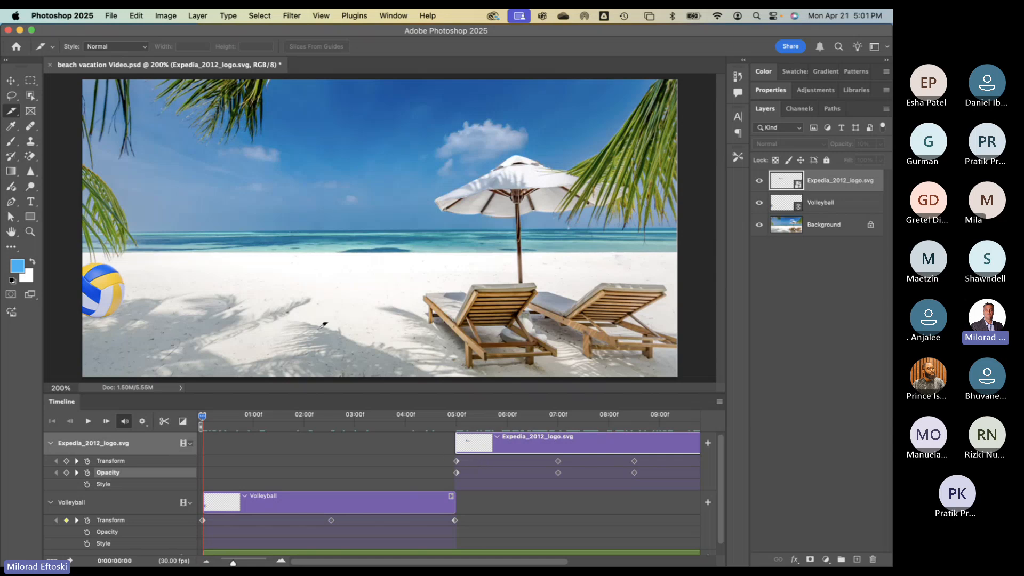
pyautogui.click(110, 13)
pyautogui.click(165, 38)
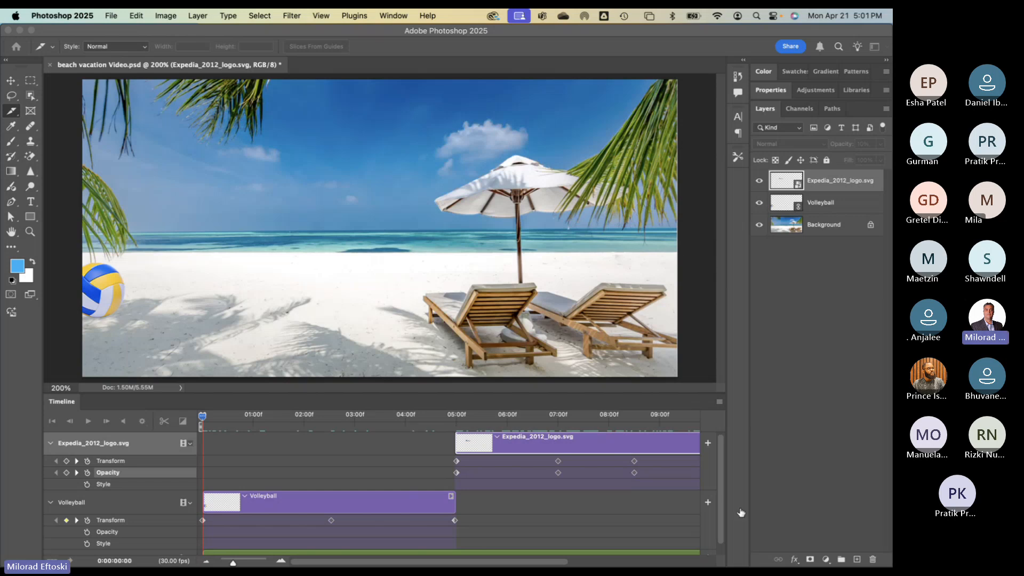
# - Create the blank portrait Untitled-1 document and switch its timeline type to Create Video Timeline
pyautogui.click(777, 516)
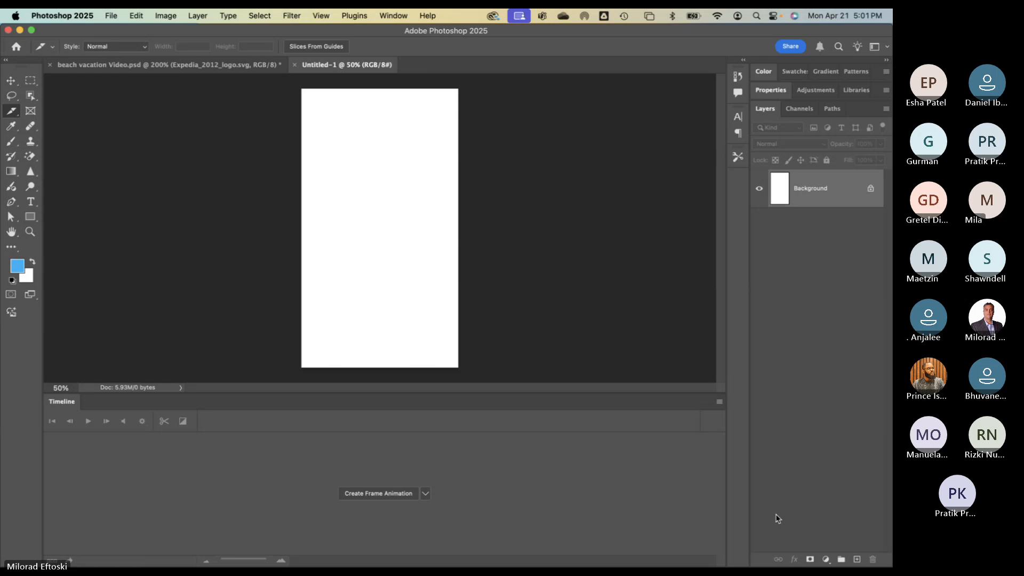
pyautogui.moveTo(447, 394); pyautogui.dragTo(414, 415)
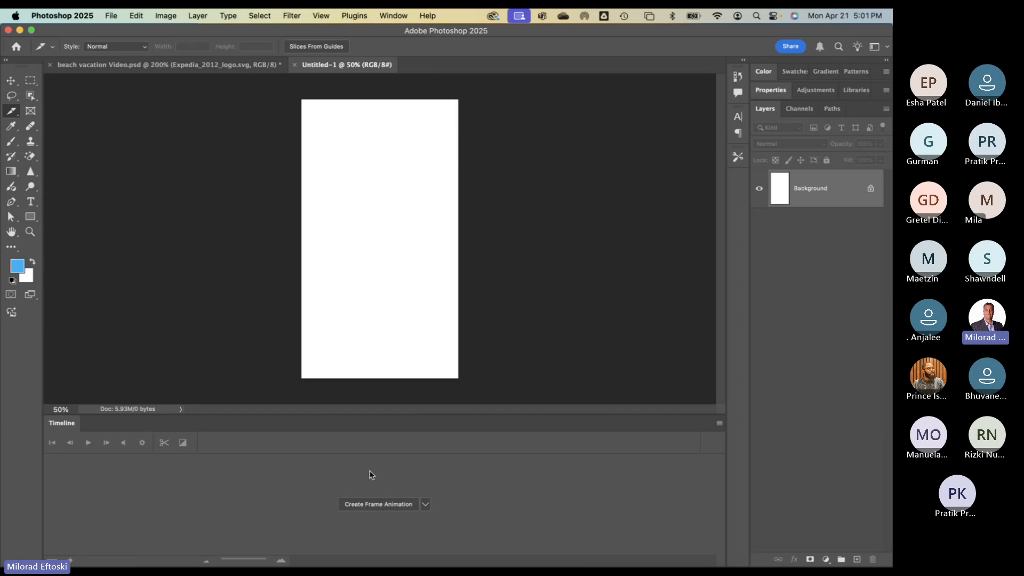
pyautogui.click(425, 504)
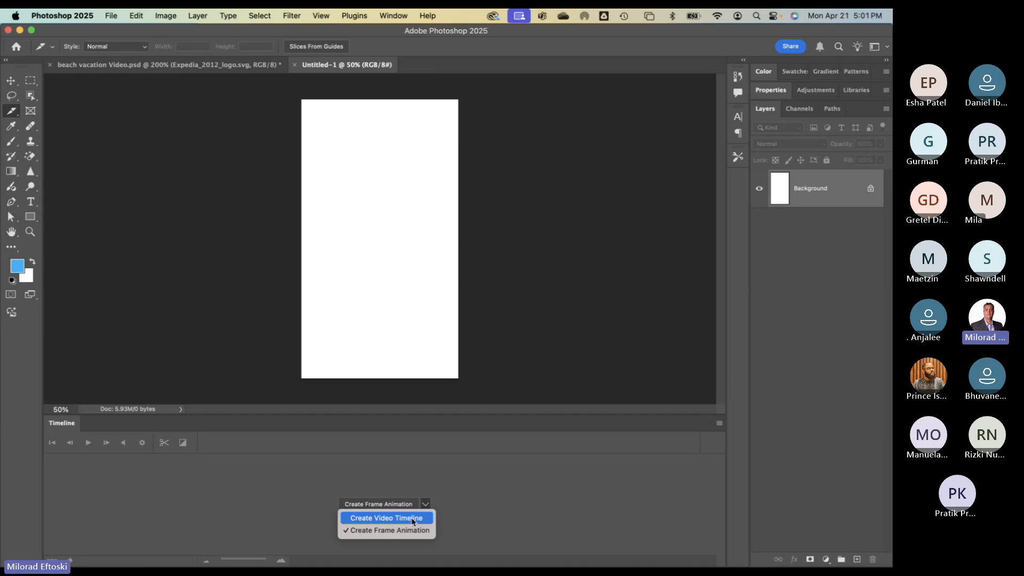
pyautogui.click(413, 520)
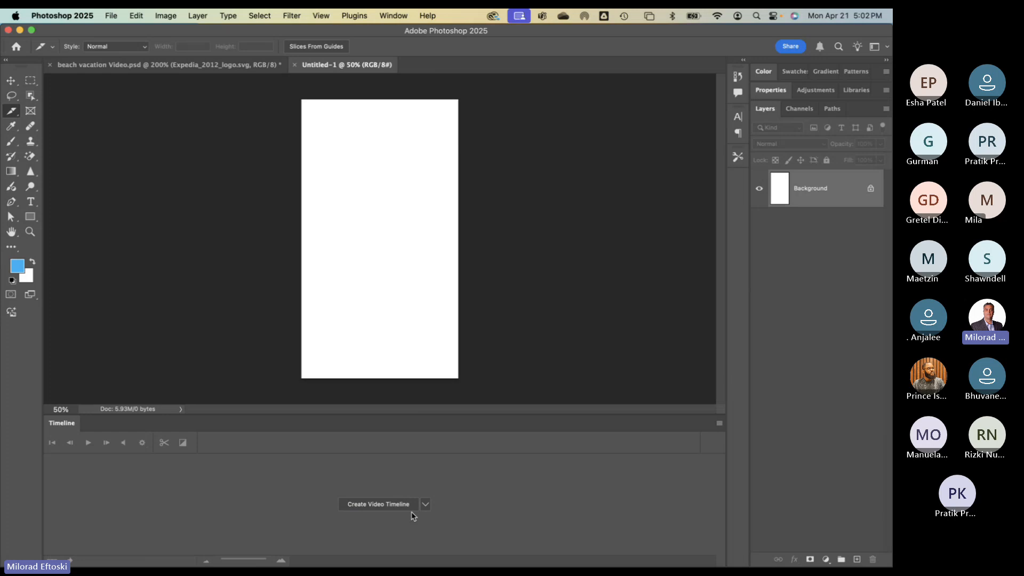
# - Add a video timeline to Untitled-1, then draw a rectangular marquee selection on the canvas
pyautogui.click(383, 505)
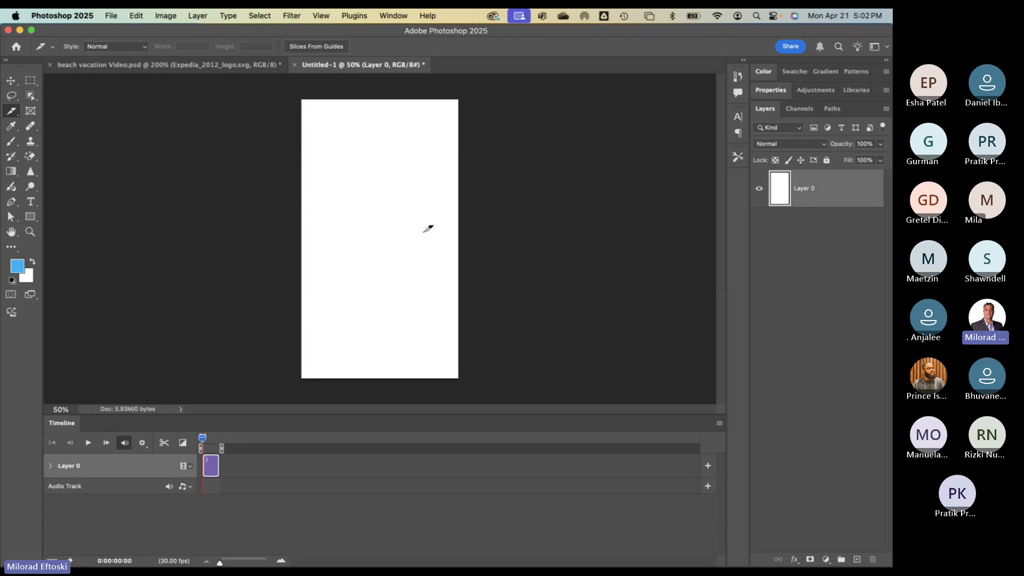
pyautogui.press('m')
pyautogui.moveTo(321, 138); pyautogui.dragTo(415, 333)
# - Select the entire canvas and generate a 'futuristic vacation background' fill layer
pyautogui.moveTo(312, 110); pyautogui.dragTo(429, 366)
pyautogui.click(451, 263)
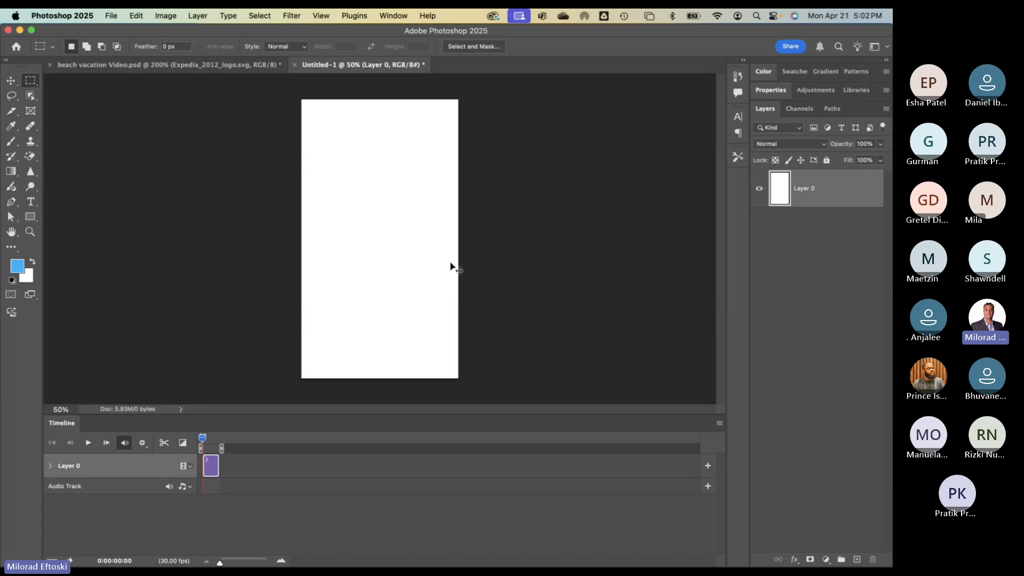
pyautogui.press('super+a')
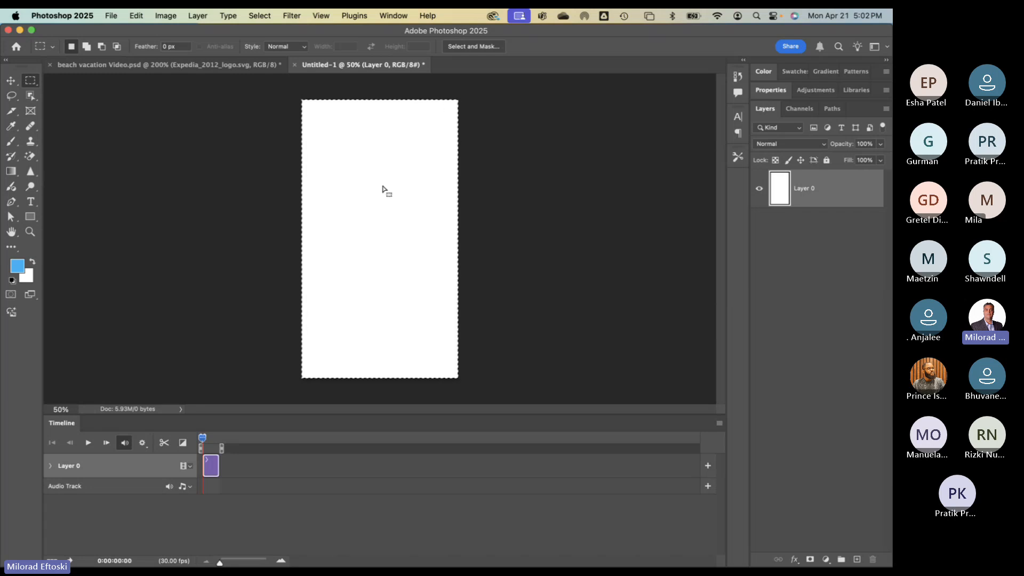
pyautogui.click(397, 11)
pyautogui.click(402, 480)
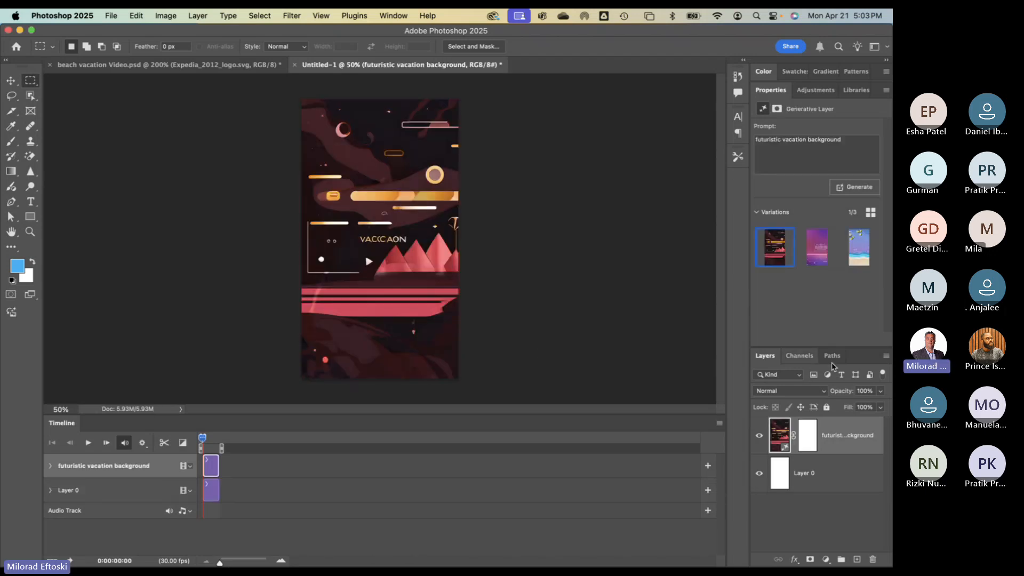
# - Pick the beach variation with flip-flops and merge it down into Layer 0
pyautogui.click(819, 243)
pyautogui.click(855, 249)
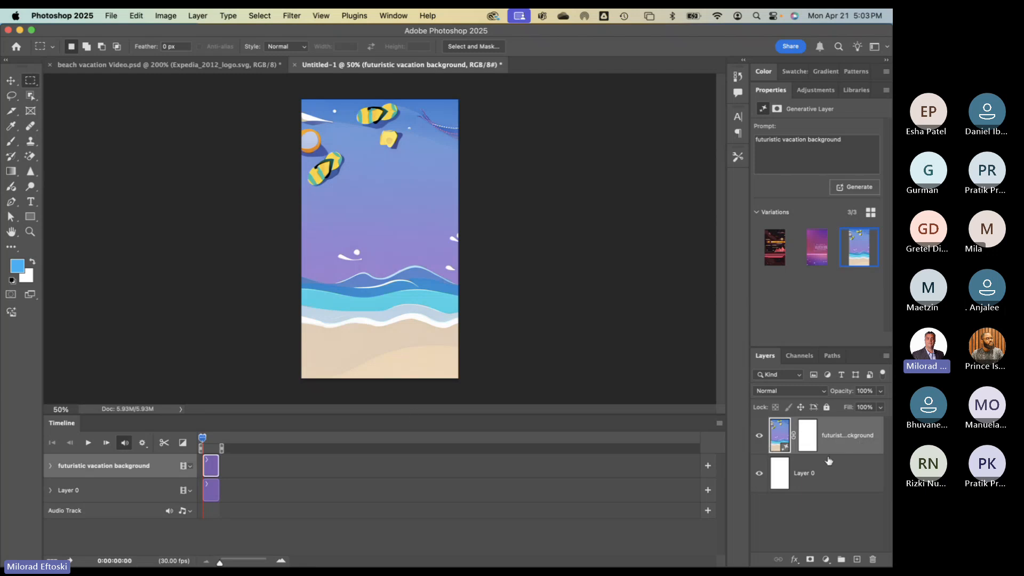
pyautogui.press('super+e')
pyautogui.click(758, 441)
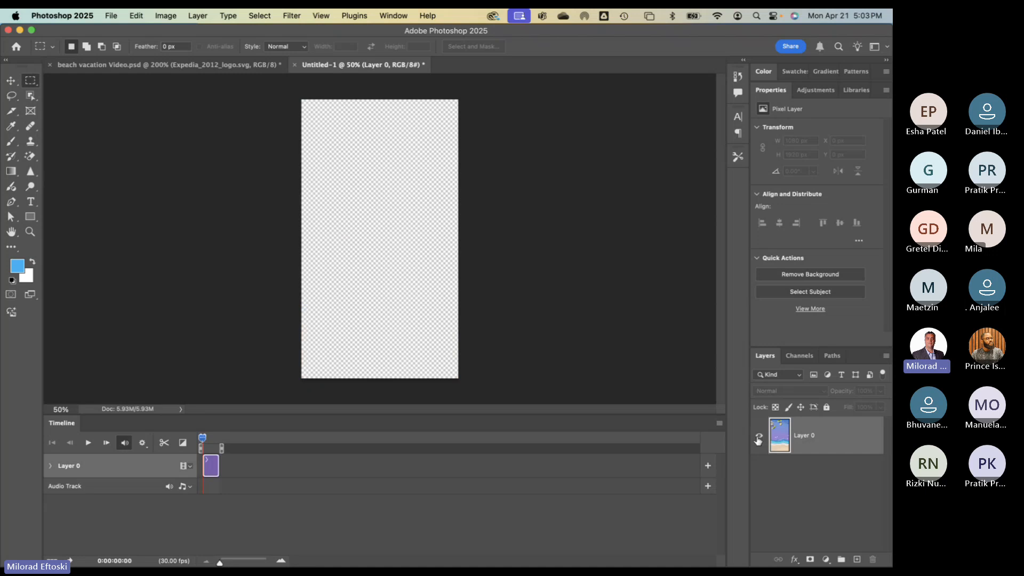
pyautogui.click(758, 441)
pyautogui.click(758, 441)
pyautogui.click(758, 440)
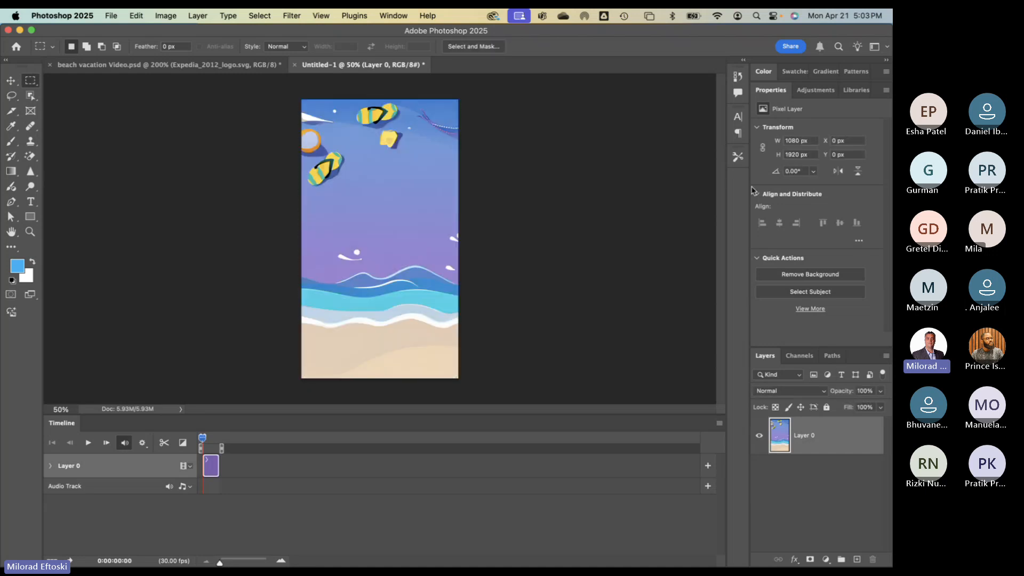
# - Rename Layer 0 to 'Background' and toggle its visibility off and on to check it
pyautogui.doubleClick(805, 436)
pyautogui.write('Background')
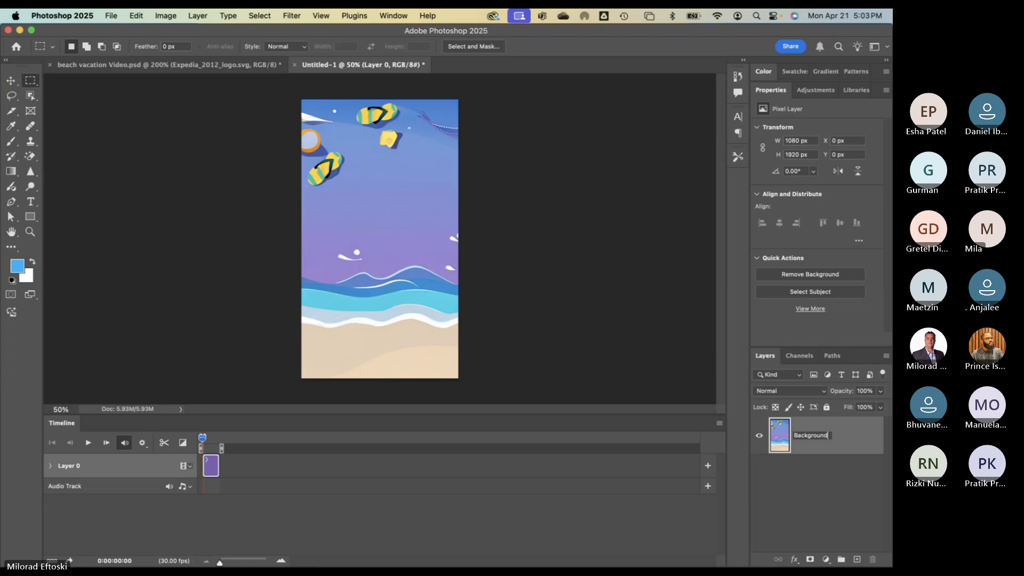
pyautogui.press('Return')
pyautogui.click(760, 437)
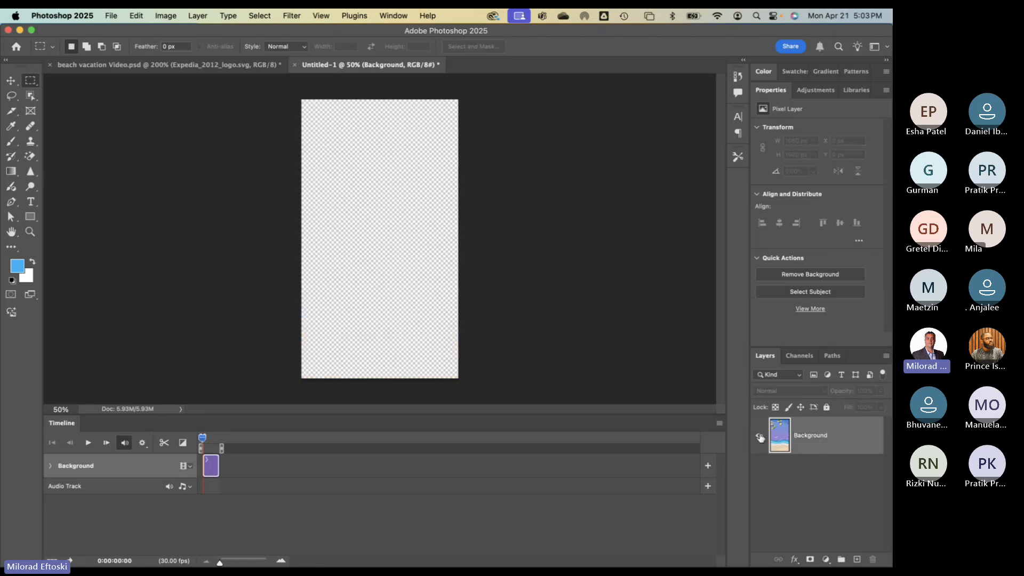
pyautogui.click(760, 437)
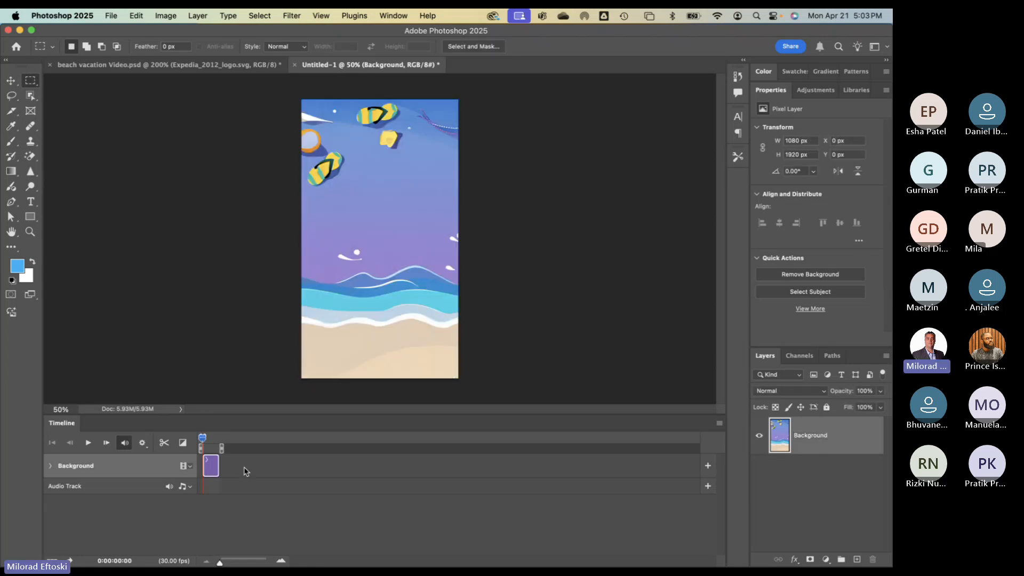
# - Trim the Background clip's end to about 20 seconds, zooming the timeline in to fine-tune
pyautogui.moveTo(218, 466); pyautogui.dragTo(429, 463)
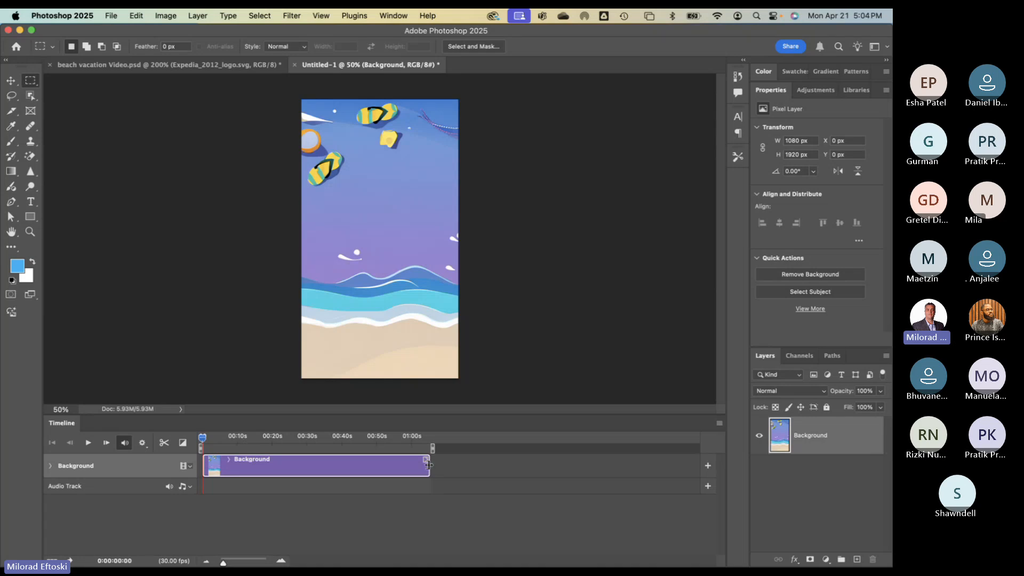
pyautogui.moveTo(430, 464); pyautogui.dragTo(313, 464)
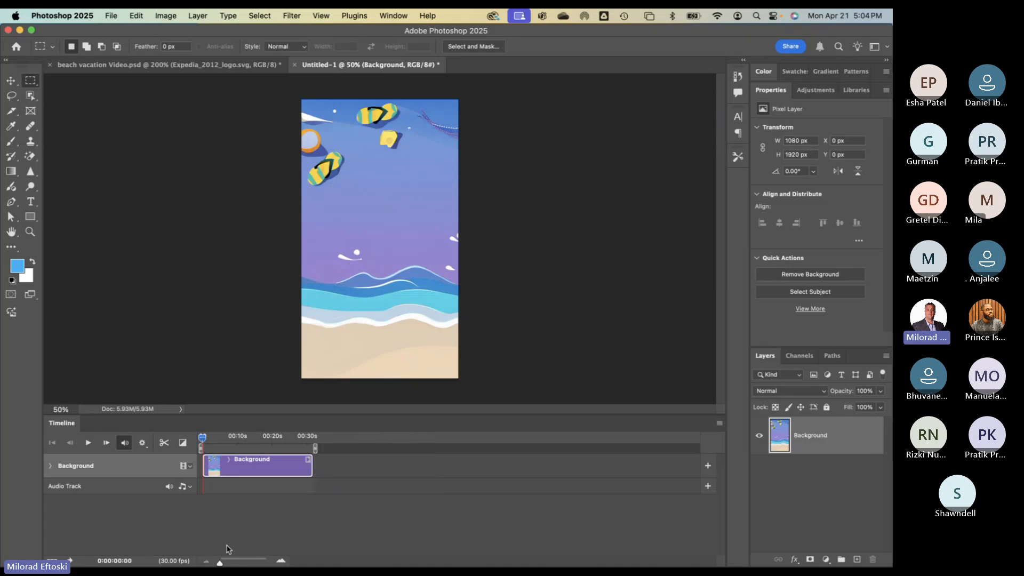
pyautogui.moveTo(220, 562); pyautogui.dragTo(227, 563)
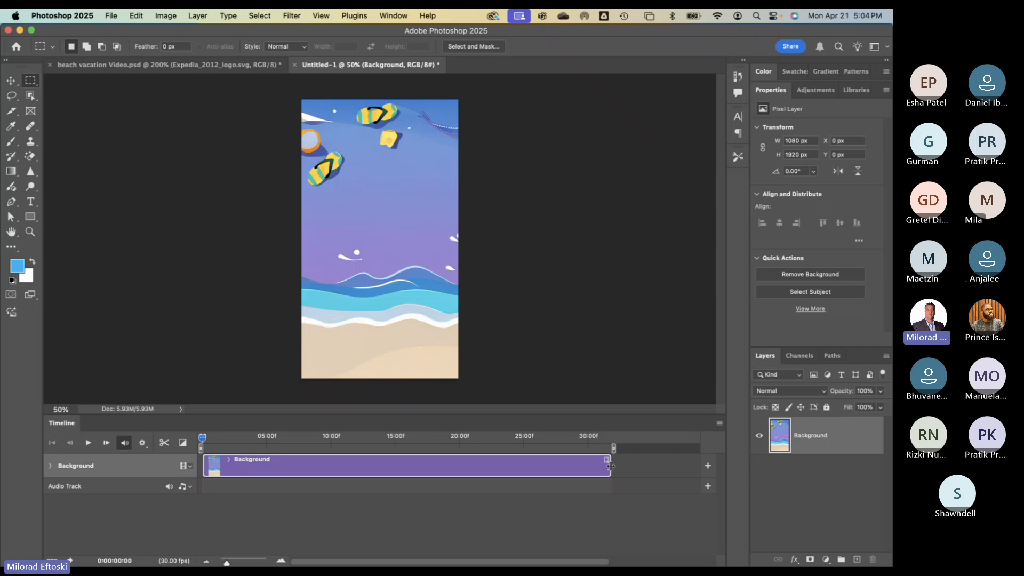
pyautogui.moveTo(610, 466); pyautogui.dragTo(462, 472)
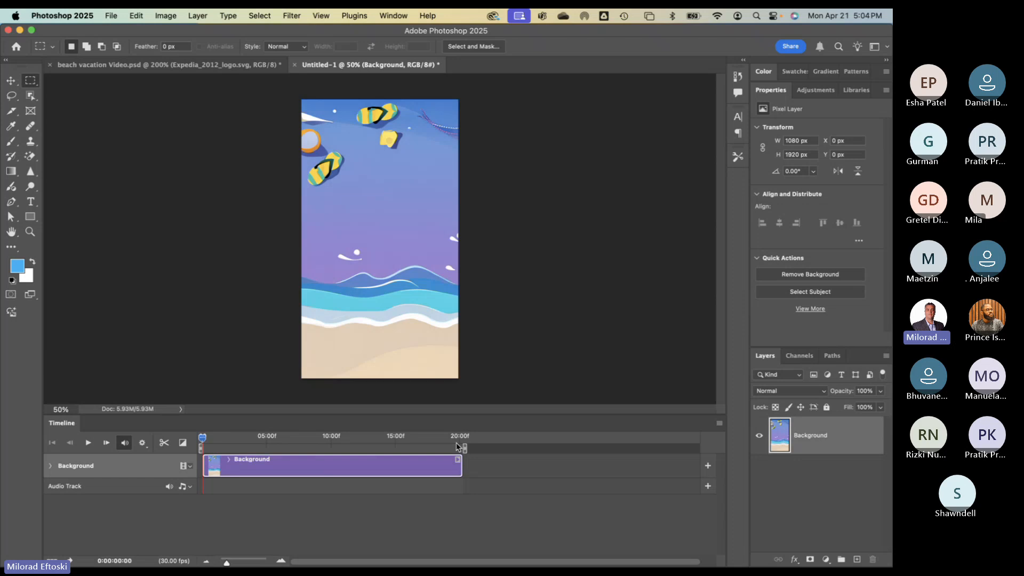
pyautogui.moveTo(227, 563); pyautogui.dragTo(230, 563)
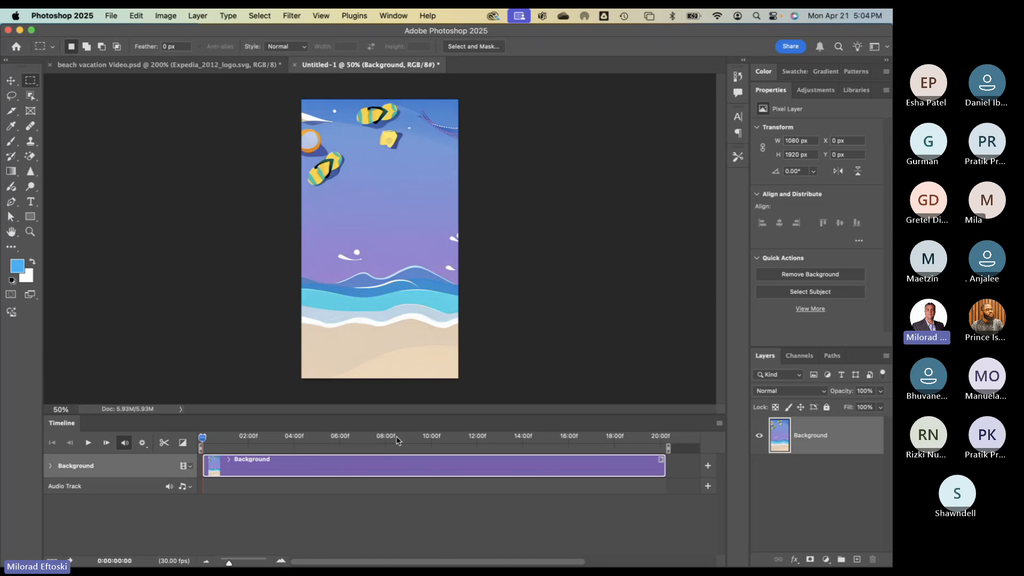
pyautogui.moveTo(667, 469); pyautogui.dragTo(654, 470)
pyautogui.click(660, 471)
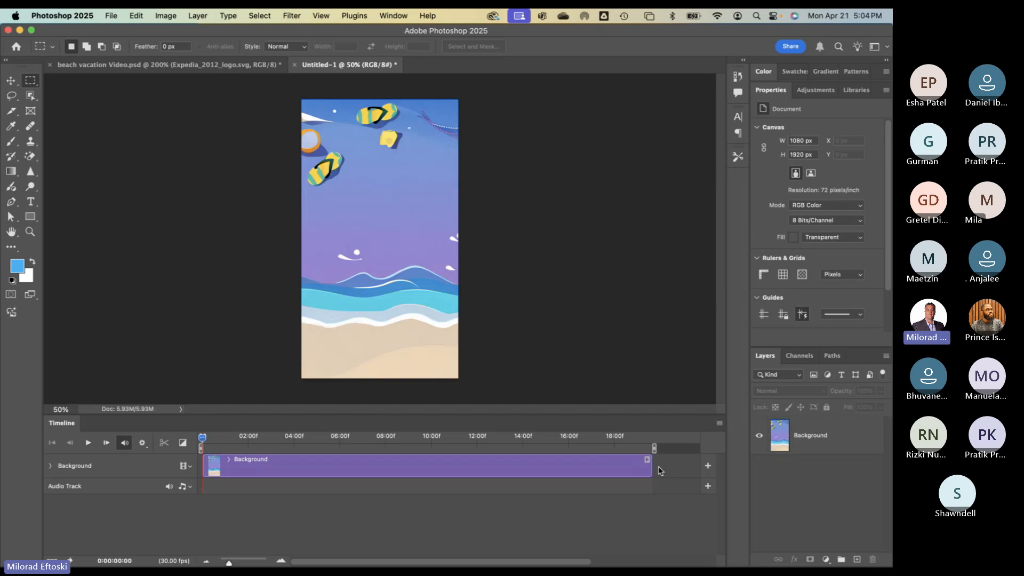
pyautogui.click(635, 470)
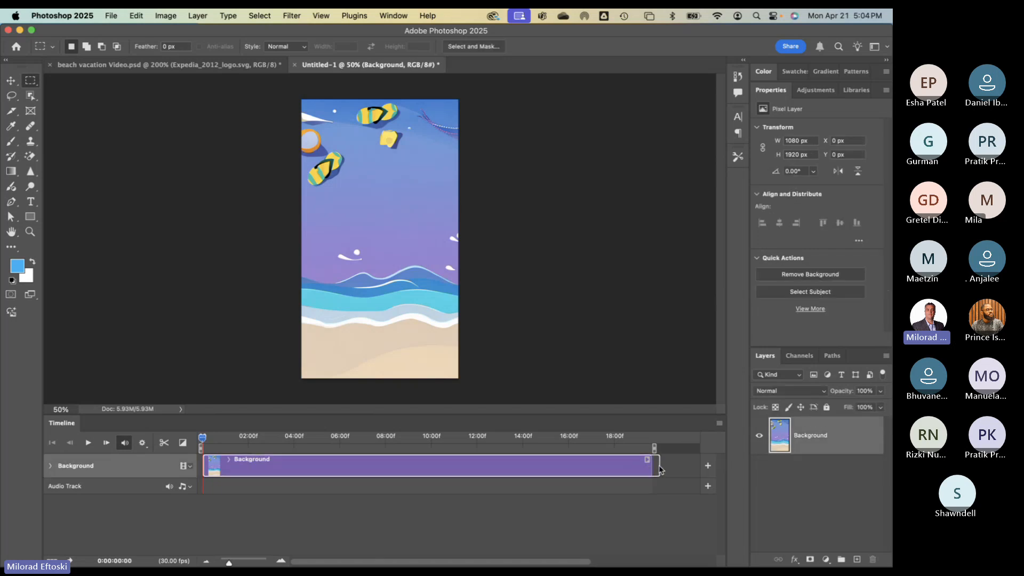
pyautogui.moveTo(659, 469); pyautogui.dragTo(660, 470)
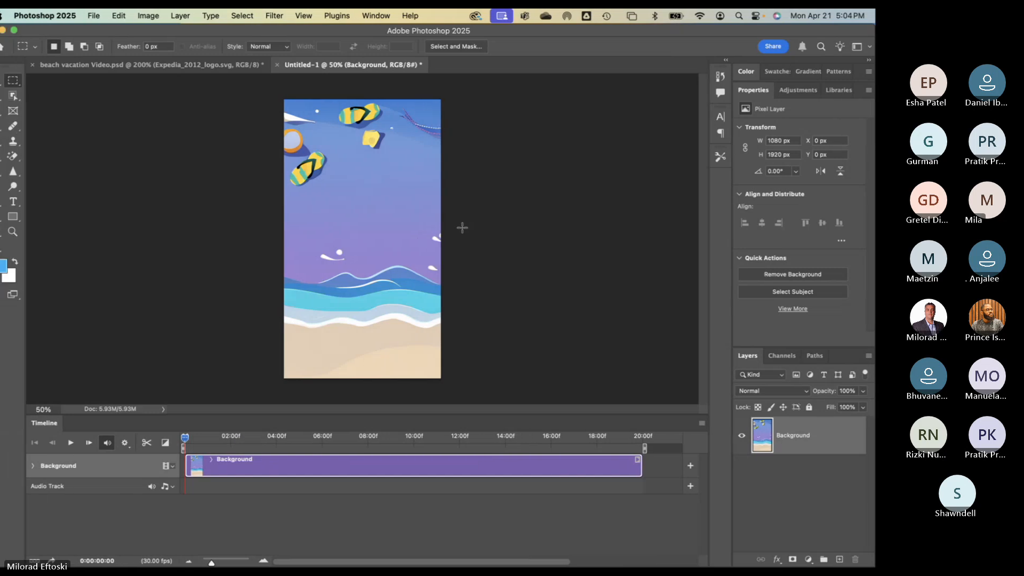
# - Switch desktops with Control+Left to bring the Teams meeting window back to the front
pyautogui.press('super+Tab')
pyautogui.hotkey('ctrl', 'Left')
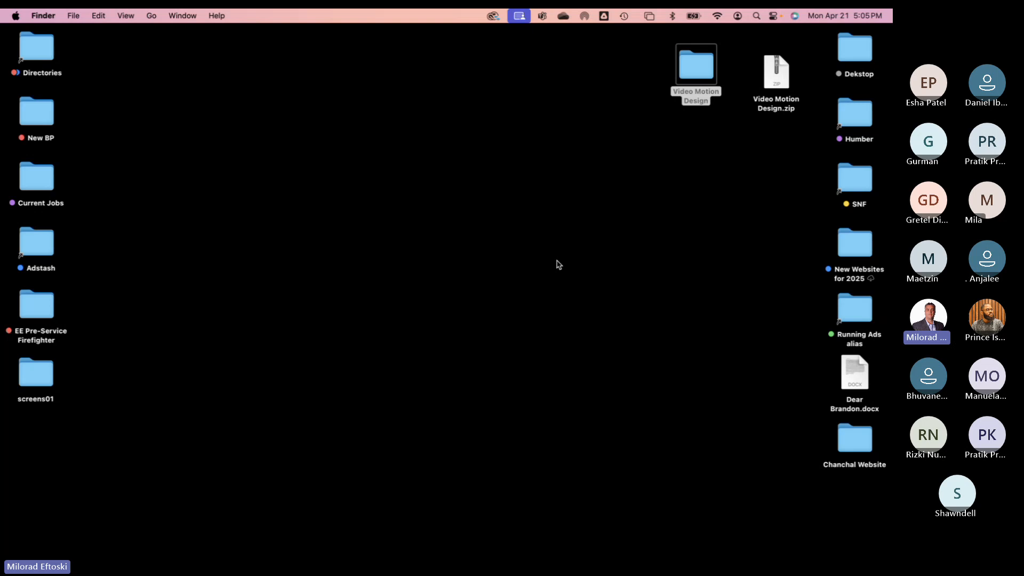
pyautogui.press('super+Tab')
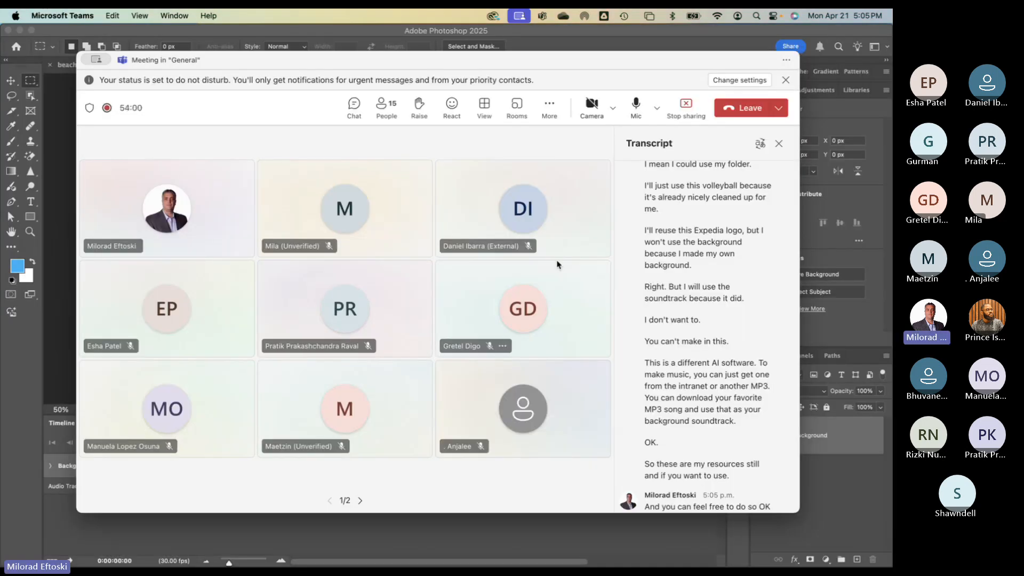
pyautogui.hotkey('ctrl', 'Up')
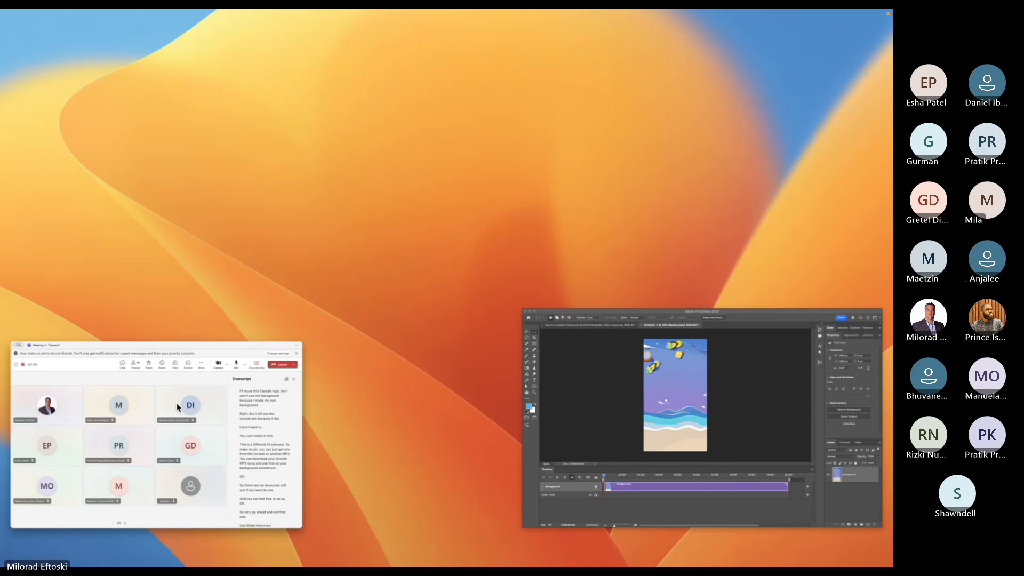
pyautogui.moveTo(145, 416); pyautogui.dragTo(425, 76)
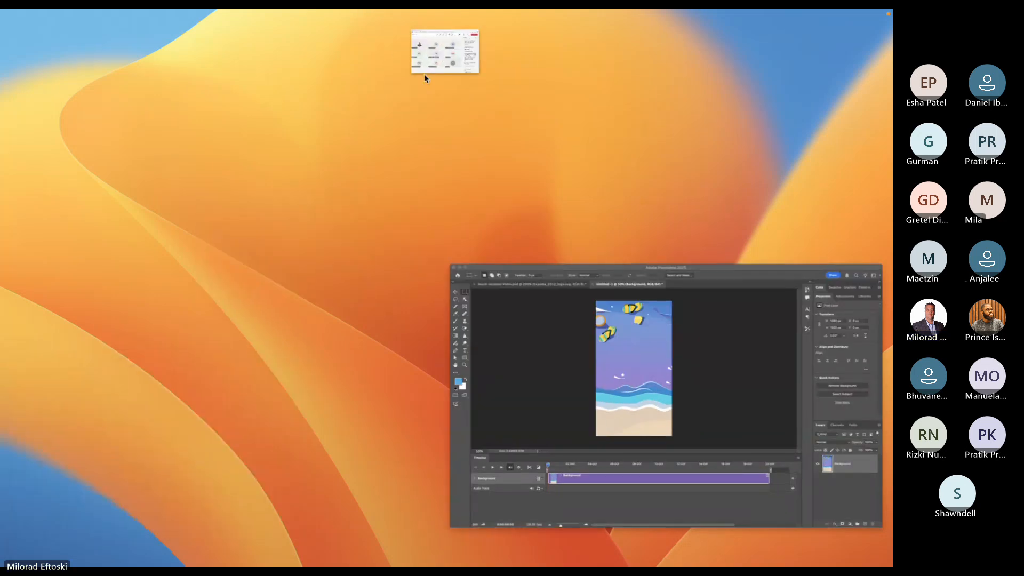
pyautogui.click(424, 76)
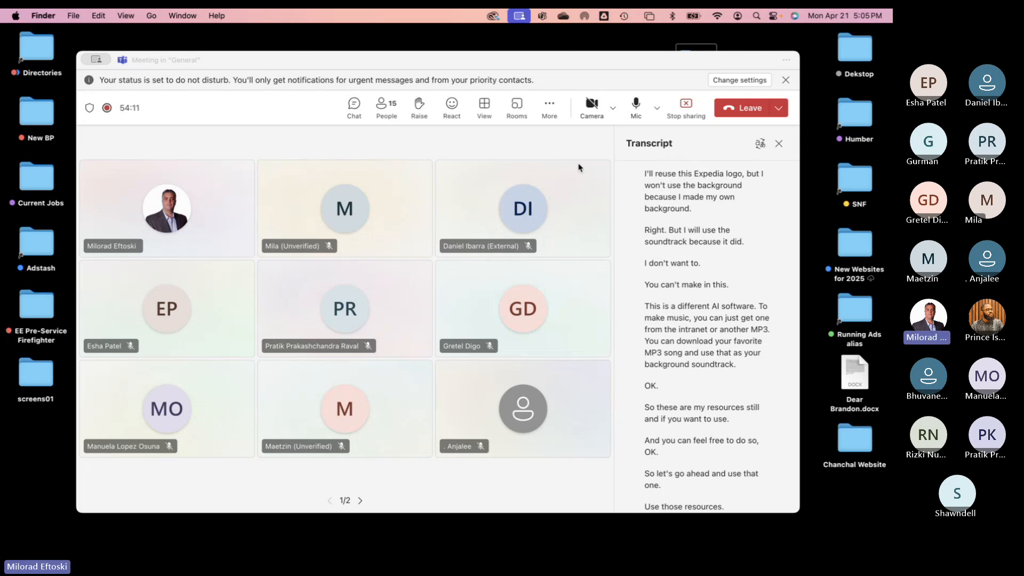
pyautogui.hotkey('ctrl', 'Right')
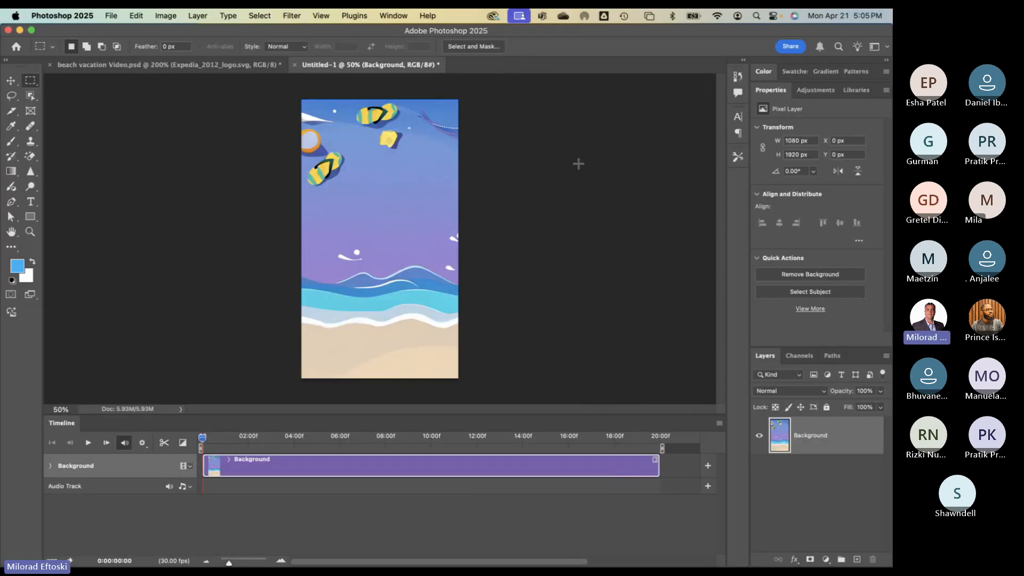
pyautogui.hotkey('ctrl', 'Left')
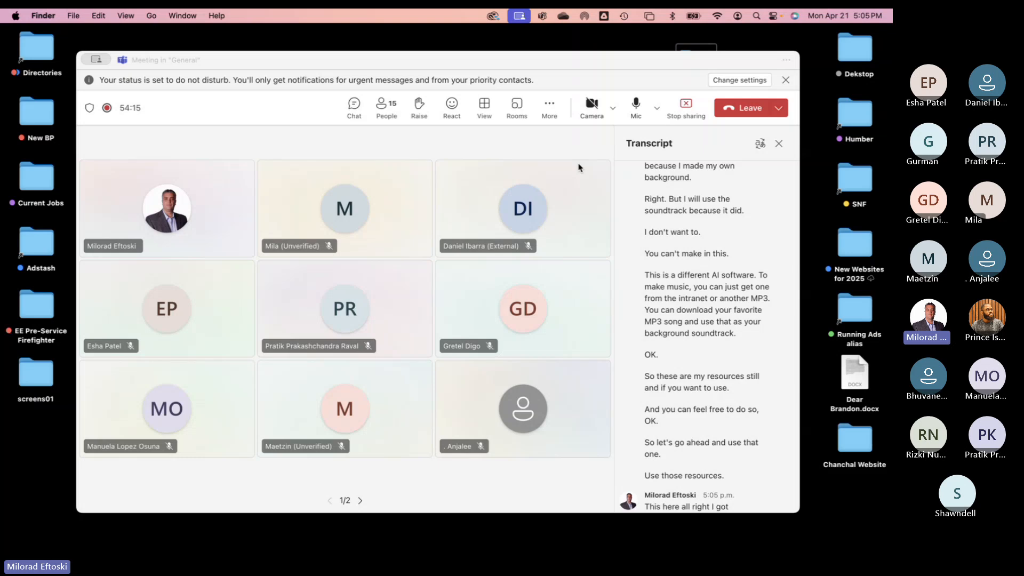
pyautogui.hotkey('ctrl', 'Right')
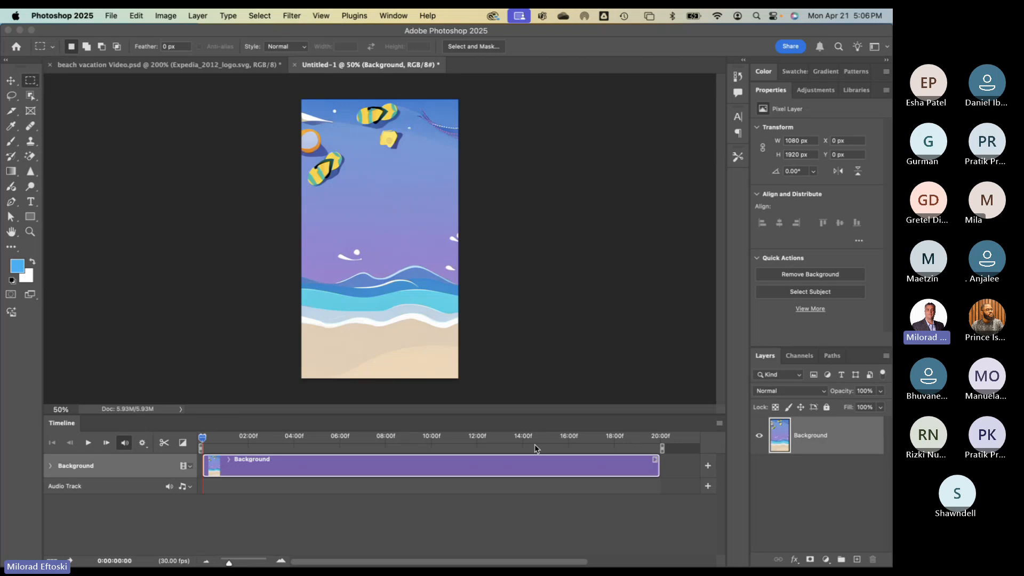
# - Focus Photoshop, move the playhead to about two seconds, and select the Move tool
pyautogui.click(516, 426)
pyautogui.moveTo(204, 438)
pyautogui.mouseDown()
pyautogui.moveTo(381, 443)
pyautogui.moveTo(195, 436)
pyautogui.mouseUp()
pyautogui.click(15, 83)
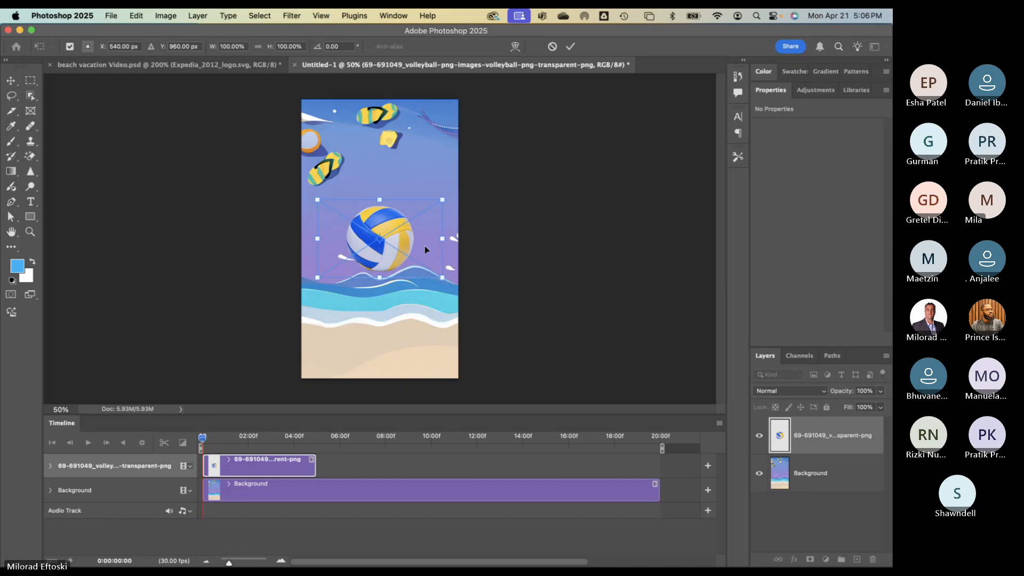
# - Rotate the volleyball about 27° and set it on the shoreline waves at X 339 px, Y 1170 px
pyautogui.moveTo(391, 254); pyautogui.dragTo(425, 262)
pyautogui.moveTo(433, 307); pyautogui.dragTo(409, 340)
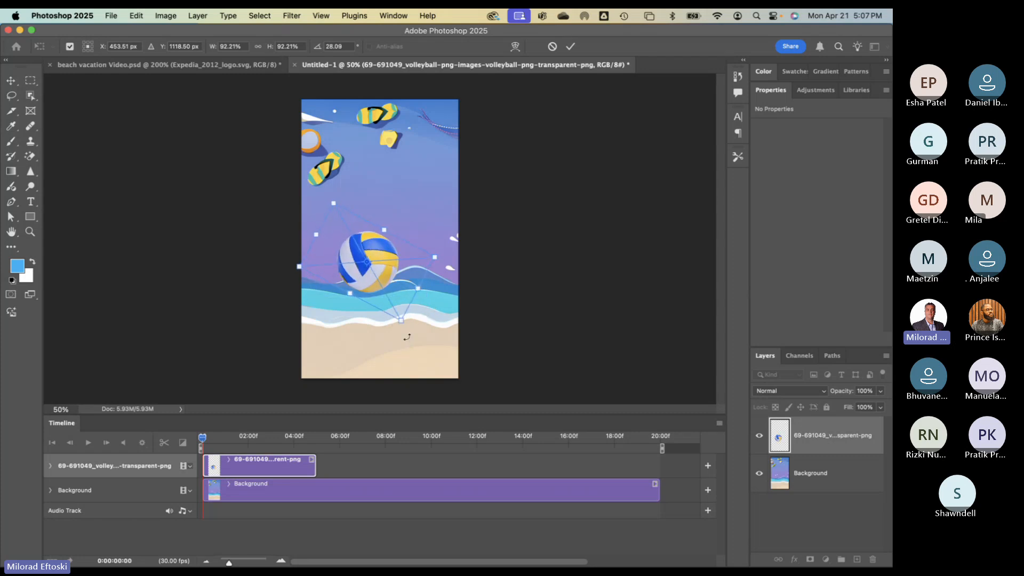
pyautogui.press('Return')
pyautogui.moveTo(369, 292); pyautogui.dragTo(439, 160)
pyautogui.moveTo(450, 149); pyautogui.dragTo(389, 293)
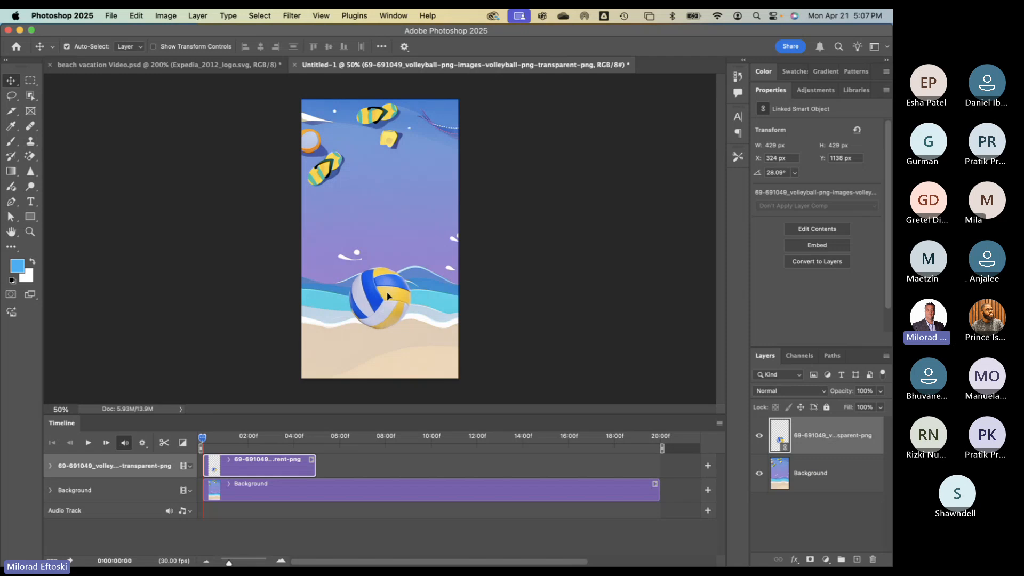
pyautogui.moveTo(387, 295); pyautogui.dragTo(392, 300)
# - Nudge the volleyball slightly right and down on the shore
pyautogui.click(393, 246)
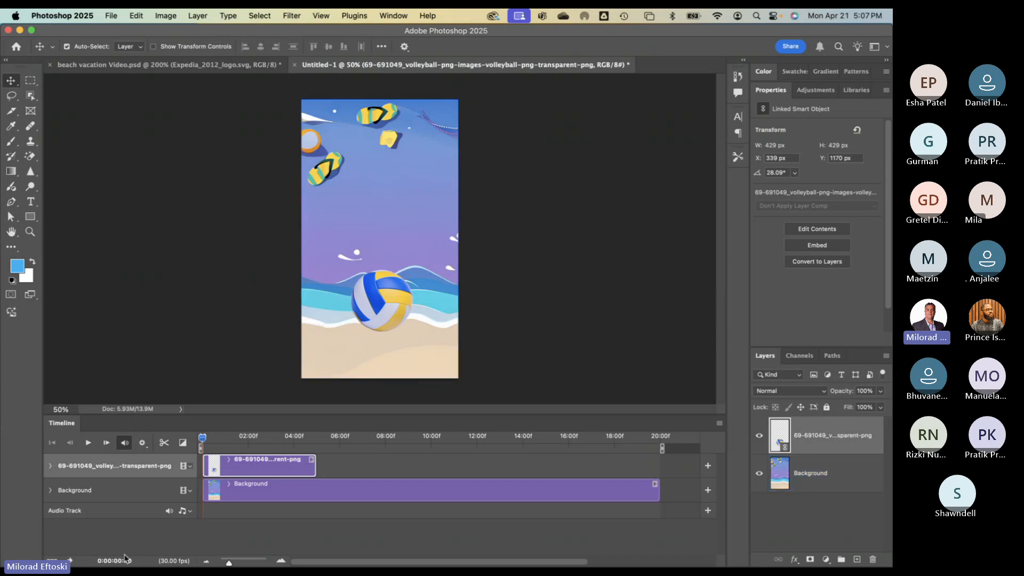
# - Switch from Photoshop to the macOS desktop with Control+Left
pyautogui.hotkey('ctrl', 'Left')
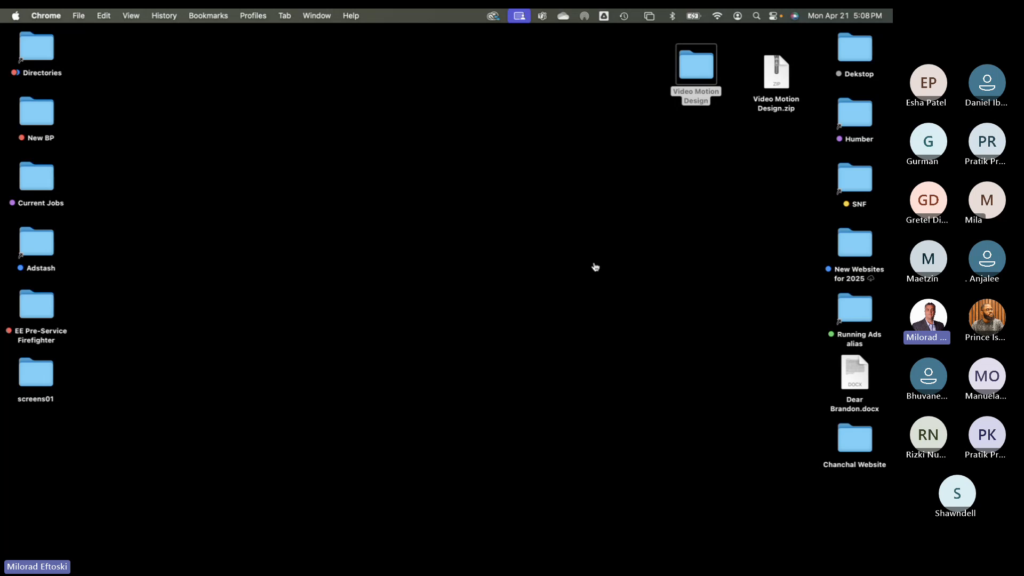
# - Switch between desktop spaces, ending back on the full-screen Untitled-1 beach document
pyautogui.hotkey('ctrl', 'Left')
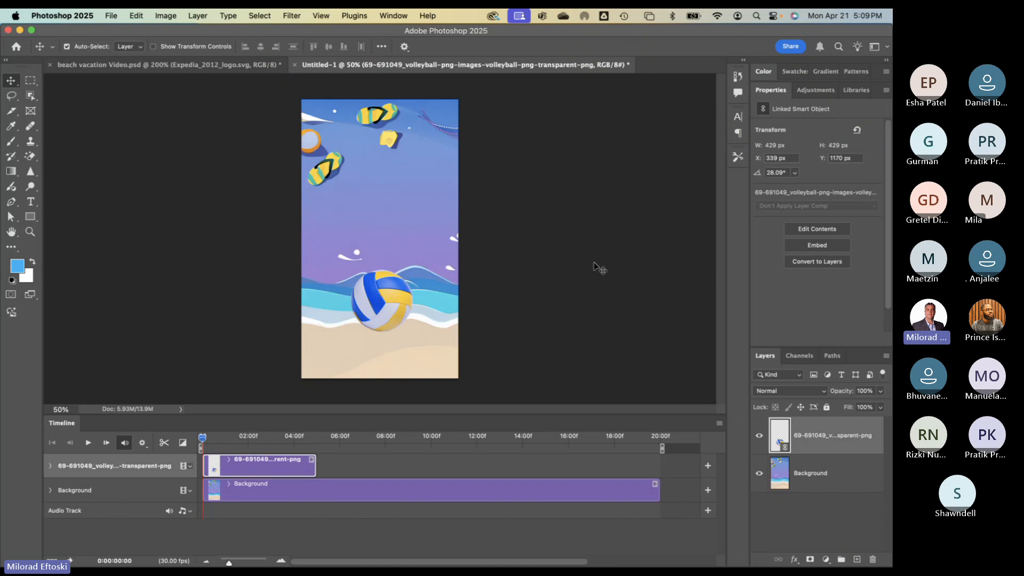
pyautogui.hotkey('ctrl', 'Right')
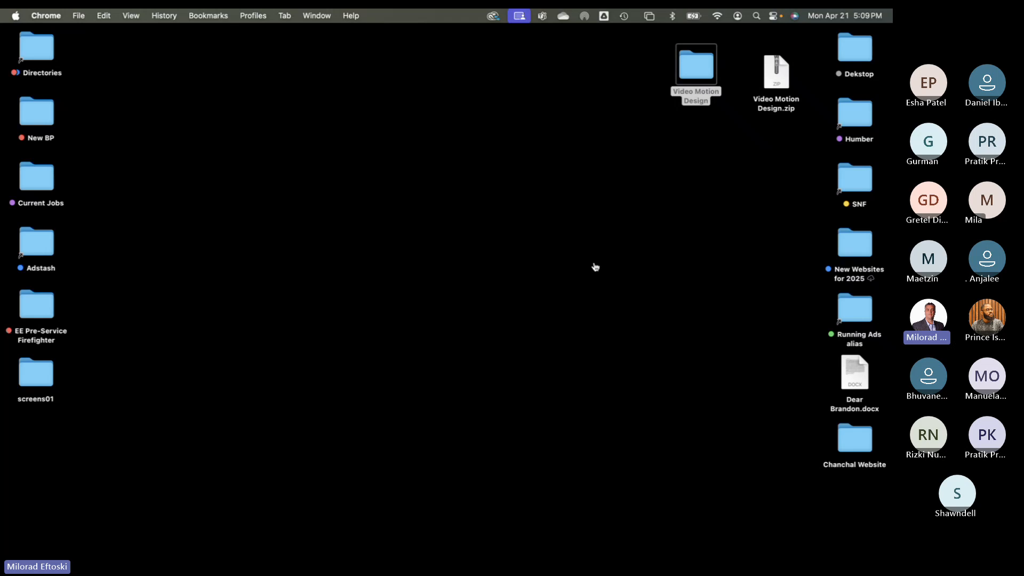
pyautogui.hotkey('ctrl', 'Right')
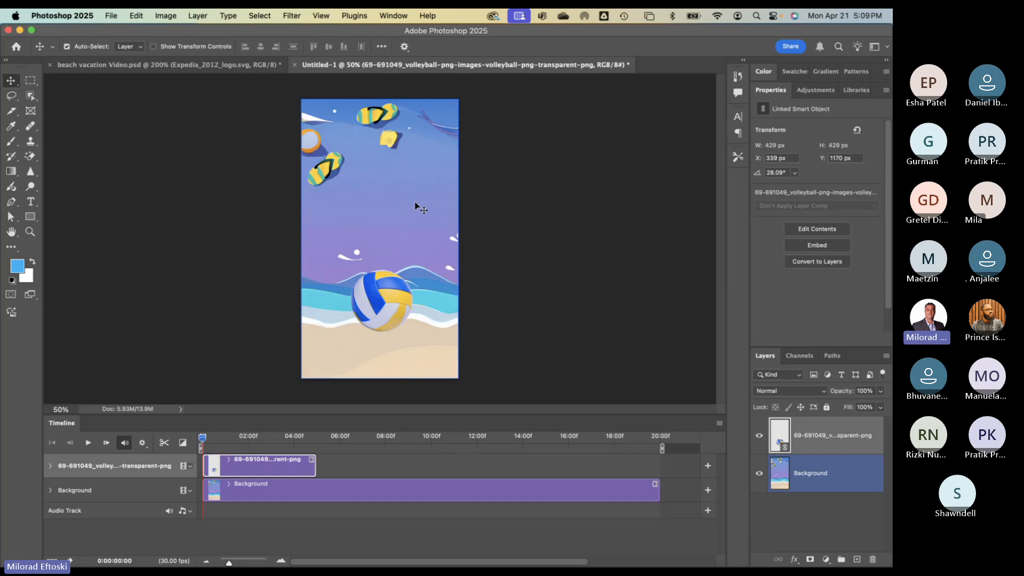
# - Drag the volleyball top-right, onto the waves, then mid-canvas at X 322 px, Y 799 px
pyautogui.moveTo(382, 300); pyautogui.dragTo(441, 123)
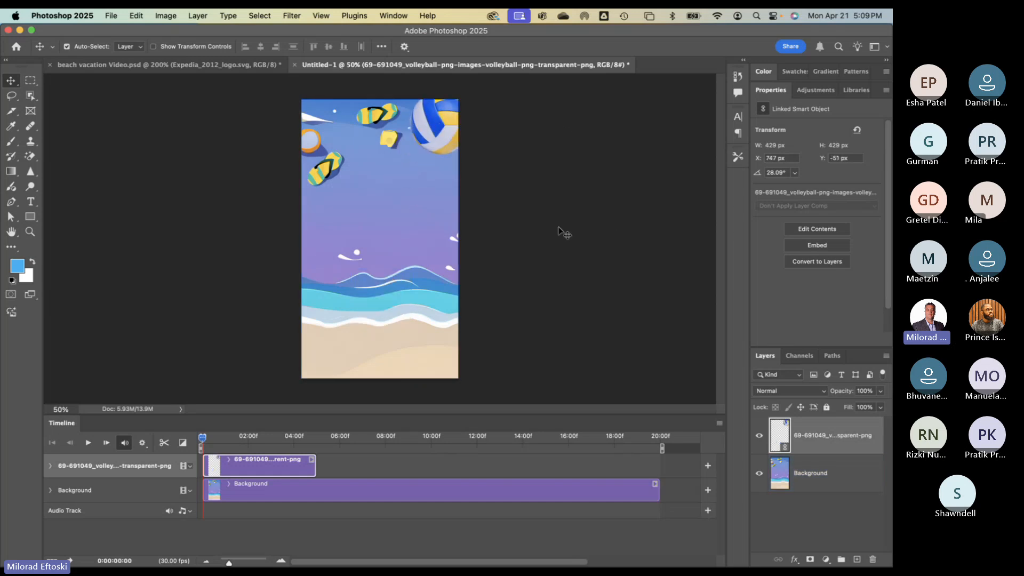
pyautogui.moveTo(439, 144); pyautogui.dragTo(322, 131)
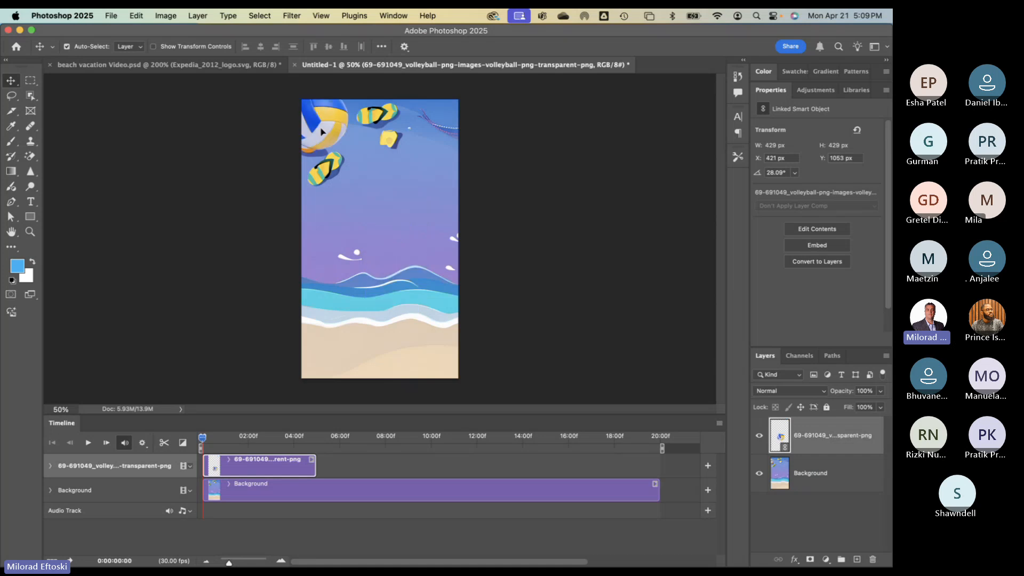
pyautogui.moveTo(322, 130); pyautogui.dragTo(391, 246)
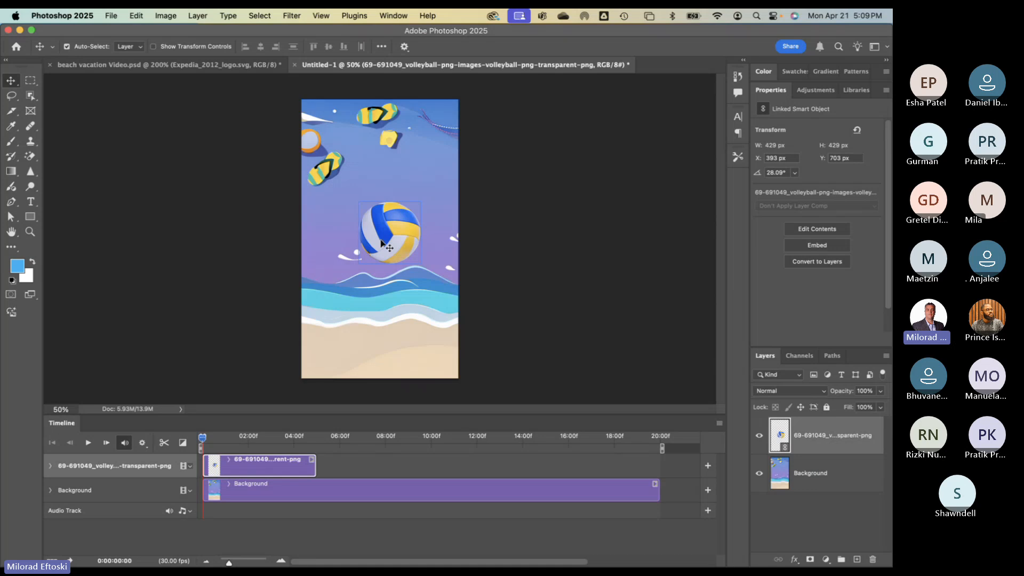
# - Drag the volleyball to the canvas's top-right corner, partly off the edge, back in the beach document
pyautogui.moveTo(386, 230); pyautogui.dragTo(448, 122)
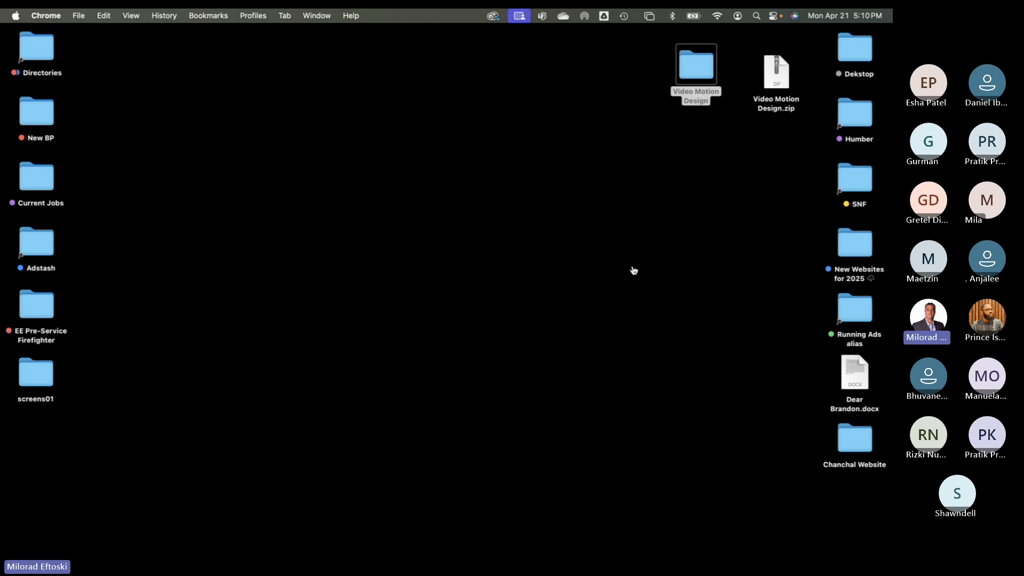
pyautogui.press('super+Tab')
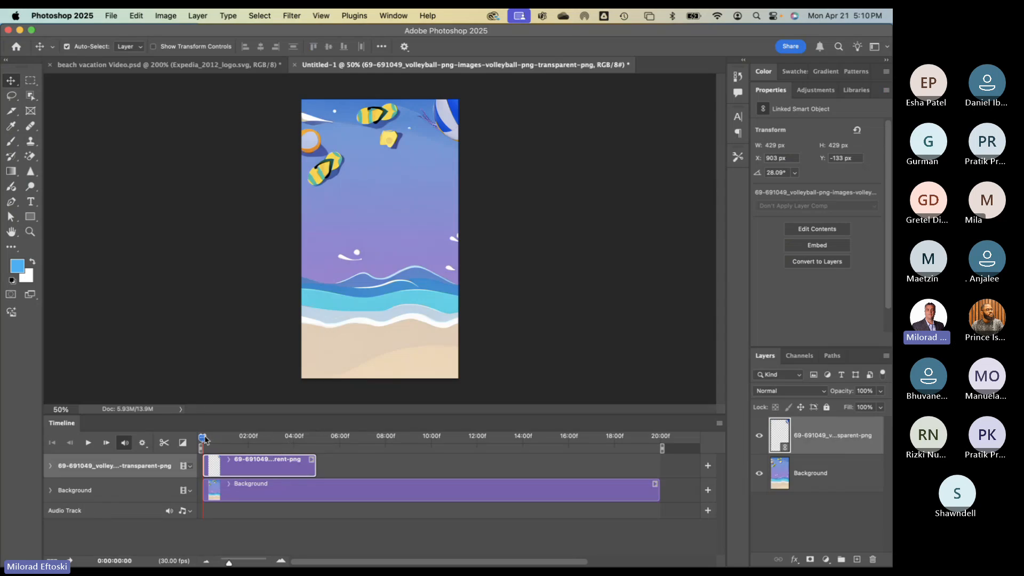
# - Set the current time to 5:00 to preview, then expand the volleyball layer's Transform, Opacity and Style properties
pyautogui.moveTo(204, 438); pyautogui.dragTo(318, 442)
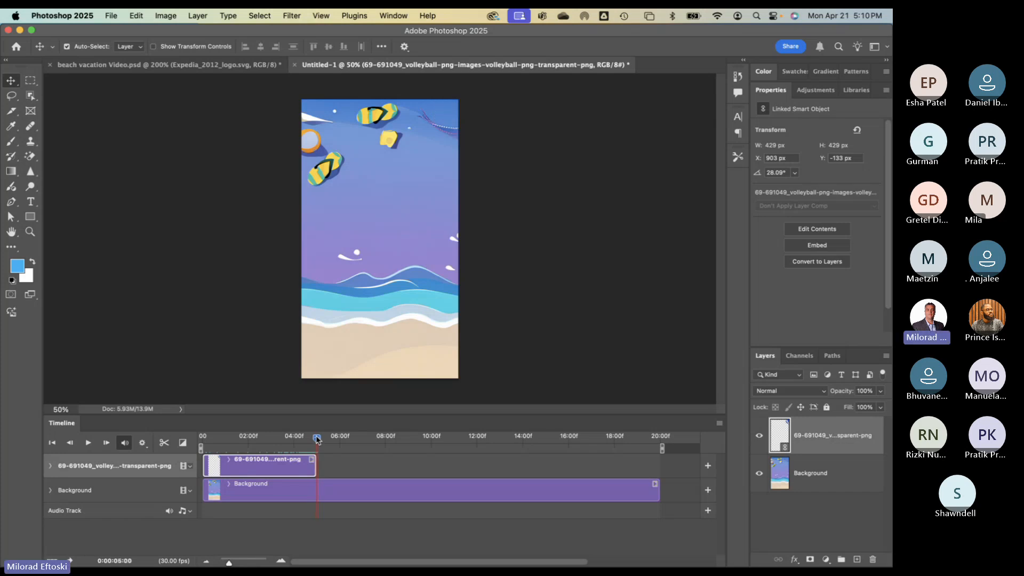
pyautogui.moveTo(118, 560); pyautogui.dragTo(119, 560)
pyautogui.doubleClick(123, 560)
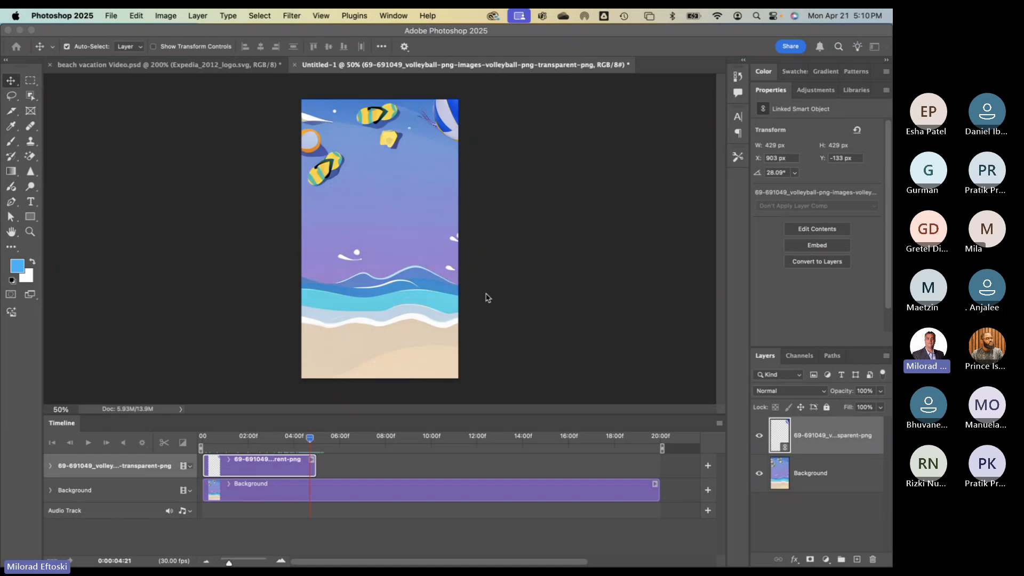
pyautogui.click(391, 377)
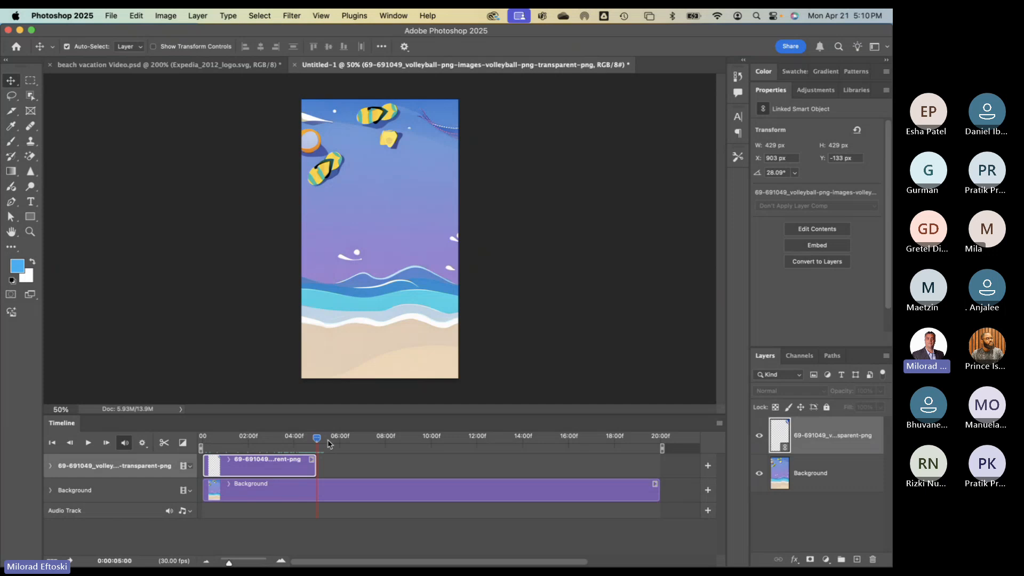
pyautogui.moveTo(317, 438)
pyautogui.mouseDown()
pyautogui.moveTo(203, 446)
pyautogui.moveTo(317, 444)
pyautogui.mouseUp()
pyautogui.click(410, 185)
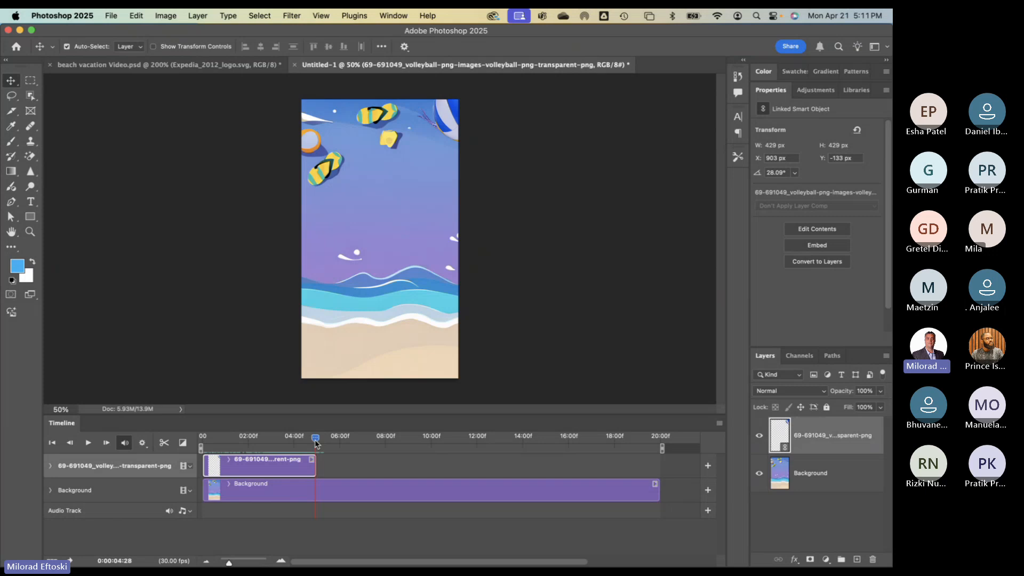
pyautogui.click(50, 466)
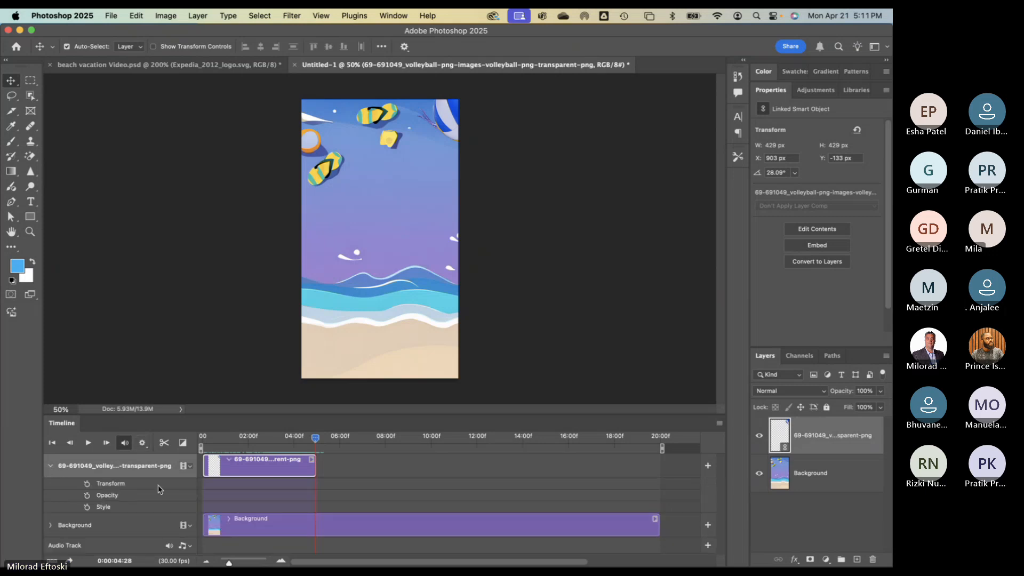
# - Enlarge the Timeline, return the playhead to 0:00 and add the volleyball's first Transform keyframe
pyautogui.moveTo(215, 416); pyautogui.dragTo(216, 374)
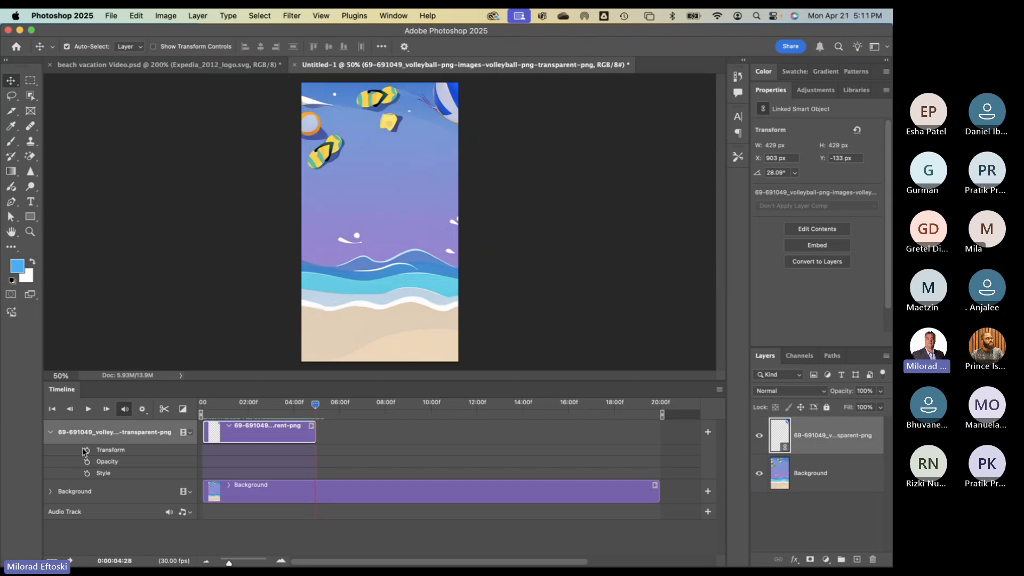
pyautogui.click(50, 432)
pyautogui.click(50, 432)
pyautogui.click(313, 407)
pyautogui.moveTo(312, 408); pyautogui.dragTo(199, 407)
pyautogui.click(87, 451)
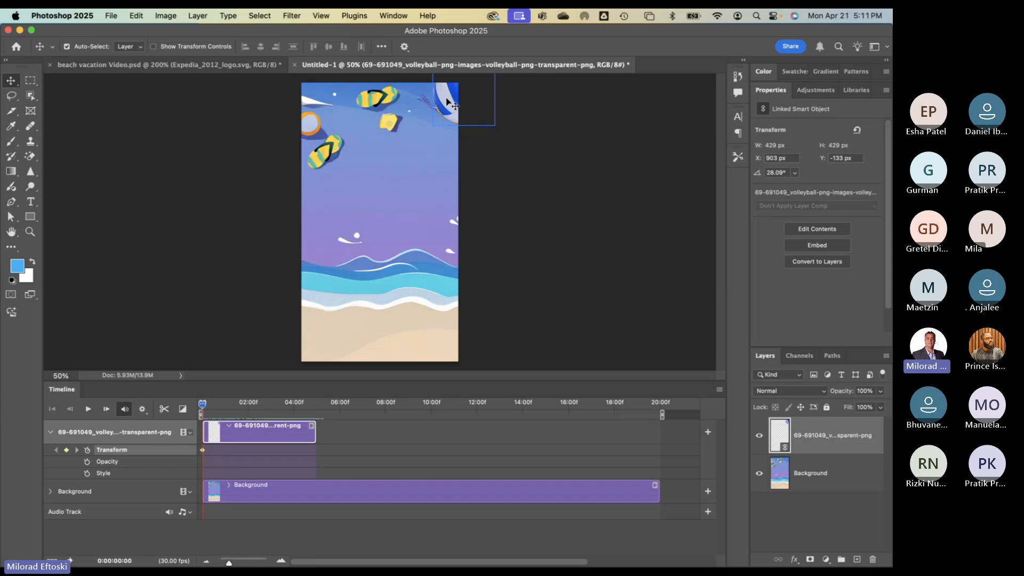
# - Nudge the ball slightly and set a second Transform keyframe at 0:00:04:29
pyautogui.moveTo(448, 108); pyautogui.dragTo(451, 109)
pyautogui.moveTo(203, 405); pyautogui.dragTo(316, 409)
pyautogui.click(67, 451)
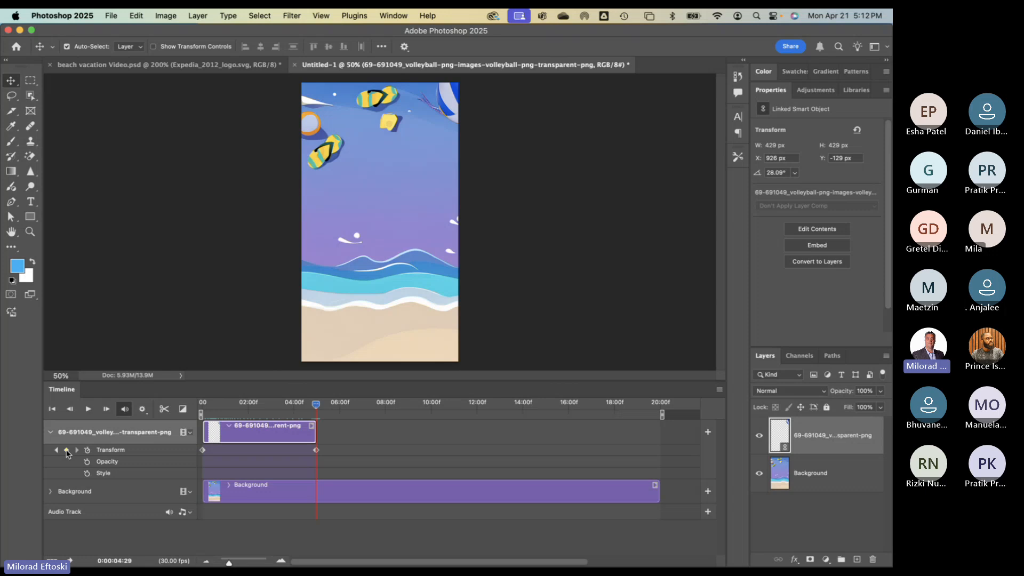
pyautogui.click(316, 451)
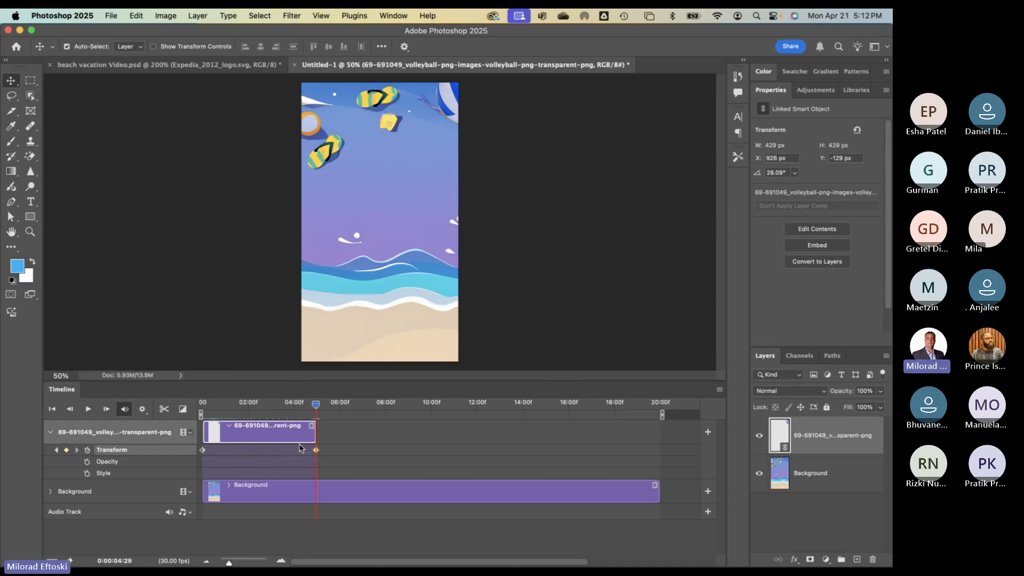
pyautogui.click(342, 301)
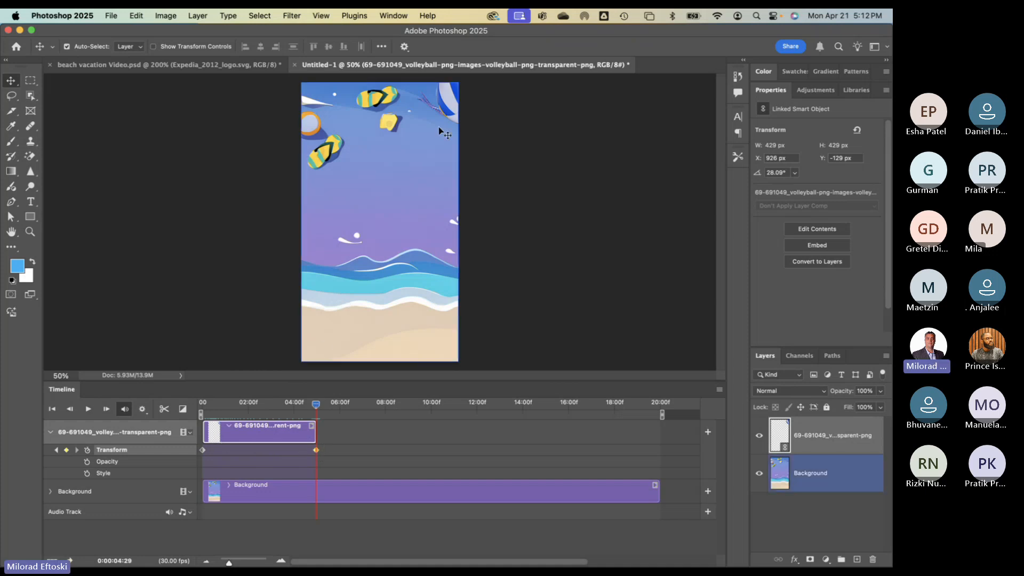
# - At 4:29, drag the volleyball down onto the waves and set its rotation to about 180°
pyautogui.click(447, 111)
pyautogui.moveTo(447, 112); pyautogui.dragTo(363, 263)
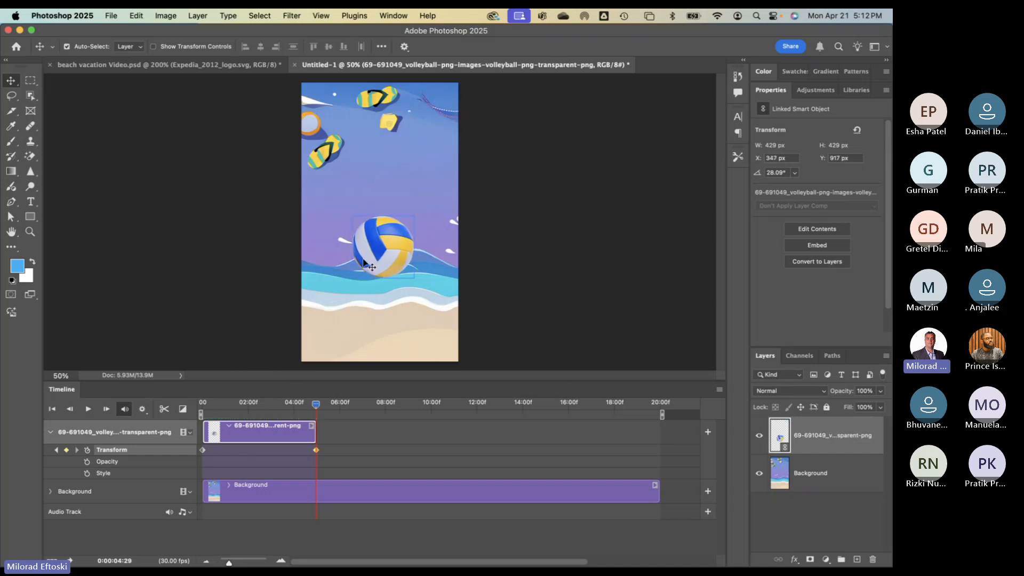
pyautogui.moveTo(316, 405)
pyautogui.mouseDown()
pyautogui.moveTo(202, 413)
pyautogui.moveTo(316, 412)
pyautogui.mouseUp()
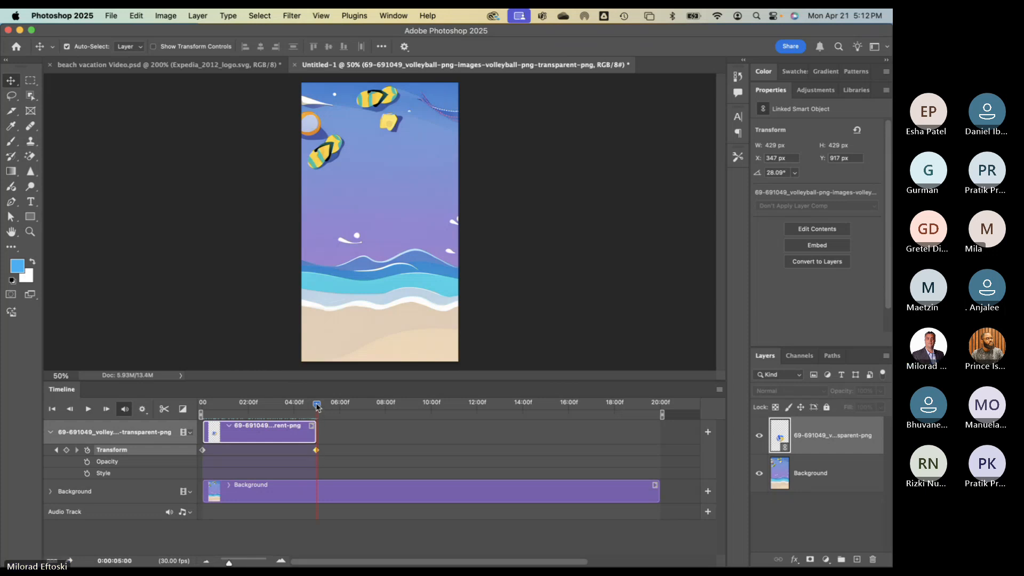
pyautogui.click(317, 406)
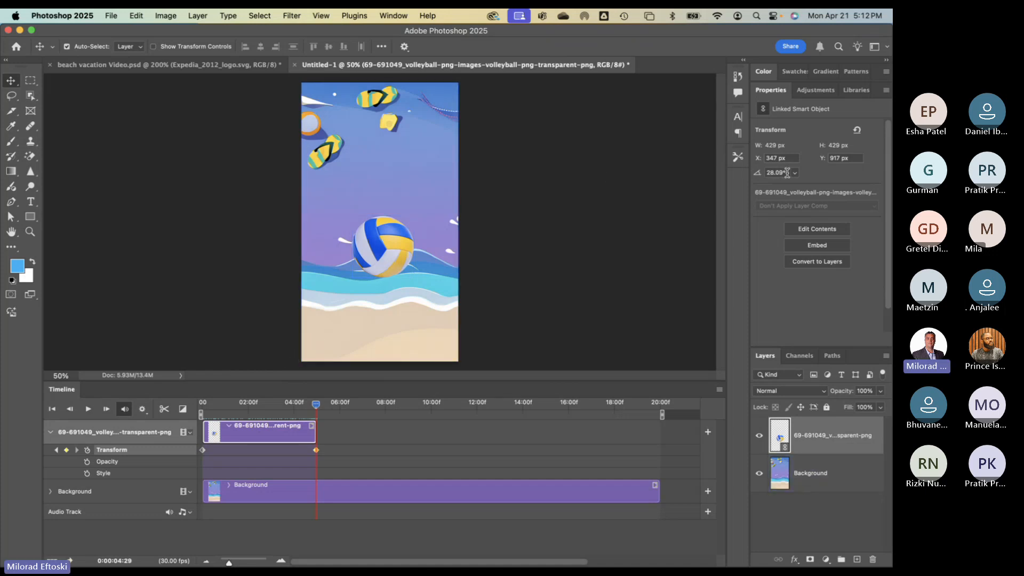
pyautogui.click(782, 172)
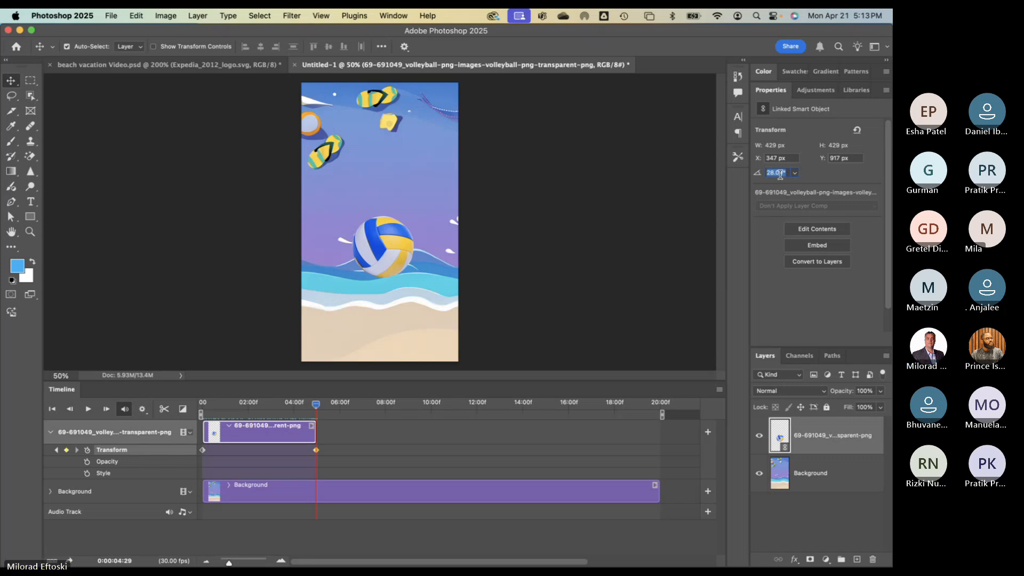
pyautogui.write('300')
pyautogui.press('Return')
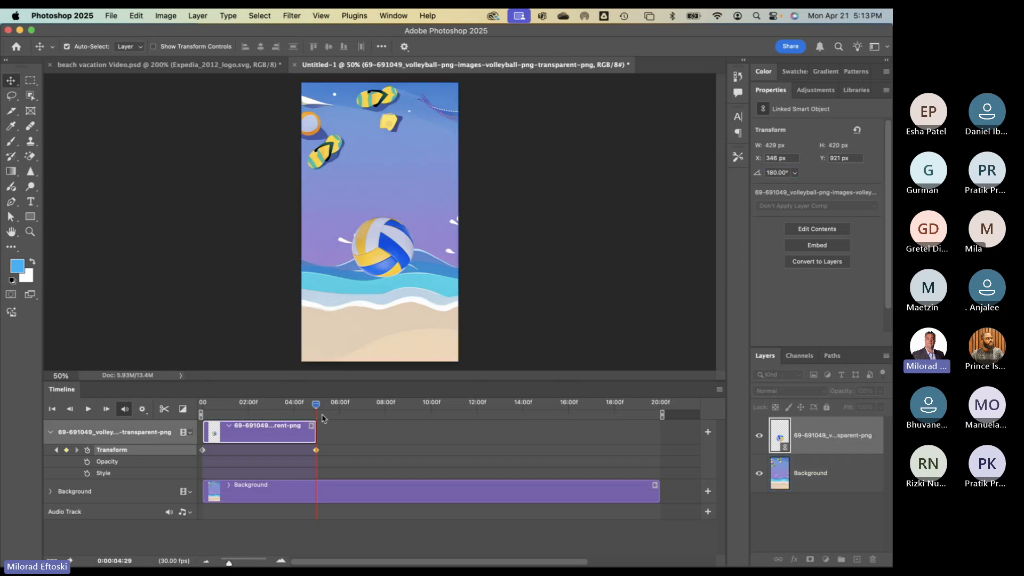
pyautogui.moveTo(312, 404)
pyautogui.mouseDown()
pyautogui.moveTo(191, 407)
pyautogui.moveTo(314, 418)
pyautogui.mouseUp()
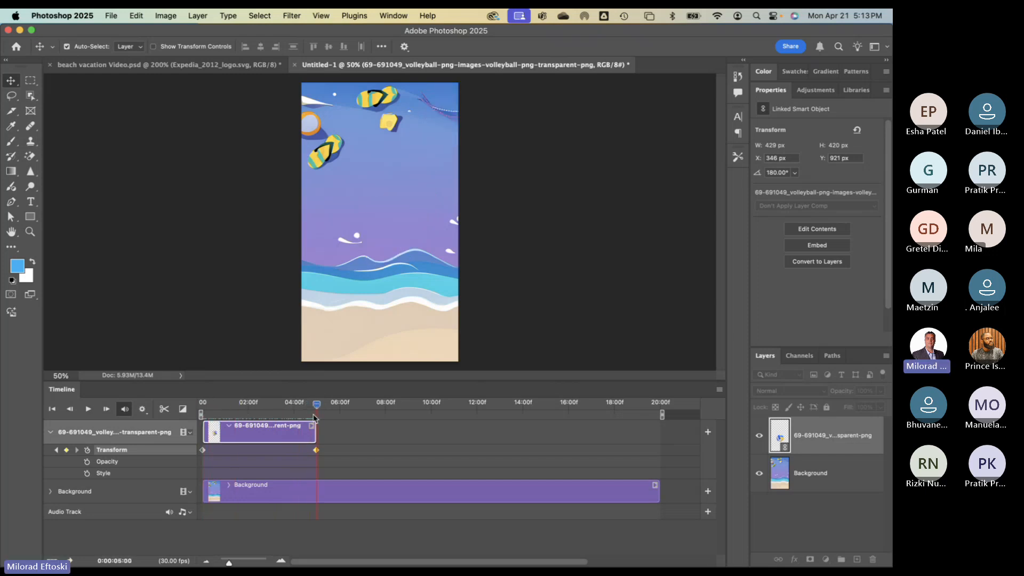
pyautogui.click(317, 451)
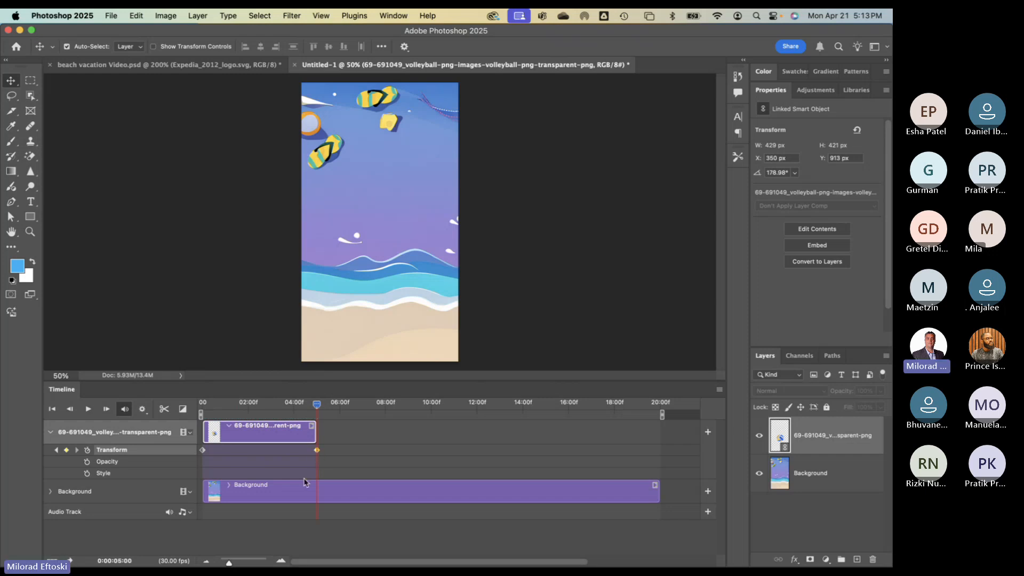
# - Zoom into the timeline and line the ending keyframe up with the 4:29 playhead
pyautogui.moveTo(229, 563); pyautogui.dragTo(234, 563)
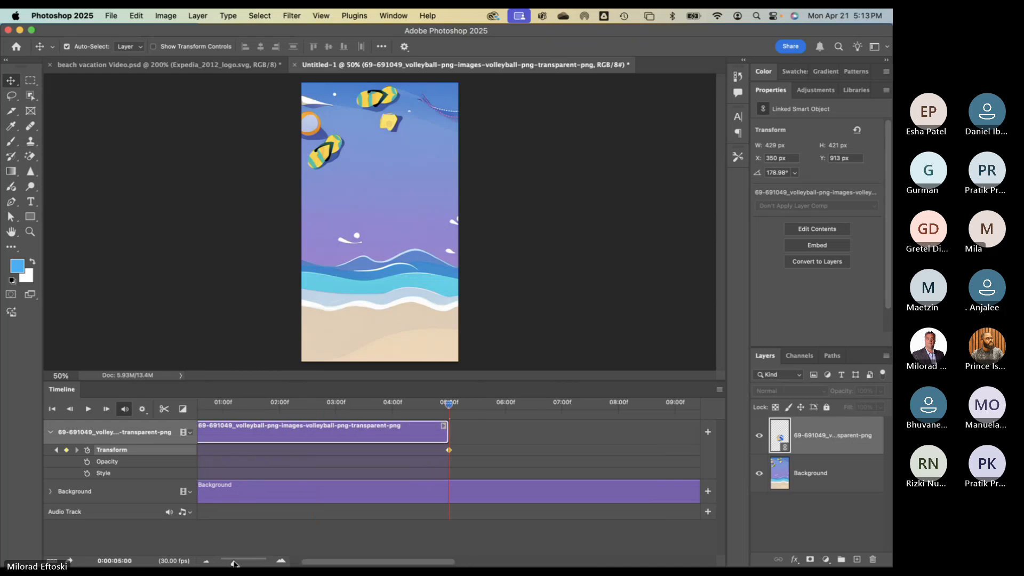
pyautogui.moveTo(448, 451)
pyautogui.mouseDown()
pyautogui.moveTo(427, 451)
pyautogui.moveTo(449, 453)
pyautogui.moveTo(430, 452)
pyautogui.moveTo(441, 454)
pyautogui.mouseUp()
pyautogui.click(447, 407)
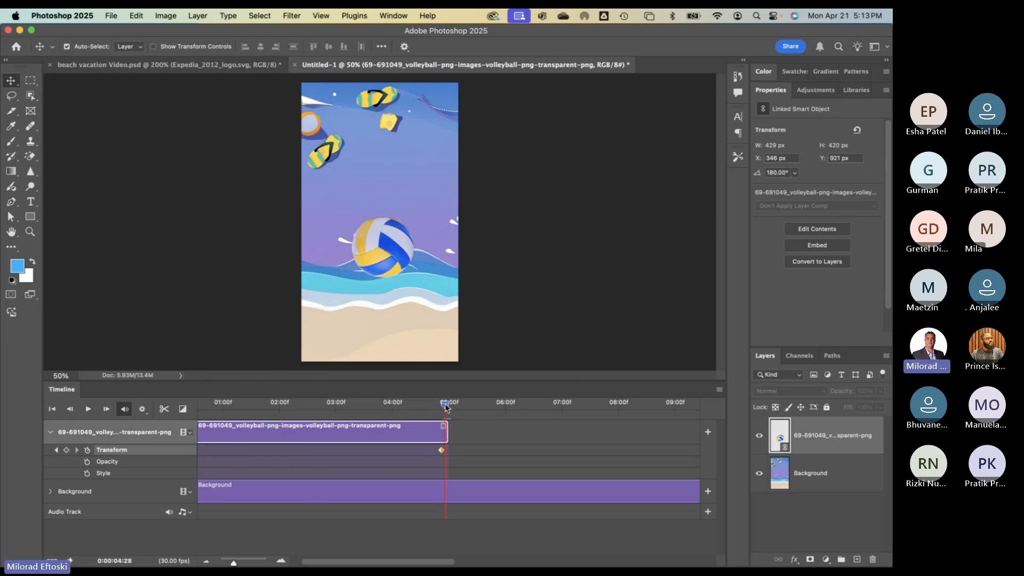
pyautogui.moveTo(441, 454); pyautogui.dragTo(444, 456)
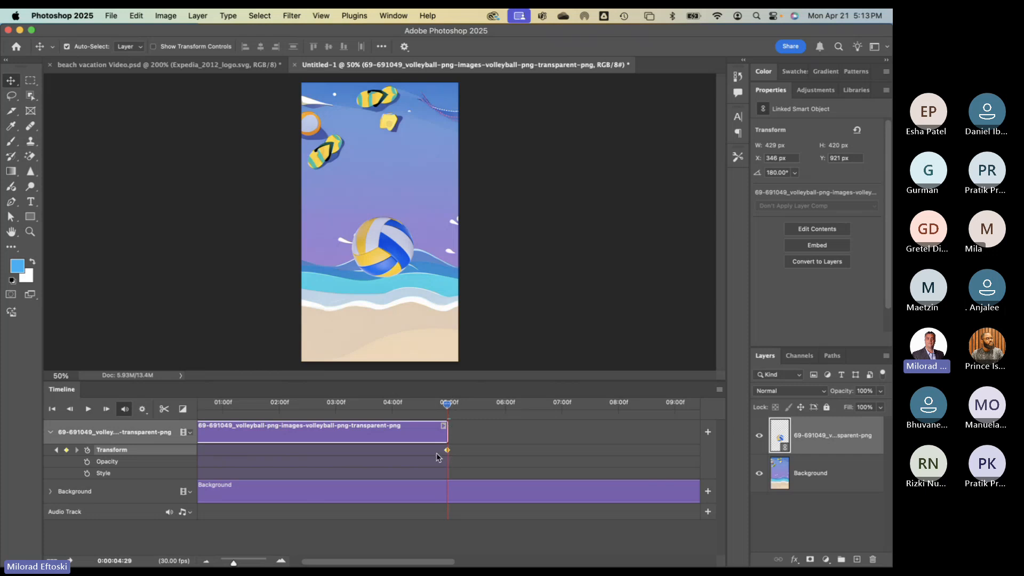
# - Check the rotation angle field and its preset angles, leaving the value unchanged
pyautogui.click(768, 173)
pyautogui.click(768, 174)
pyautogui.press('Return')
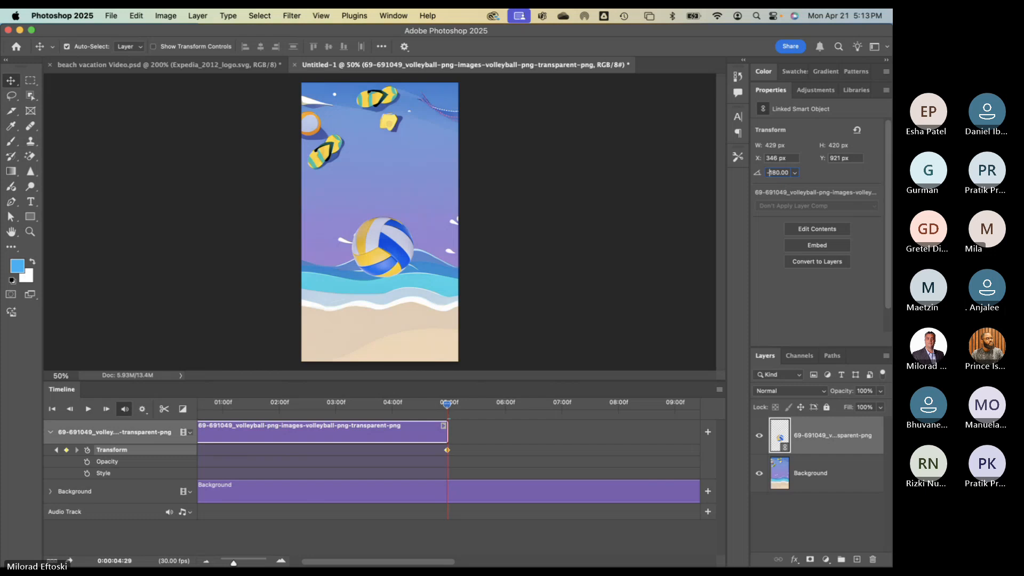
pyautogui.press('Return')
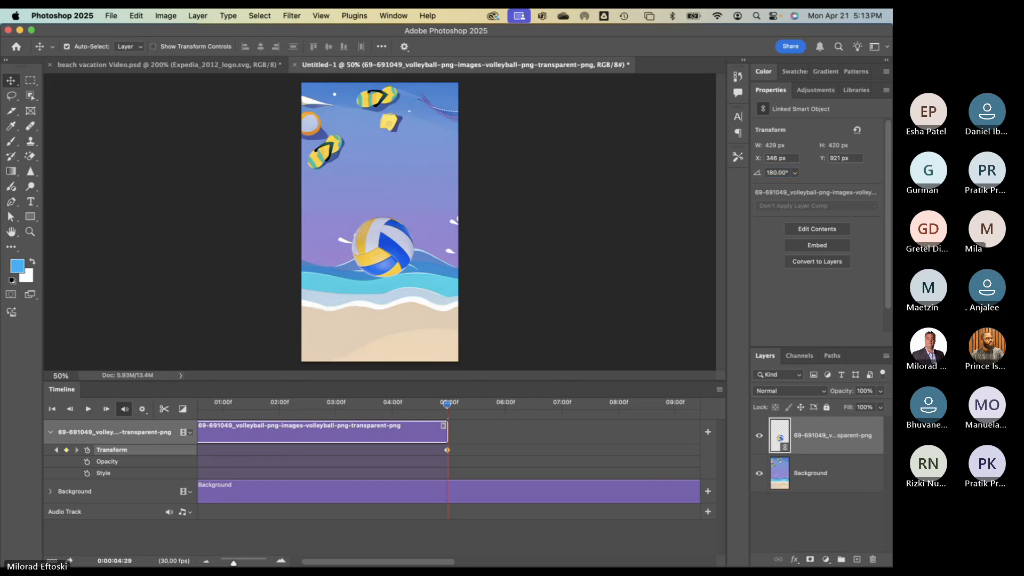
pyautogui.click(796, 173)
pyautogui.click(787, 184)
pyautogui.click(794, 172)
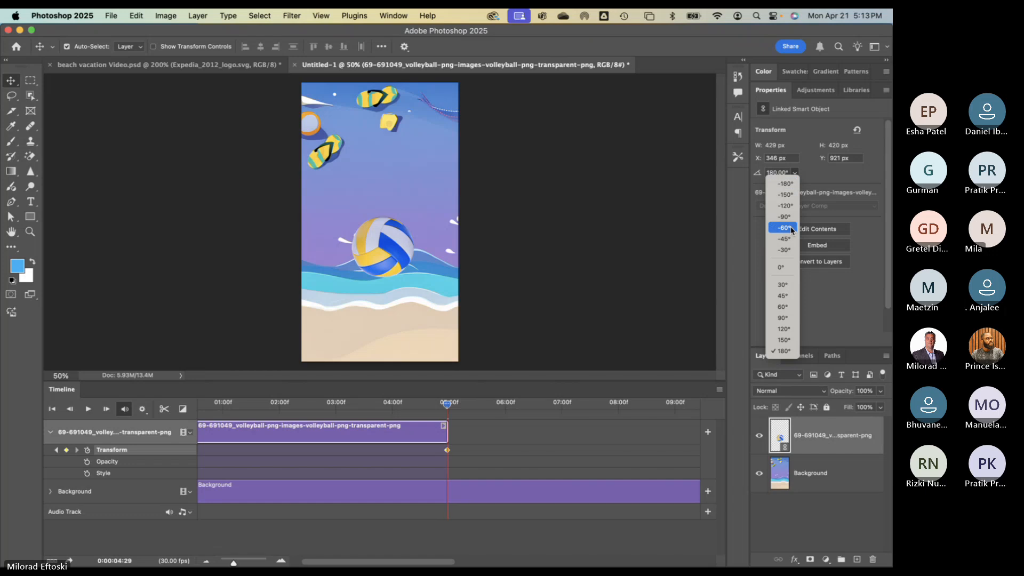
pyautogui.click(786, 183)
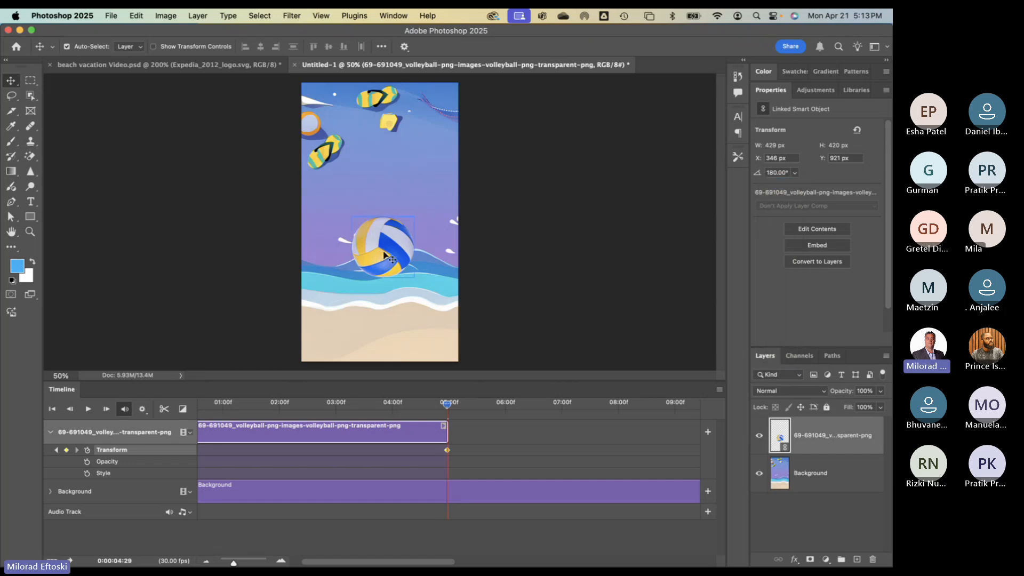
# - Free-transform the volleyball through several rotations, settling at about -78.56° at the end keyframe
pyautogui.press('super+t')
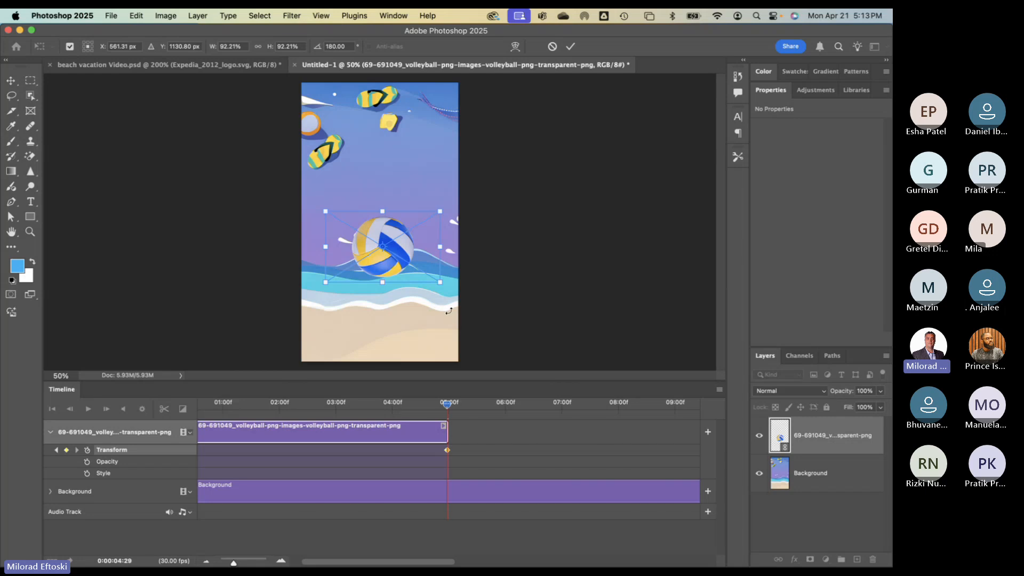
pyautogui.moveTo(448, 310); pyautogui.dragTo(326, 260)
pyautogui.press('Return')
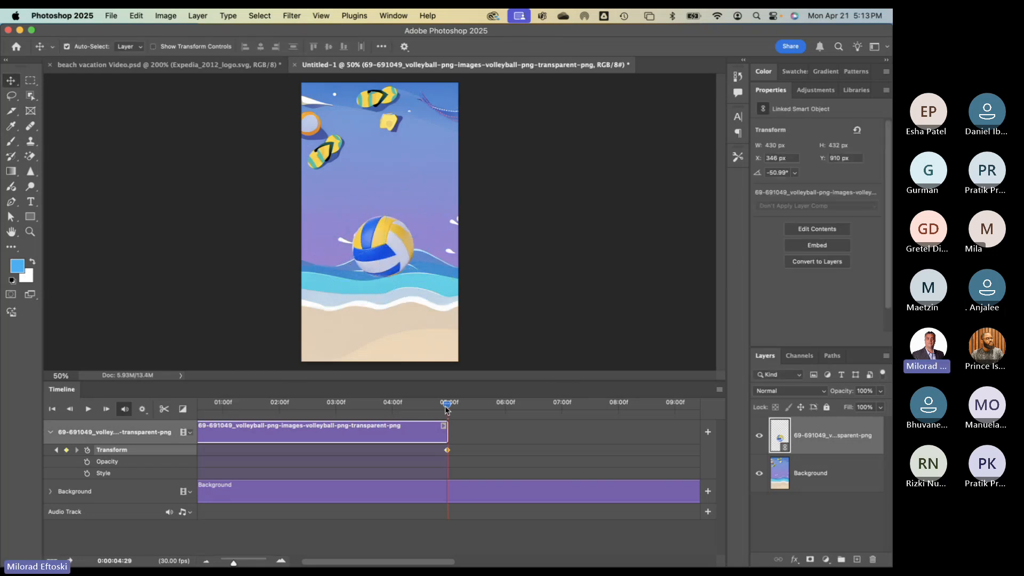
pyautogui.moveTo(448, 404)
pyautogui.mouseDown()
pyautogui.moveTo(242, 403)
pyautogui.moveTo(447, 409)
pyautogui.mouseUp()
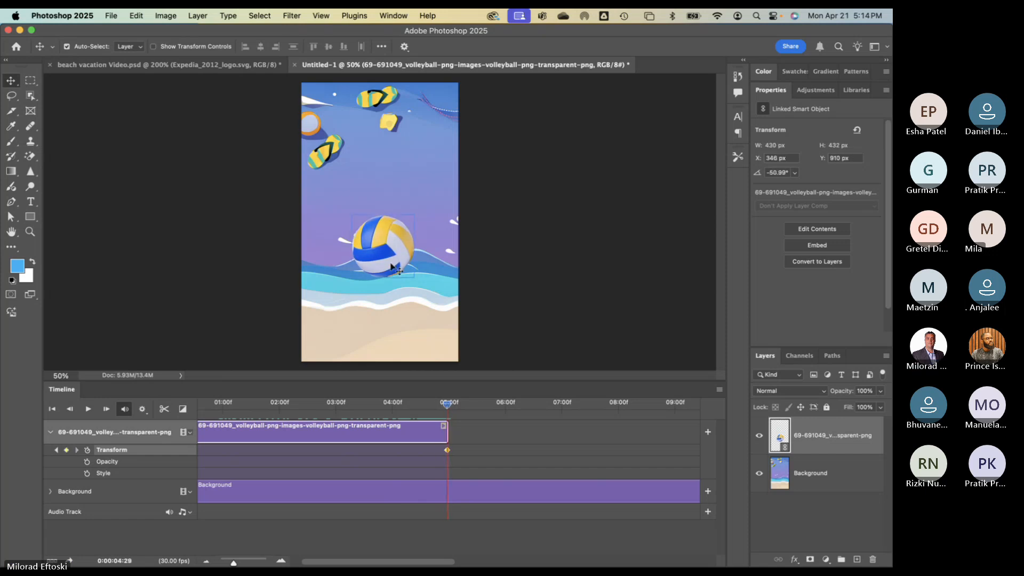
pyautogui.press('super+t')
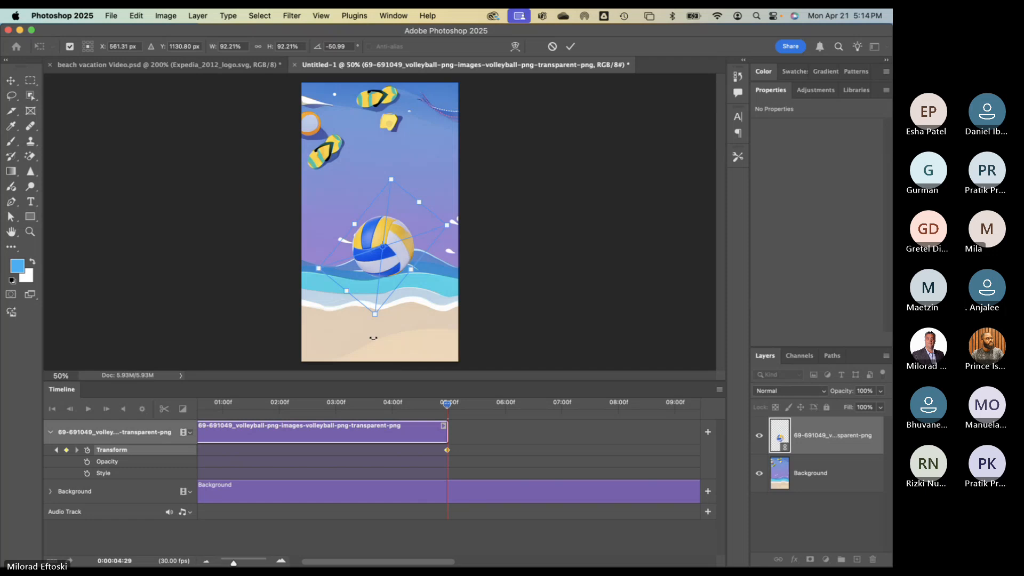
pyautogui.moveTo(373, 338); pyautogui.dragTo(489, 198)
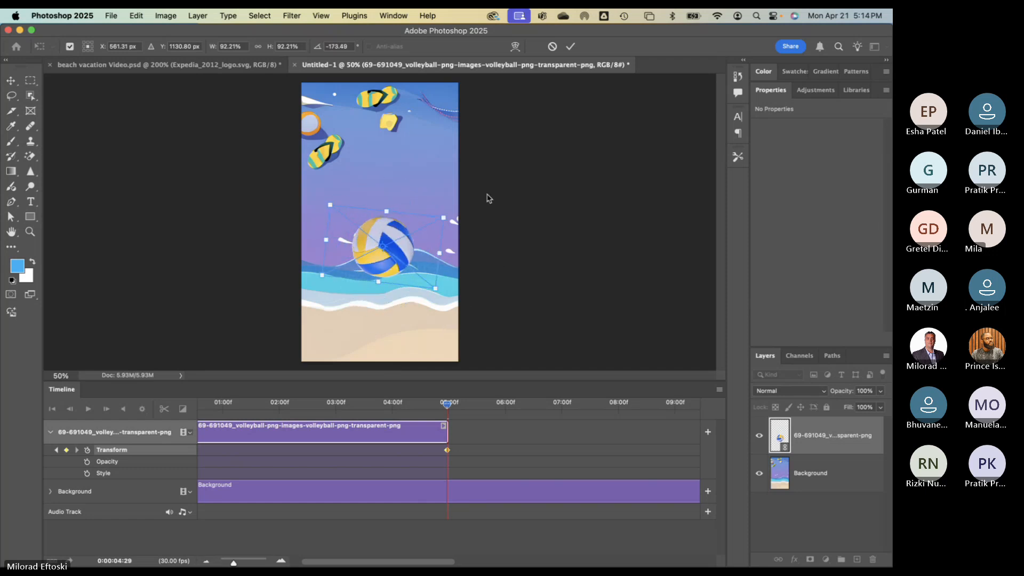
pyautogui.press('Return')
pyautogui.click(442, 407)
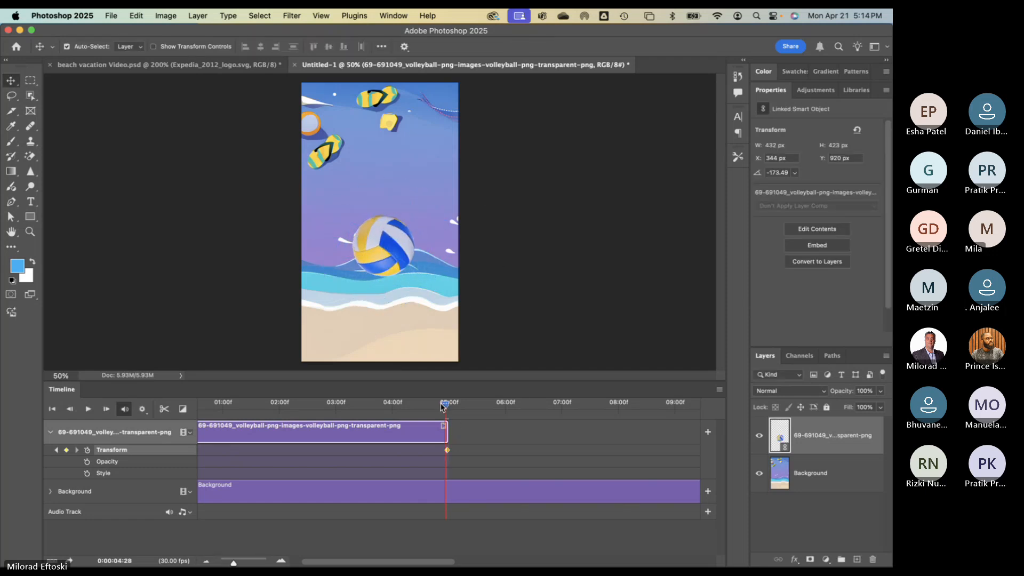
pyautogui.moveTo(442, 406)
pyautogui.mouseDown()
pyautogui.moveTo(283, 405)
pyautogui.moveTo(448, 407)
pyautogui.mouseUp()
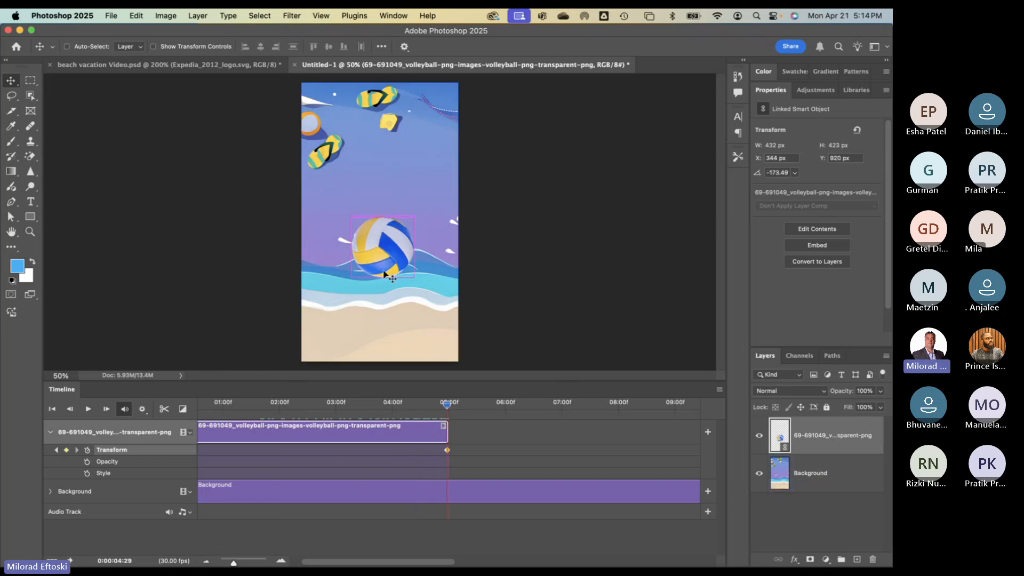
pyautogui.press('super+t')
pyautogui.moveTo(450, 312); pyautogui.dragTo(307, 319)
pyautogui.press('Return')
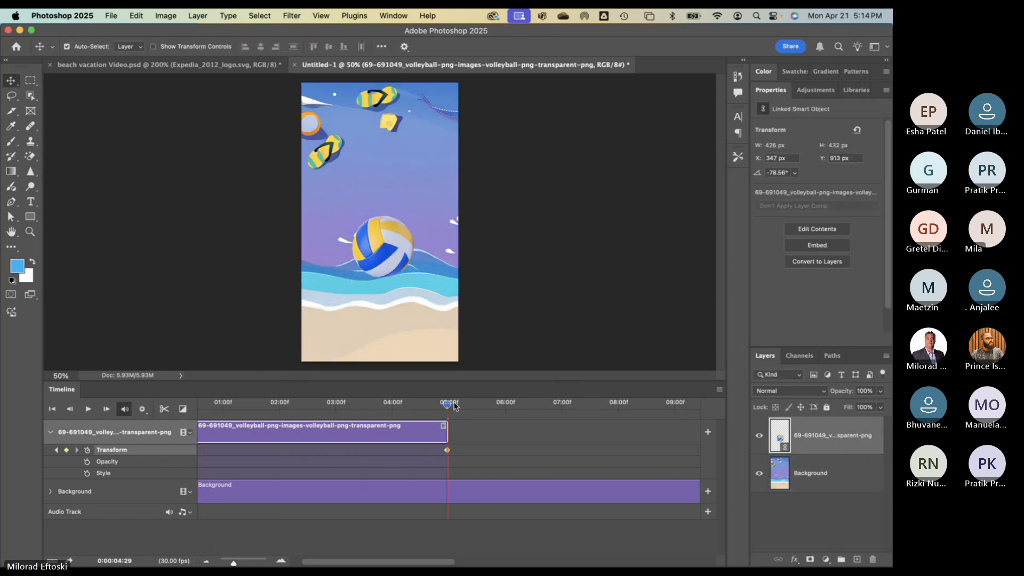
# - Zoom the timeline out, extend the volleyball clip to about 10:00 and park the playhead there
pyautogui.moveTo(447, 404); pyautogui.dragTo(483, 462)
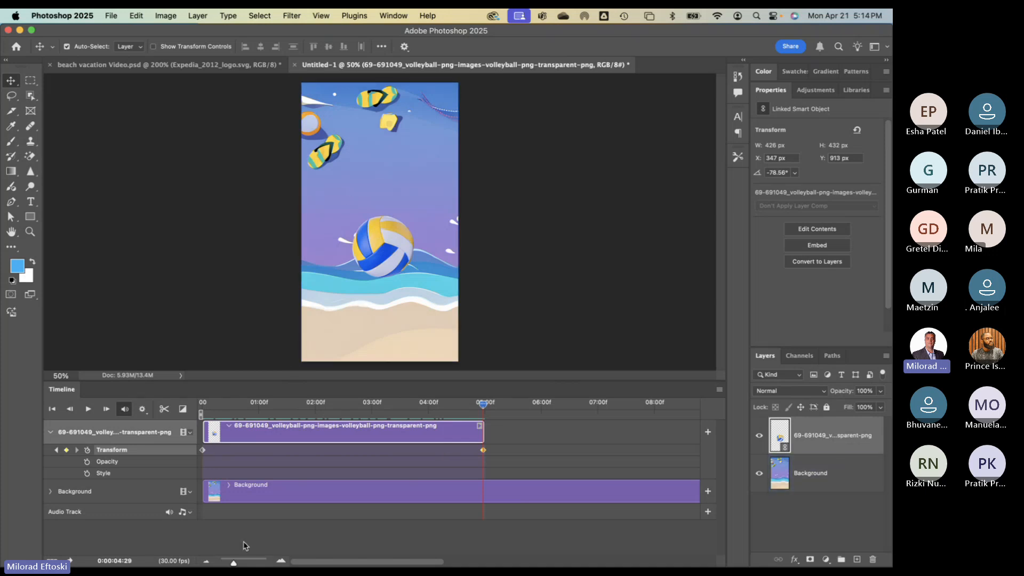
pyautogui.moveTo(235, 563); pyautogui.dragTo(230, 564)
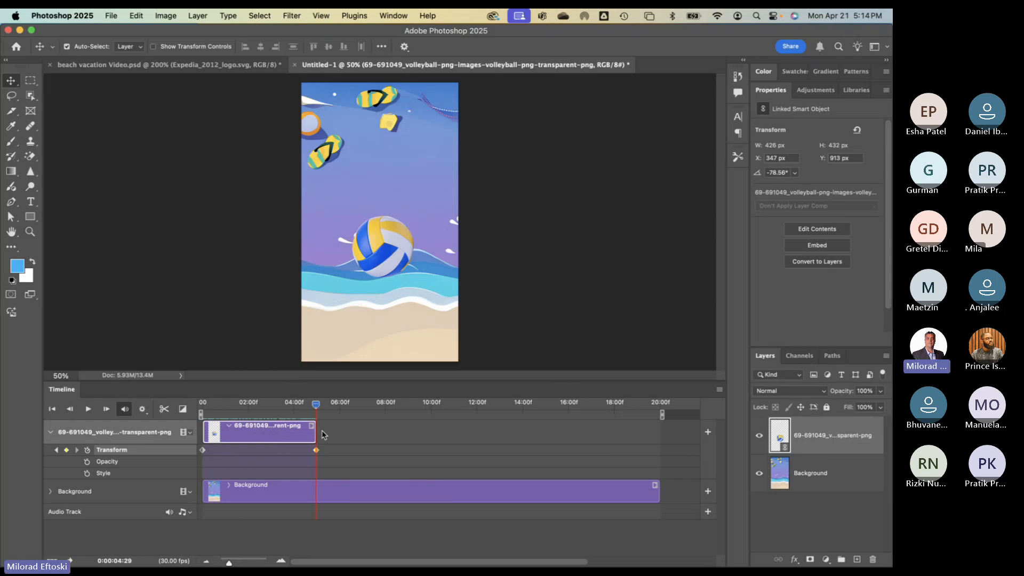
pyautogui.moveTo(315, 433); pyautogui.dragTo(430, 434)
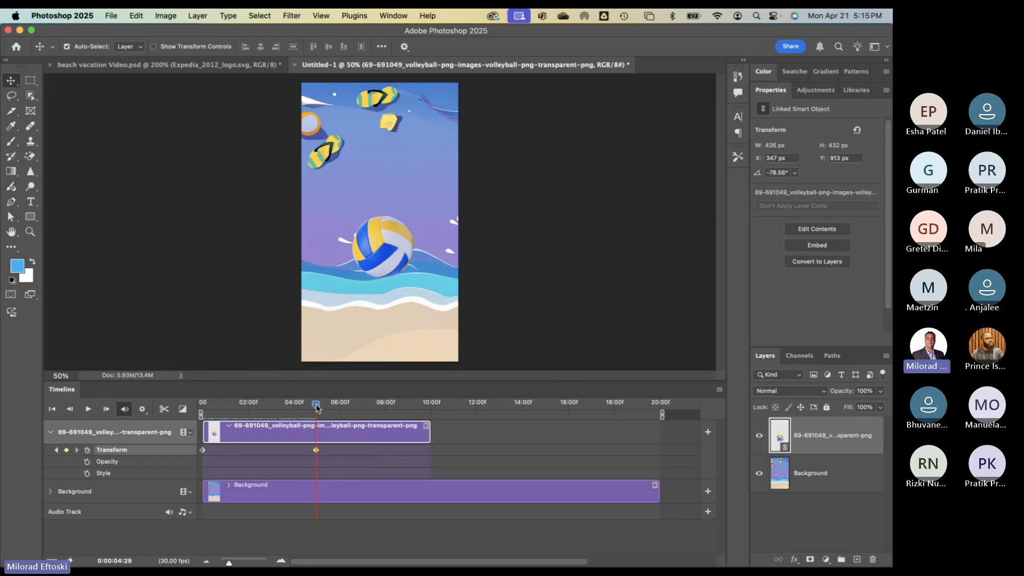
pyautogui.moveTo(316, 408); pyautogui.dragTo(427, 414)
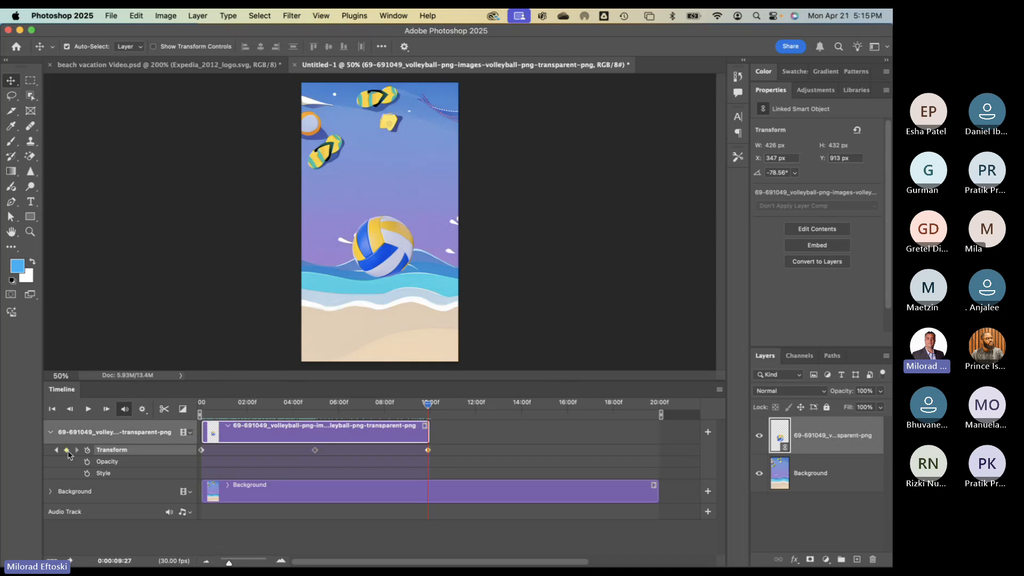
# - Drag the volleyball up past the canvas's upper-left edge at the 10-second mark
pyautogui.click(457, 111)
pyautogui.click(388, 273)
pyautogui.moveTo(385, 270); pyautogui.dragTo(293, 153)
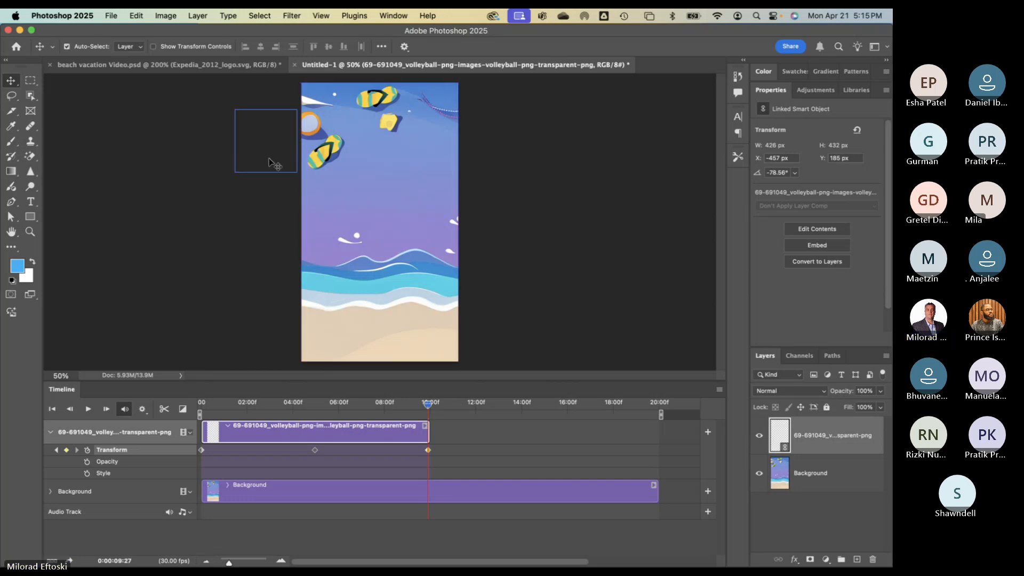
pyautogui.click(269, 158)
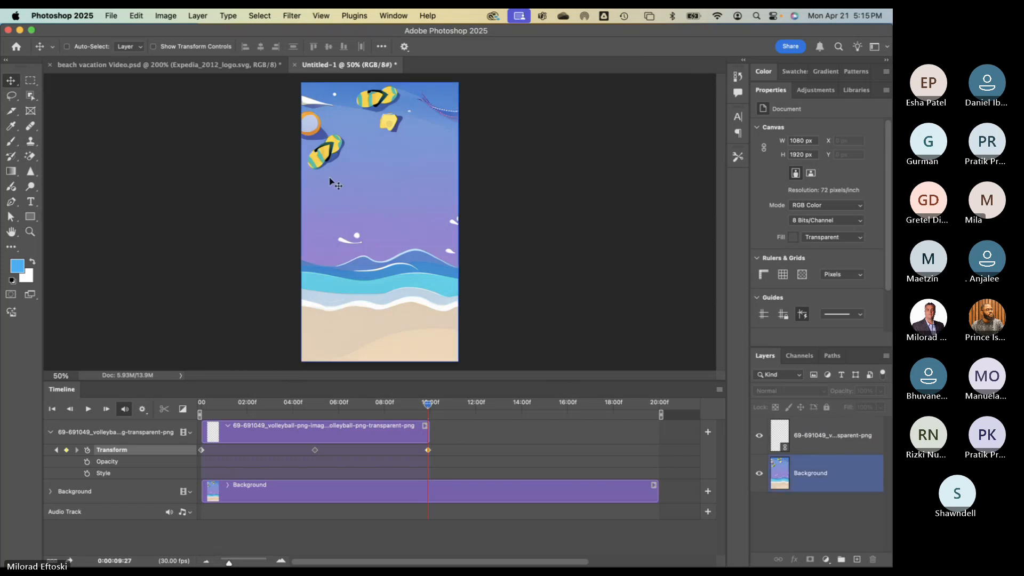
pyautogui.click(813, 447)
pyautogui.hotkey('shift', 'Right')
pyautogui.hotkey('shift', 'Right')
pyautogui.hotkey('shift', 'Right')
pyautogui.hotkey('shift', 'Right')
pyautogui.hotkey('shift', 'Right')
pyautogui.hotkey('shift', 'Right')
pyautogui.hotkey('shift', 'Right')
pyautogui.hotkey('shift', 'Right')
pyautogui.hotkey('shift', 'Right')
pyautogui.hotkey('shift', 'Right')
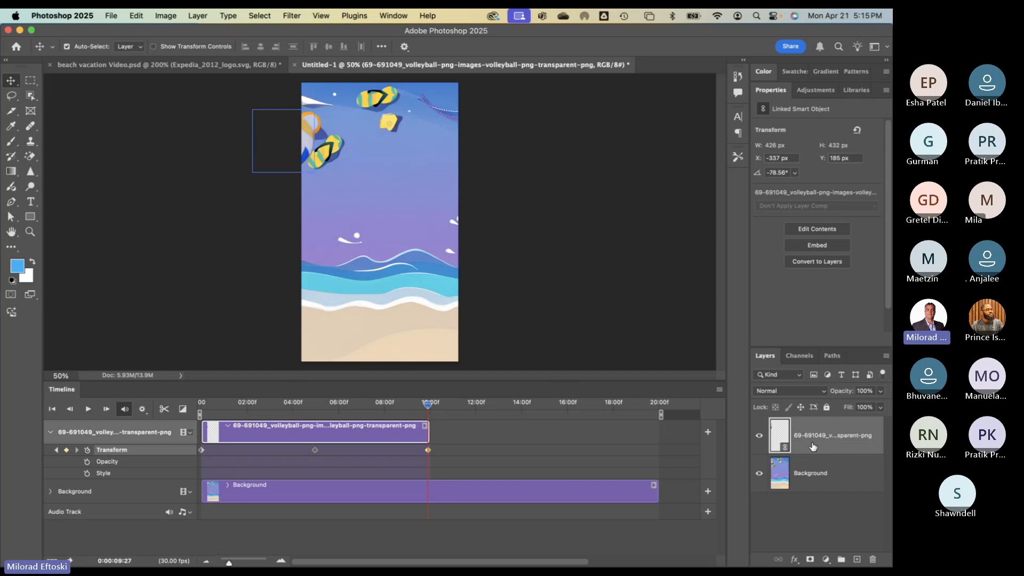
# - Rotate the ball to about 157° with Free Transform, then play the animation through
pyautogui.press('super+t')
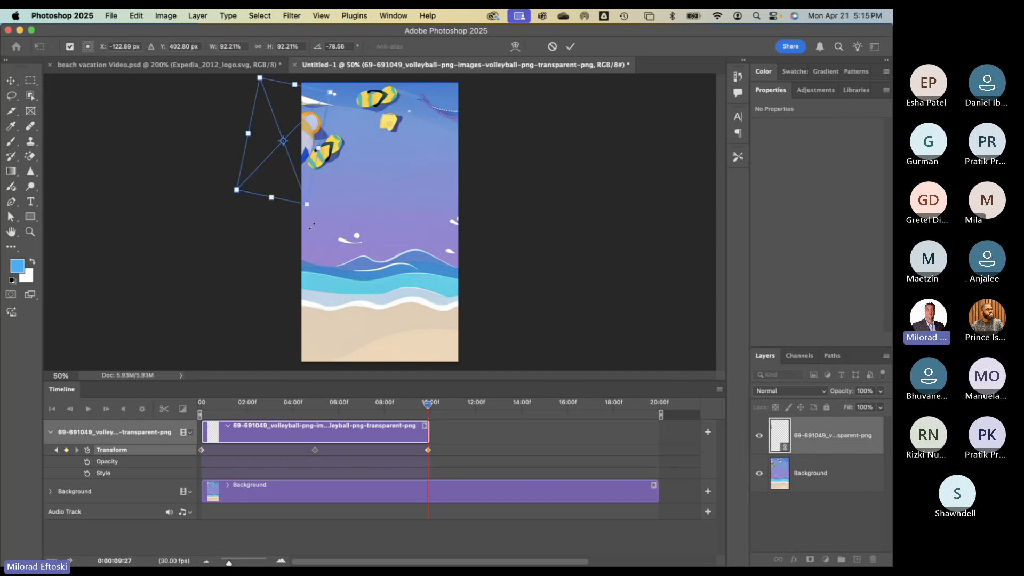
pyautogui.moveTo(313, 225); pyautogui.dragTo(367, 123)
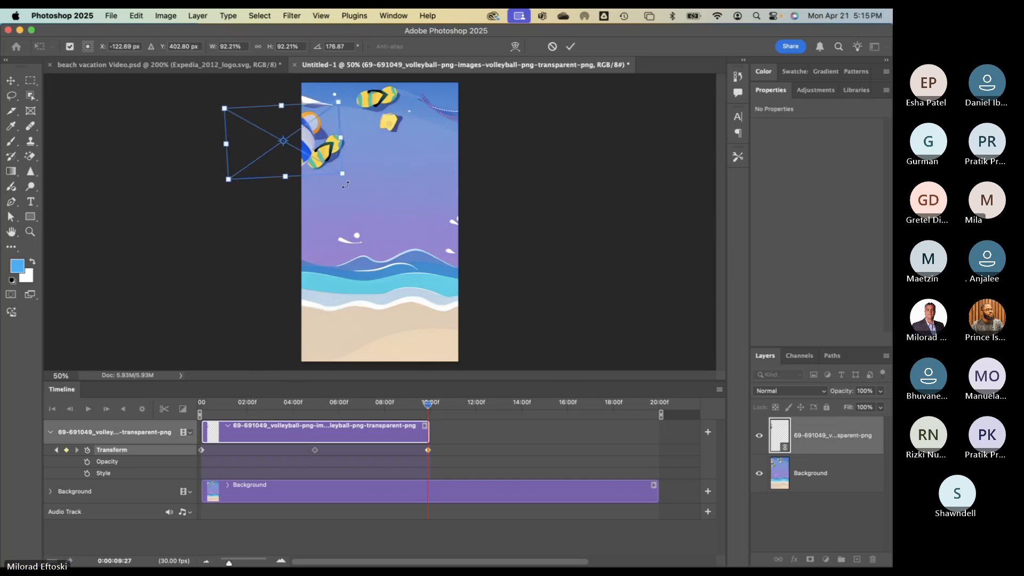
pyautogui.moveTo(351, 184); pyautogui.dragTo(361, 161)
pyautogui.press('Return')
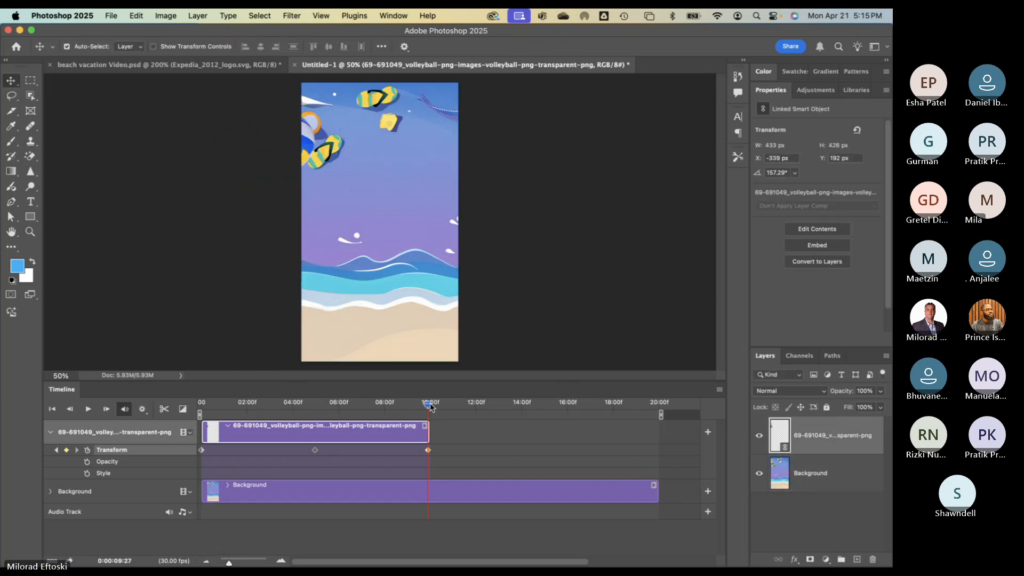
pyautogui.moveTo(429, 405); pyautogui.dragTo(198, 386)
pyautogui.click(88, 410)
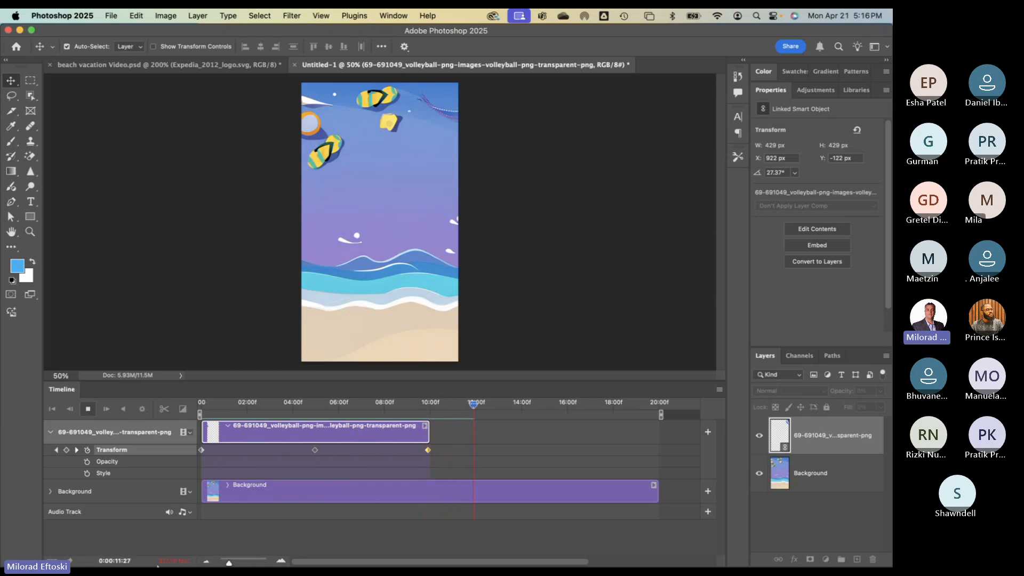
pyautogui.click(88, 409)
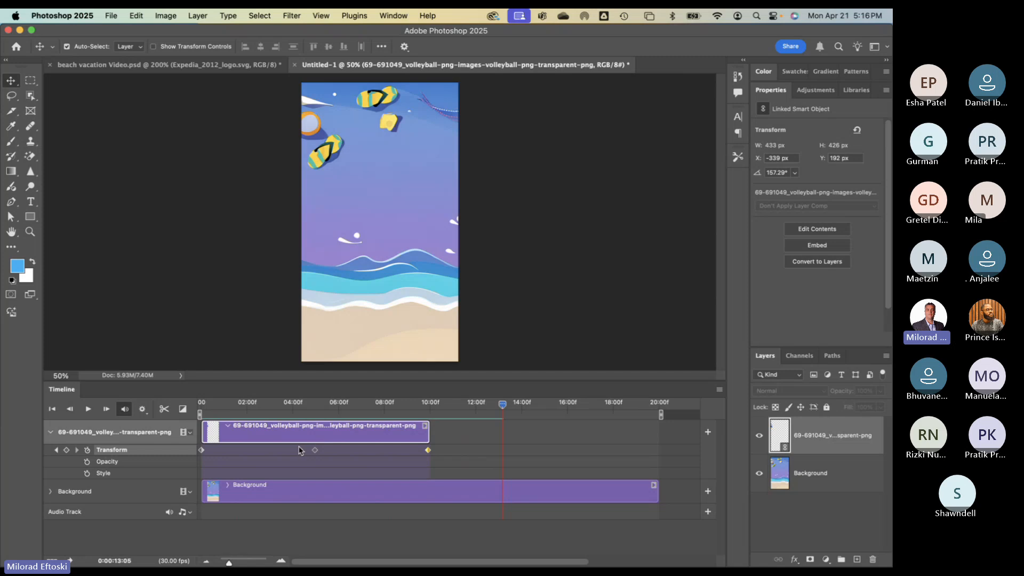
# - Pull the middle keyframe to about 2:00 and the last one earlier, trimming the clip to about 4:00
pyautogui.click(315, 451)
pyautogui.moveTo(315, 452); pyautogui.dragTo(254, 452)
pyautogui.moveTo(428, 451); pyautogui.dragTo(289, 451)
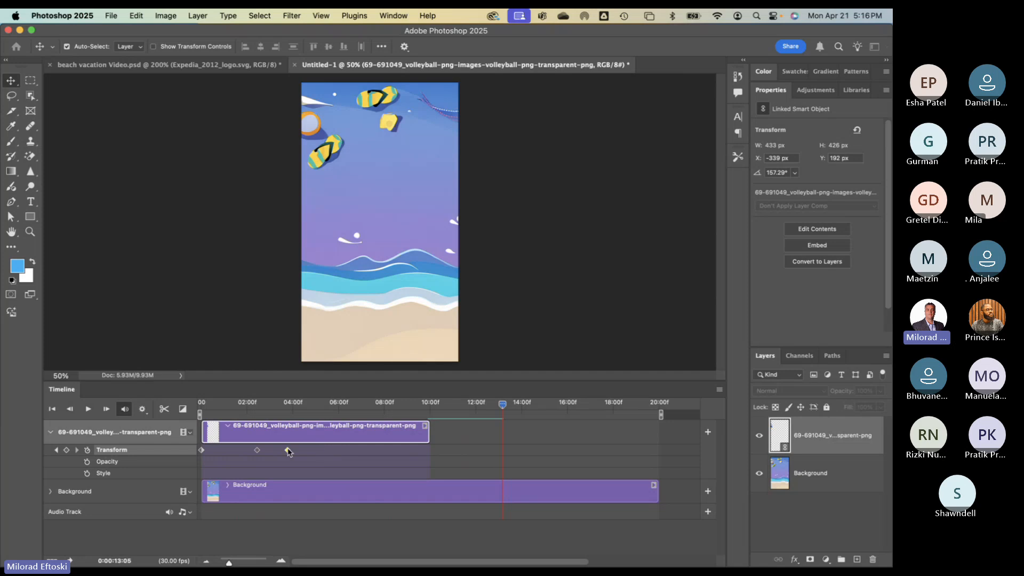
pyautogui.click(257, 451)
pyautogui.click(296, 453)
pyautogui.moveTo(428, 432); pyautogui.dragTo(299, 430)
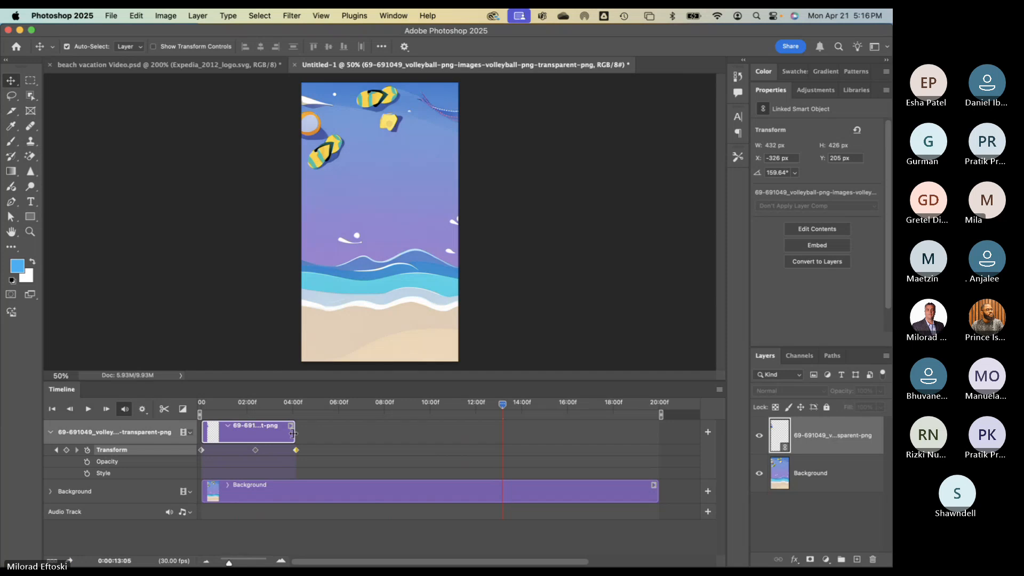
pyautogui.moveTo(503, 406); pyautogui.dragTo(196, 415)
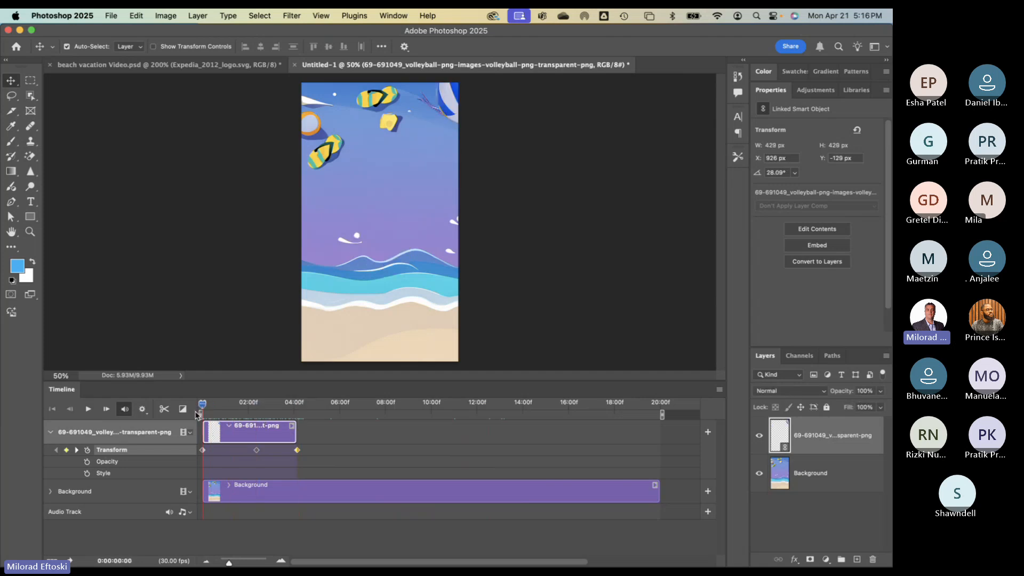
# - Move the middle keyframe to about 1:25, trim the clip to about 3:00, and rewind near the start
pyautogui.click(88, 409)
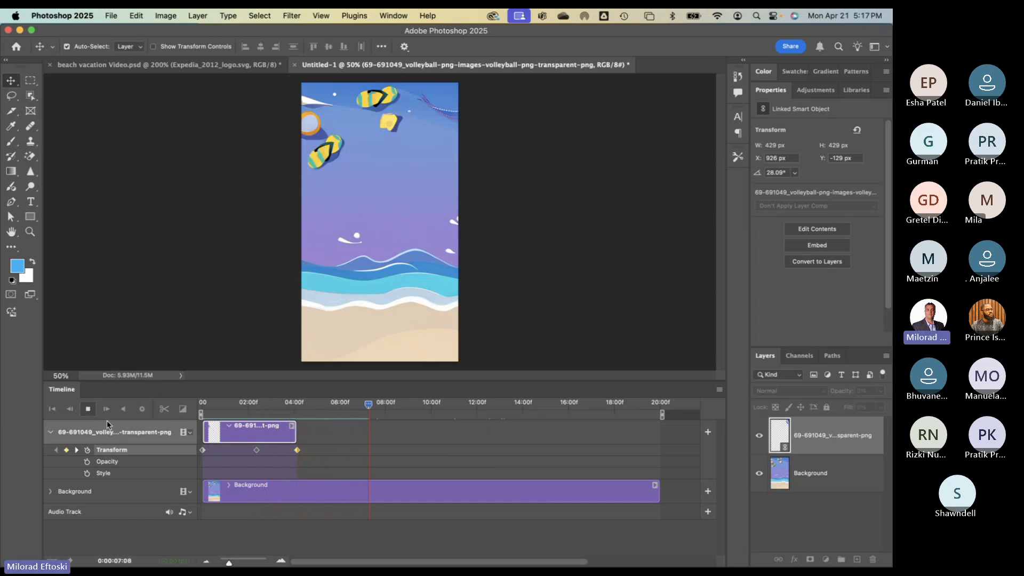
pyautogui.click(88, 409)
pyautogui.moveTo(257, 451); pyautogui.dragTo(271, 430)
pyautogui.moveTo(228, 563); pyautogui.dragTo(231, 564)
pyautogui.hscroll(-5, 326, 495)
pyautogui.moveTo(338, 562); pyautogui.dragTo(265, 554)
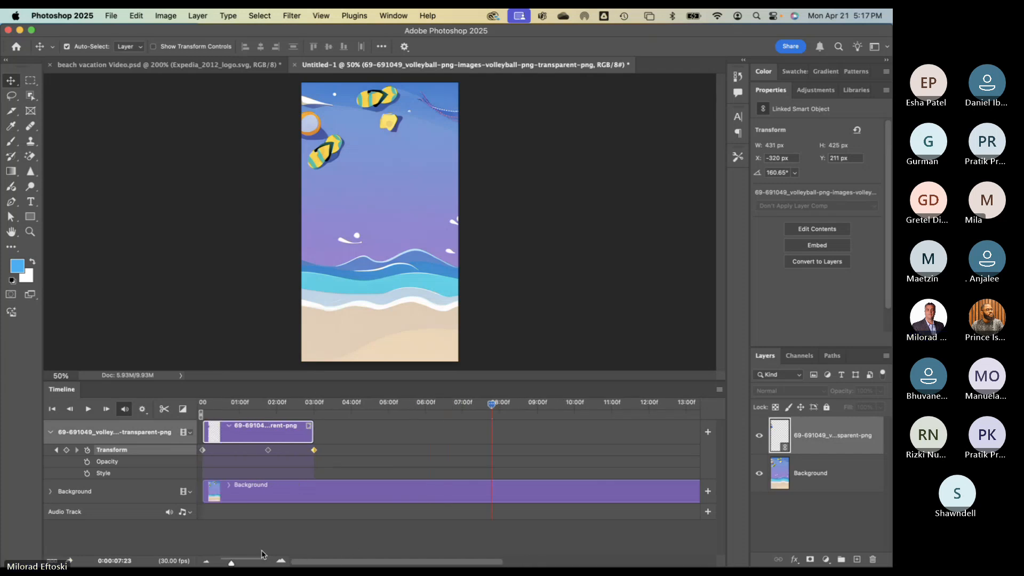
pyautogui.moveTo(235, 406); pyautogui.dragTo(324, 406)
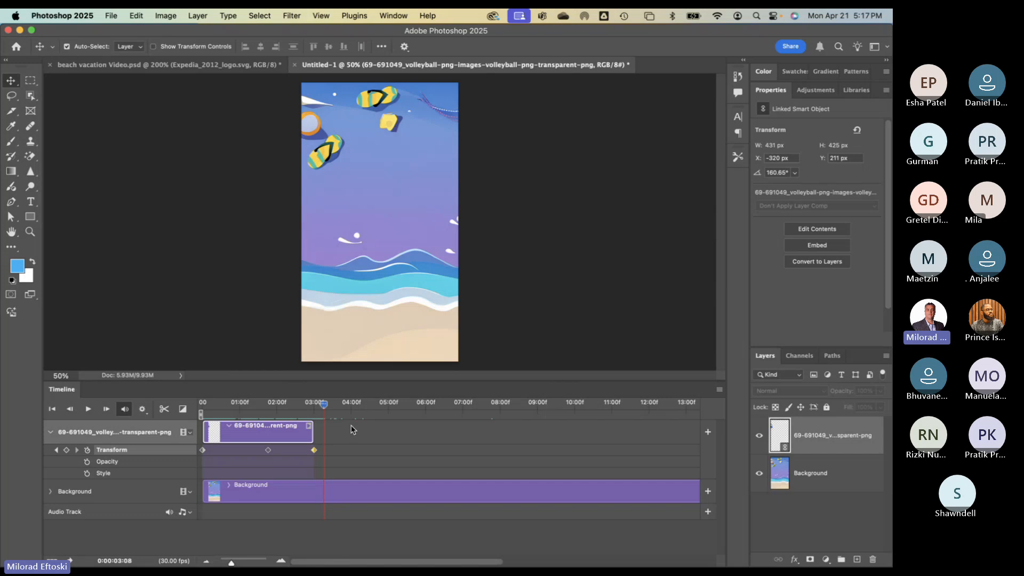
# - Scale the Expedia logo at 03:04 to about 33% (843 × 239 px), above the waves
pyautogui.moveTo(324, 404); pyautogui.dragTo(319, 405)
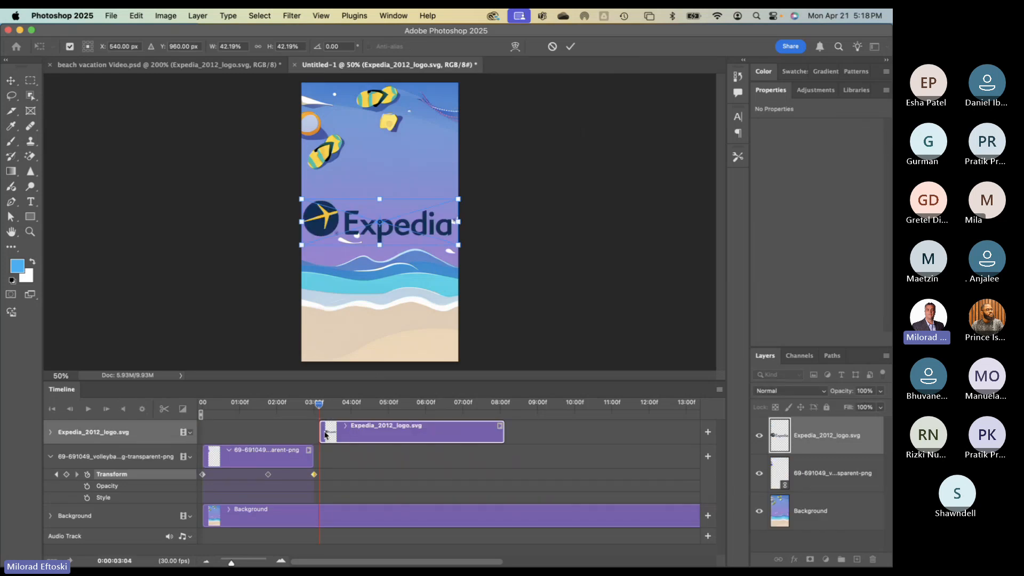
pyautogui.click(719, 390)
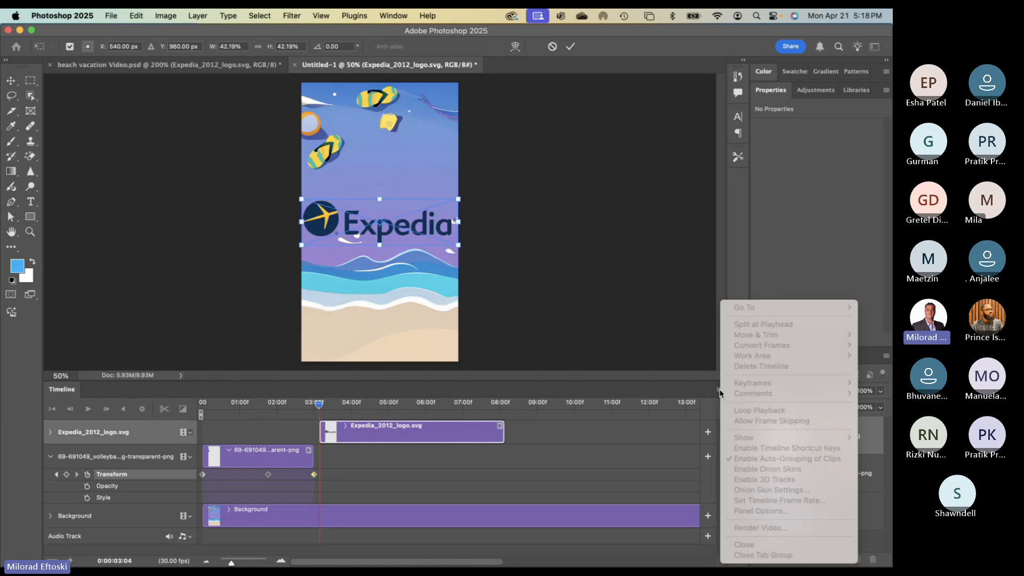
pyautogui.click(675, 373)
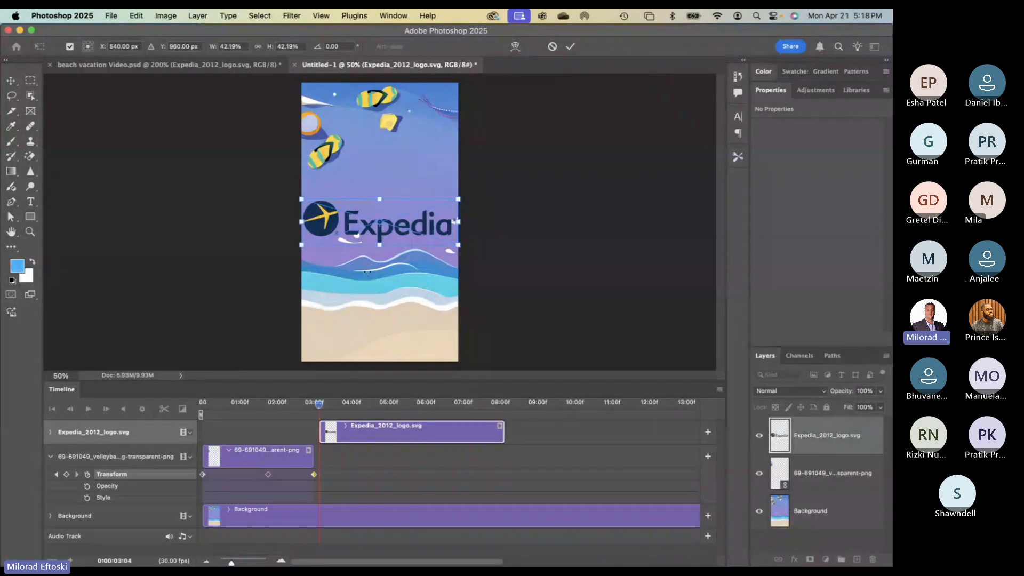
pyautogui.moveTo(458, 244); pyautogui.dragTo(400, 211)
pyautogui.press('Return')
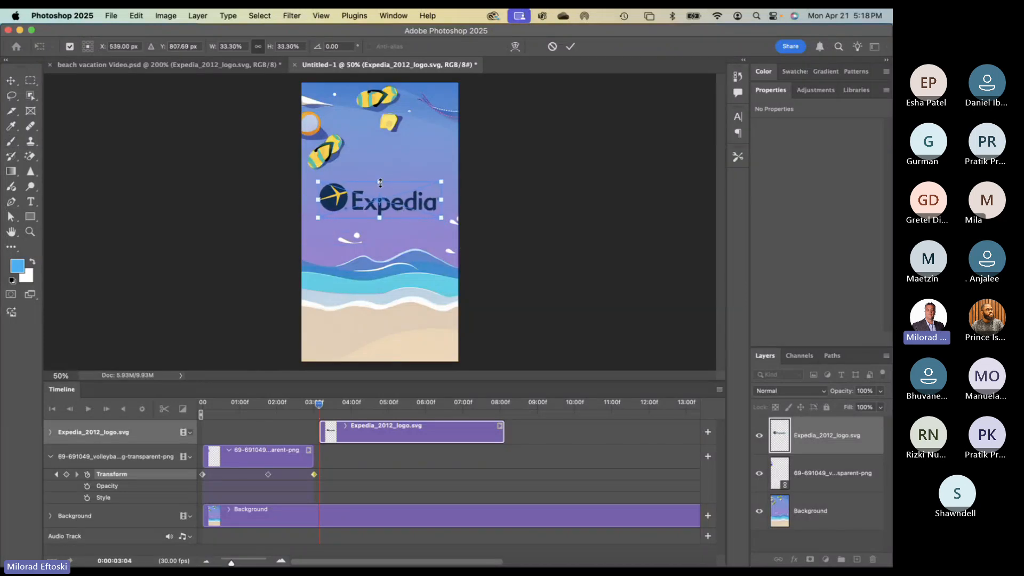
pyautogui.click(382, 186)
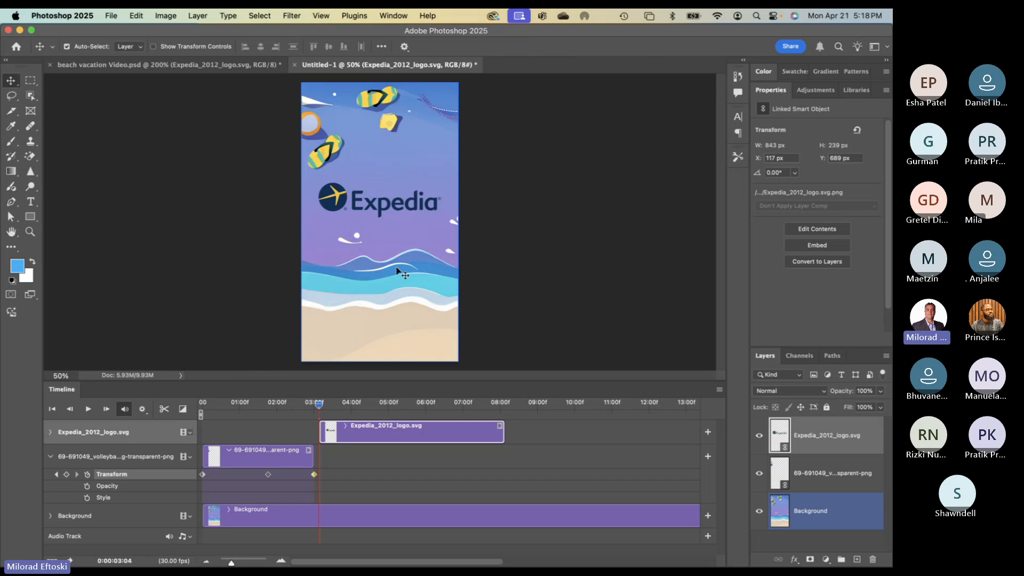
# - Scrub to the volleyball's start and nudge the Expedia logo down with Shift+arrow keys
pyautogui.moveTo(319, 404); pyautogui.dragTo(342, 411)
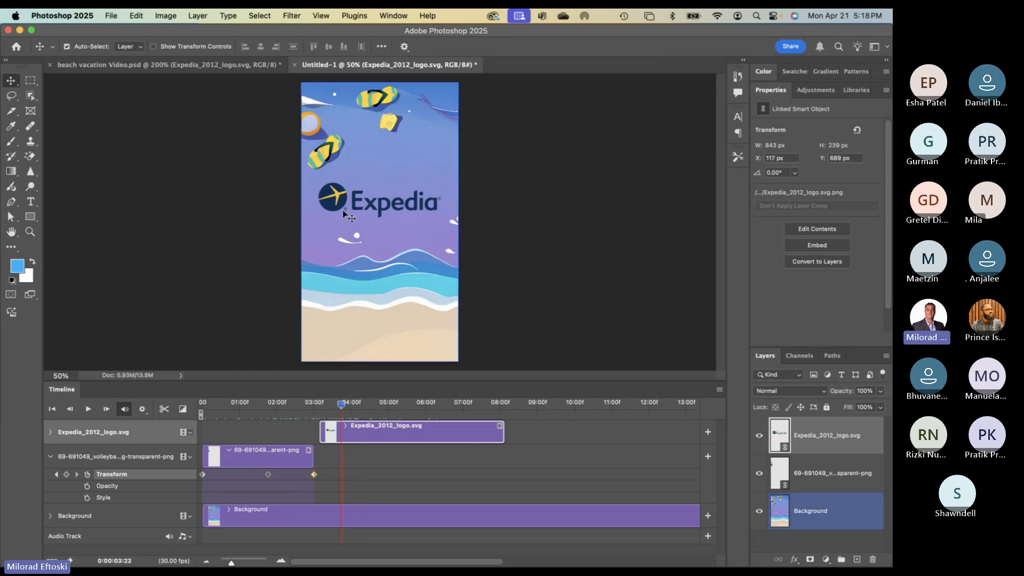
pyautogui.hotkey('shift', 'Down')
pyautogui.hotkey('shift', 'Down')
pyautogui.hotkey('shift', 'Down')
pyautogui.hotkey('shift', 'Down')
pyautogui.hotkey('shift', 'Down')
pyautogui.hotkey('shift', 'Down')
pyautogui.hotkey('shift', 'Down')
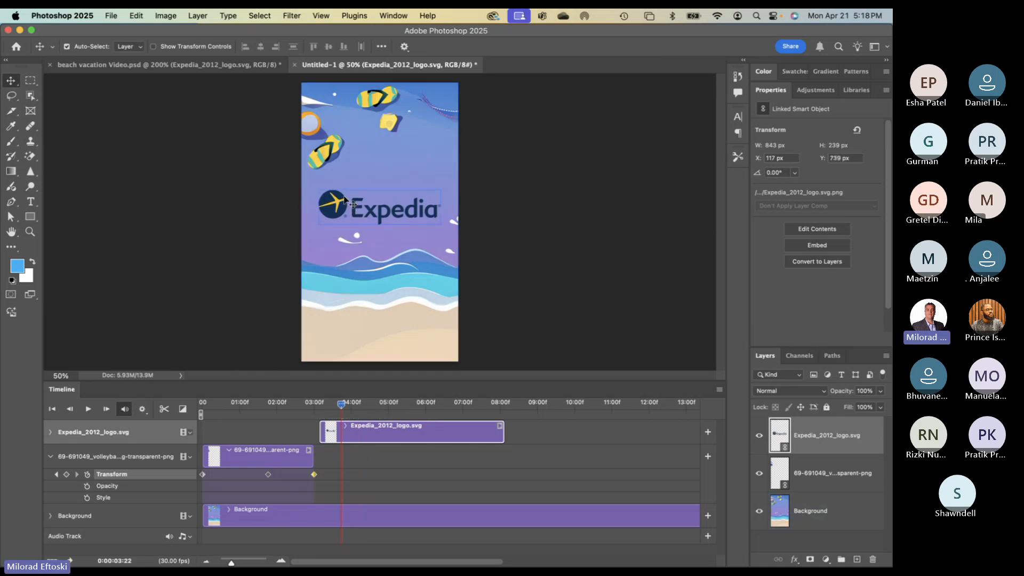
pyautogui.hotkey('shift', 'Right')
pyautogui.hotkey('shift', 'Left')
pyautogui.hotkey('shift', 'Down')
pyautogui.hotkey('shift', 'Down')
pyautogui.hotkey('shift', 'Down')
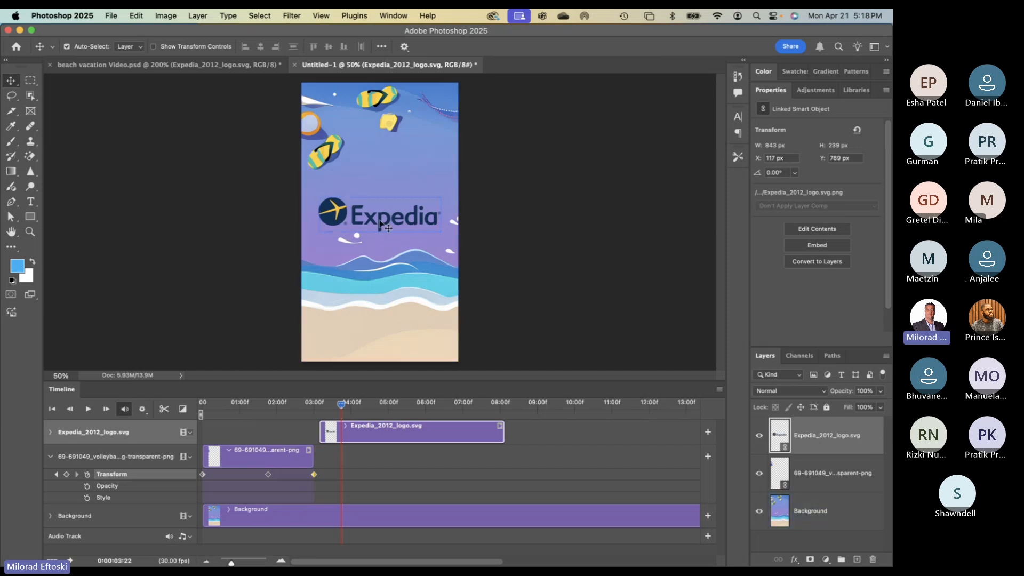
# - Center the Expedia logo horizontally and vertically on the whole canvas
pyautogui.press('super+a')
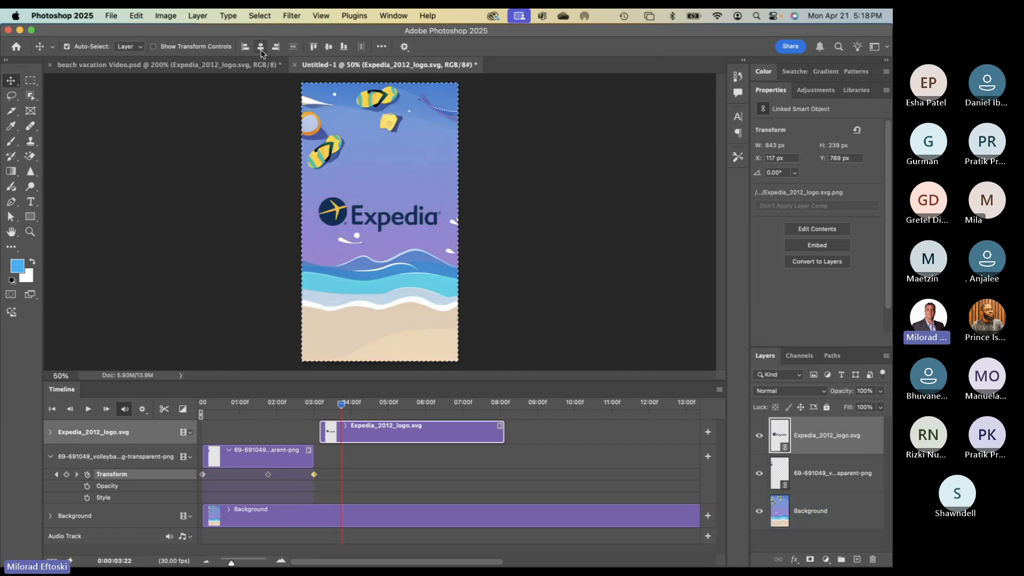
pyautogui.click(262, 48)
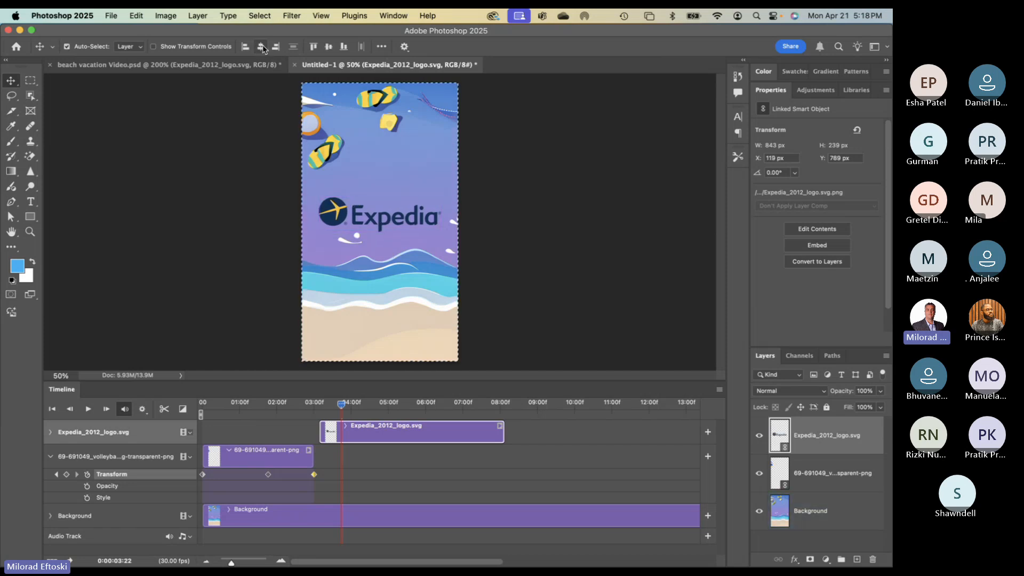
pyautogui.click(328, 47)
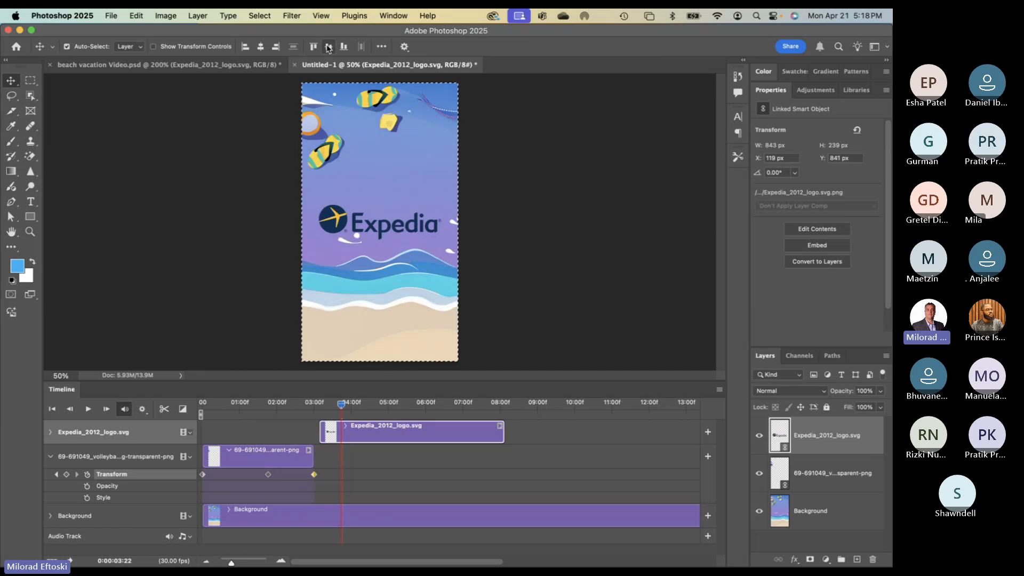
pyautogui.click(388, 250)
# - Nudge the logo up a few steps to sit just above the waves
pyautogui.hotkey('shift', 'Up')
pyautogui.hotkey('shift', 'Up')
pyautogui.hotkey('shift', 'Up')
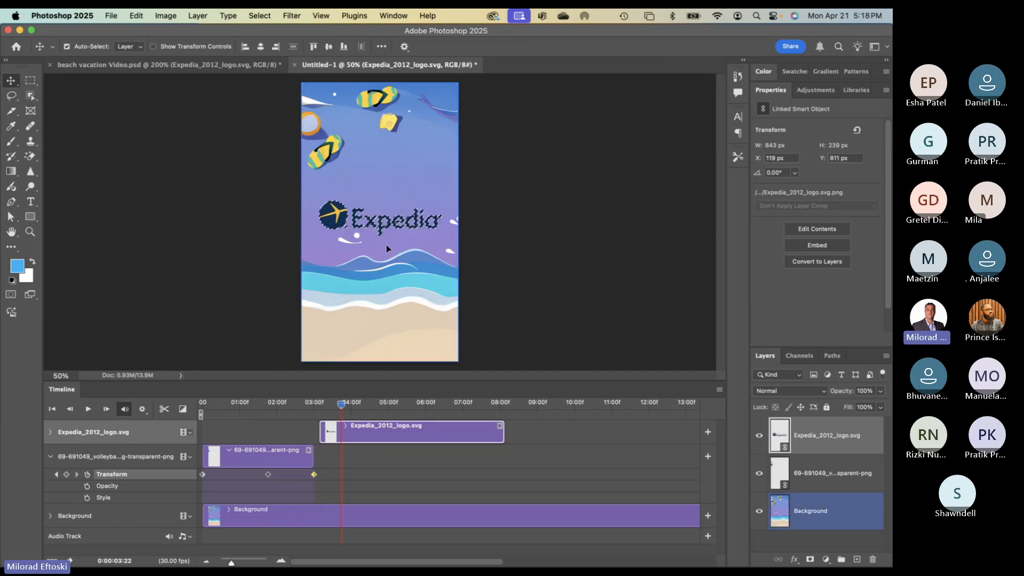
pyautogui.hotkey('shift', 'Up')
pyautogui.hotkey('shift', 'Up')
pyautogui.hotkey('shift', 'Up')
pyautogui.hotkey('shift', 'Up')
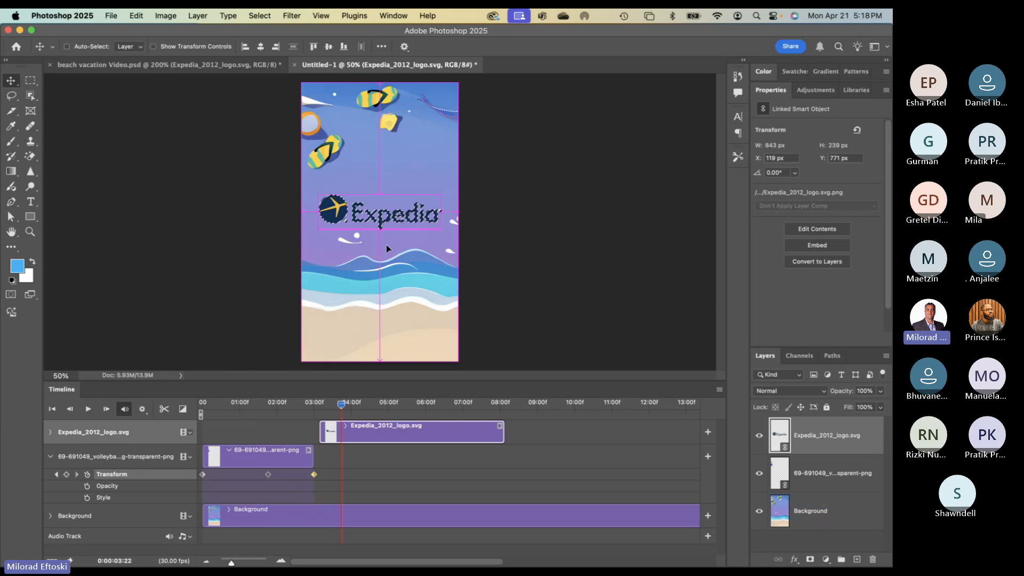
pyautogui.hotkey('shift', 'Up')
pyautogui.hotkey('shift', 'Up')
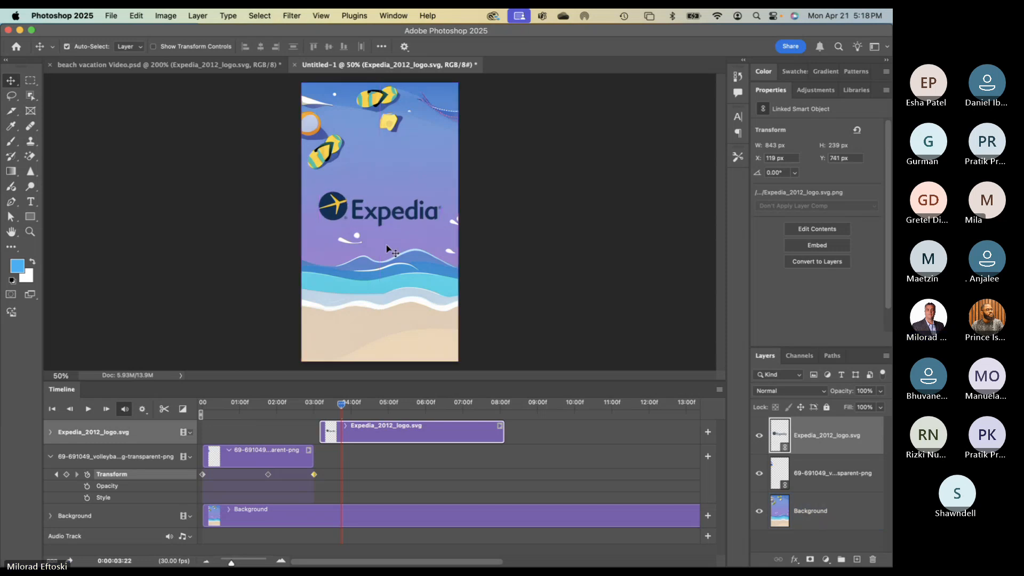
pyautogui.hotkey('shift', 'Down')
pyautogui.hotkey('shift', 'Down')
pyautogui.hotkey('shift', 'Down')
pyautogui.hotkey('shift', 'Up')
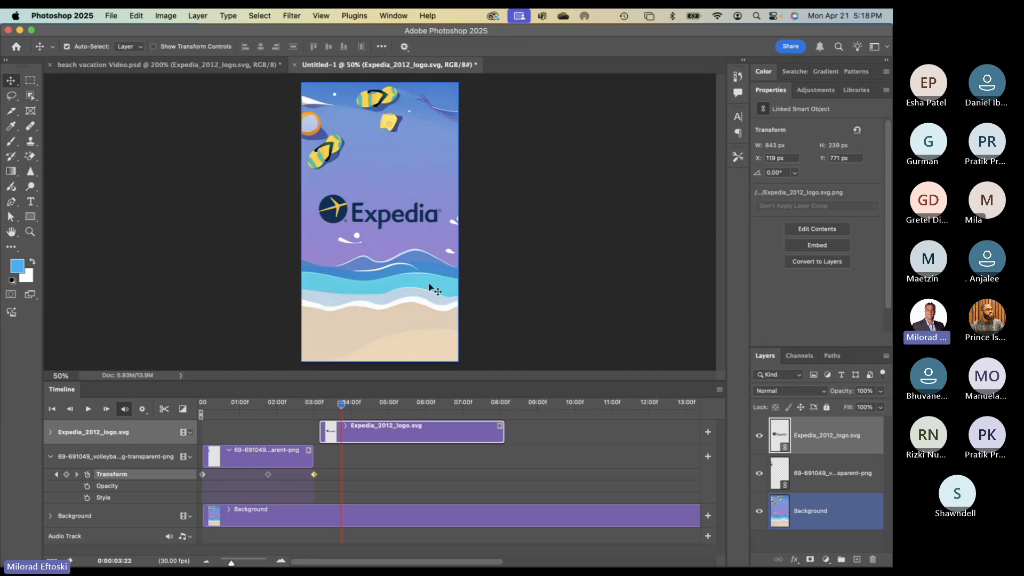
pyautogui.moveTo(341, 405); pyautogui.dragTo(387, 416)
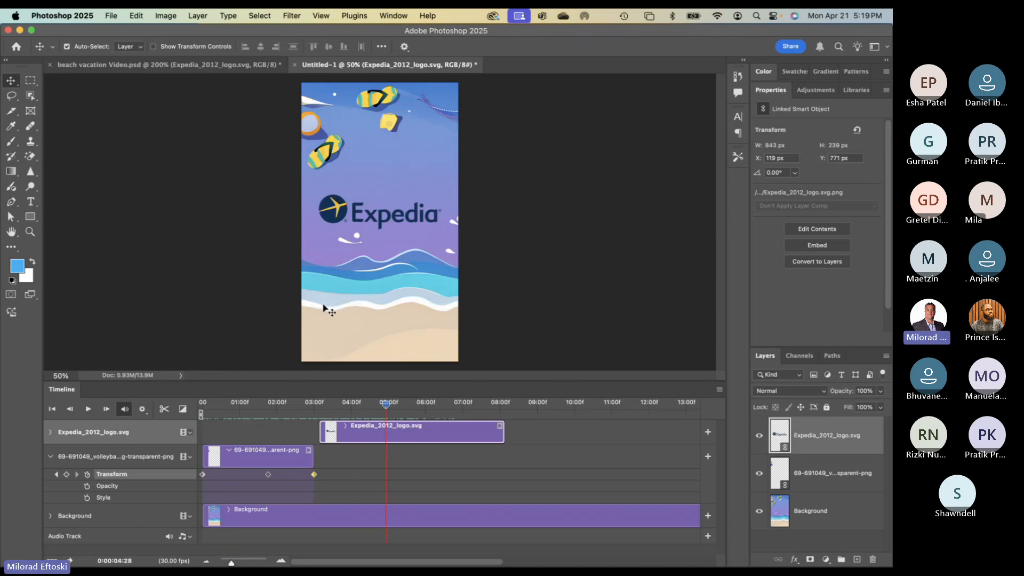
# - Drag the Expedia logo higher into the sky and move the playhead back onto its clip
pyautogui.moveTo(343, 222); pyautogui.dragTo(336, 204)
pyautogui.click(326, 229)
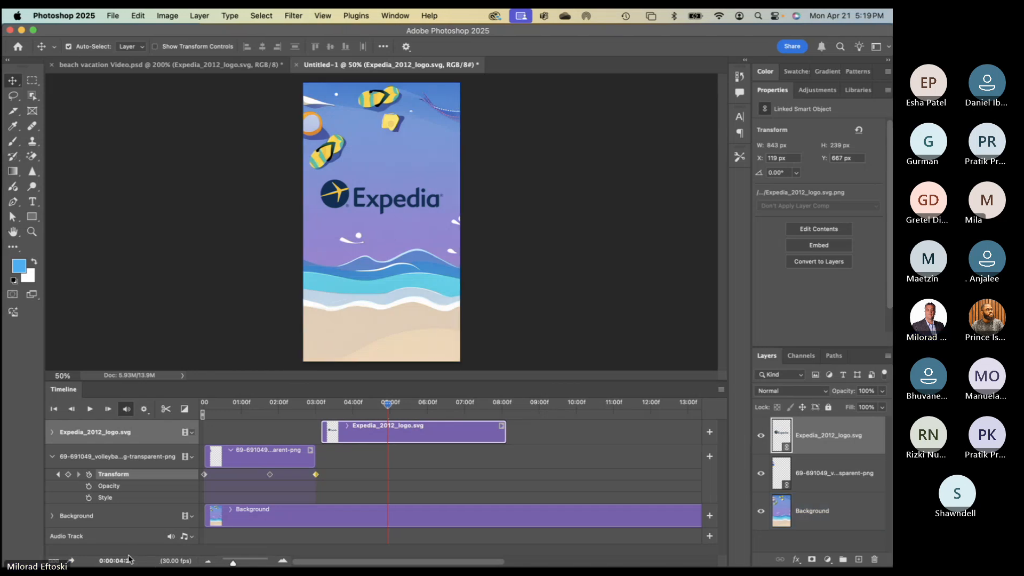
pyautogui.press('super+Tab')
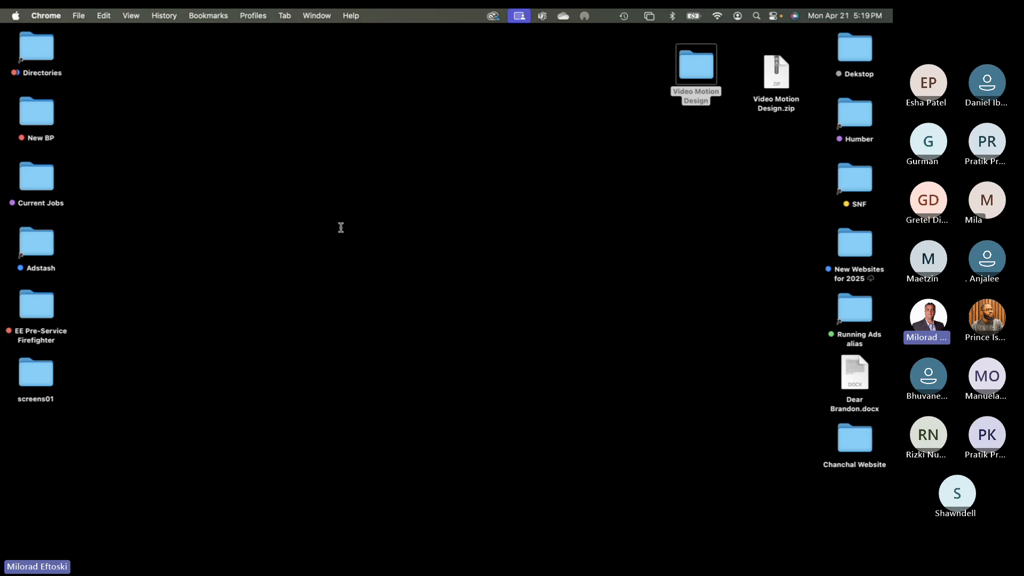
pyautogui.hotkey('ctrl', 'Left')
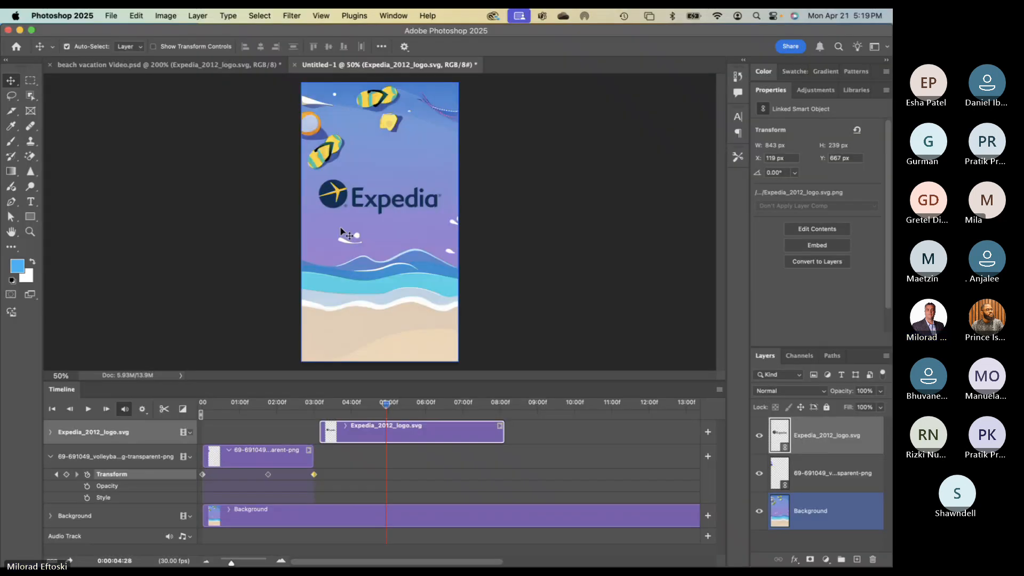
pyautogui.moveTo(387, 406); pyautogui.dragTo(335, 406)
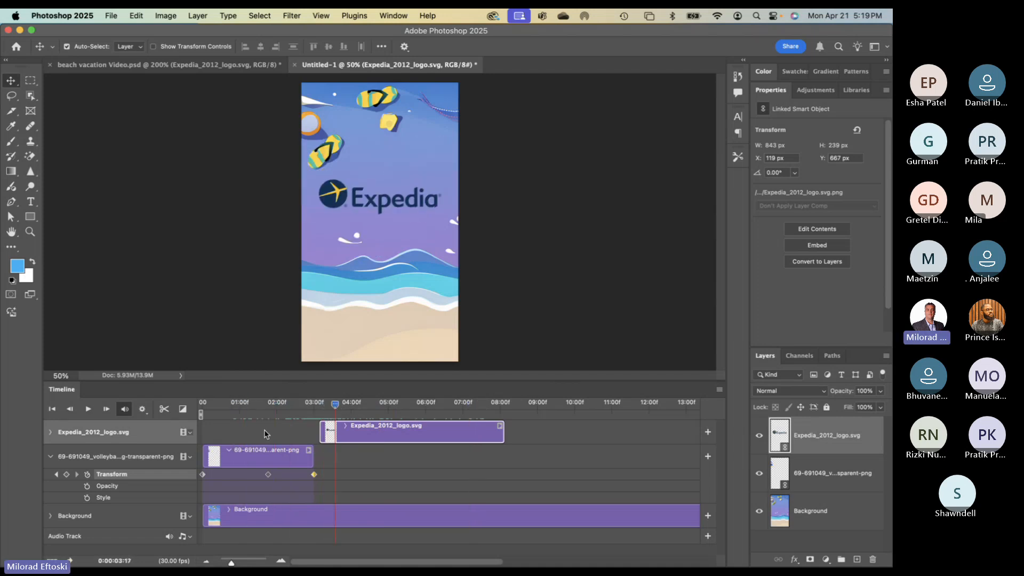
# - Select the volleyball layer in the Timeline
pyautogui.click(50, 457)
pyautogui.click(50, 457)
pyautogui.click(50, 457)
pyautogui.click(50, 457)
pyautogui.click(48, 459)
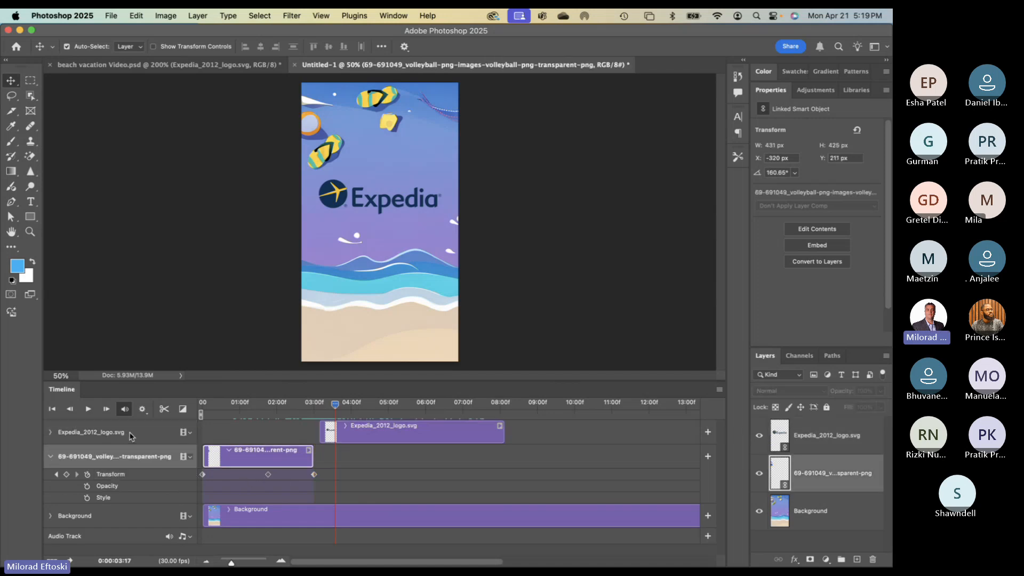
# - Collapse the volleyball track and set the playhead to 03:07
pyautogui.click(51, 457)
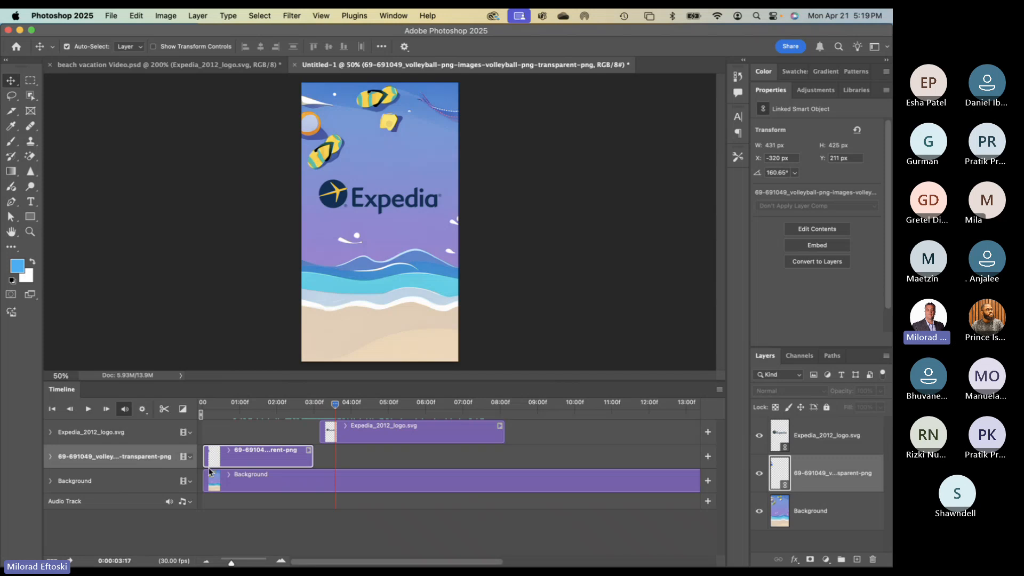
pyautogui.moveTo(335, 405); pyautogui.dragTo(323, 410)
pyautogui.moveTo(324, 409)
pyautogui.mouseDown()
pyautogui.moveTo(314, 409)
pyautogui.moveTo(350, 409)
pyautogui.moveTo(192, 403)
pyautogui.moveTo(297, 394)
pyautogui.moveTo(245, 403)
pyautogui.moveTo(341, 409)
pyautogui.moveTo(323, 405)
pyautogui.mouseUp()
# - Add starting Transform, Opacity and Style keyframes on the Expedia logo track
pyautogui.click(50, 432)
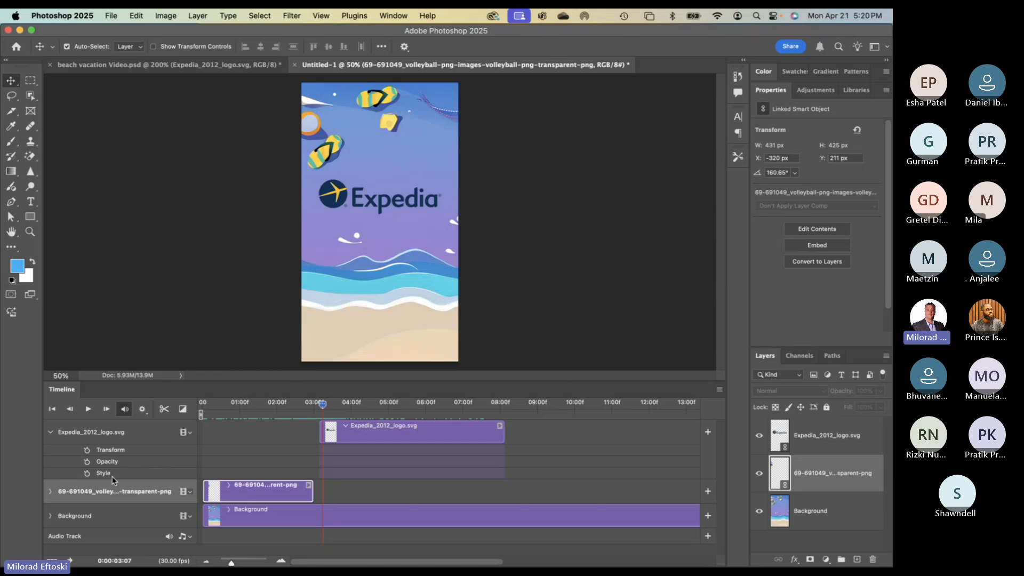
pyautogui.click(87, 450)
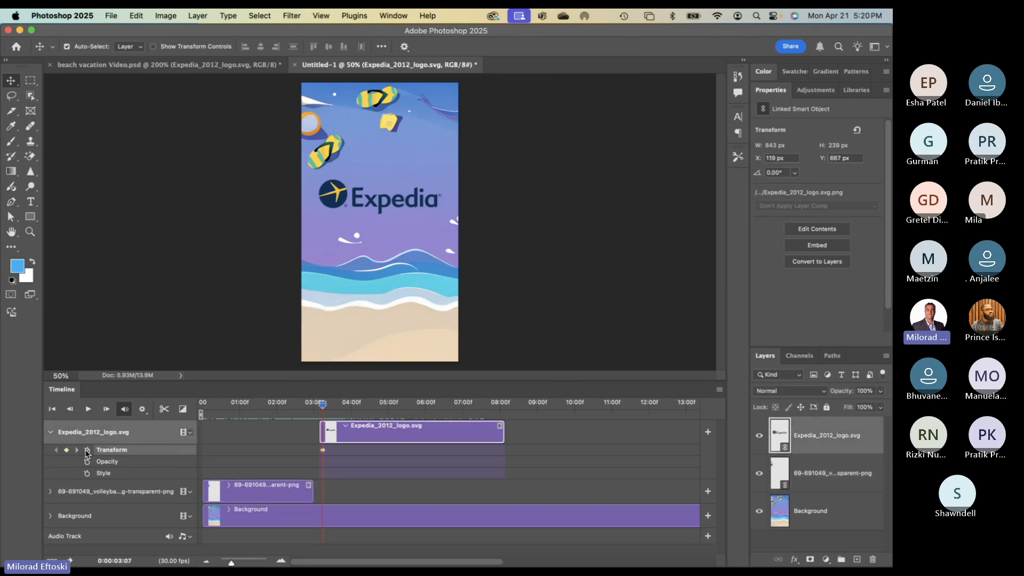
pyautogui.click(87, 462)
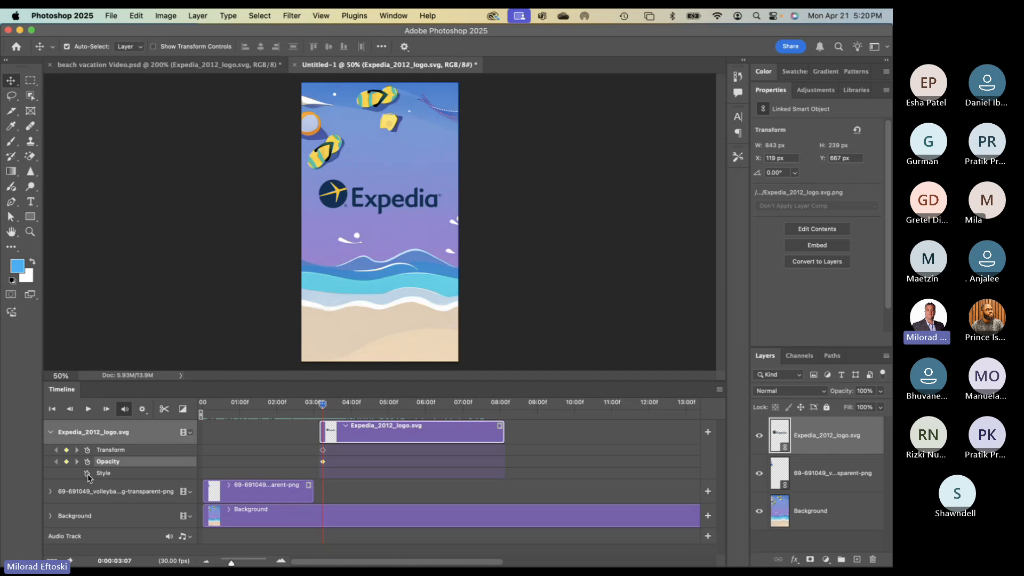
pyautogui.click(87, 474)
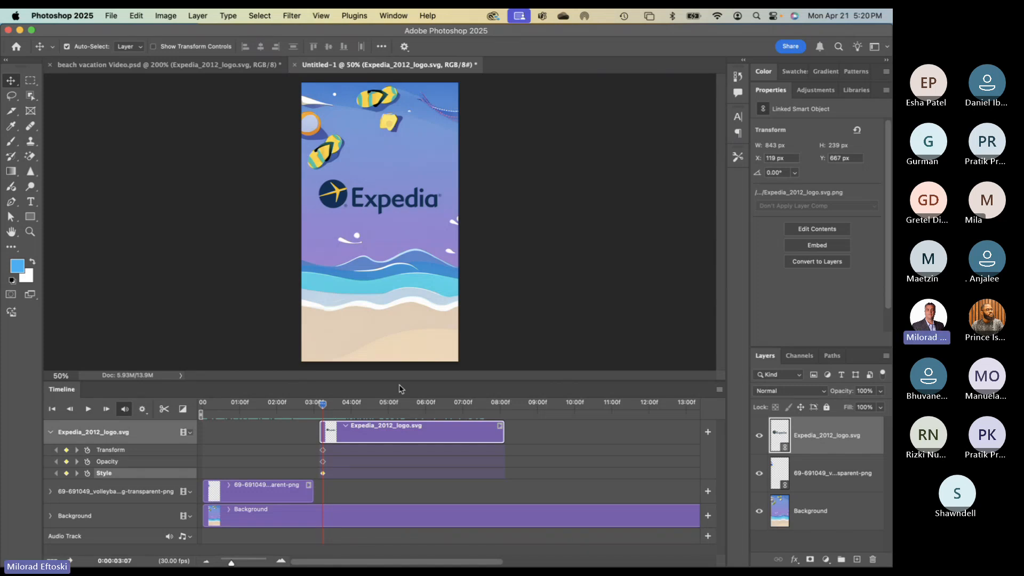
pyautogui.press('h')
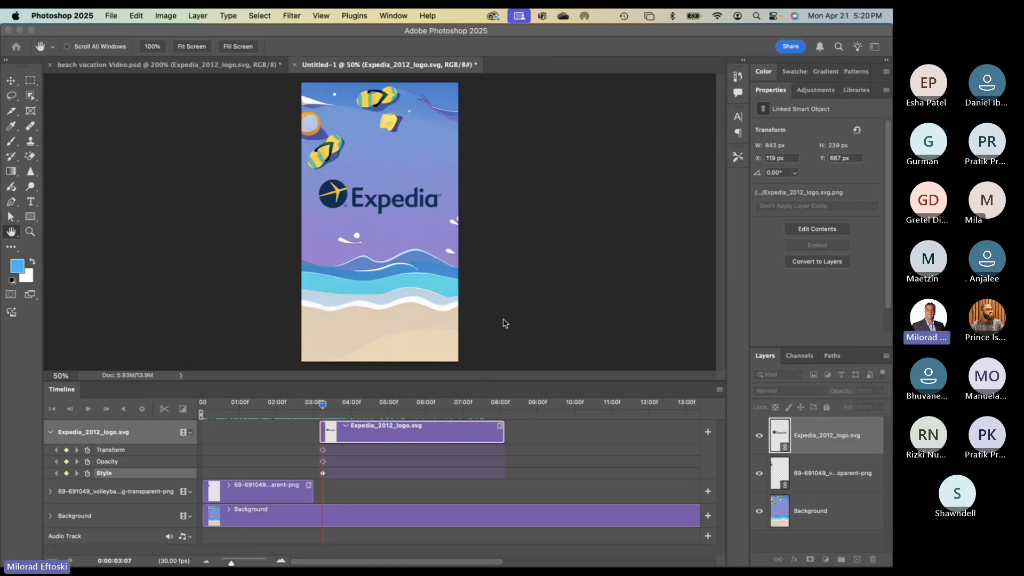
# - Apply an Outer Glow layer style to the Expedia logo
pyautogui.click(505, 401)
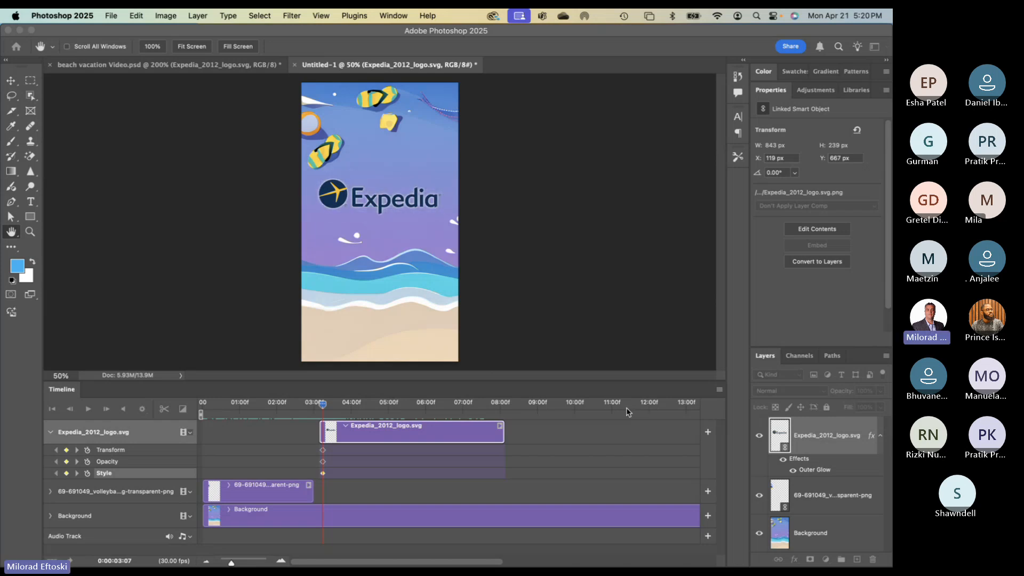
pyautogui.click(813, 256)
pyautogui.click(363, 224)
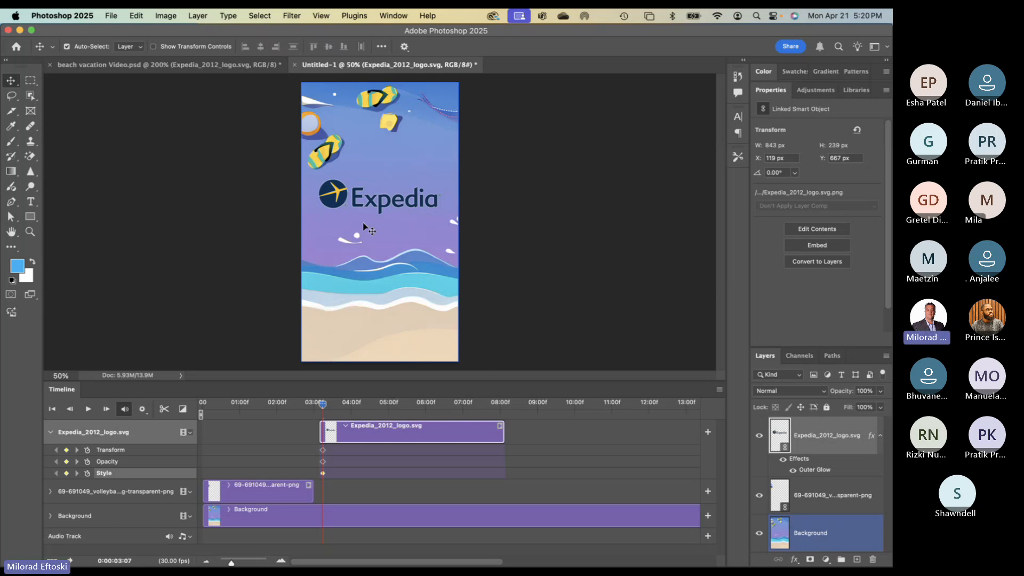
pyautogui.click(335, 206)
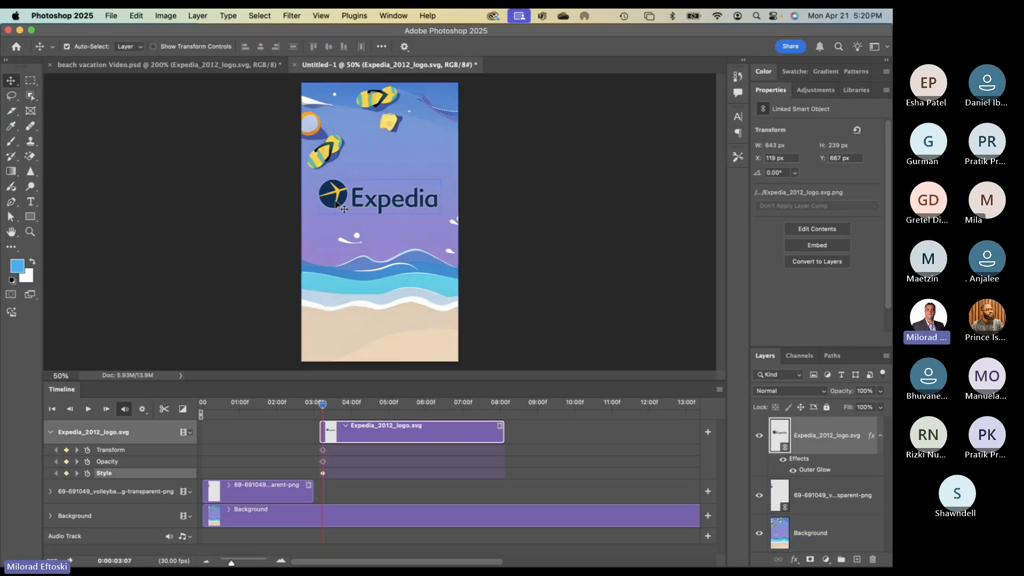
# - Free Transform the logo down to about 19% (468 × 133 px)
pyautogui.press('super+t')
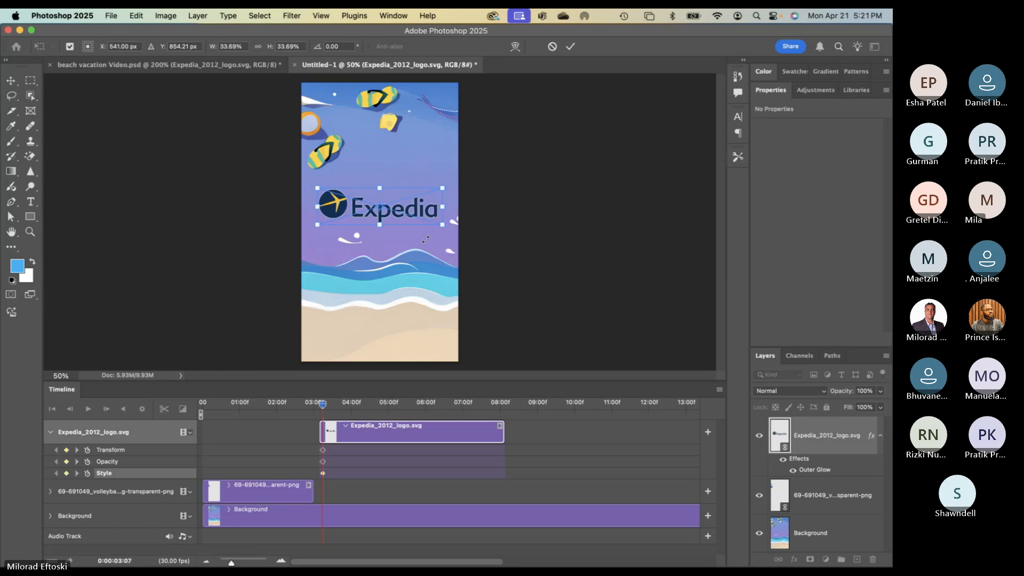
pyautogui.moveTo(442, 207); pyautogui.dragTo(353, 200)
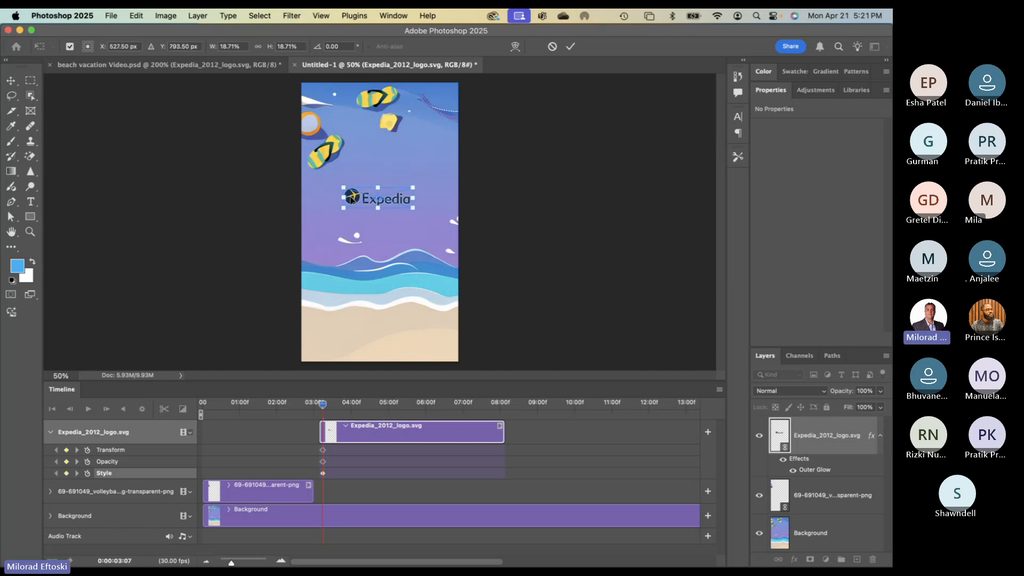
pyautogui.press('Return')
pyautogui.click(375, 217)
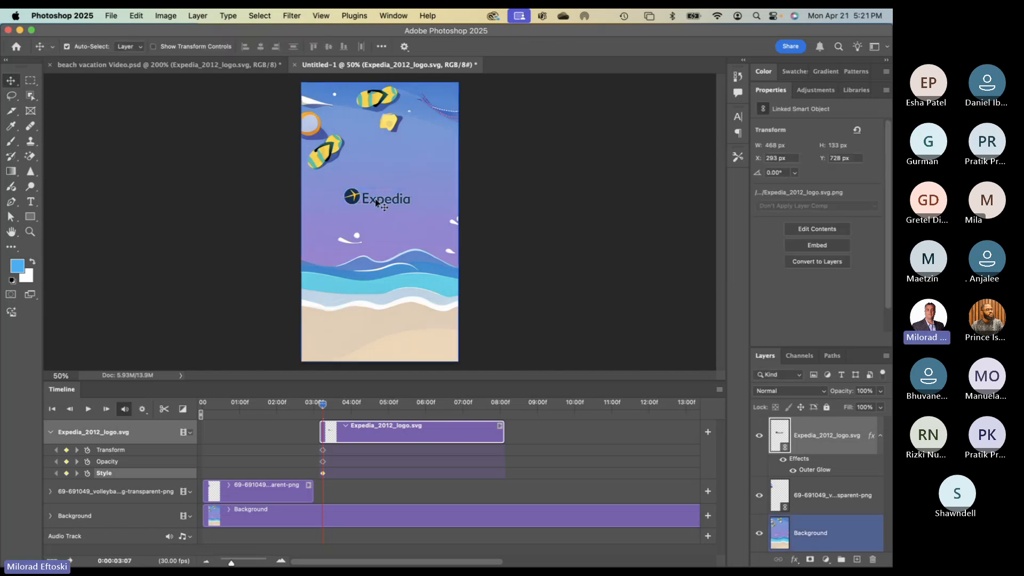
pyautogui.click(376, 203)
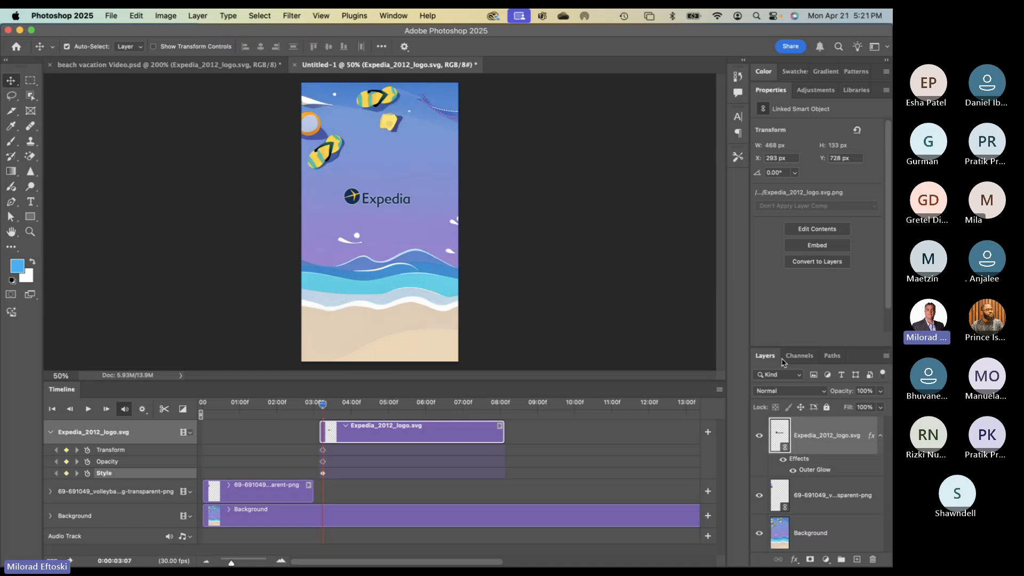
pyautogui.doubleClick(776, 92)
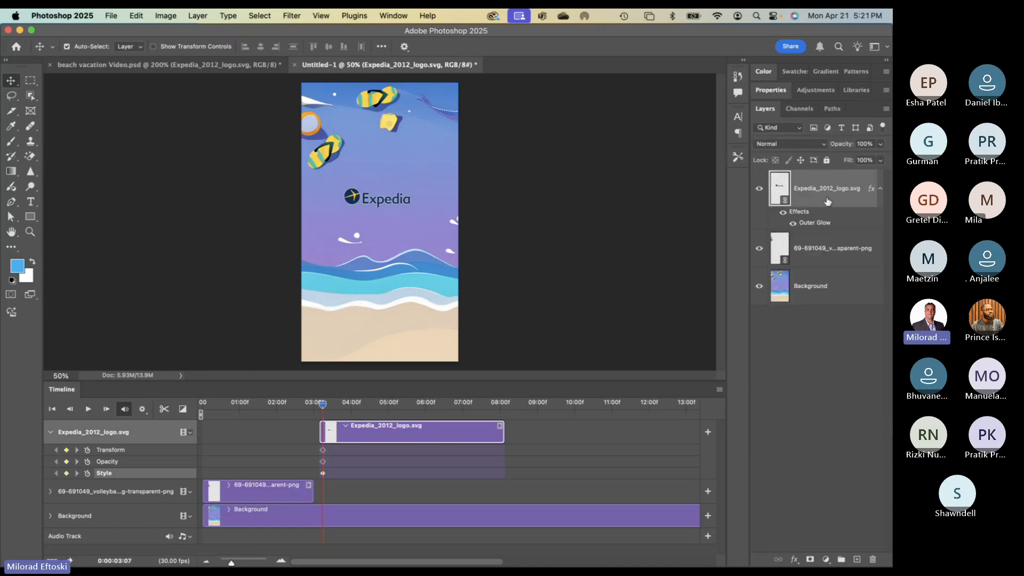
# - Lower the Expedia logo layer's opacity to 10%
pyautogui.click(864, 144)
pyautogui.write('10')
pyautogui.press('Return')
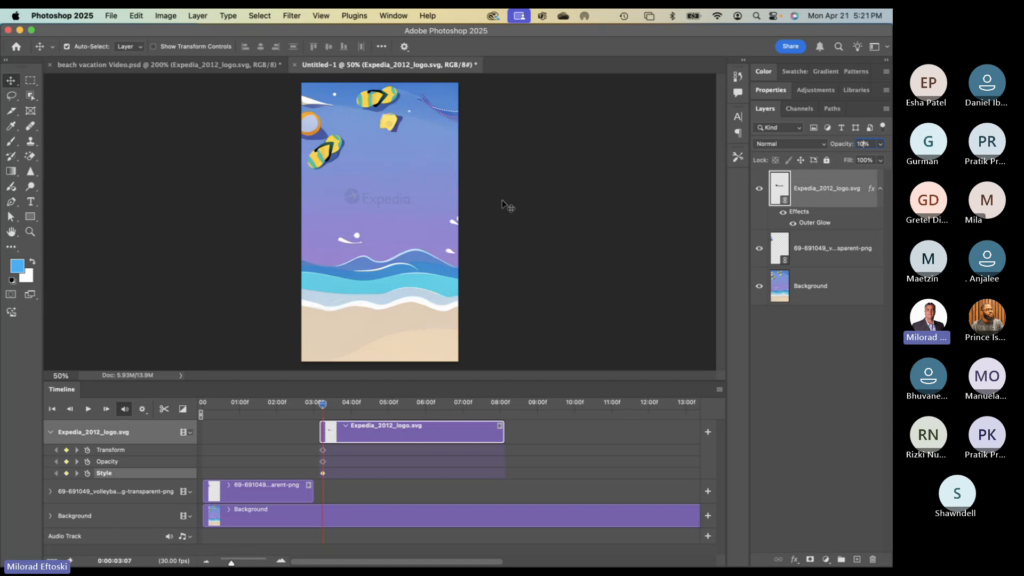
# - Check layer selection, deselect all, and move the playhead to about 04:03
pyautogui.click(562, 248)
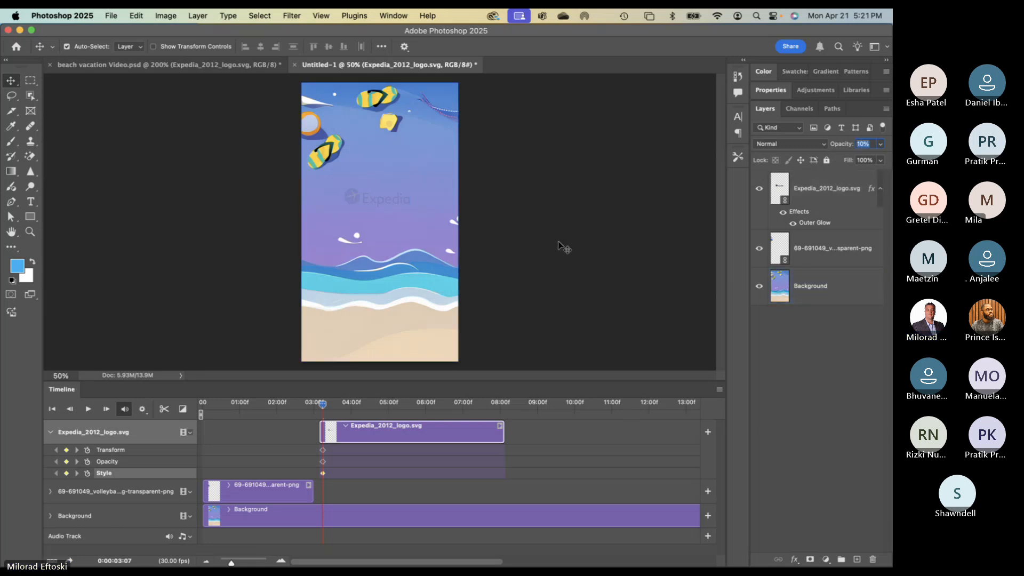
pyautogui.click(402, 189)
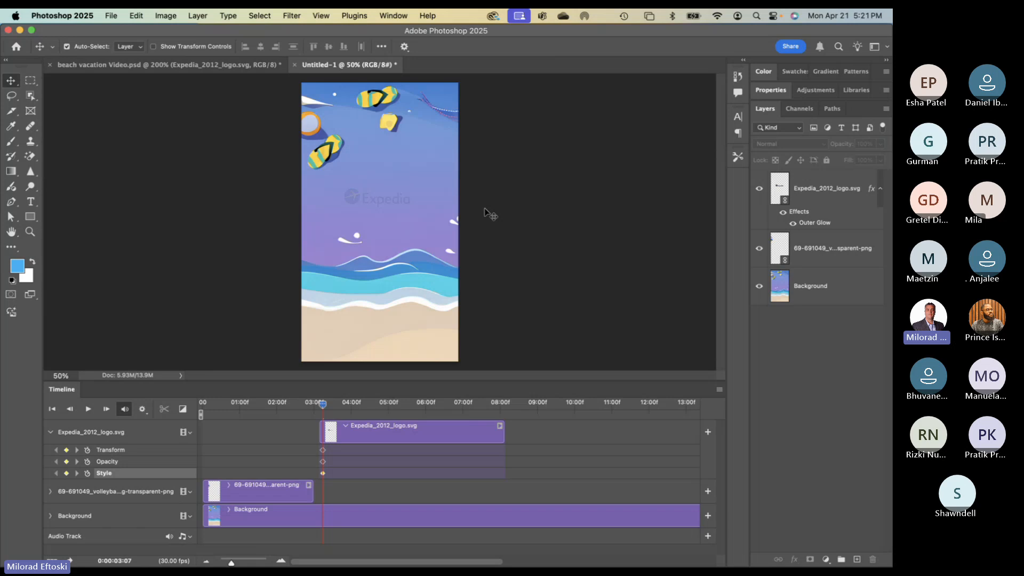
pyautogui.click(369, 202)
pyautogui.click(367, 201)
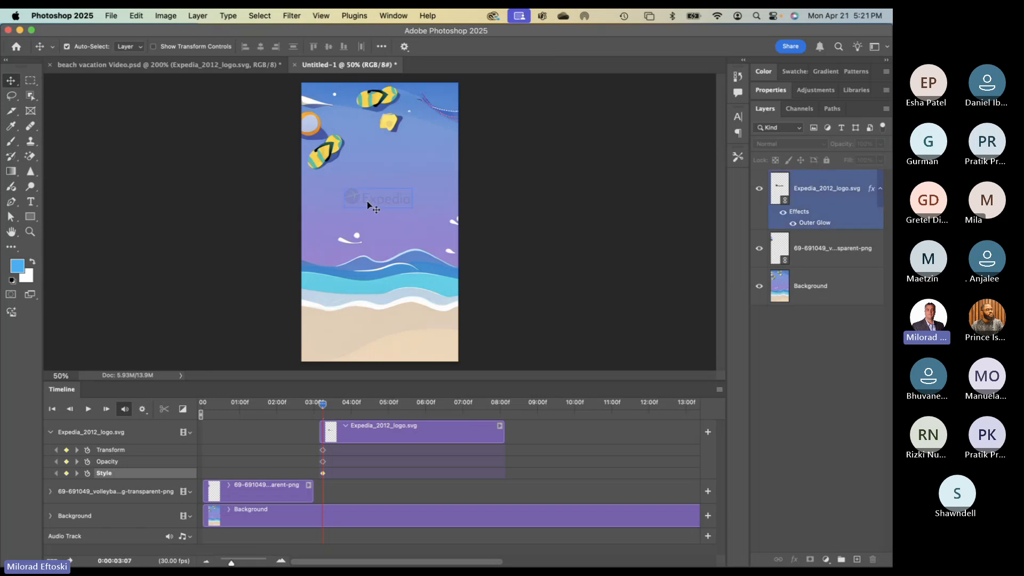
pyautogui.click(361, 206)
pyautogui.click(520, 252)
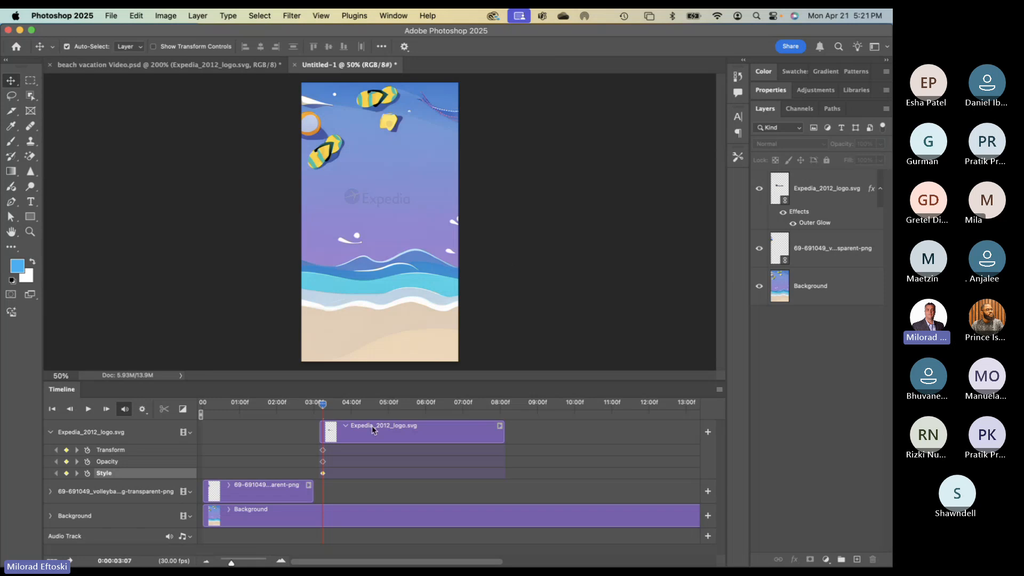
pyautogui.moveTo(322, 404); pyautogui.dragTo(357, 406)
# - Add Transform, Opacity and Style keyframes at 04:03 and set the logo's opacity to 100%
pyautogui.click(66, 450)
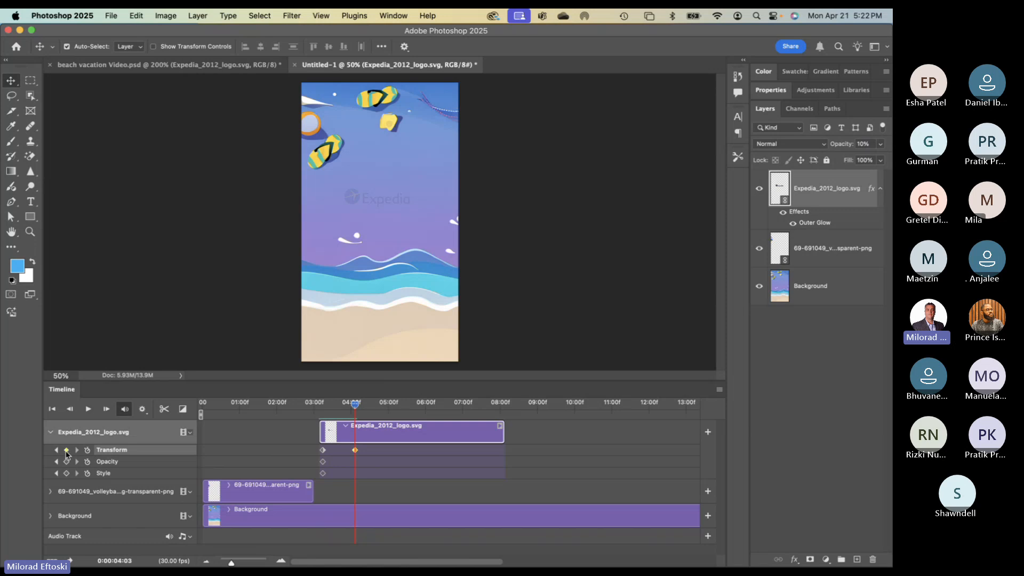
pyautogui.click(66, 461)
pyautogui.click(66, 473)
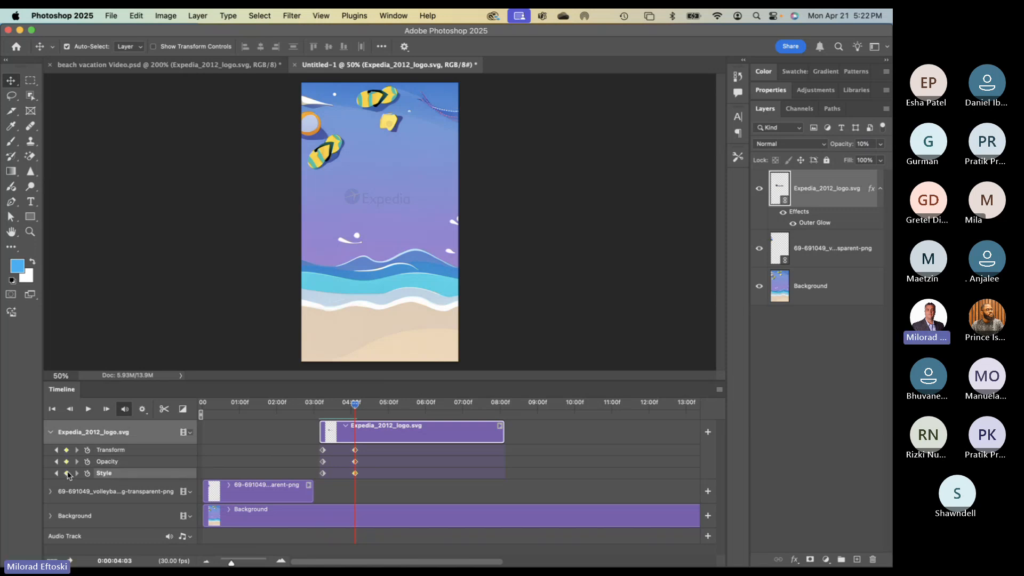
pyautogui.click(865, 144)
pyautogui.write('100')
pyautogui.press('Return')
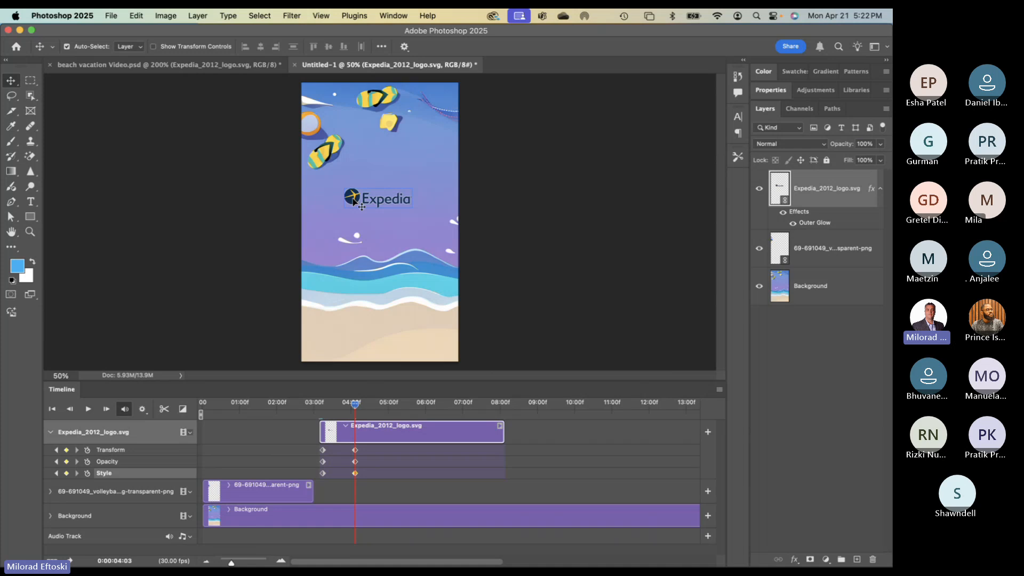
# - Enlarge the logo to about 32% and scrub to preview its fade-in
pyautogui.press('super+t')
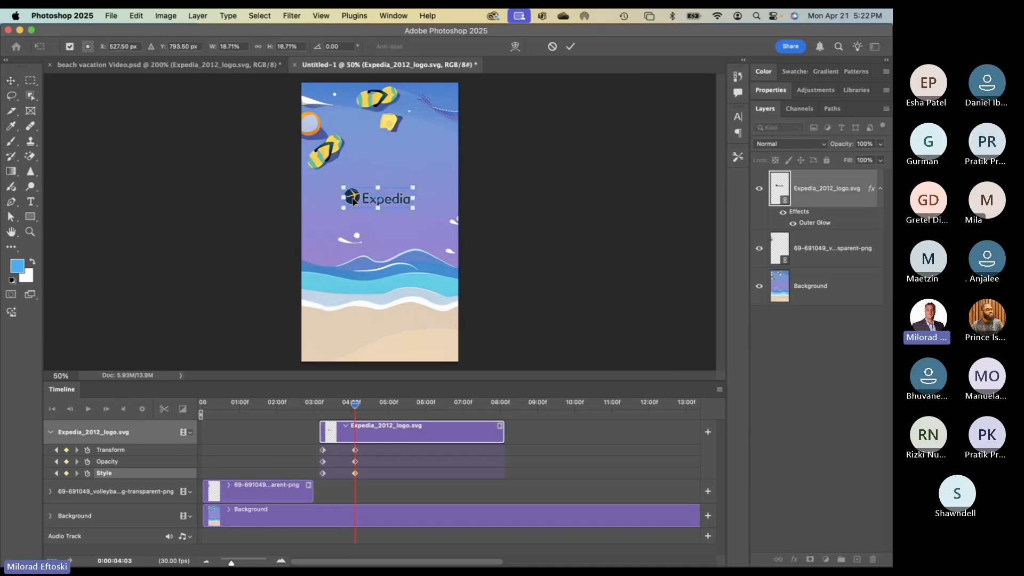
pyautogui.moveTo(380, 212); pyautogui.dragTo(379, 226)
pyautogui.press('Return')
pyautogui.click(379, 227)
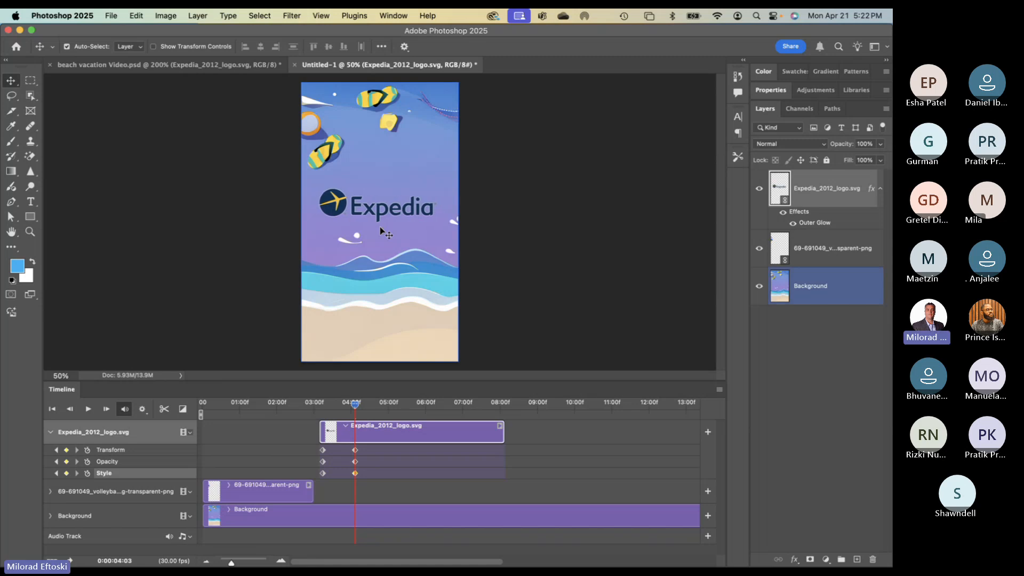
pyautogui.click(627, 156)
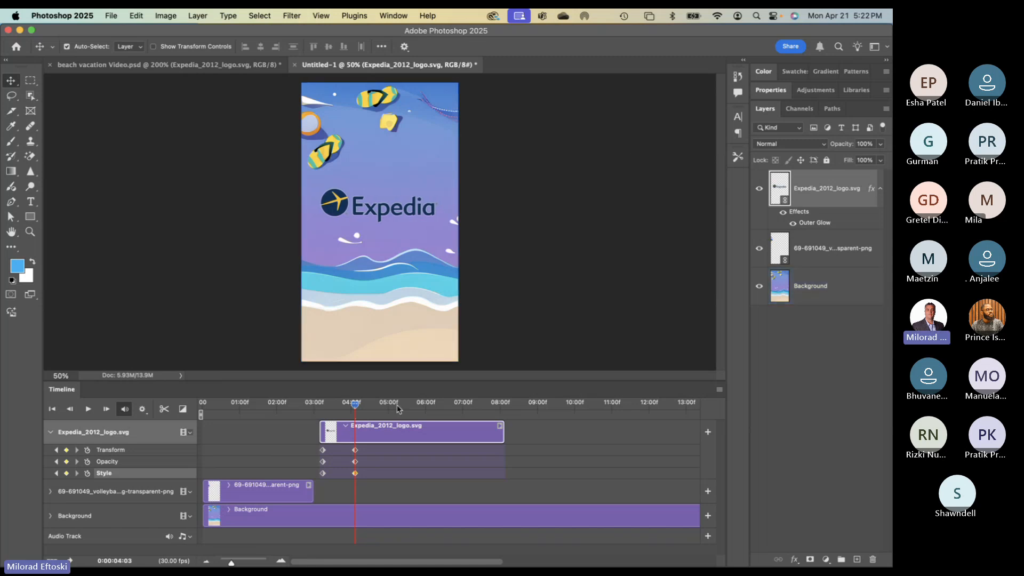
pyautogui.moveTo(354, 405)
pyautogui.mouseDown()
pyautogui.moveTo(266, 404)
pyautogui.moveTo(367, 410)
pyautogui.moveTo(328, 405)
pyautogui.moveTo(356, 409)
pyautogui.mouseUp()
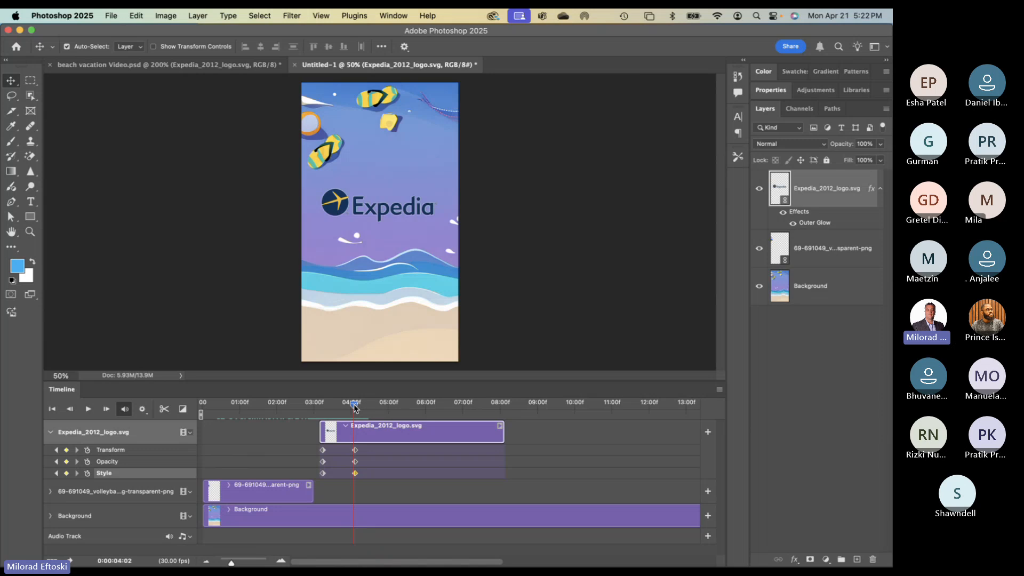
pyautogui.moveTo(355, 408); pyautogui.dragTo(357, 408)
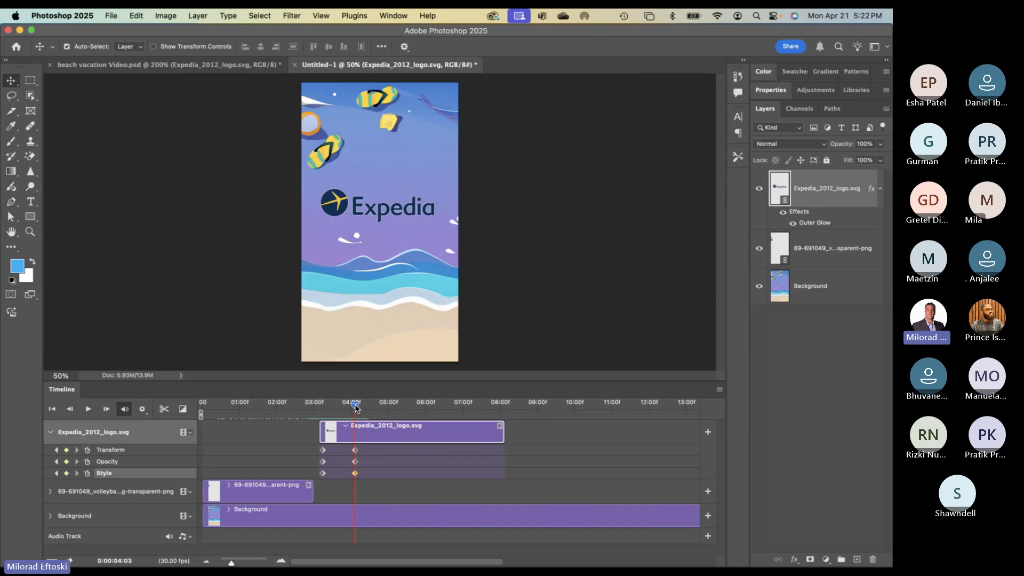
# - At 05:00, add Transform, Opacity and Style keyframes to hold the glowing logo
pyautogui.click(336, 325)
pyautogui.moveTo(355, 405); pyautogui.dragTo(388, 404)
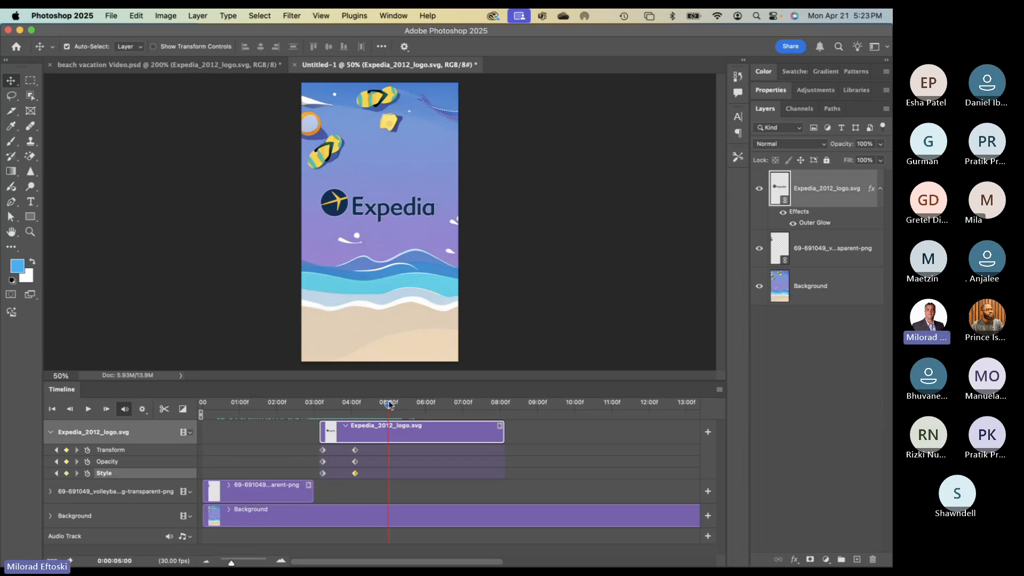
pyautogui.moveTo(390, 405); pyautogui.dragTo(390, 404)
pyautogui.click(66, 450)
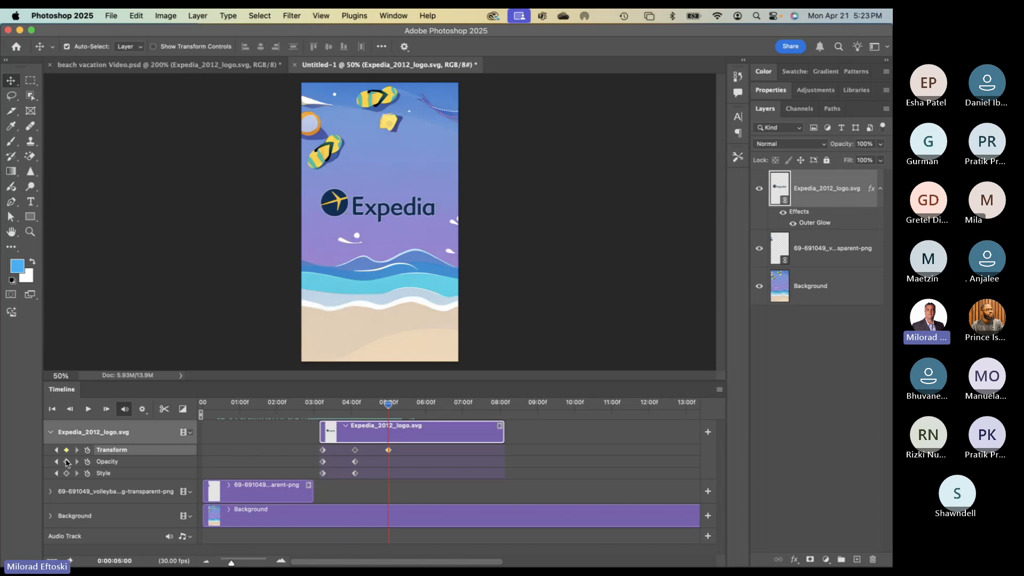
pyautogui.click(66, 462)
pyautogui.click(66, 473)
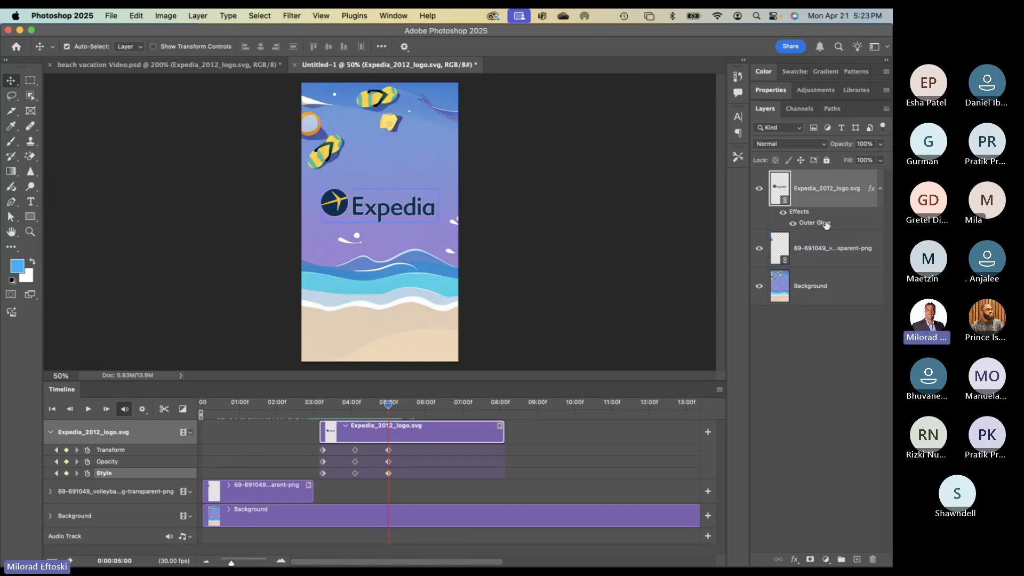
pyautogui.press('h')
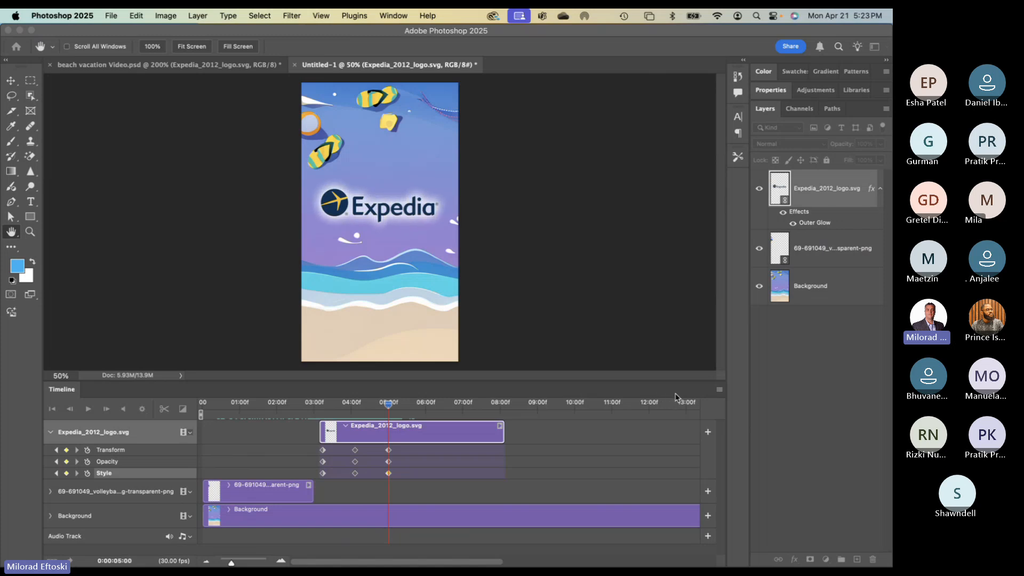
# - Scrub from about 03:00 to preview the logo's fade-in and glow
pyautogui.press('v')
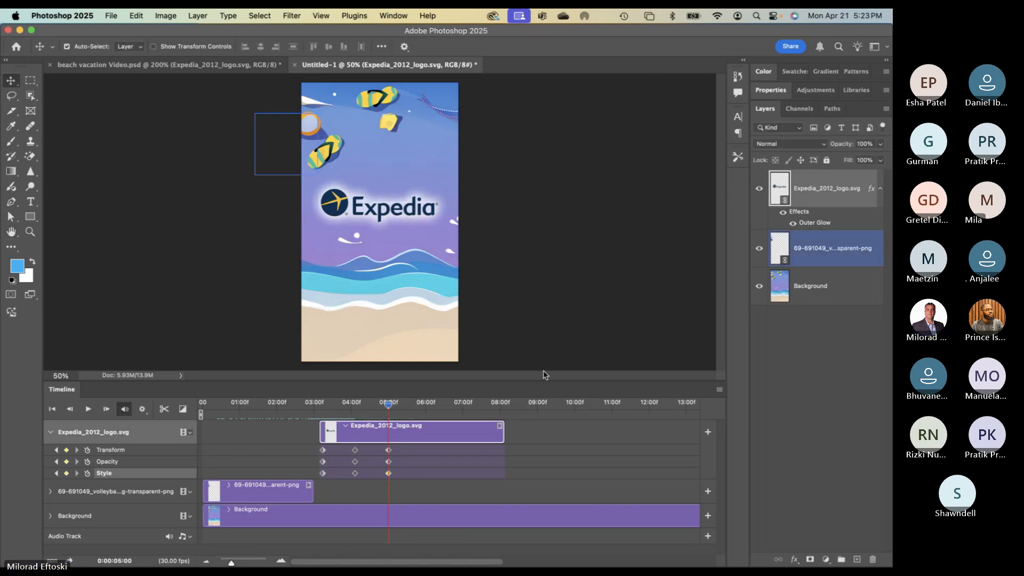
pyautogui.moveTo(388, 406); pyautogui.dragTo(327, 402)
pyautogui.moveTo(325, 402); pyautogui.dragTo(372, 406)
pyautogui.click(331, 349)
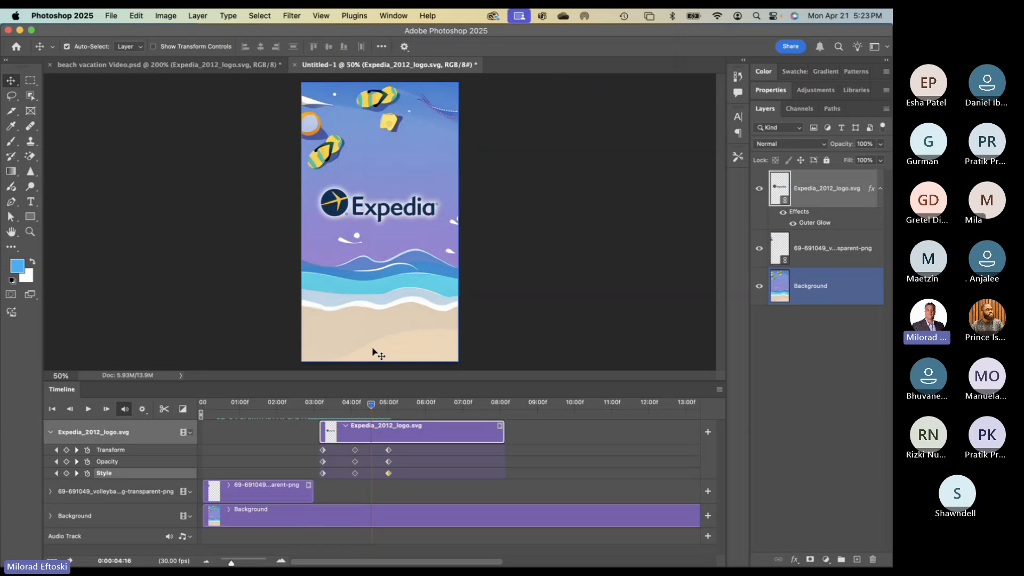
pyautogui.moveTo(372, 408); pyautogui.dragTo(388, 405)
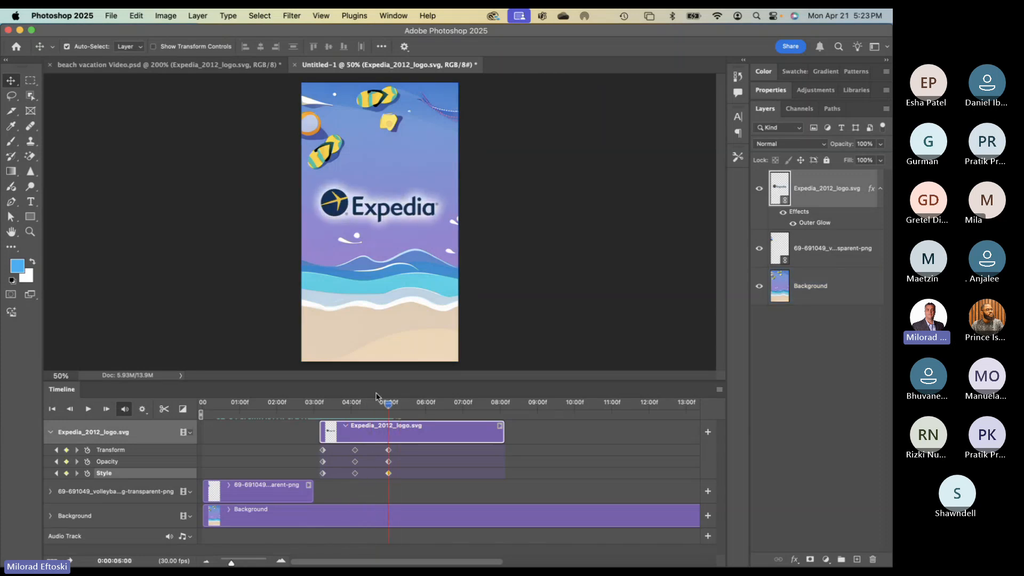
# - Set the playhead to about 05:05 and collapse the logo's track
pyautogui.hotkey('ctrl', 'Left')
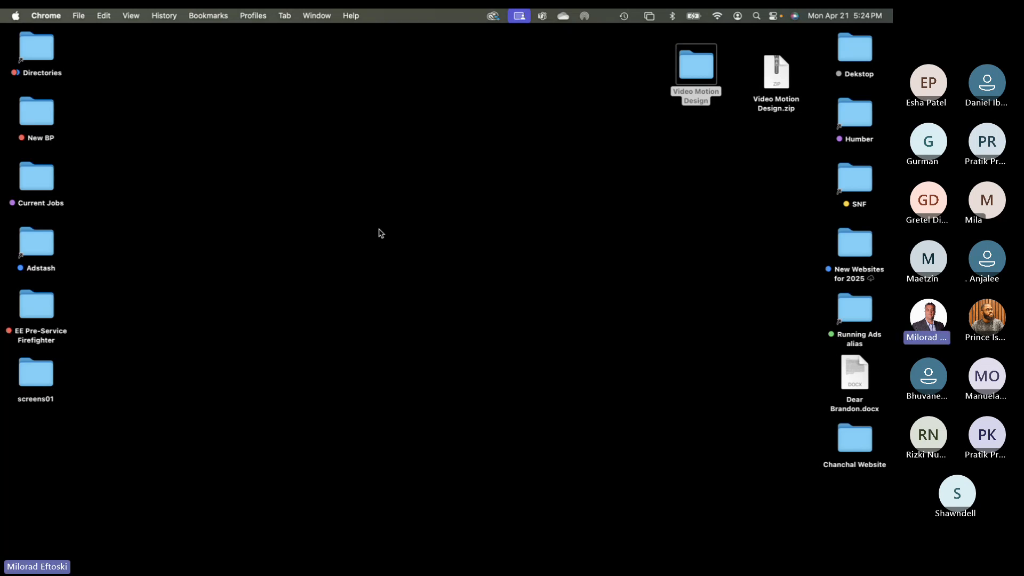
pyautogui.hotkey('ctrl', 'Right')
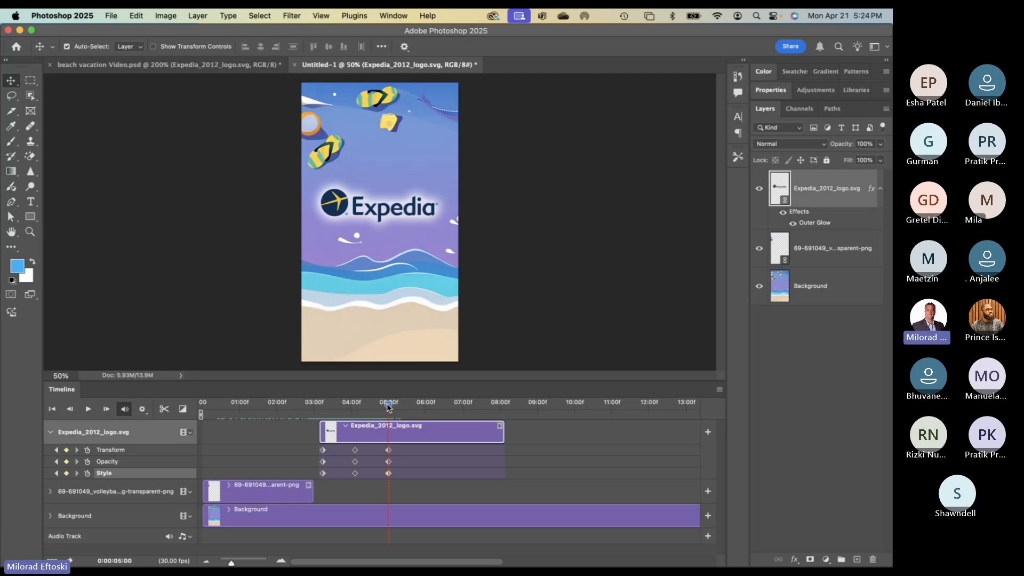
pyautogui.moveTo(388, 407); pyautogui.dragTo(396, 406)
pyautogui.click(51, 434)
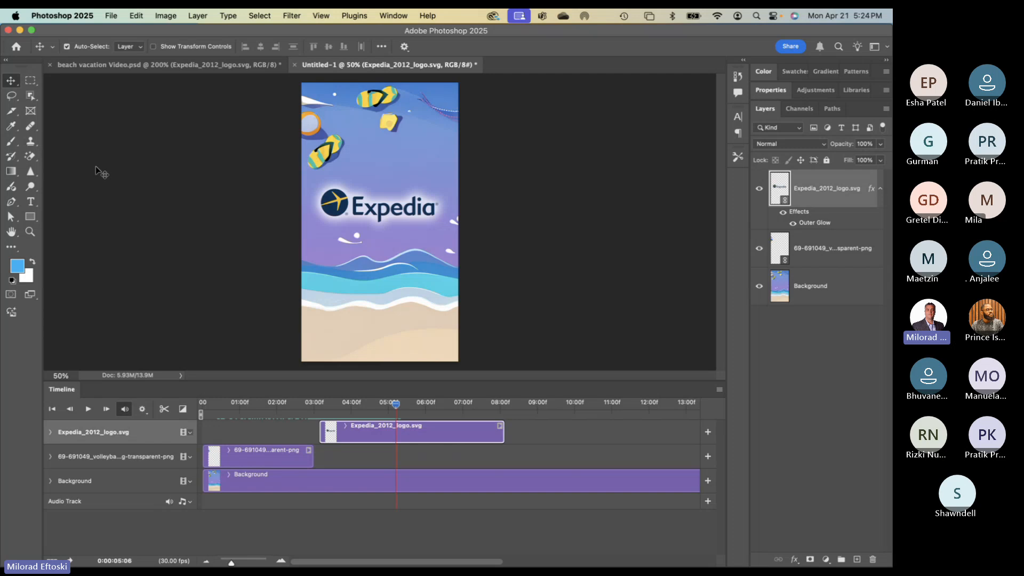
# - Create a 'Made to Travel' text layer on the sand and select its text
pyautogui.click(31, 203)
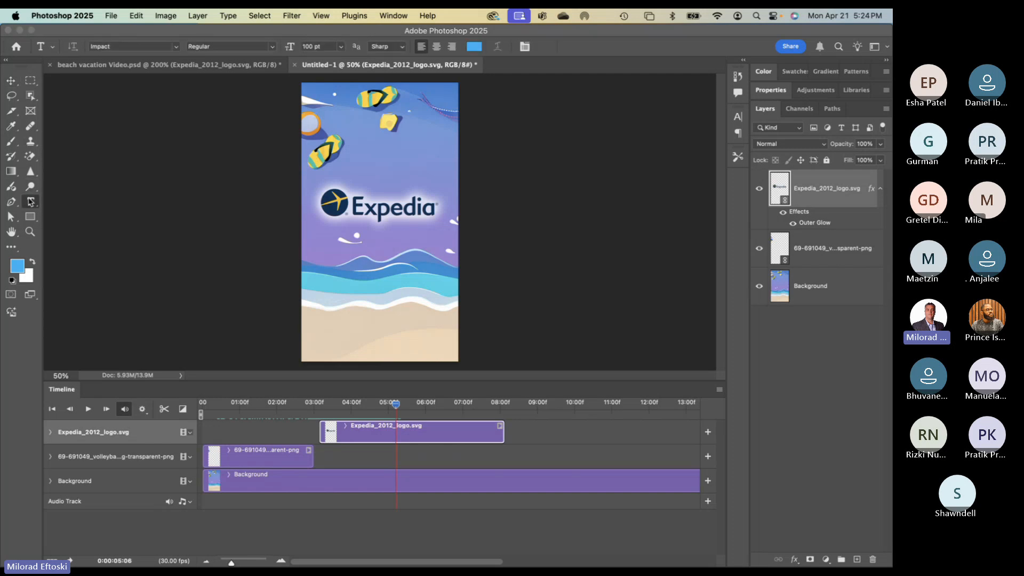
pyautogui.click(78, 201)
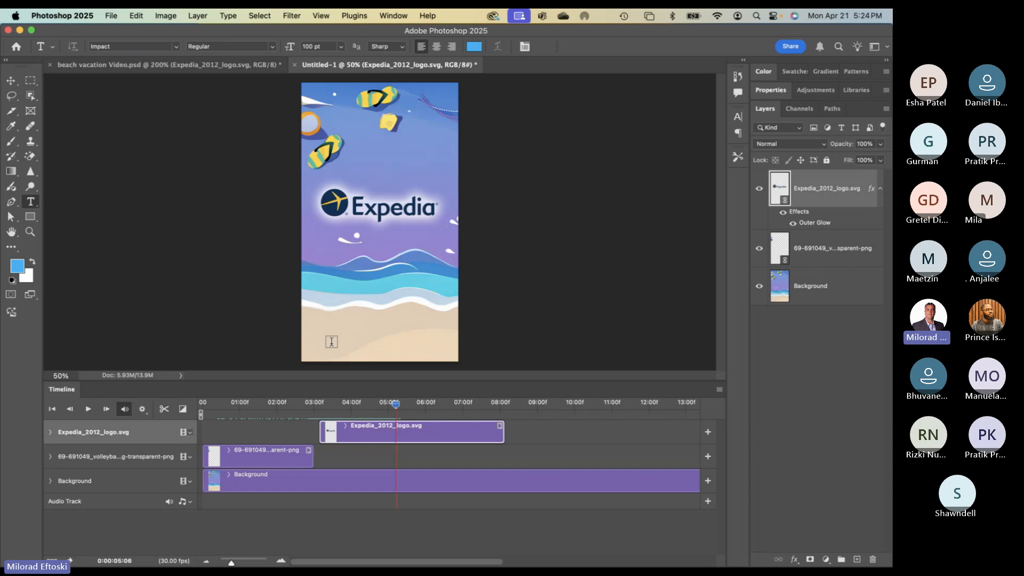
pyautogui.click(331, 341)
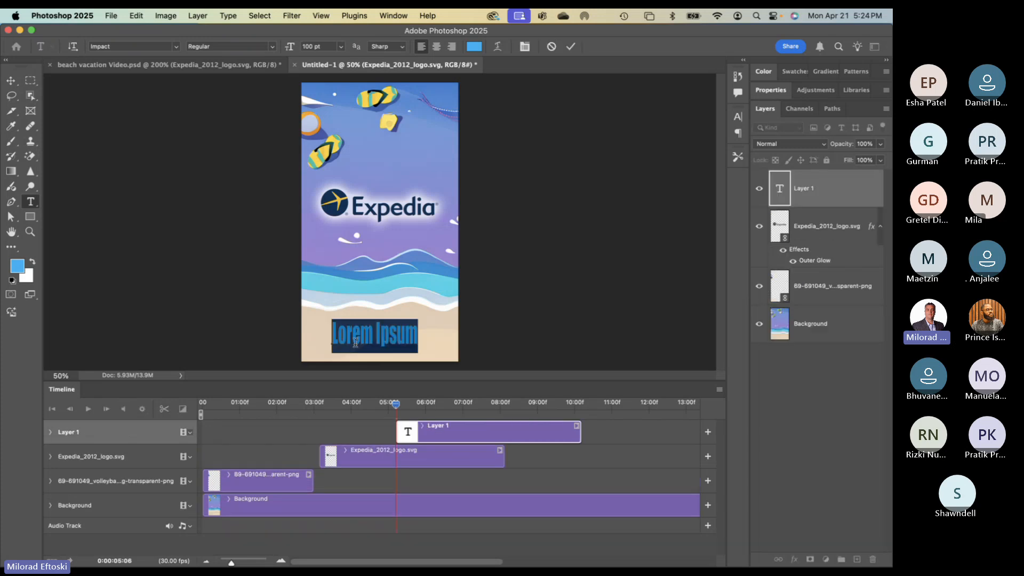
pyautogui.write('Made to Travel')
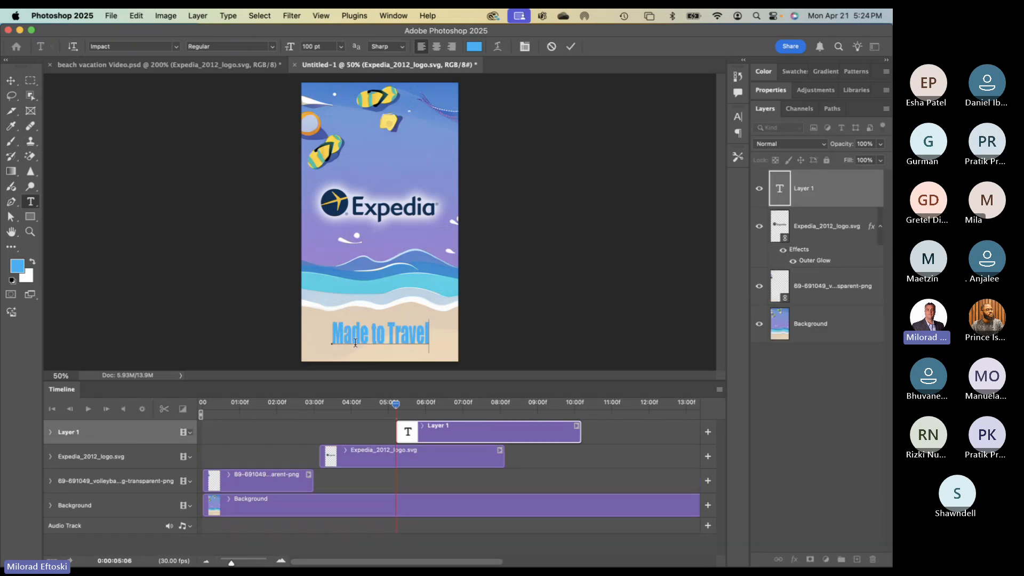
pyautogui.press('super+a')
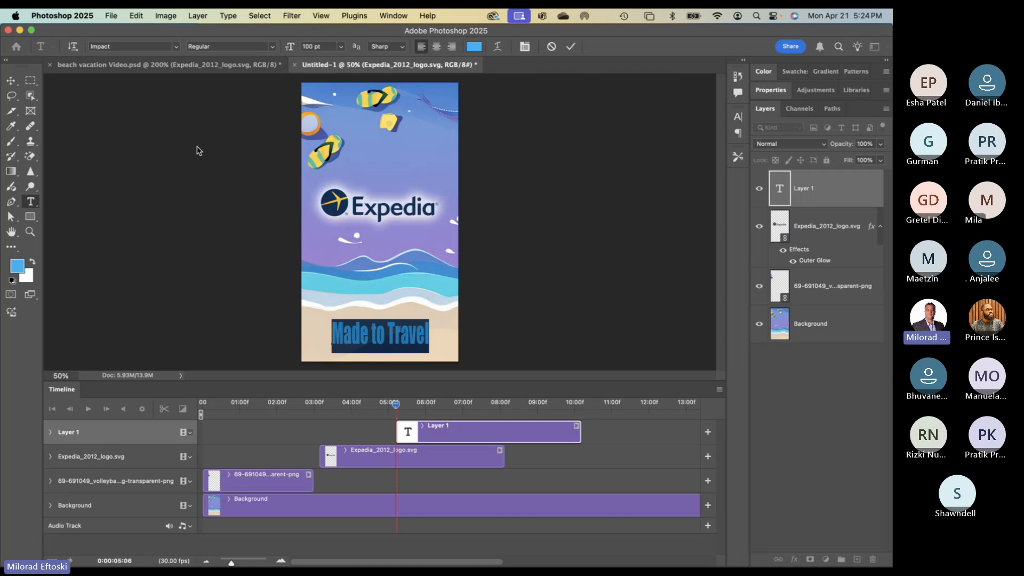
# - Change the text's font to Raleway Thin
pyautogui.click(175, 47)
pyautogui.write('Arial')
pyautogui.write('Raleway')
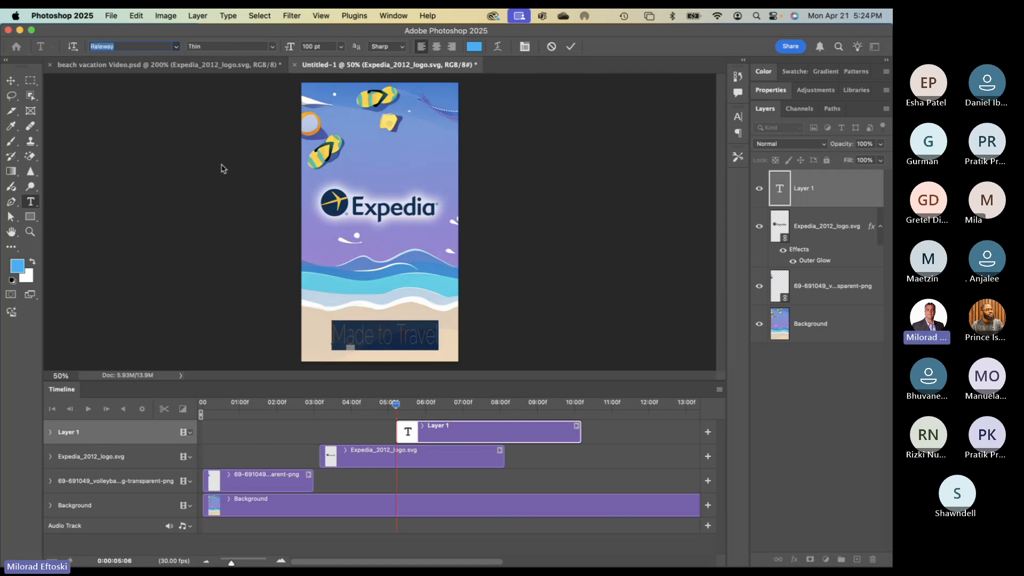
pyautogui.write('Poppins')
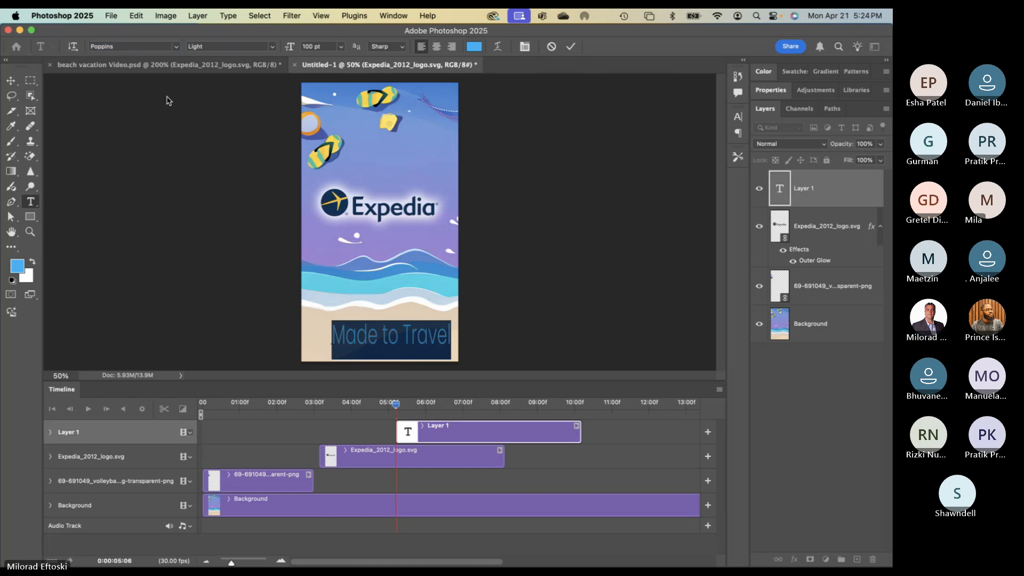
pyautogui.click(176, 46)
pyautogui.press('Down')
pyautogui.press('Down')
pyautogui.press('Down')
pyautogui.press('Down')
pyautogui.press('Return')
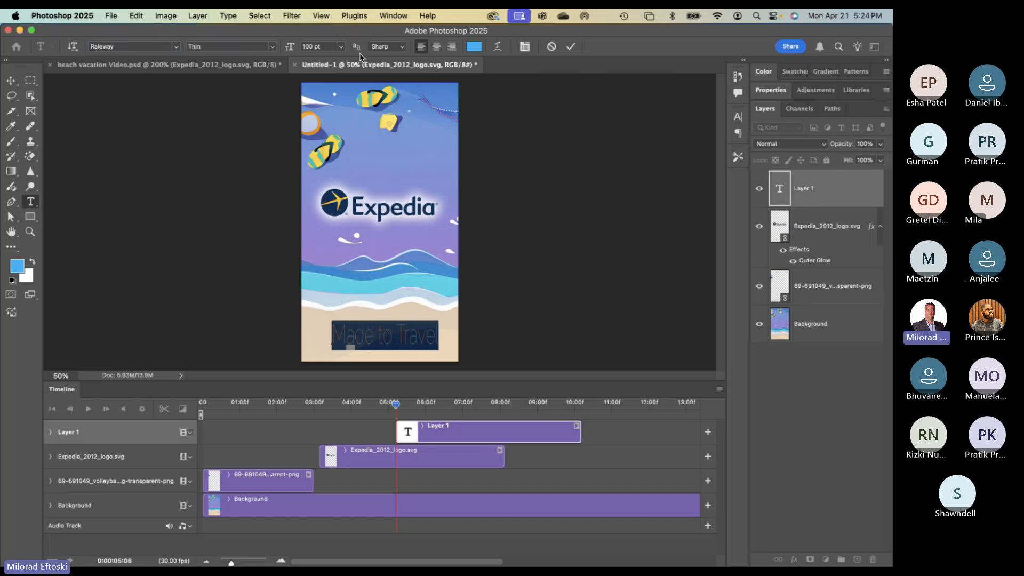
# - Widen the letter spacing of 'Made to Travel' and commit the text
pyautogui.click(393, 16)
pyautogui.moveTo(685, 179); pyautogui.dragTo(720, 182)
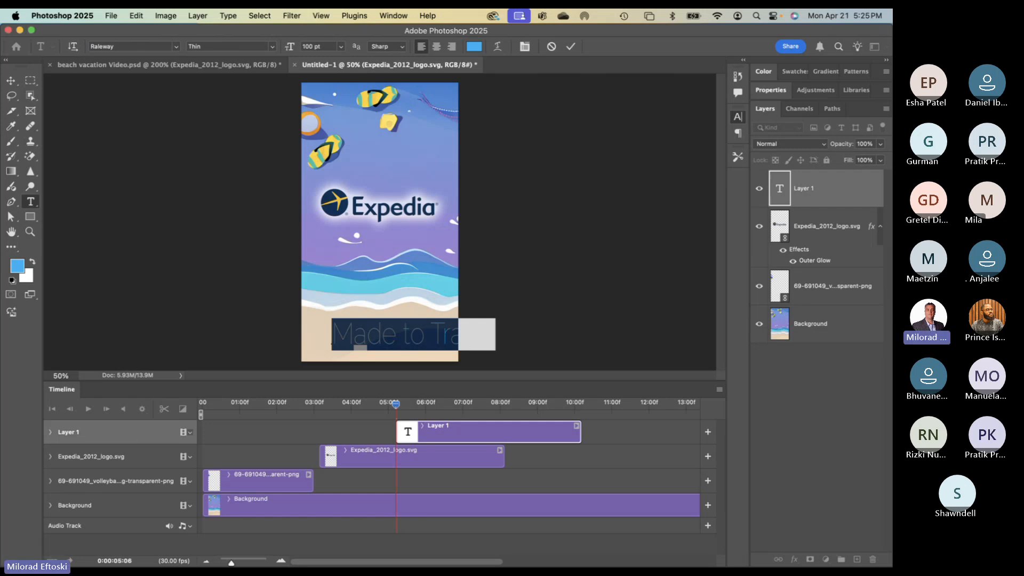
pyautogui.click(11, 80)
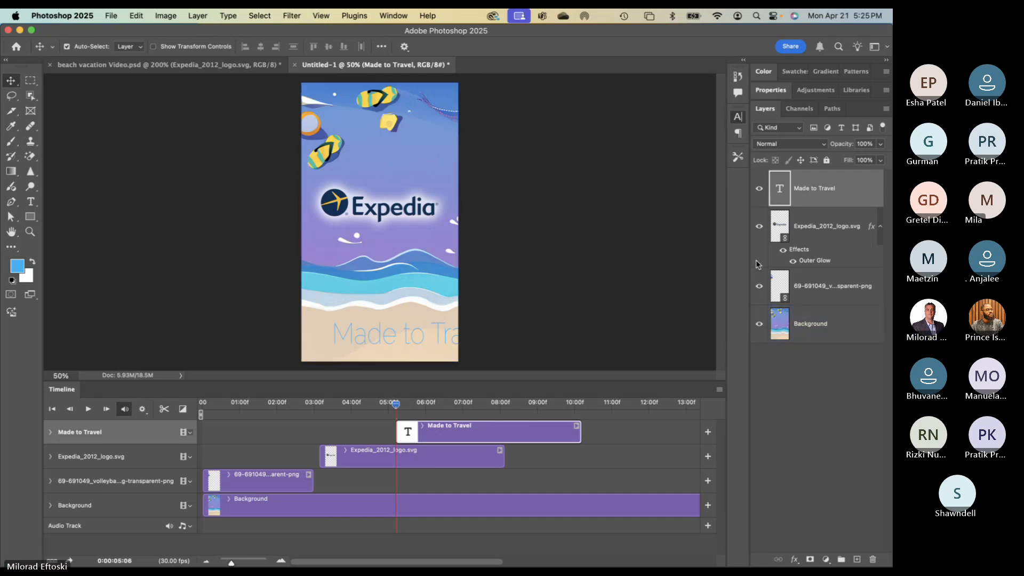
# - Scale the 'Made to Travel' text up to about 144%, then select all of it for editing
pyautogui.press('super+z')
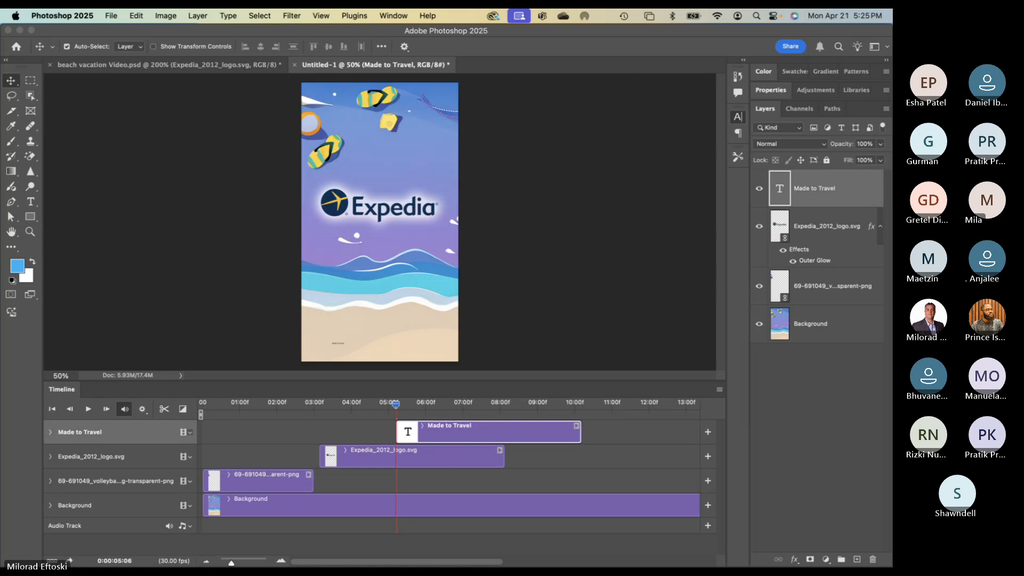
pyautogui.press('Return')
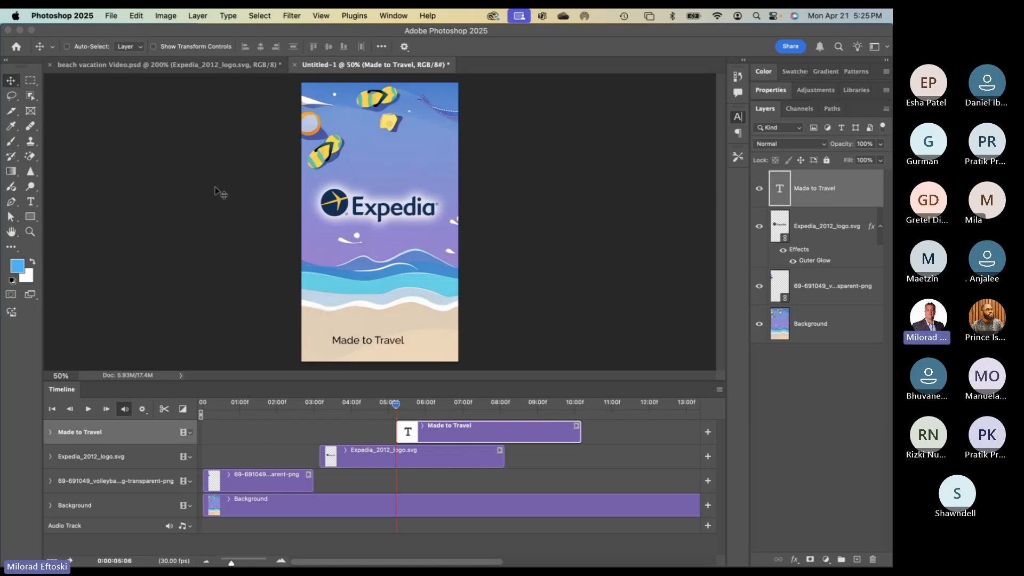
pyautogui.press('super+t')
pyautogui.moveTo(406, 334)
pyautogui.mouseDown()
pyautogui.moveTo(439, 320)
pyautogui.moveTo(396, 332)
pyautogui.moveTo(402, 340)
pyautogui.mouseUp()
pyautogui.press('Return')
pyautogui.click(433, 350)
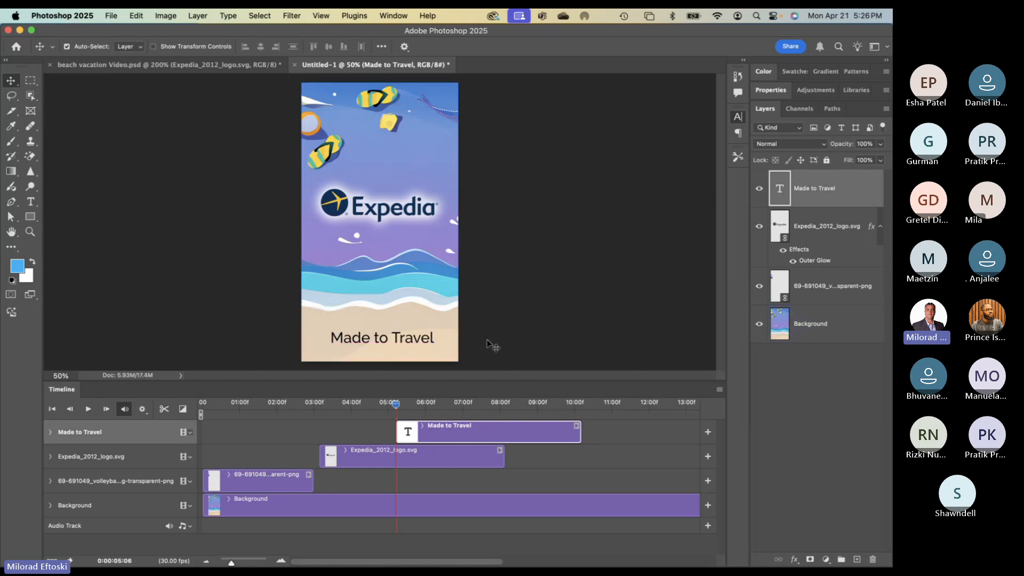
pyautogui.doubleClick(410, 341)
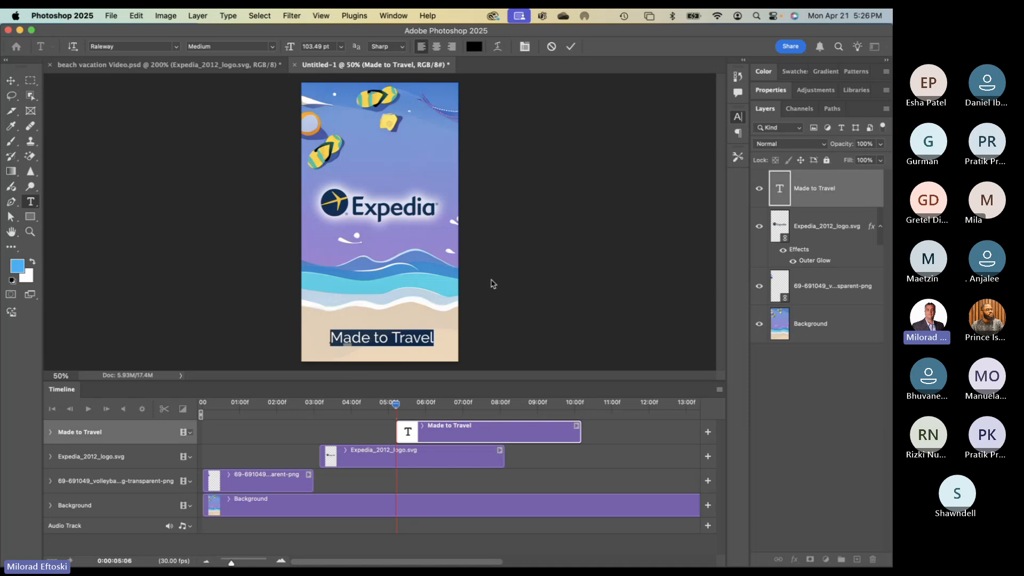
# - Colour the 'Made to Travel' text a dark navy purple-blue sampled from the image
pyautogui.click(473, 48)
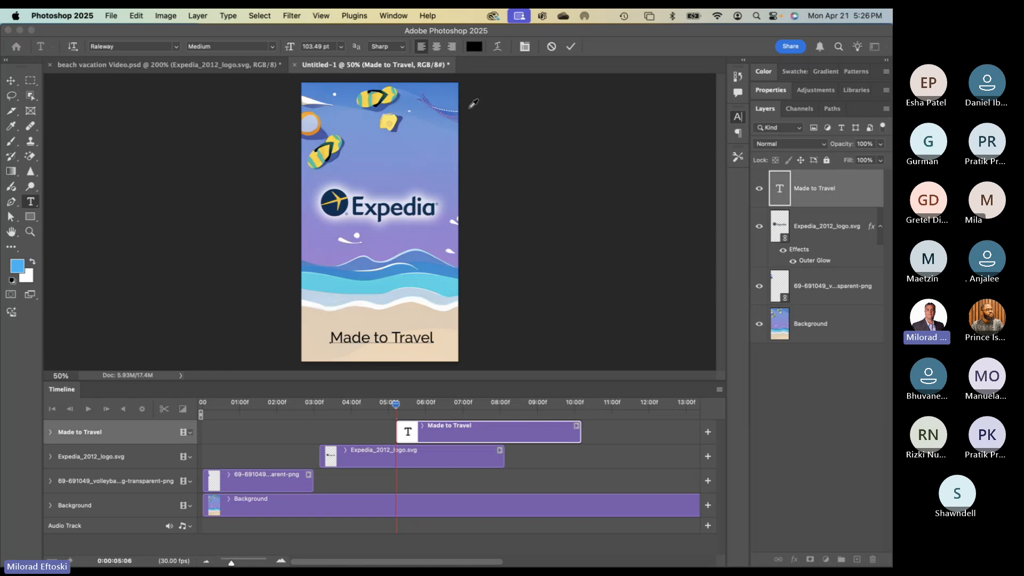
pyautogui.click(363, 262)
pyautogui.click(385, 235)
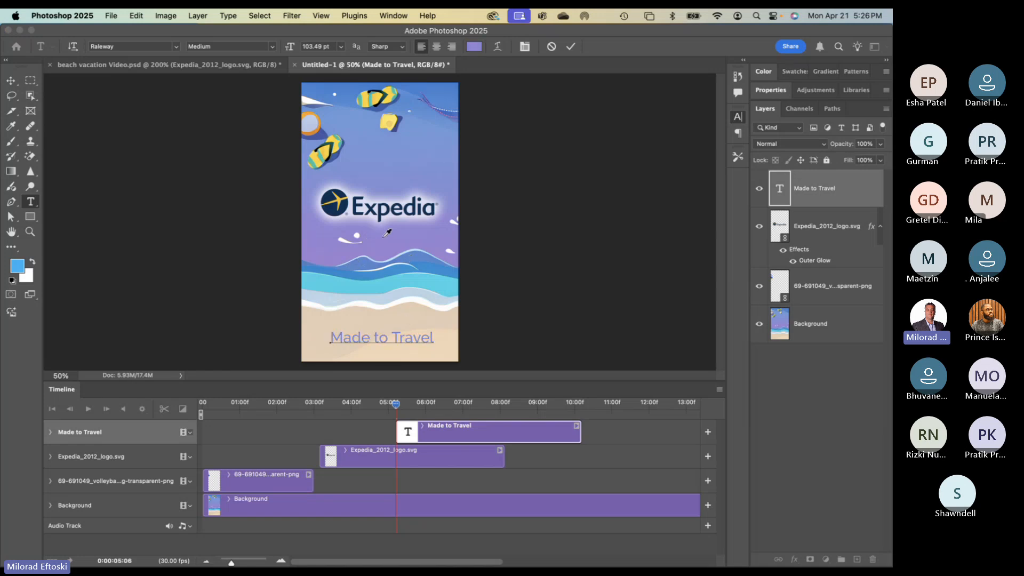
pyautogui.click(320, 248)
pyautogui.click(546, 327)
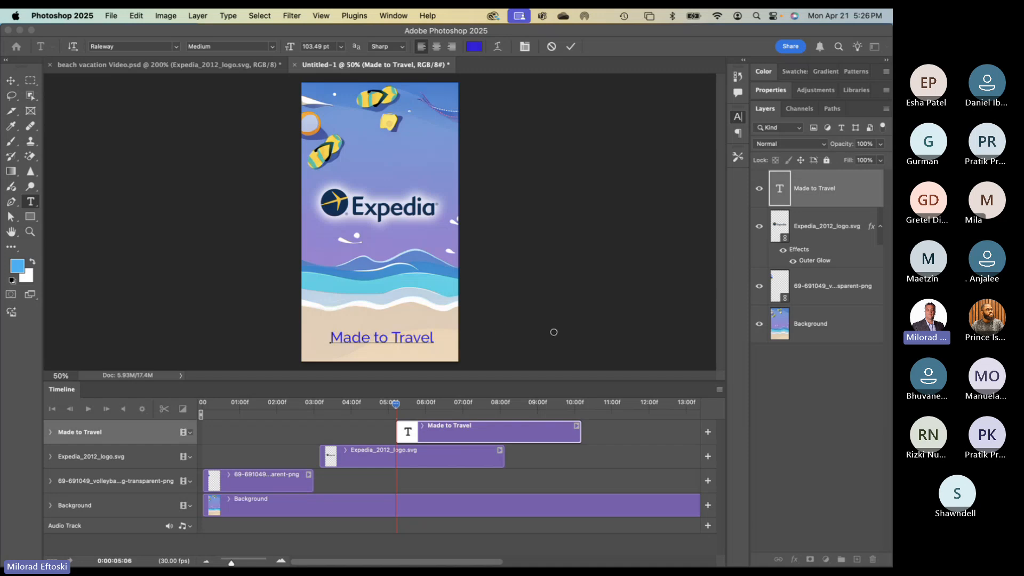
pyautogui.click(550, 380)
pyautogui.click(665, 301)
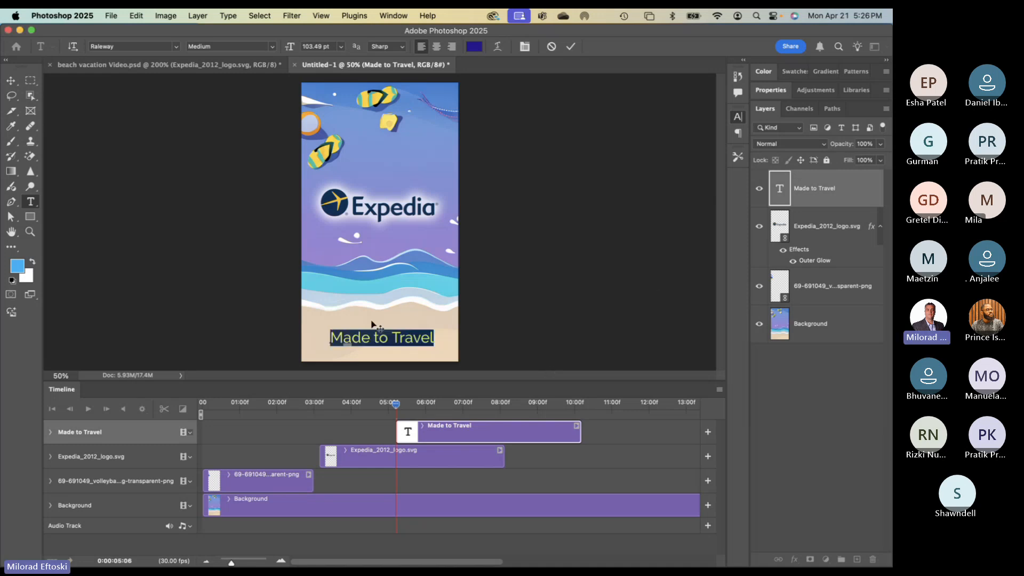
# - Shrink the text to 97.74 pt and centre it horizontally on the canvas
pyautogui.press('super+shift+comma')
pyautogui.press('super+shift+comma')
pyautogui.press('super+shift+comma')
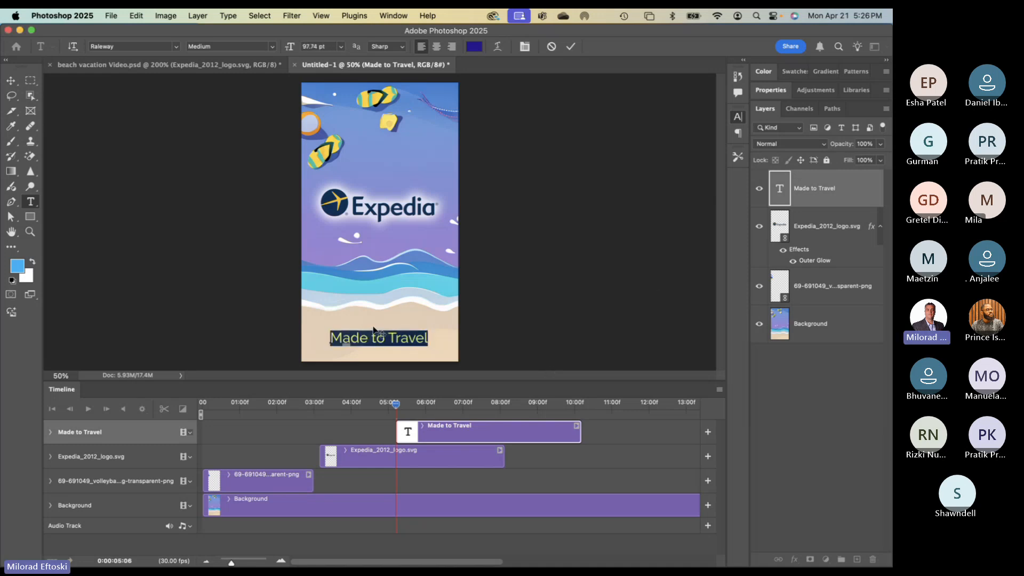
pyautogui.click(10, 82)
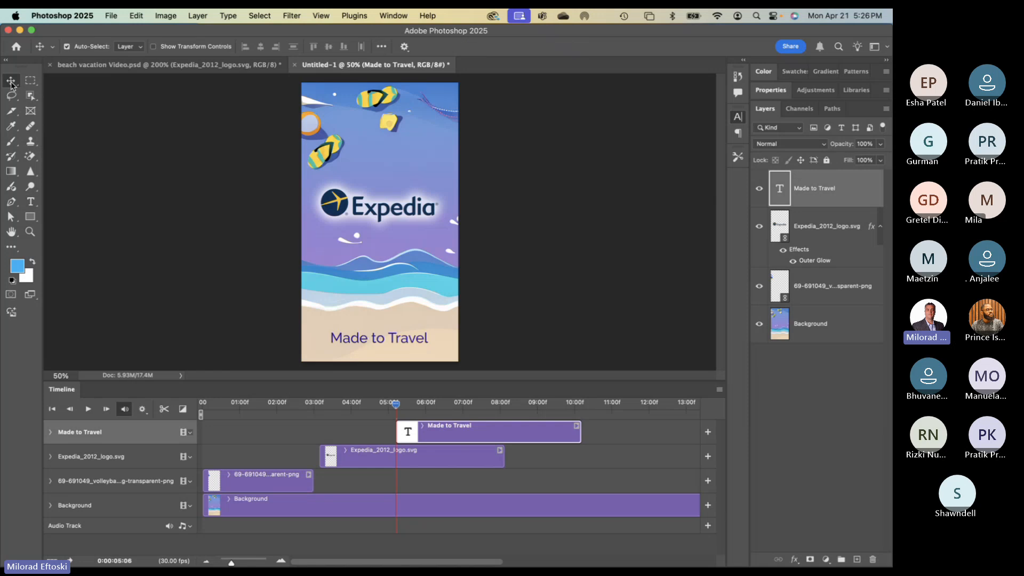
pyautogui.press('super+a')
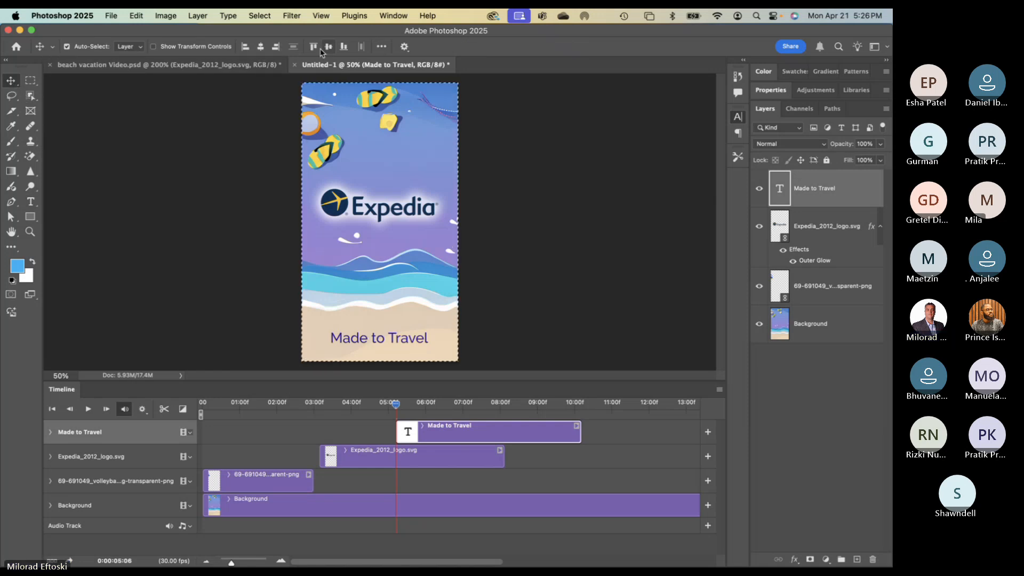
pyautogui.click(245, 47)
pyautogui.click(260, 47)
pyautogui.press('super+d')
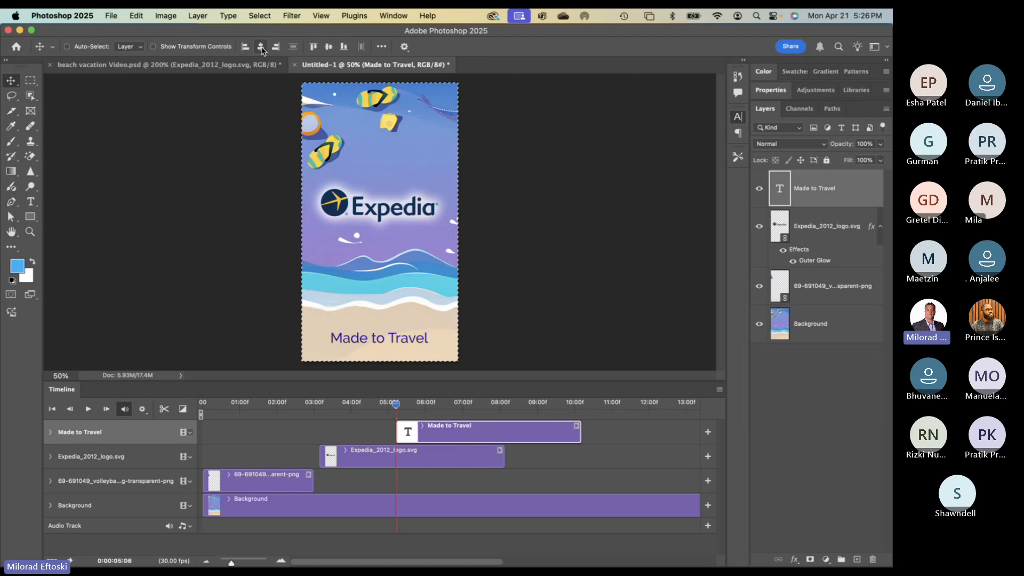
# - Try nudging the text right and down, undo it, and reselect the Background layer
pyautogui.click(342, 320)
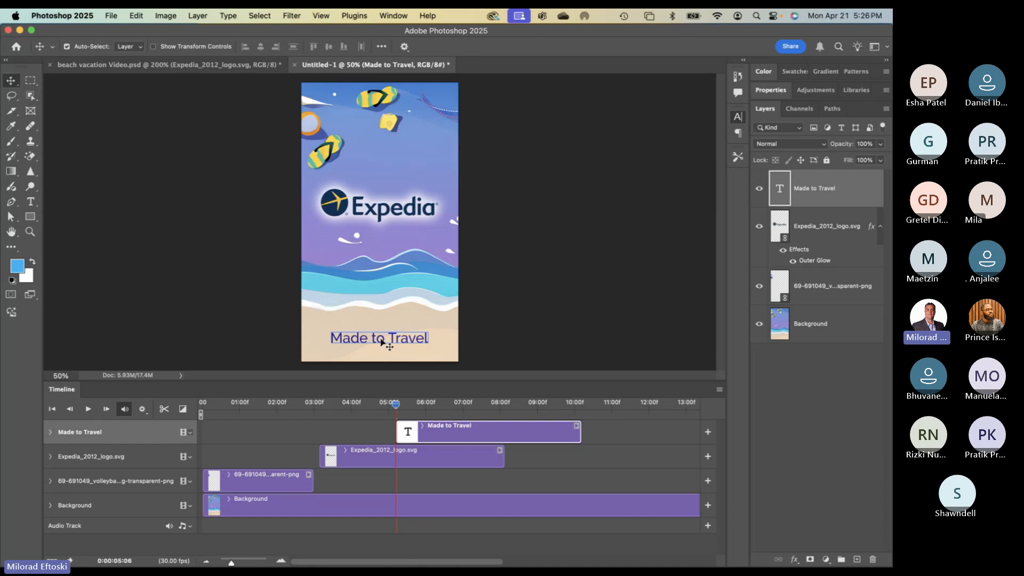
pyautogui.moveTo(364, 342); pyautogui.dragTo(367, 343)
pyautogui.press('super+z')
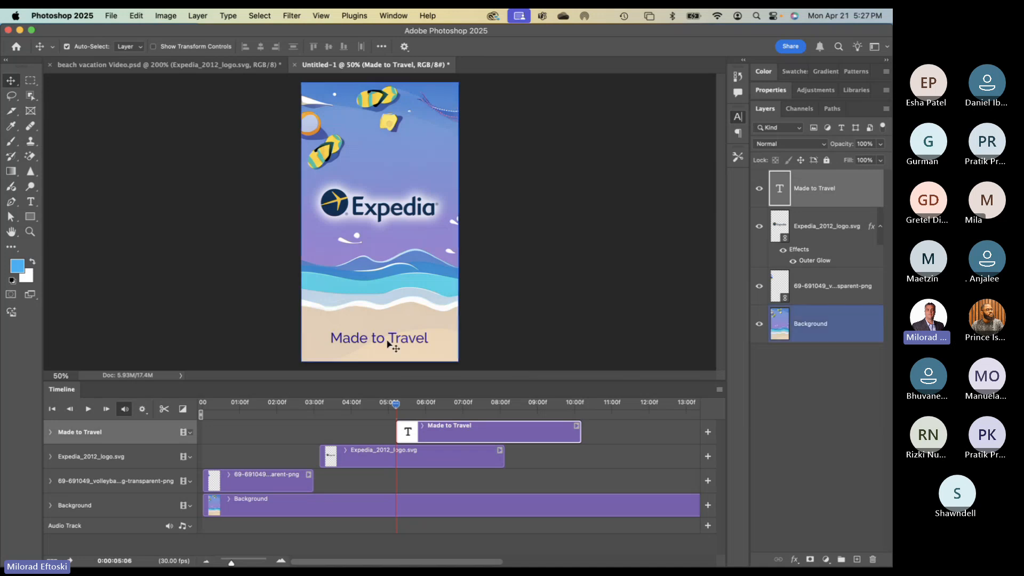
pyautogui.click(444, 345)
pyautogui.scroll(2, 380, 333)
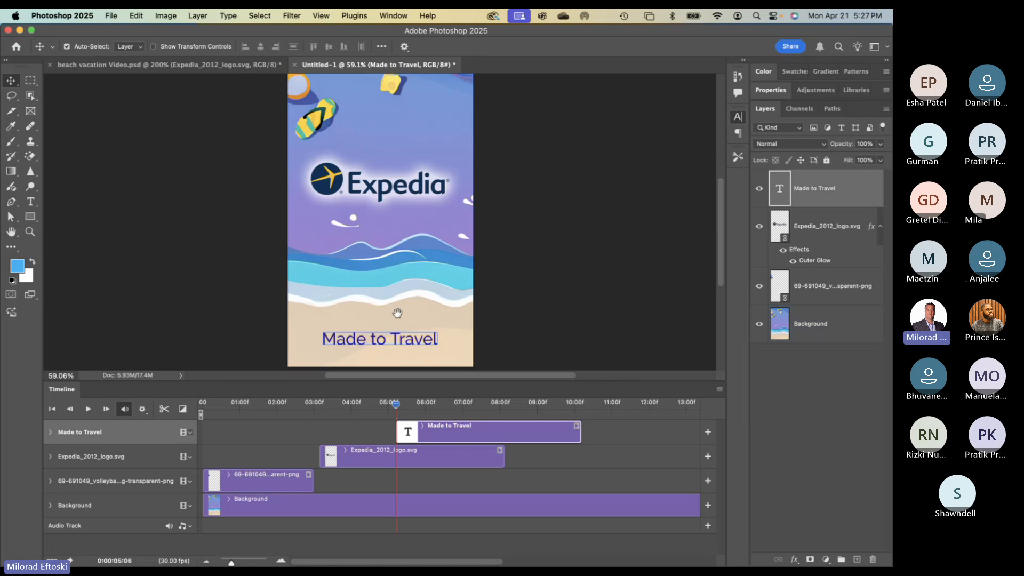
# - Sample the sand's beige as the foreground colour
pyautogui.scroll(-2, 397, 313)
pyautogui.click(367, 309)
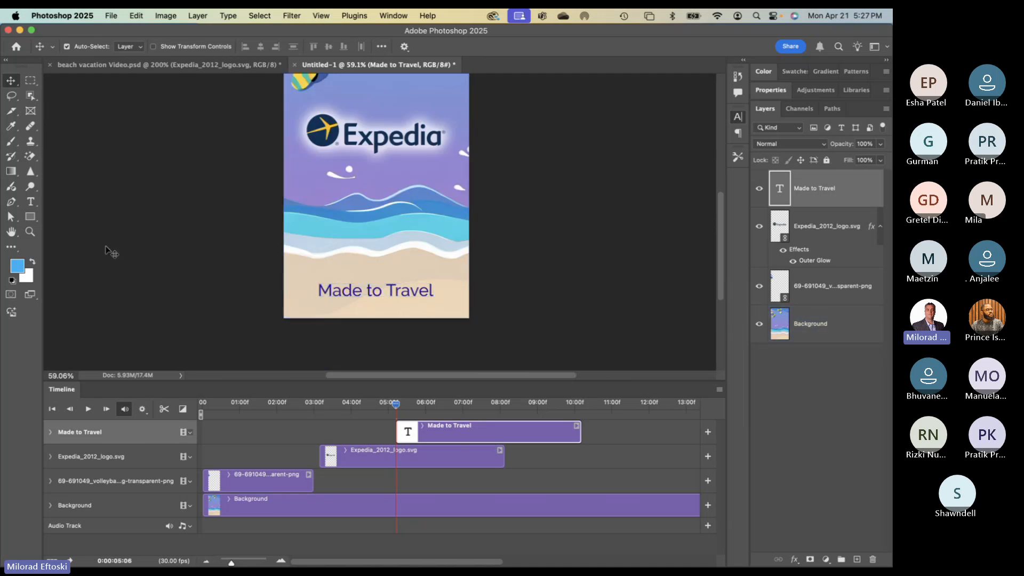
pyautogui.click(10, 126)
pyautogui.click(380, 306)
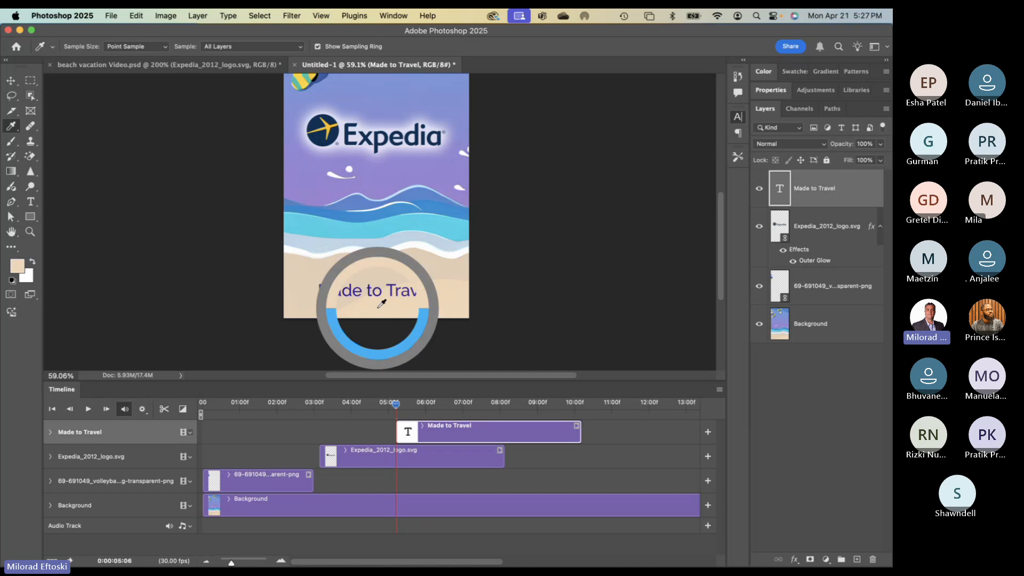
# - Rasterize the text layer via a beige Paint Bucket fill, undo the fill, then select Background
pyautogui.press('m')
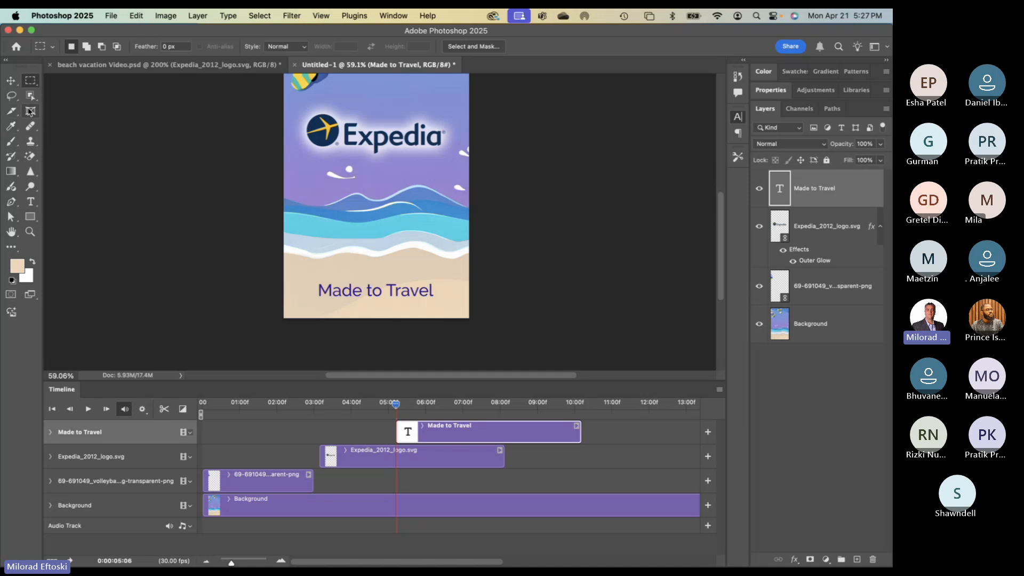
pyautogui.click(10, 174)
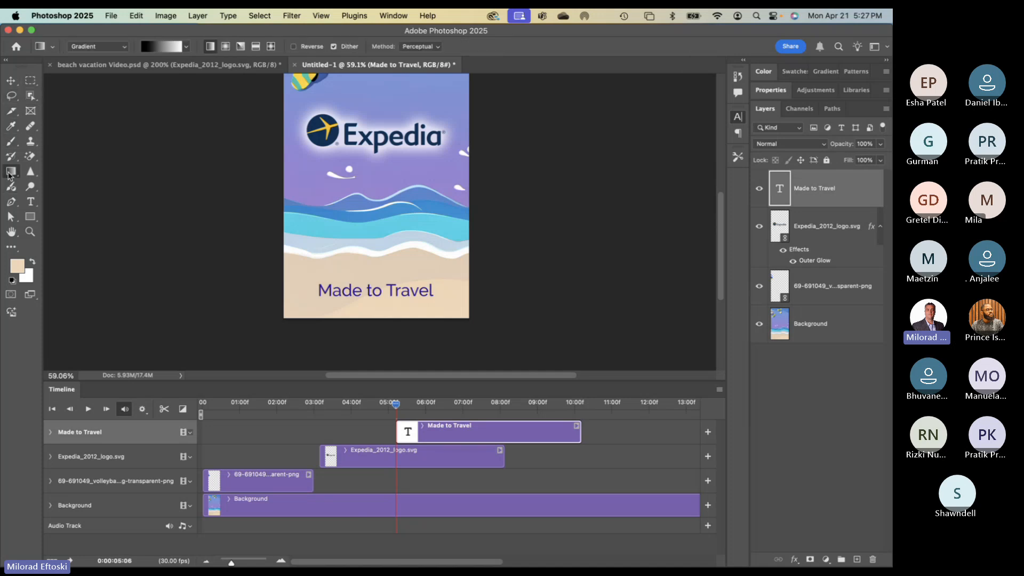
pyautogui.click(46, 183)
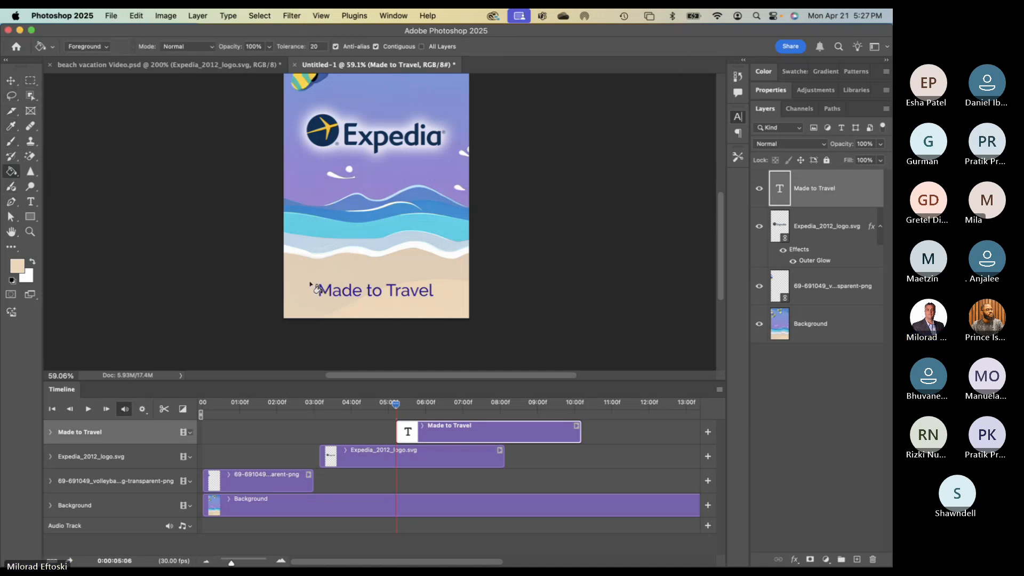
pyautogui.click(312, 284)
pyautogui.press('Return')
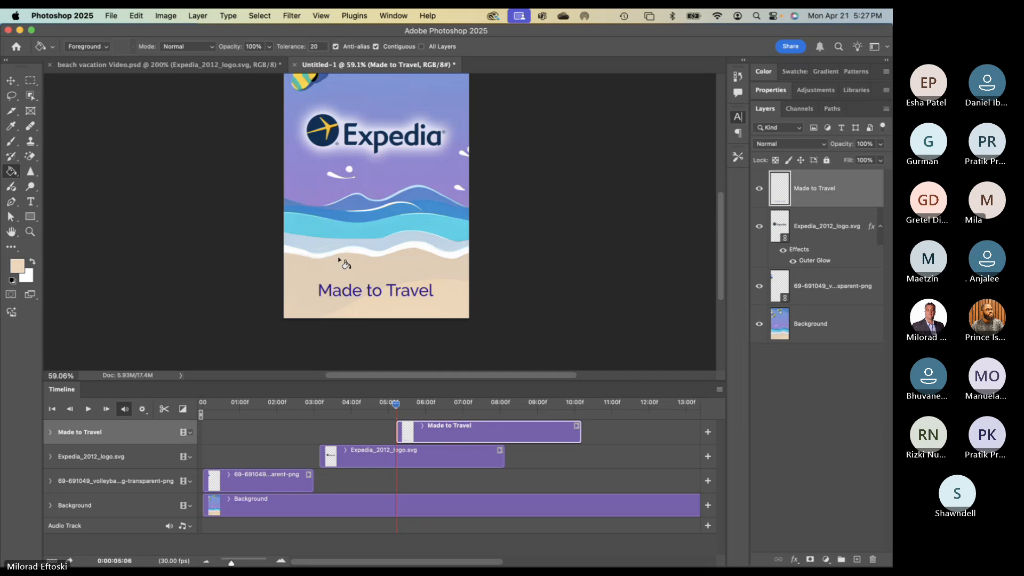
pyautogui.click(325, 275)
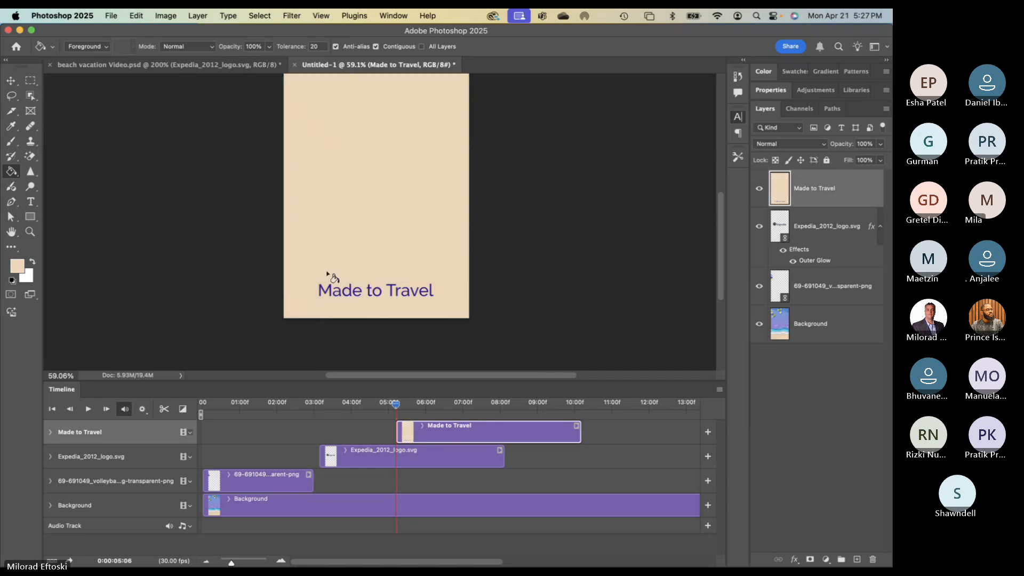
pyautogui.press('super+z')
pyautogui.click(816, 332)
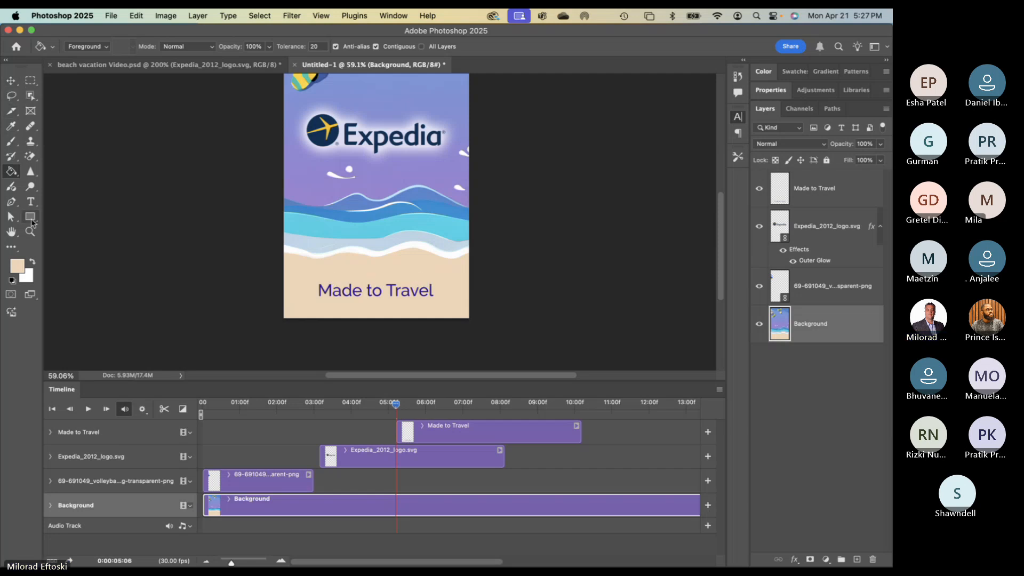
# - Draw a rectangle around 'Made to Travel' and move Rectangle 1 to the top of the stack
pyautogui.click(31, 218)
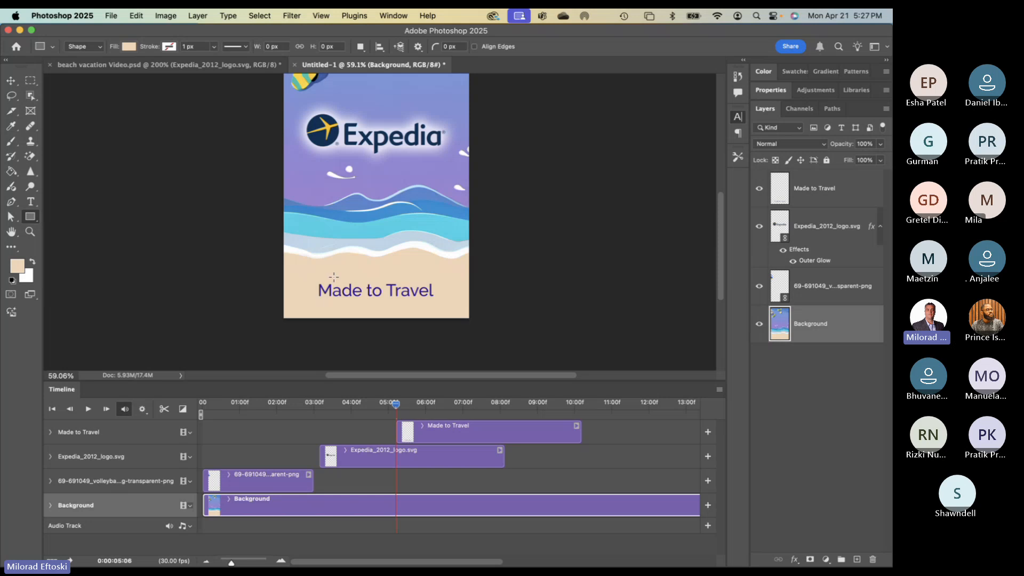
pyautogui.moveTo(333, 277); pyautogui.dragTo(440, 303)
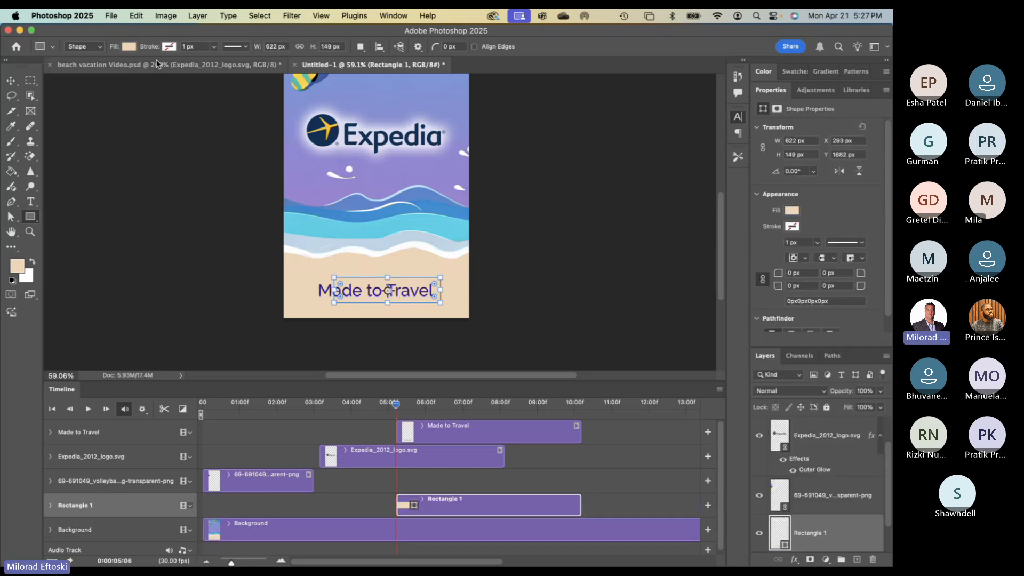
pyautogui.click(771, 92)
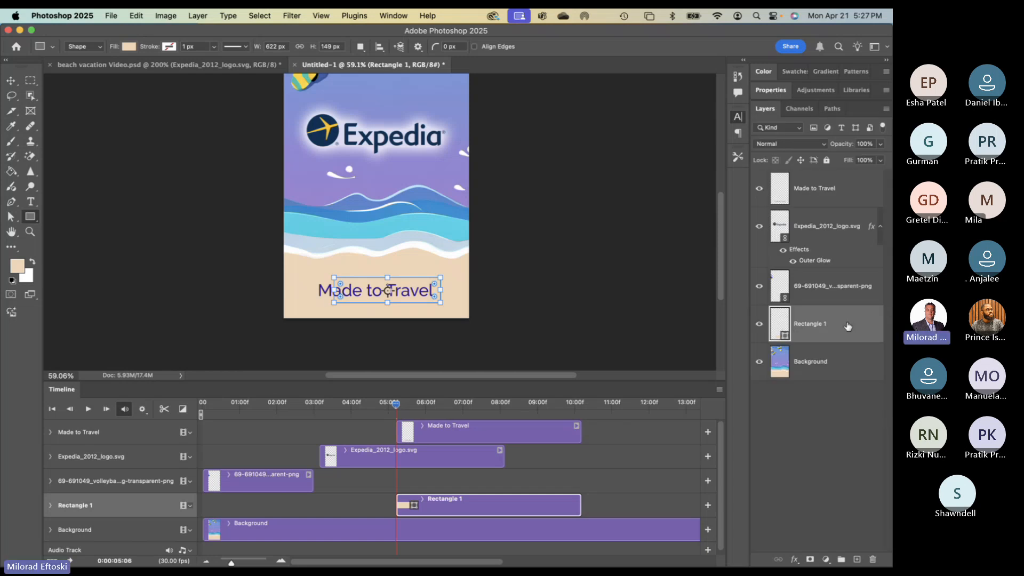
pyautogui.moveTo(848, 327); pyautogui.dragTo(849, 181)
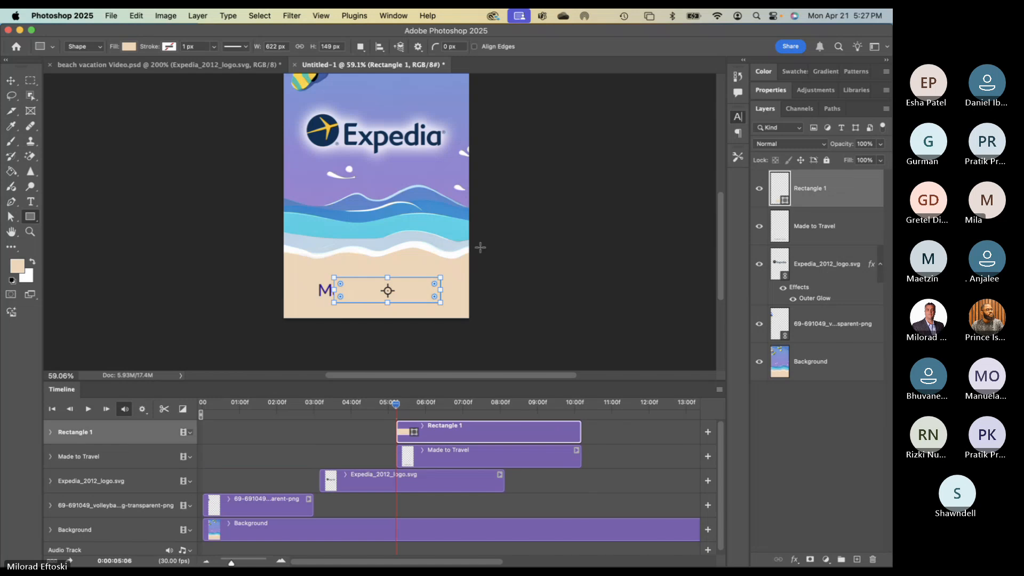
pyautogui.click(11, 80)
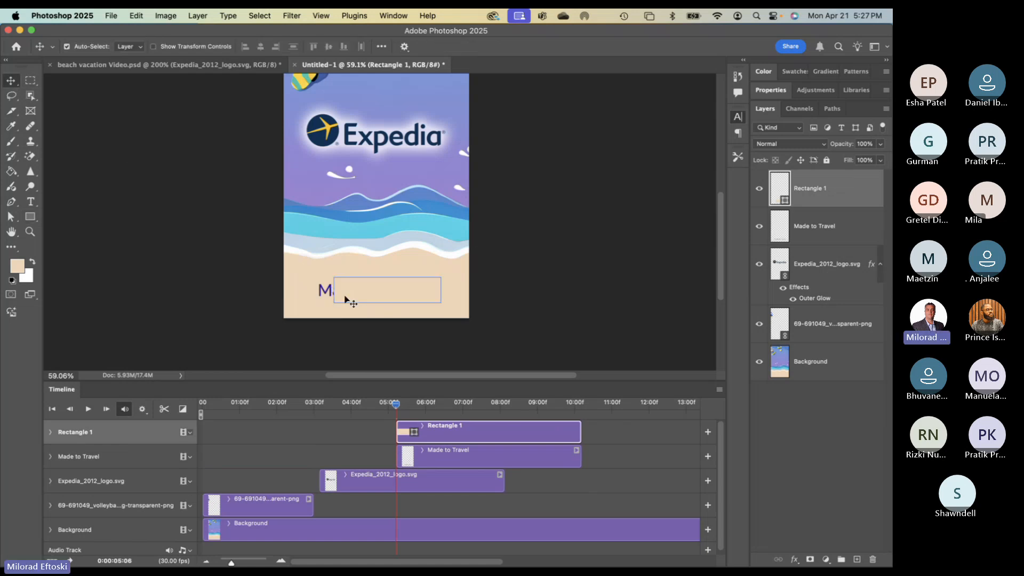
pyautogui.moveTo(350, 298)
pyautogui.mouseDown()
pyautogui.moveTo(453, 300)
pyautogui.moveTo(325, 293)
pyautogui.moveTo(389, 292)
pyautogui.moveTo(352, 293)
pyautogui.mouseUp()
# - Enlarge the rectangle over the text and colour it the cyan of the waves
pyautogui.press('super+t')
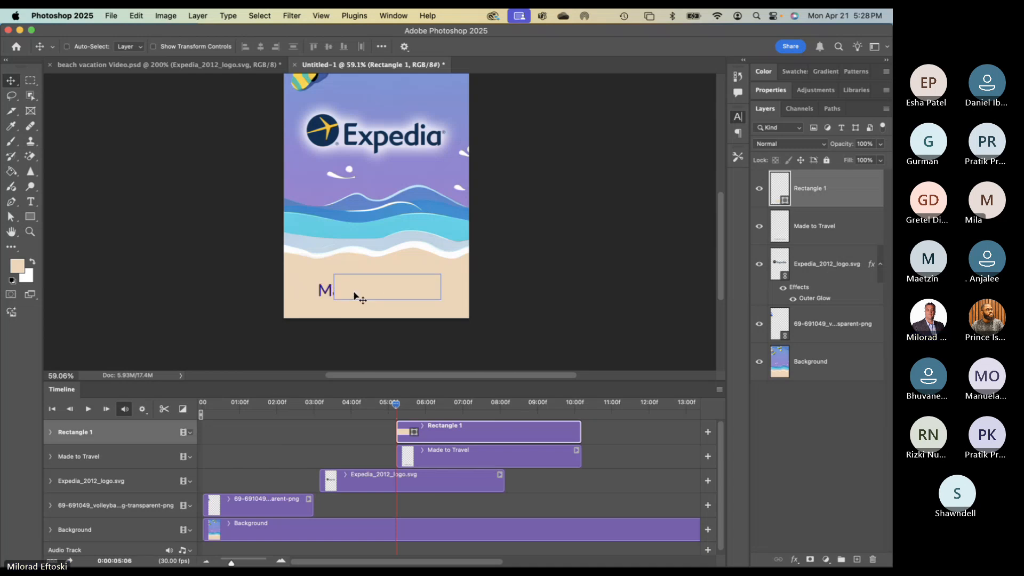
pyautogui.moveTo(440, 302); pyautogui.dragTo(464, 309)
pyautogui.press('Return')
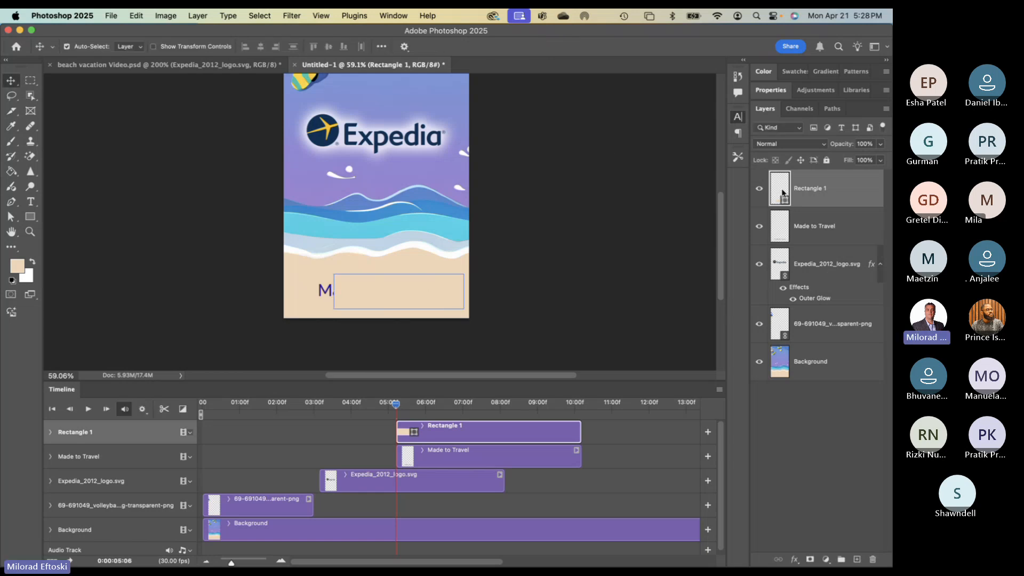
pyautogui.press('i')
pyautogui.click(444, 168)
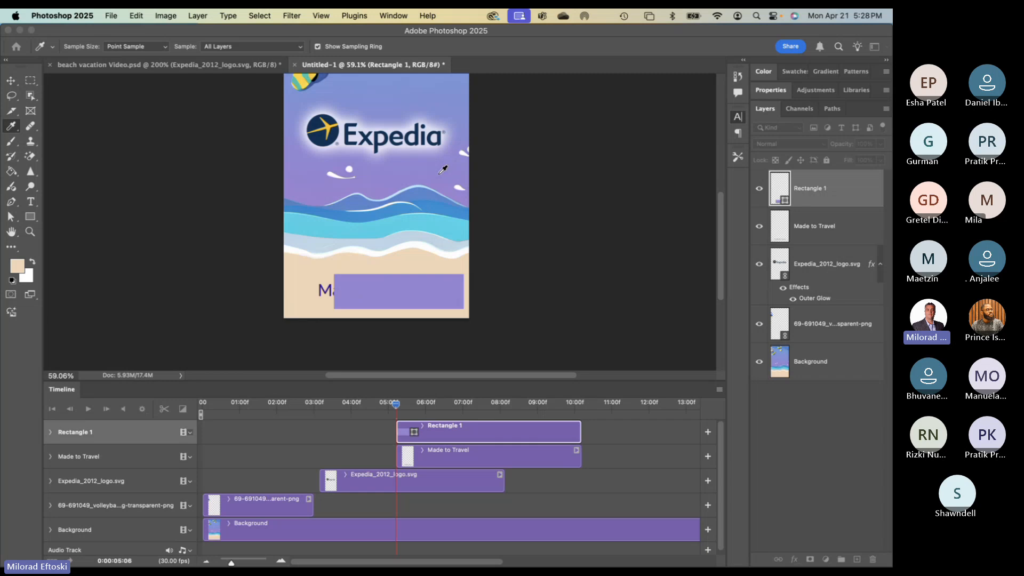
pyautogui.click(409, 225)
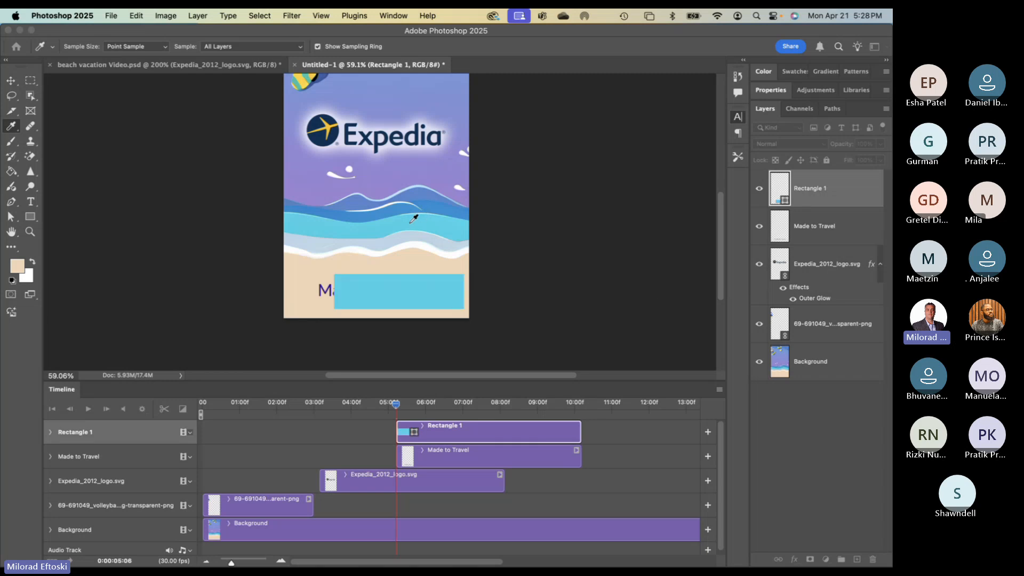
# - Reposition the cyan rectangle over the 'Made to Travel' text
pyautogui.press('v')
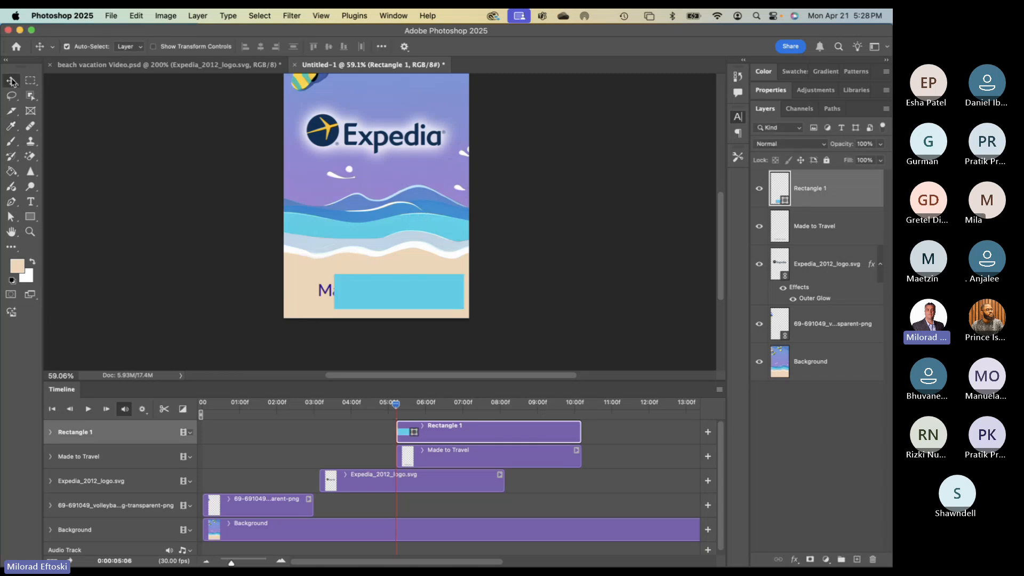
pyautogui.moveTo(377, 286)
pyautogui.mouseDown()
pyautogui.moveTo(357, 289)
pyautogui.moveTo(486, 290)
pyautogui.moveTo(360, 289)
pyautogui.mouseUp()
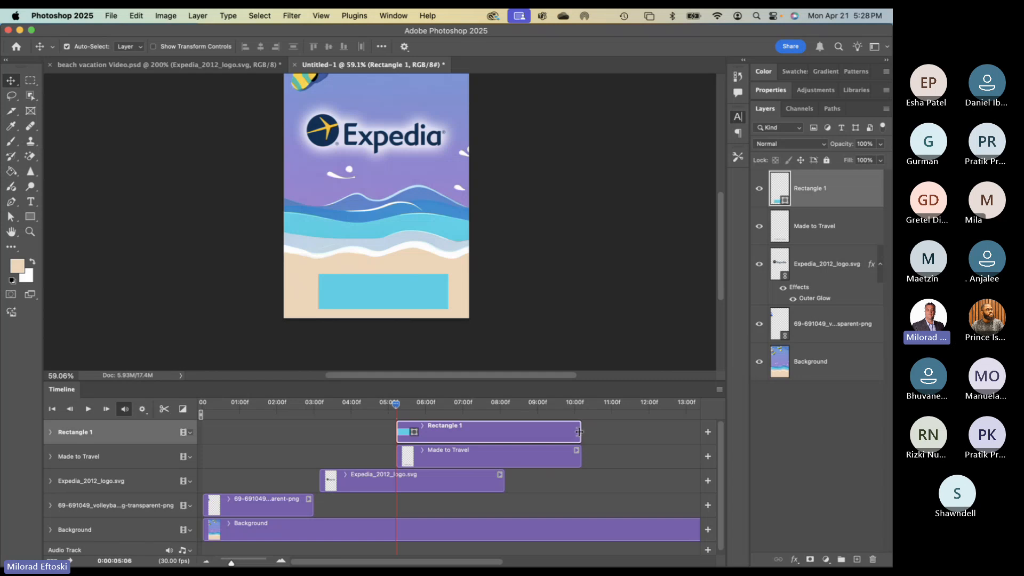
pyautogui.scroll(-1, 615, 457)
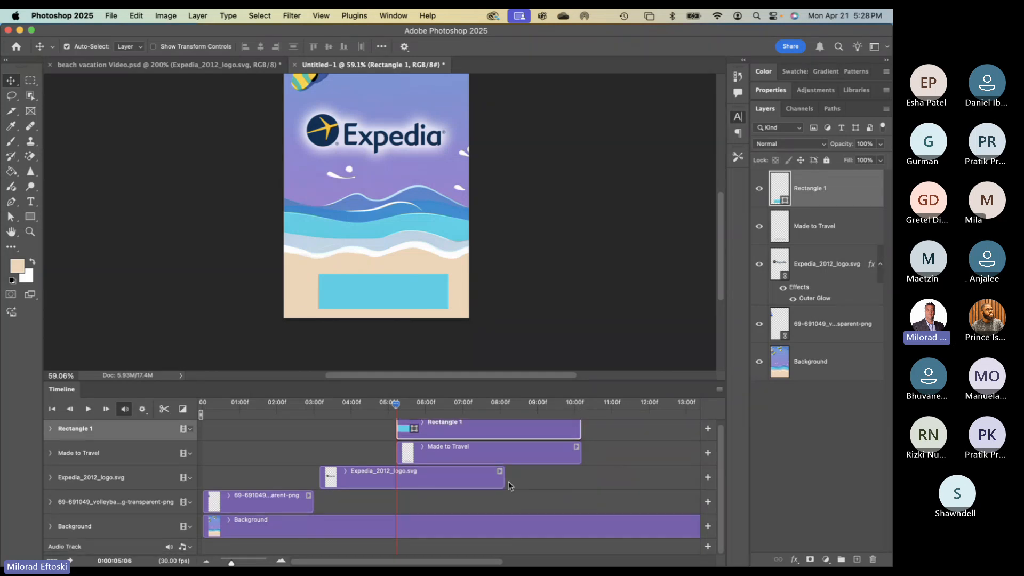
# - Shorten the Background clip to end with the others, zooming the timeline to 00–10:00f
pyautogui.moveTo(229, 560)
pyautogui.mouseDown()
pyautogui.moveTo(239, 561)
pyautogui.moveTo(228, 561)
pyautogui.mouseUp()
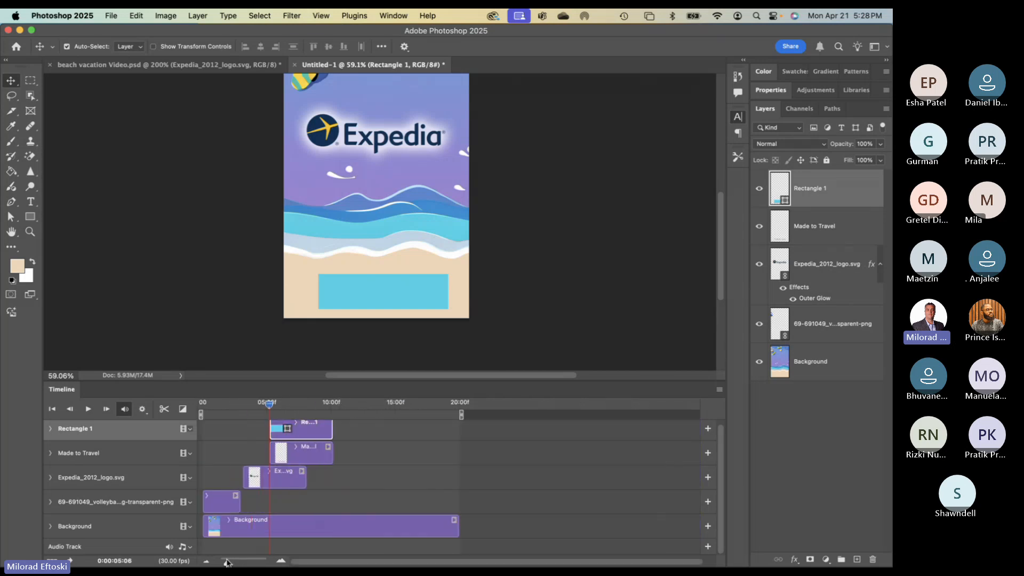
pyautogui.moveTo(458, 527); pyautogui.dragTo(337, 517)
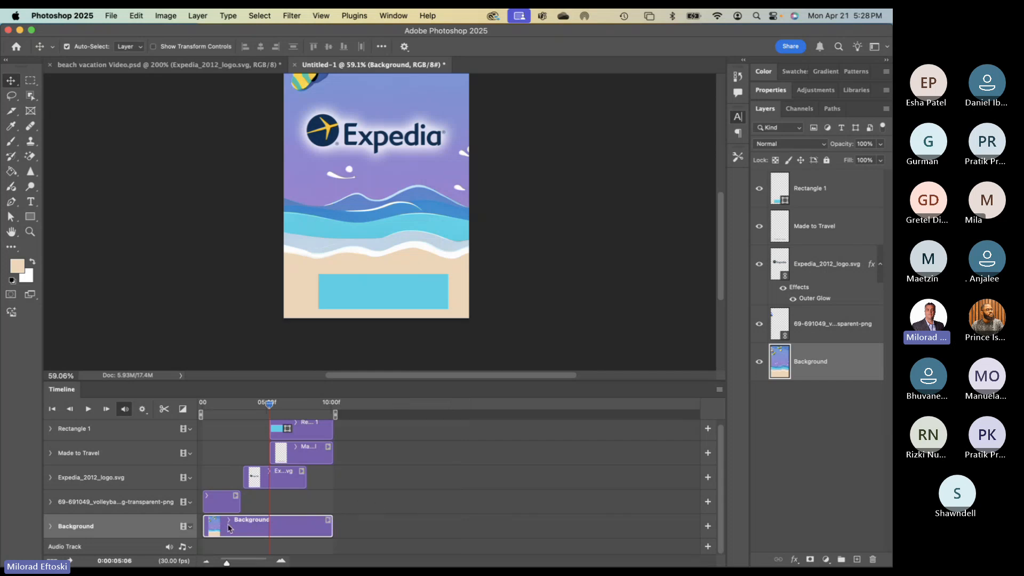
pyautogui.moveTo(227, 563); pyautogui.dragTo(233, 564)
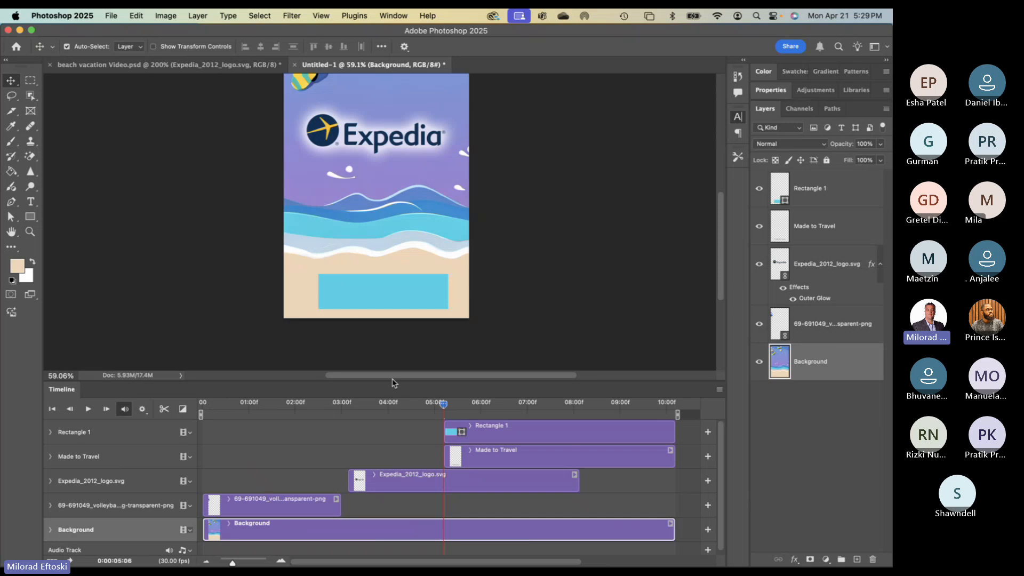
pyautogui.moveTo(391, 379); pyautogui.dragTo(392, 355)
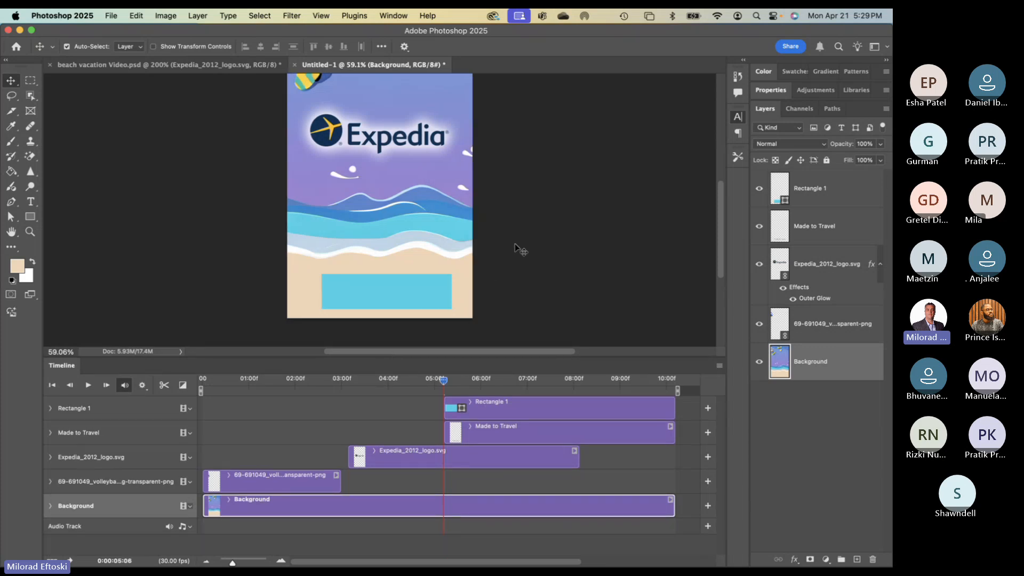
pyautogui.moveTo(512, 235)
pyautogui.mouseDown()
pyautogui.moveTo(507, 274)
pyautogui.moveTo(497, 245)
pyautogui.moveTo(502, 251)
pyautogui.mouseUp()
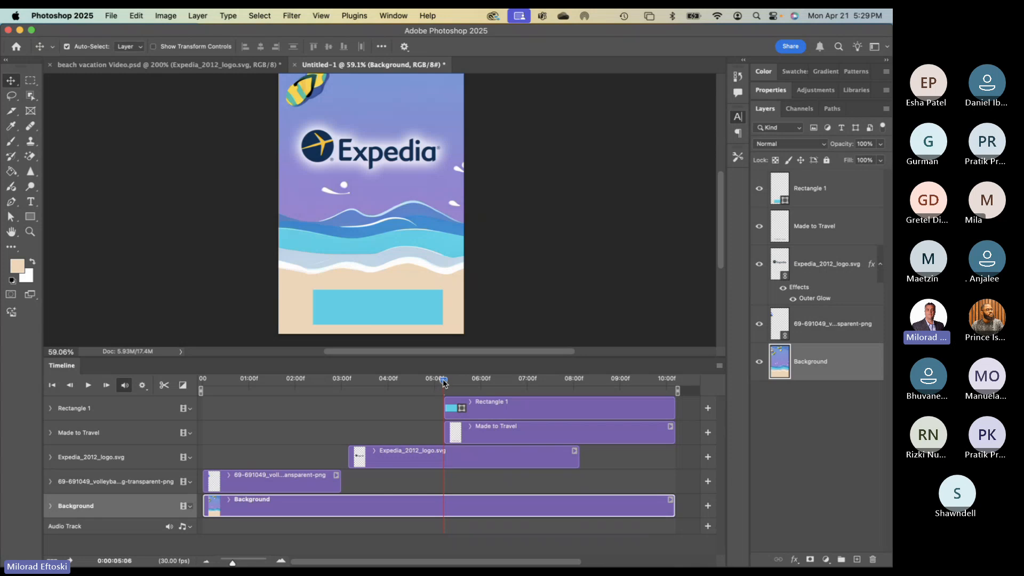
pyautogui.moveTo(444, 381); pyautogui.dragTo(488, 384)
# - Toggle Rectangle 1's visibility to check the text, then expand its Timeline properties
pyautogui.click(400, 296)
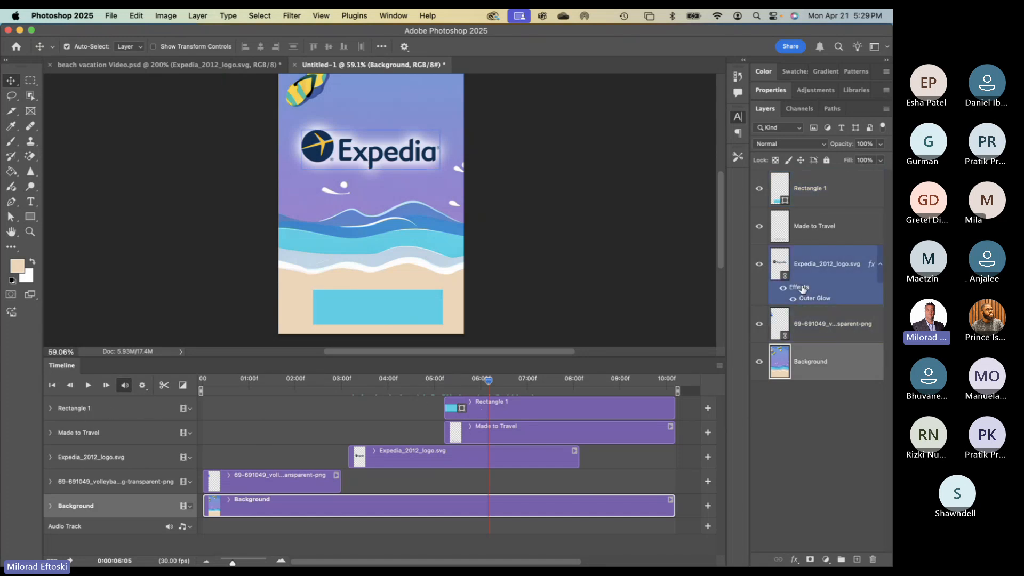
pyautogui.click(758, 191)
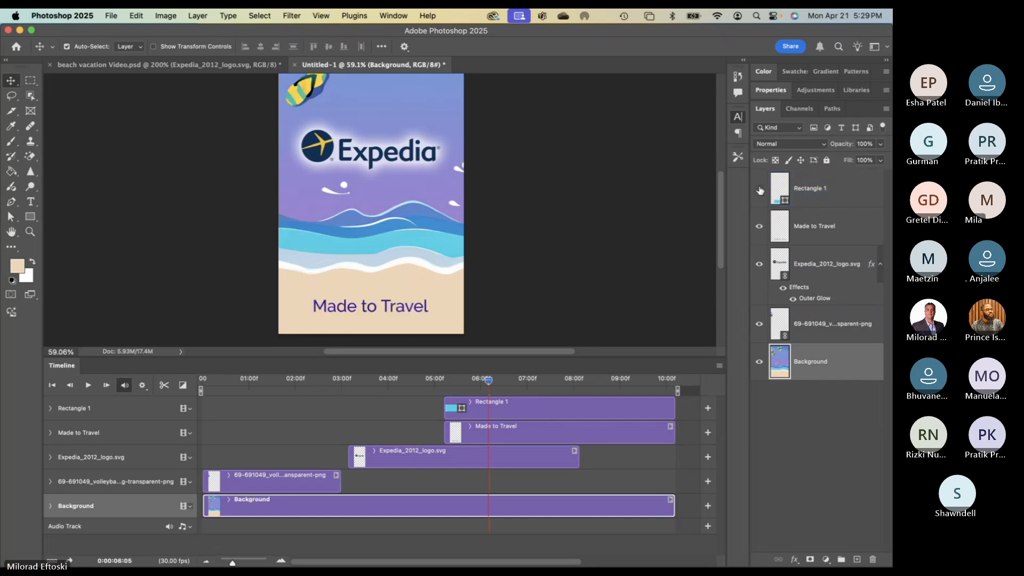
pyautogui.click(758, 190)
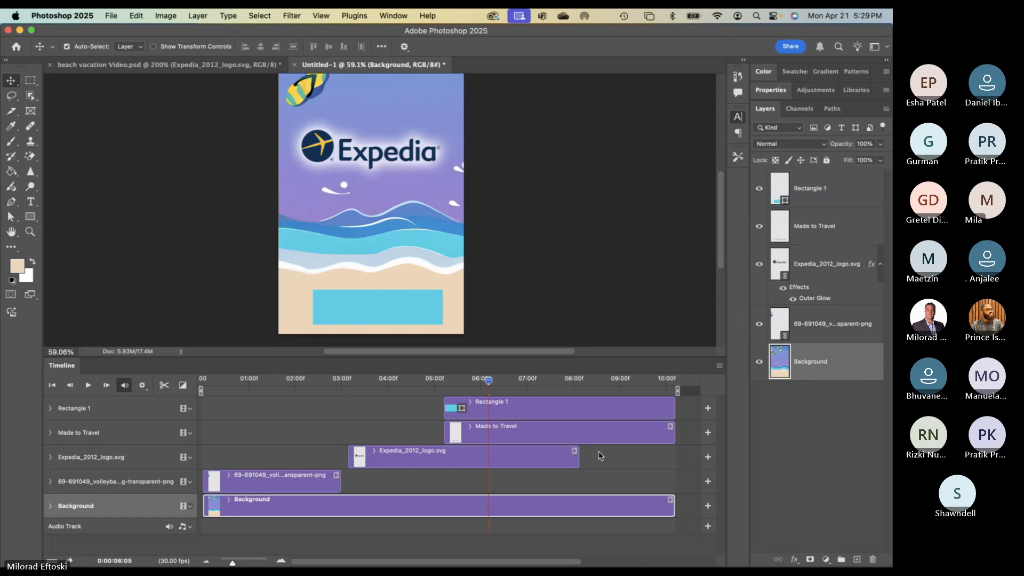
pyautogui.click(51, 409)
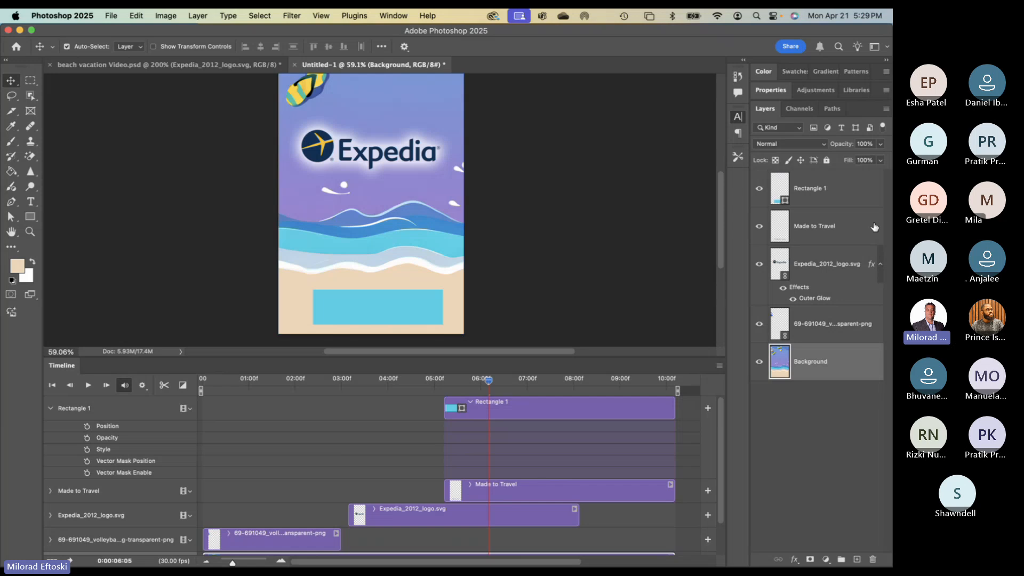
# - Keyframe Rectangle 1's Position and Vector Mask Position, sliding it right at 08:06
pyautogui.click(825, 182)
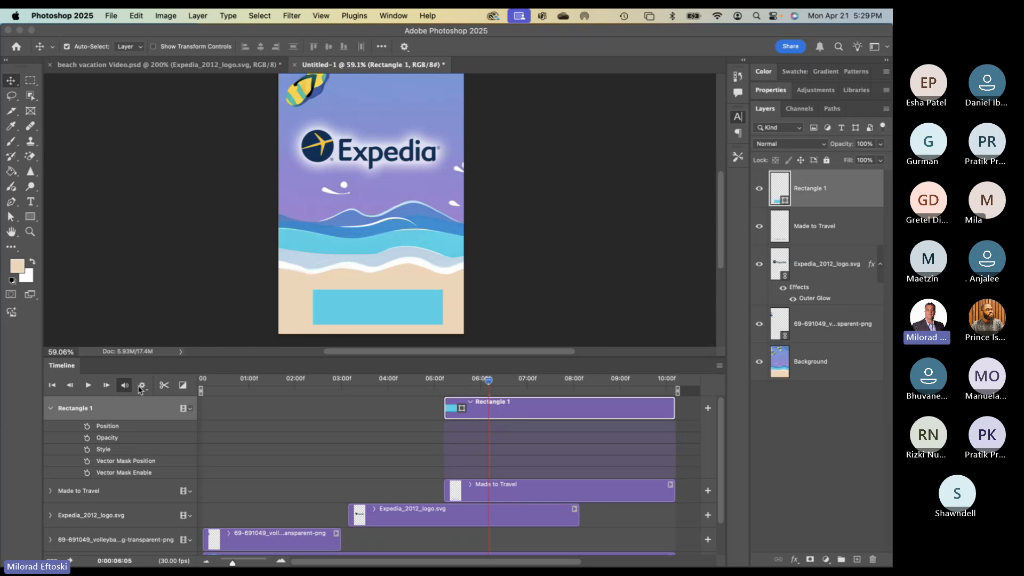
pyautogui.click(412, 236)
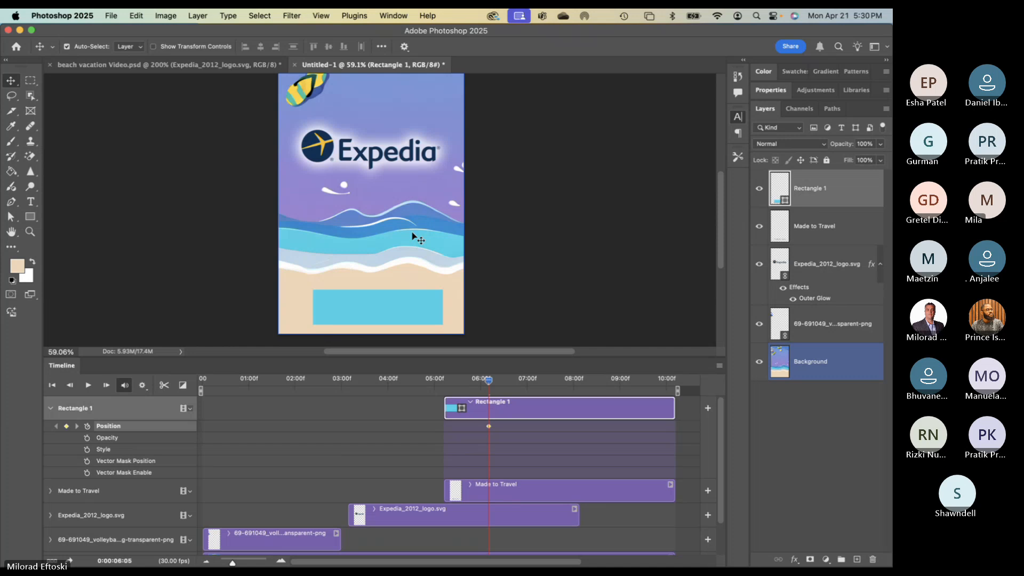
pyautogui.click(88, 462)
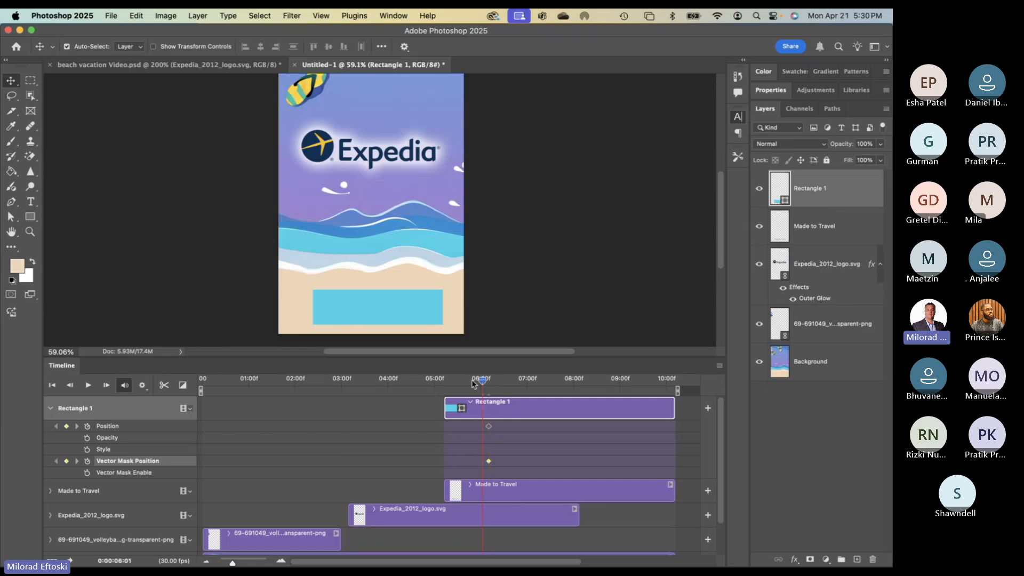
pyautogui.moveTo(488, 385); pyautogui.dragTo(583, 384)
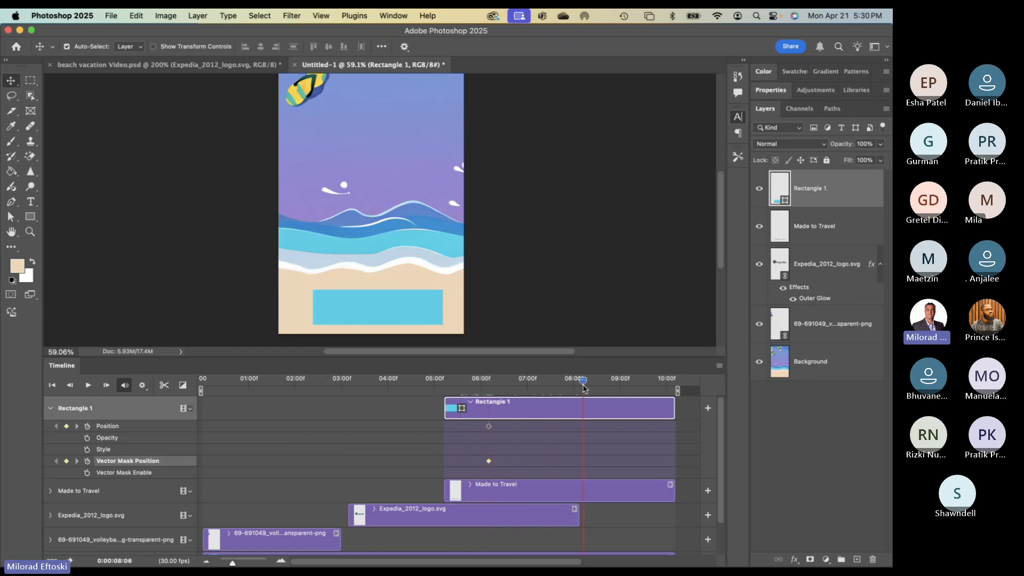
pyautogui.click(66, 461)
pyautogui.moveTo(344, 315); pyautogui.dragTo(434, 315)
pyautogui.moveTo(579, 383); pyautogui.dragTo(513, 380)
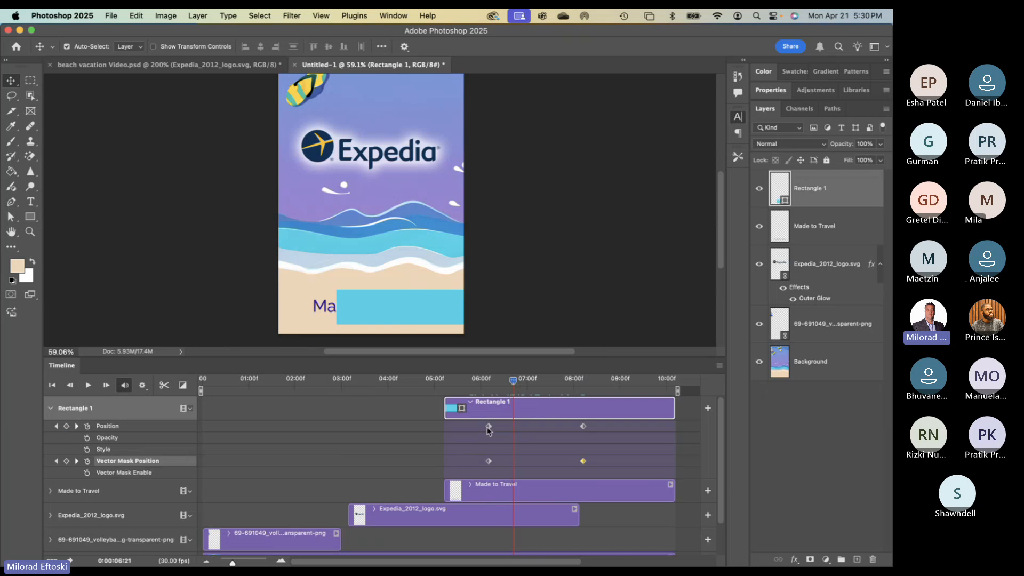
# - Remove both Vector Mask Position keyframes
pyautogui.rightClick(584, 464)
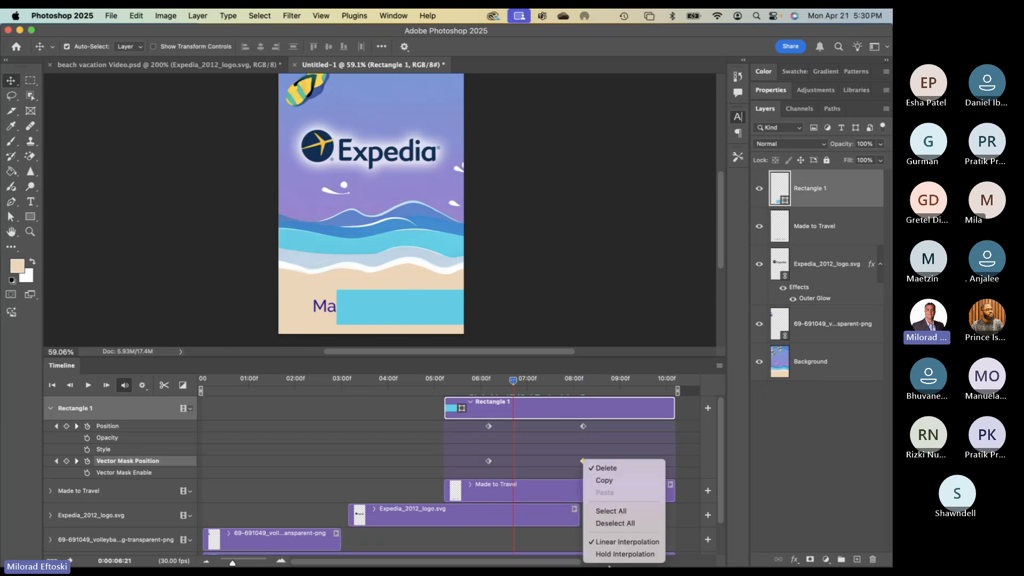
pyautogui.click(553, 452)
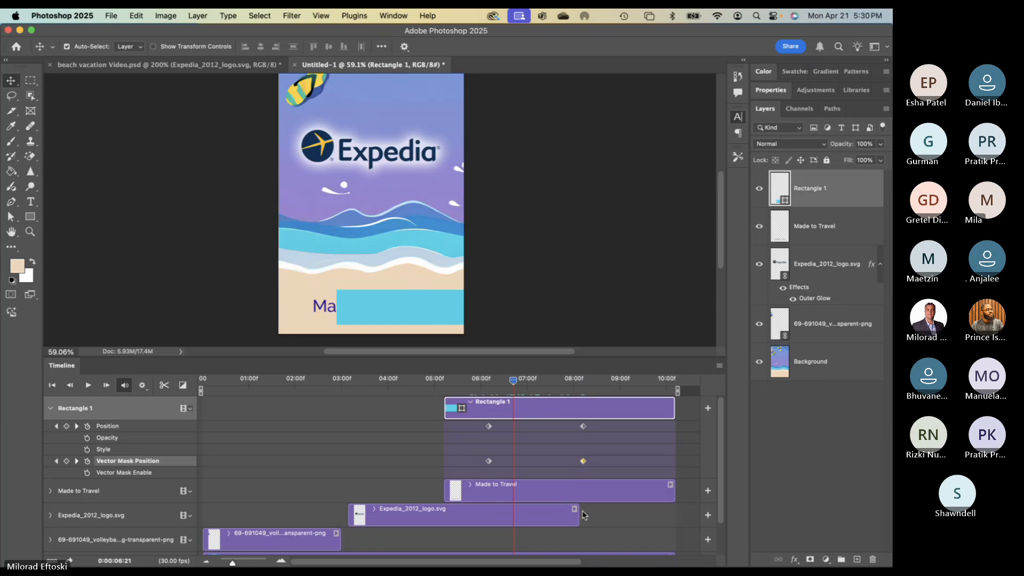
pyautogui.moveTo(583, 461); pyautogui.dragTo(575, 462)
pyautogui.press('Delete')
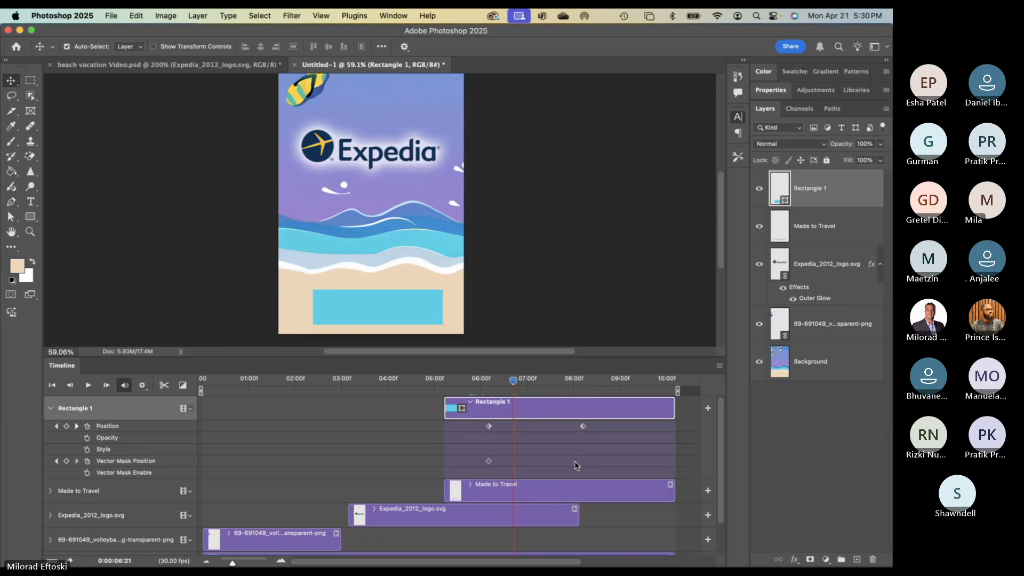
pyautogui.click(489, 462)
pyautogui.press('Delete')
# - Try moving the rectangle at a later Position keyframe, then delete all Position keyframes
pyautogui.click(489, 426)
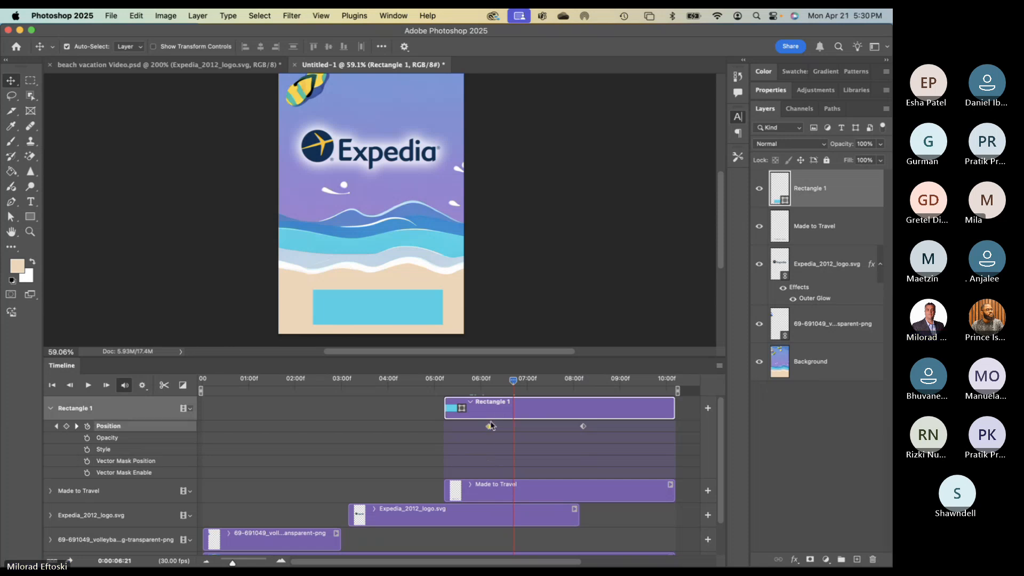
pyautogui.click(583, 426)
pyautogui.moveTo(377, 311); pyautogui.dragTo(436, 315)
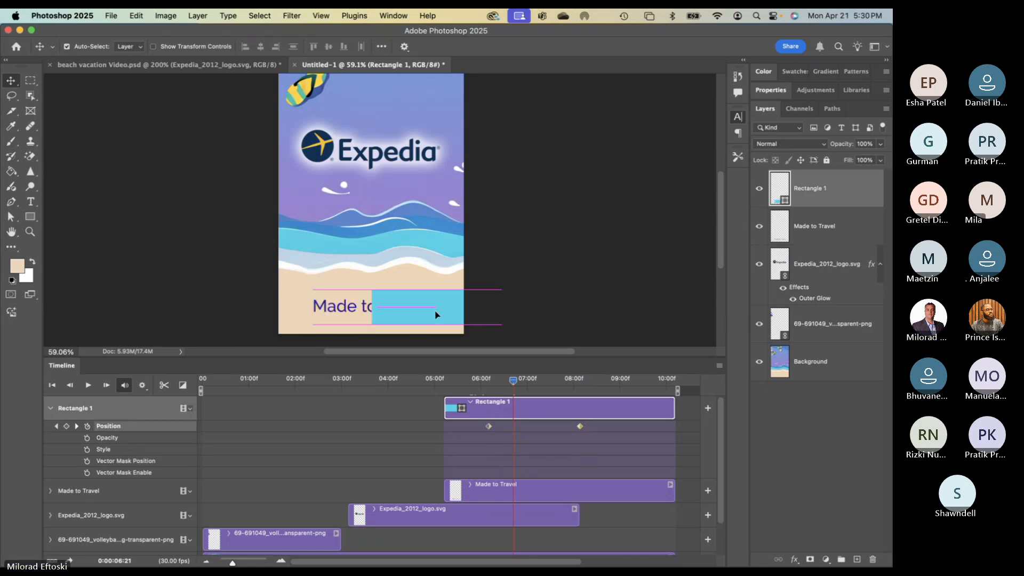
pyautogui.moveTo(516, 382); pyautogui.dragTo(499, 428)
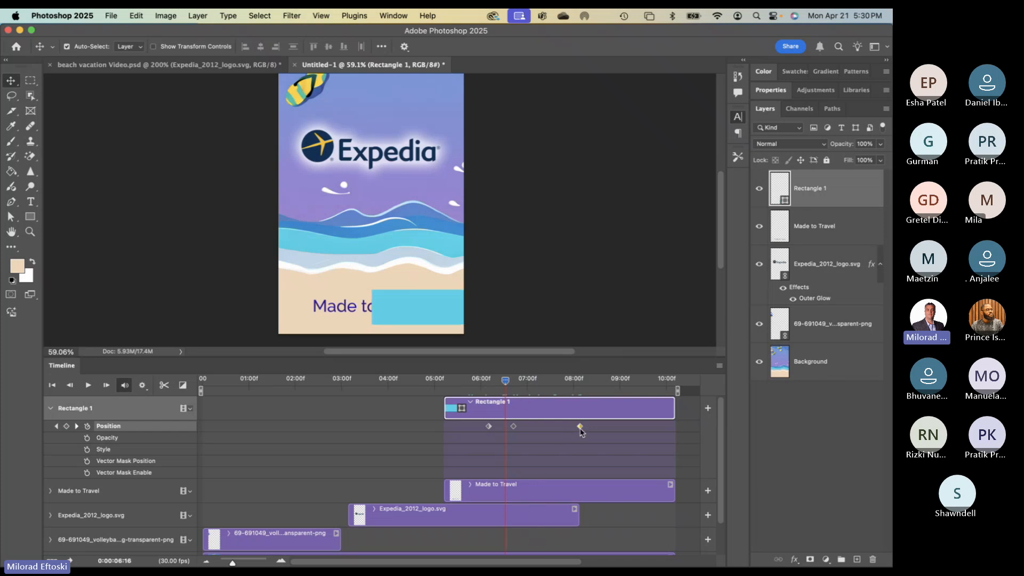
pyautogui.press('Delete')
pyautogui.click(514, 426)
pyautogui.press('Delete')
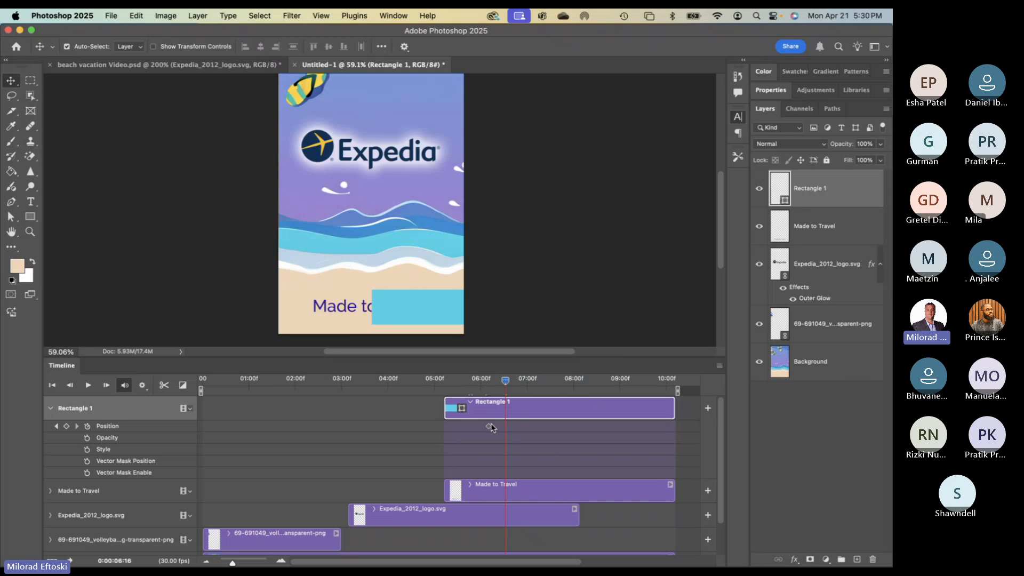
pyautogui.click(489, 426)
pyautogui.press('Delete')
# - Slide the blue rectangle left to cover the text, ending with the playhead at 05:07
pyautogui.moveTo(506, 380); pyautogui.dragTo(470, 382)
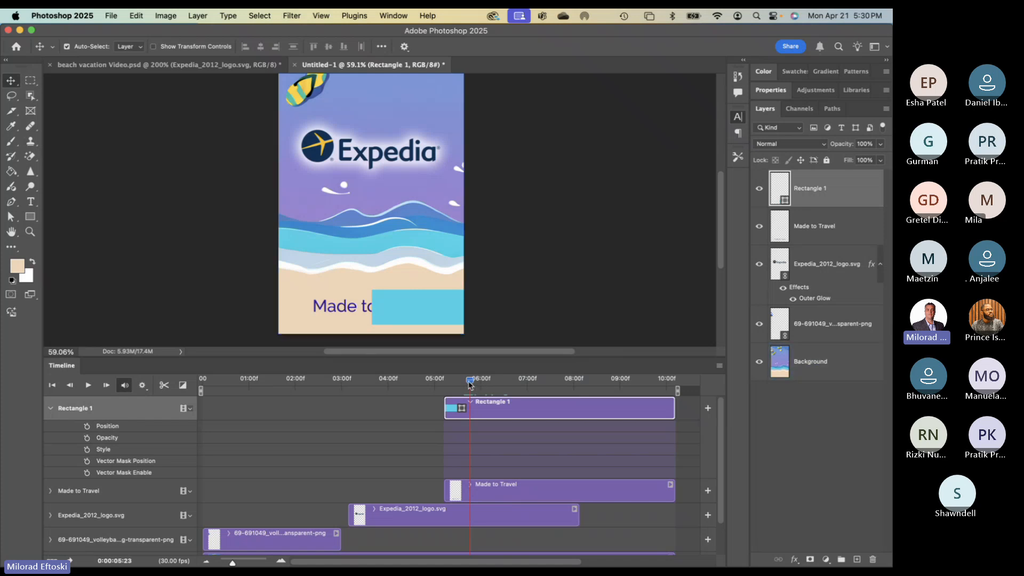
pyautogui.moveTo(468, 383); pyautogui.dragTo(463, 383)
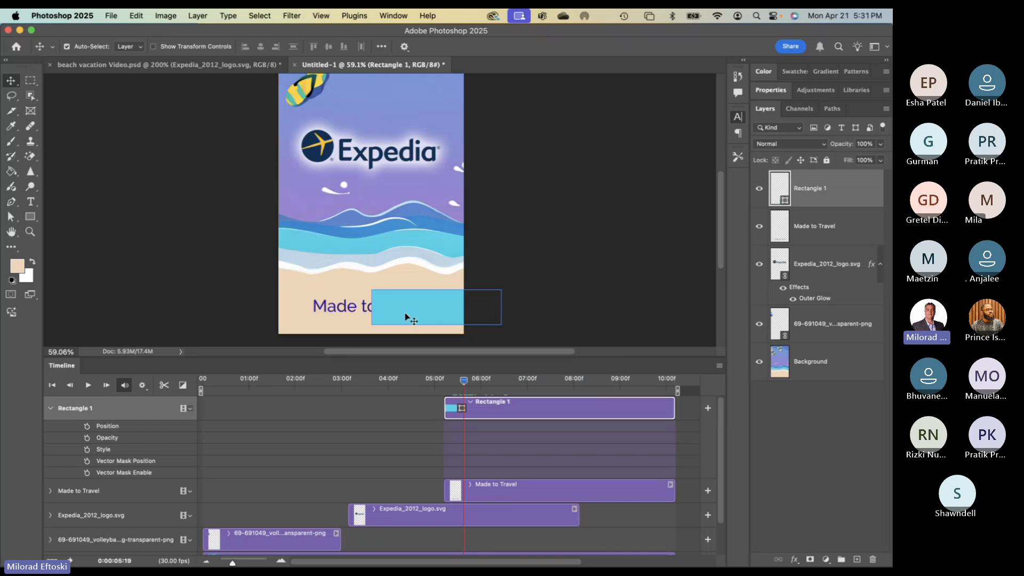
pyautogui.moveTo(407, 317); pyautogui.dragTo(343, 316)
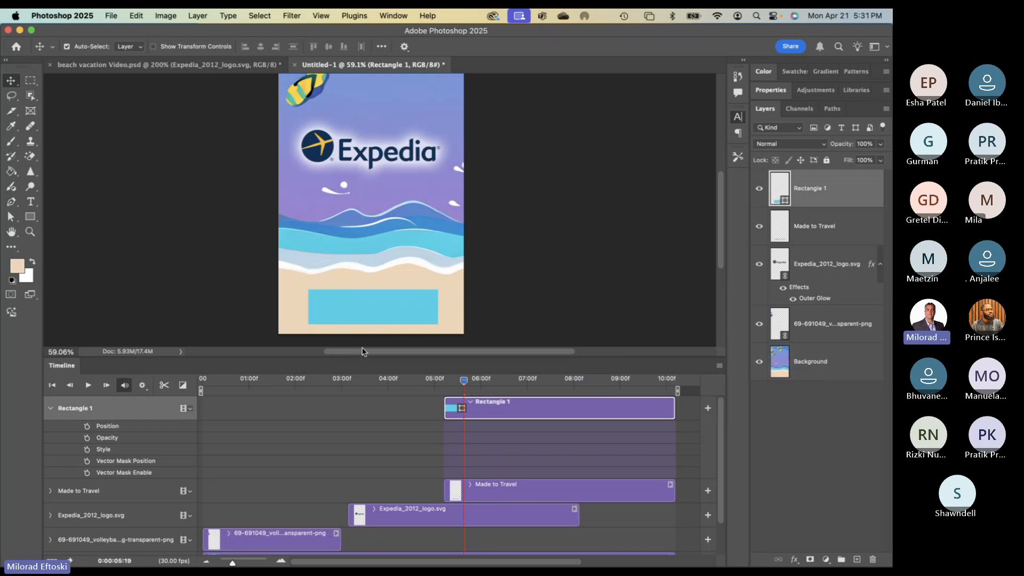
pyautogui.moveTo(464, 380); pyautogui.dragTo(446, 383)
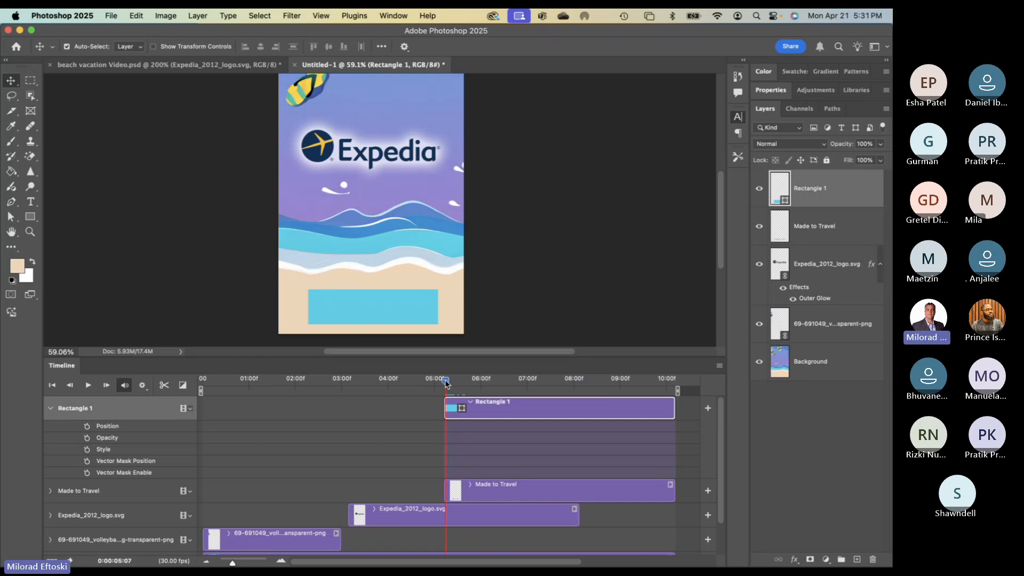
# - Start a Vector Mask Position keyframe at 05:07 and delete the stray Vector Mask Enable keyframe
pyautogui.click(87, 462)
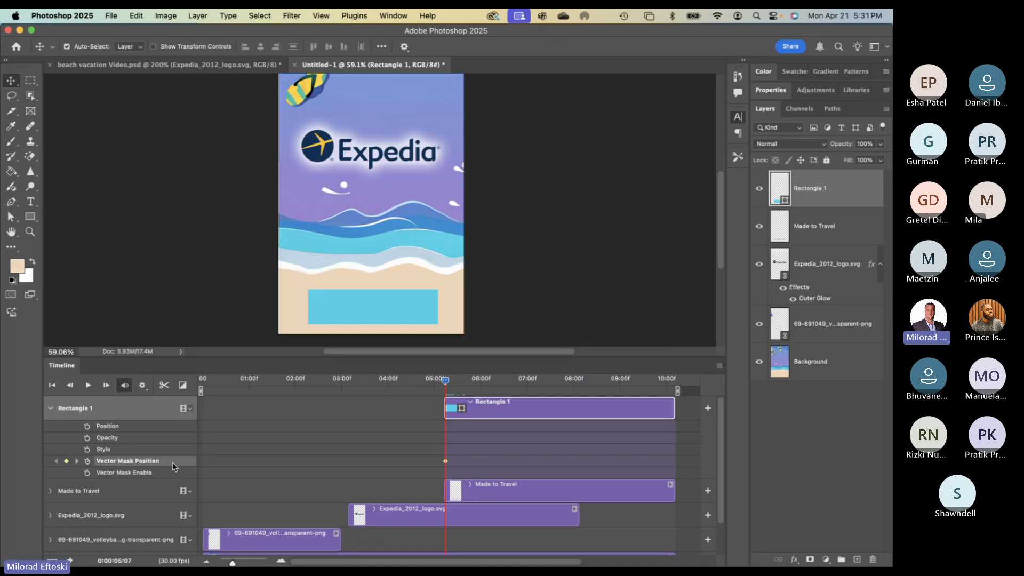
pyautogui.click(88, 474)
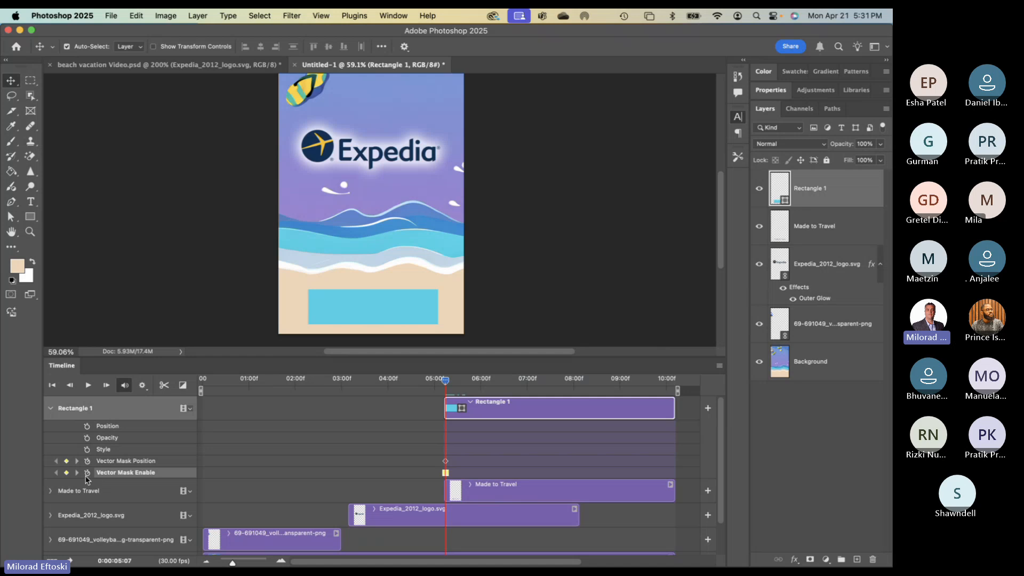
pyautogui.click(67, 473)
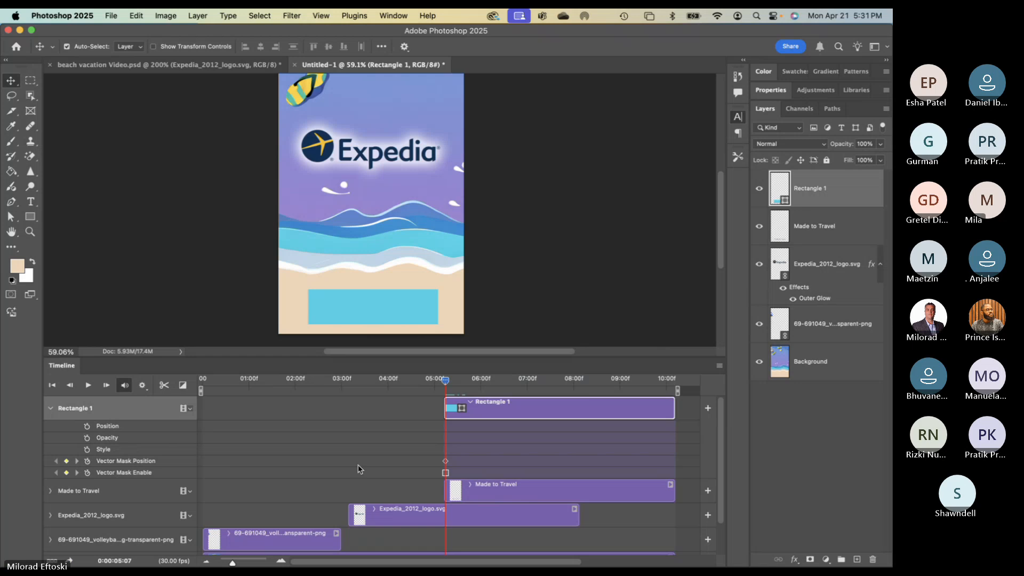
pyautogui.click(446, 461)
pyautogui.click(446, 472)
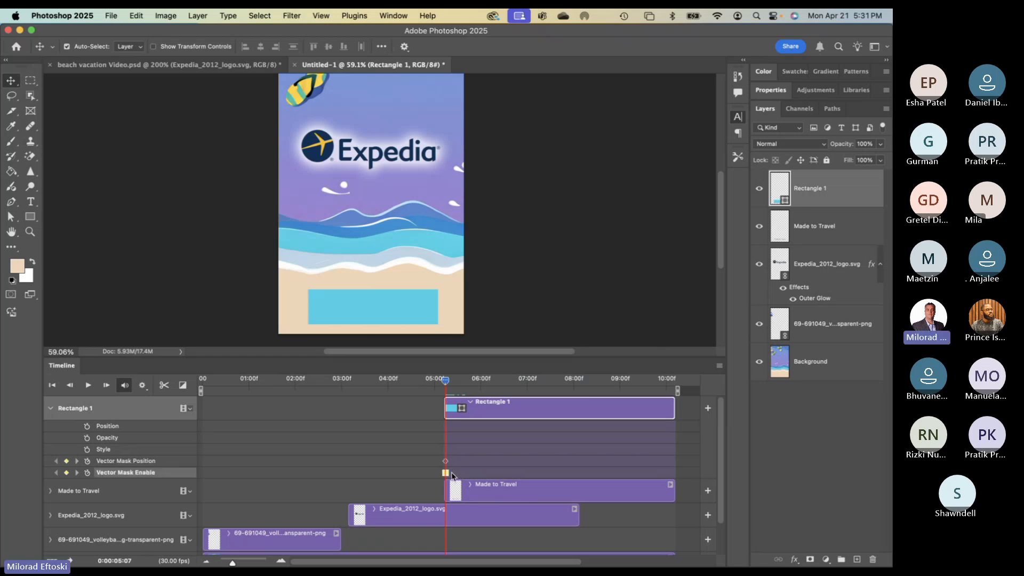
pyautogui.press('Delete')
pyautogui.click(445, 462)
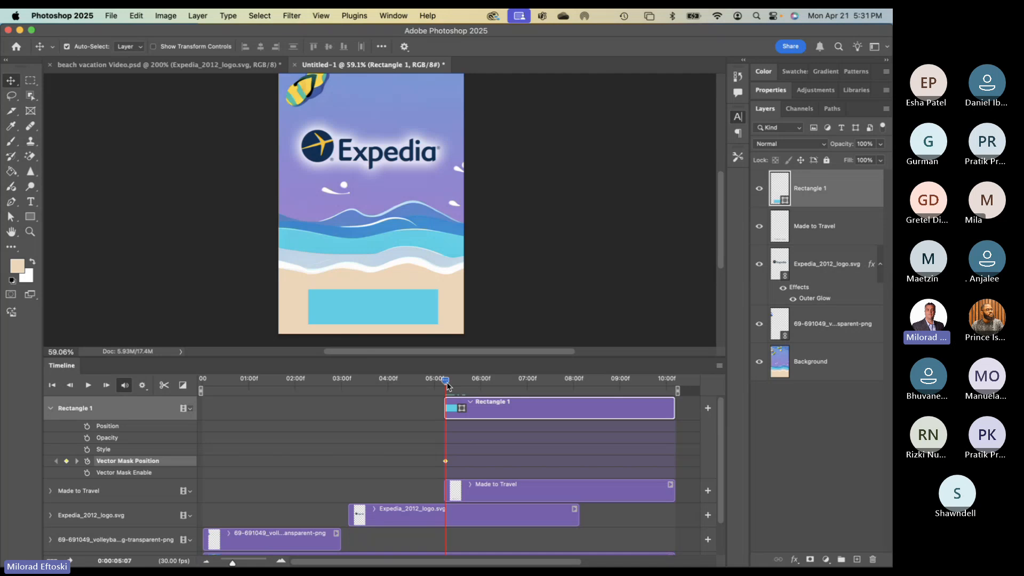
pyautogui.moveTo(447, 385); pyautogui.dragTo(525, 384)
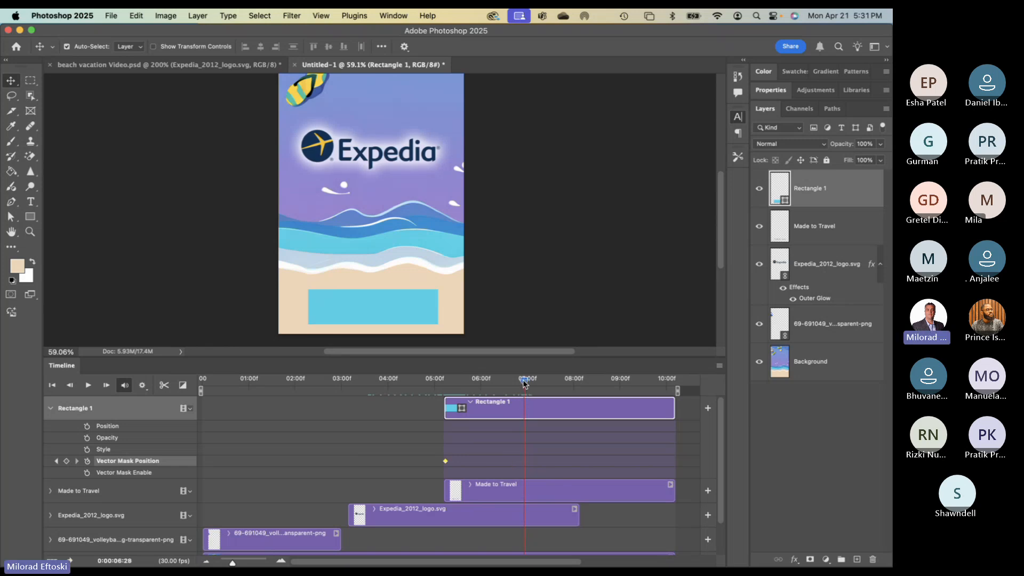
# - Add a second mask position keyframe at 06:28 with the rectangle slid right off the text
pyautogui.click(66, 462)
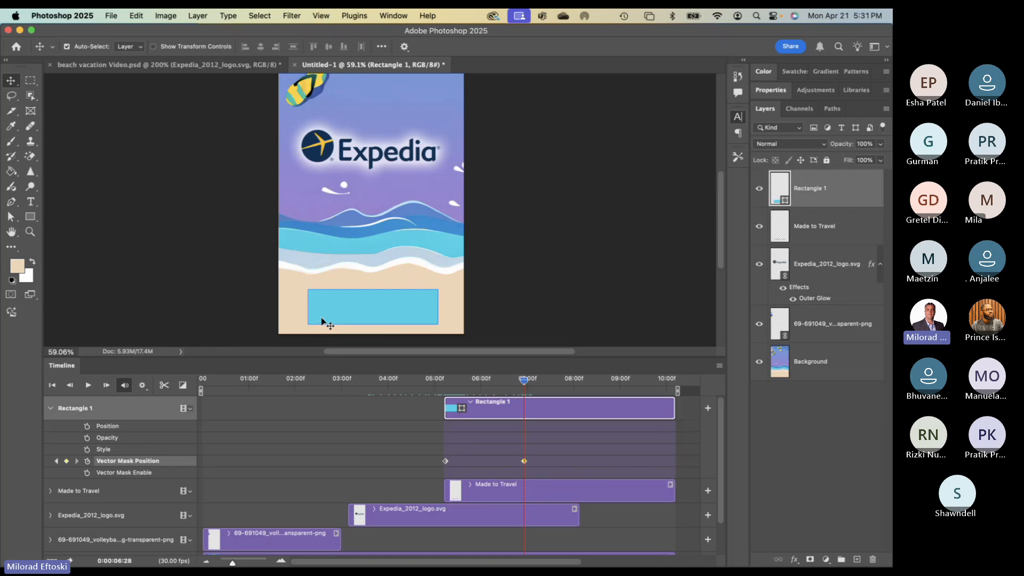
pyautogui.moveTo(322, 322); pyautogui.dragTo(462, 315)
pyautogui.moveTo(524, 382); pyautogui.dragTo(456, 392)
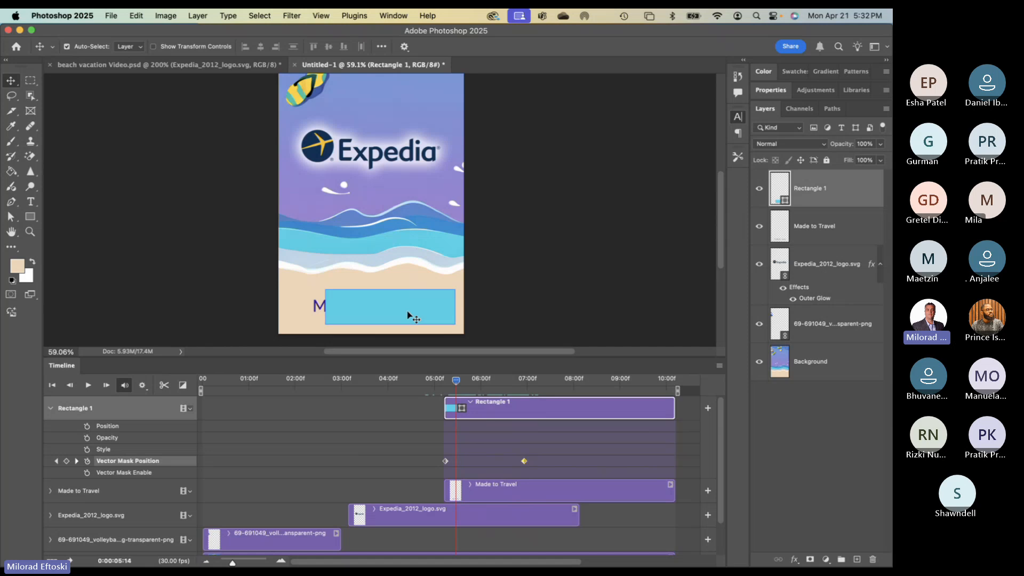
# - Change the rectangle's fill to the sand beige and preview the text reveal
pyautogui.click(771, 89)
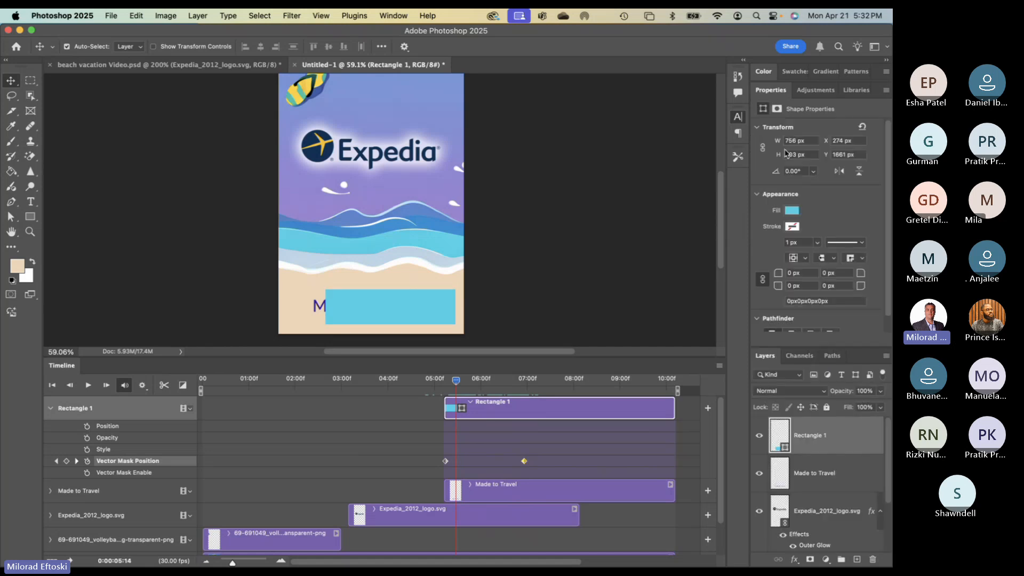
pyautogui.click(792, 211)
pyautogui.click(792, 212)
pyautogui.press('i')
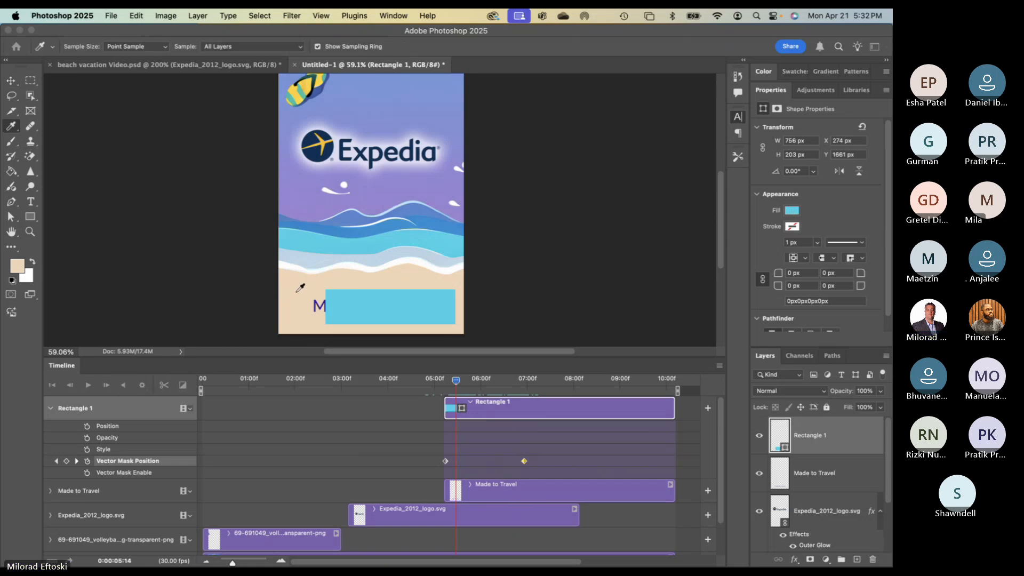
pyautogui.press('v')
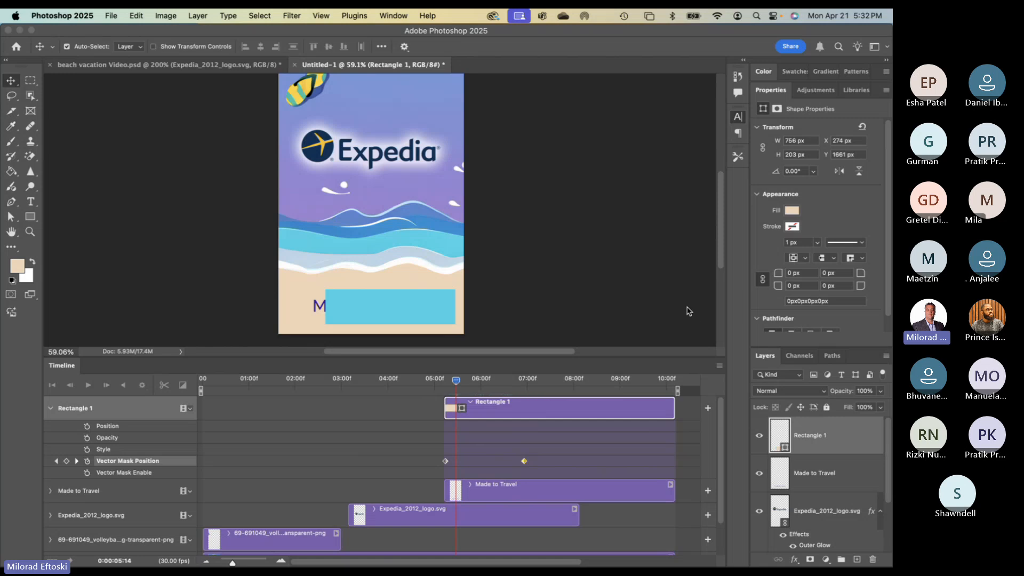
pyautogui.hotkey('alt', 'BackSpace')
pyautogui.moveTo(459, 382); pyautogui.dragTo(553, 409)
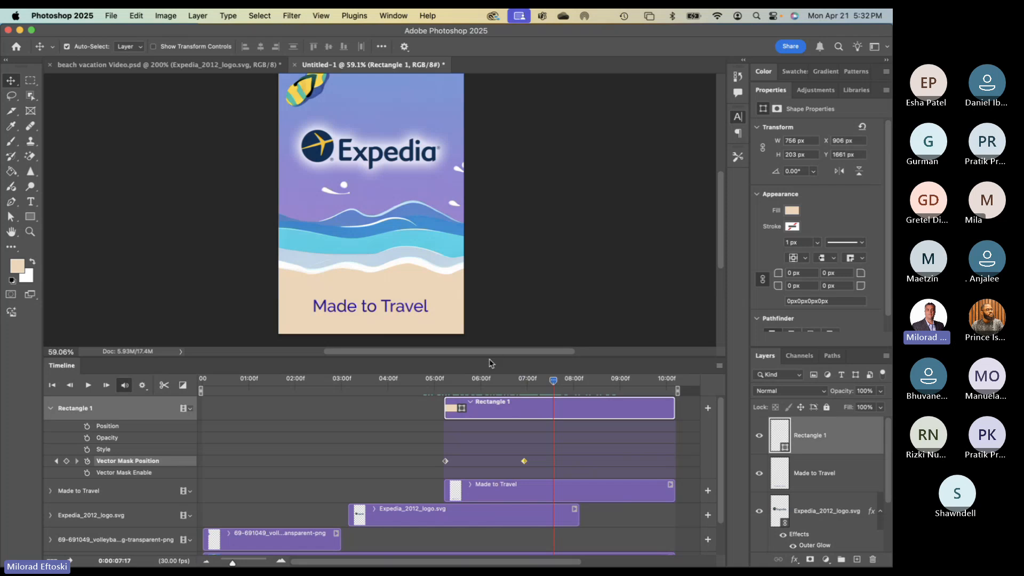
# - Enlarge the Timeline panel until the audio track is visible
pyautogui.moveTo(489, 357); pyautogui.dragTo(492, 336)
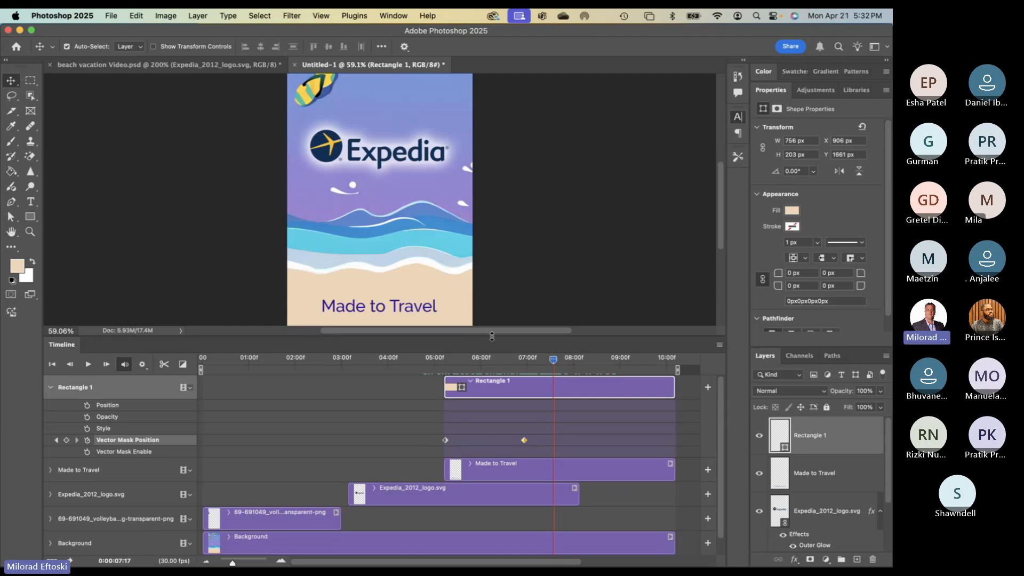
pyautogui.moveTo(552, 367)
pyautogui.mouseDown()
pyautogui.moveTo(479, 361)
pyautogui.moveTo(538, 363)
pyautogui.mouseUp()
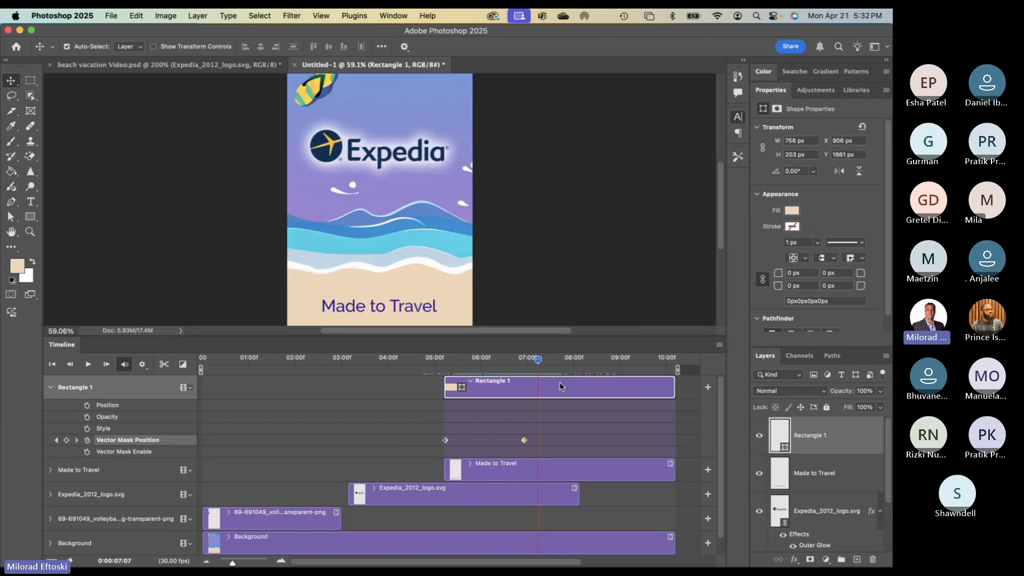
pyautogui.moveTo(483, 336); pyautogui.dragTo(480, 287)
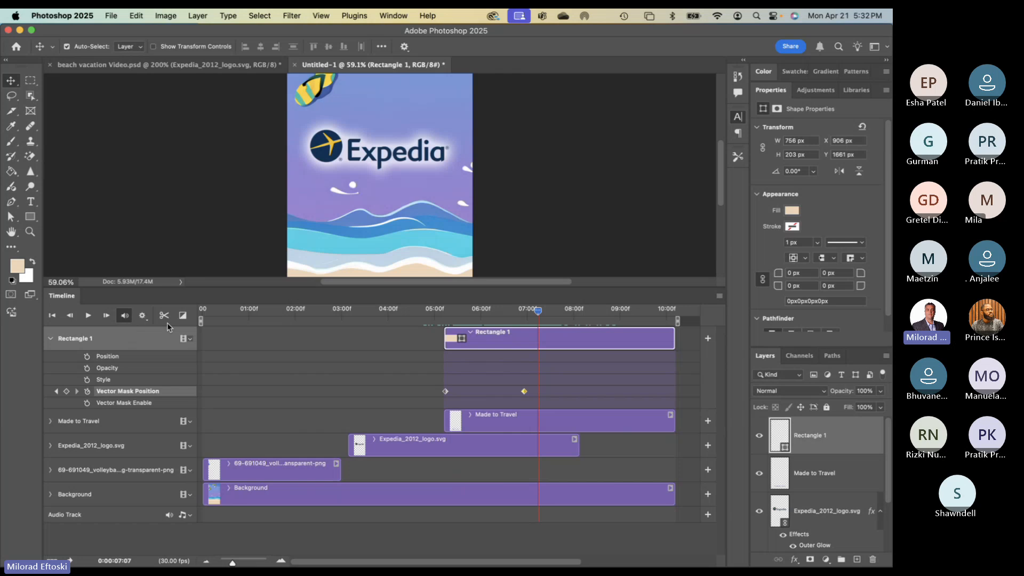
# - Collapse the Rectangle 1 and volleyball property rows; try moving the volleyball clip onto Background, then undo
pyautogui.click(51, 338)
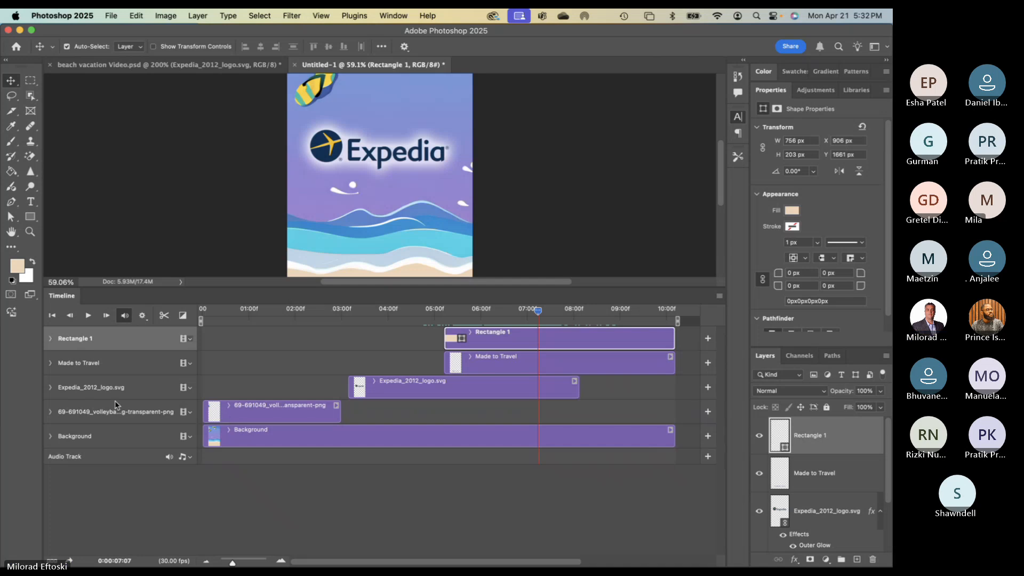
pyautogui.click(123, 413)
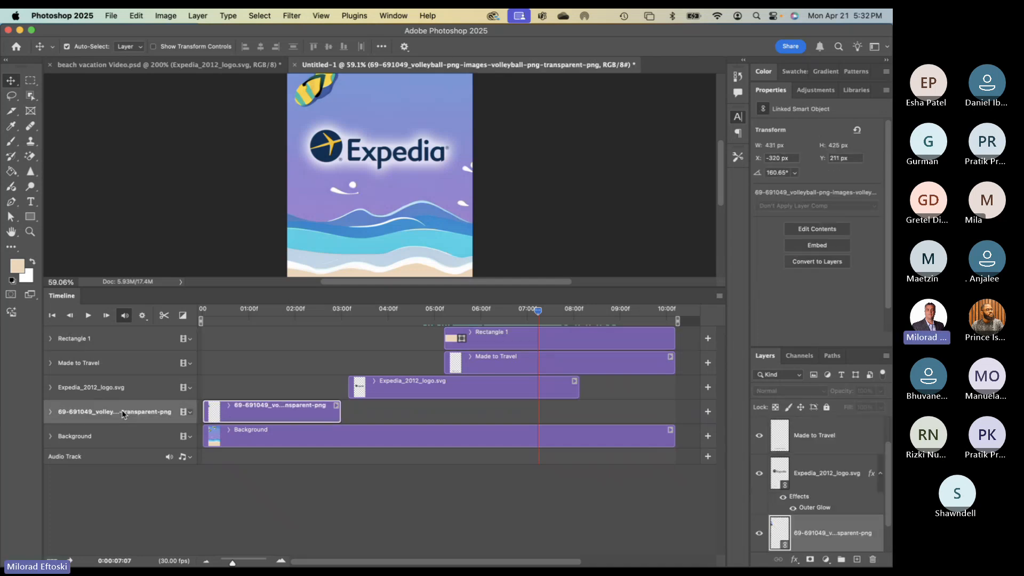
pyautogui.click(51, 412)
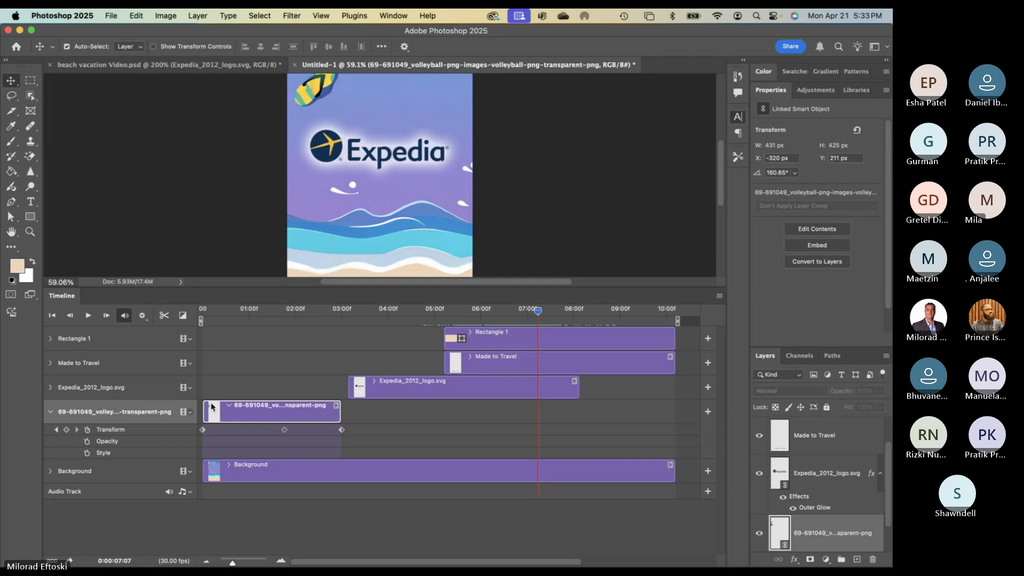
pyautogui.click(51, 412)
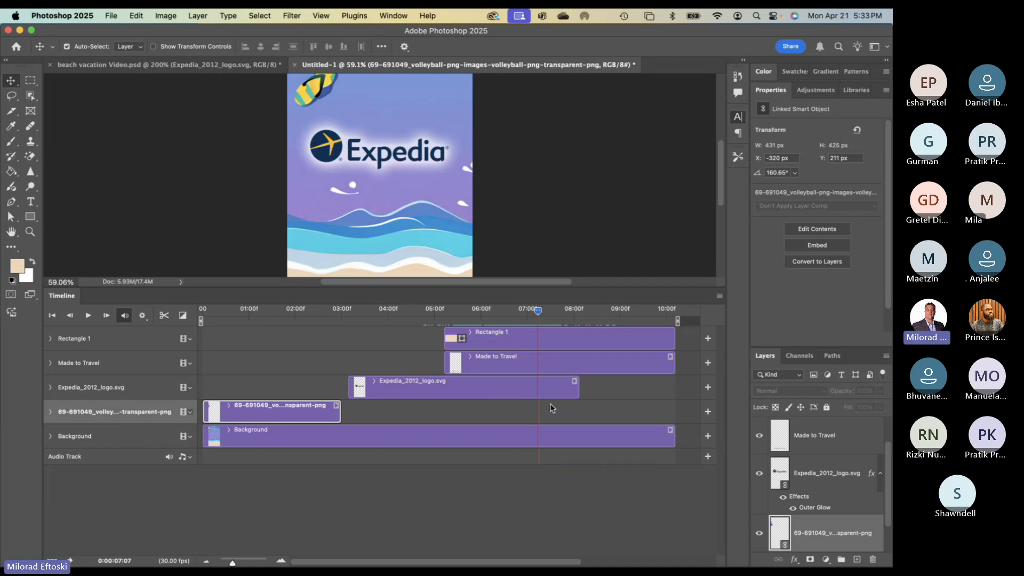
pyautogui.moveTo(266, 418); pyautogui.dragTo(455, 425)
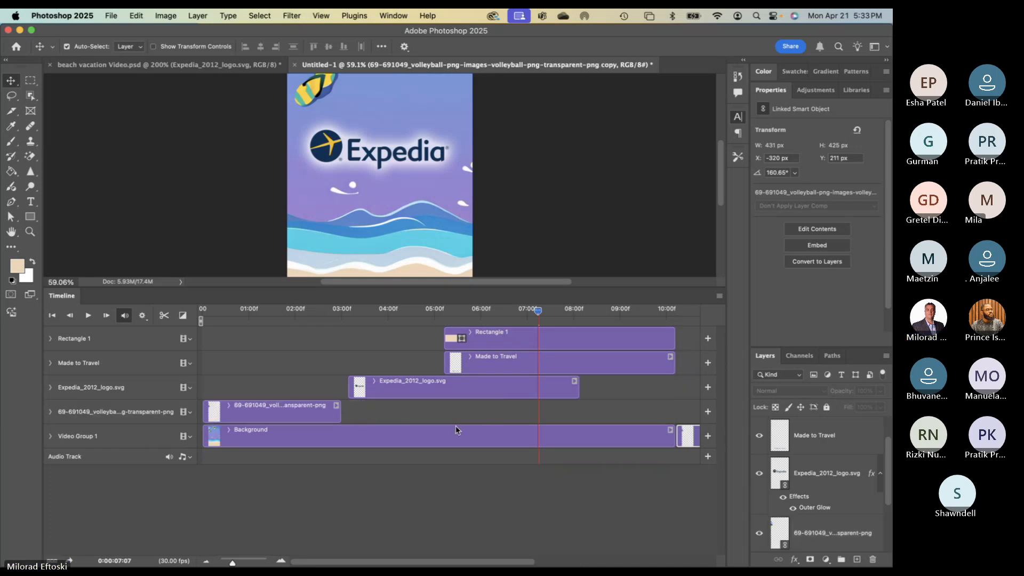
pyautogui.press('super+z')
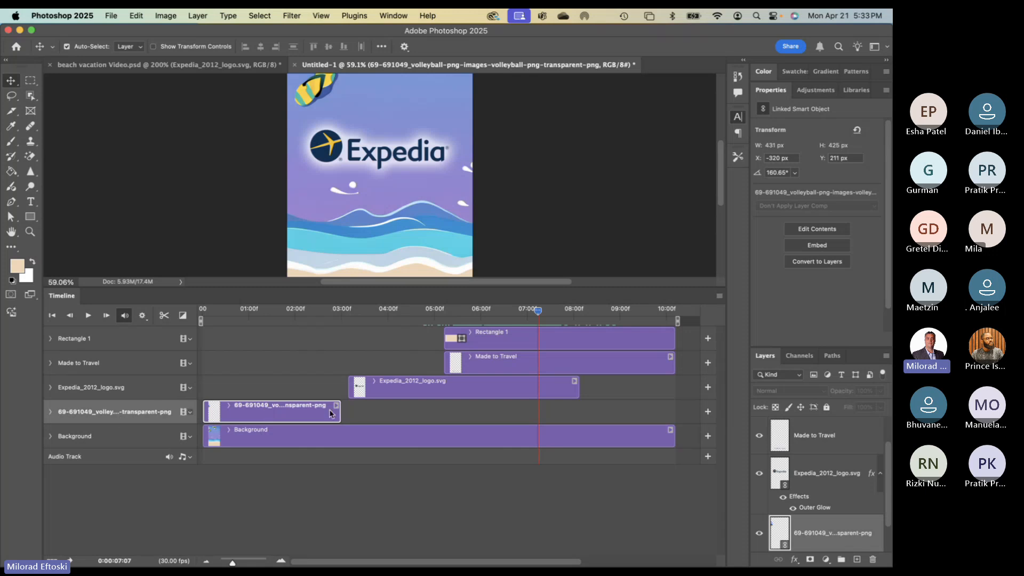
pyautogui.click(355, 491)
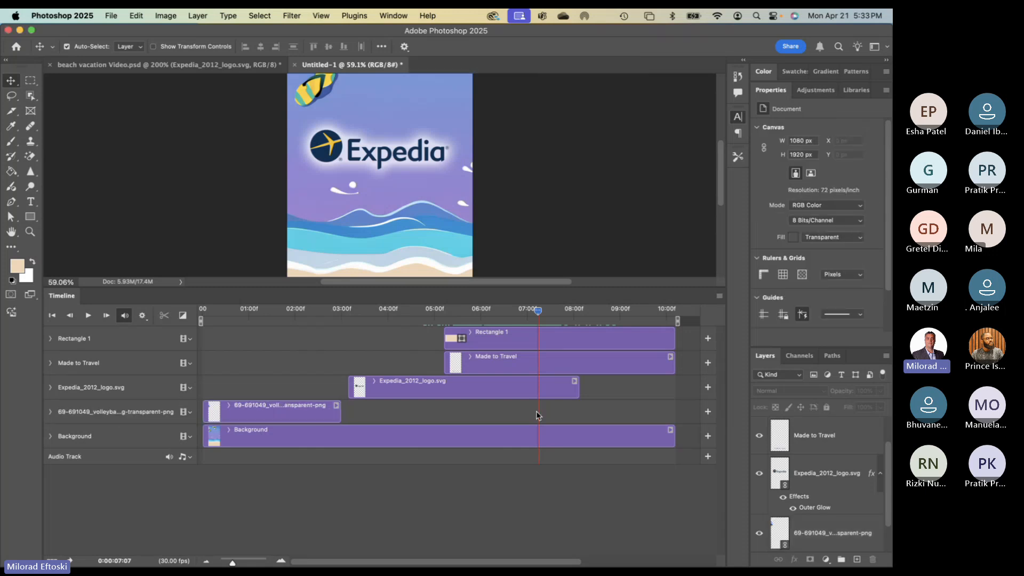
pyautogui.doubleClick(768, 91)
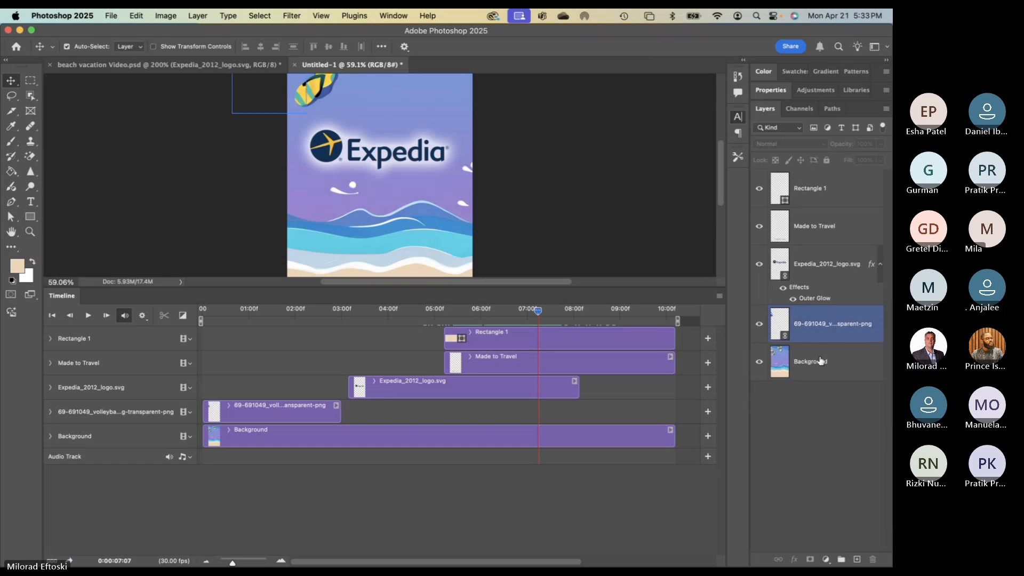
pyautogui.click(779, 319)
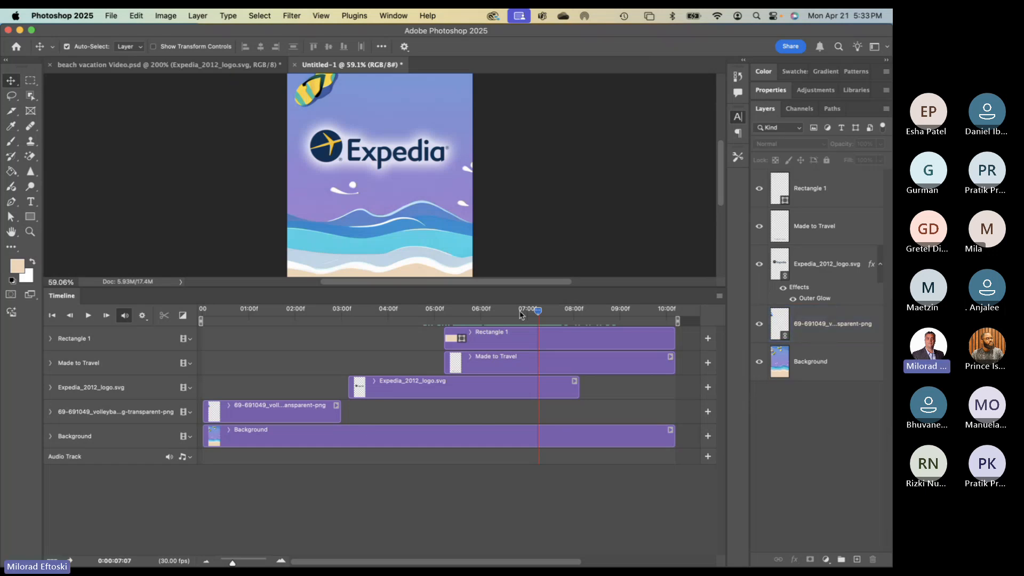
pyautogui.moveTo(536, 312); pyautogui.dragTo(300, 339)
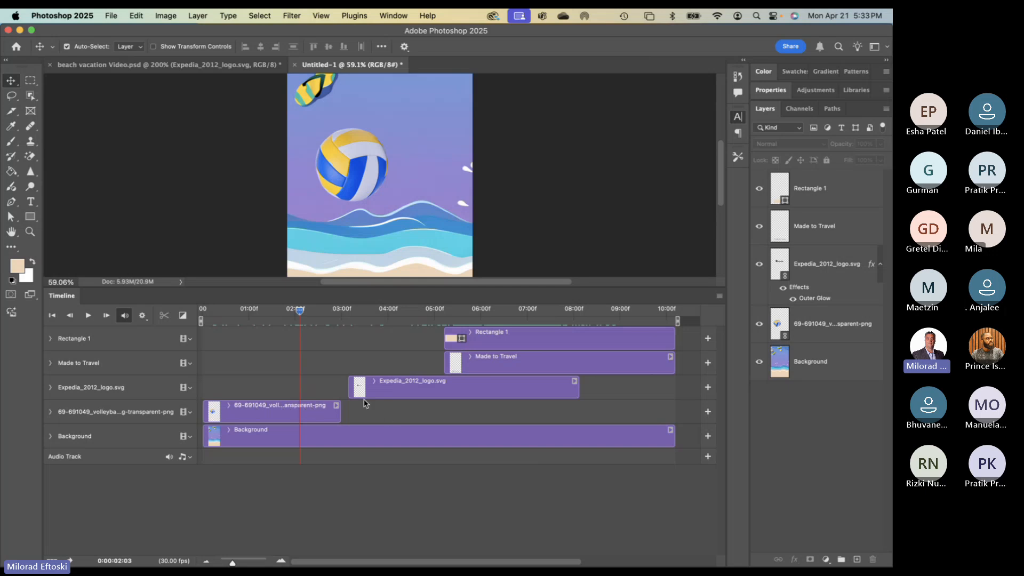
pyautogui.moveTo(300, 310); pyautogui.dragTo(531, 333)
pyautogui.moveTo(438, 288); pyautogui.dragTo(439, 343)
pyautogui.moveTo(534, 372)
pyautogui.mouseDown()
pyautogui.moveTo(441, 367)
pyautogui.moveTo(575, 378)
pyautogui.moveTo(565, 367)
pyautogui.moveTo(533, 367)
pyautogui.moveTo(544, 366)
pyautogui.mouseUp()
pyautogui.moveTo(543, 365)
pyautogui.mouseDown()
pyautogui.moveTo(488, 366)
pyautogui.moveTo(536, 373)
pyautogui.mouseUp()
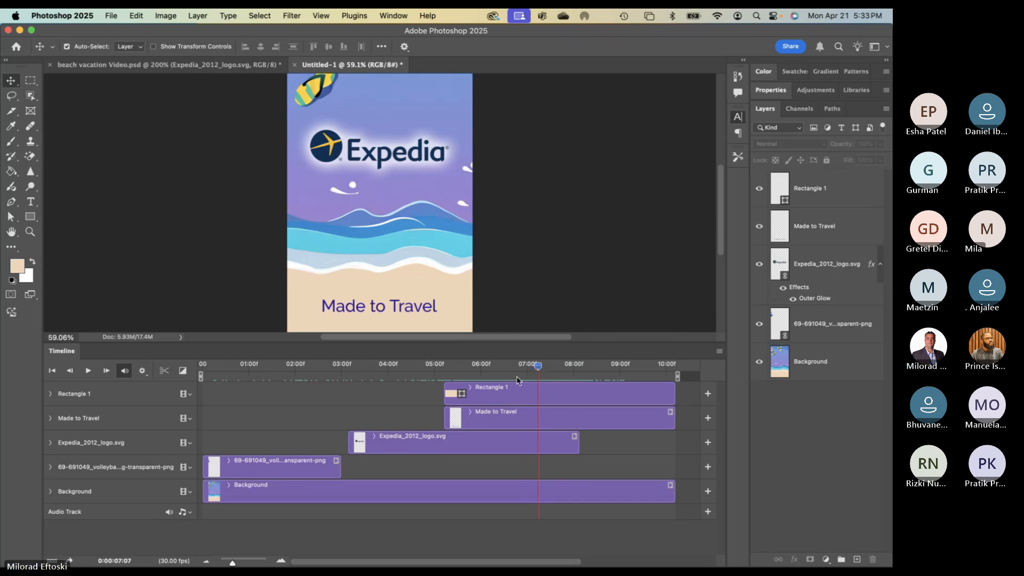
pyautogui.click(780, 224)
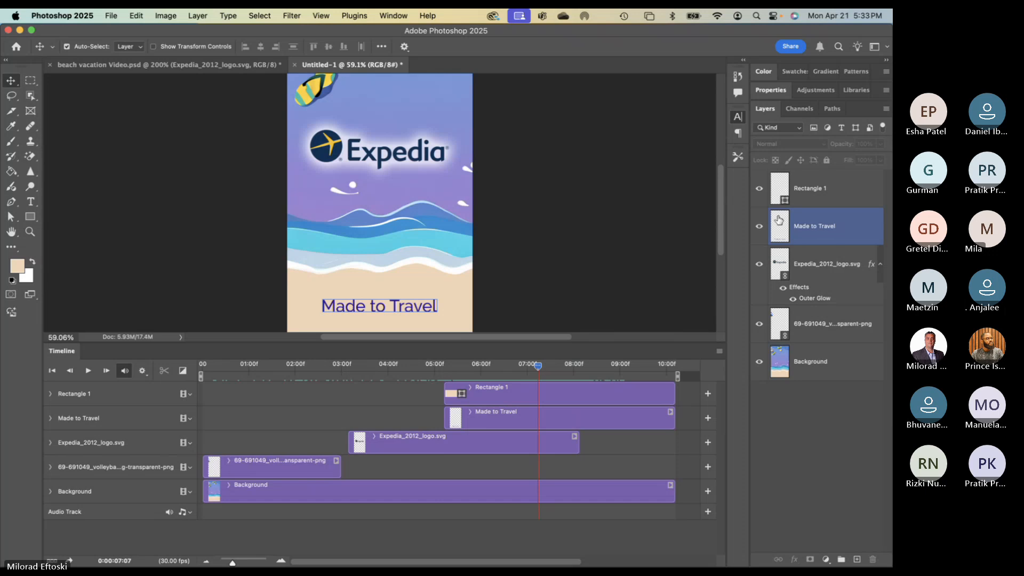
pyautogui.click(784, 260)
pyautogui.click(794, 349)
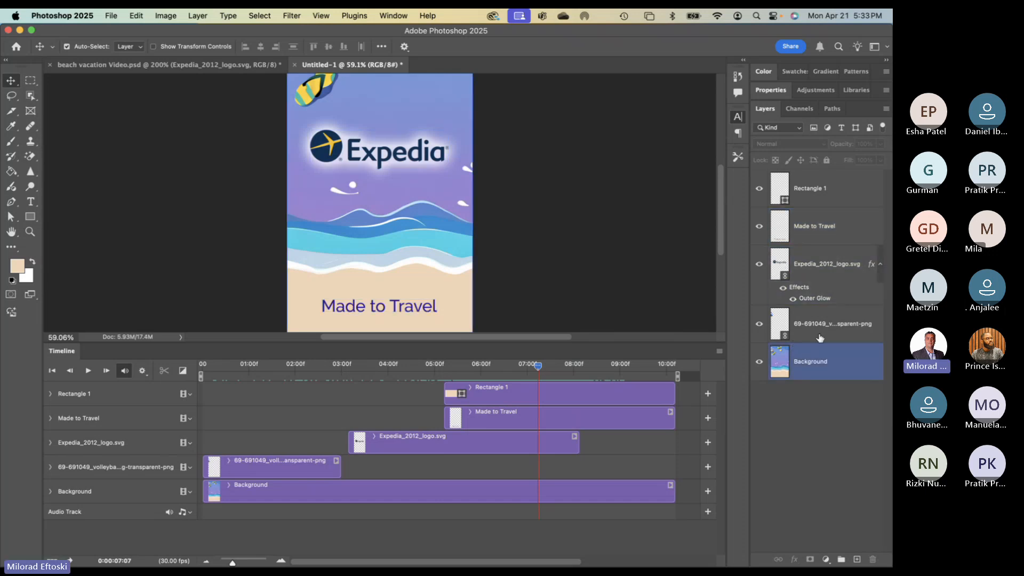
pyautogui.click(811, 339)
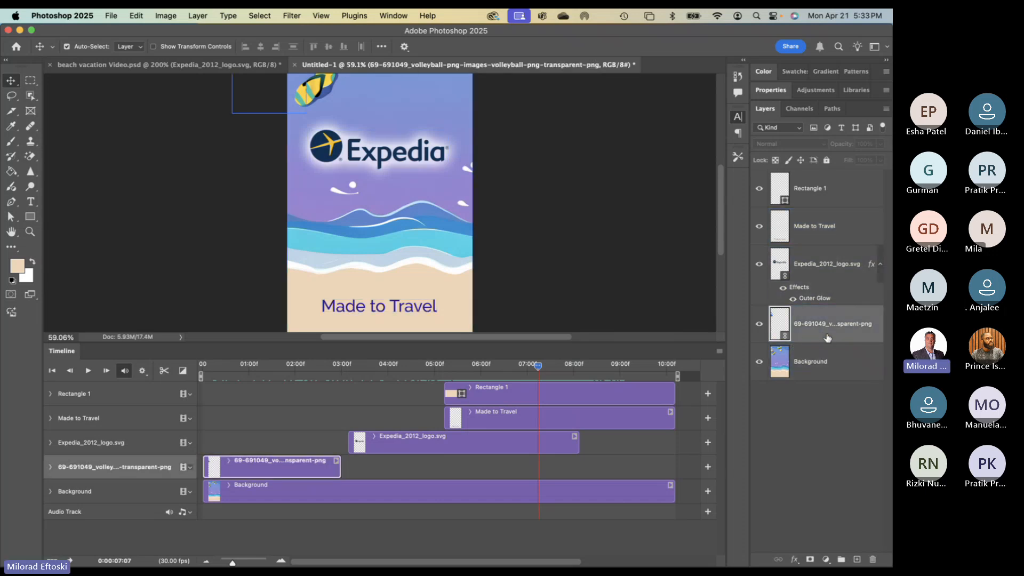
# - Duplicate the volleyball layer, place the copy beside the Expedia logo, and trim its clip to about 7:13–10:00
pyautogui.press('super+j')
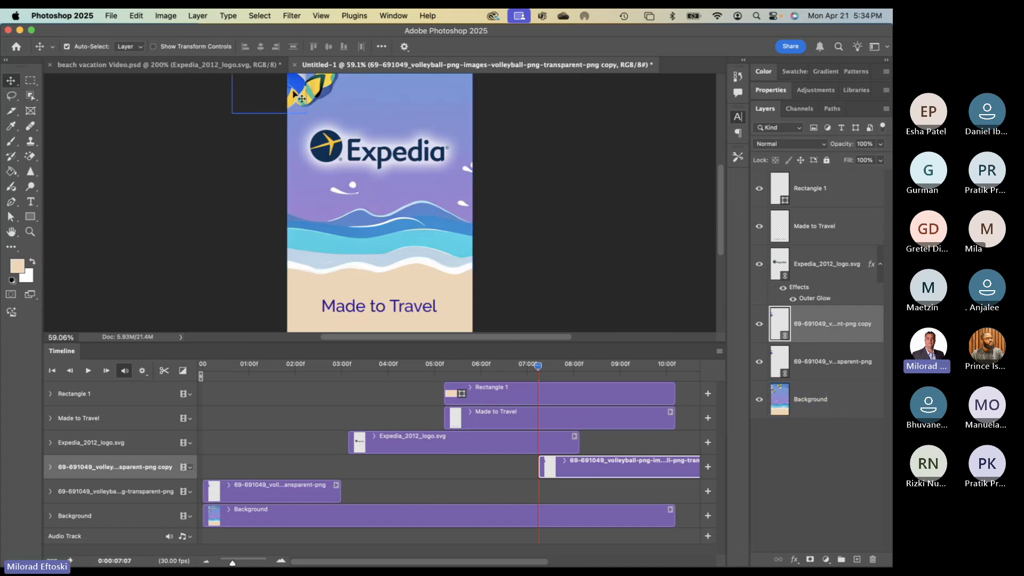
pyautogui.moveTo(294, 92); pyautogui.dragTo(288, 141)
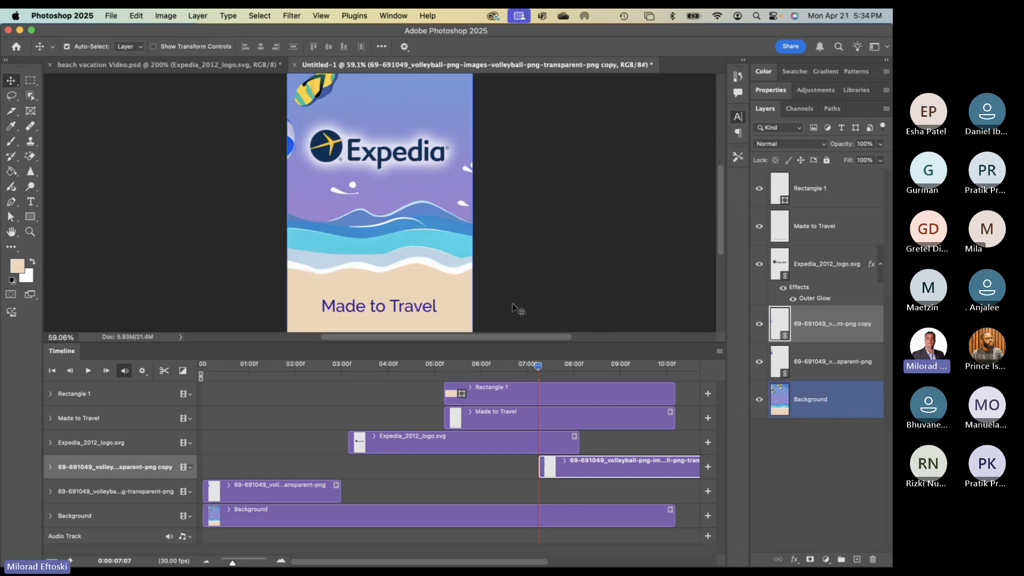
pyautogui.hscroll(5, 567, 440)
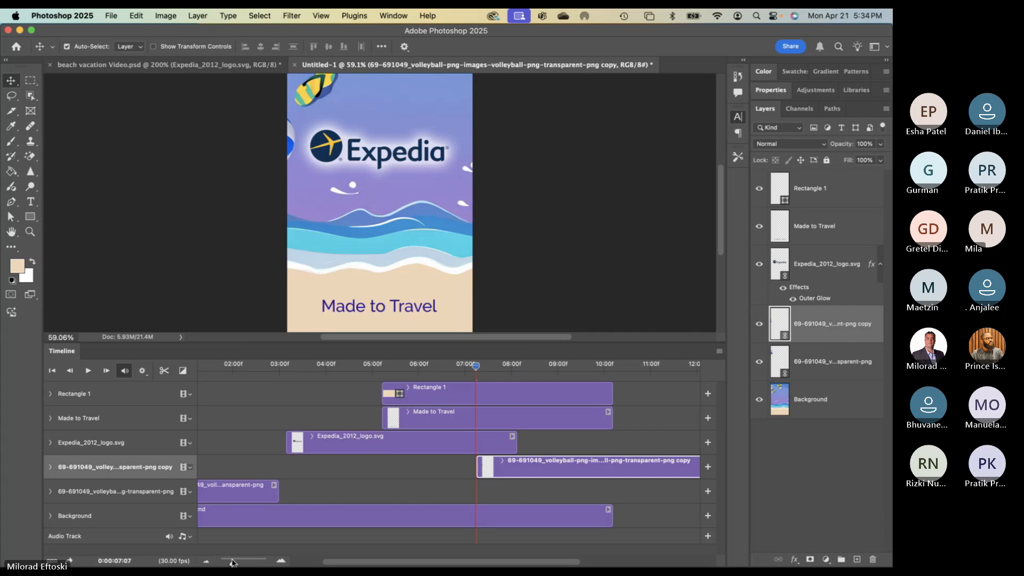
pyautogui.moveTo(233, 562); pyautogui.dragTo(229, 563)
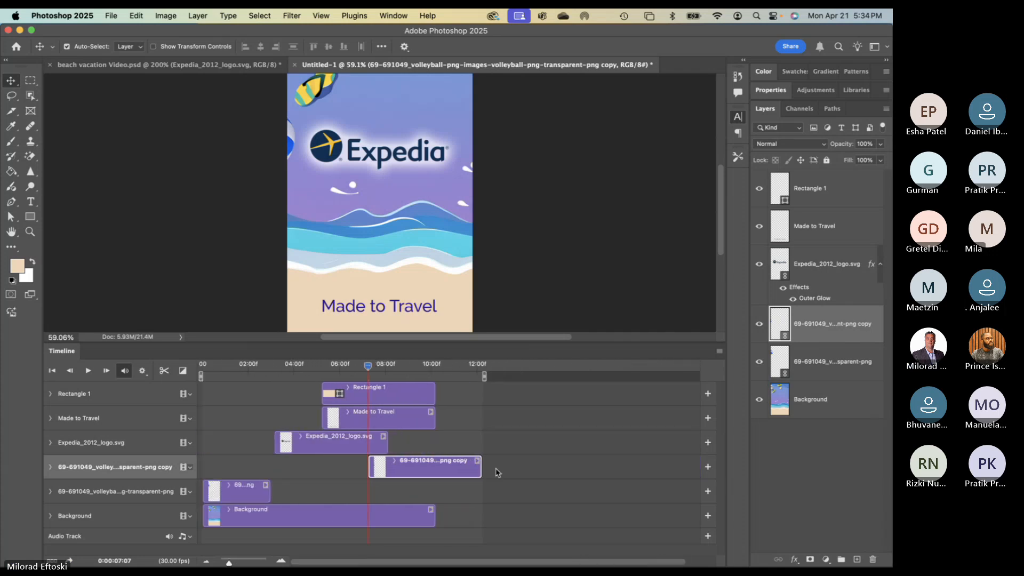
pyautogui.moveTo(480, 468); pyautogui.dragTo(440, 470)
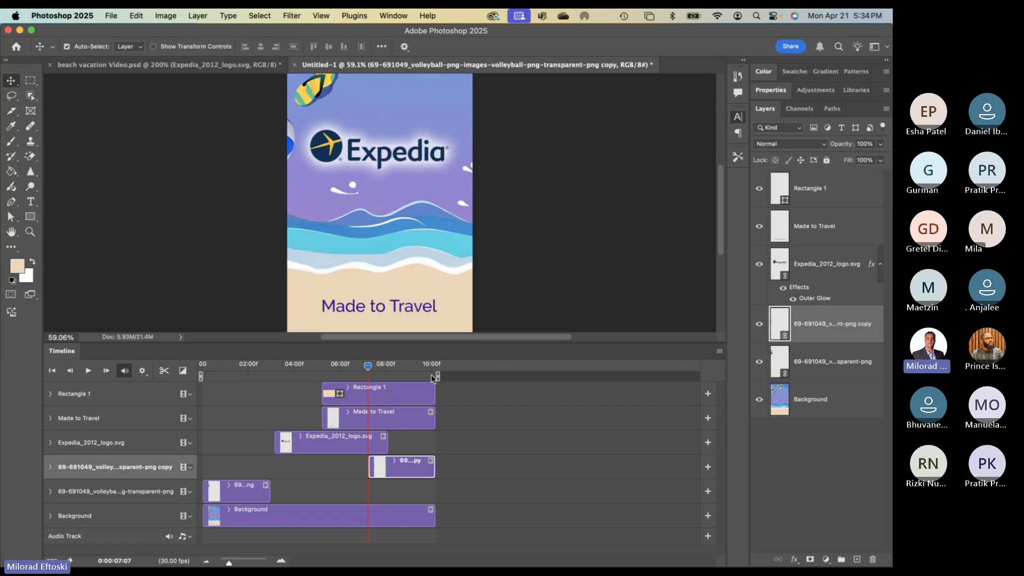
pyautogui.moveTo(229, 563); pyautogui.dragTo(231, 562)
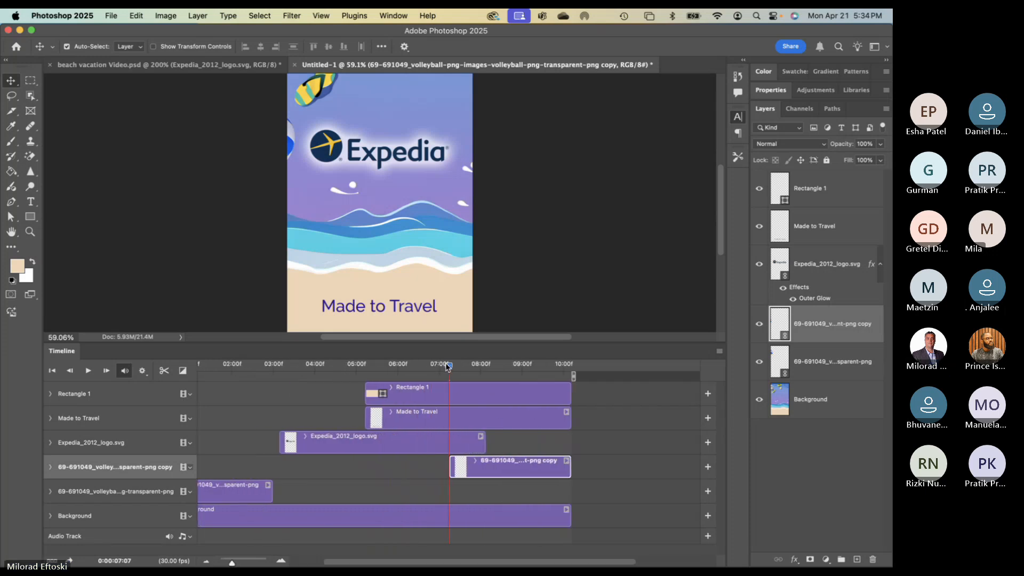
pyautogui.moveTo(448, 366)
pyautogui.mouseDown()
pyautogui.moveTo(421, 366)
pyautogui.moveTo(476, 372)
pyautogui.moveTo(457, 367)
pyautogui.mouseUp()
pyautogui.moveTo(449, 470); pyautogui.dragTo(470, 469)
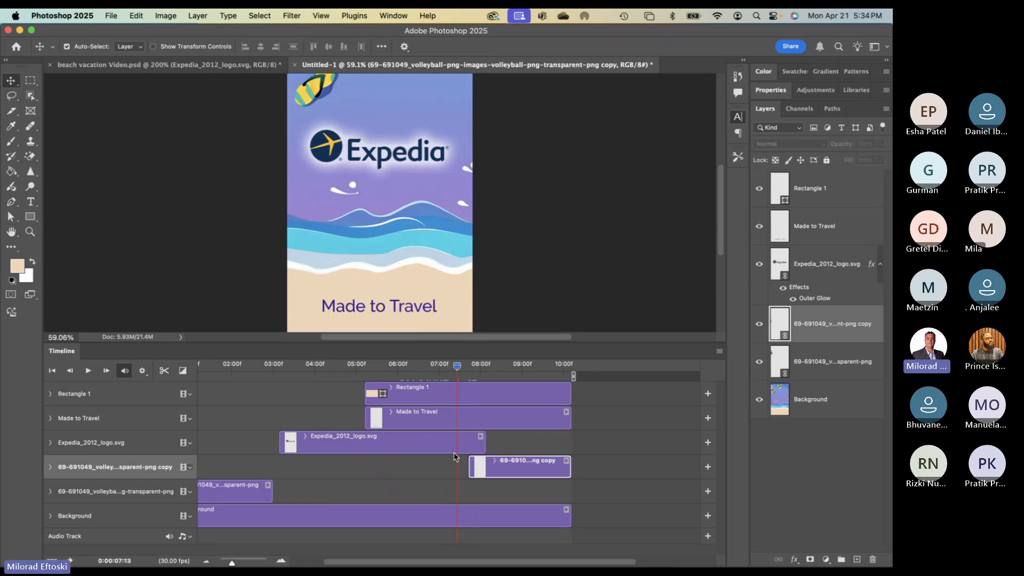
# - Add a starting Transform keyframe for the volleyball copy at 0:00:07:24
pyautogui.click(50, 467)
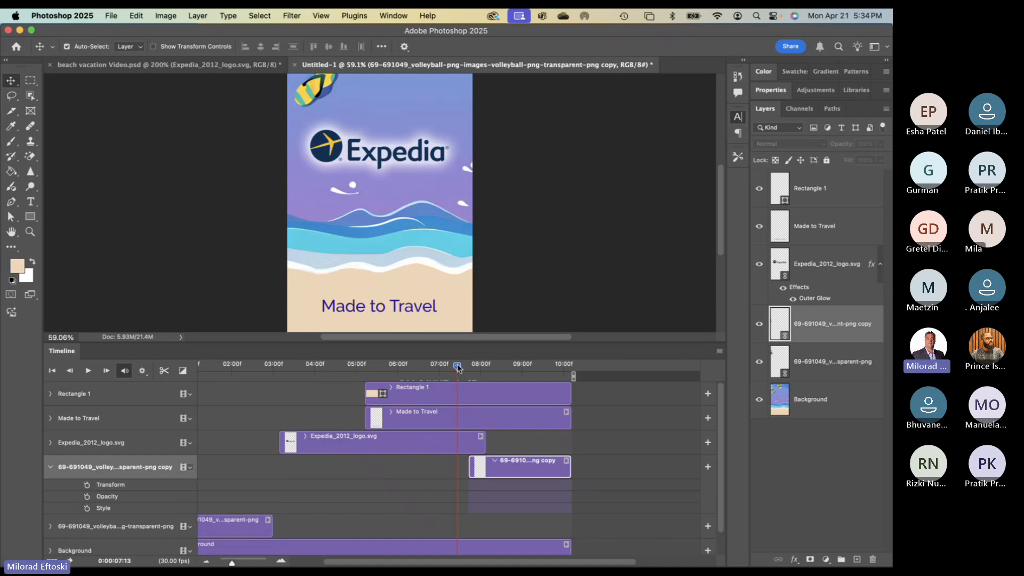
pyautogui.moveTo(457, 366); pyautogui.dragTo(473, 368)
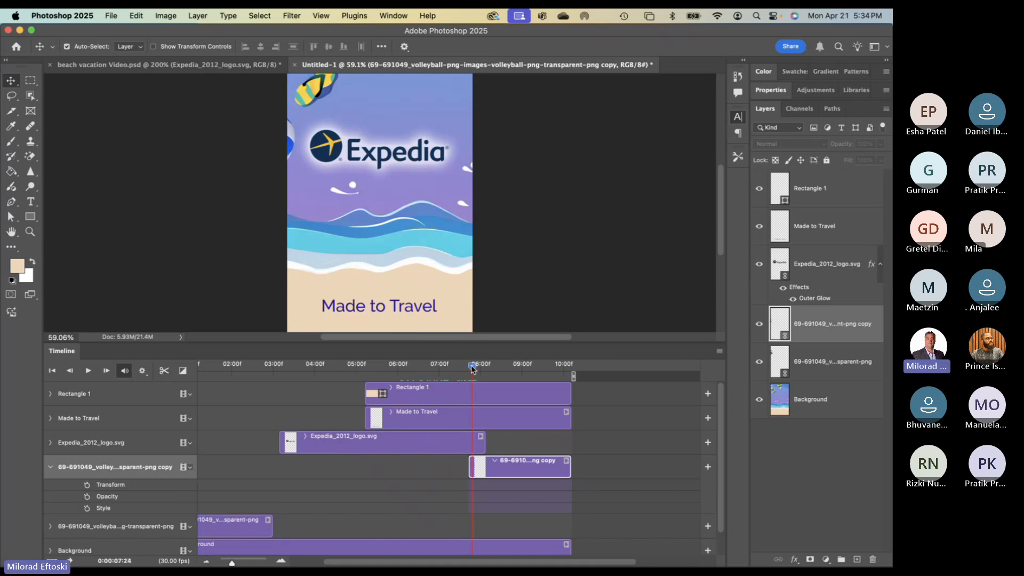
pyautogui.click(87, 485)
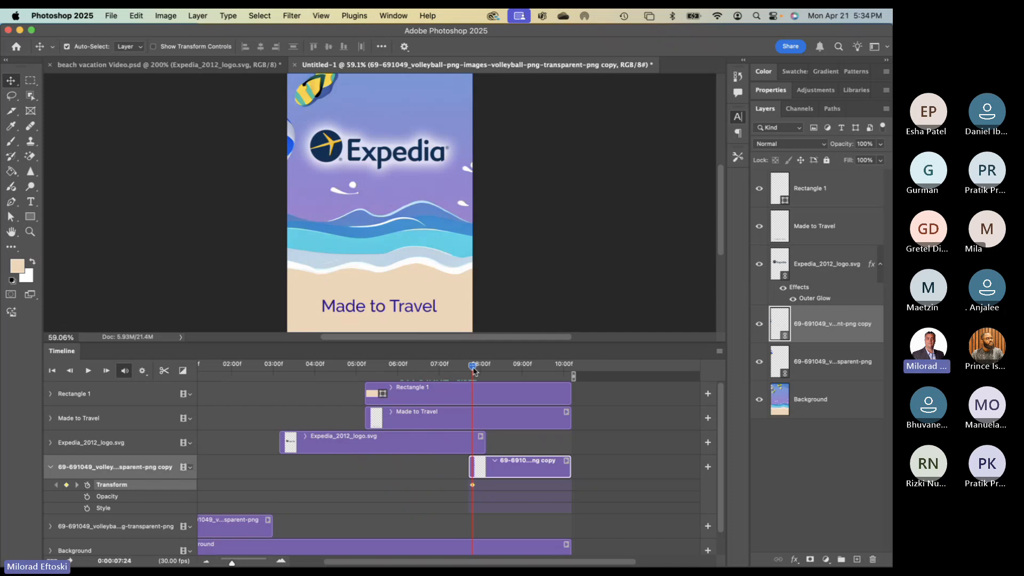
pyautogui.moveTo(473, 370); pyautogui.dragTo(501, 372)
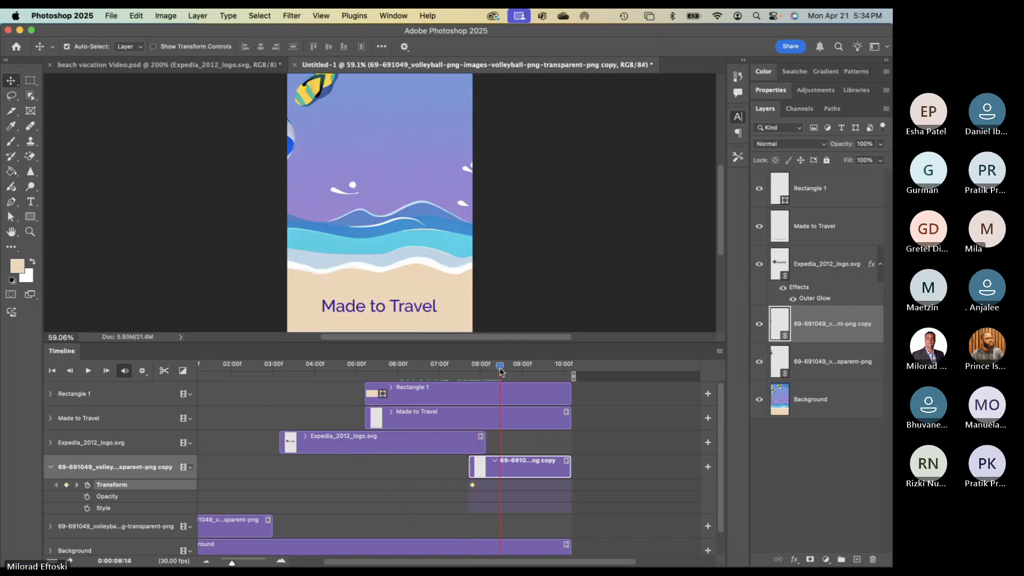
# - Drag the Expedia_2012_logo.svg clip's right edge out to the 10-second end
pyautogui.scroll(5, 462, 276)
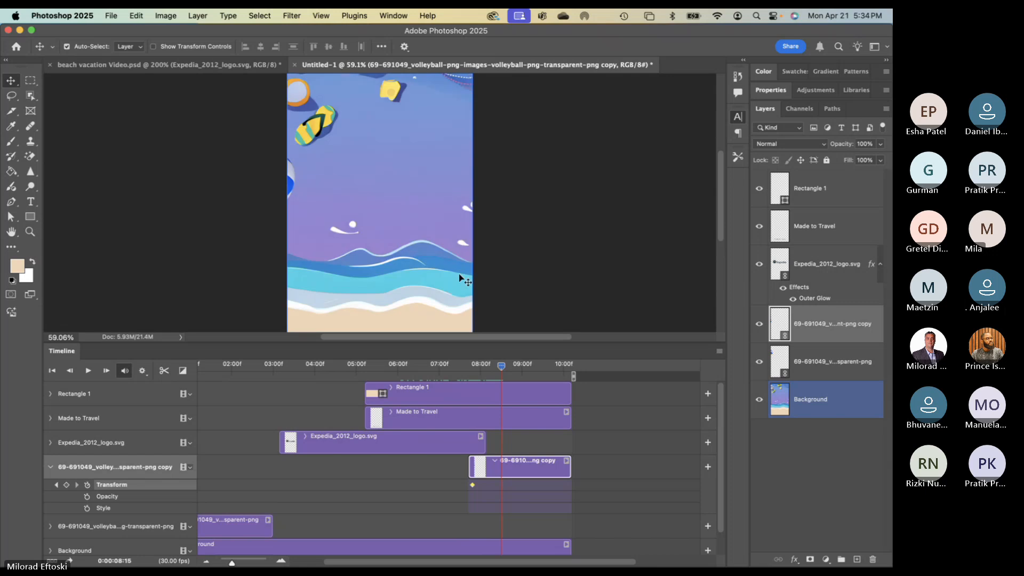
pyautogui.scroll(-4, 462, 275)
pyautogui.scroll(-3, 472, 288)
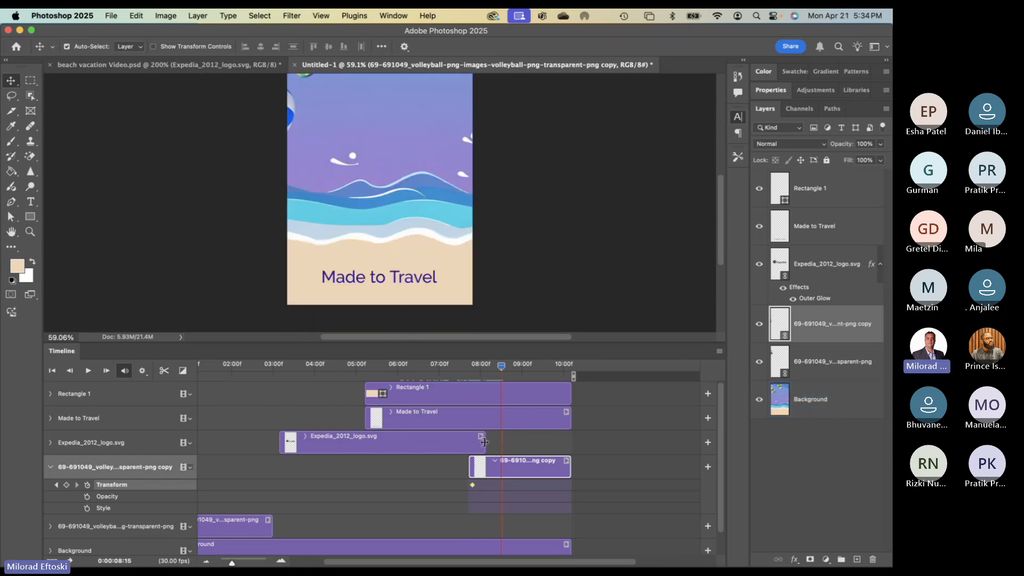
pyautogui.moveTo(502, 368); pyautogui.dragTo(481, 369)
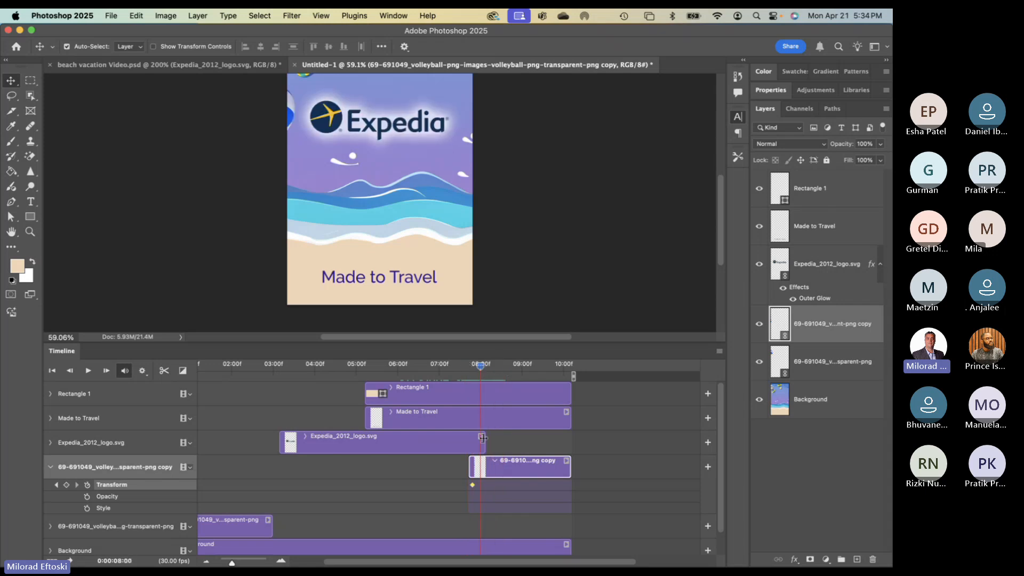
pyautogui.moveTo(484, 439); pyautogui.dragTo(571, 440)
pyautogui.moveTo(481, 368)
pyautogui.mouseDown()
pyautogui.moveTo(525, 368)
pyautogui.moveTo(354, 368)
pyautogui.moveTo(519, 368)
pyautogui.moveTo(512, 378)
pyautogui.moveTo(448, 376)
pyautogui.moveTo(517, 378)
pyautogui.moveTo(466, 378)
pyautogui.moveTo(498, 378)
pyautogui.mouseUp()
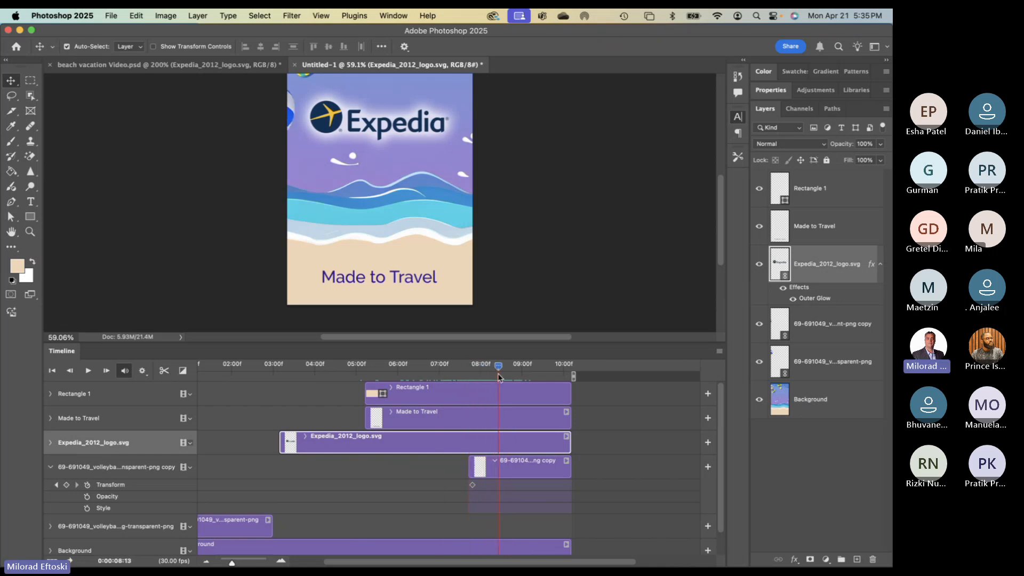
# - Keyframe the volleyball copy onto the waves mid-canvas, rotated to give it spin
pyautogui.click(66, 485)
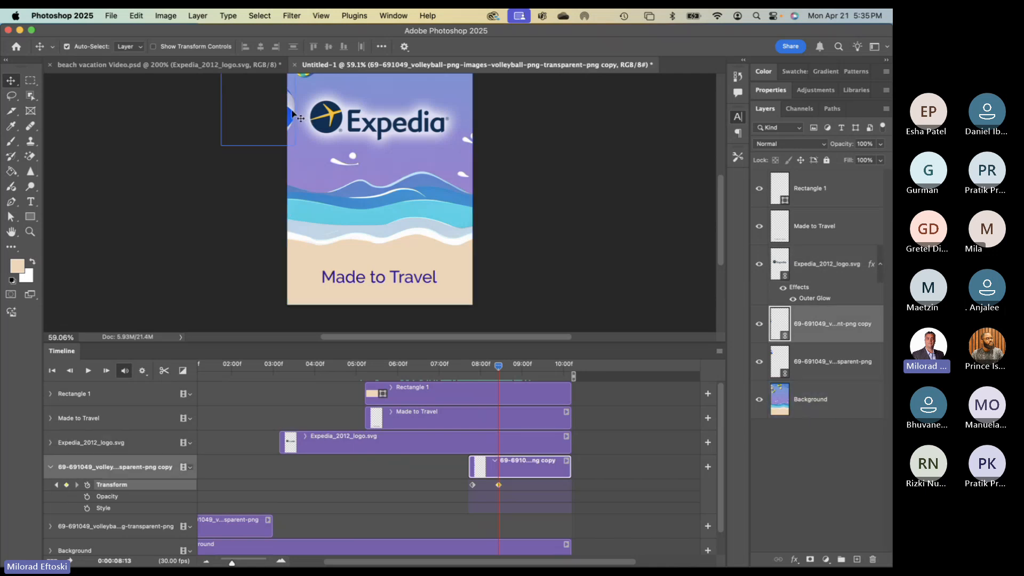
pyautogui.moveTo(292, 113); pyautogui.dragTo(419, 217)
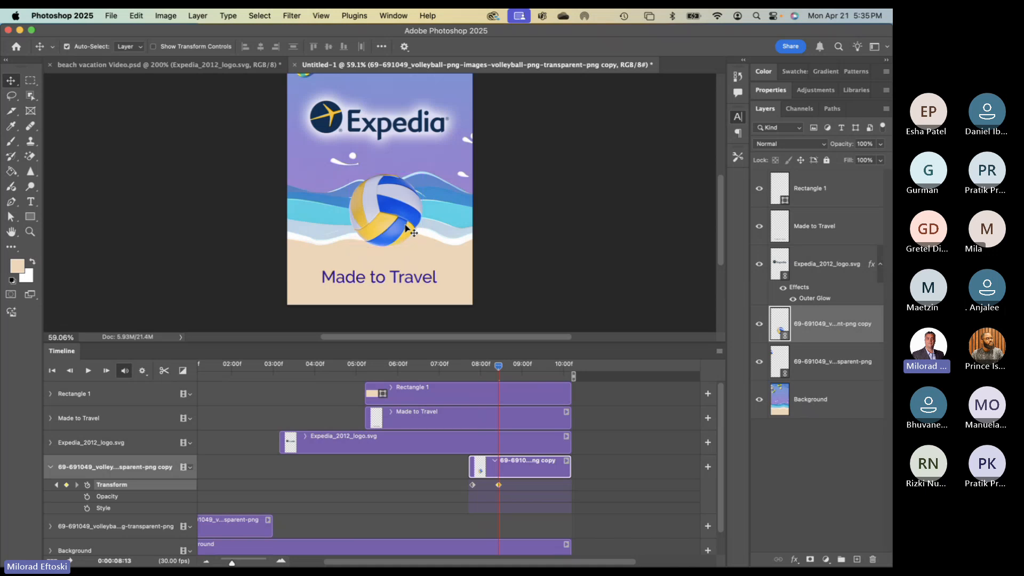
pyautogui.hotkey('ctrl', 't')
pyautogui.moveTo(466, 242); pyautogui.dragTo(324, 245)
pyautogui.press('Return')
# - Push the second keyframe to about 8:14 to slow the ball's flight, previewing its arrival
pyautogui.moveTo(497, 368)
pyautogui.mouseDown()
pyautogui.moveTo(442, 367)
pyautogui.moveTo(504, 369)
pyautogui.moveTo(462, 369)
pyautogui.moveTo(508, 380)
pyautogui.moveTo(519, 368)
pyautogui.moveTo(472, 368)
pyautogui.moveTo(492, 380)
pyautogui.mouseUp()
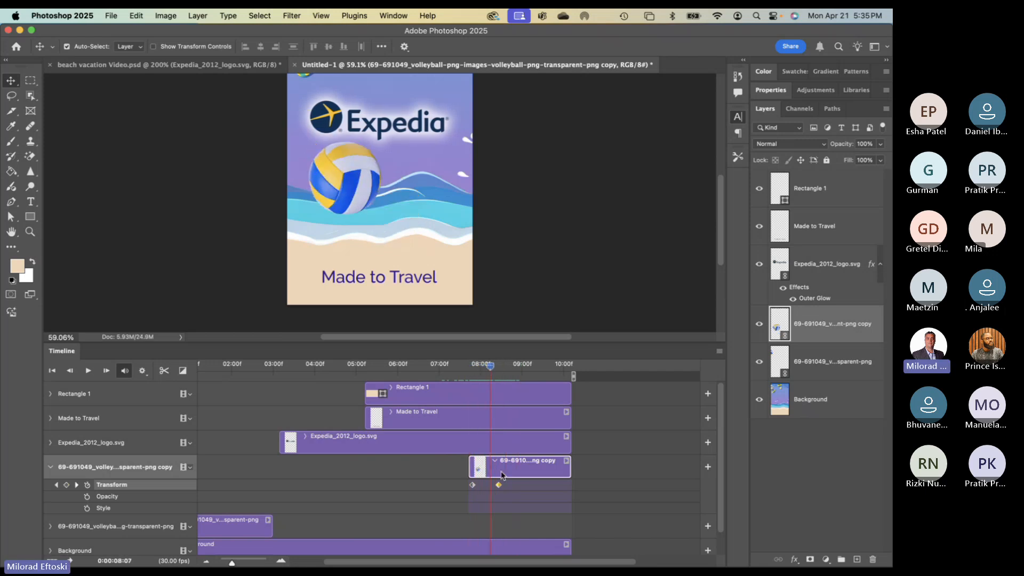
pyautogui.moveTo(501, 487); pyautogui.dragTo(518, 487)
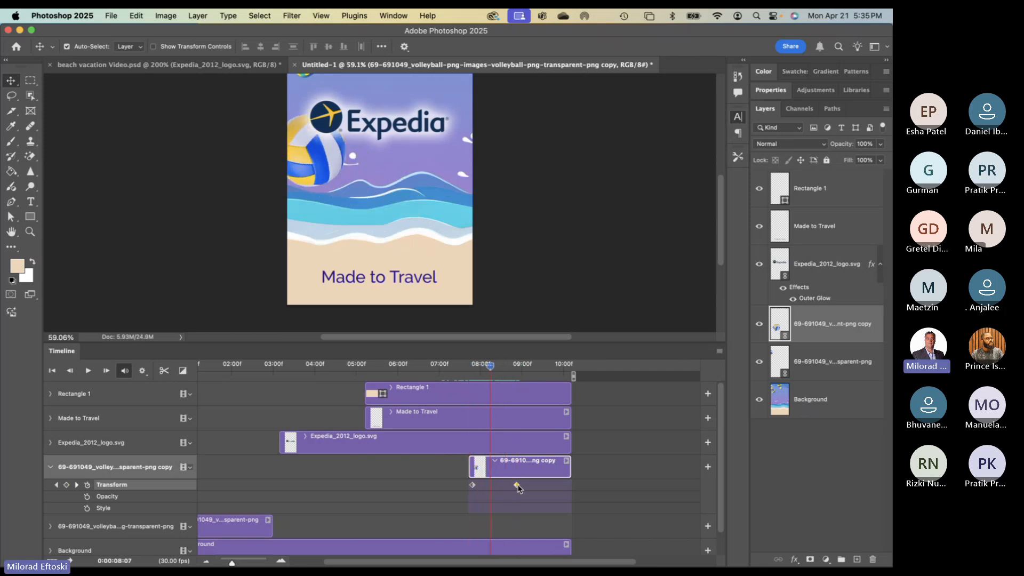
pyautogui.moveTo(496, 377); pyautogui.dragTo(555, 400)
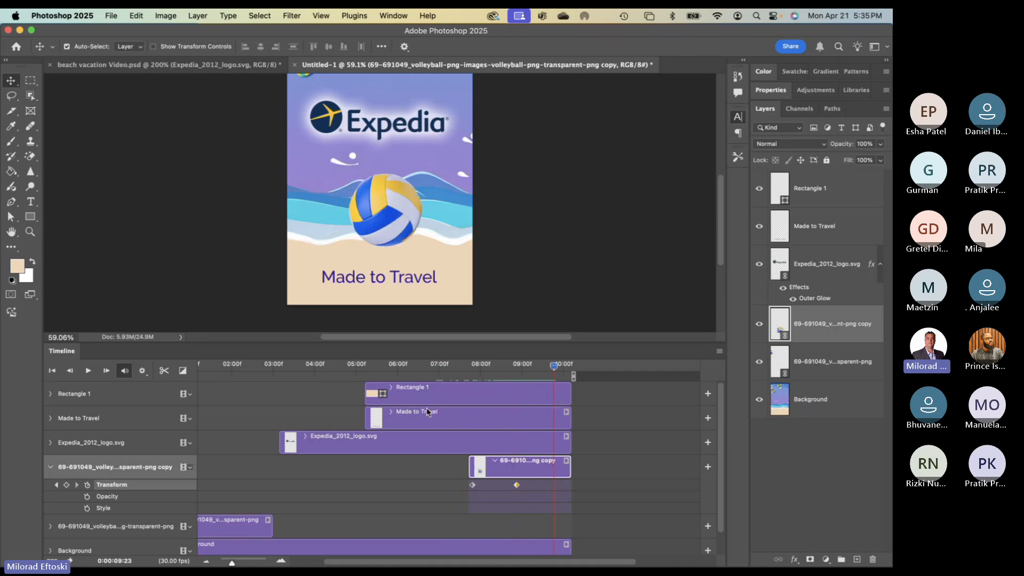
pyautogui.moveTo(386, 343); pyautogui.dragTo(388, 276)
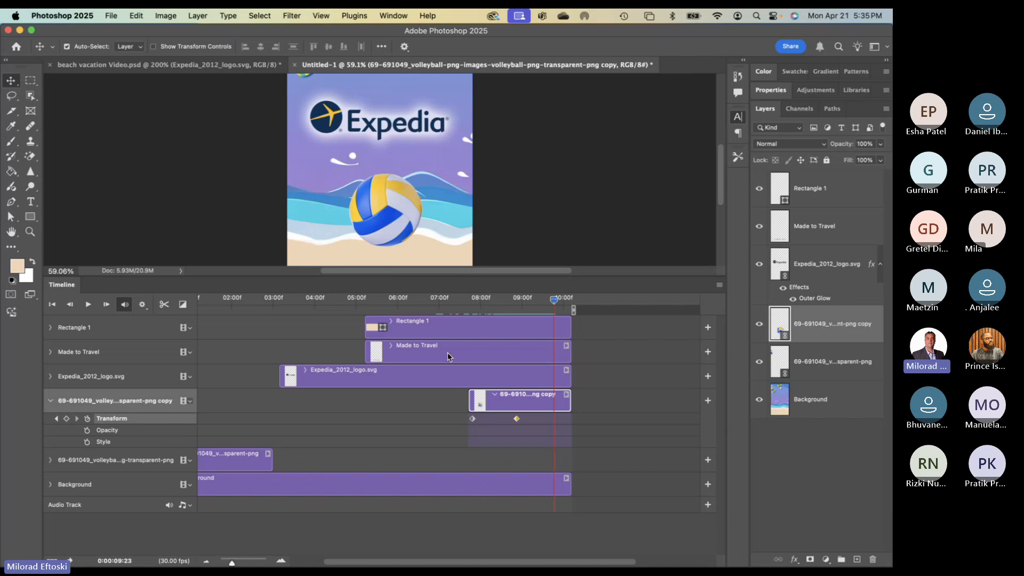
pyautogui.click(49, 402)
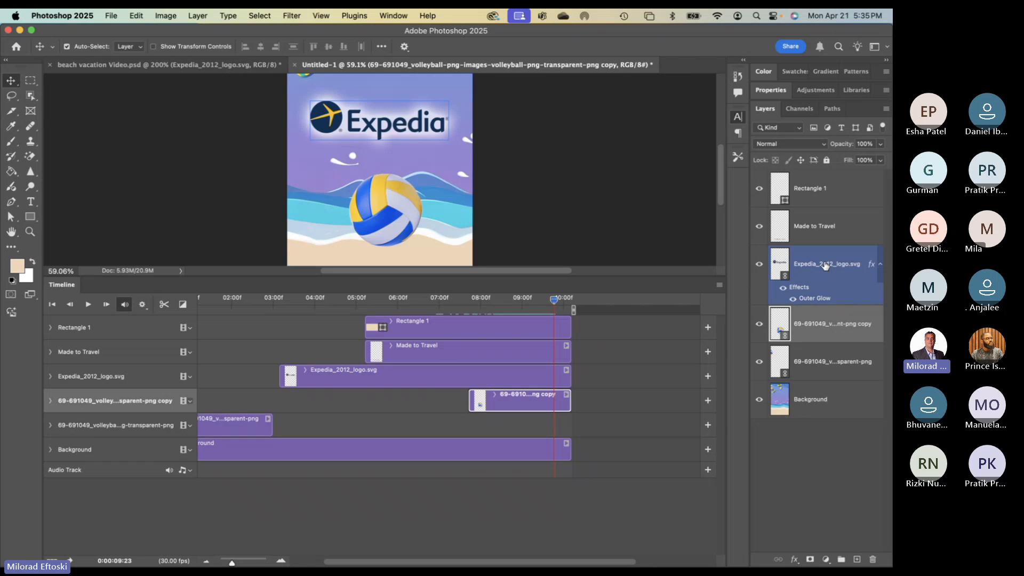
pyautogui.moveTo(554, 304); pyautogui.dragTo(255, 304)
pyautogui.hscroll(-2, 329, 327)
pyautogui.moveTo(329, 327); pyautogui.dragTo(236, 336)
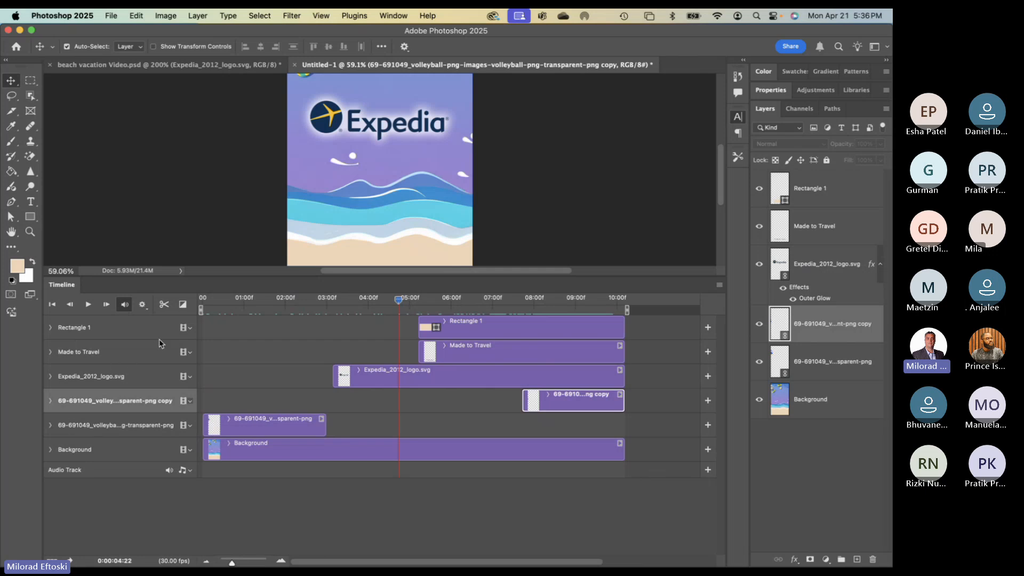
pyautogui.moveTo(397, 303); pyautogui.dragTo(319, 320)
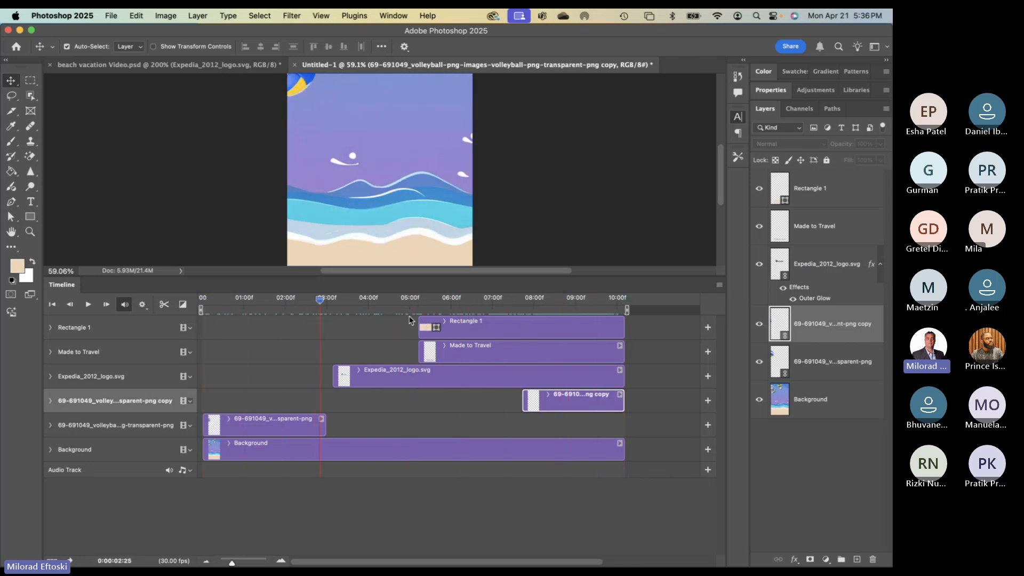
pyautogui.moveTo(400, 275); pyautogui.dragTo(399, 302)
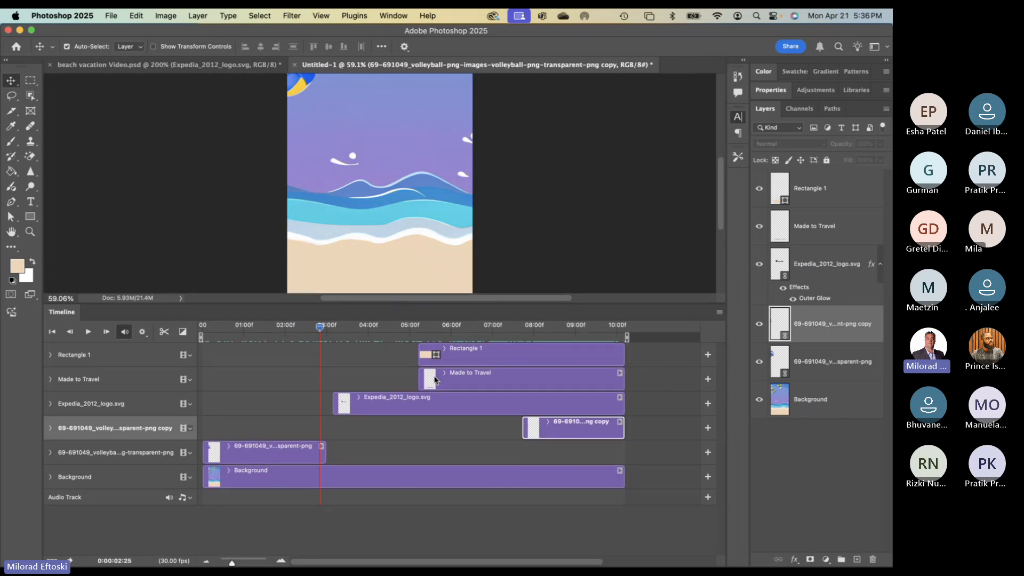
pyautogui.click(50, 356)
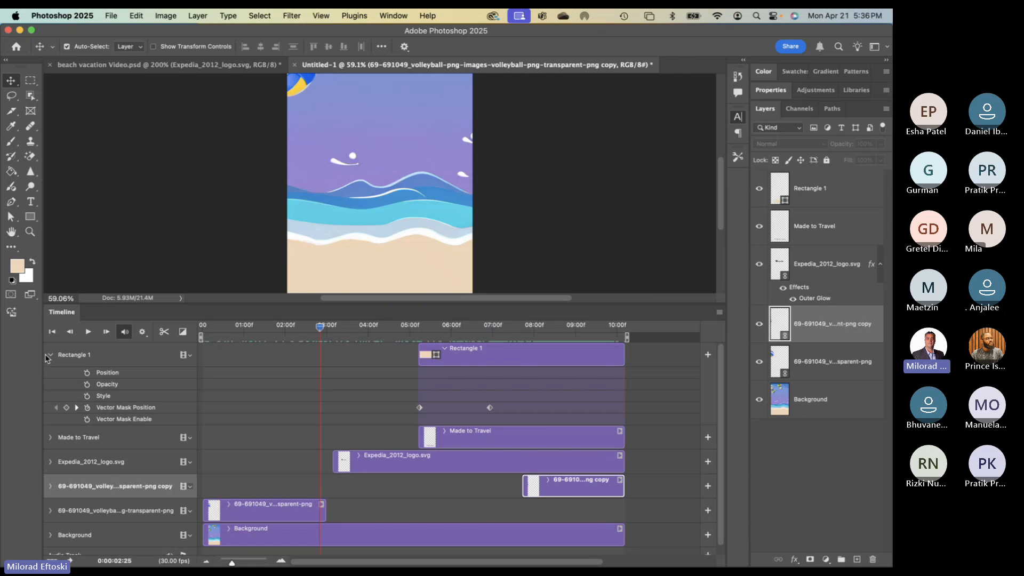
pyautogui.click(50, 355)
pyautogui.click(50, 379)
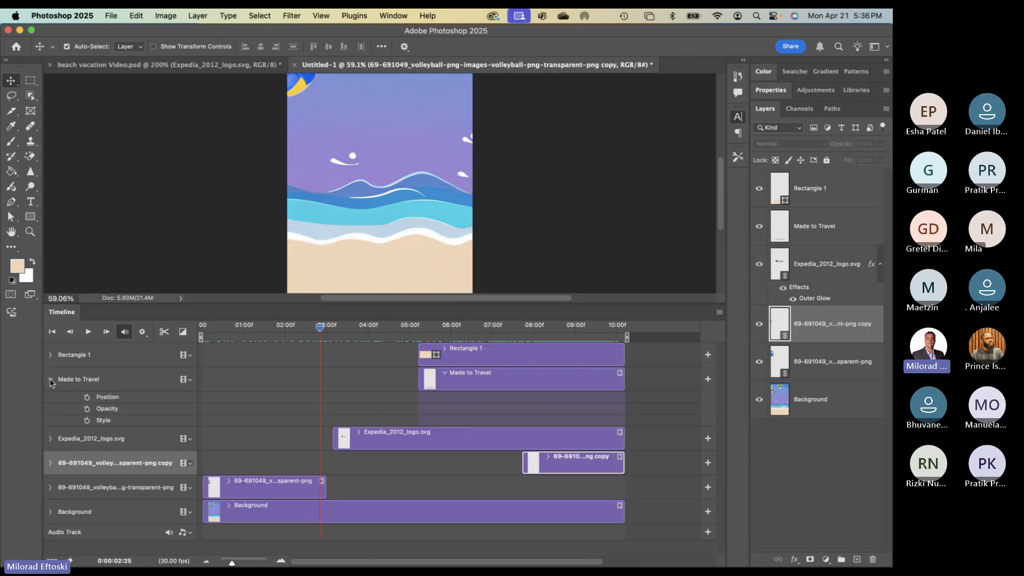
pyautogui.click(51, 379)
pyautogui.click(51, 407)
pyautogui.click(50, 407)
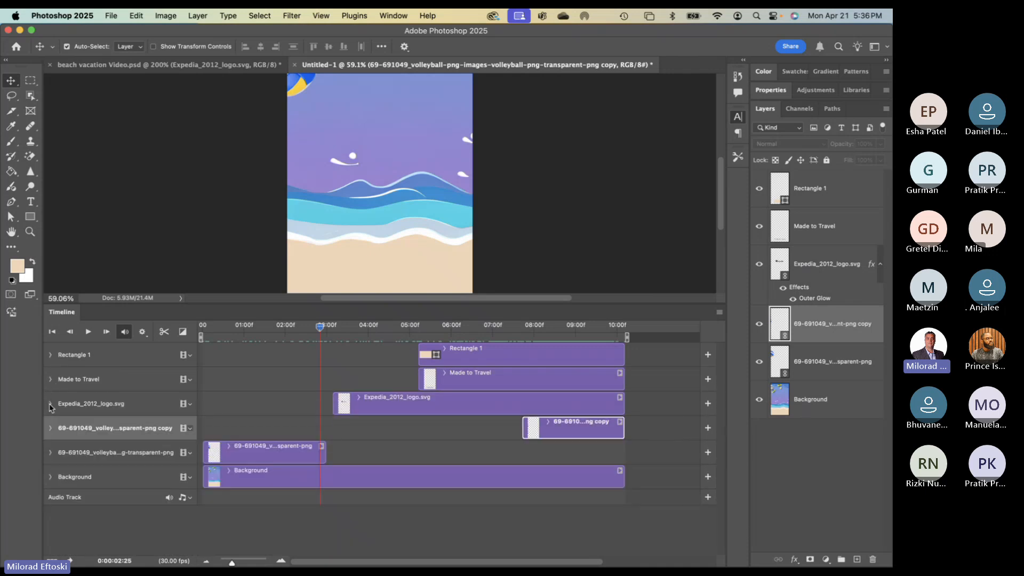
pyautogui.moveTo(319, 330); pyautogui.dragTo(464, 367)
pyautogui.moveTo(396, 368); pyautogui.dragTo(196, 359)
pyautogui.moveTo(322, 302); pyautogui.dragTo(321, 351)
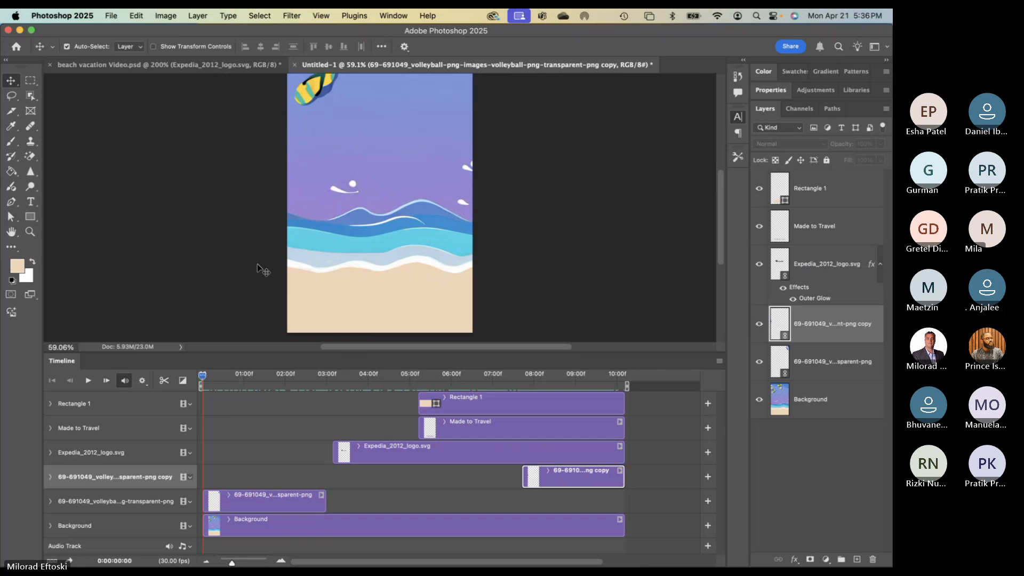
pyautogui.moveTo(543, 353); pyautogui.dragTo(543, 395)
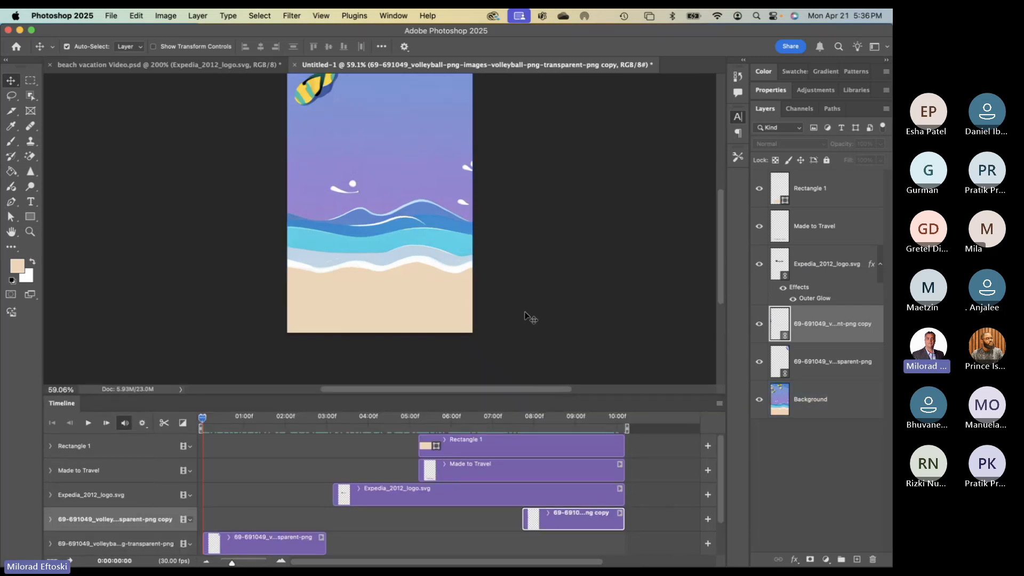
pyautogui.moveTo(527, 281); pyautogui.dragTo(505, 350)
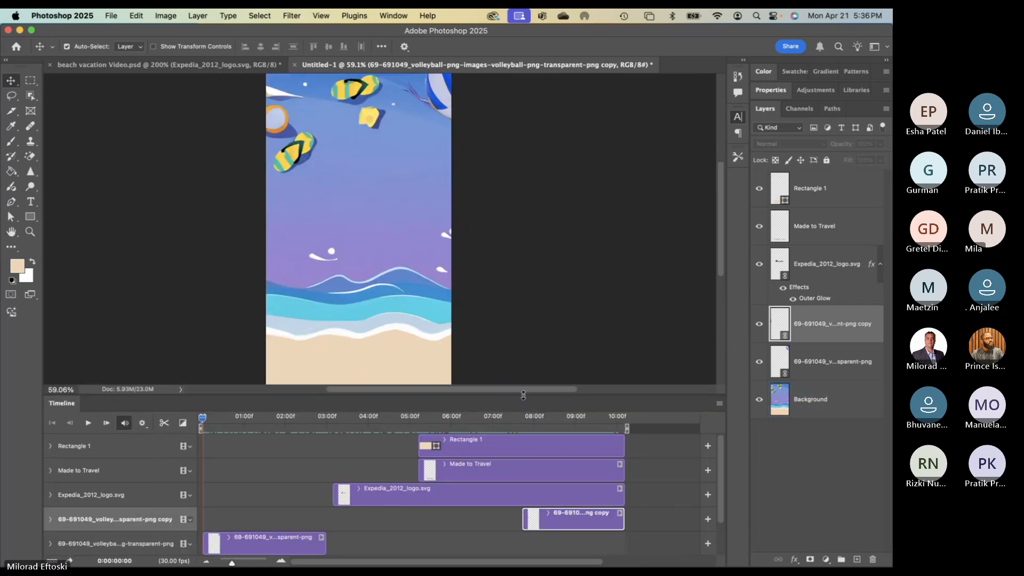
pyautogui.moveTo(523, 395); pyautogui.dragTo(523, 467)
pyautogui.click(310, 121)
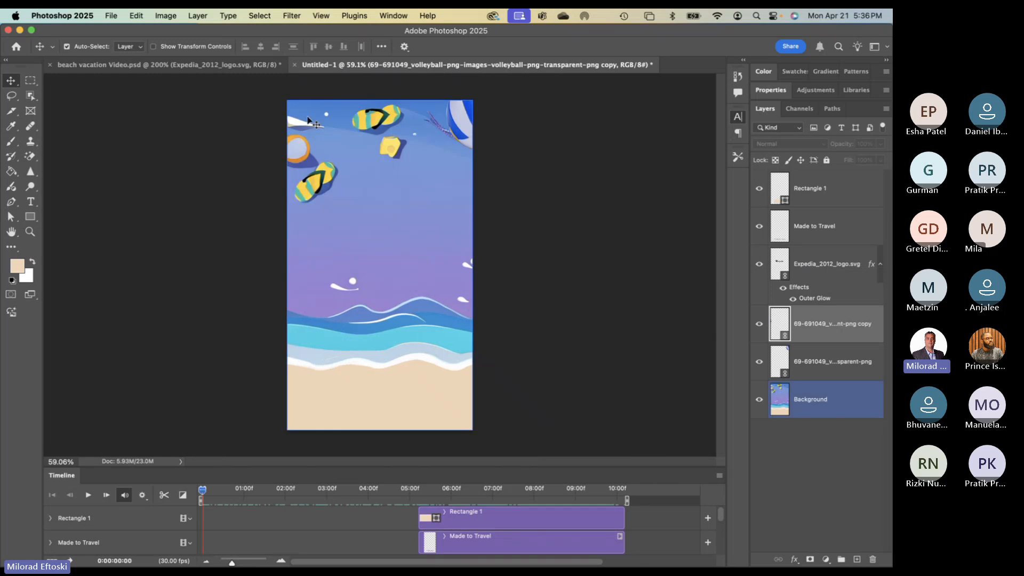
# - Play the volleyball and Expedia animation preview and enlarge the timeline to show every track
pyautogui.click(89, 496)
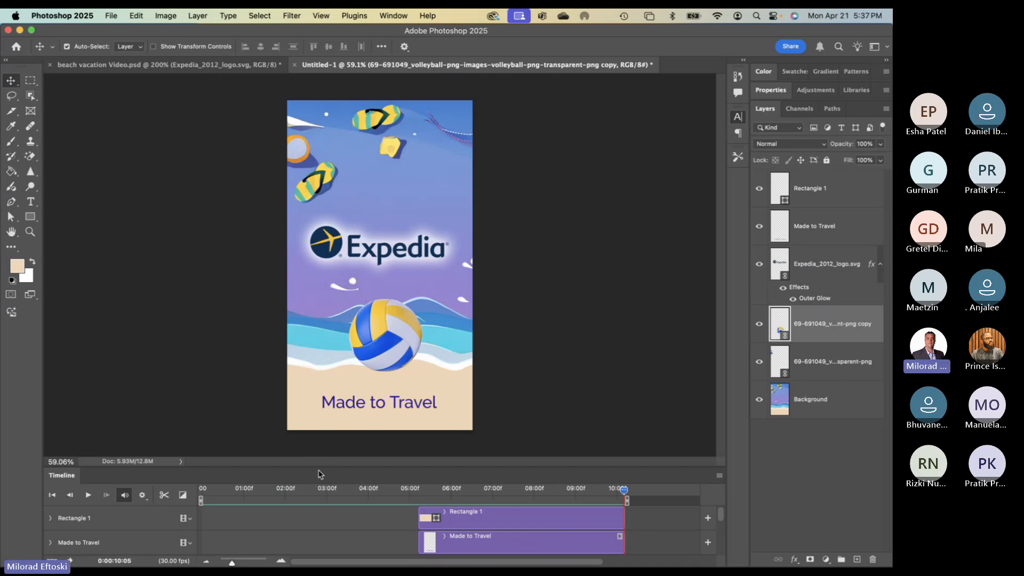
pyautogui.moveTo(320, 474); pyautogui.dragTo(289, 414)
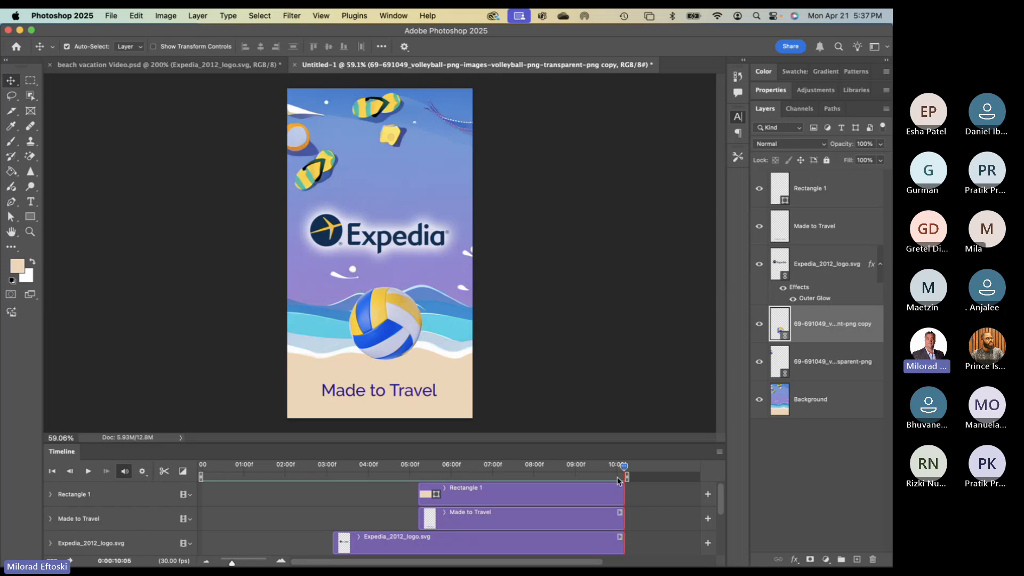
pyautogui.moveTo(618, 480); pyautogui.dragTo(203, 229)
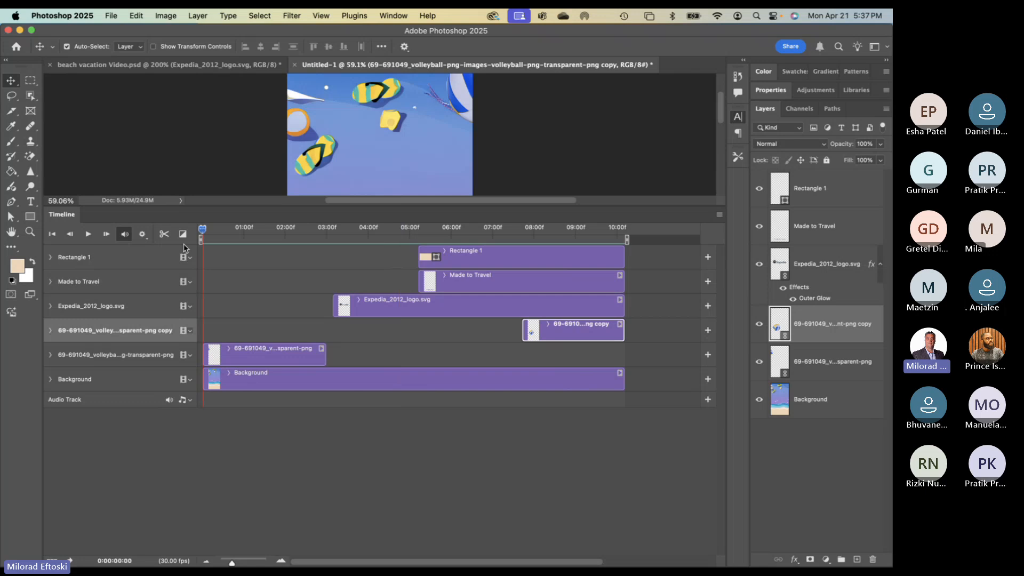
# - Add the After Hours music to the audio track and trim it to end at 10:00
pyautogui.click(708, 402)
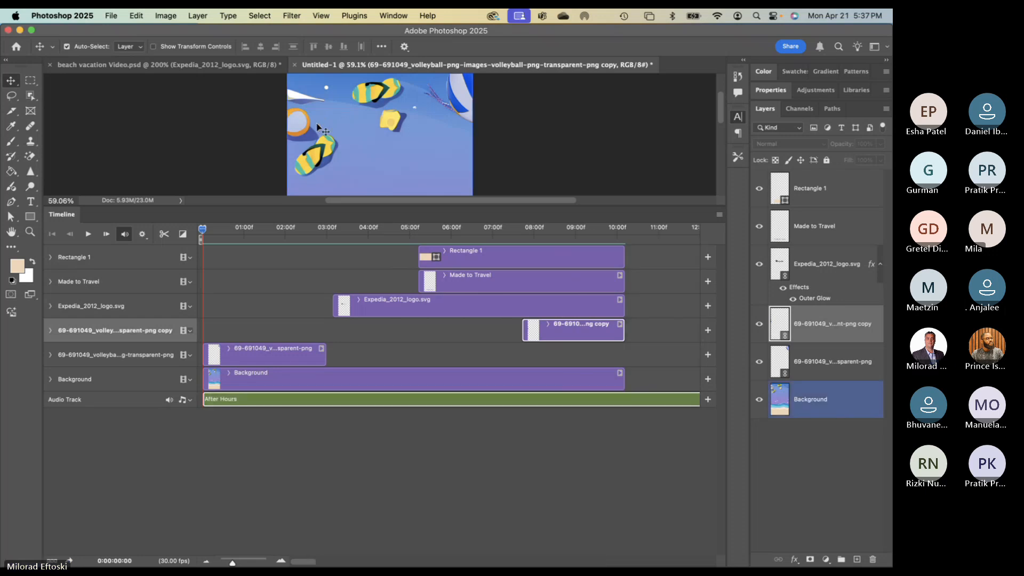
pyautogui.click(190, 401)
pyautogui.click(176, 425)
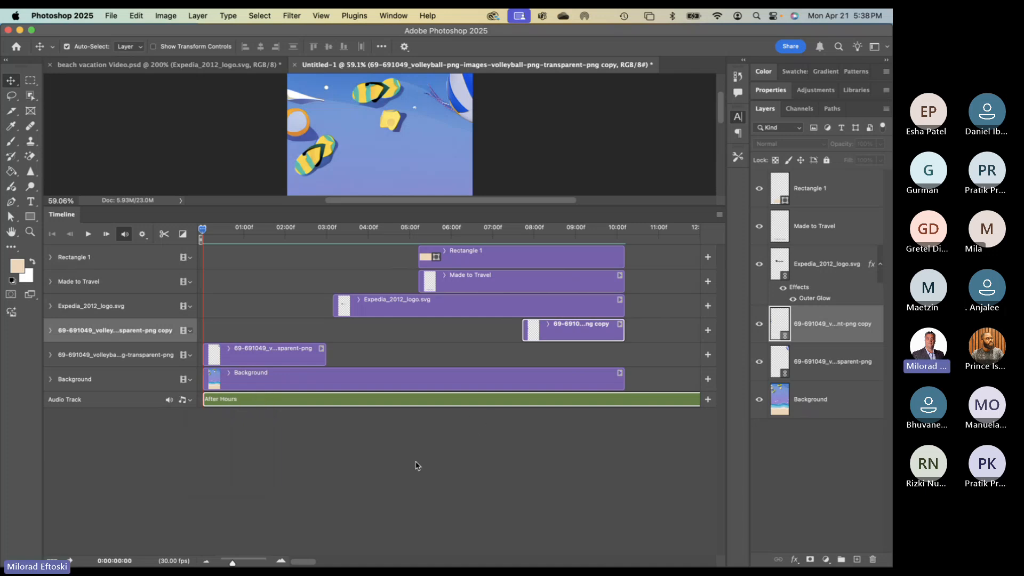
pyautogui.moveTo(232, 562); pyautogui.dragTo(221, 562)
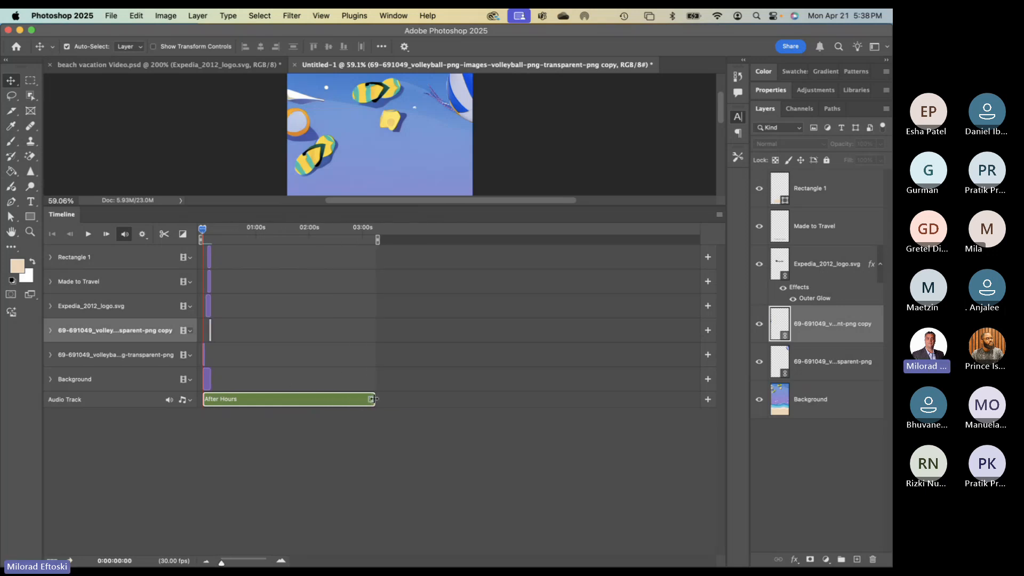
pyautogui.moveTo(220, 395); pyautogui.dragTo(221, 396)
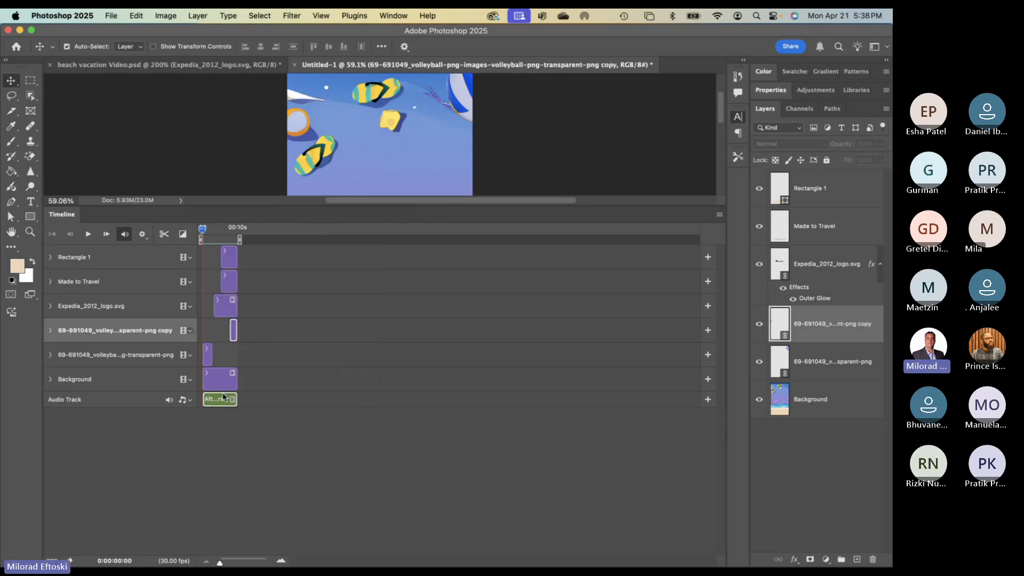
pyautogui.moveTo(220, 562); pyautogui.dragTo(231, 563)
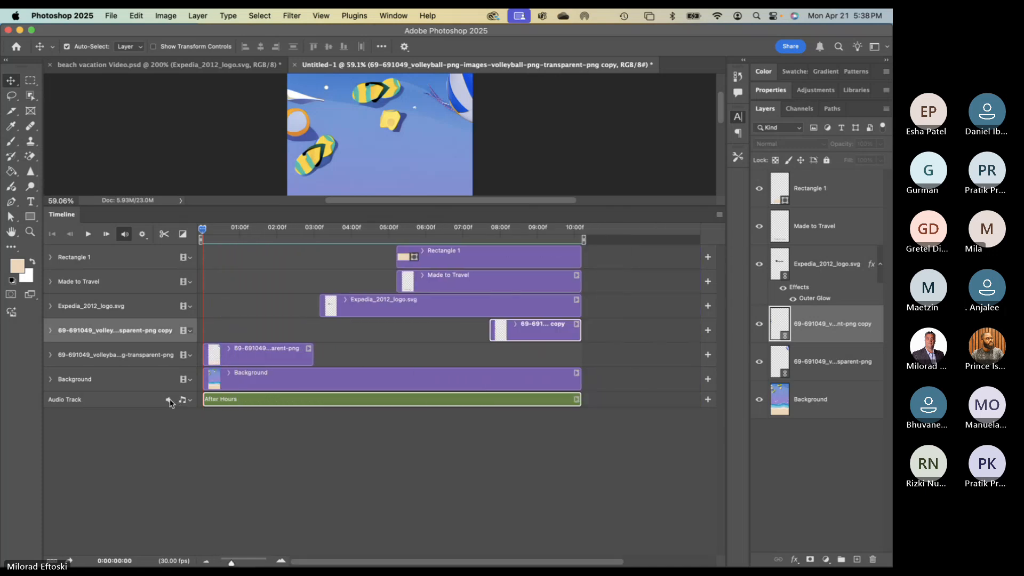
pyautogui.click(188, 401)
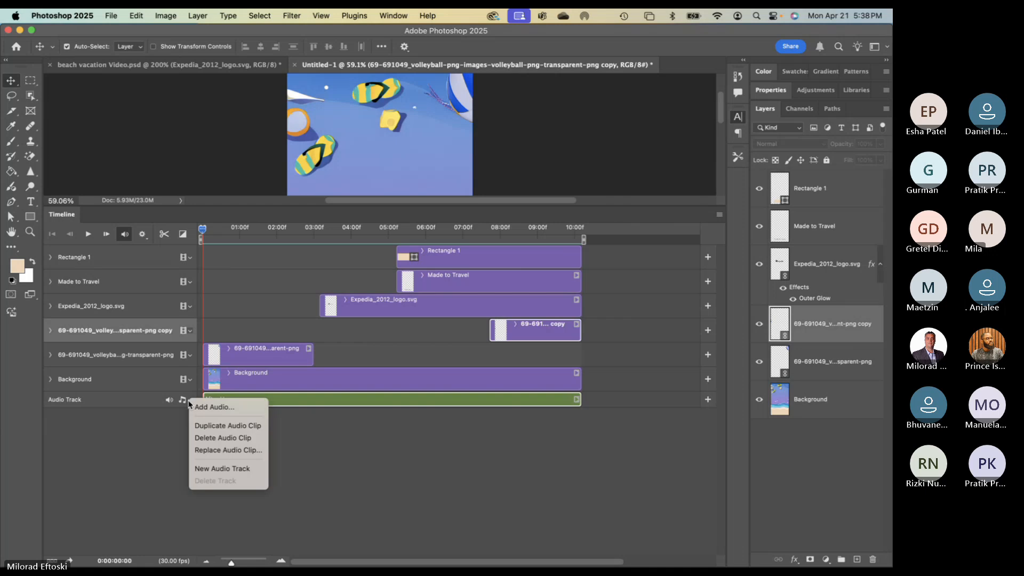
pyautogui.click(163, 433)
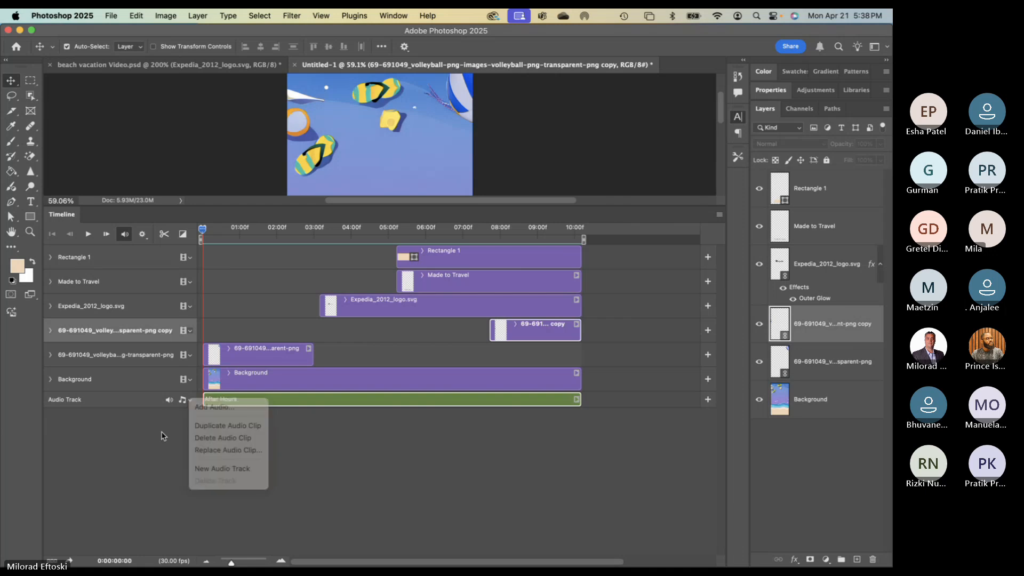
pyautogui.click(235, 400)
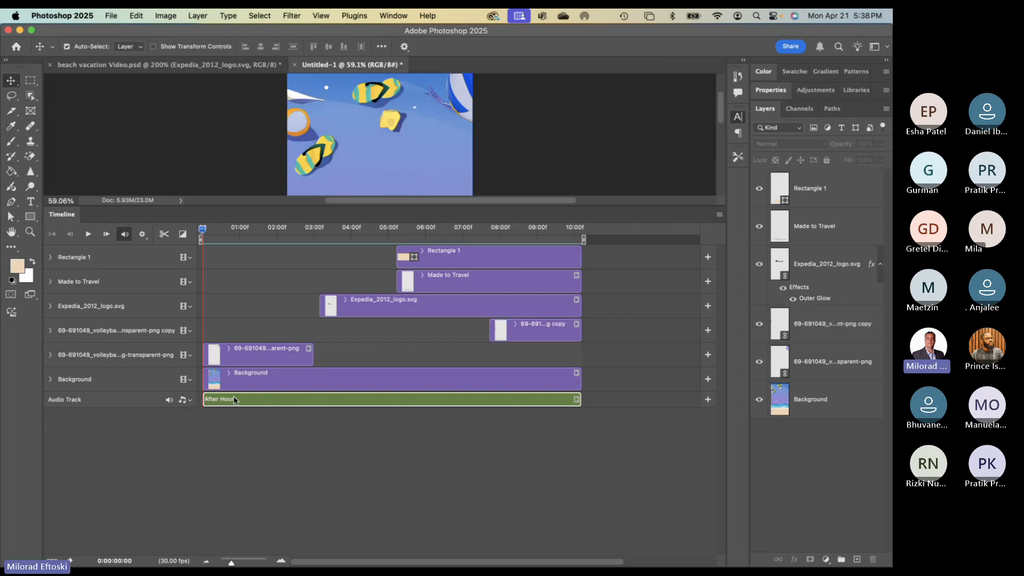
pyautogui.click(212, 229)
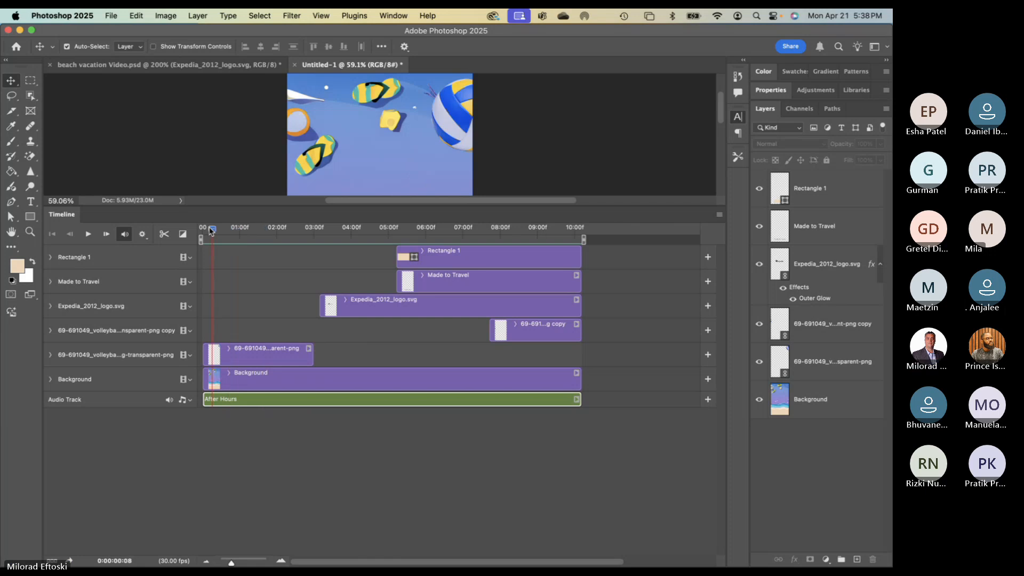
pyautogui.moveTo(212, 229); pyautogui.dragTo(238, 283)
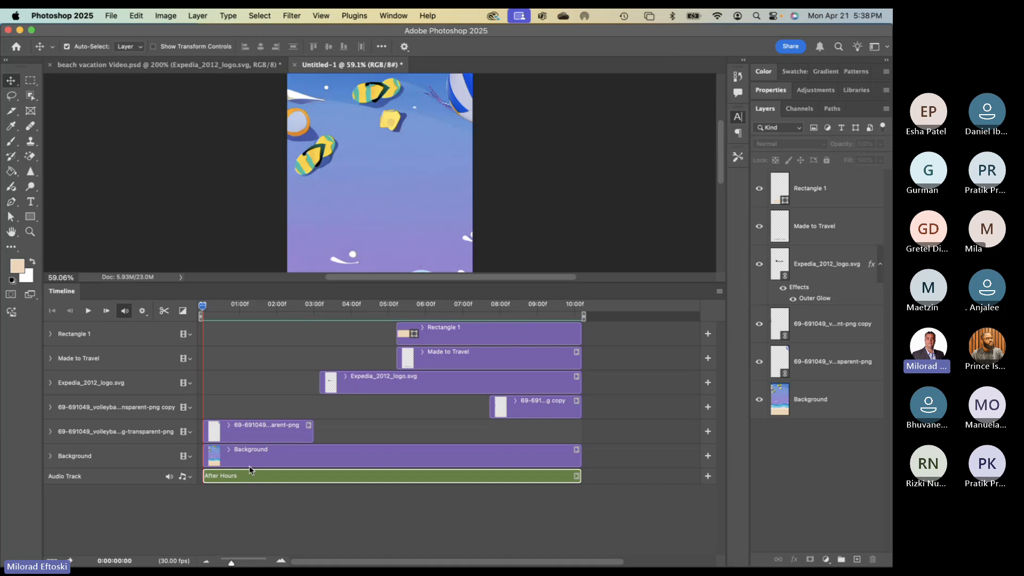
pyautogui.click(310, 279)
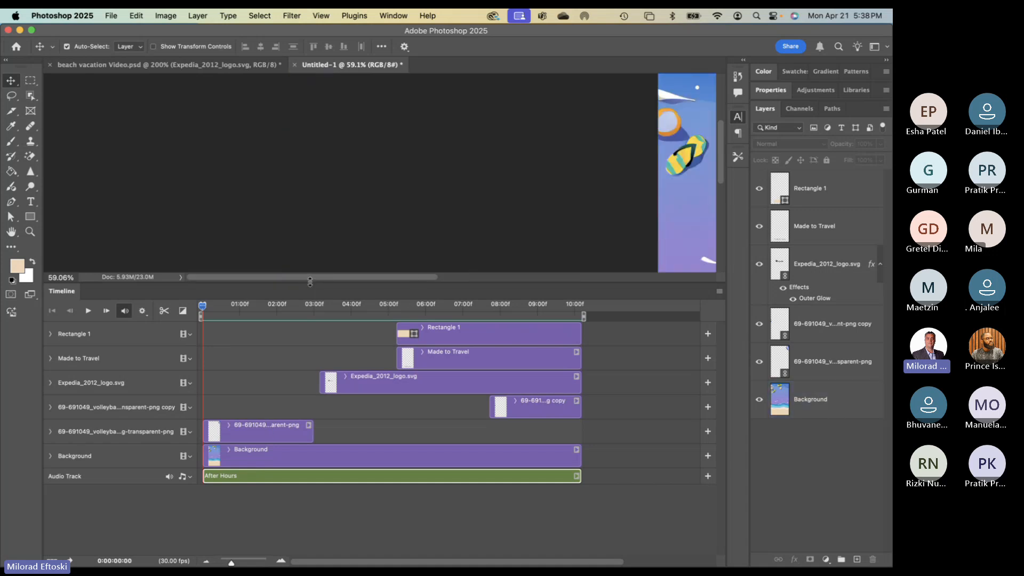
pyautogui.moveTo(309, 283); pyautogui.dragTo(311, 302)
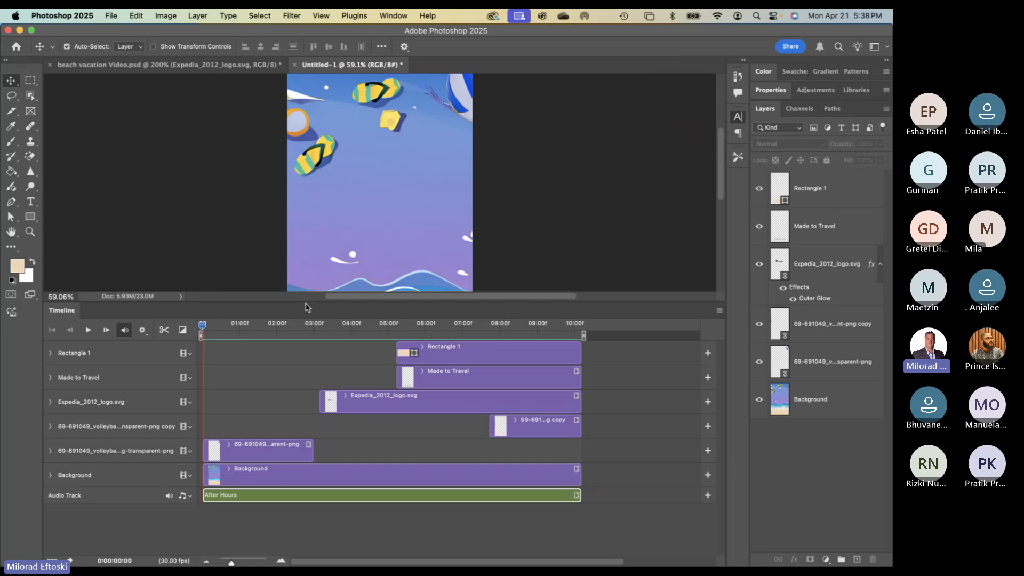
pyautogui.click(207, 326)
pyautogui.moveTo(207, 327)
pyautogui.mouseDown()
pyautogui.moveTo(360, 327)
pyautogui.moveTo(197, 339)
pyautogui.mouseUp()
pyautogui.moveTo(297, 303); pyautogui.dragTo(296, 448)
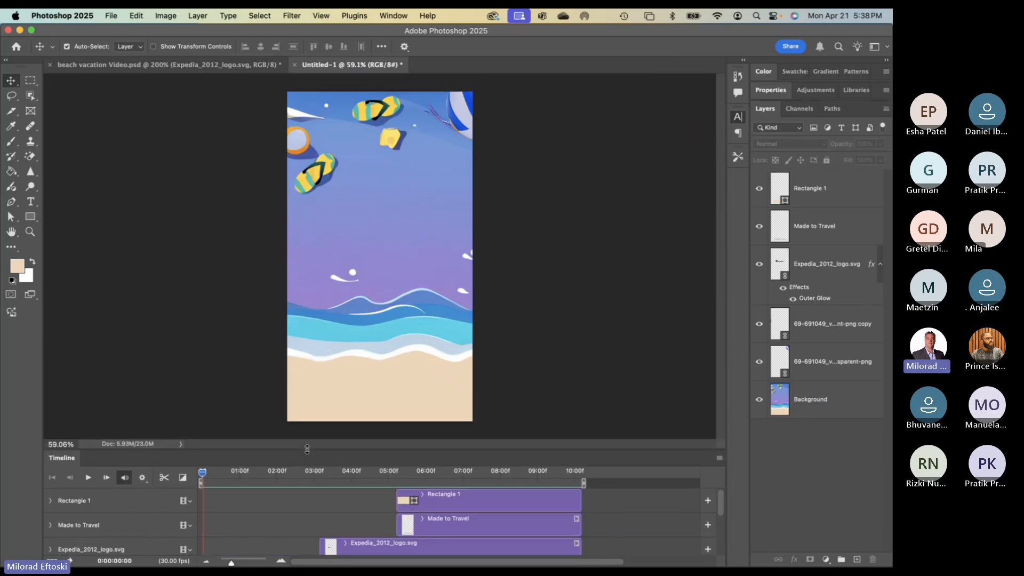
# - Play the finished animation with music, enlarge the timeline to show all tracks, and save
pyautogui.click(88, 477)
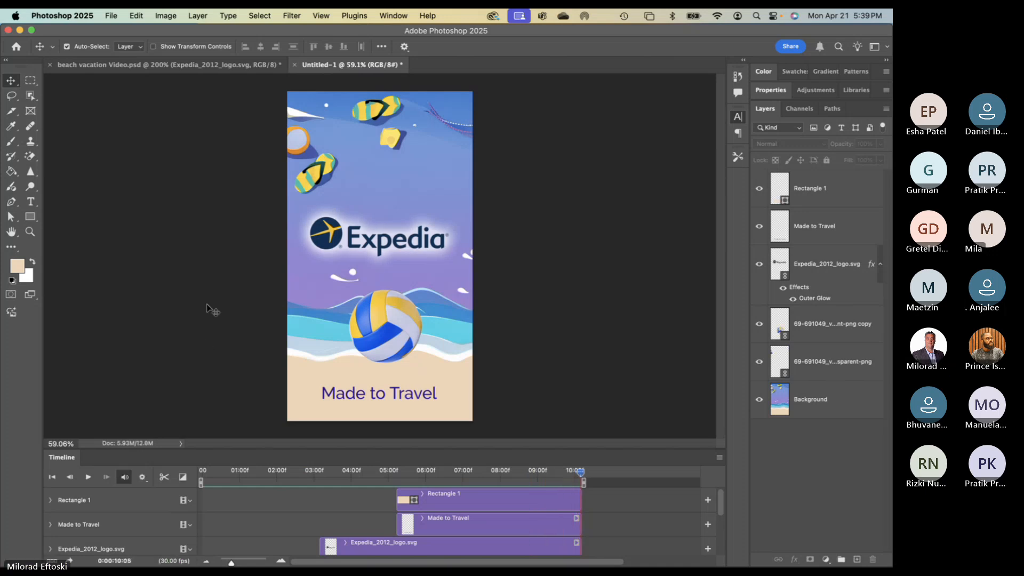
pyautogui.moveTo(580, 474); pyautogui.dragTo(558, 472)
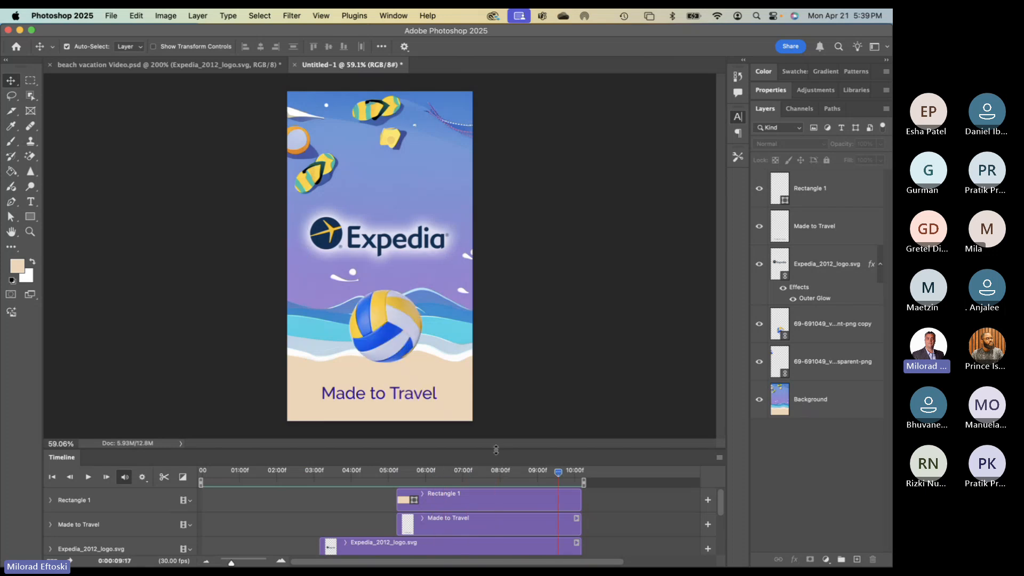
pyautogui.moveTo(499, 449); pyautogui.dragTo(487, 308)
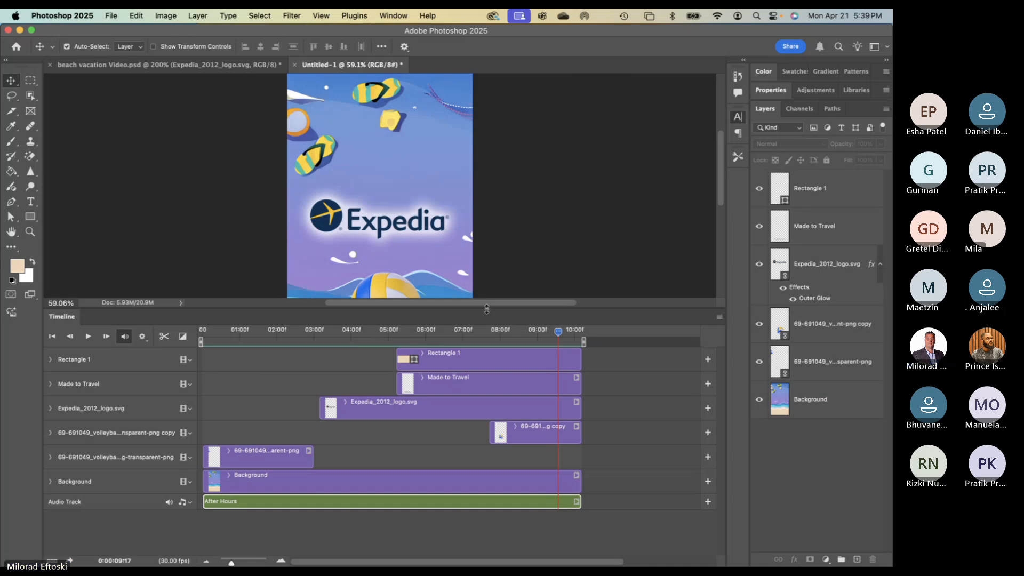
pyautogui.moveTo(487, 309); pyautogui.dragTo(486, 327)
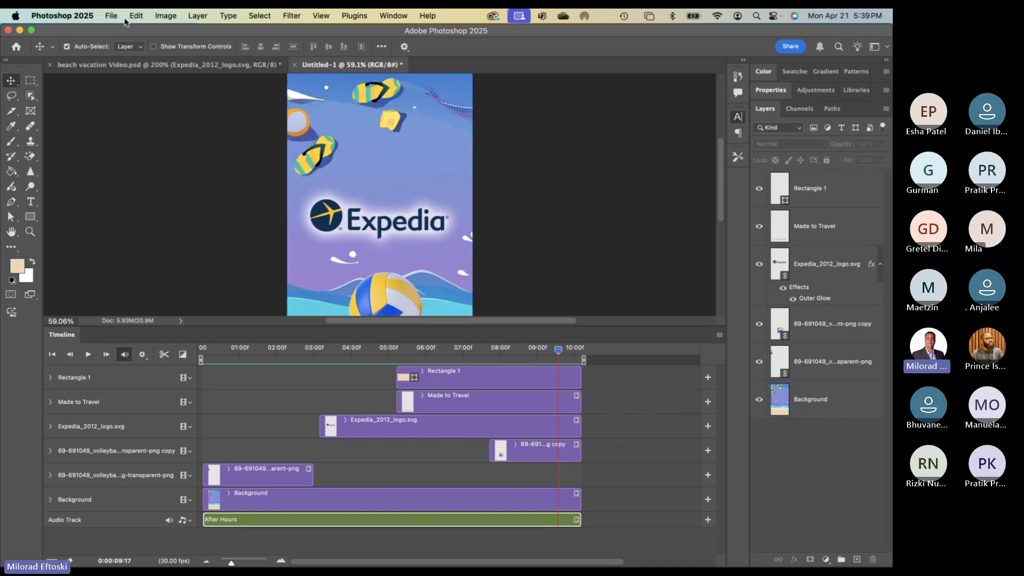
pyautogui.press('super+s')
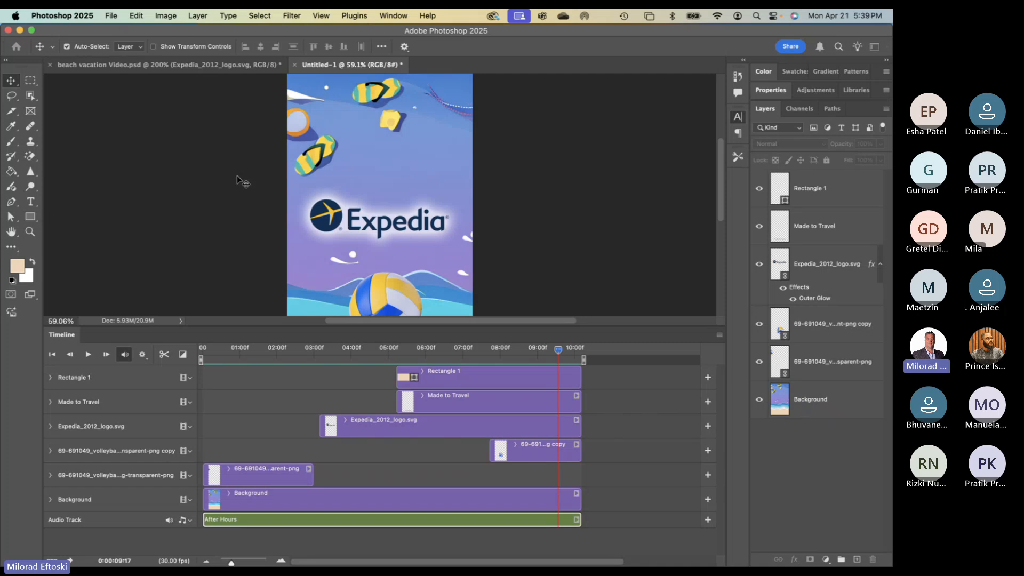
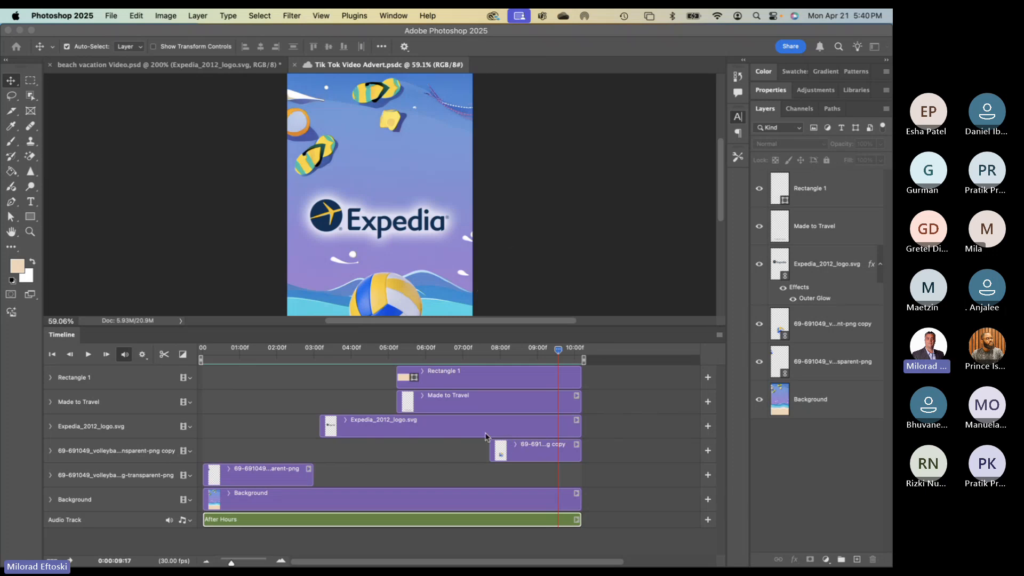
# - Save the Tik Tok Video Advert as a .psd file, then move to the Teams meeting desktop
pyautogui.click(755, 508)
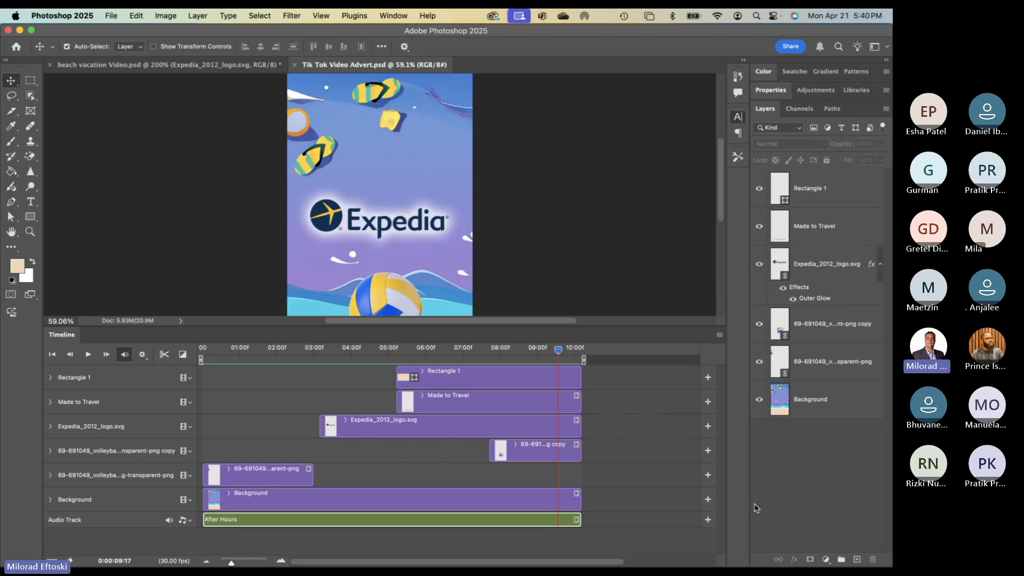
pyautogui.hotkey('ctrl', 'Right')
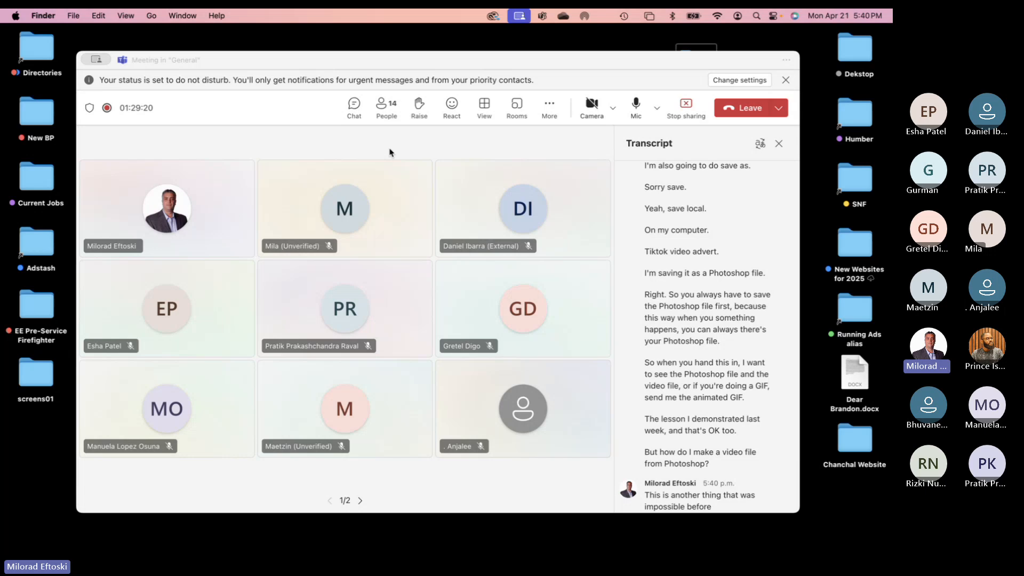
# - Return to Photoshop and lower the Timeline divider so the full vertical frame shows, leaving no layer selected
pyautogui.press('super+Tab')
pyautogui.moveTo(391, 329); pyautogui.dragTo(393, 414)
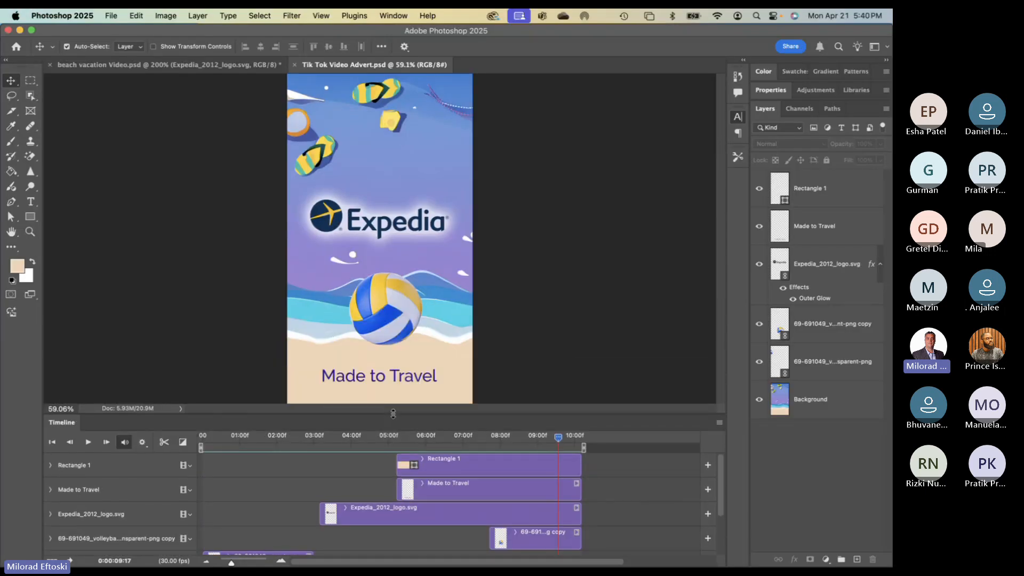
pyautogui.click(329, 273)
pyautogui.click(227, 228)
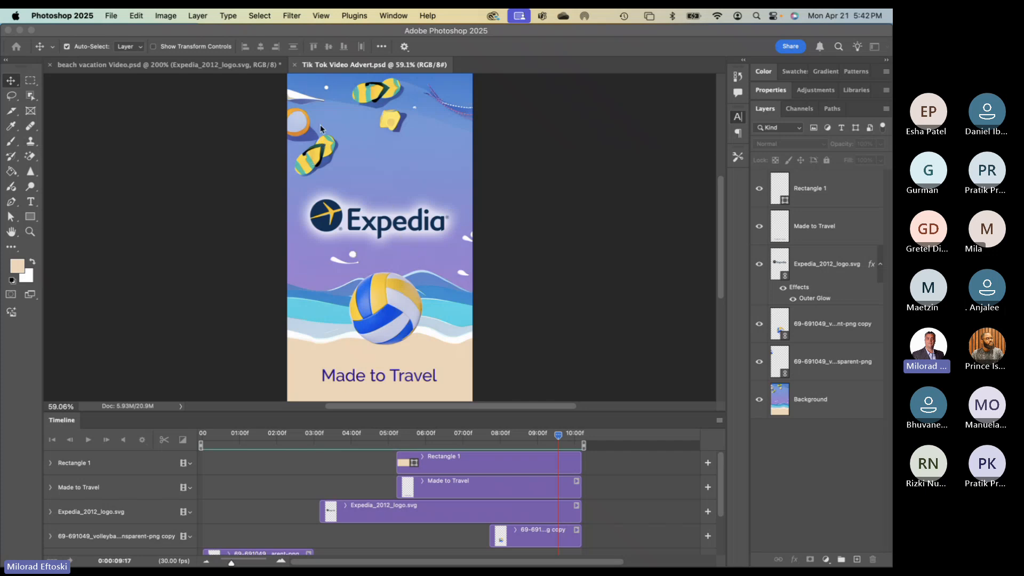
pyautogui.click(568, 149)
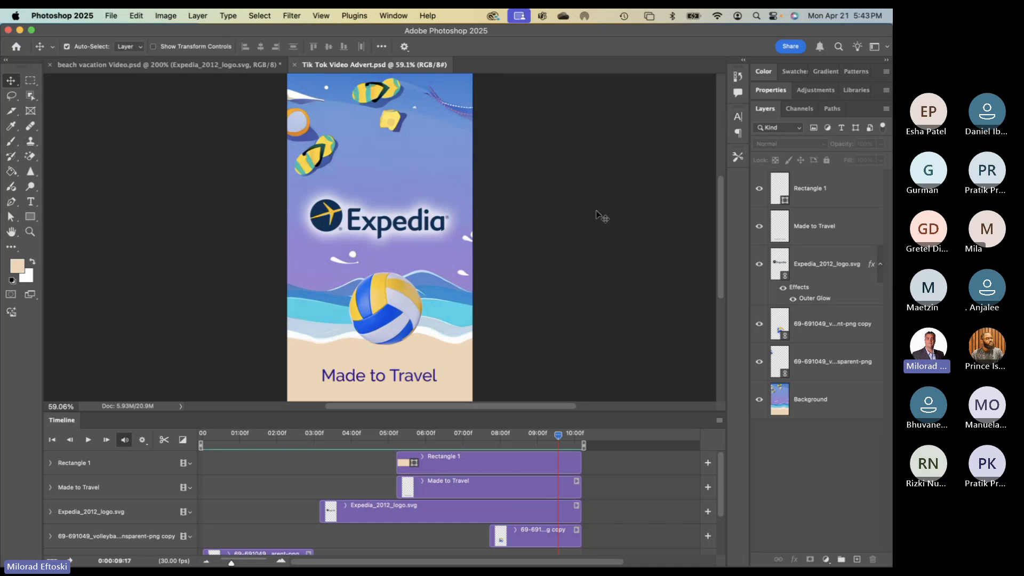
# - Move from the Photoshop space to the desktop showing the Teams meeting window
pyautogui.hotkey('ctrl', 'Right')
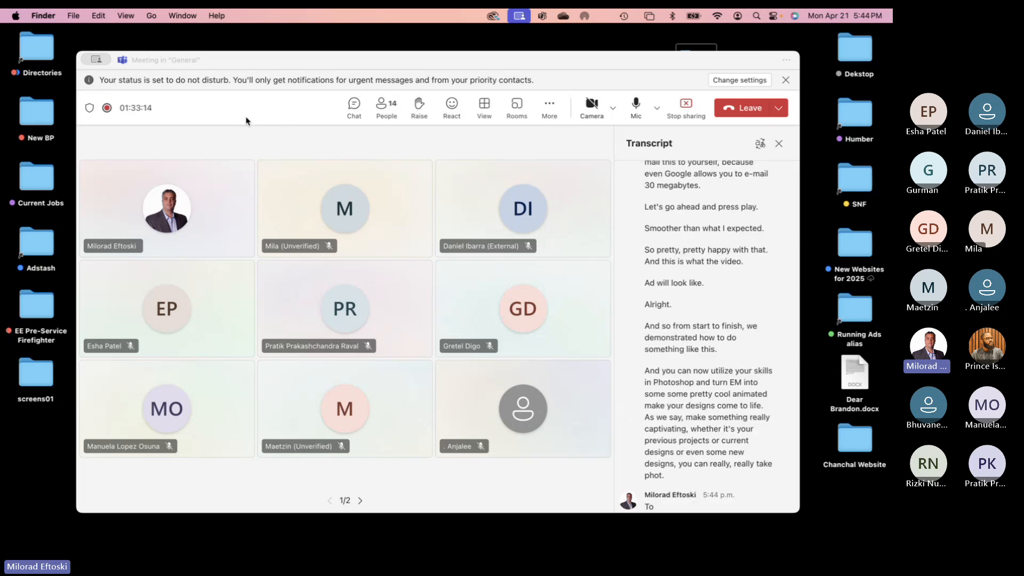
# - Nudge the meeting window, turn the camera on, and show the More meeting options
pyautogui.moveTo(255, 63); pyautogui.dragTo(269, 60)
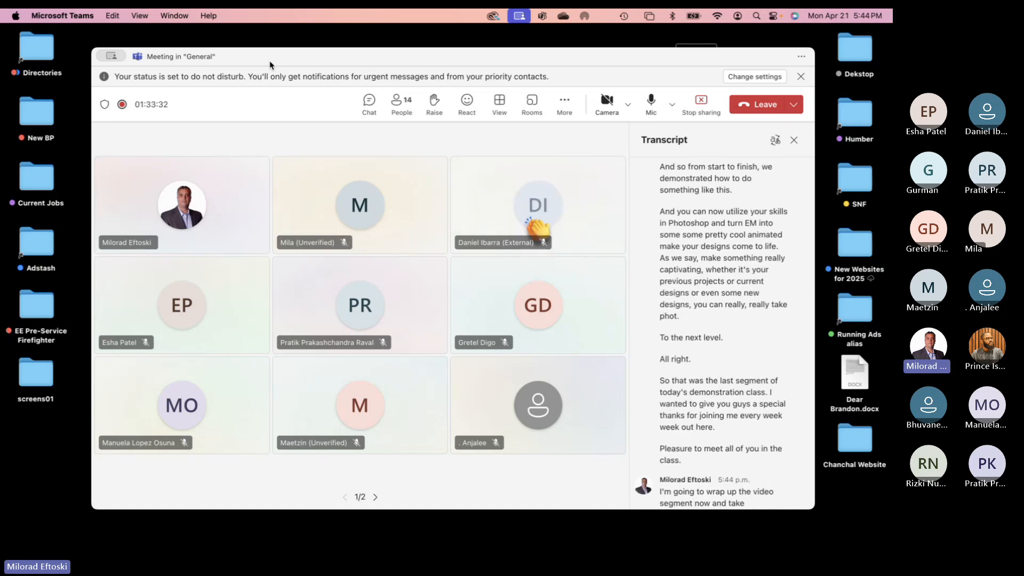
pyautogui.click(607, 101)
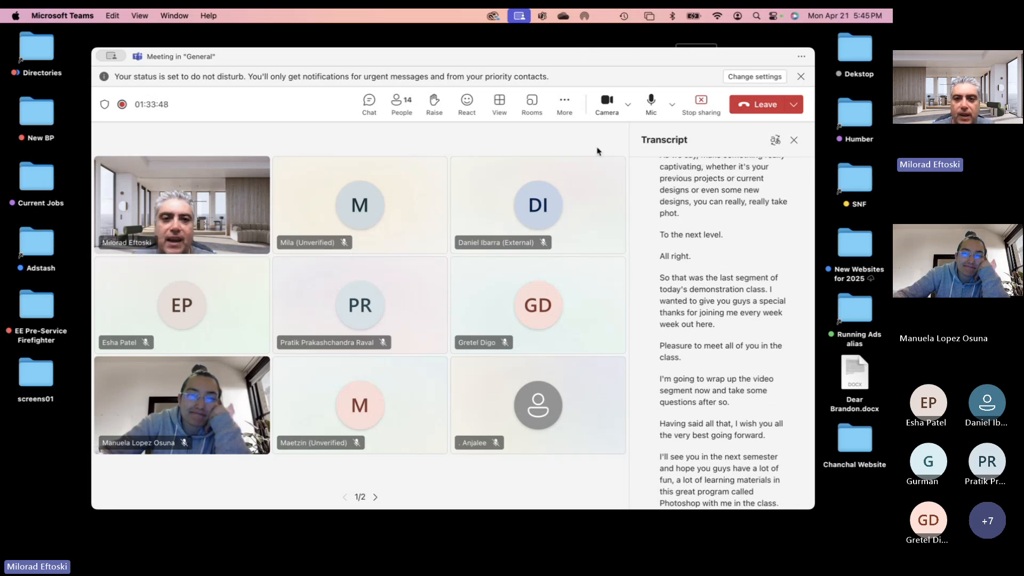
pyautogui.click(565, 107)
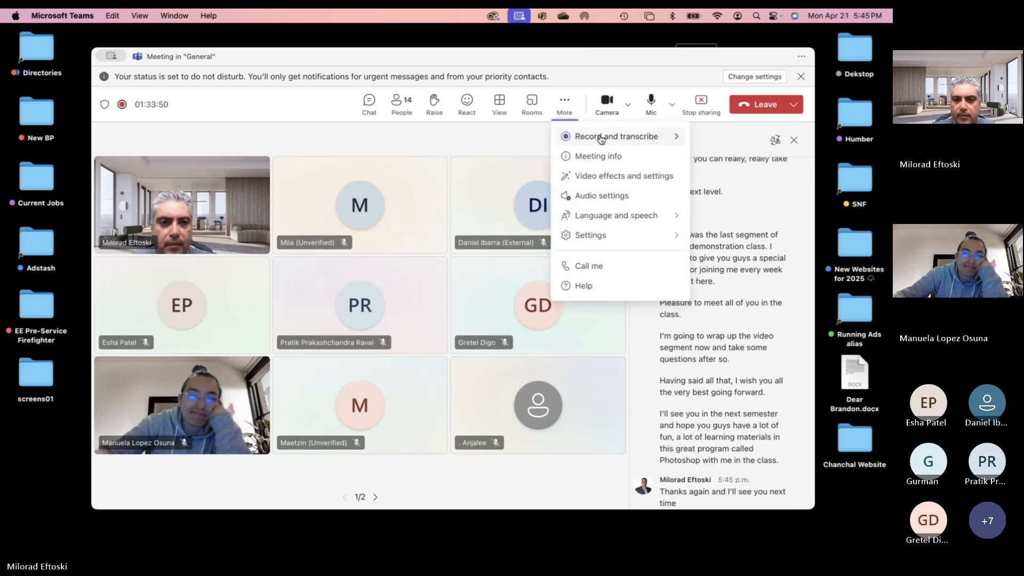